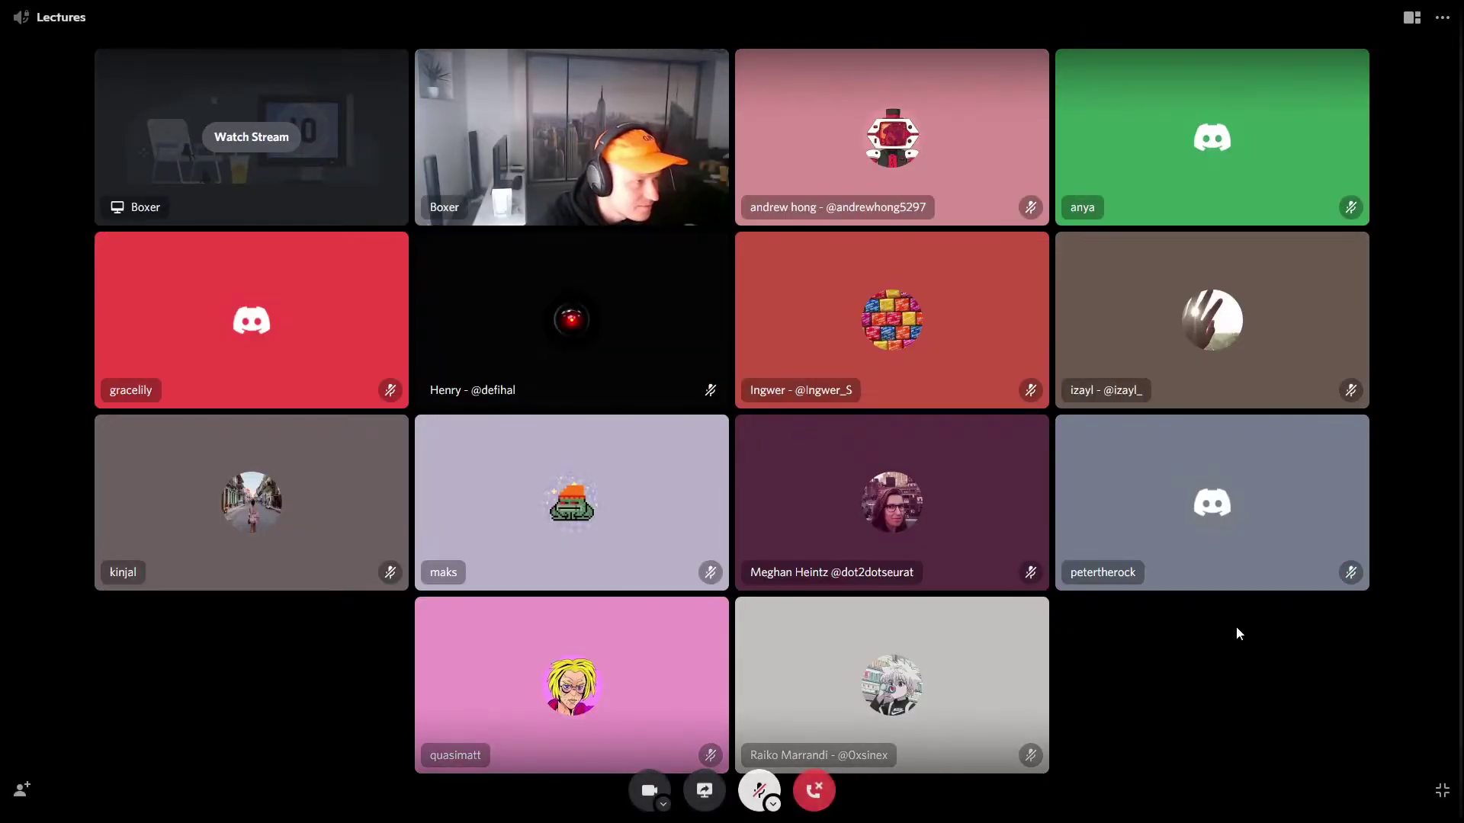
Watch the presenter's screen share of the Metamask Swap dashboard.
click(296, 149)
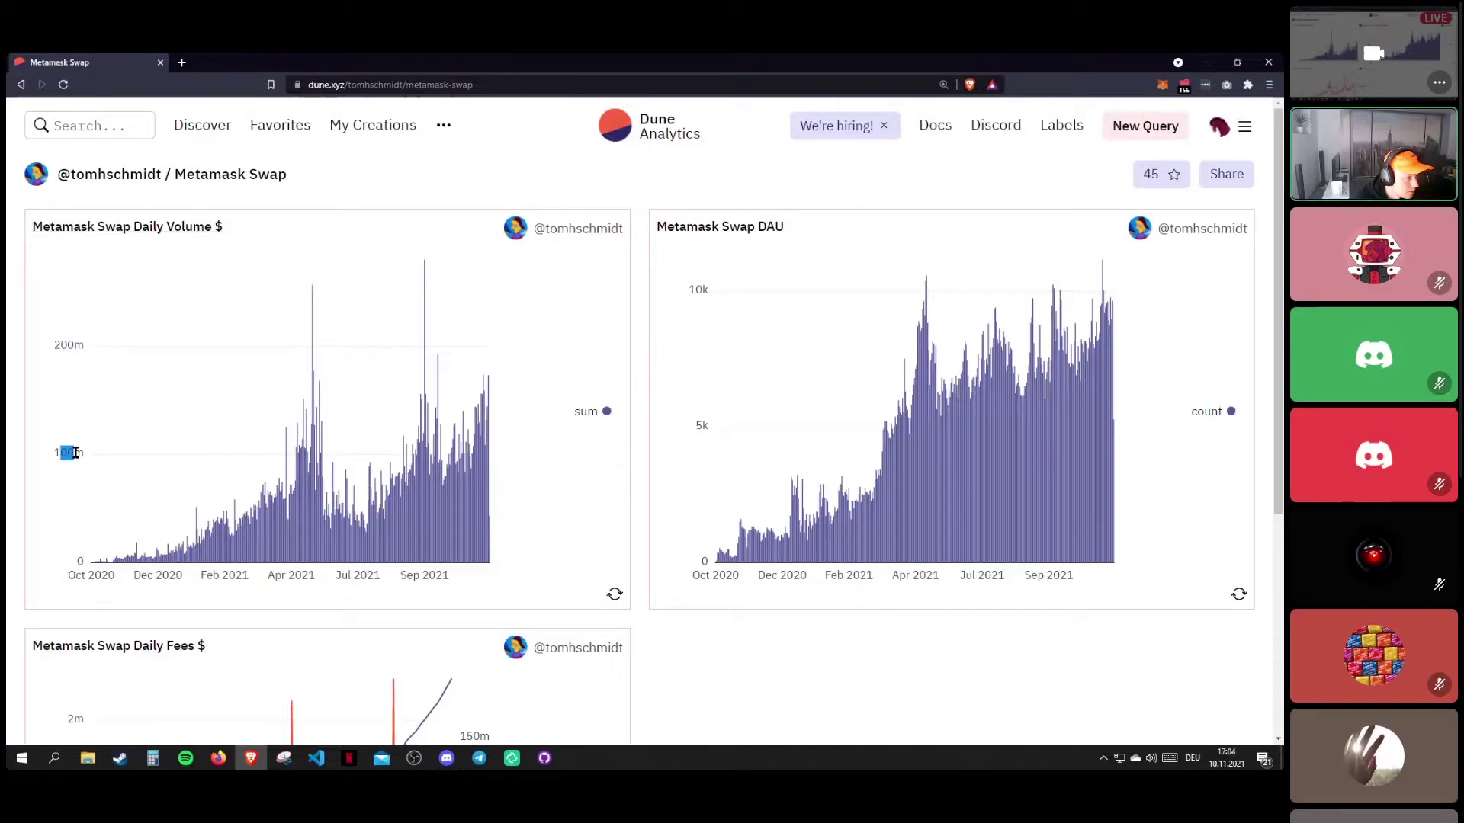
Mute your microphone in the Discord call.
mouse_move(931, 595)
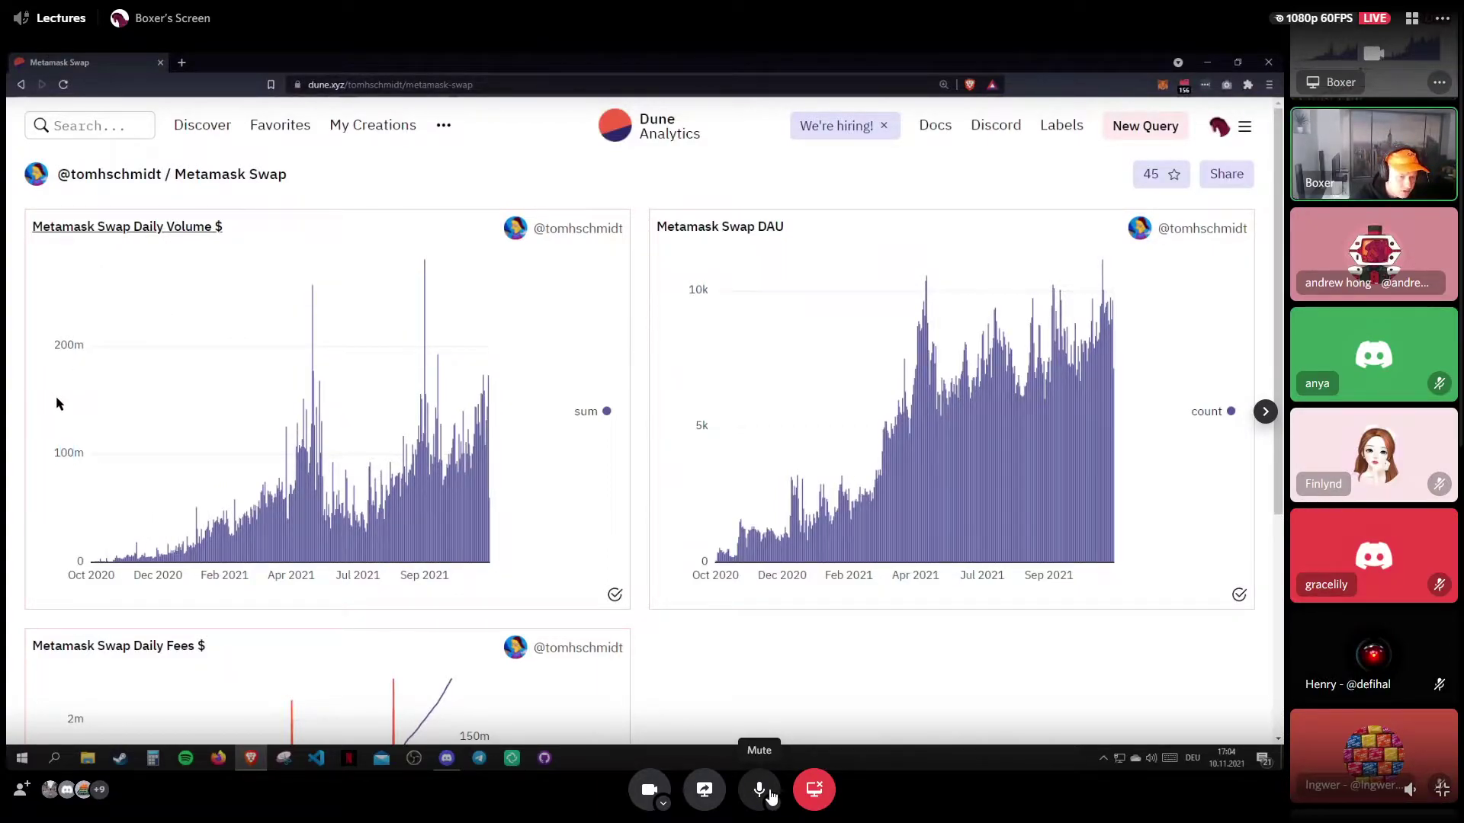
click(763, 792)
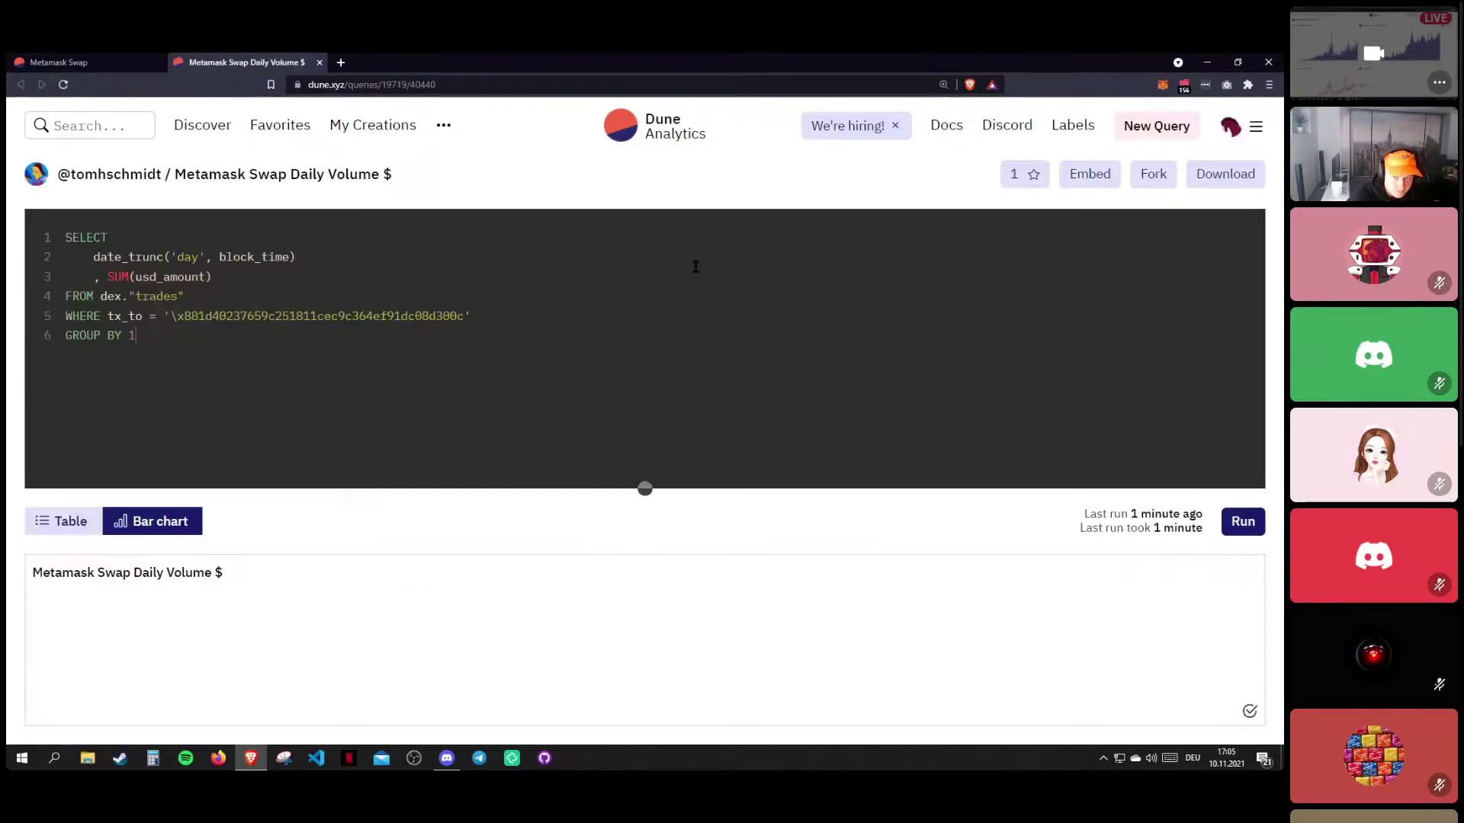
Fork the Metamask Swap Daily Volume $ query and zoom the page out two steps.
click(1165, 181)
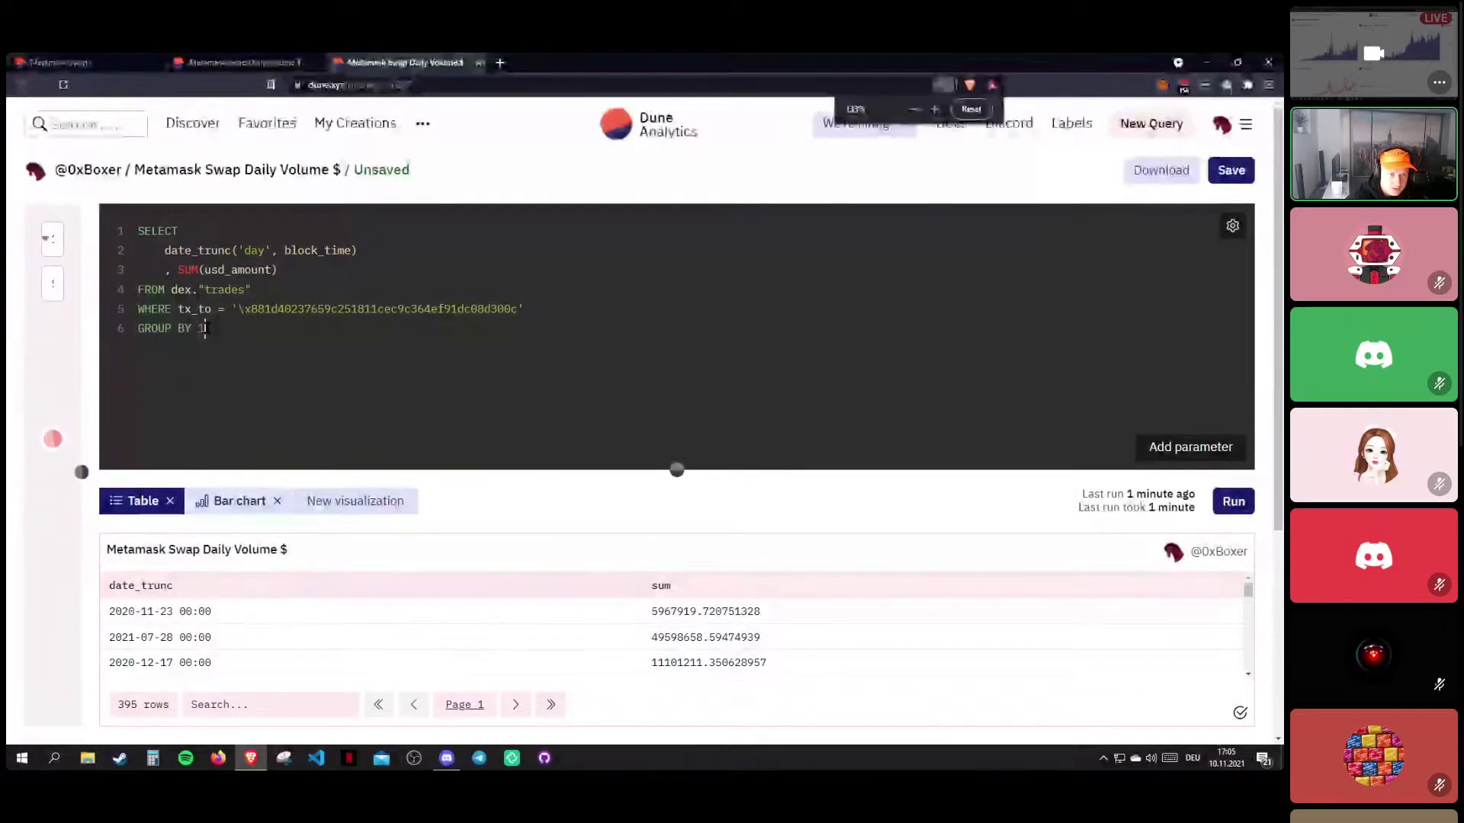
key(ctrl+minus)
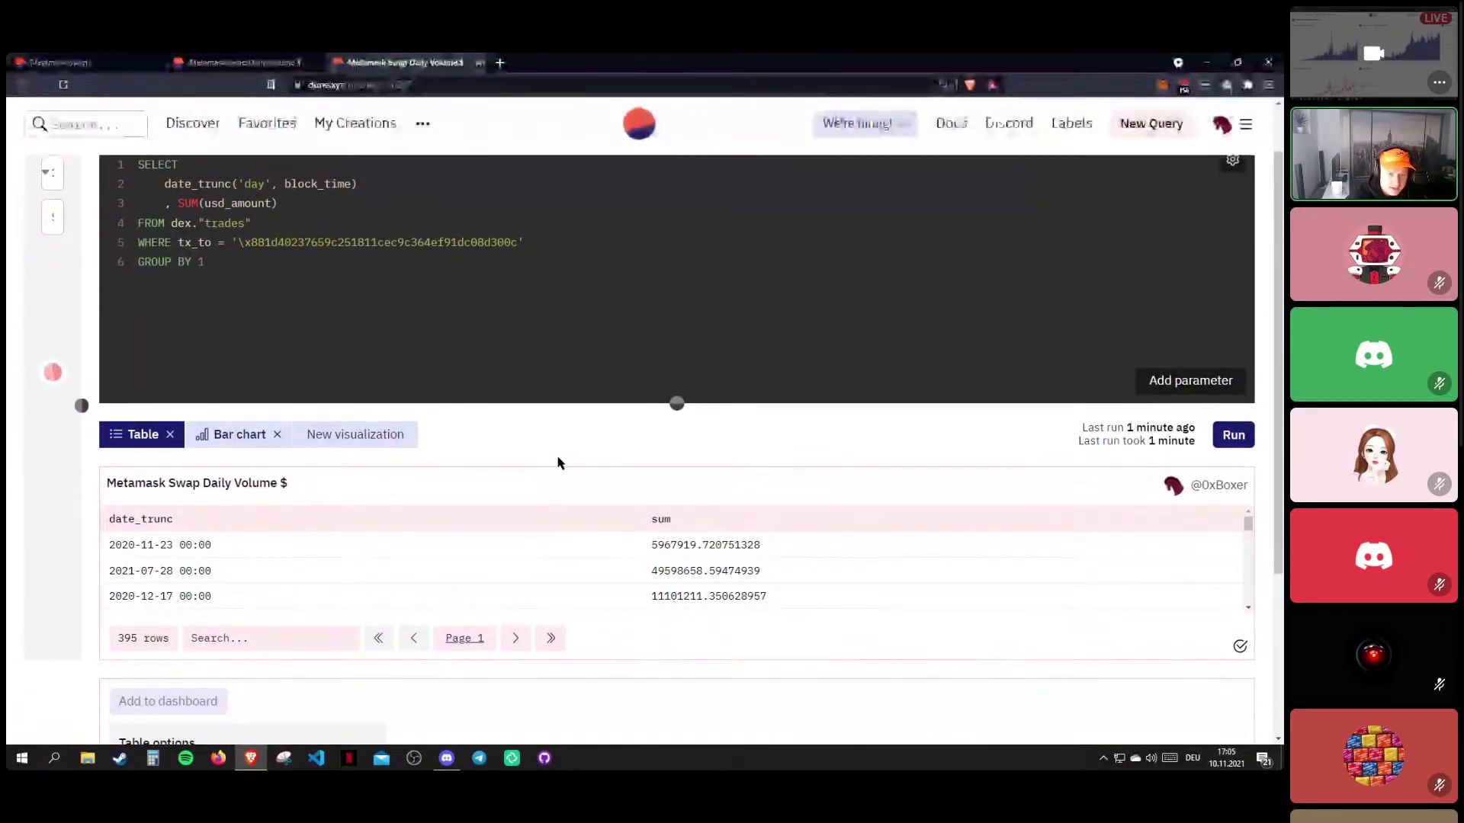
key(ctrl+minus)
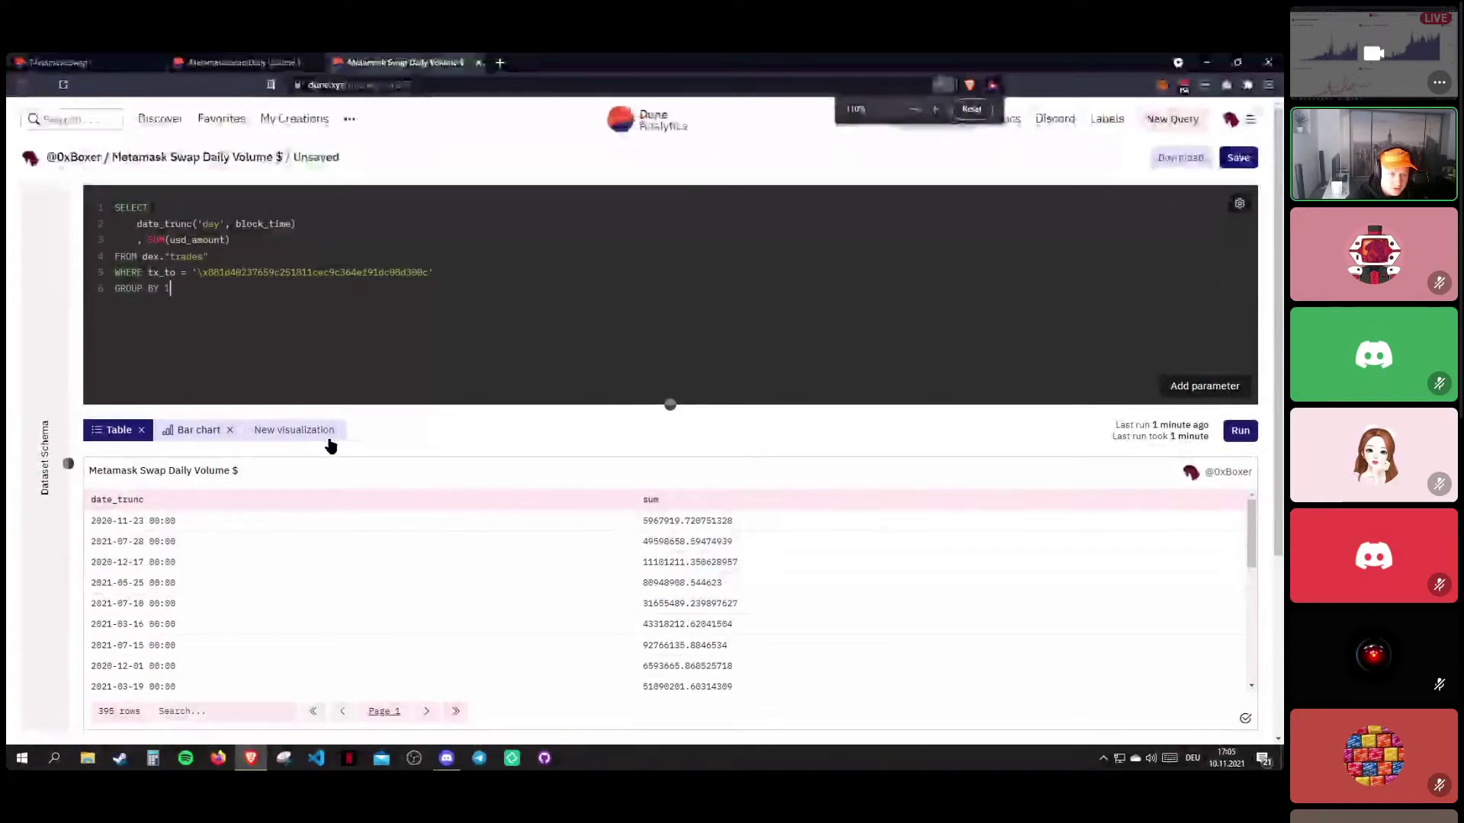
Highlight the GROUP BY 1 line, the whole query and the contract address to walk through the SQL.
drag(122, 256, 207, 294)
click(191, 272)
click(208, 293)
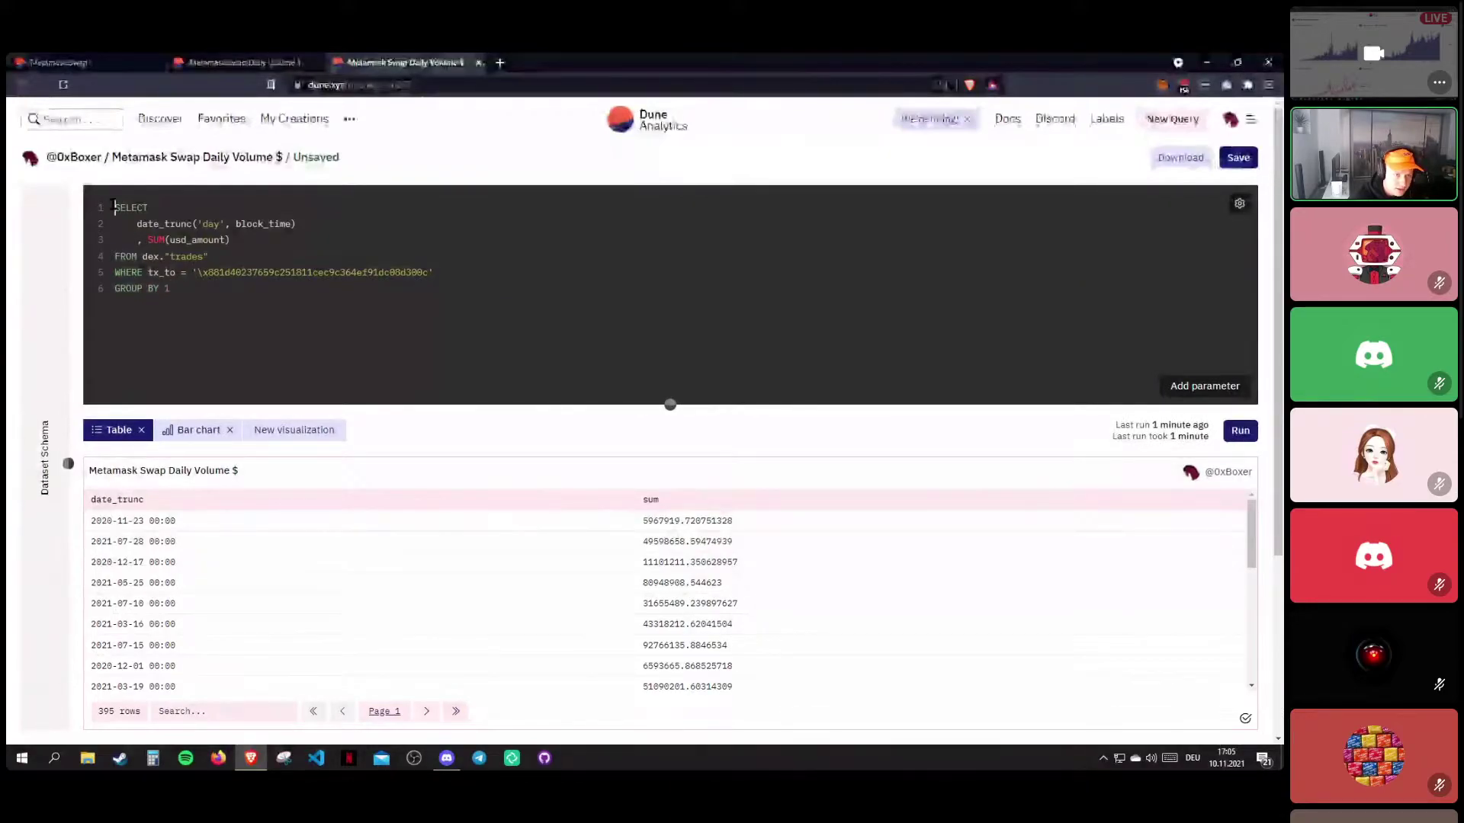
drag(117, 206, 320, 293)
click(317, 300)
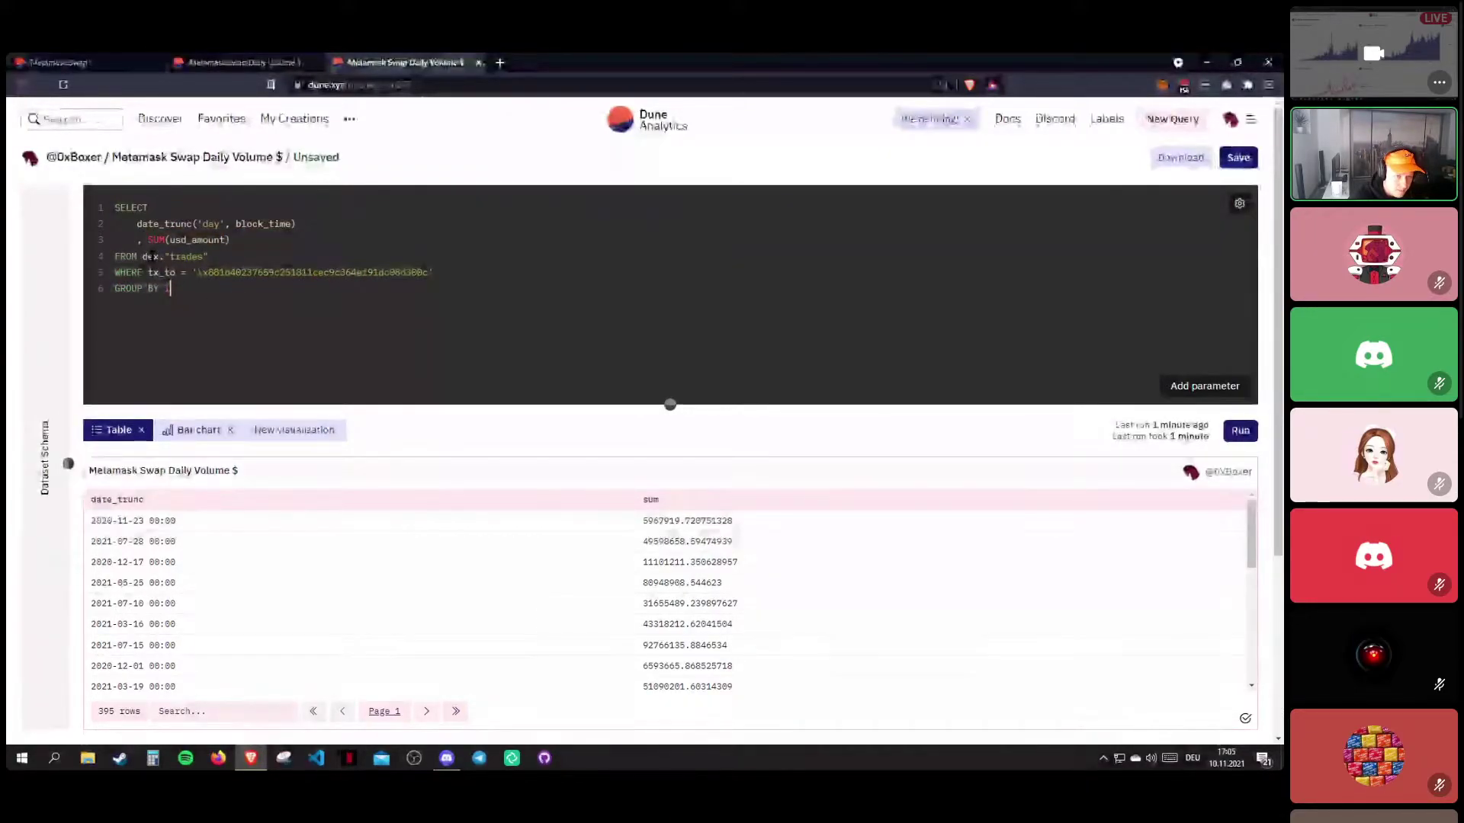
double_click(241, 272)
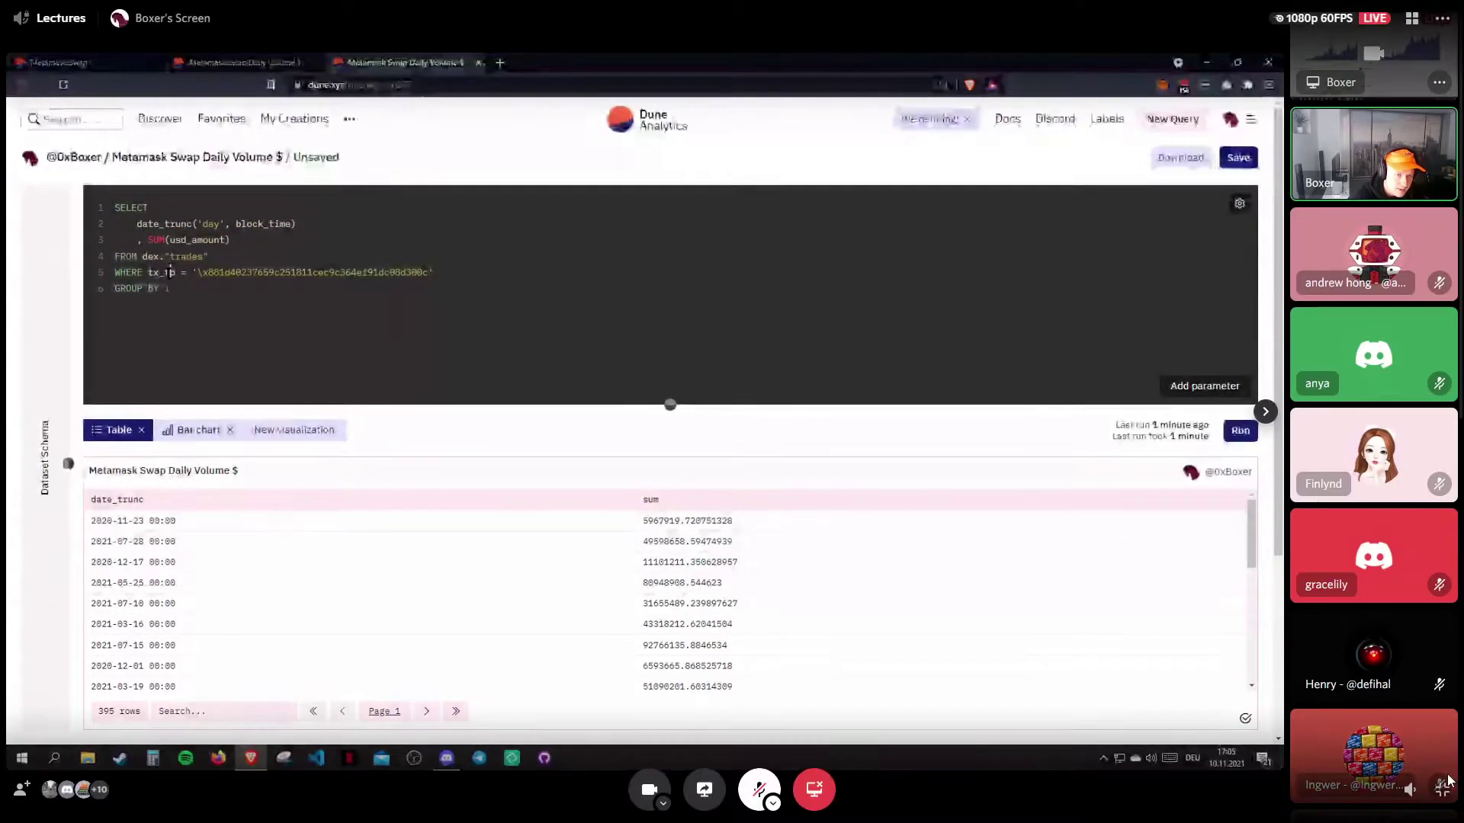
key(Escape)
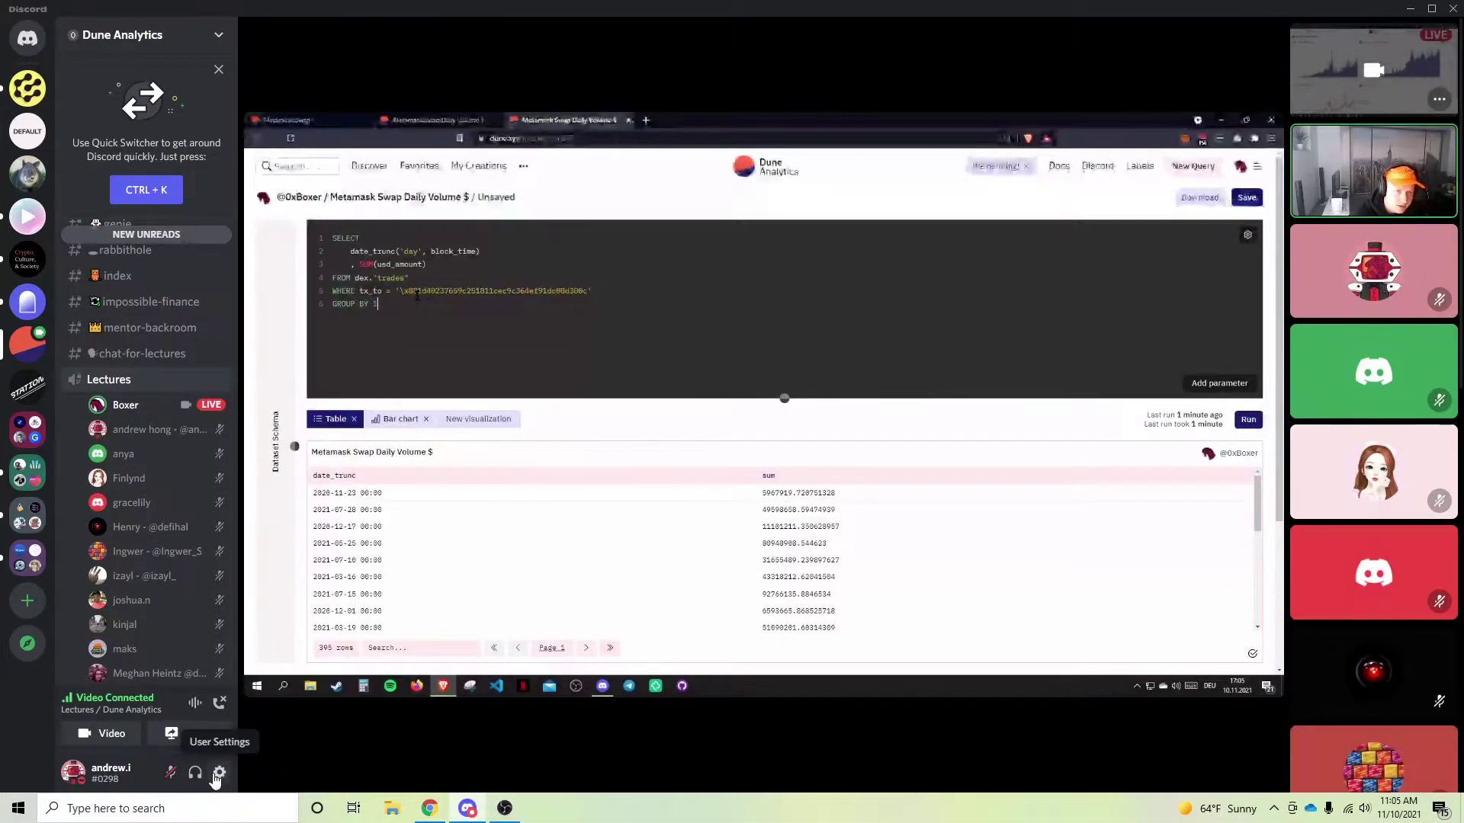
Turn off the Message, Deafen, Mute, Unmute, Voice Disconnected and PTT notification sounds.
click(219, 773)
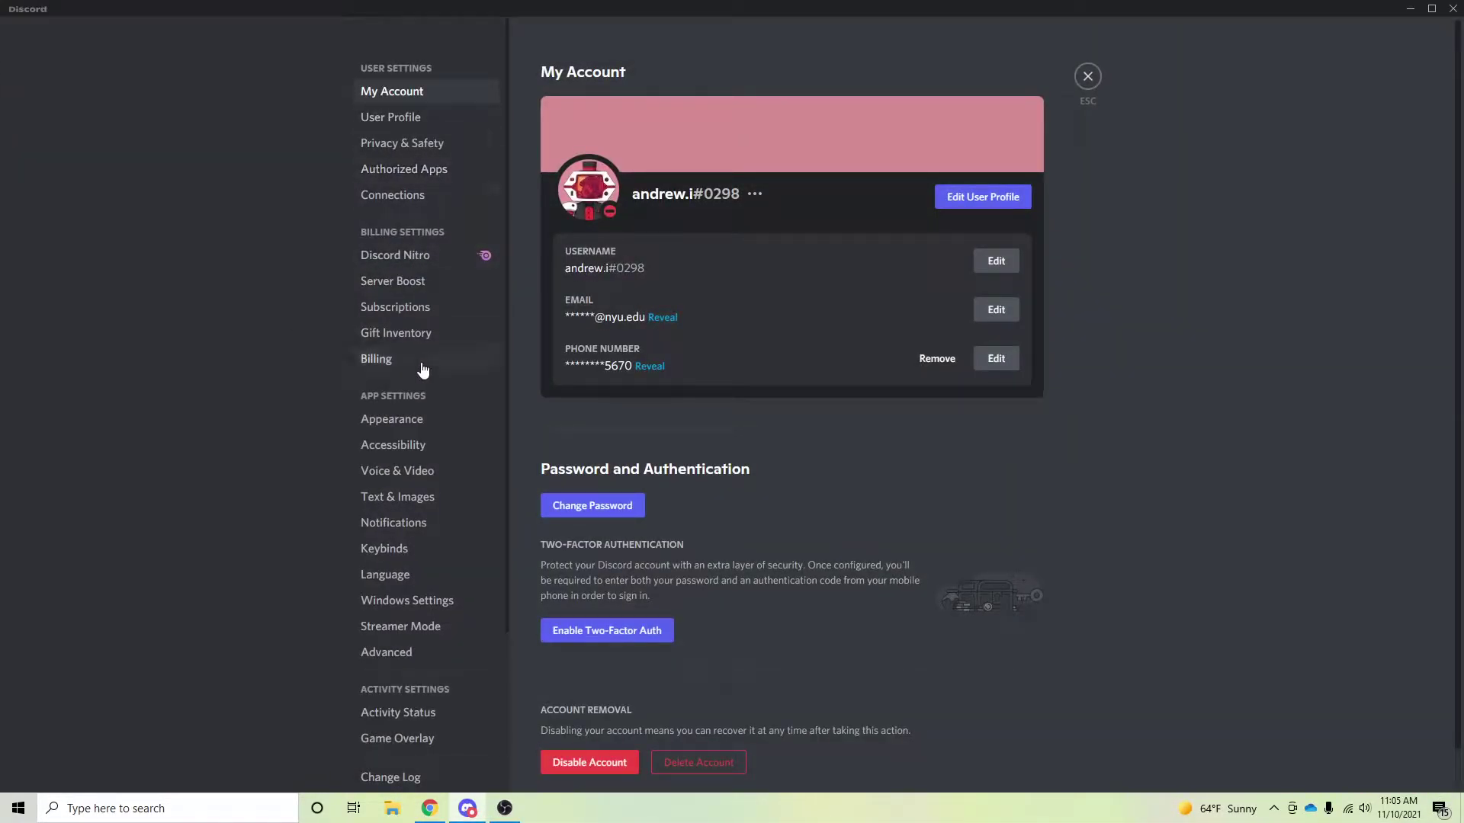
click(429, 522)
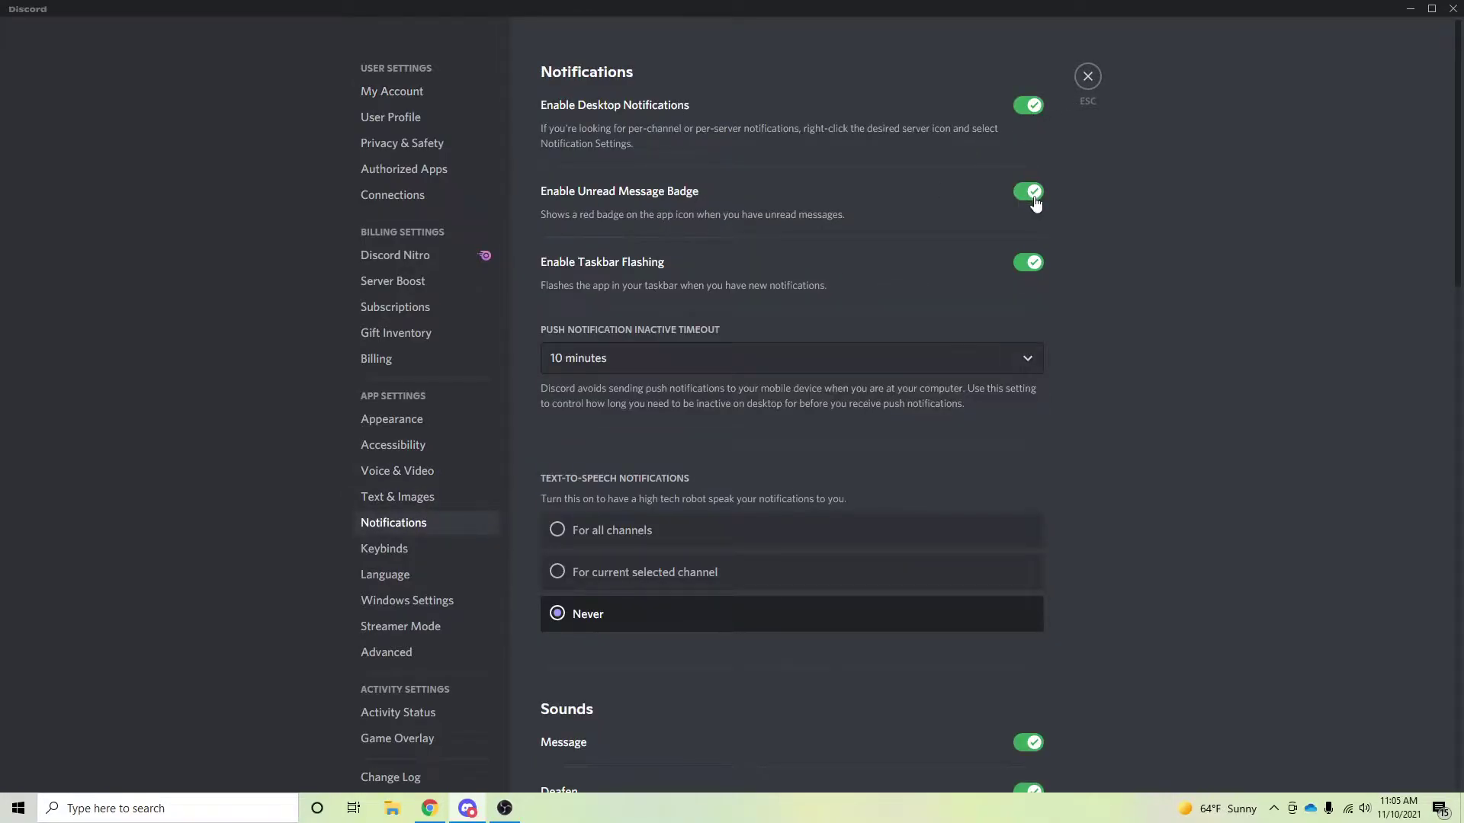
scroll(1016, 427, down, 2)
click(1036, 593)
click(1034, 641)
scroll(1065, 688, down, 3)
click(1037, 512)
click(1031, 560)
click(1026, 610)
click(1033, 713)
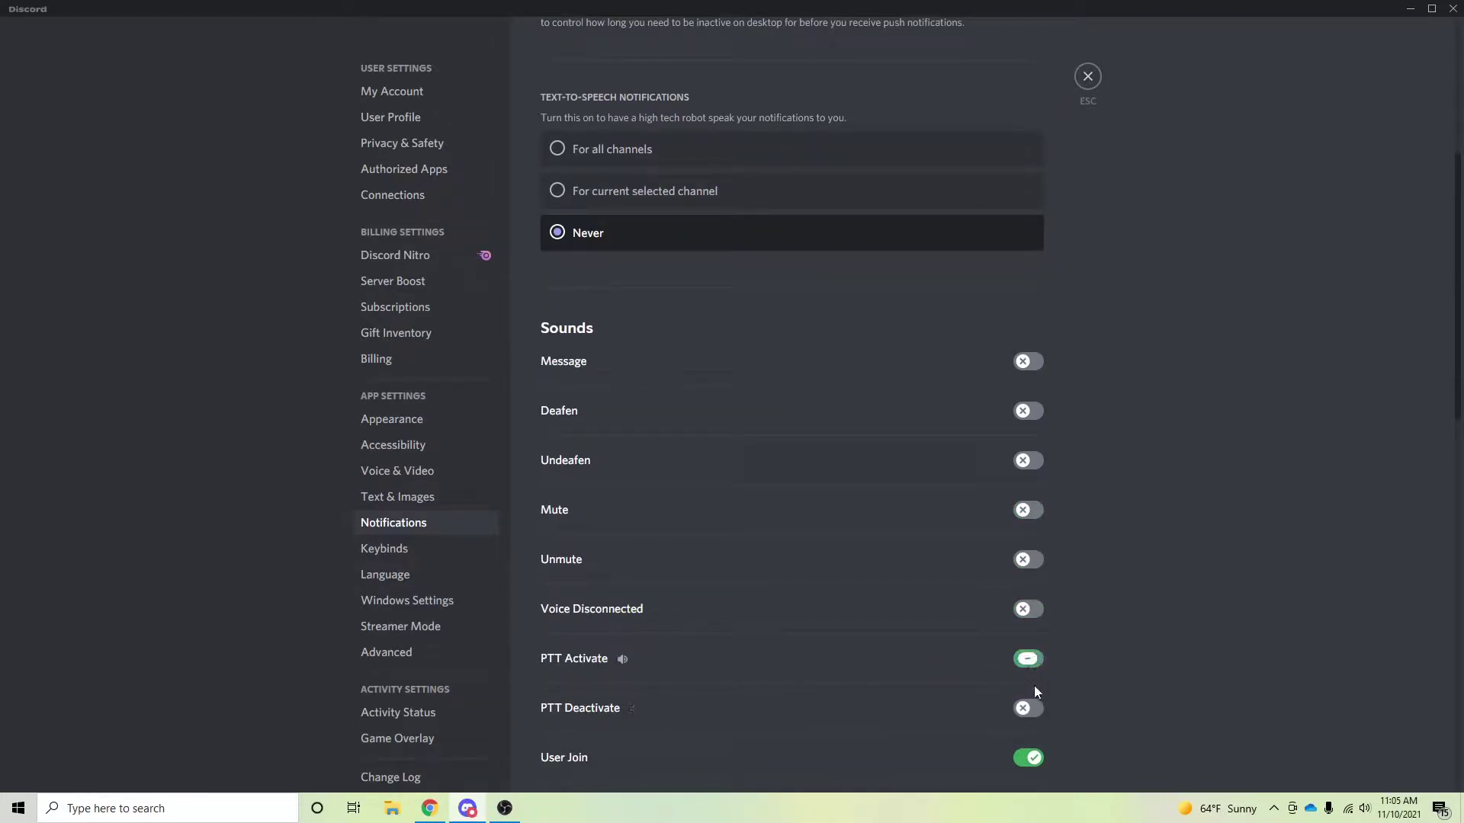
click(1034, 661)
Turn off the User Leave, User Moved, Outgoing Ring and Stream sounds, then make the stream full screen.
scroll(1037, 662, down, 3)
click(1032, 581)
click(1033, 630)
click(1032, 679)
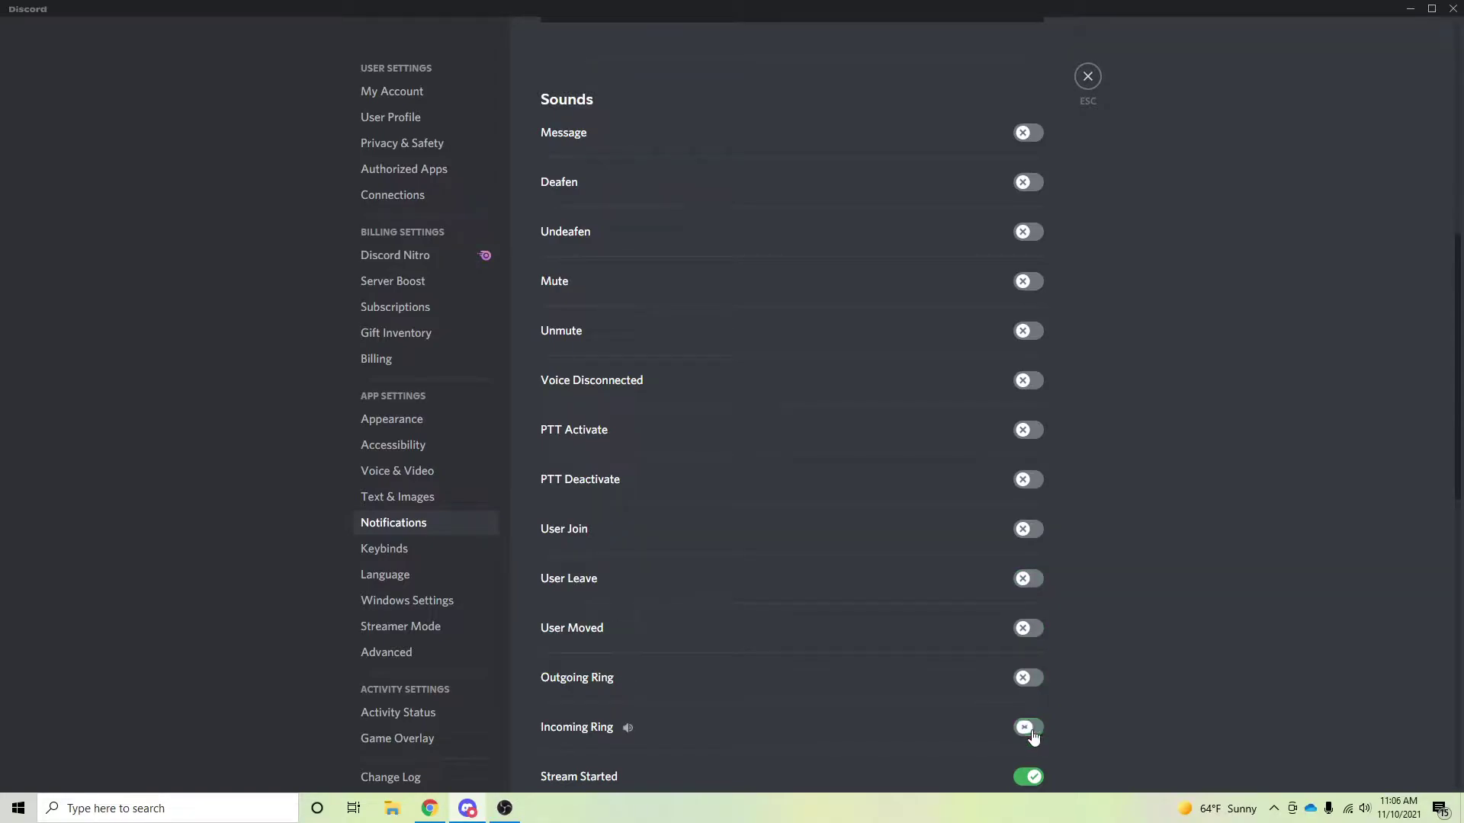
scroll(1032, 735, down, 1)
click(1034, 700)
click(1033, 751)
click(1096, 80)
click(1443, 760)
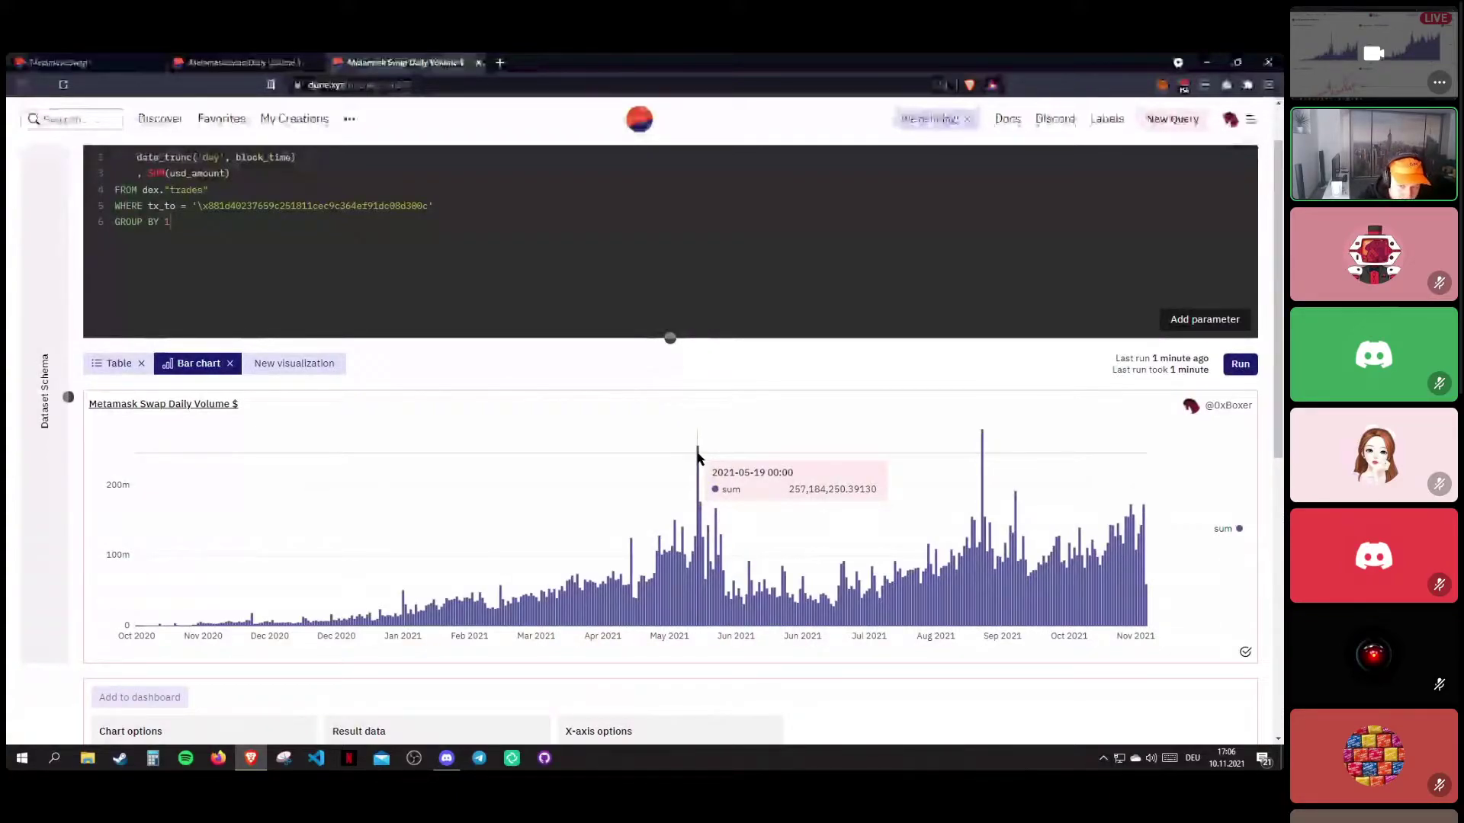
Mute the presenter's stream audio and refocus the screen share from the grid view.
mouse_move(1446, 183)
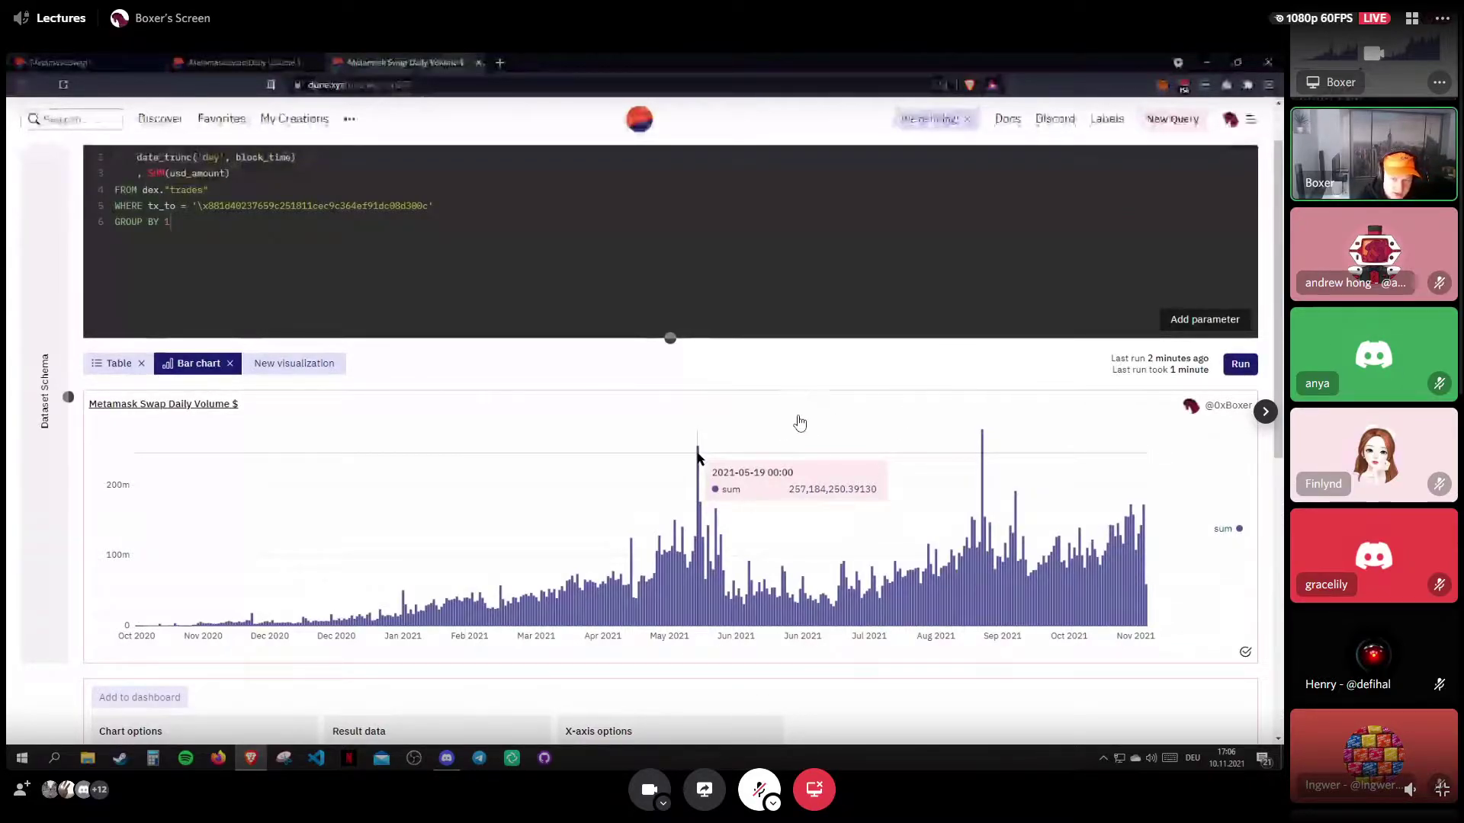
right_click(983, 401)
click(1067, 436)
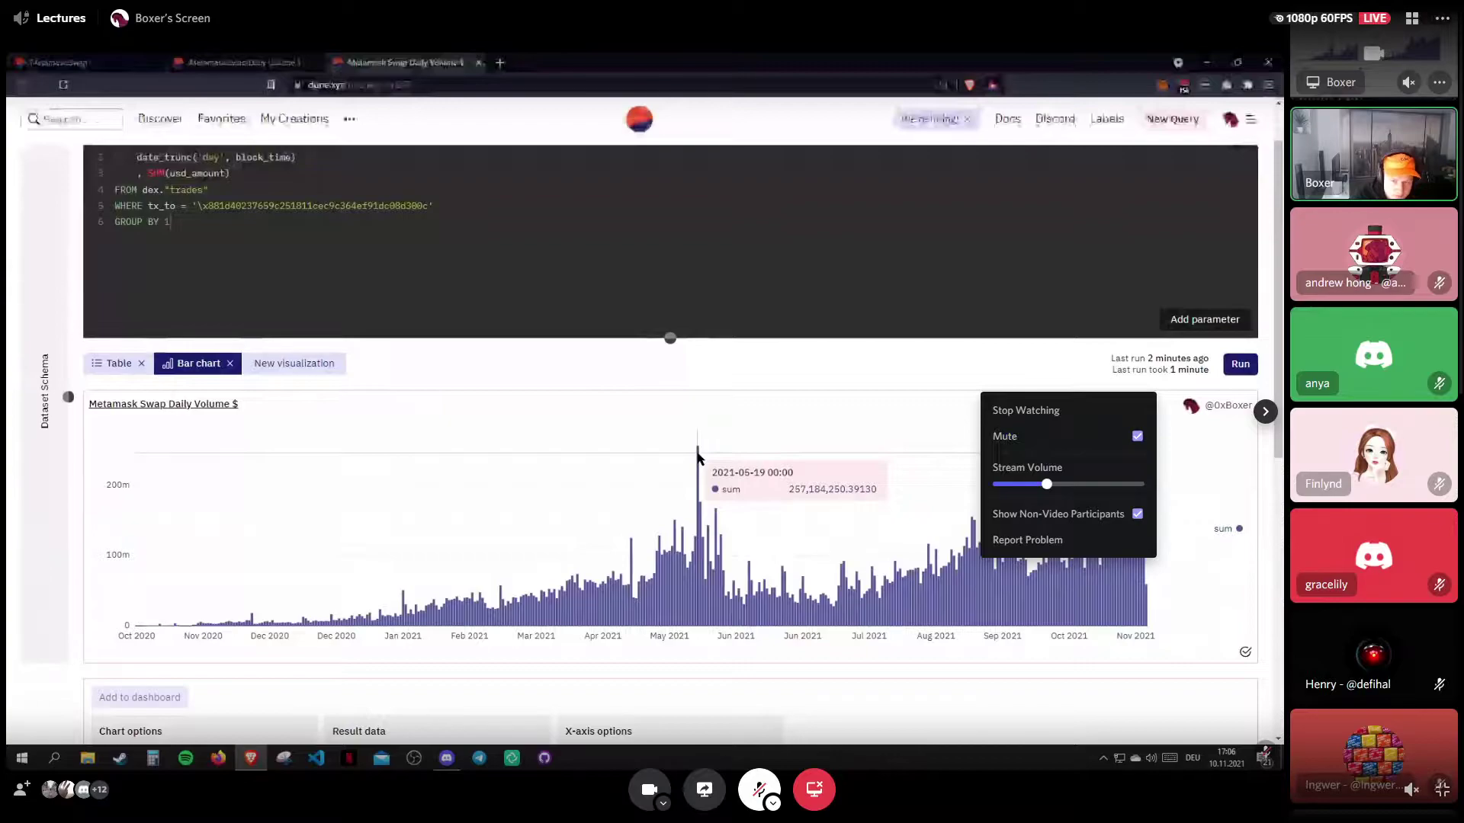
click(1154, 643)
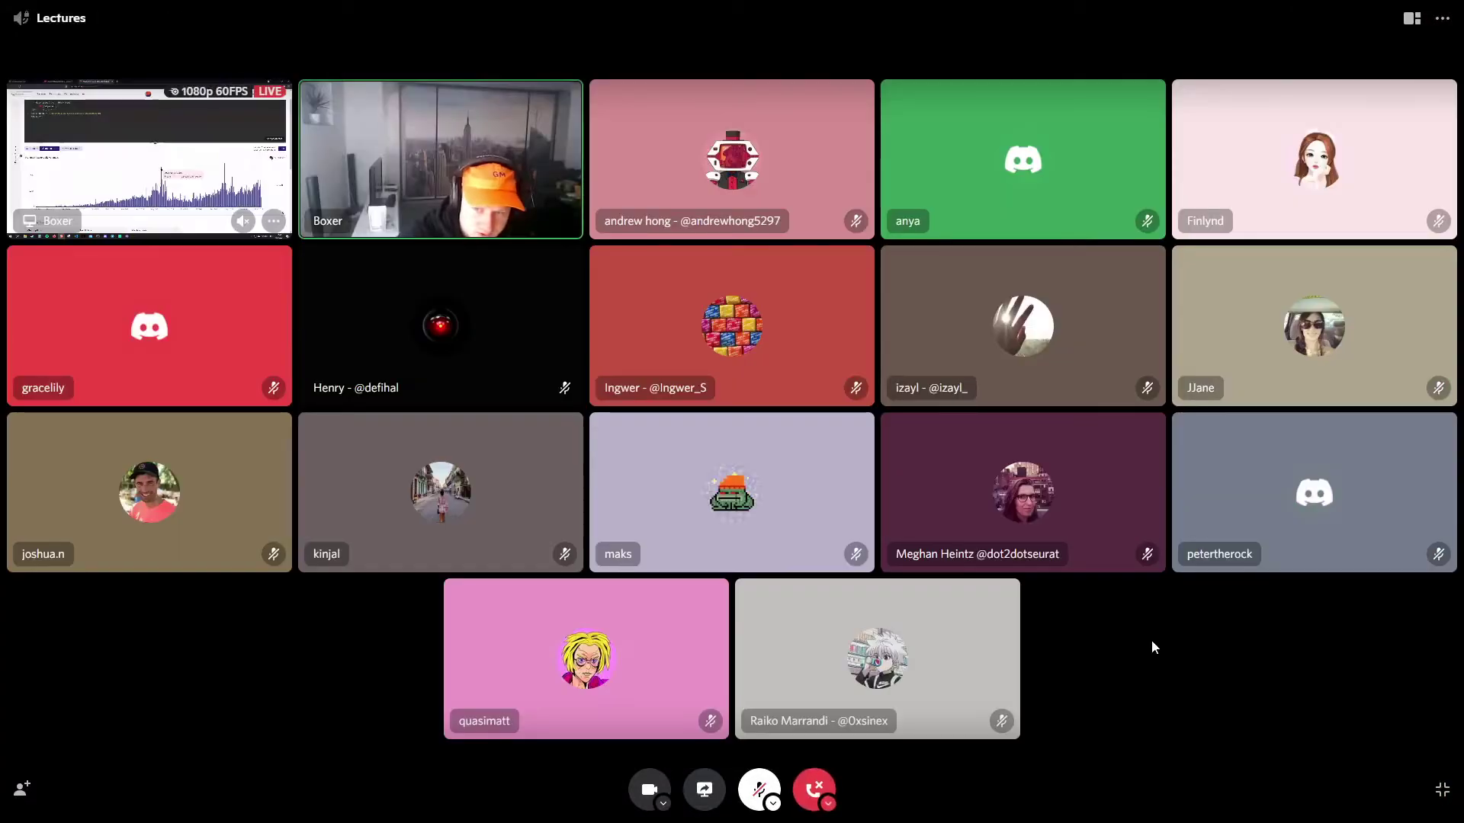
click(253, 192)
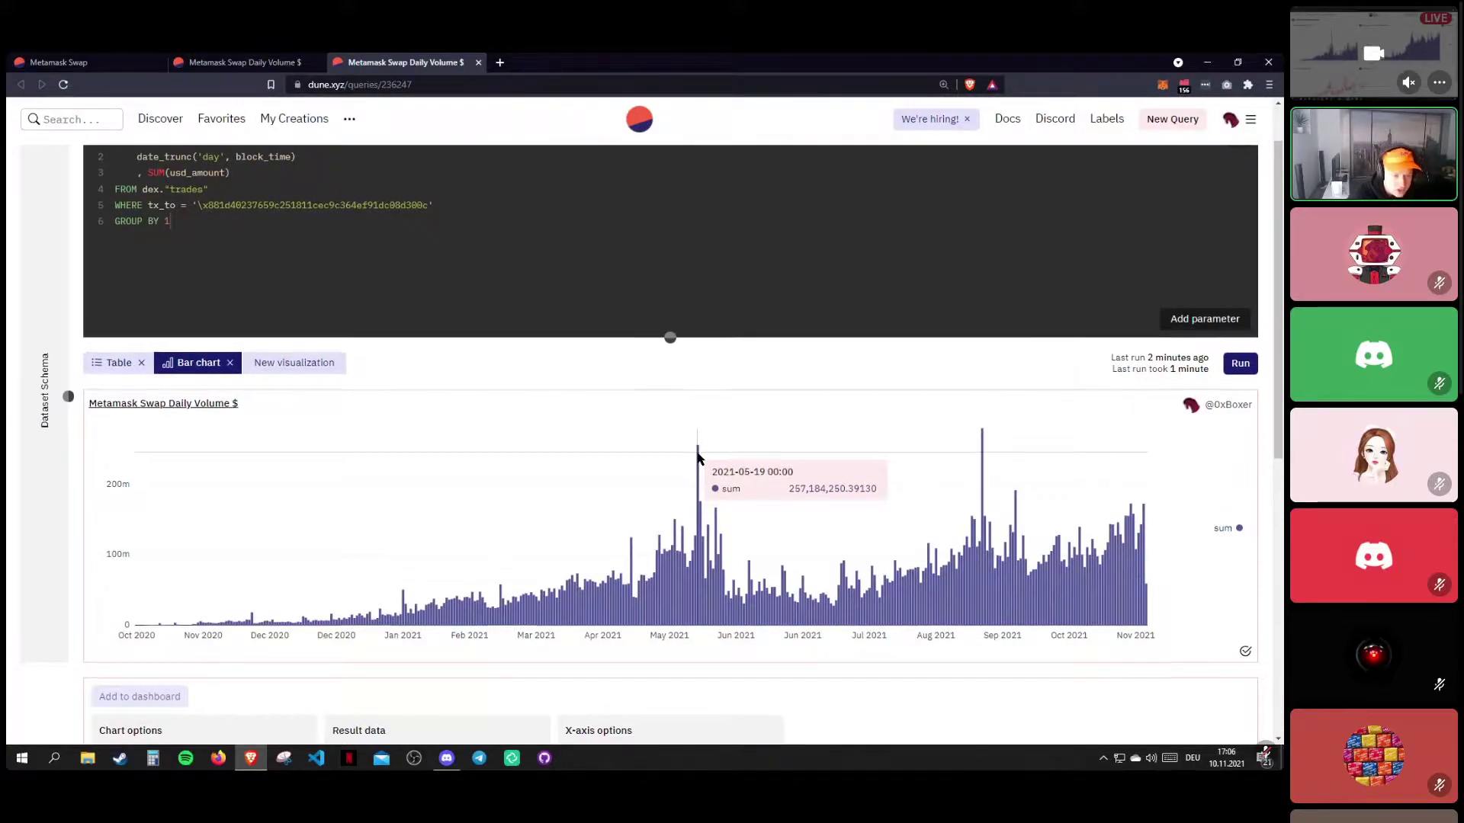
Add a new Bar chart visualization to the forked query.
scroll(697, 458, down, 5)
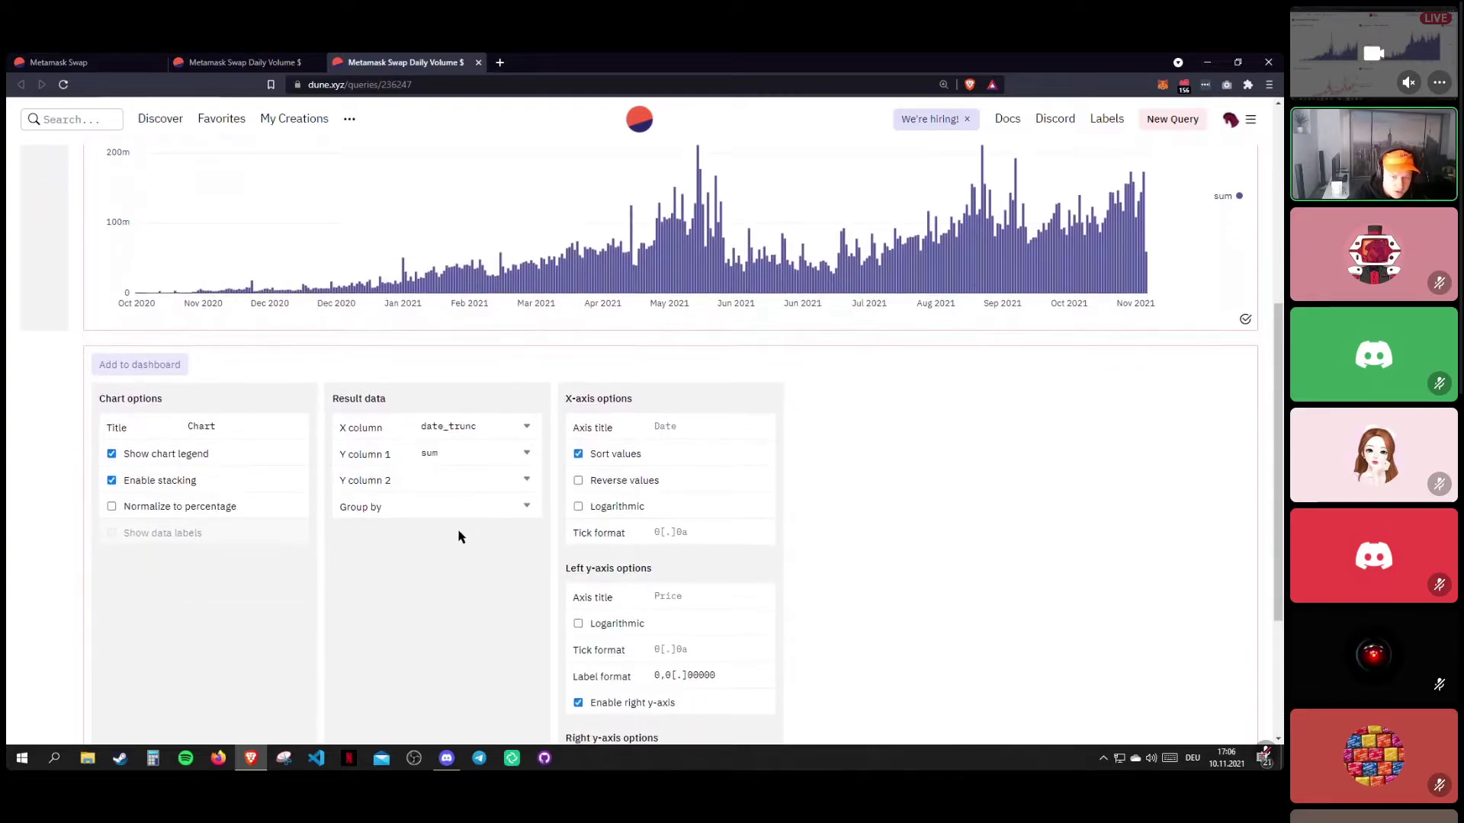
scroll(546, 483, down, 2)
scroll(422, 425, up, 2)
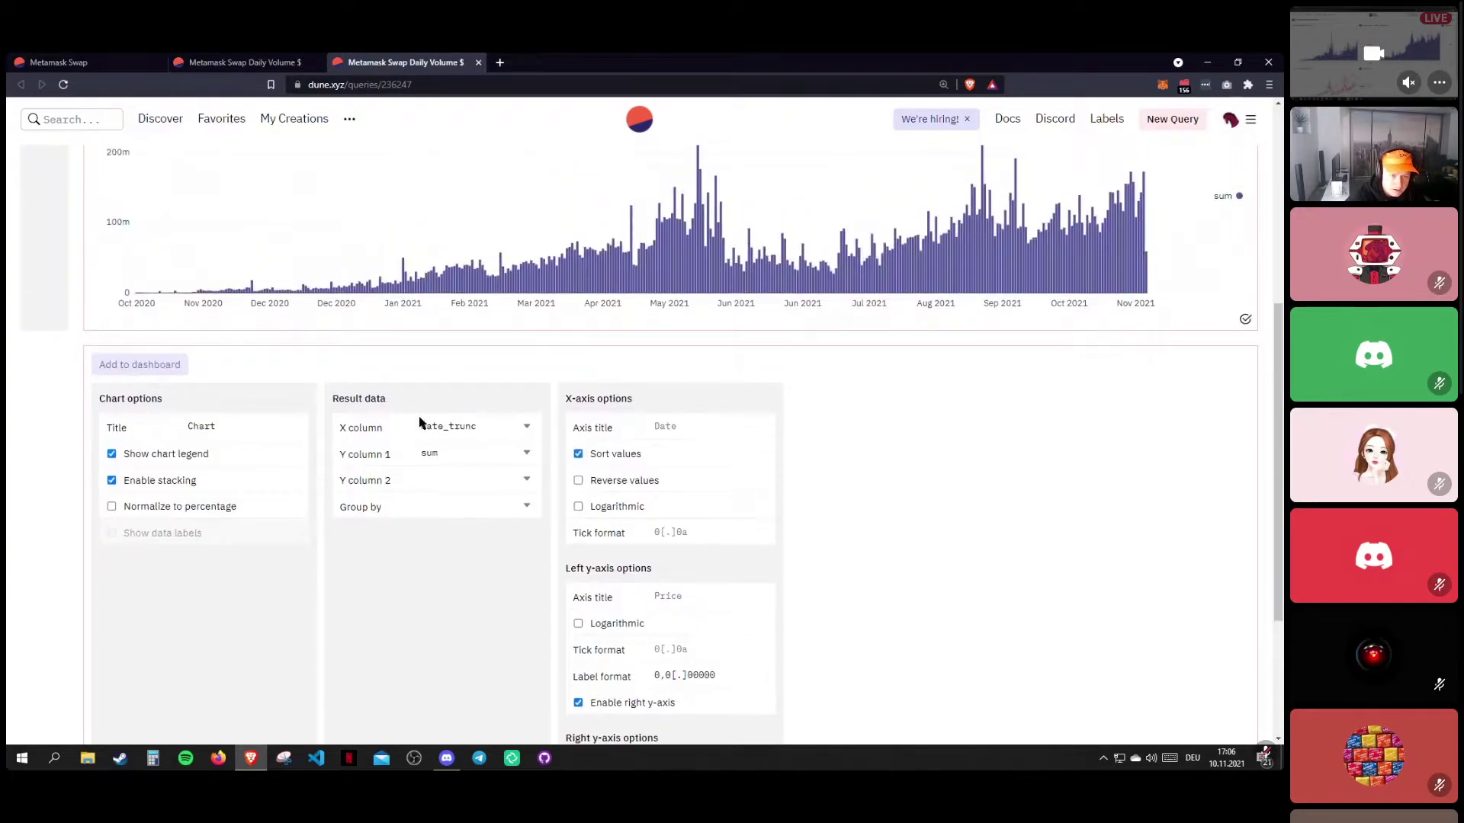
scroll(419, 370, up, 4)
scroll(318, 375, up, 2)
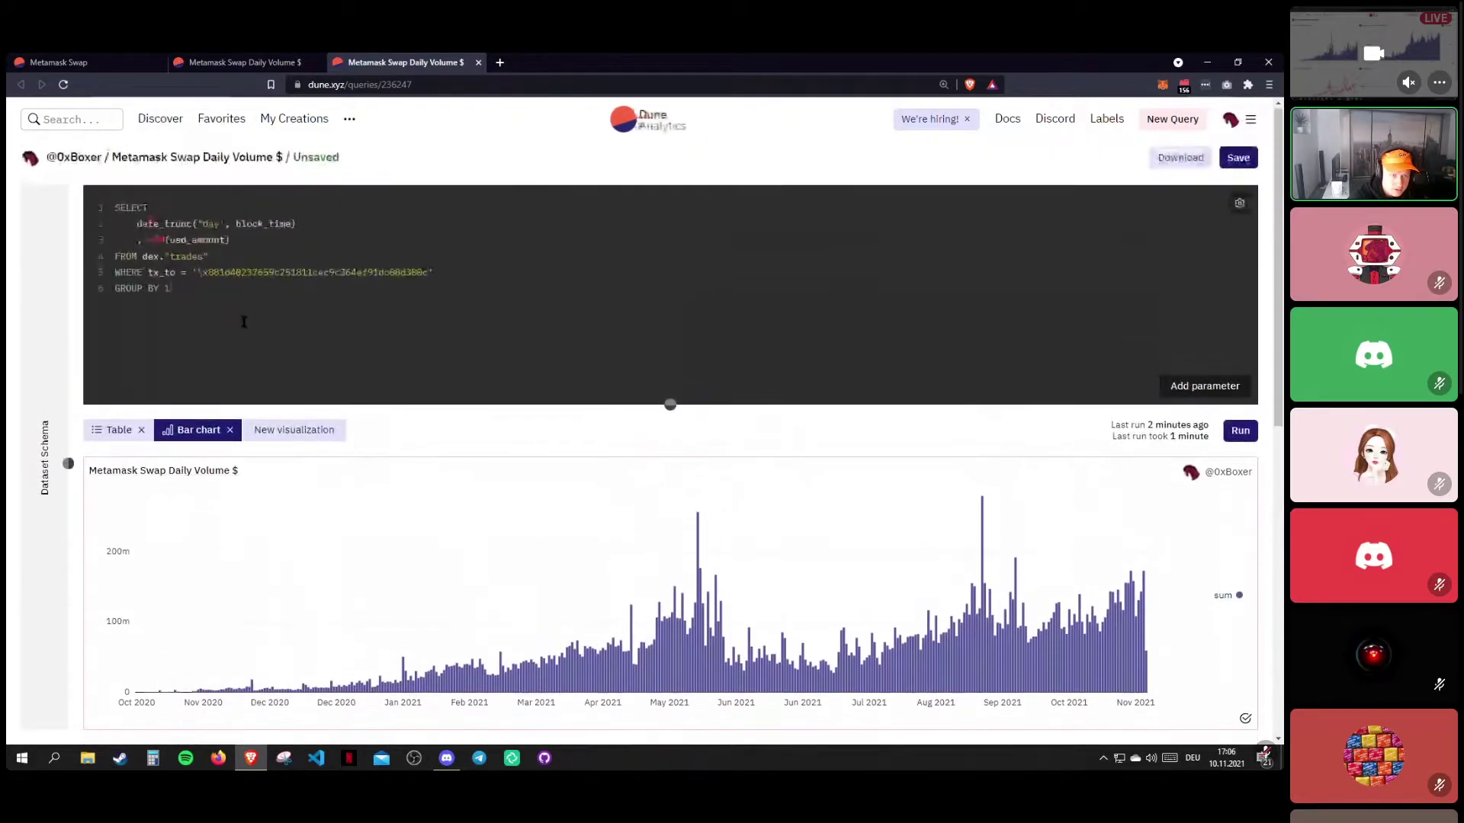
click(305, 436)
click(166, 540)
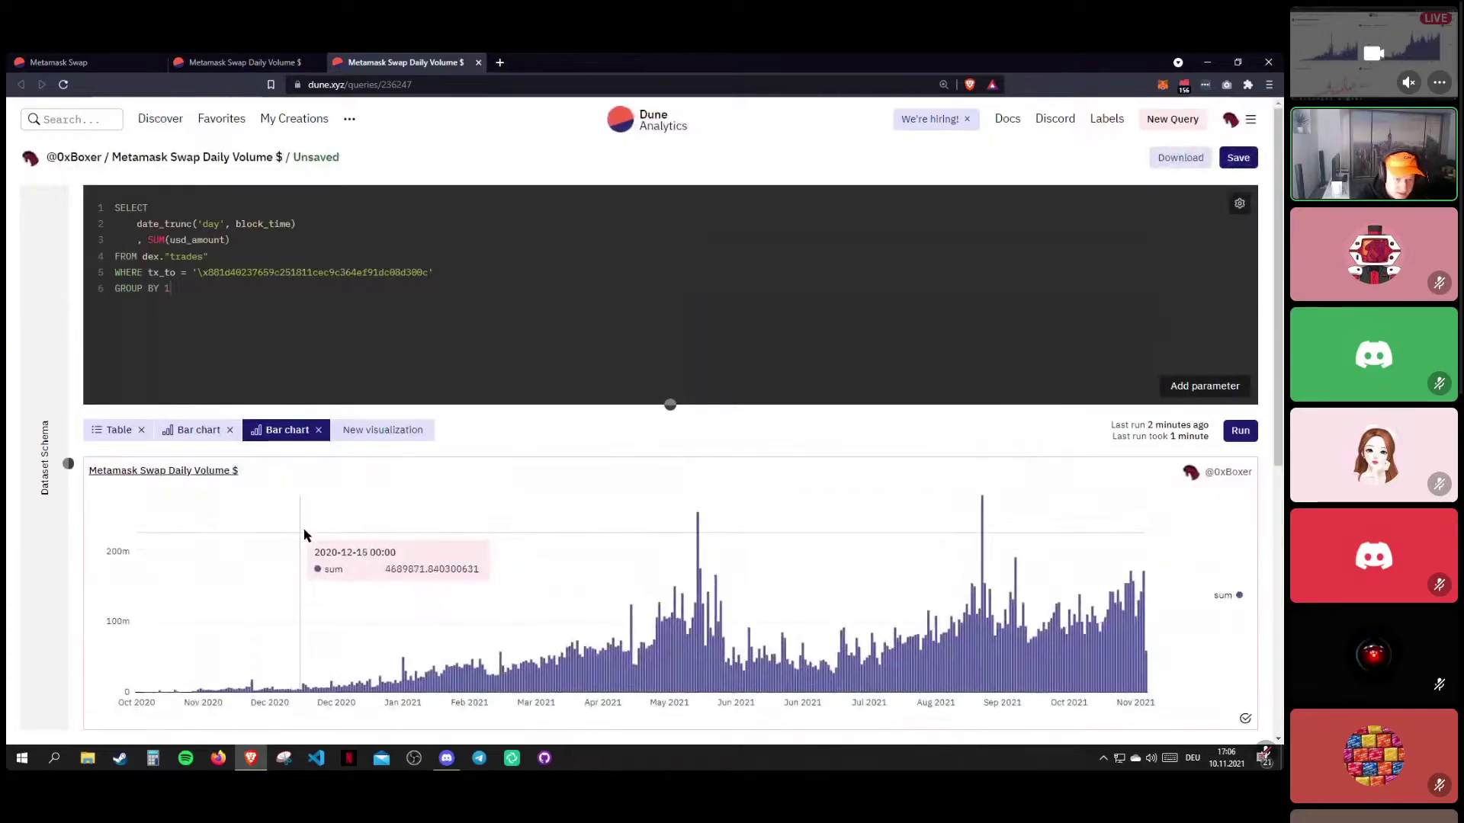
Keep date_trunc as the X column and alias it as days on line 2.
scroll(368, 480, down, 4)
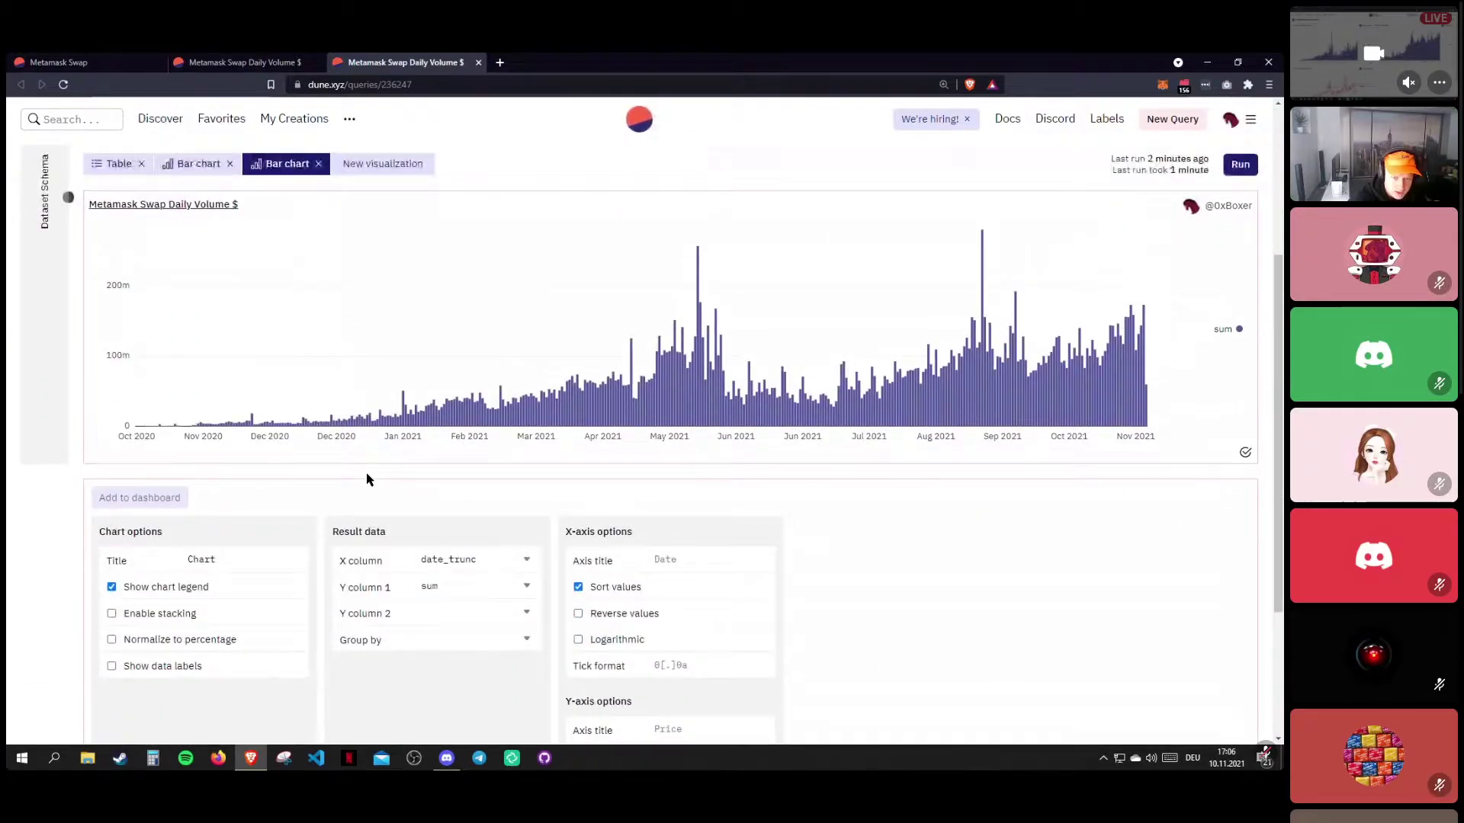
click(450, 561)
click(453, 591)
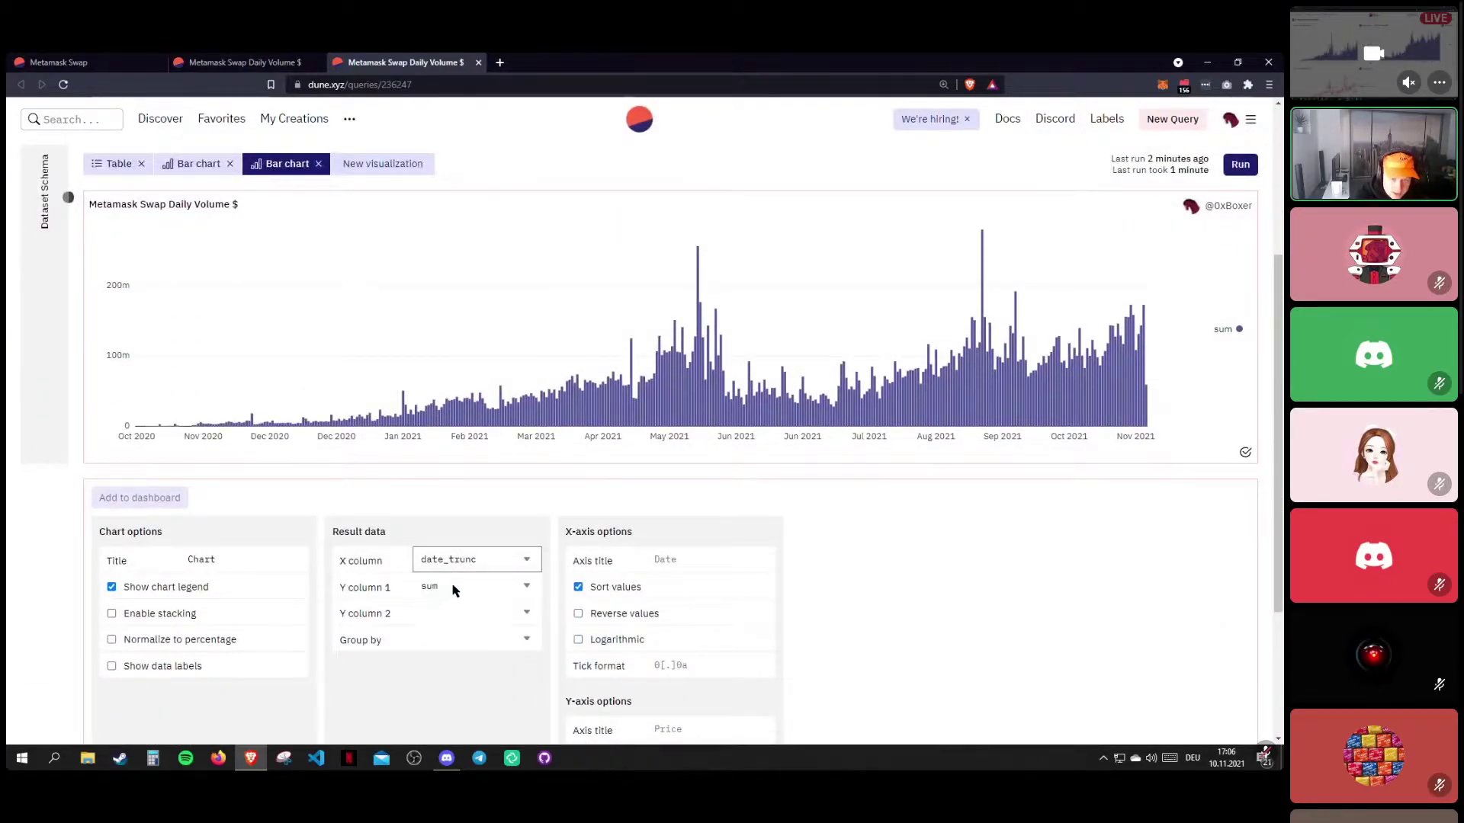
click(457, 561)
click(461, 593)
scroll(463, 588, up, 4)
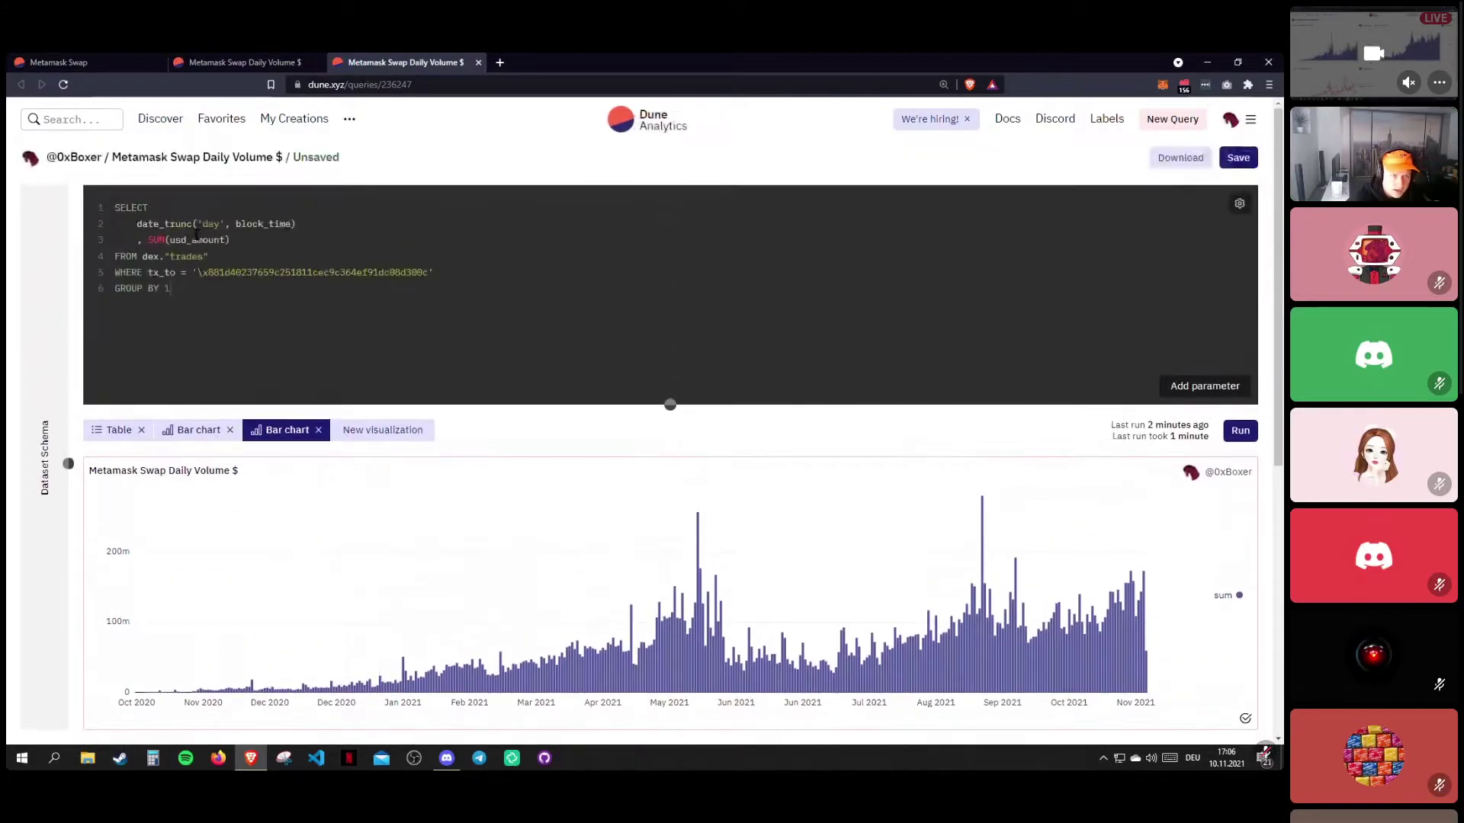
text(as  days)
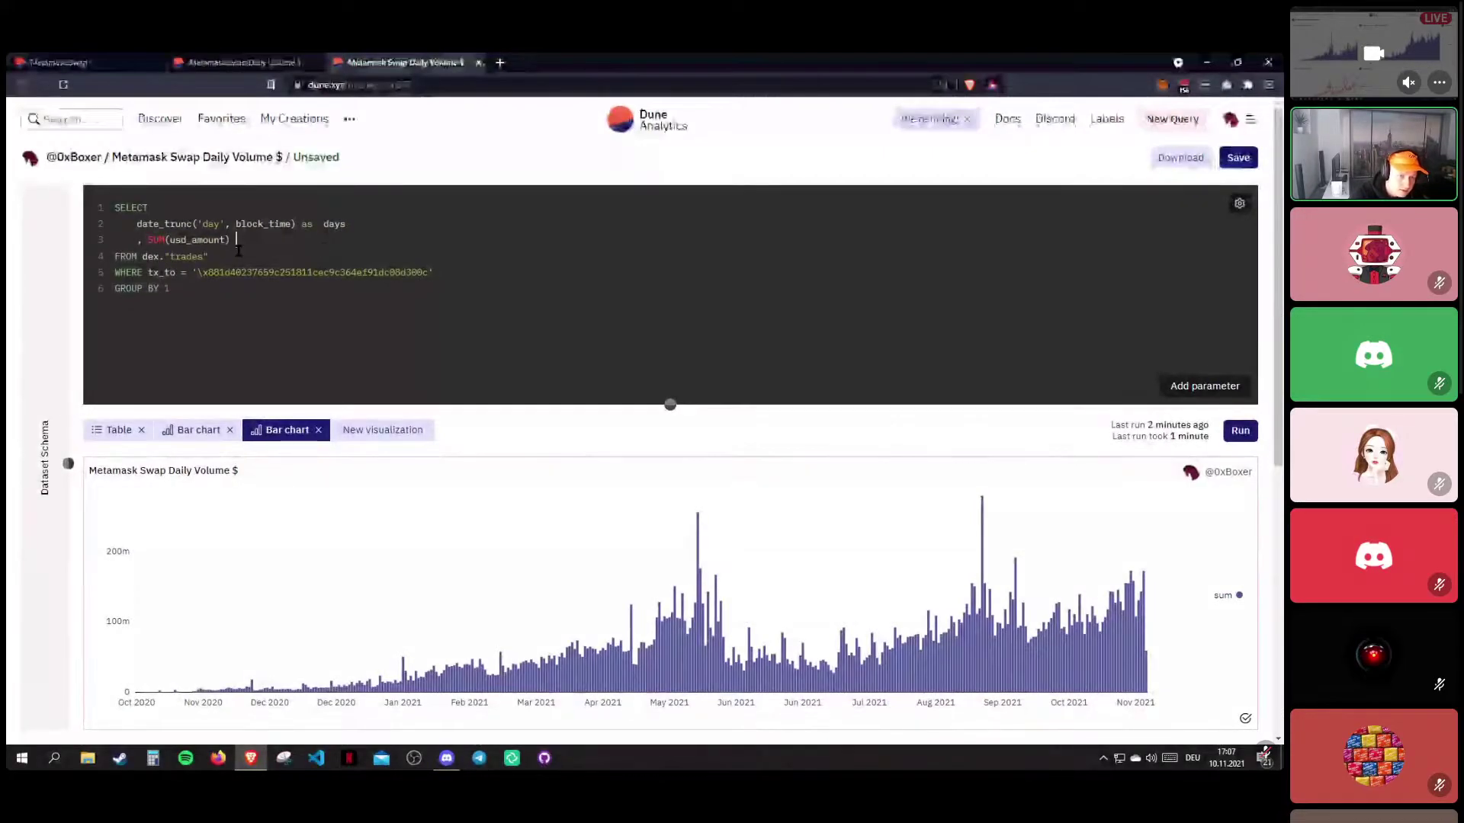
Alias SUM(usd_amount) as daily_volume on line 3 and run the edited query.
scroll(545, 524, down, 5)
scroll(495, 517, down, 1)
click(461, 430)
click(465, 458)
scroll(277, 423, up, 5)
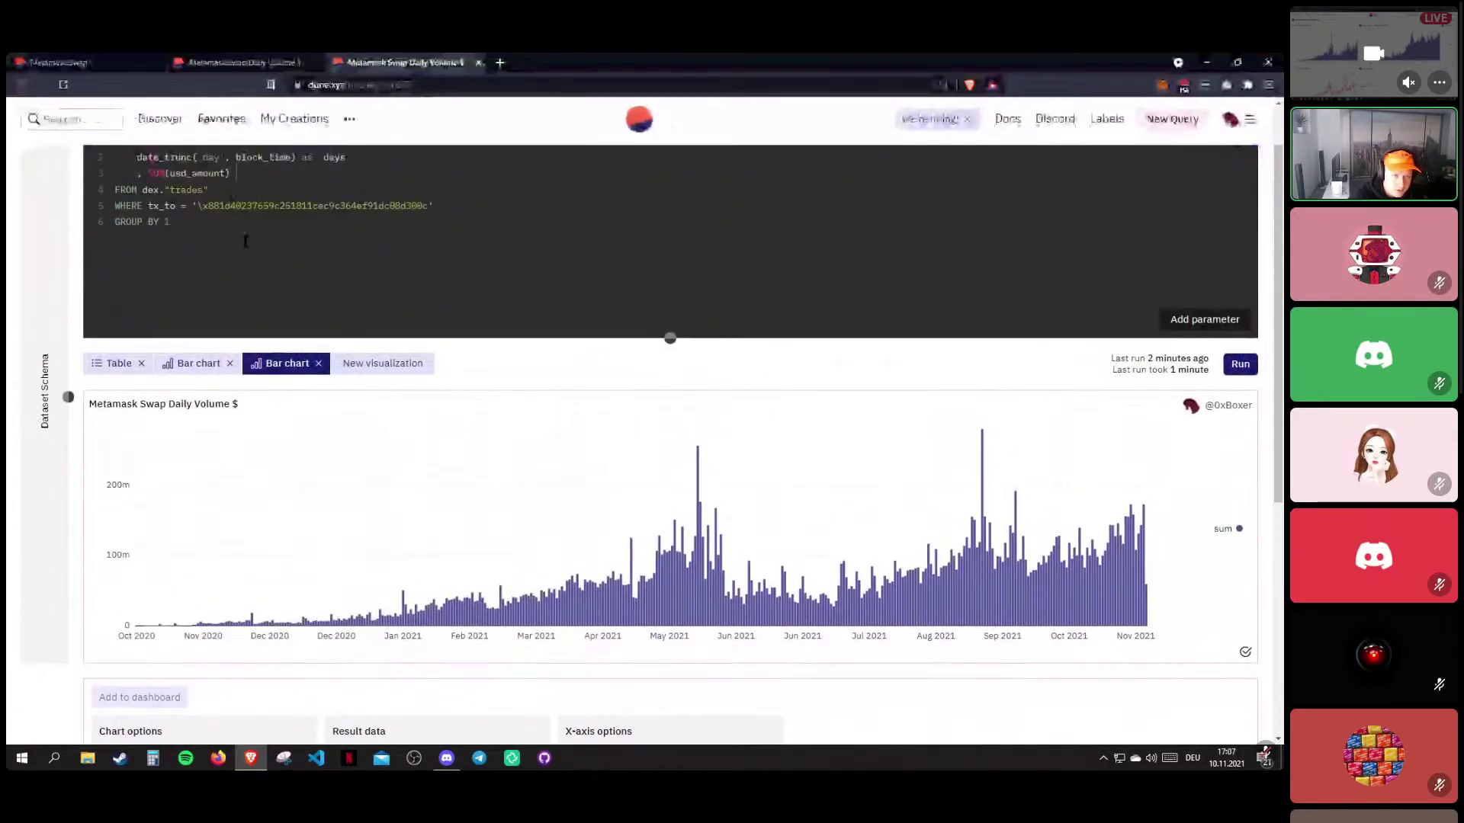
scroll(278, 423, up, 1)
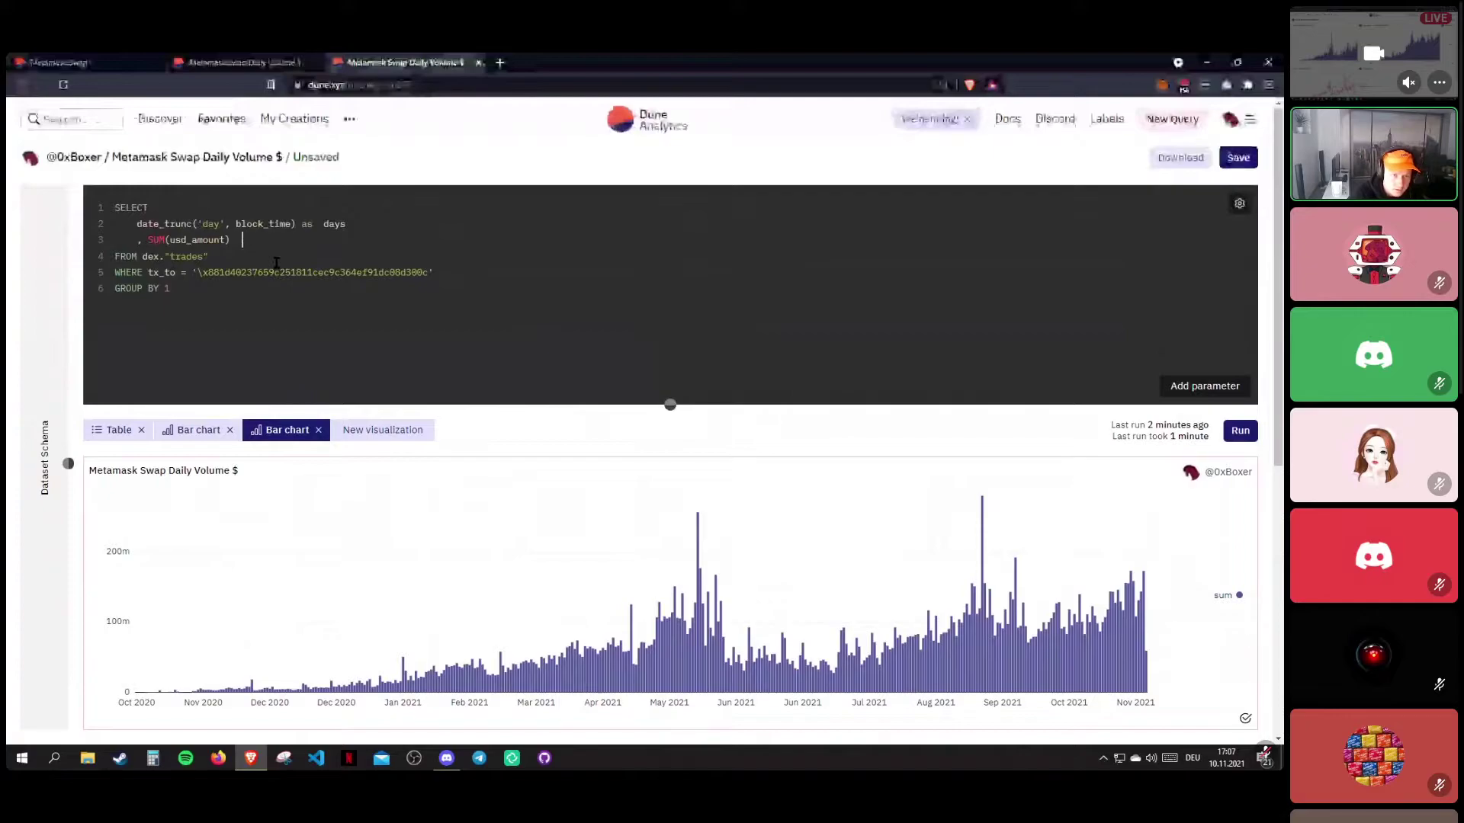
text(usd_amount) as)
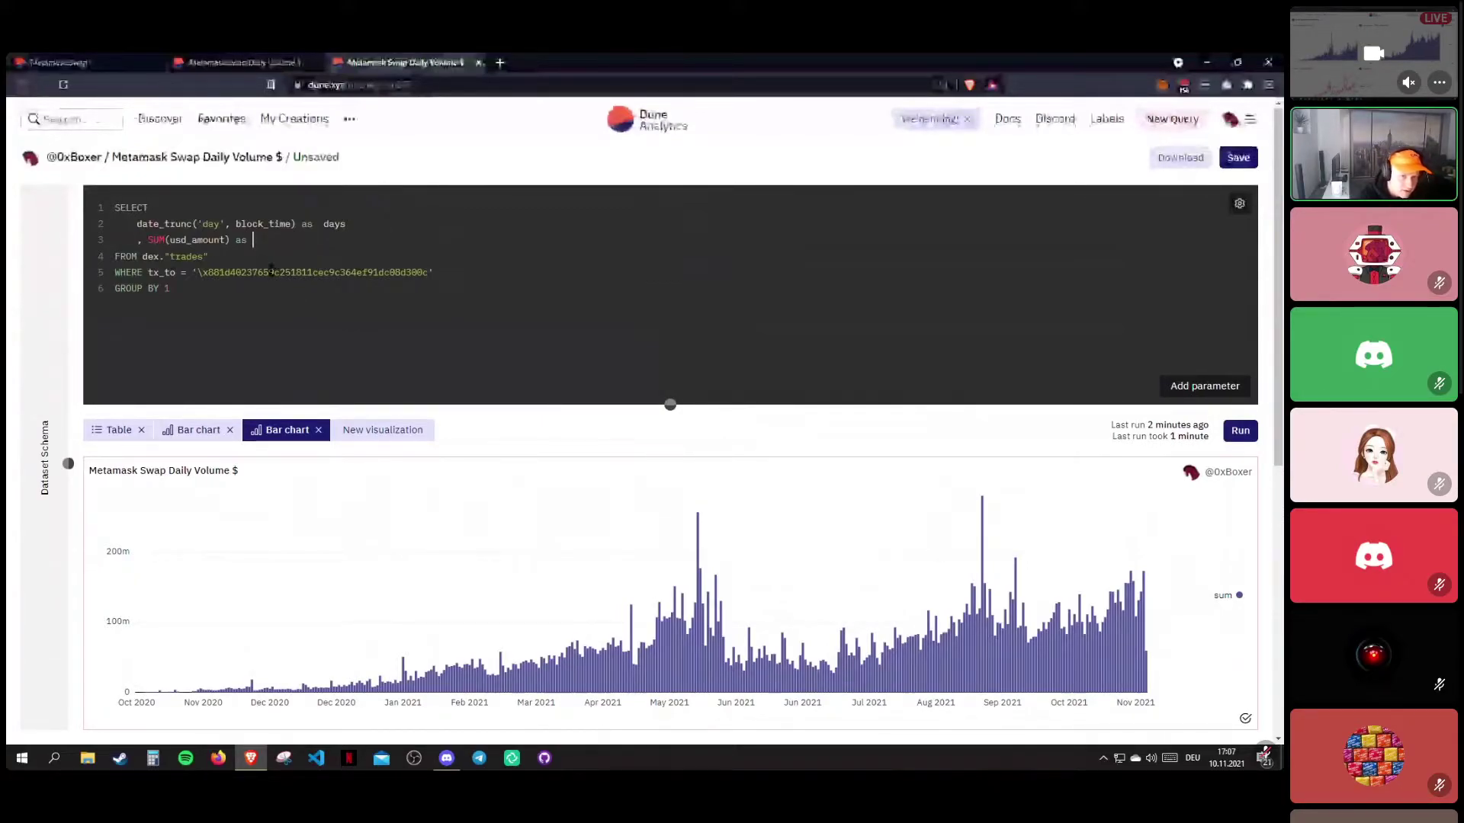
text(daily)
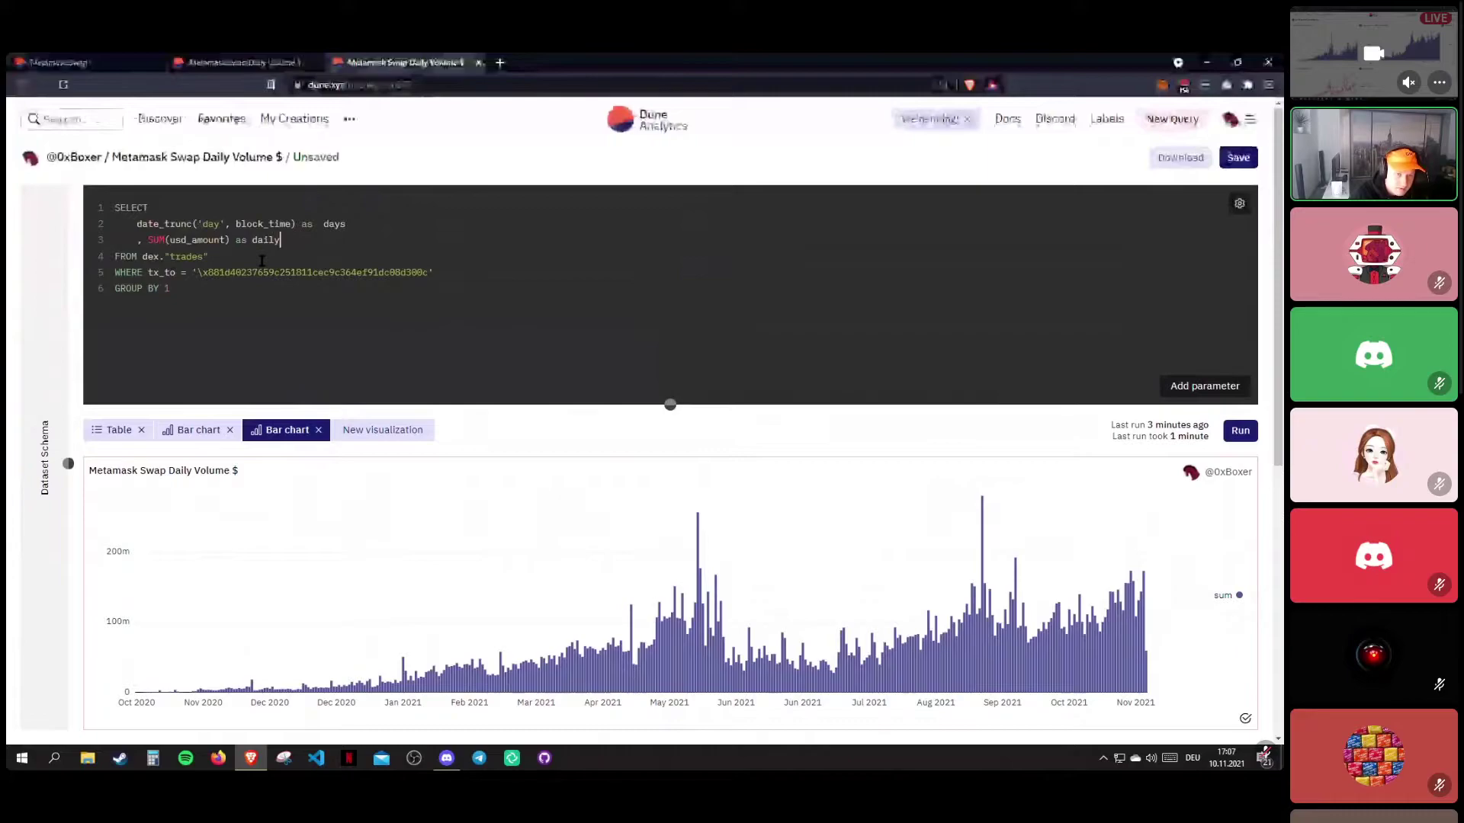
text(_volume)
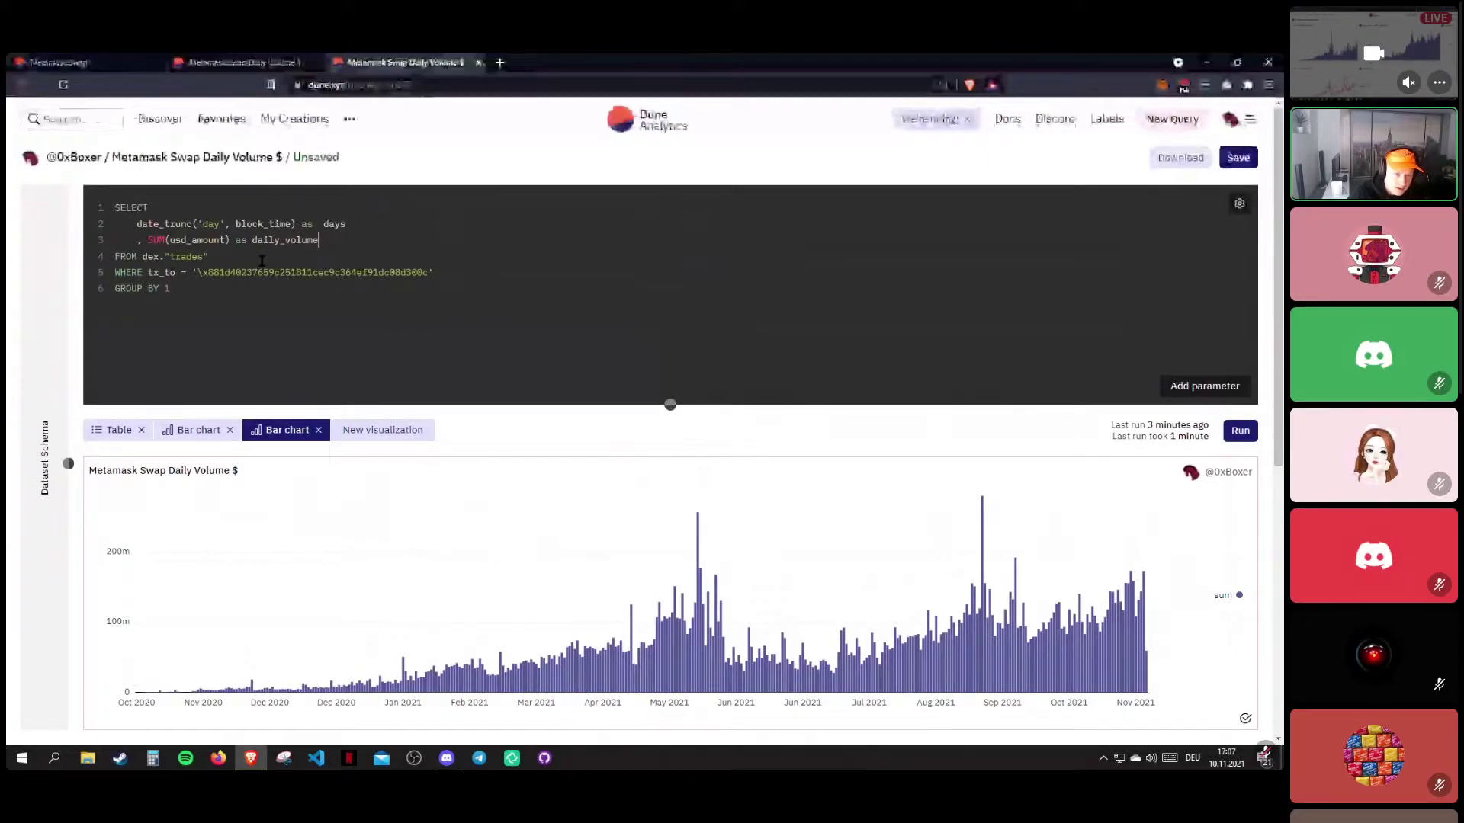
key(ctrl+Return)
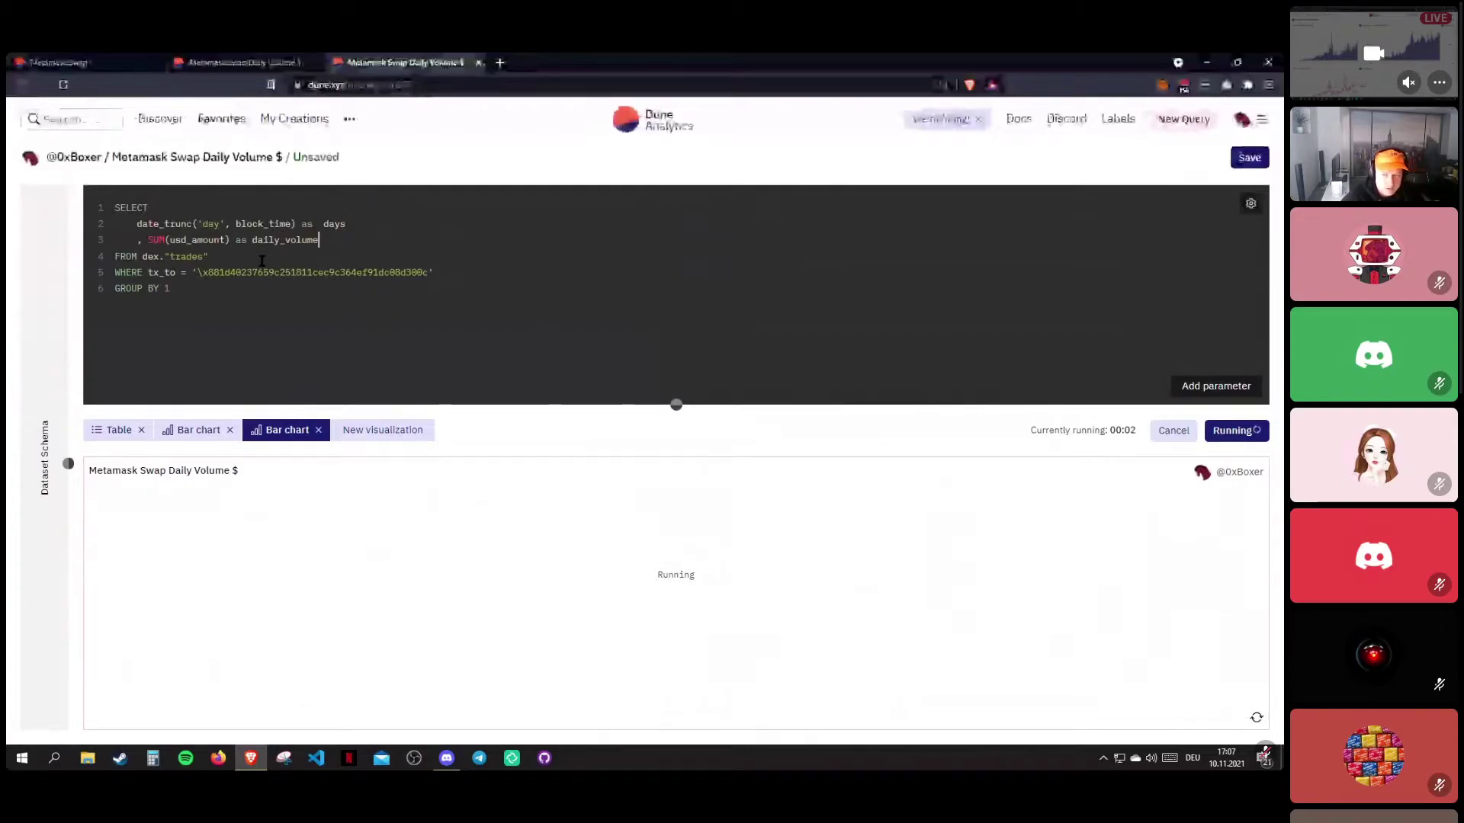
Wait out the 22-second query run and scroll to the bar chart's options.
click(244, 259)
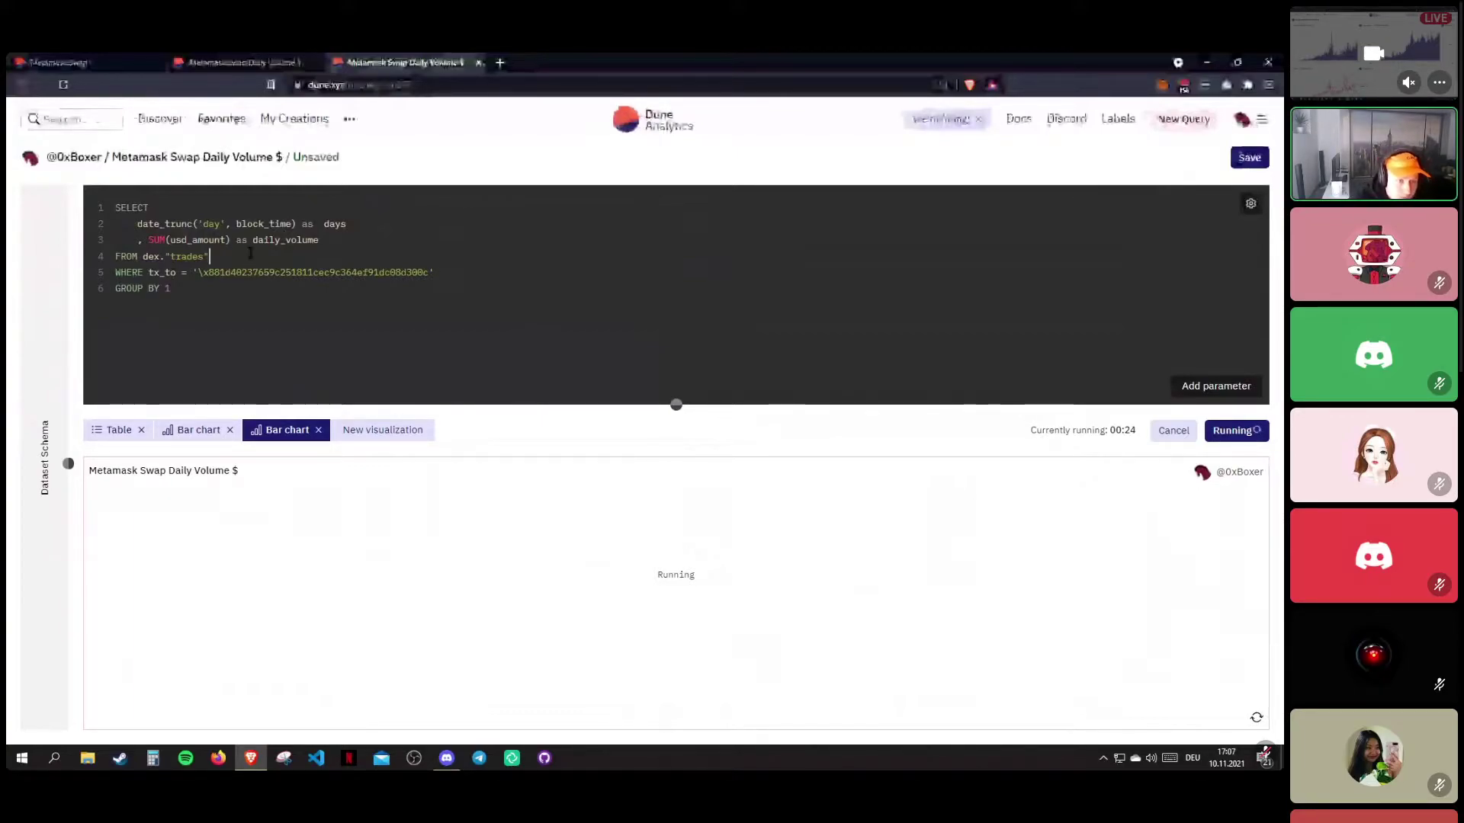
scroll(557, 485, down, 3)
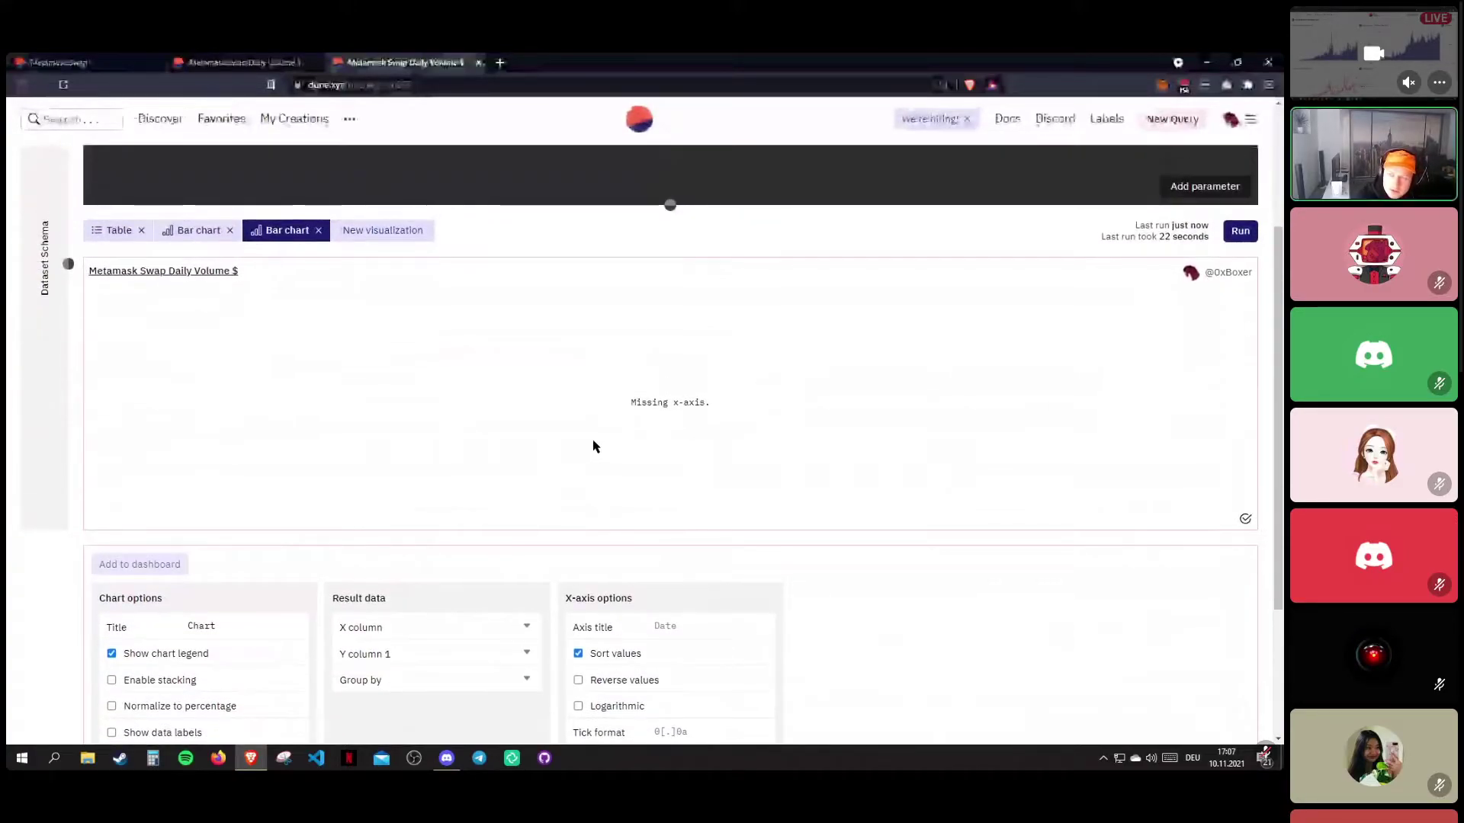
Set the bar chart's X column to days and Y column 1 to daily_volume.
click(474, 627)
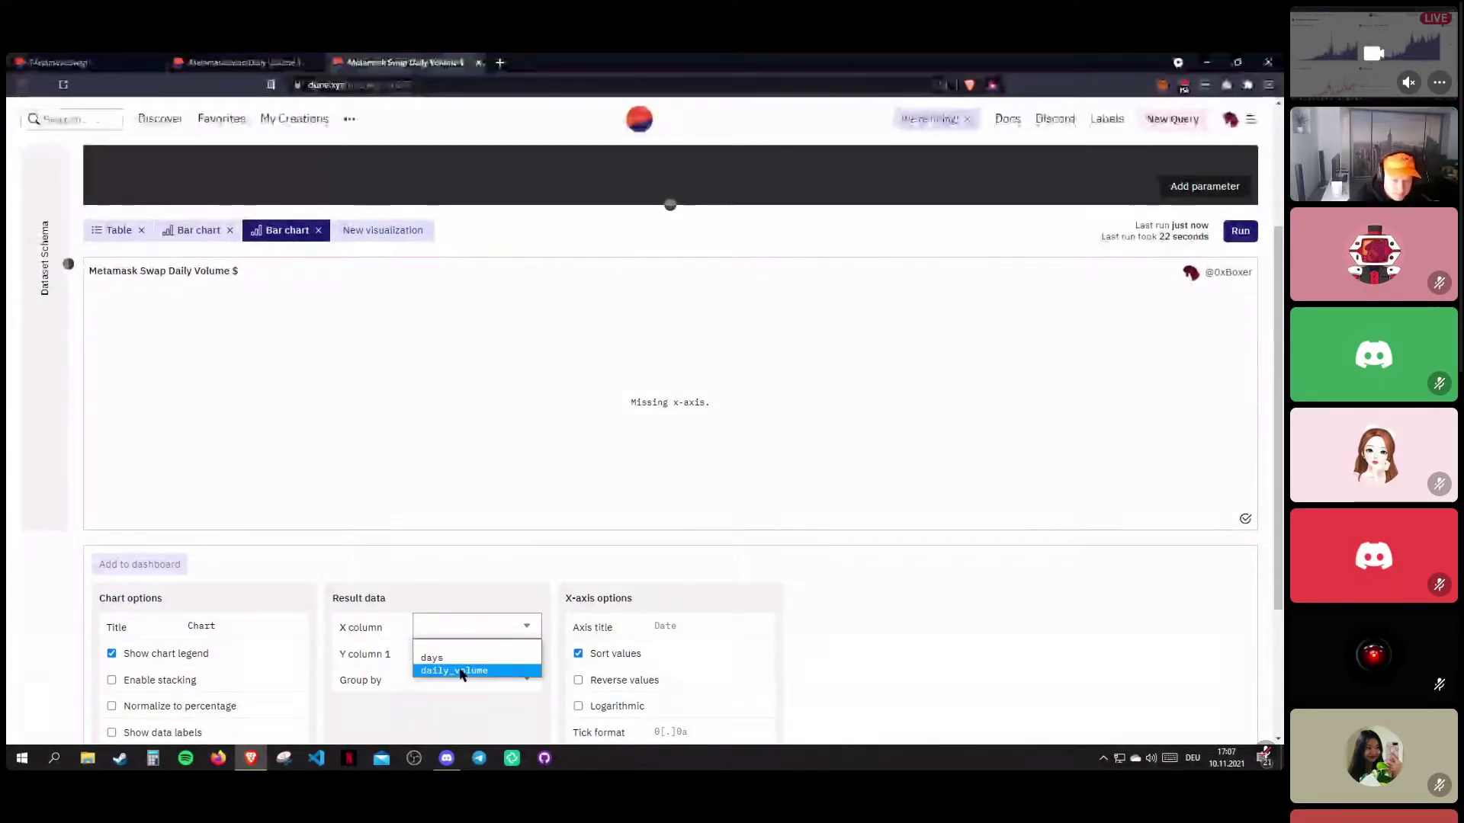
click(454, 662)
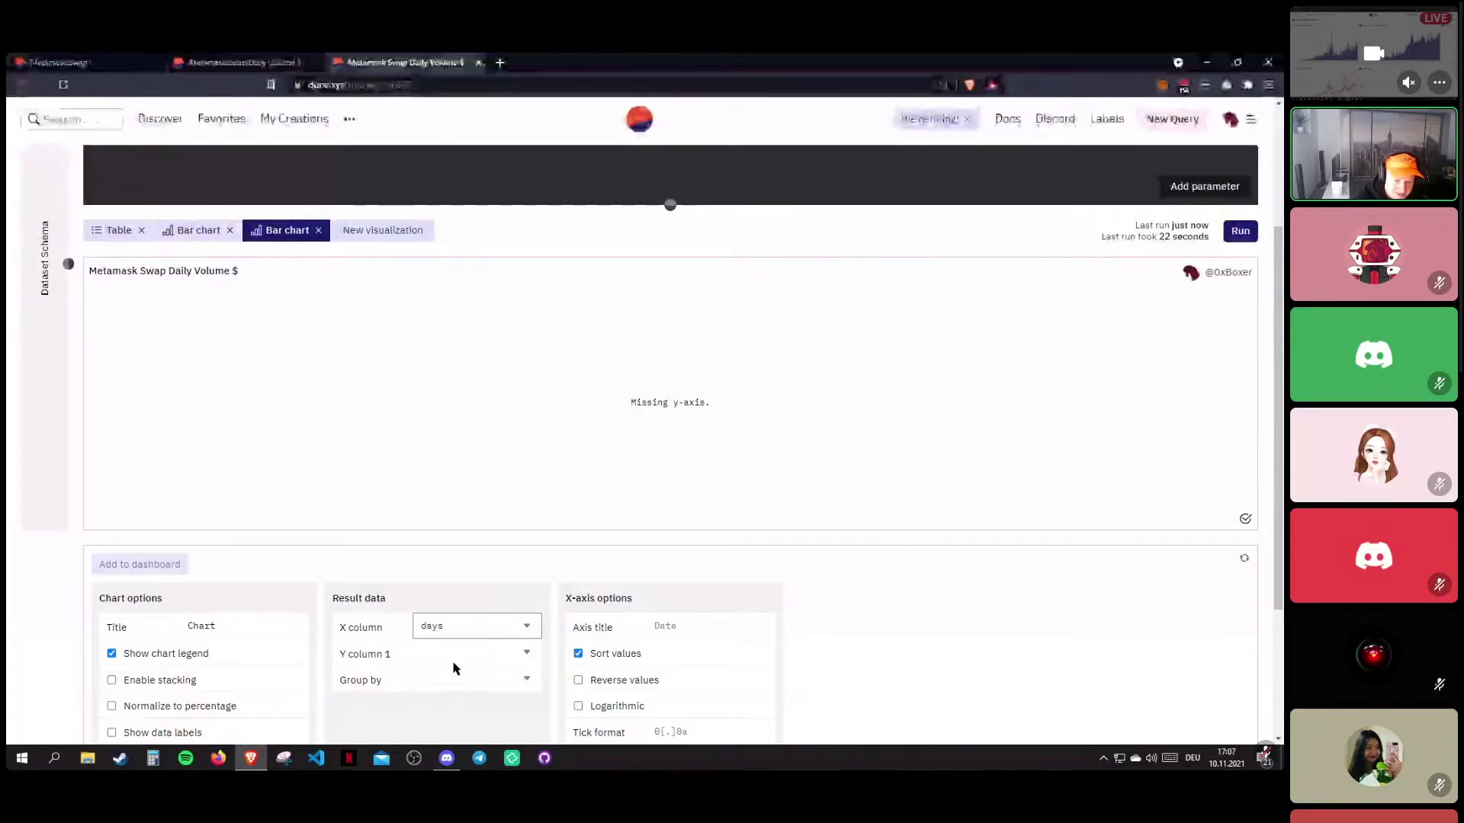
scroll(374, 571, down, 1)
scroll(374, 561, down, 1)
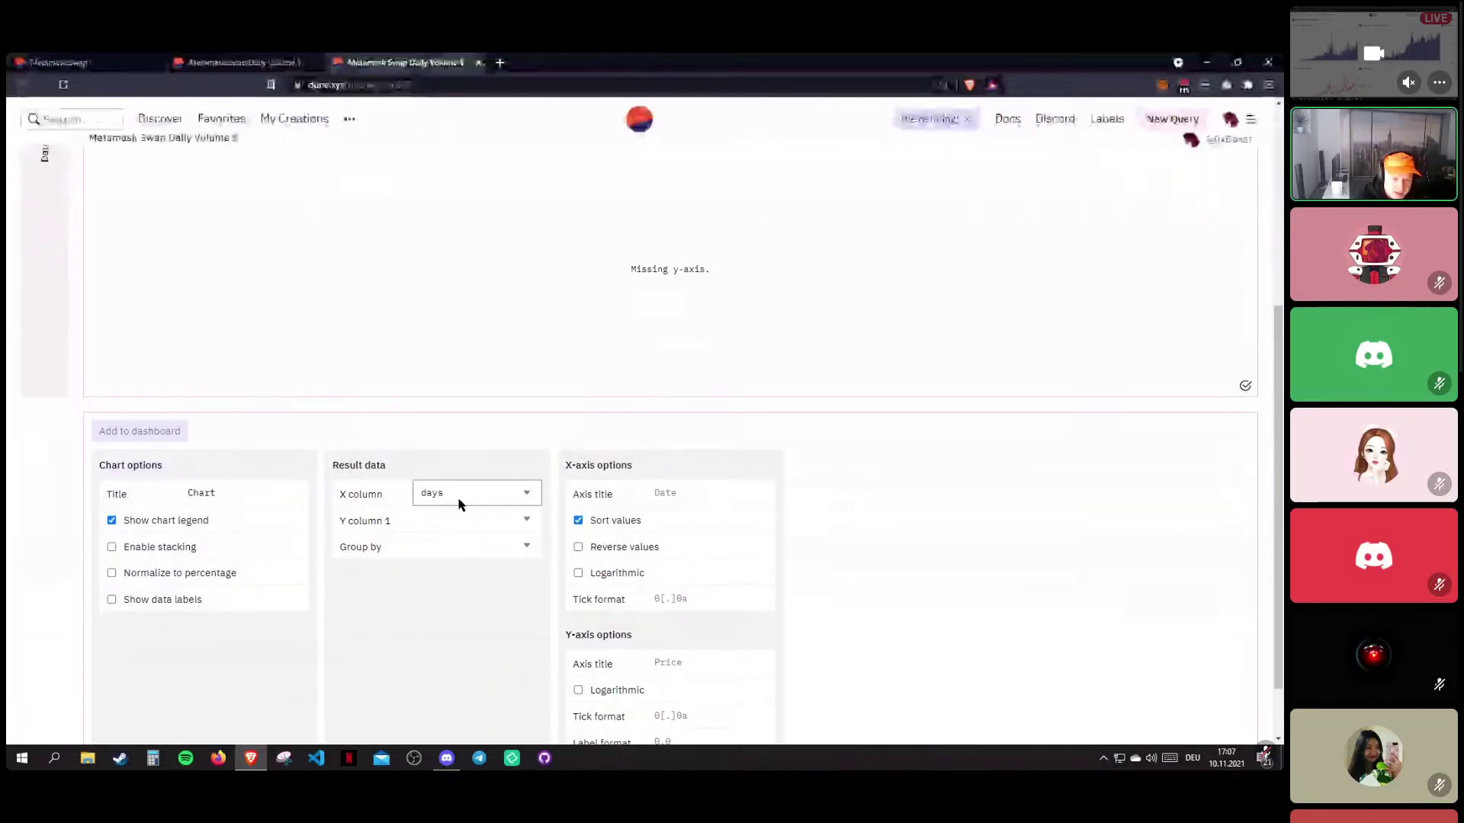
click(458, 521)
click(457, 565)
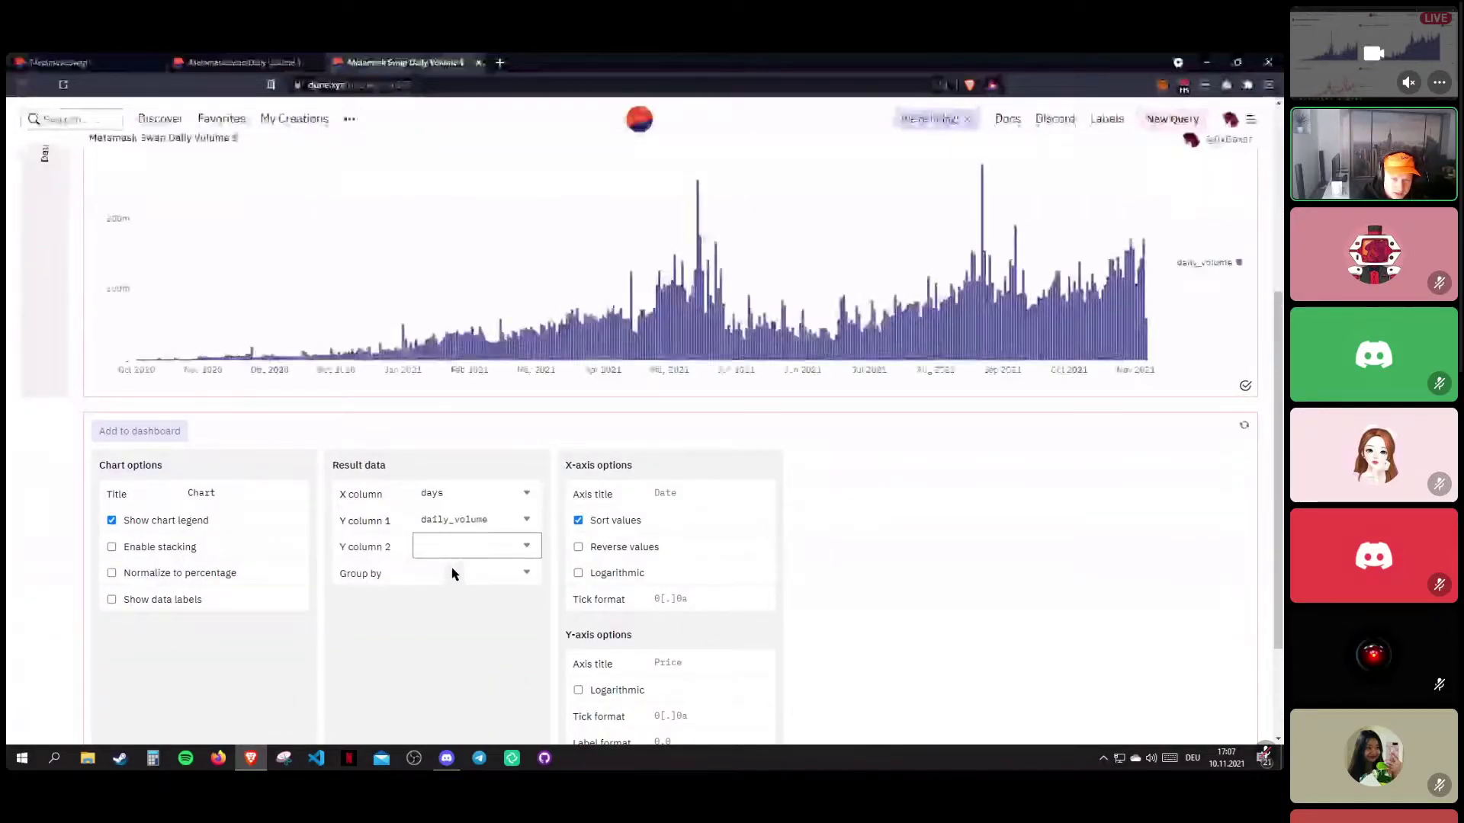
scroll(454, 571, up, 1)
scroll(387, 526, up, 1)
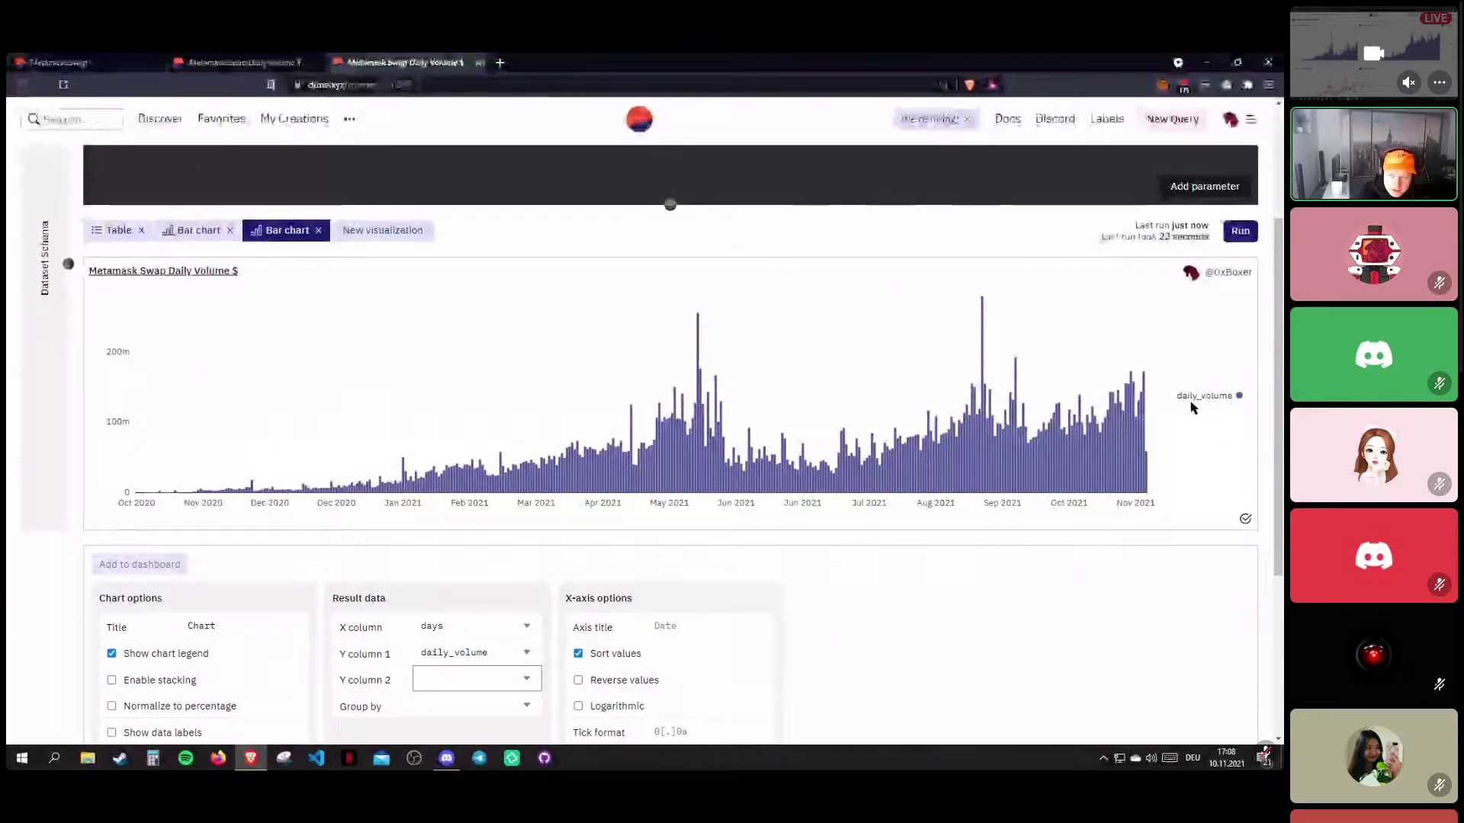
Compare with the original query tab, then toggle Show data labels on and back off.
click(241, 61)
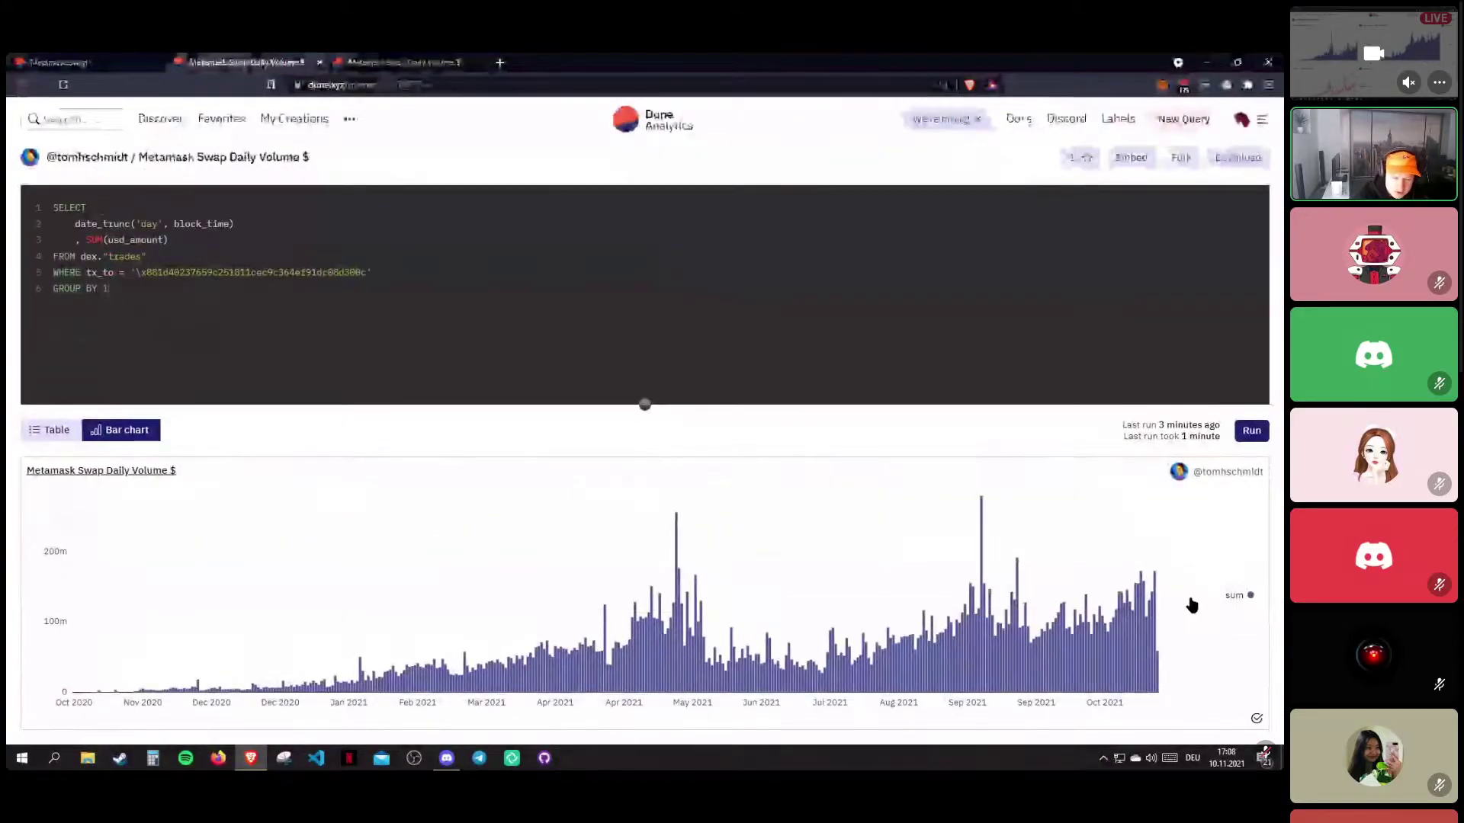
key(ctrl+Tab)
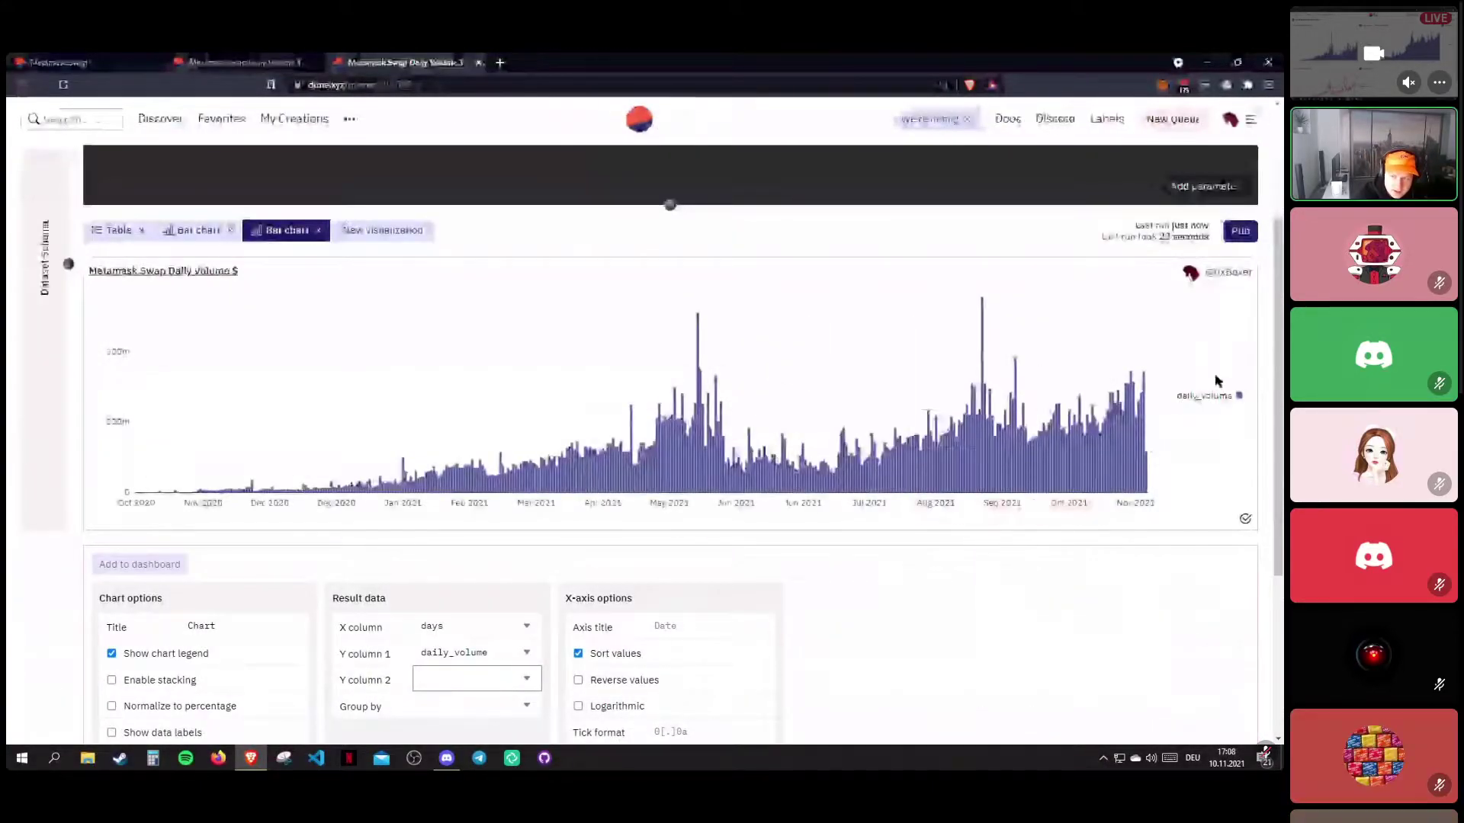
scroll(503, 495, down, 1)
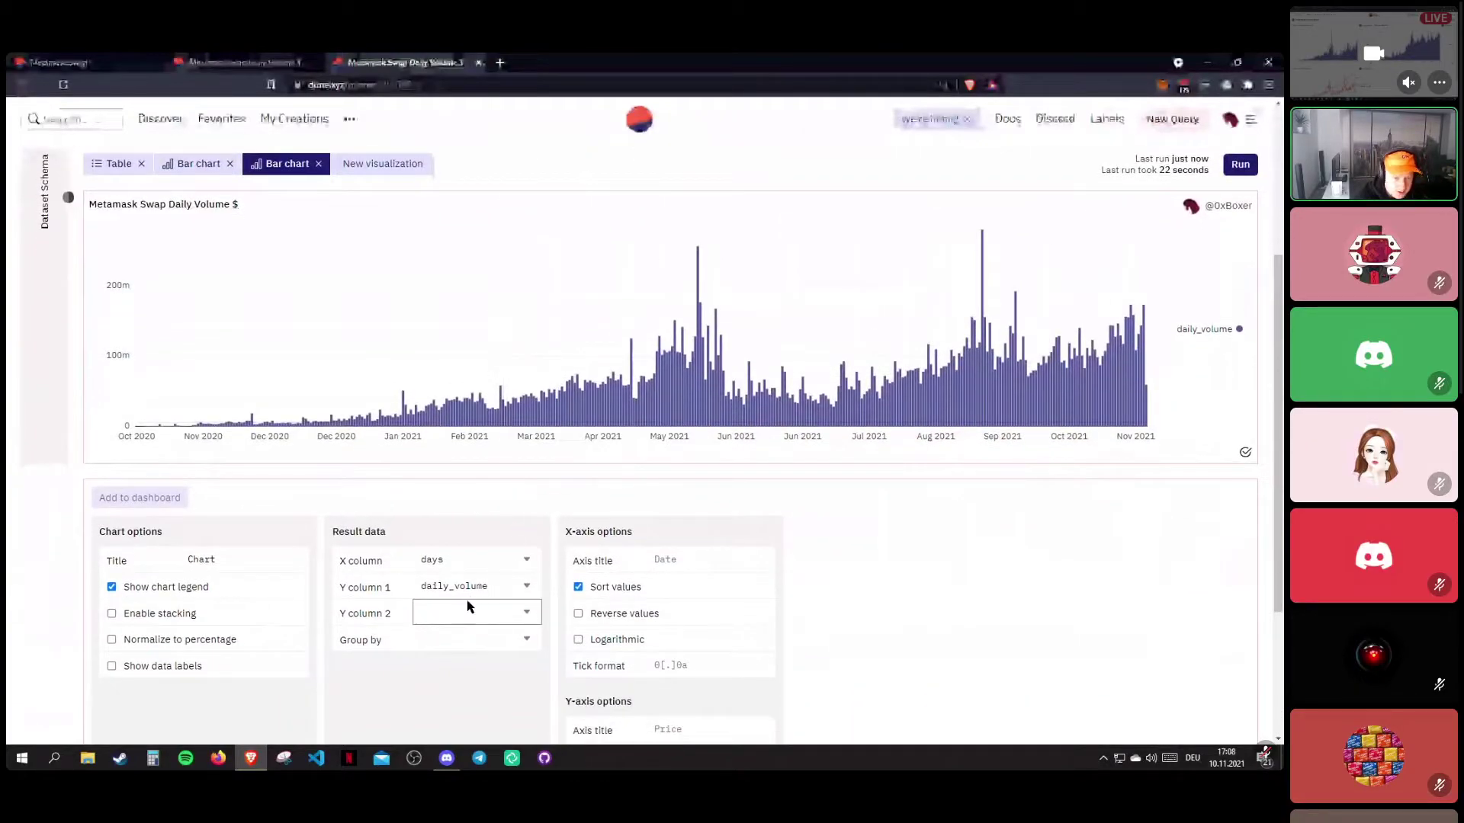
scroll(389, 526, down, 1)
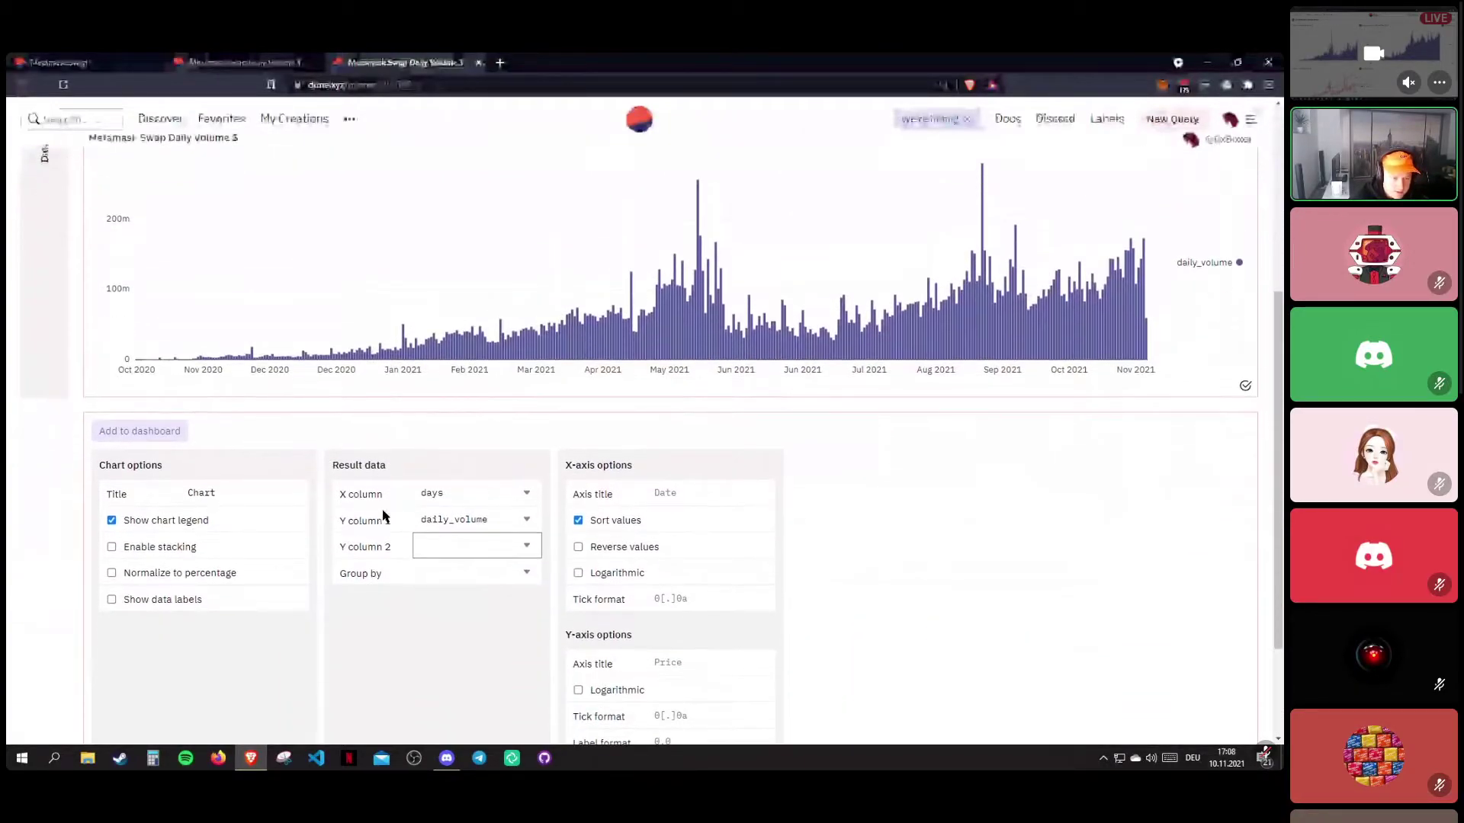
scroll(465, 588, down, 2)
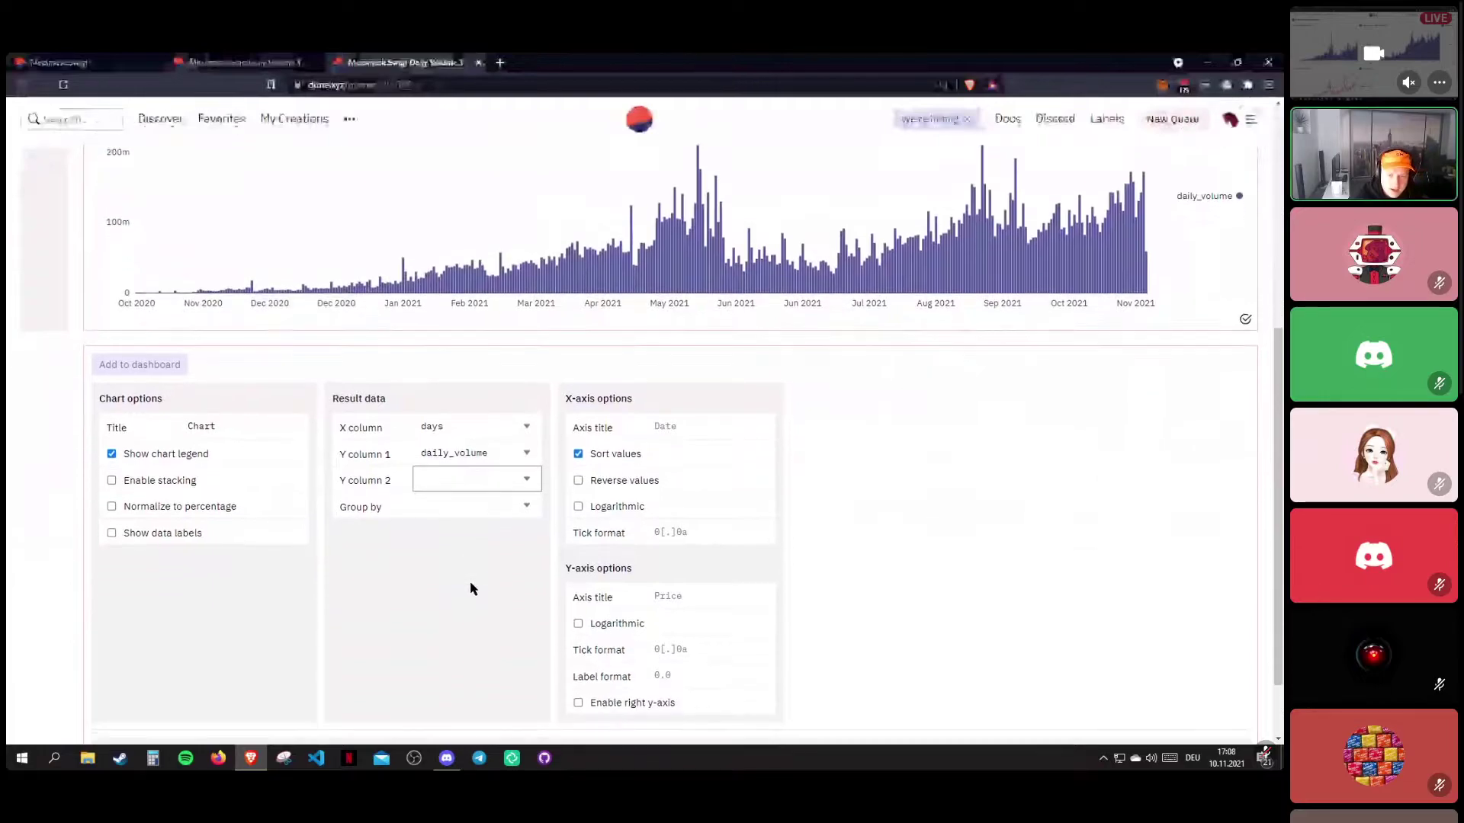
scroll(451, 526, up, 4)
drag(120, 336, 135, 428)
scroll(202, 500, down, 2)
scroll(202, 503, down, 1)
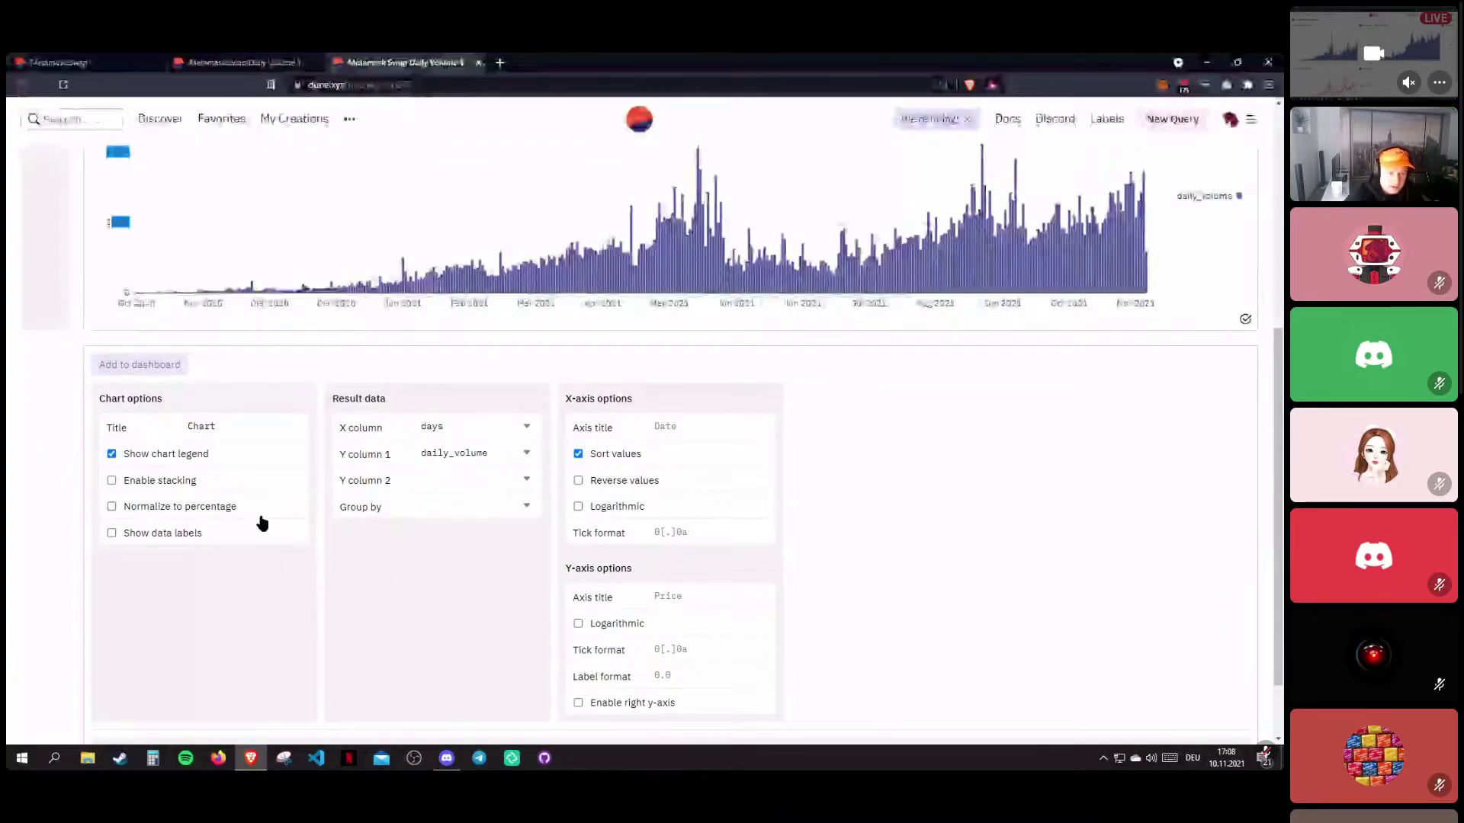
click(165, 542)
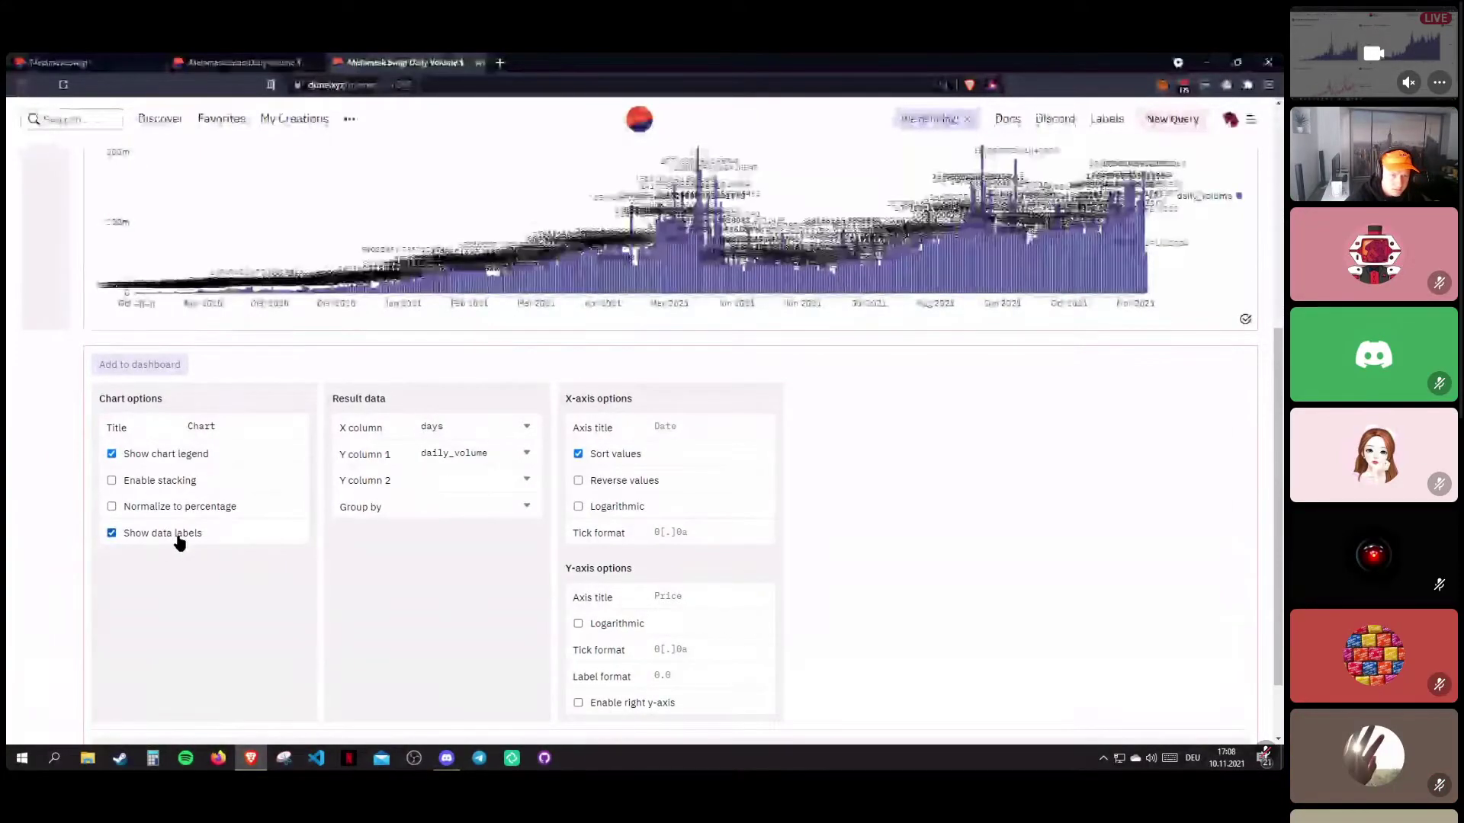
click(160, 541)
scroll(251, 526, up, 4)
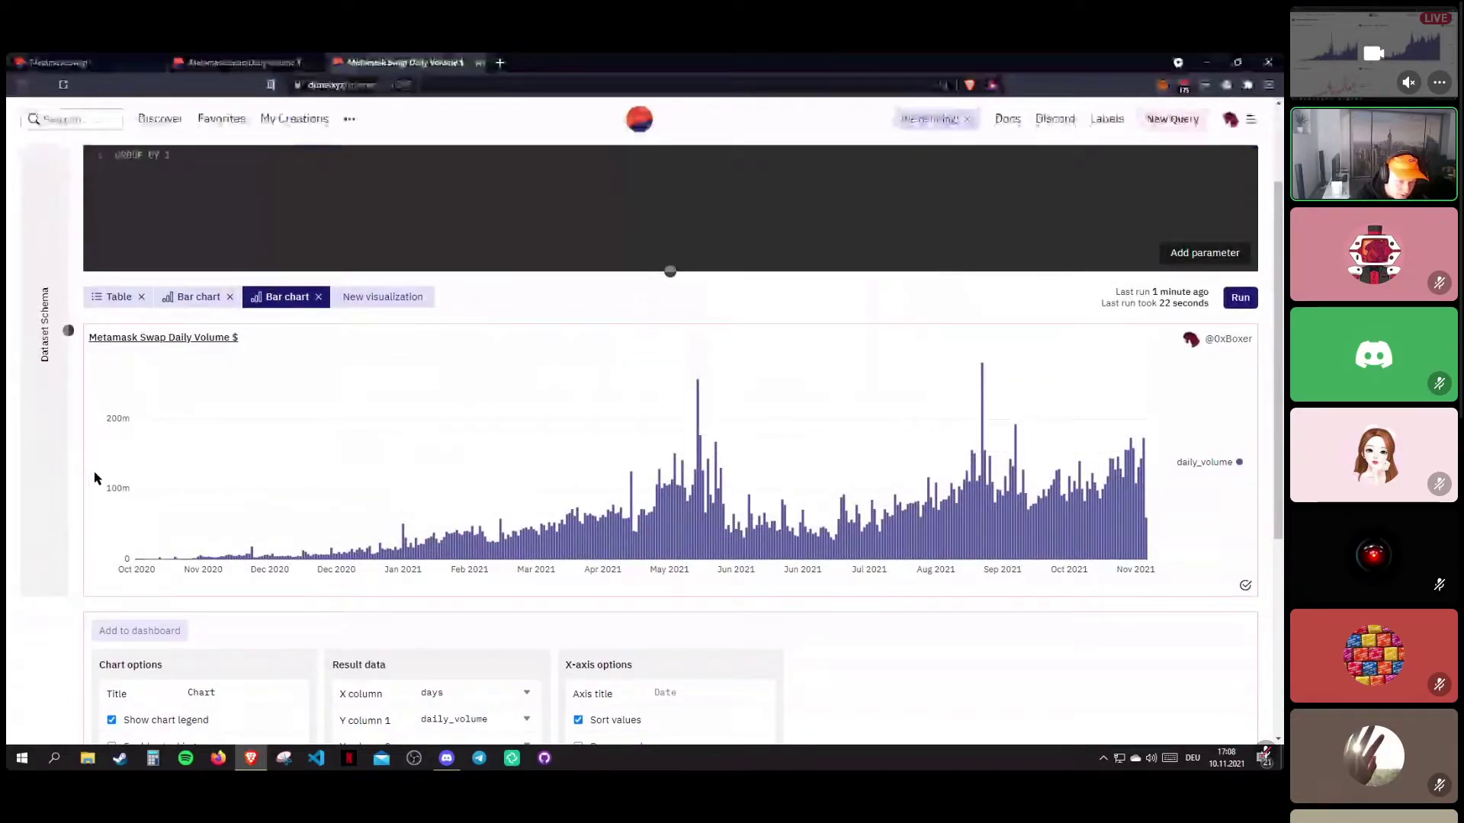
scroll(213, 533, down, 3)
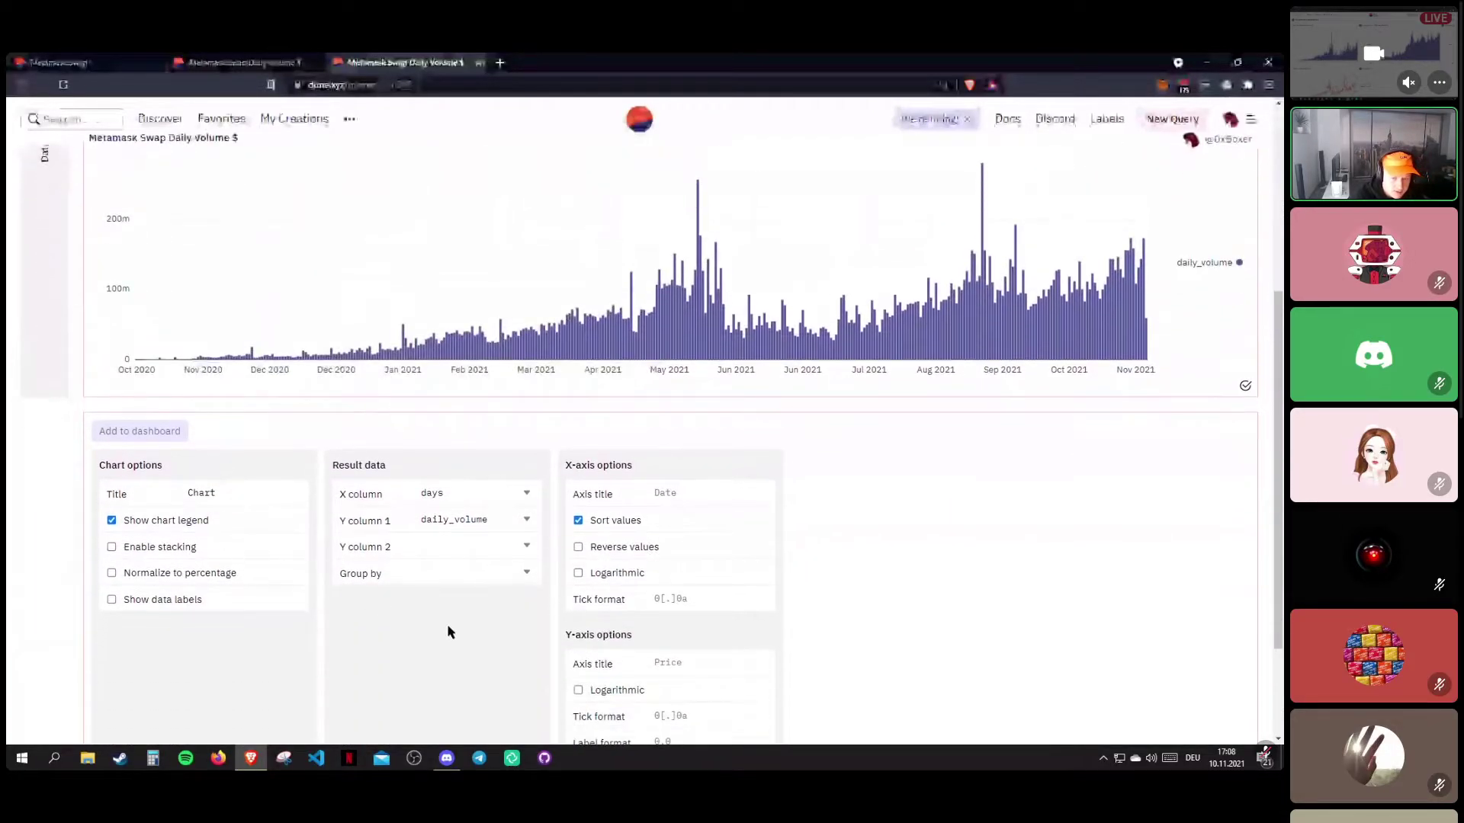
scroll(448, 607, up, 2)
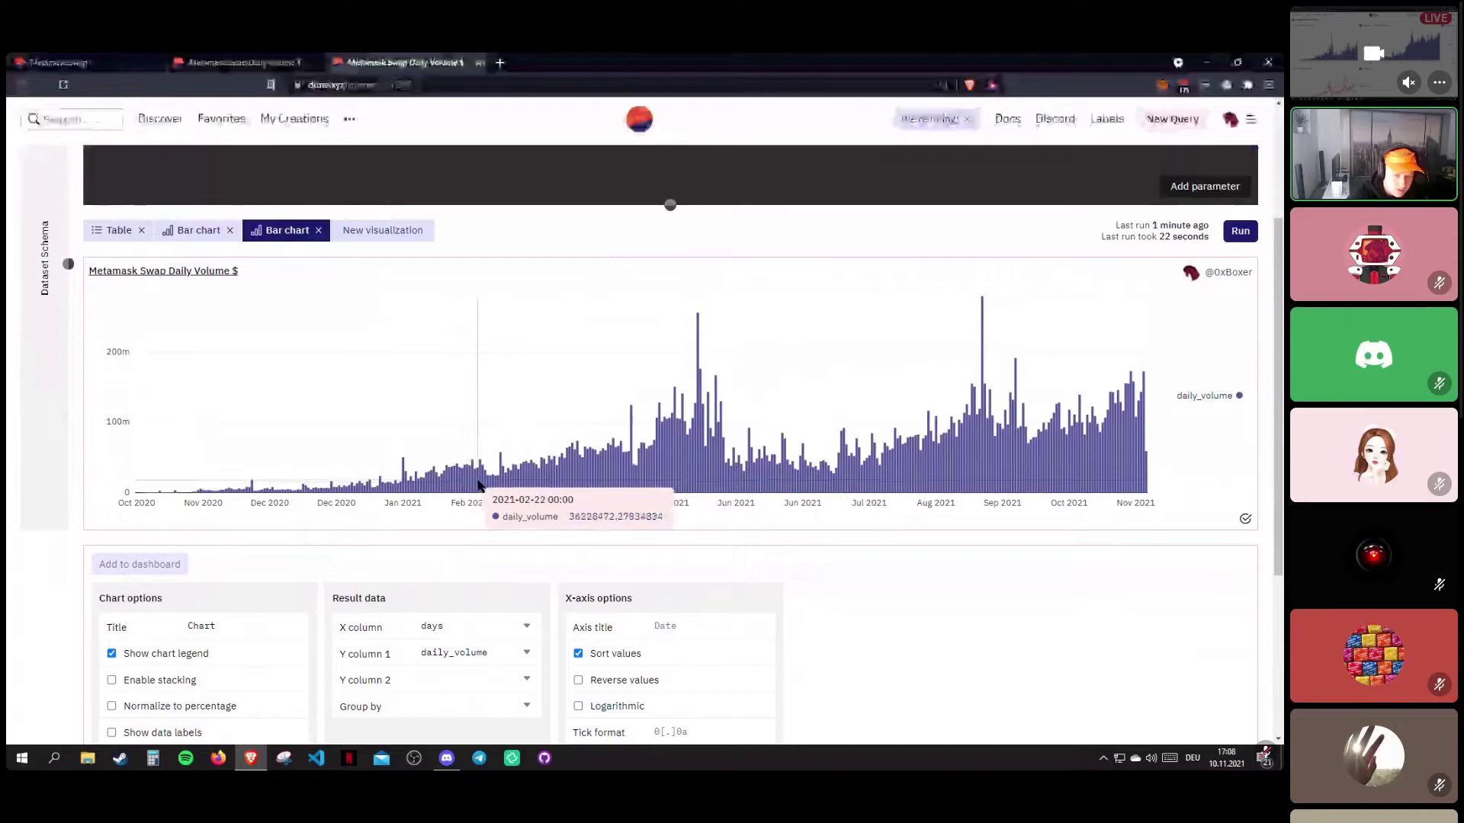
scroll(497, 480, down, 3)
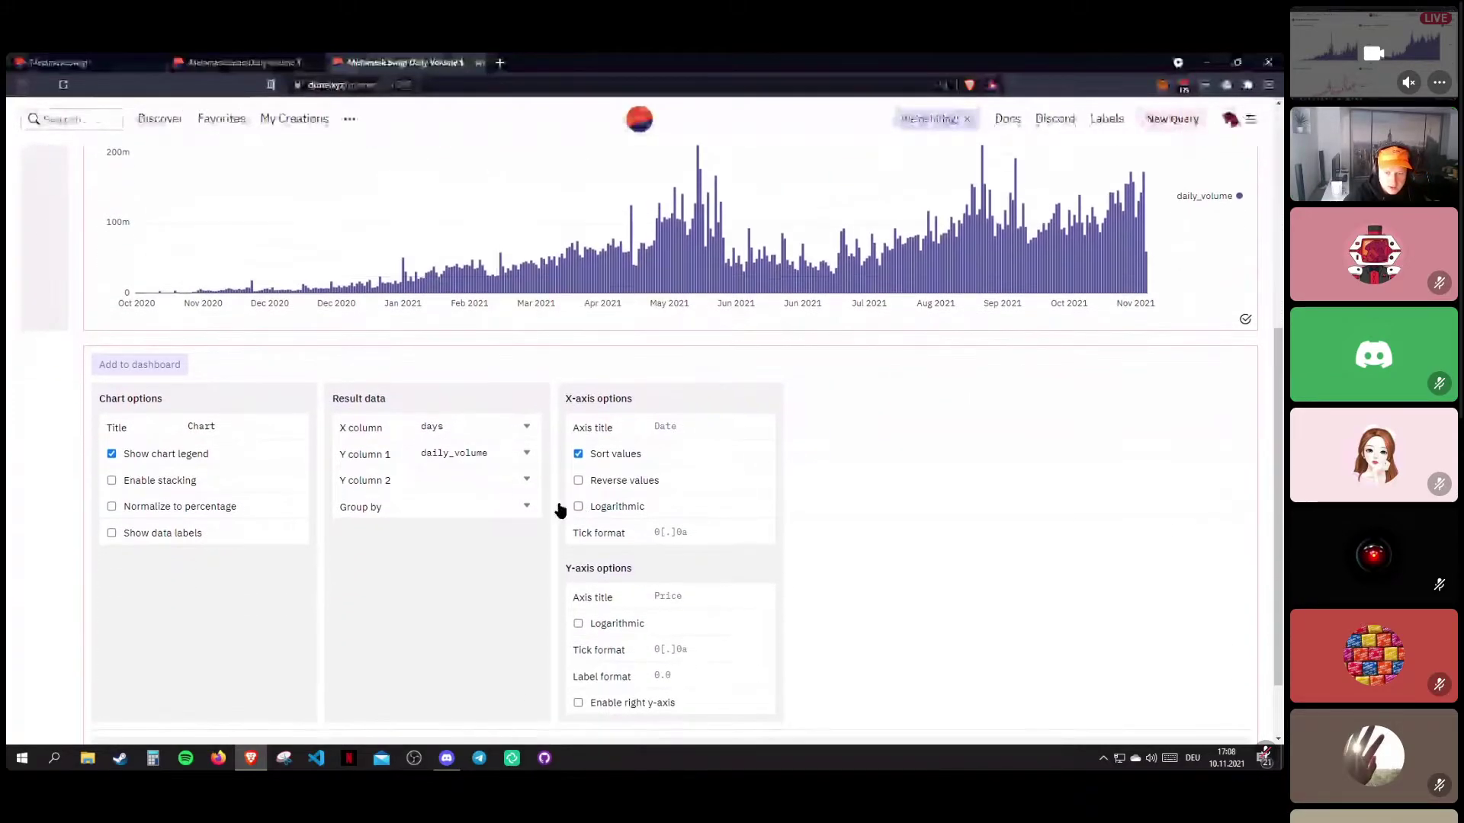
scroll(533, 503, up, 3)
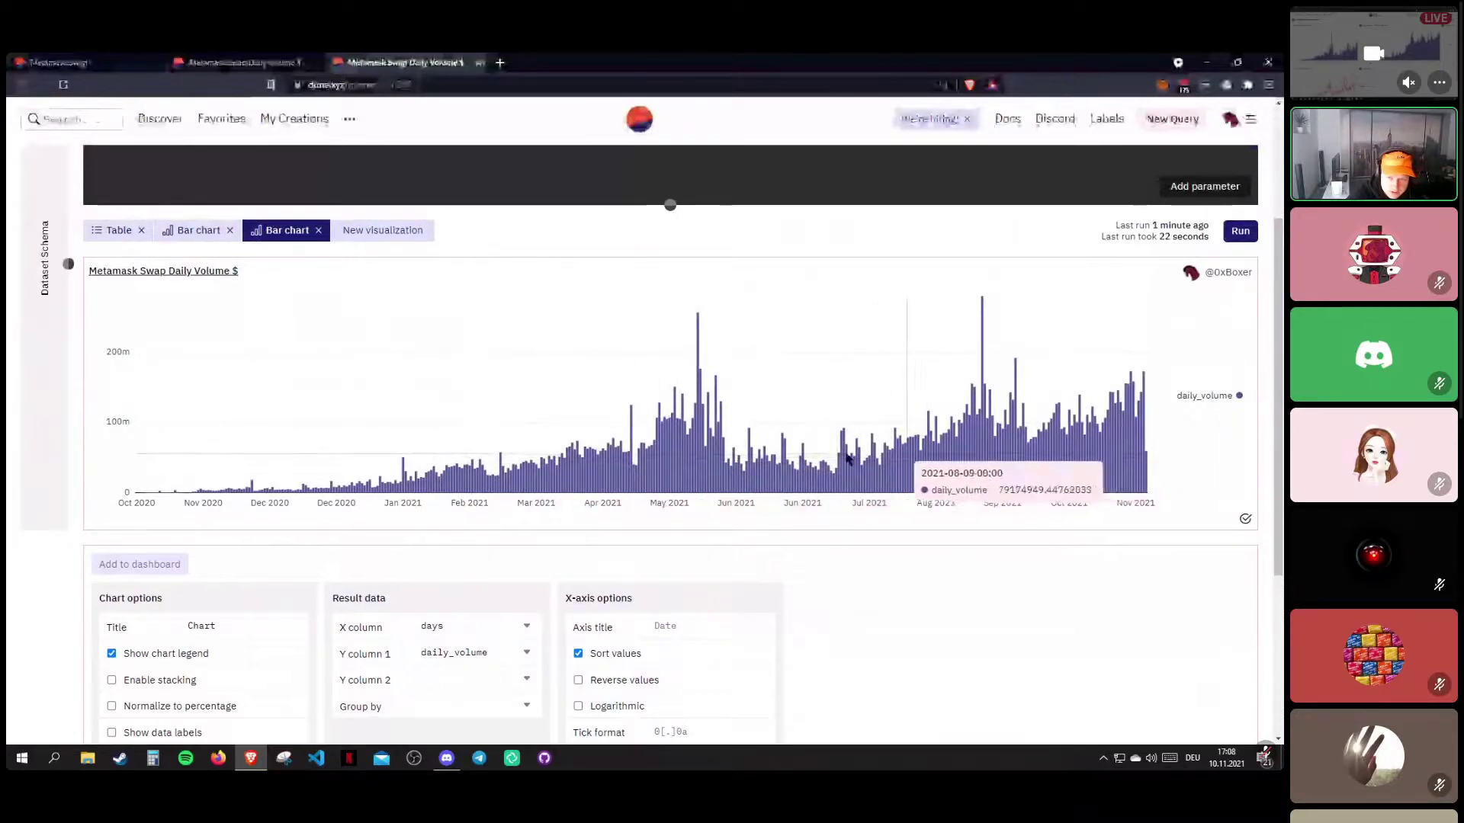
scroll(610, 463, down, 3)
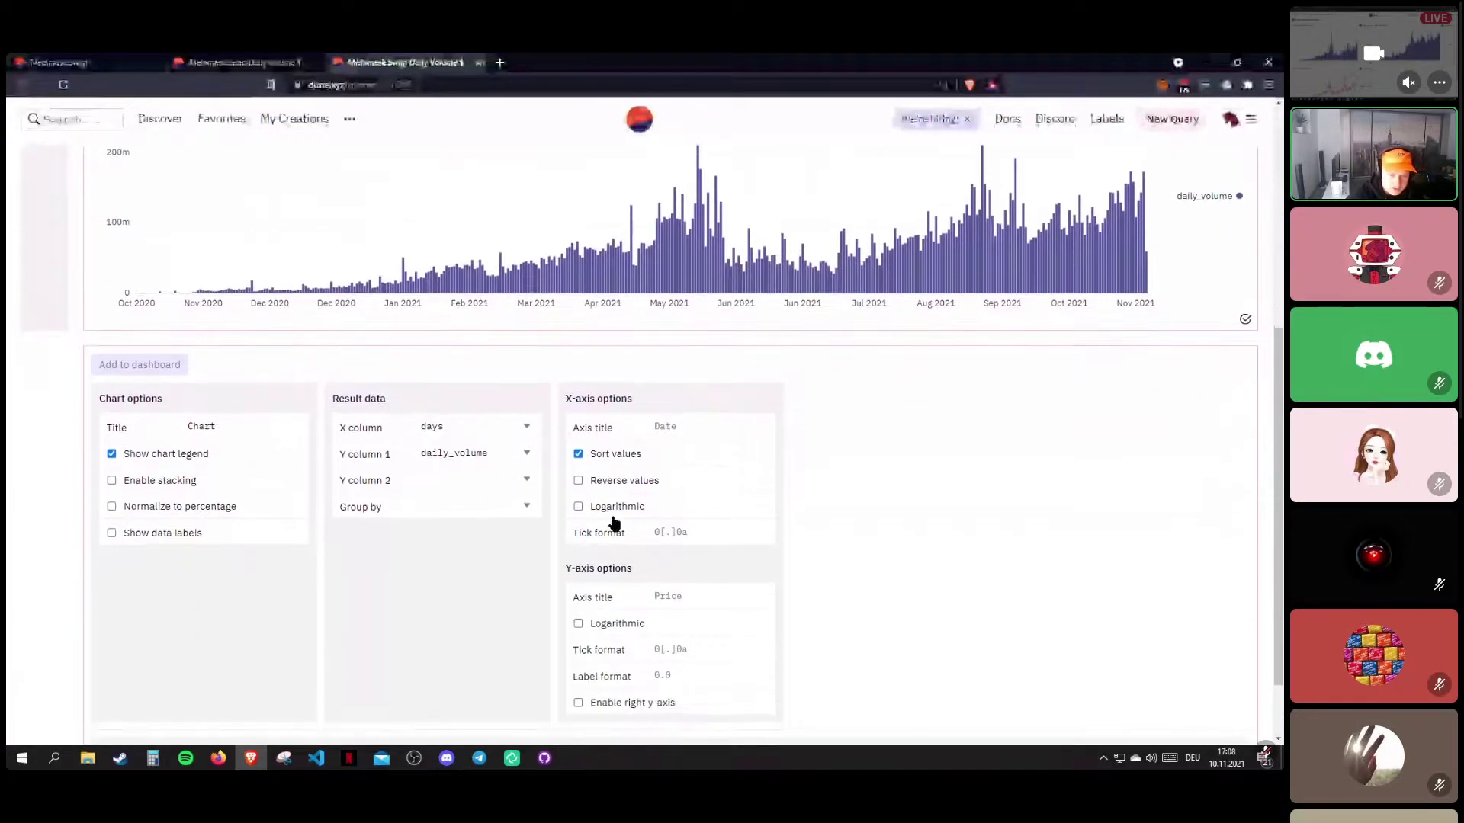
click(663, 532)
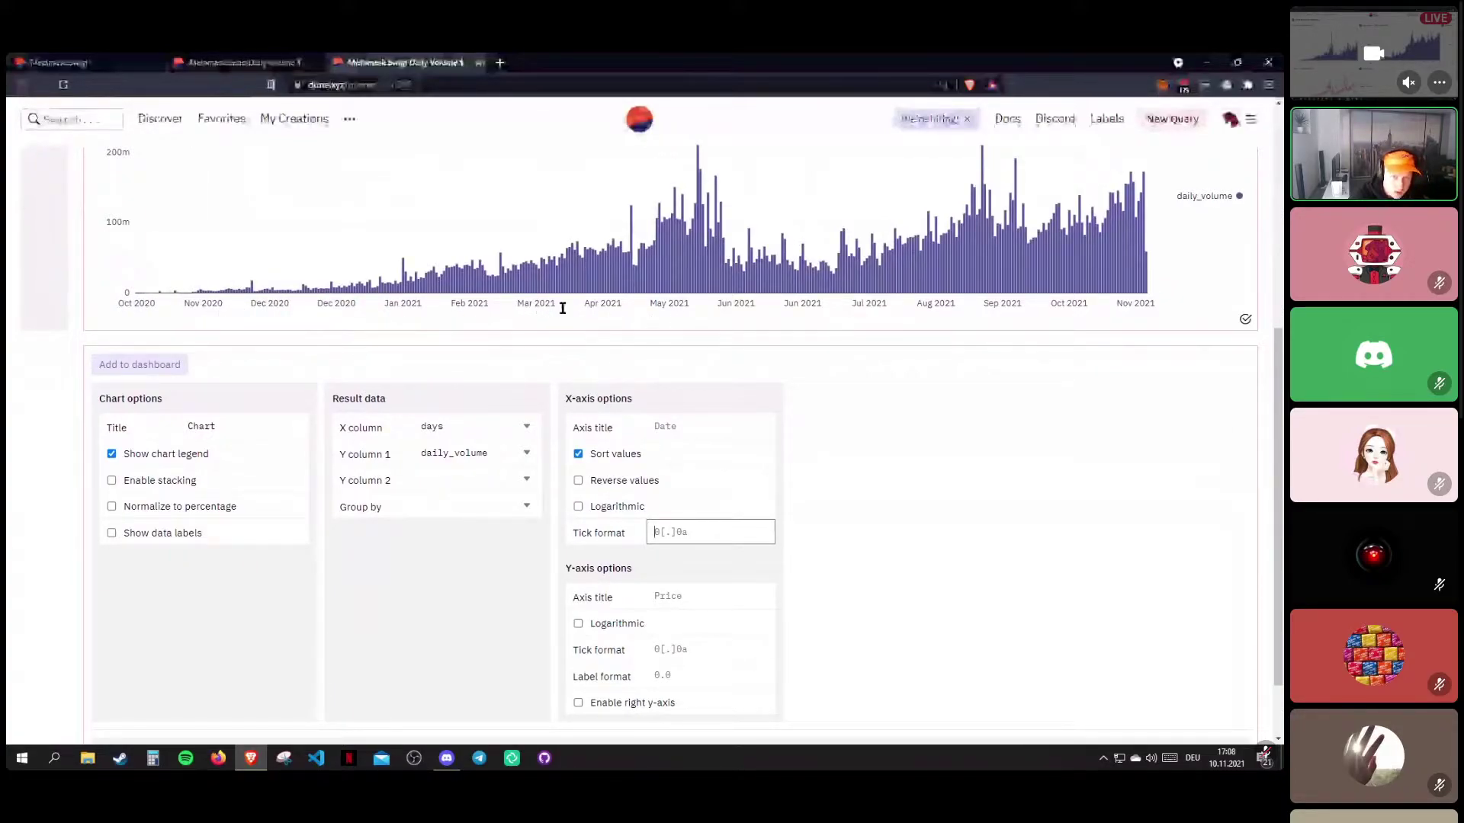
scroll(684, 409, down, 1)
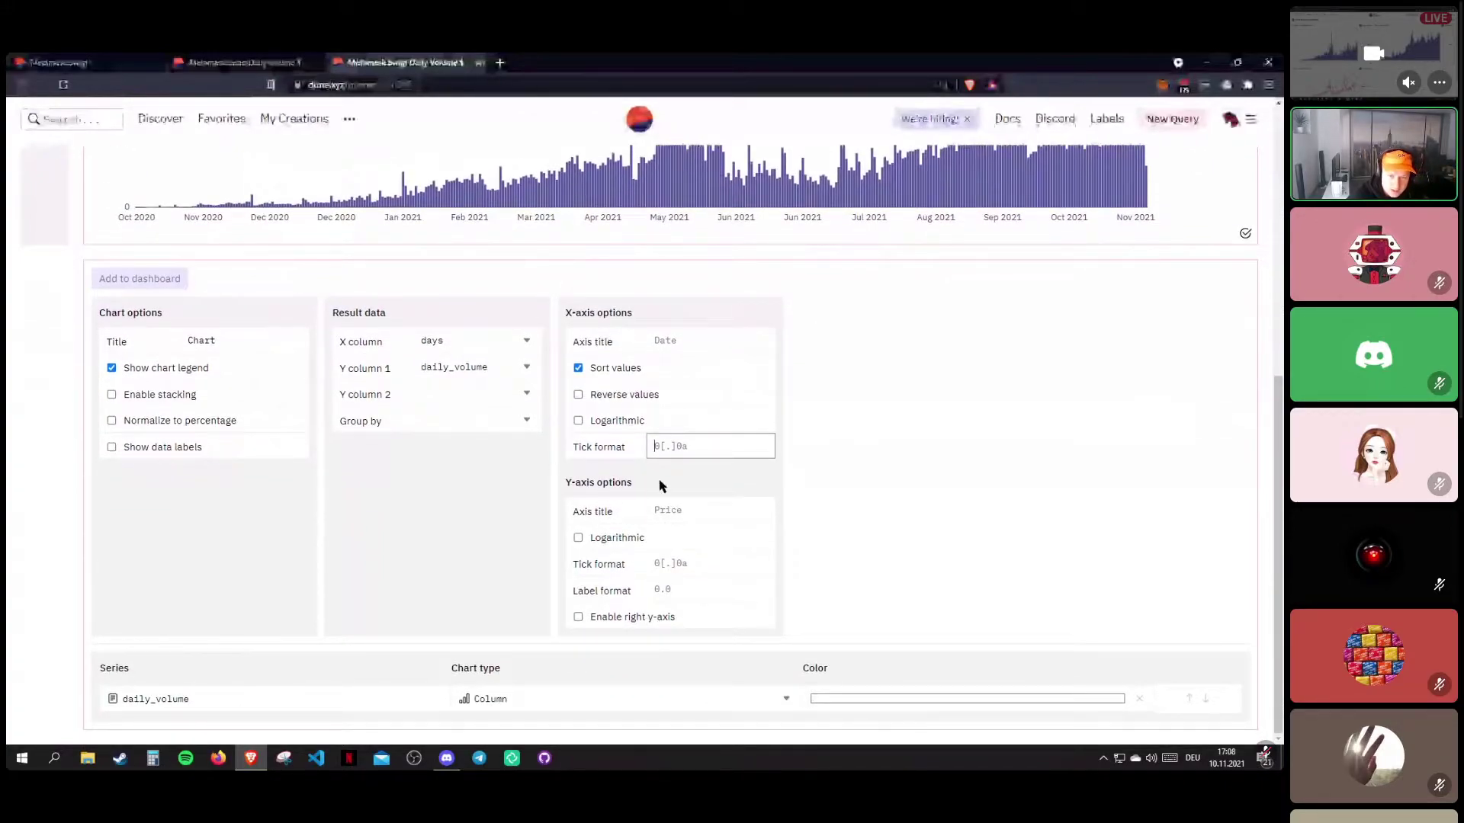
scroll(490, 408, up, 2)
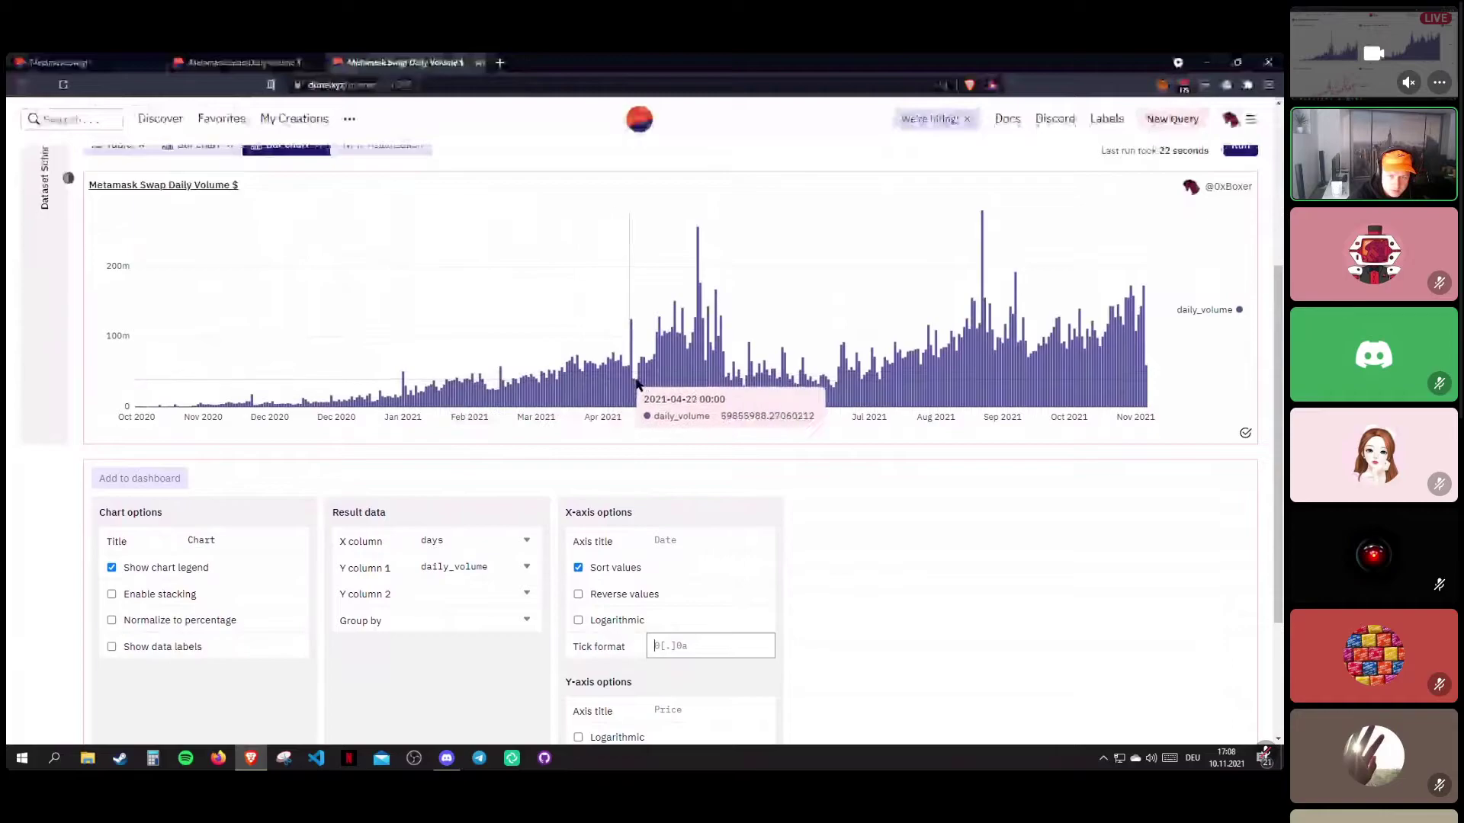
scroll(589, 423, down, 2)
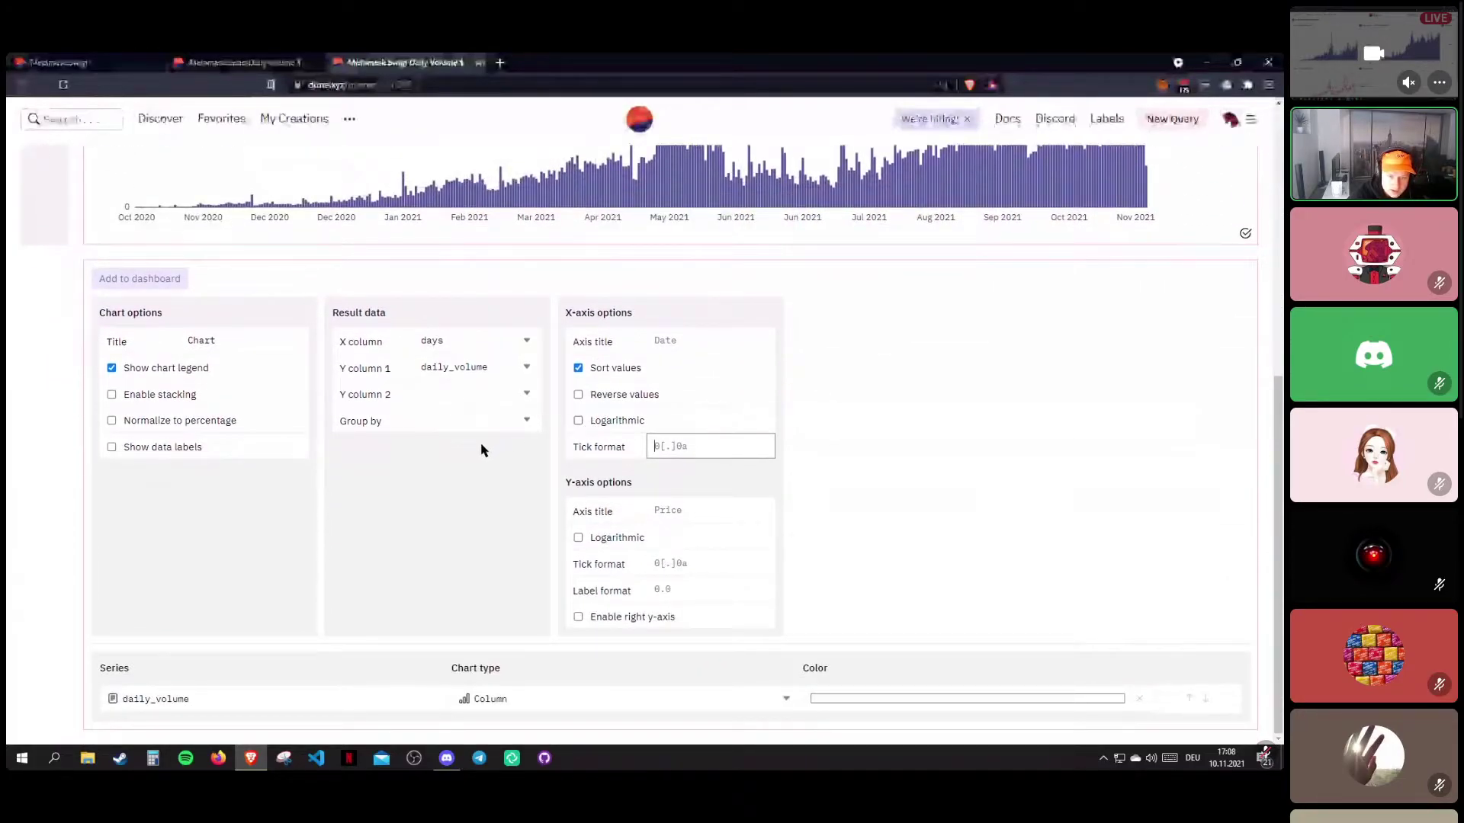
Try y-axis label formats like 0.00000000 and 0,0.00 before settling on 0a.
click(678, 589)
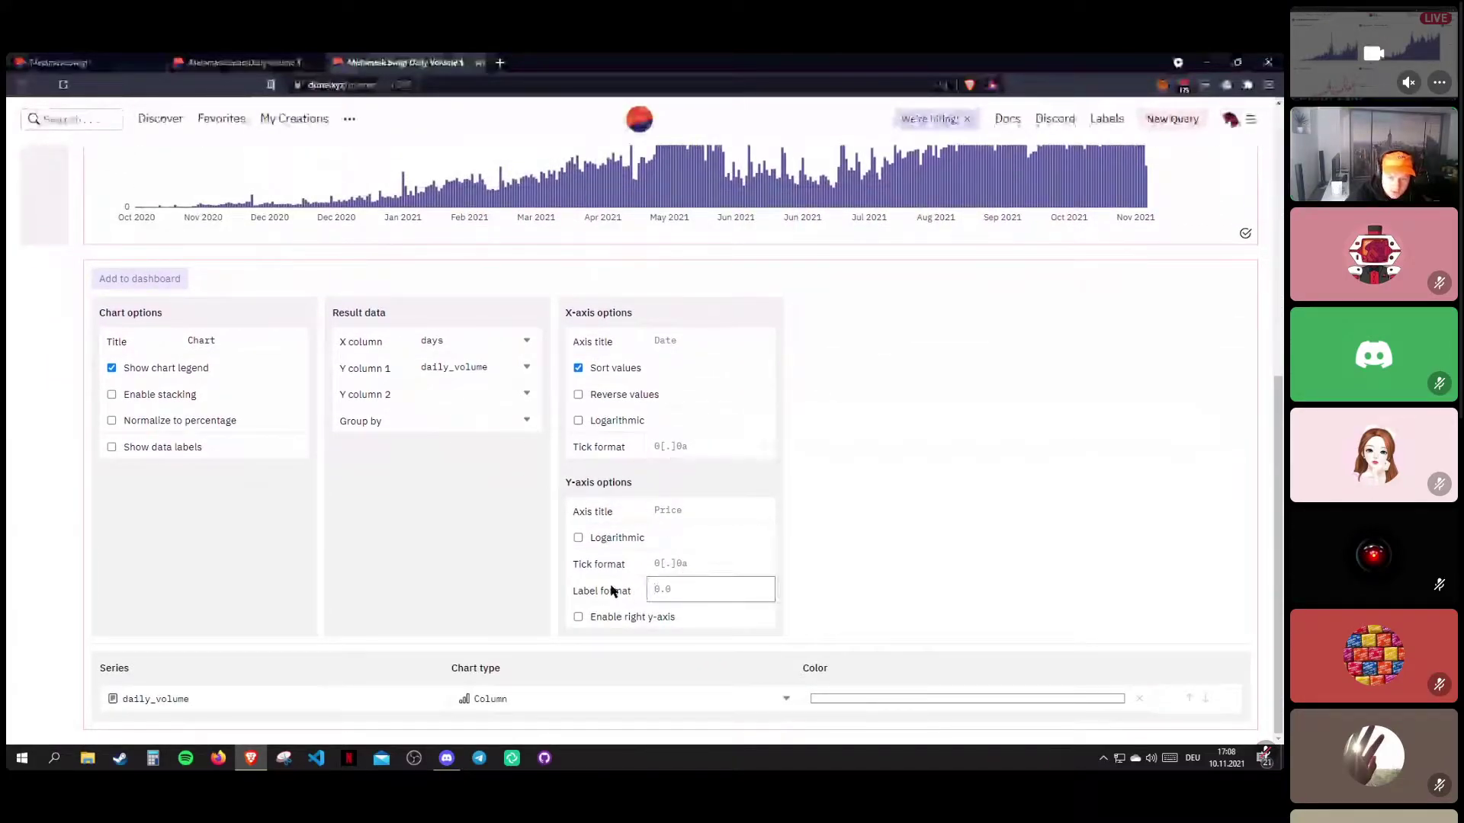
scroll(471, 480, up, 2)
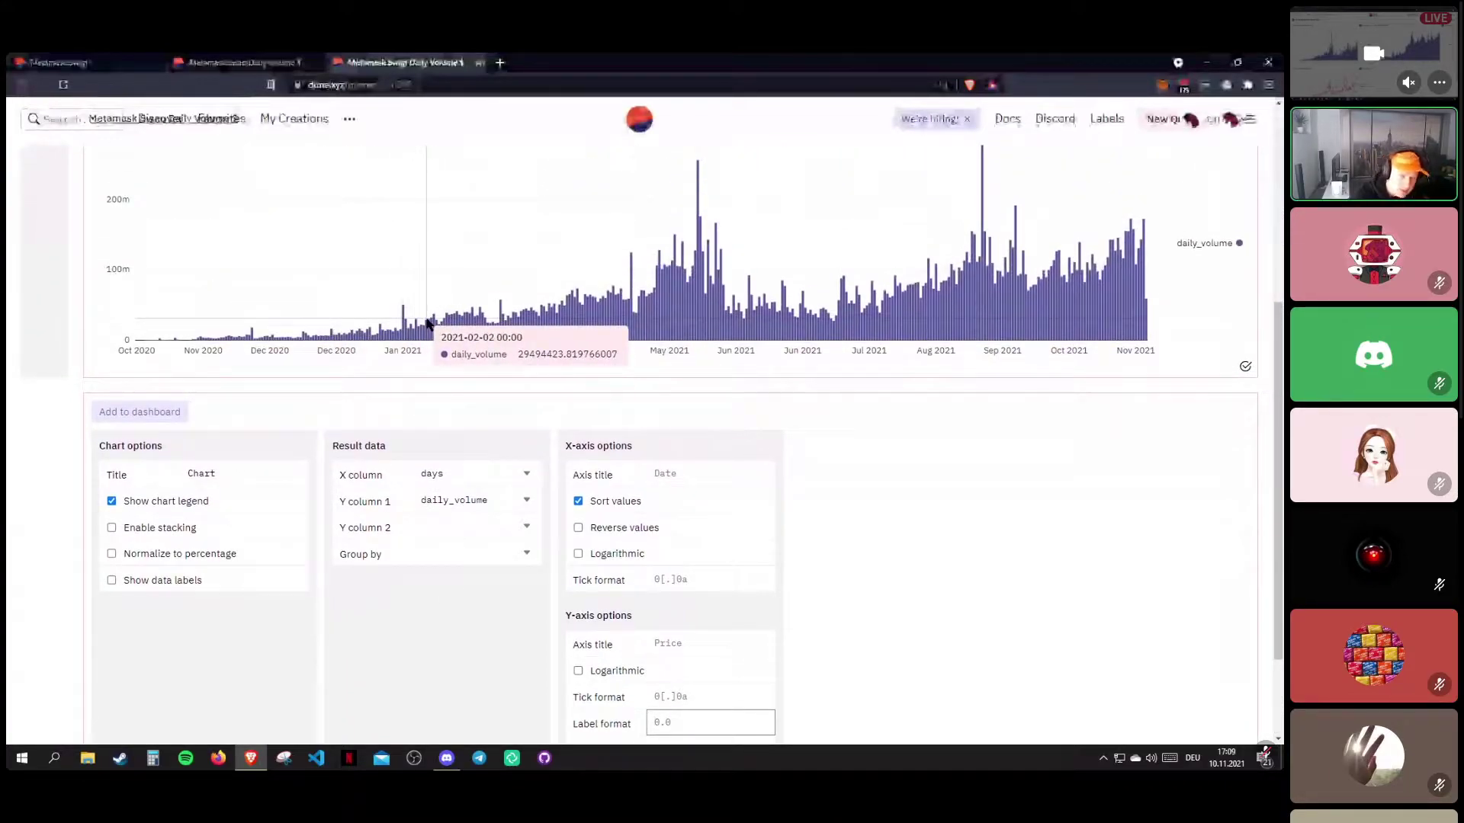
scroll(511, 398, down, 2)
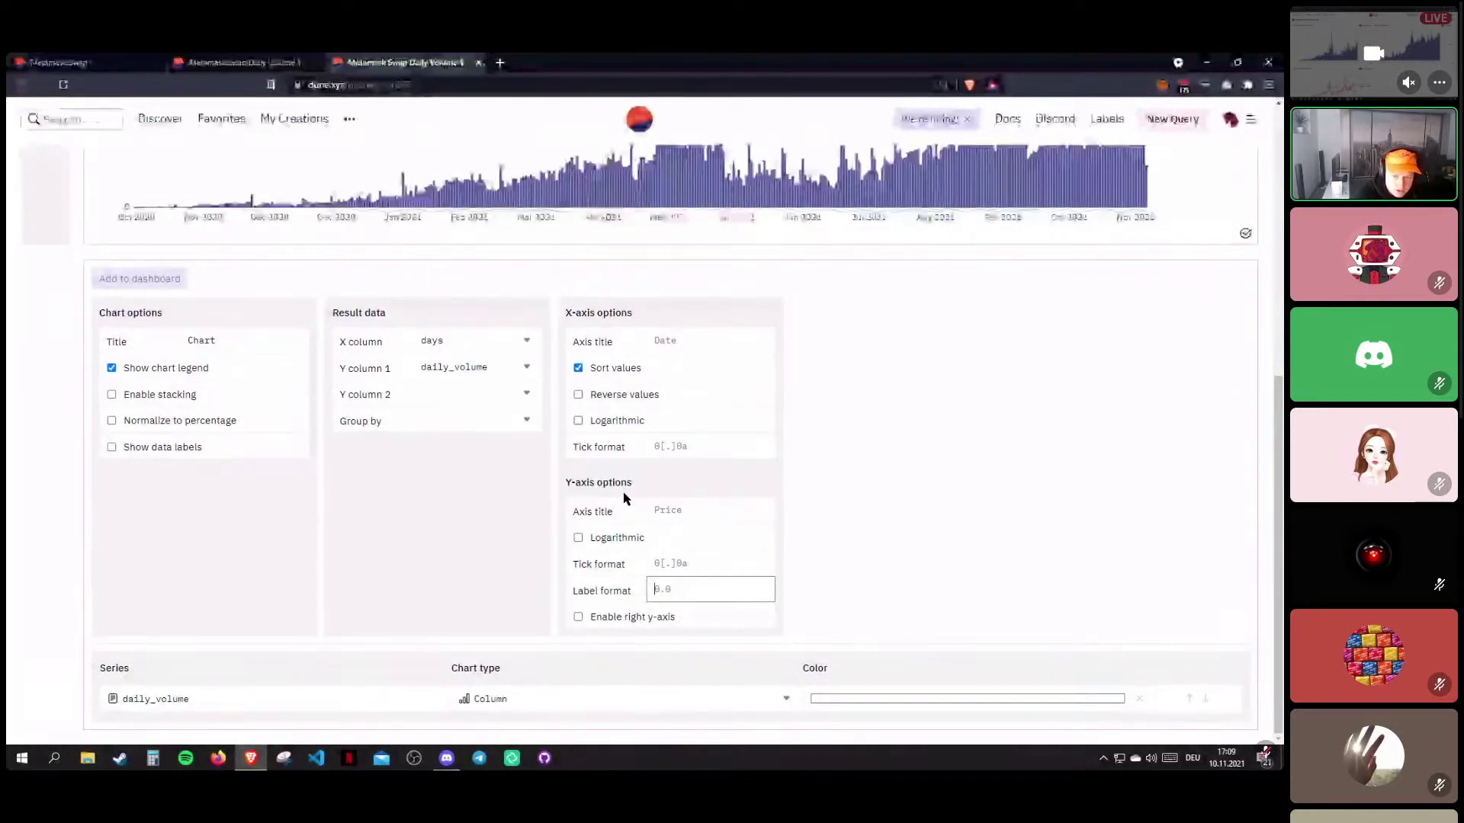
text(.0a)
scroll(652, 496, up, 2)
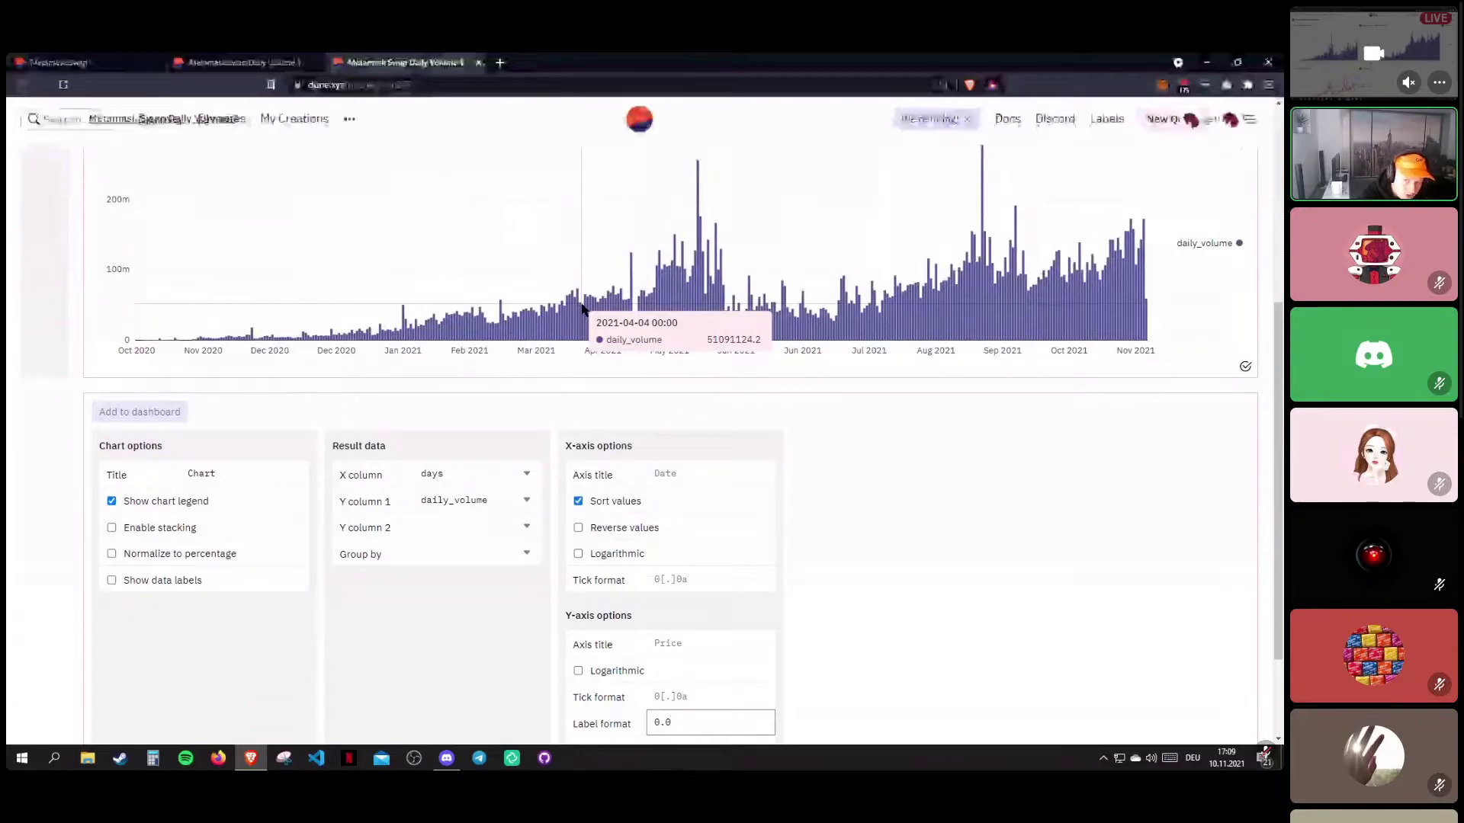
text(0000000)
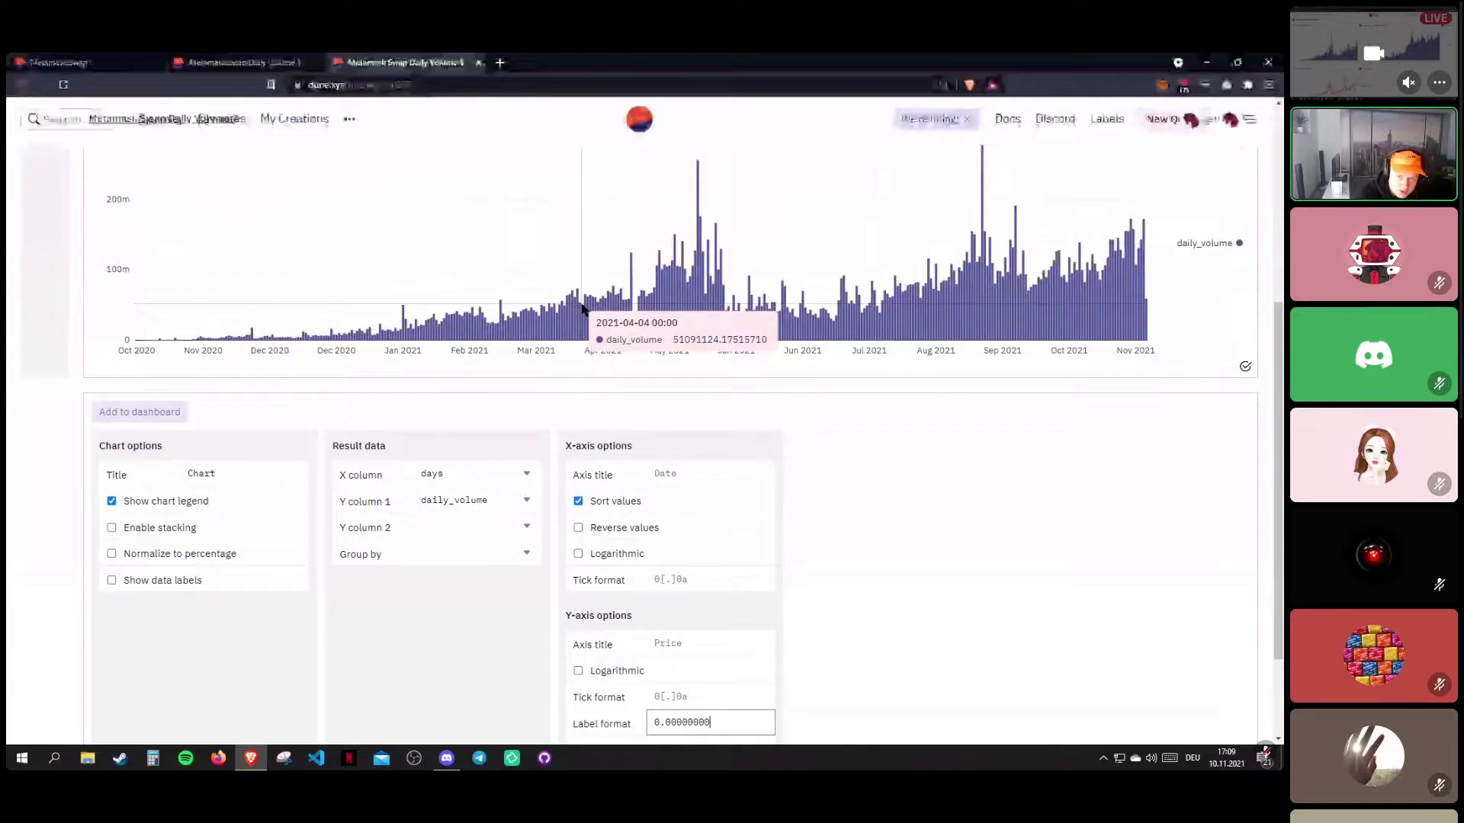
key(BackSpace)
key(BackSpace)
key(BackSpace)
key(BackSpace)
key(BackSpace)
key(BackSpace)
key(BackSpace)
key(BackSpace)
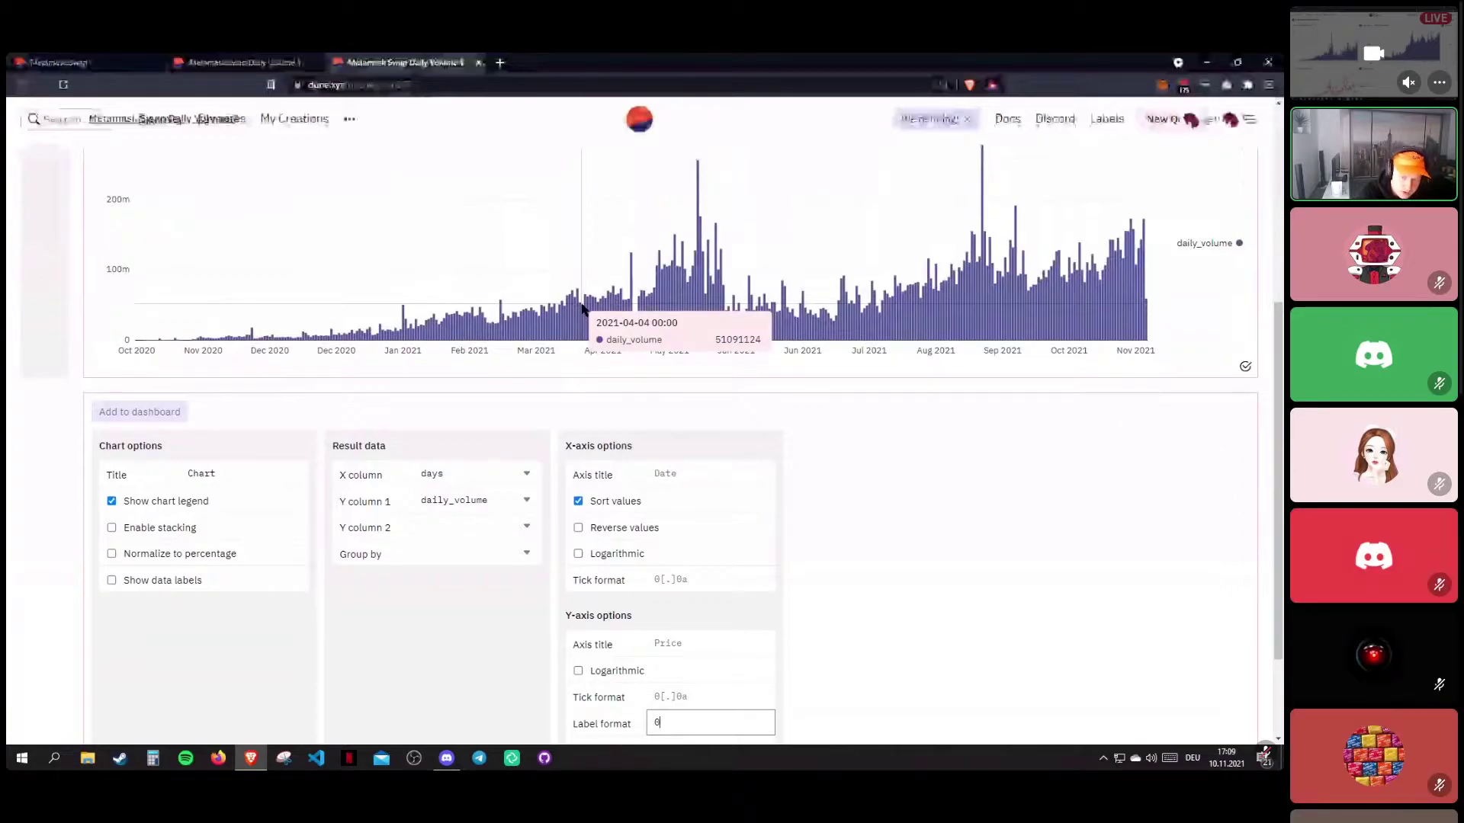
text(0)
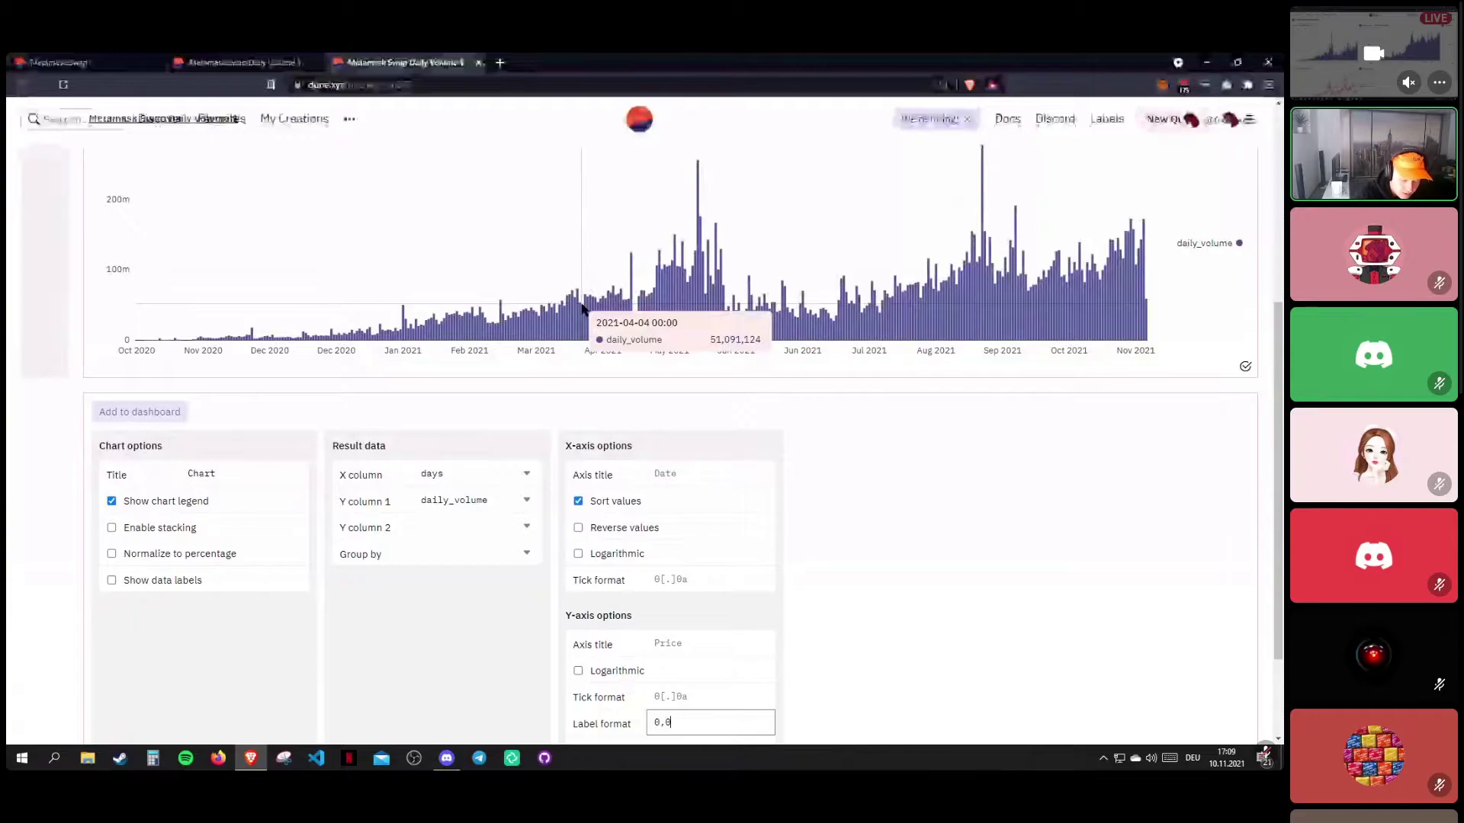
text(00)
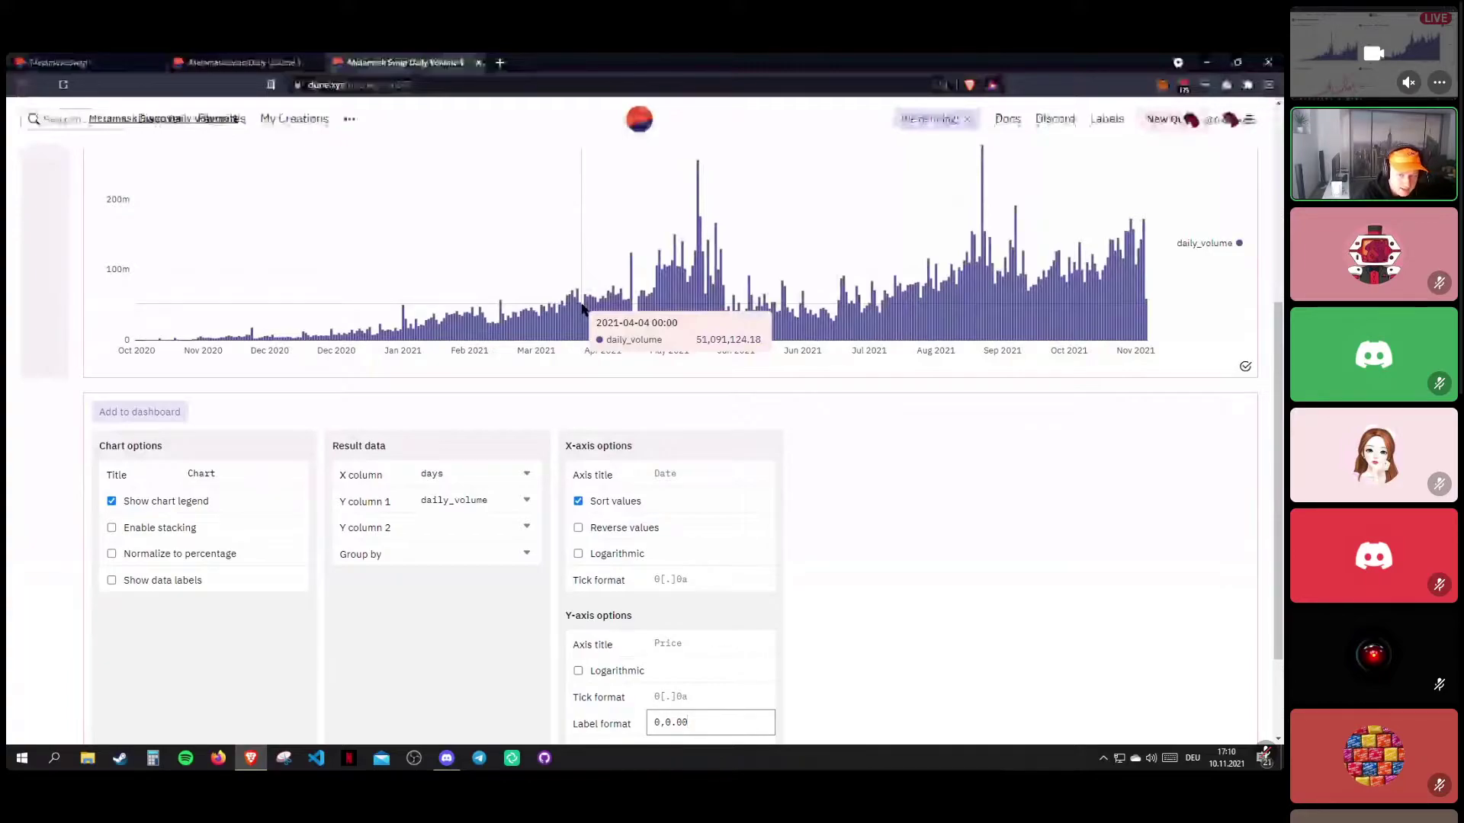
key(BackSpace)
key(BackSpace)
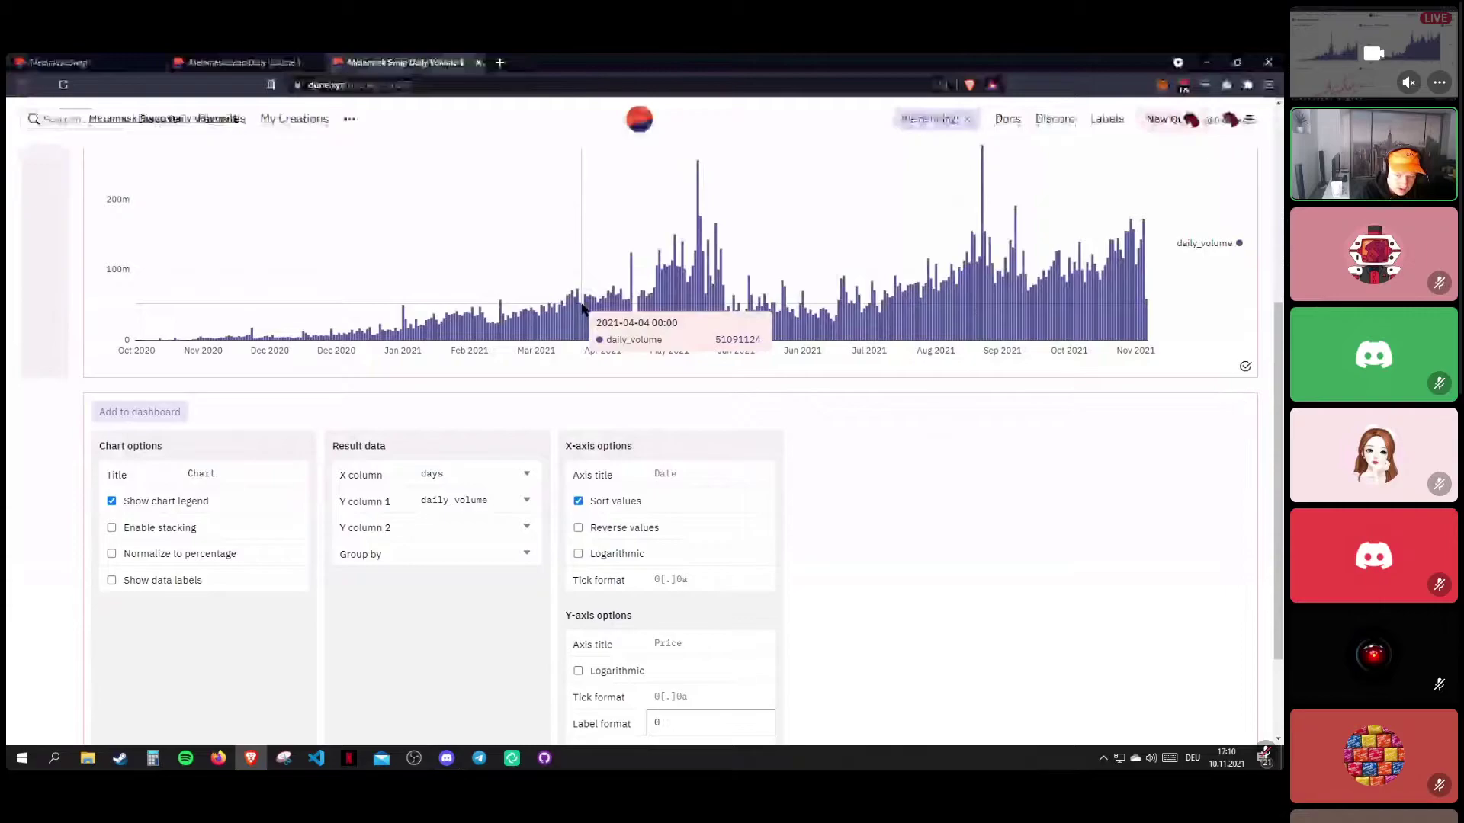
text(a)
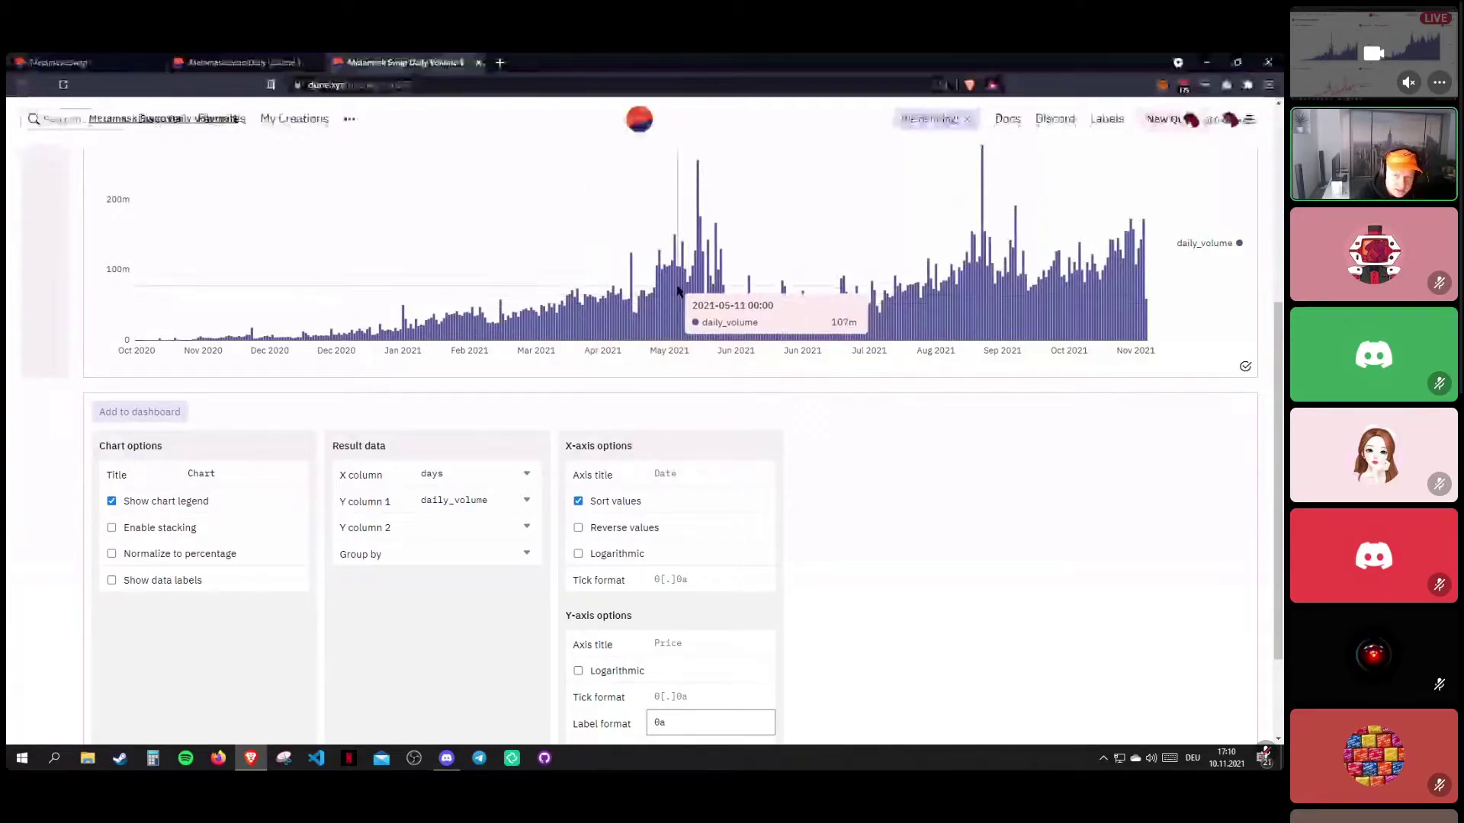
Change the y-axis label format from 0a to 0.0a.
scroll(728, 321, up, 1)
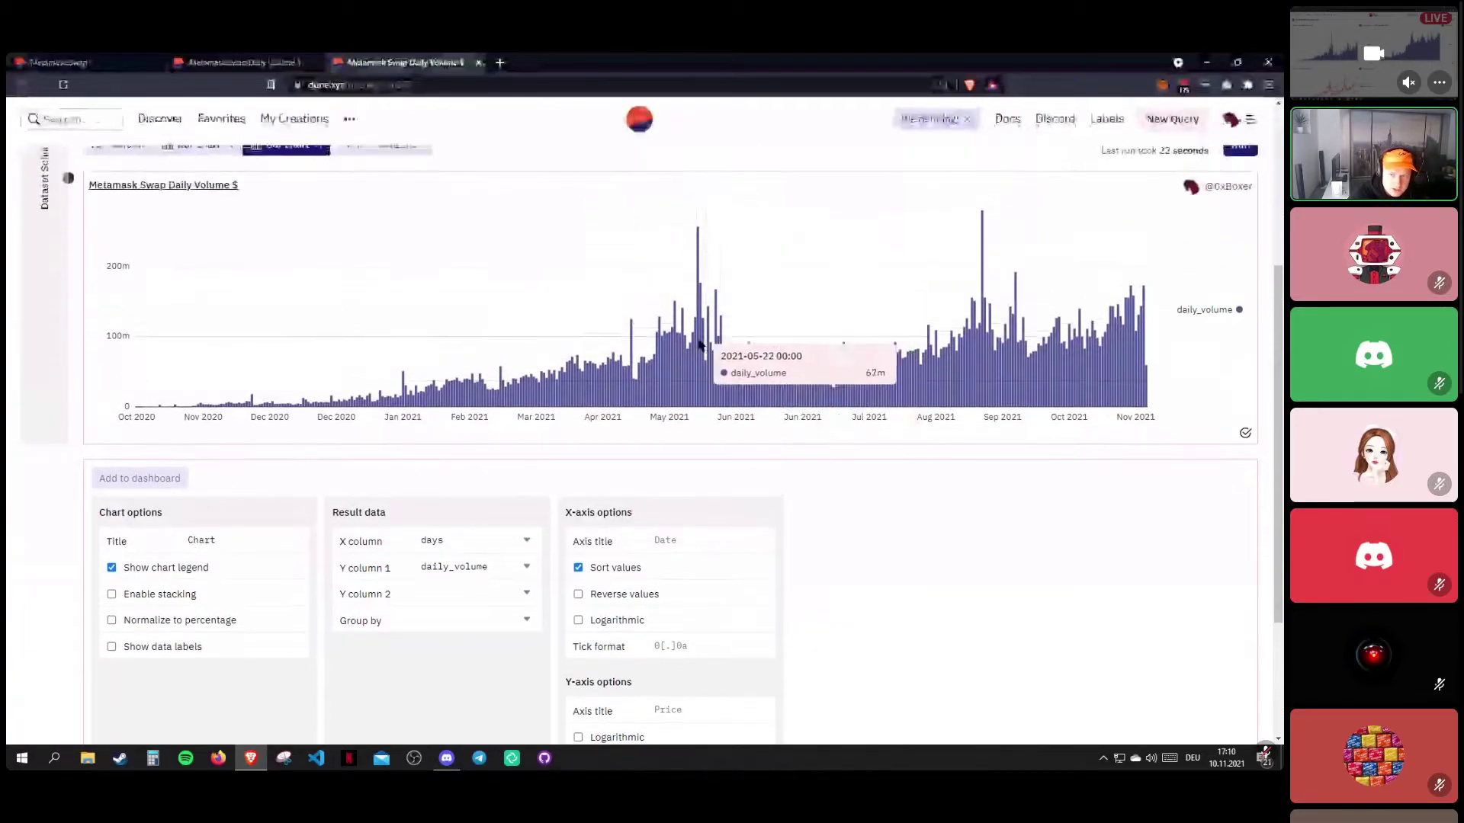
scroll(705, 339, down, 2)
scroll(702, 345, down, 1)
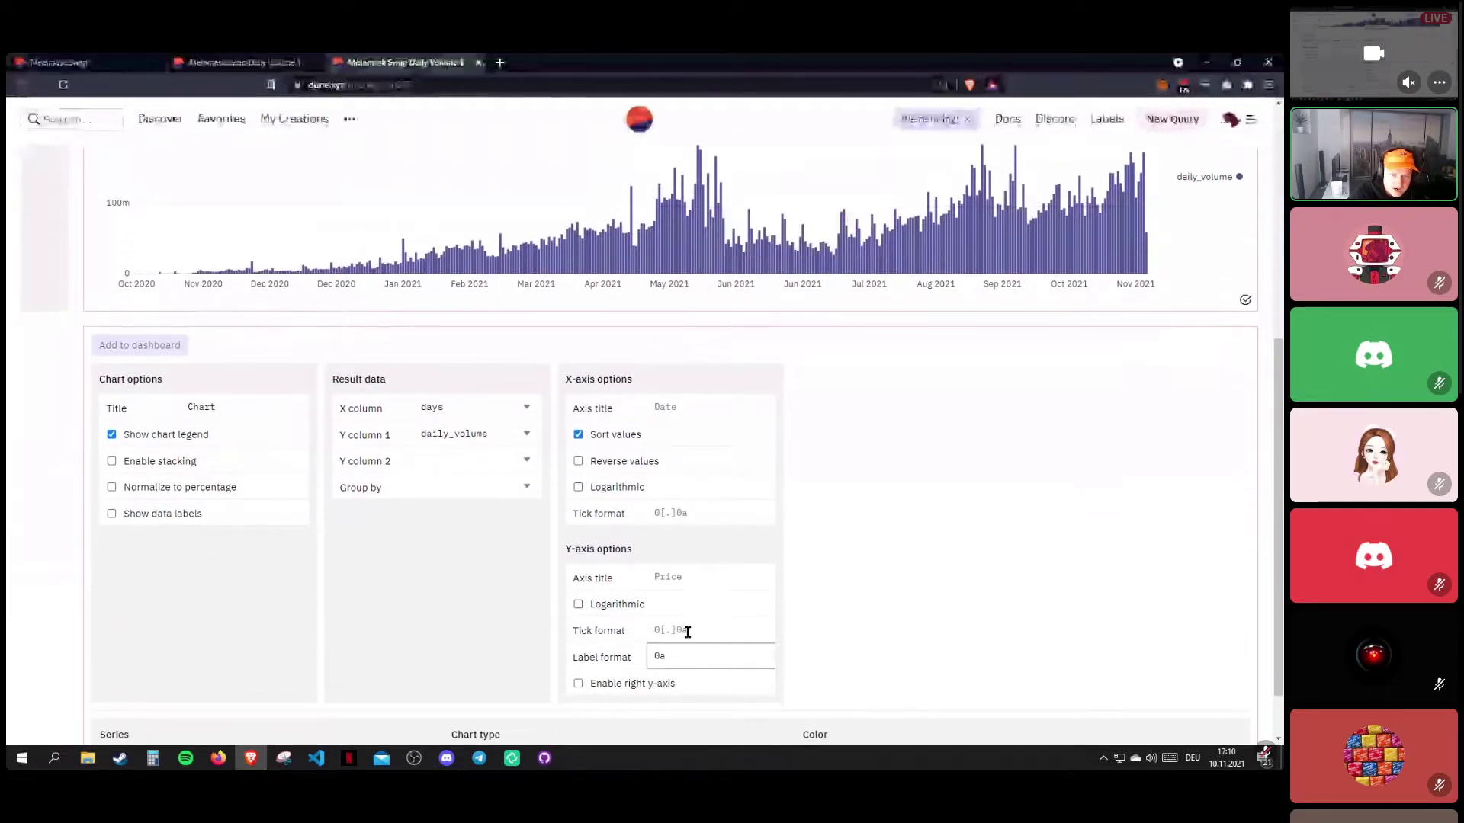
text(.0)
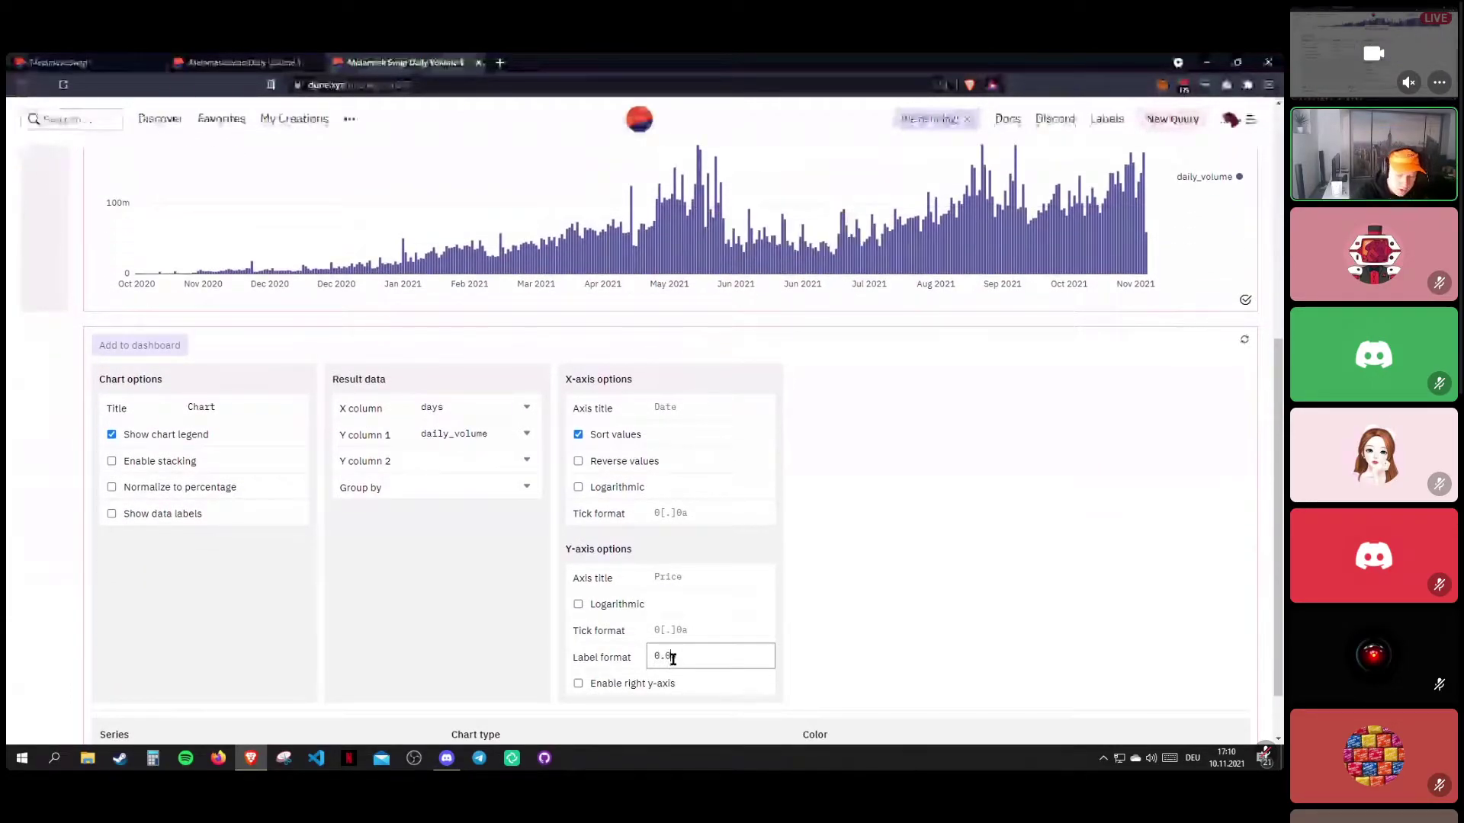
scroll(686, 488, up, 5)
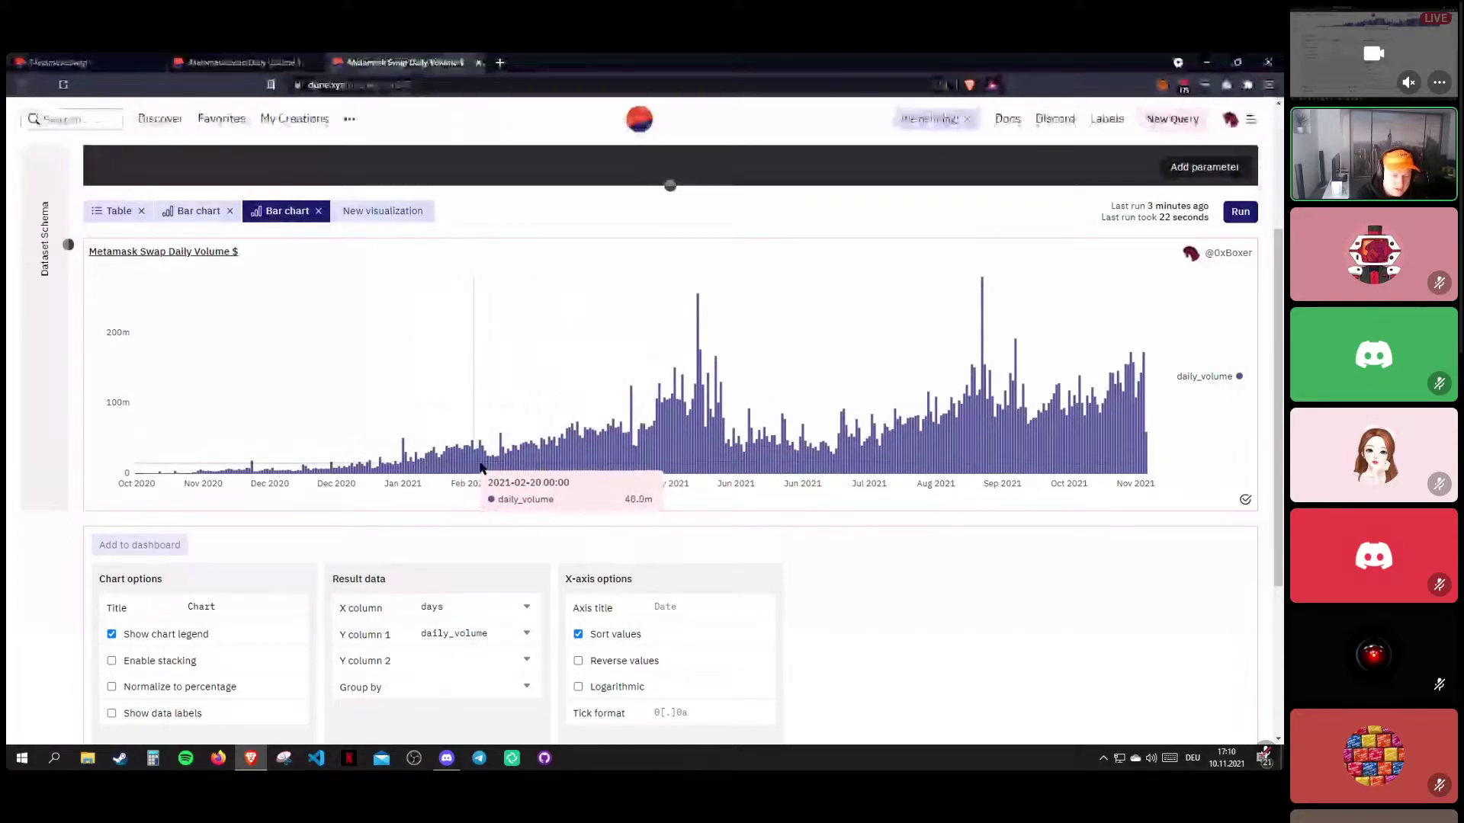
Check the chart tooltips, which now show daily volumes with one decimal, like 168.0m.
scroll(643, 455, down, 4)
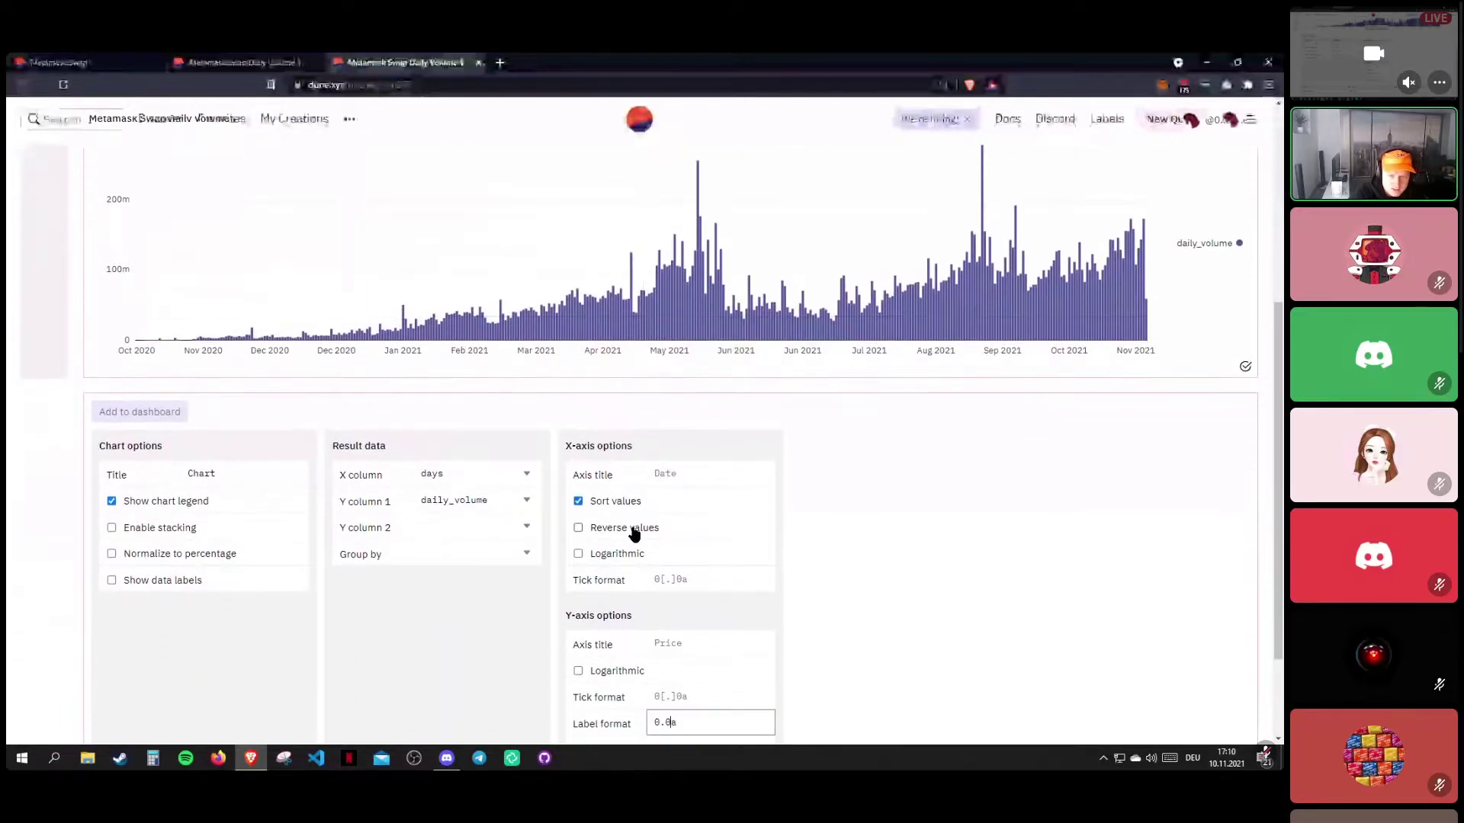
scroll(671, 580, up, 3)
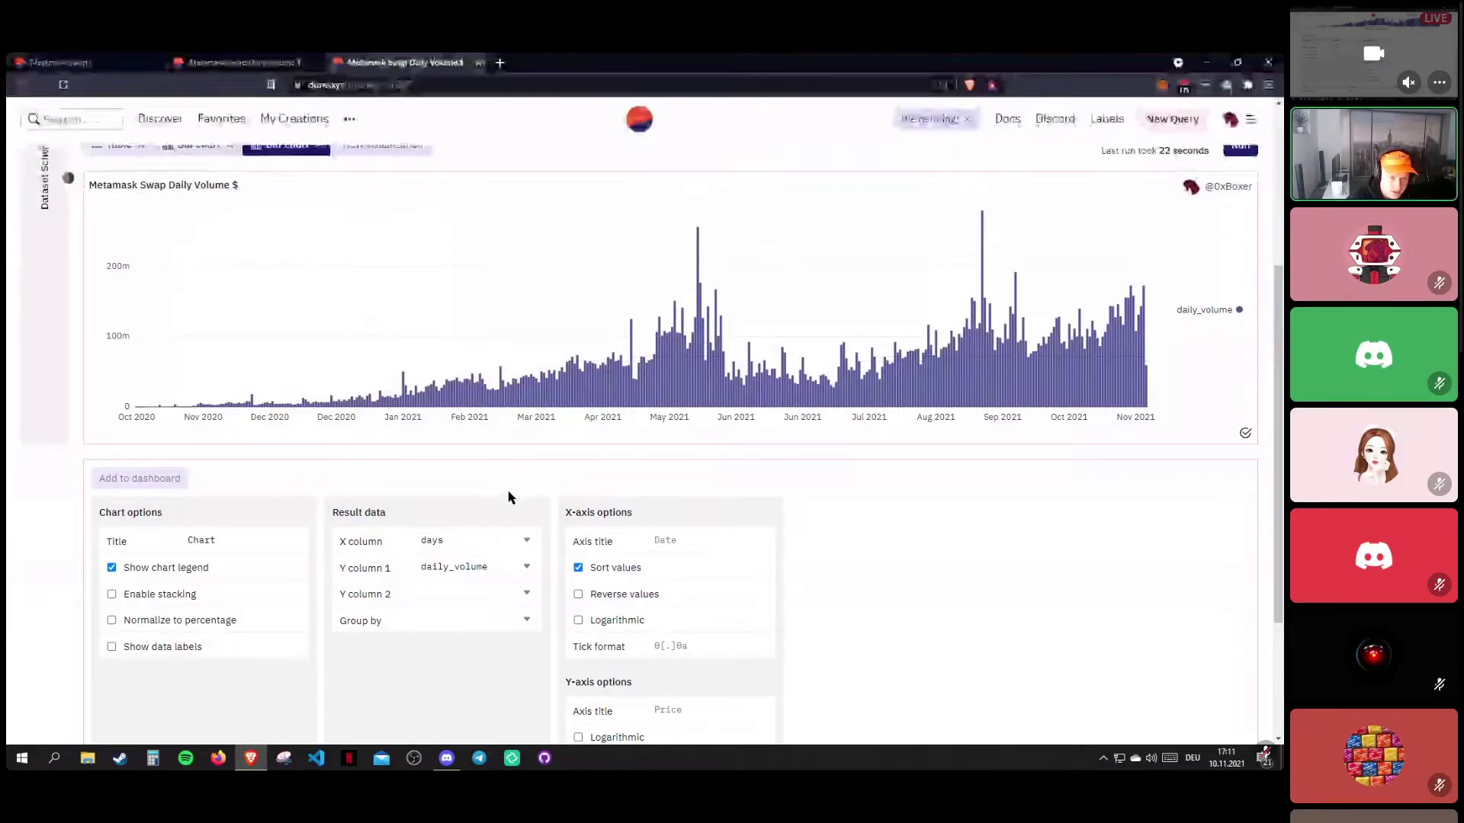
scroll(669, 646, down, 2)
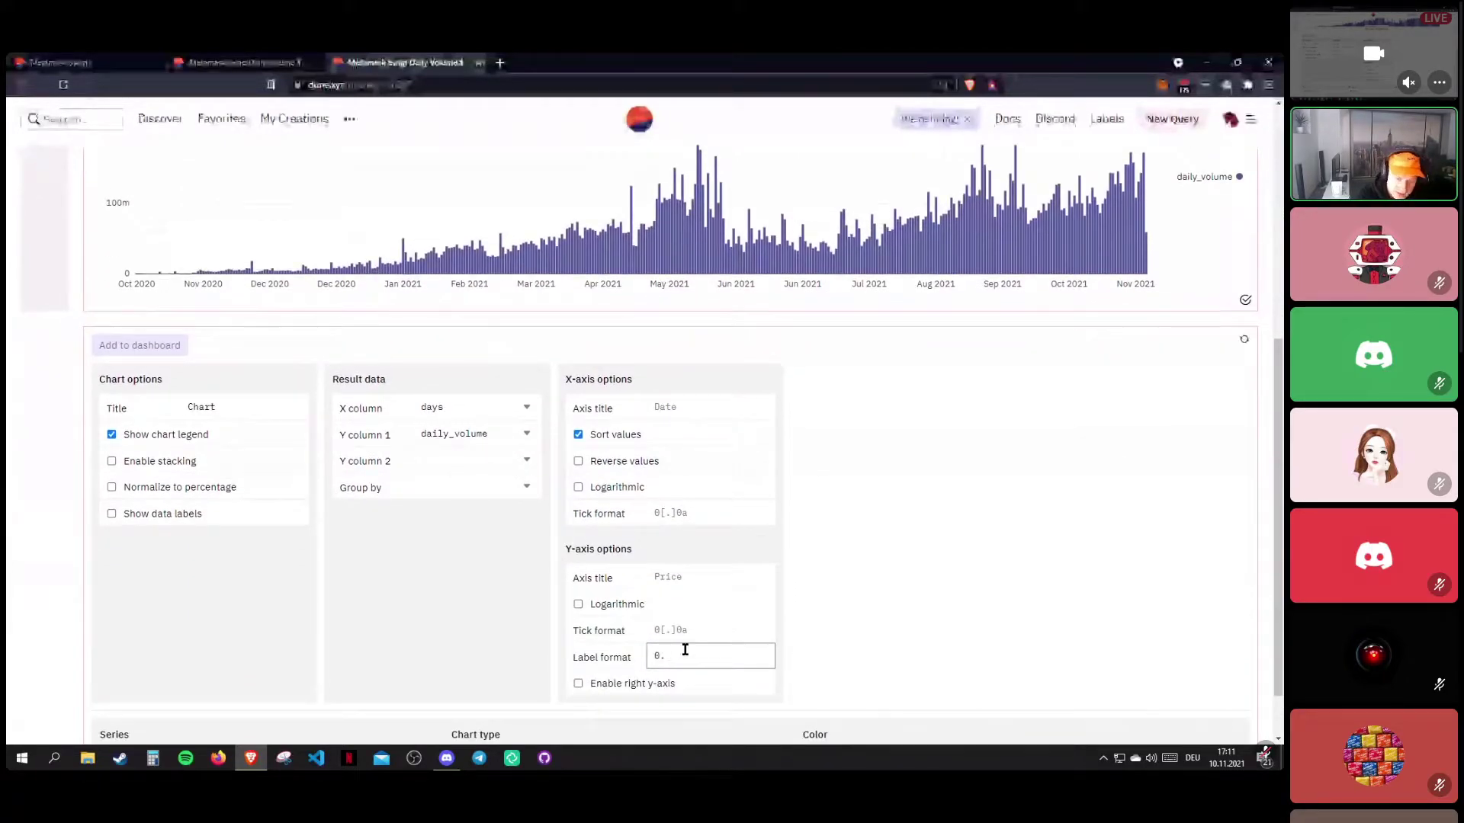
scroll(685, 650, up, 4)
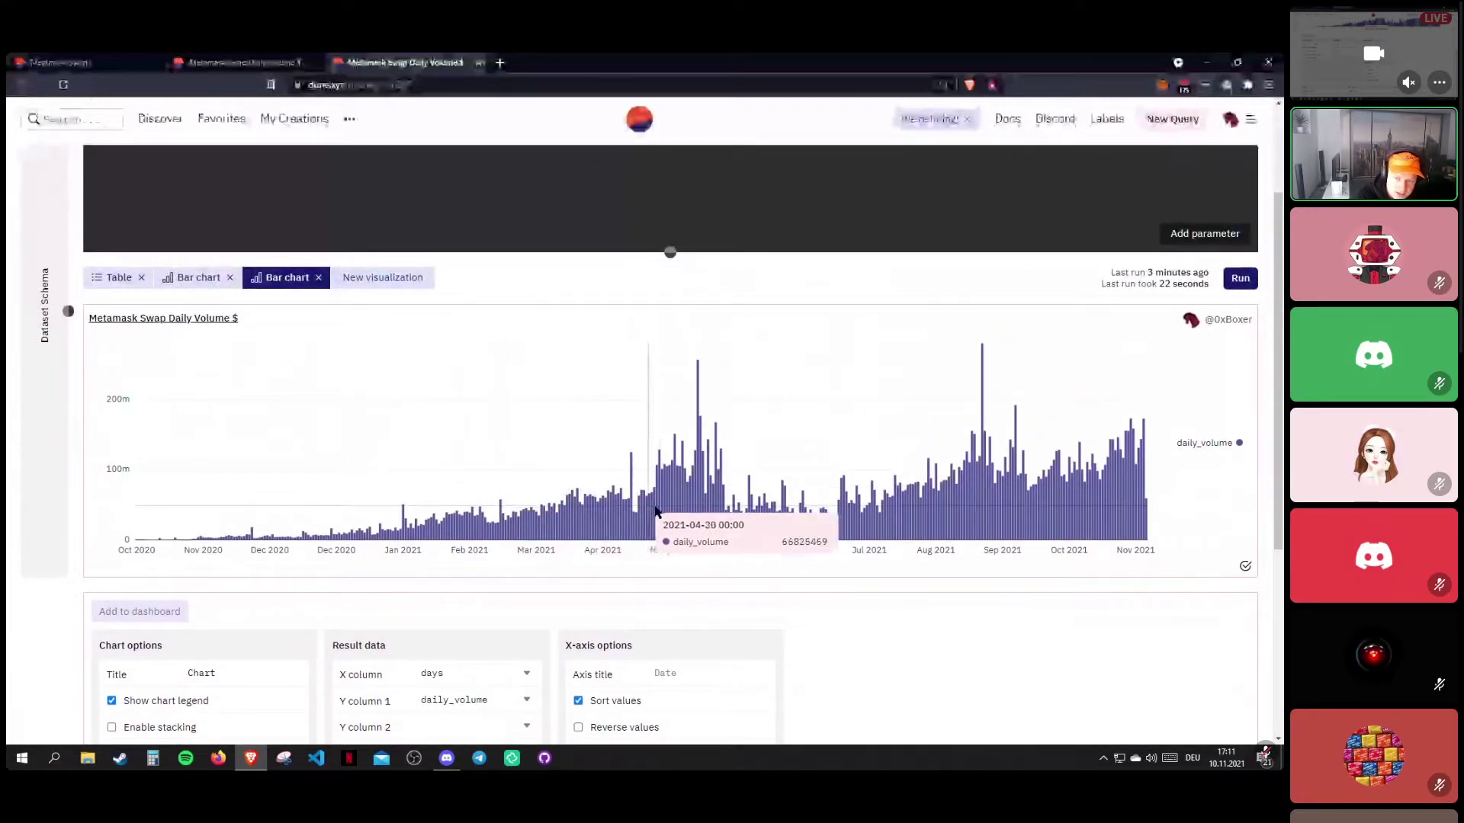
scroll(688, 531, down, 3)
scroll(688, 531, down, 1)
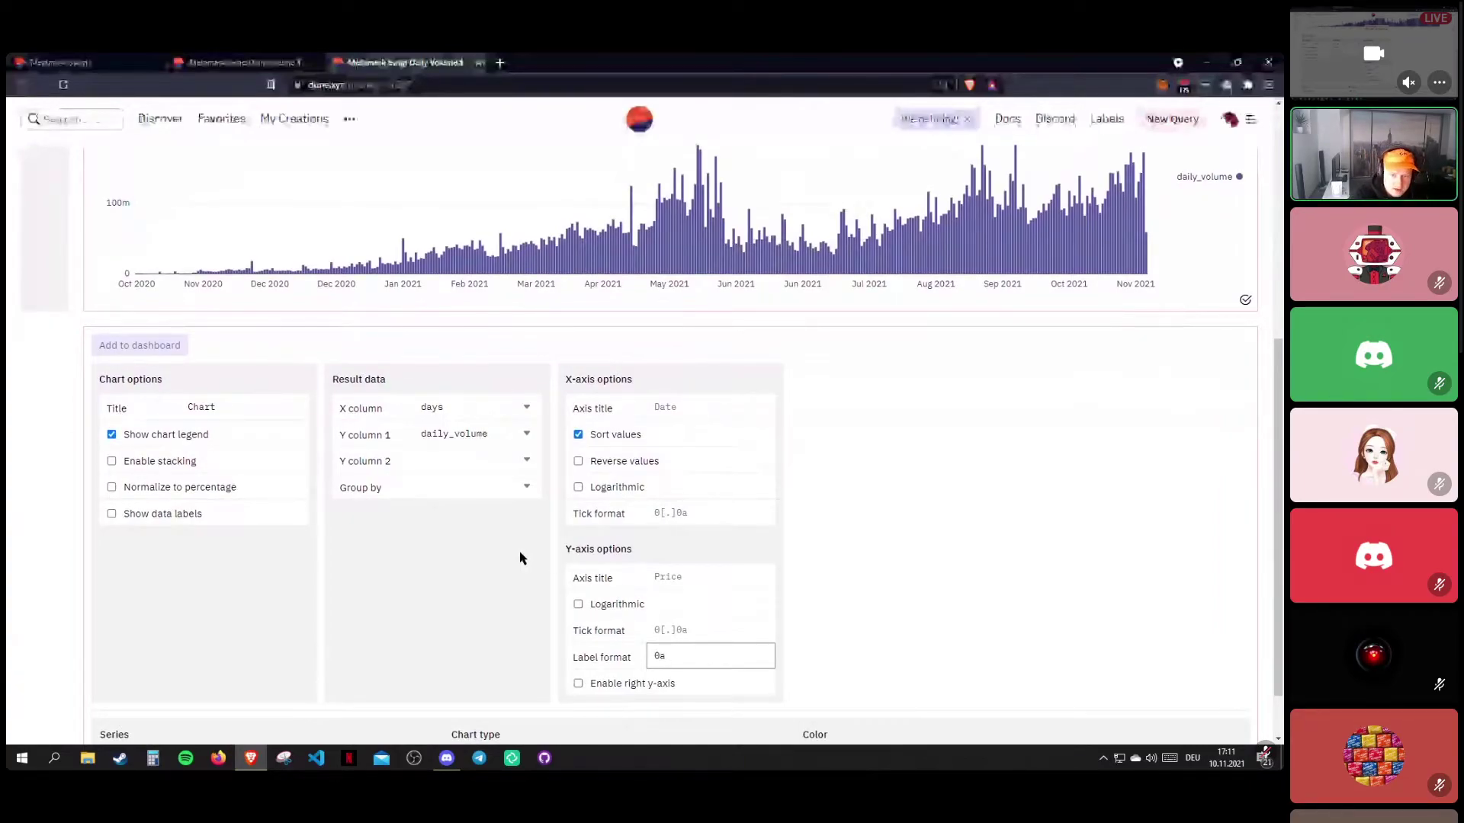
scroll(521, 559, up, 3)
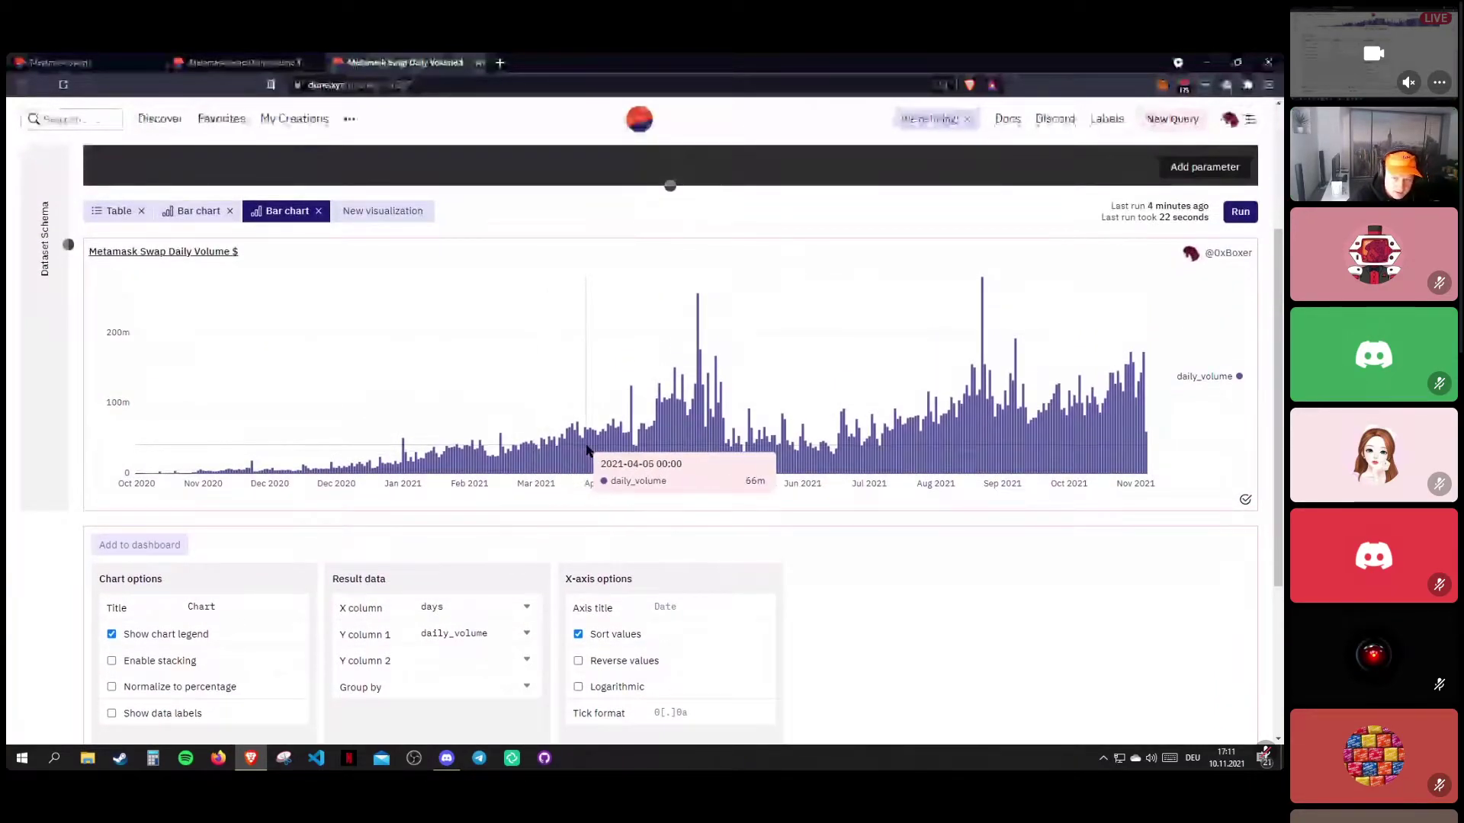
scroll(920, 597, down, 4)
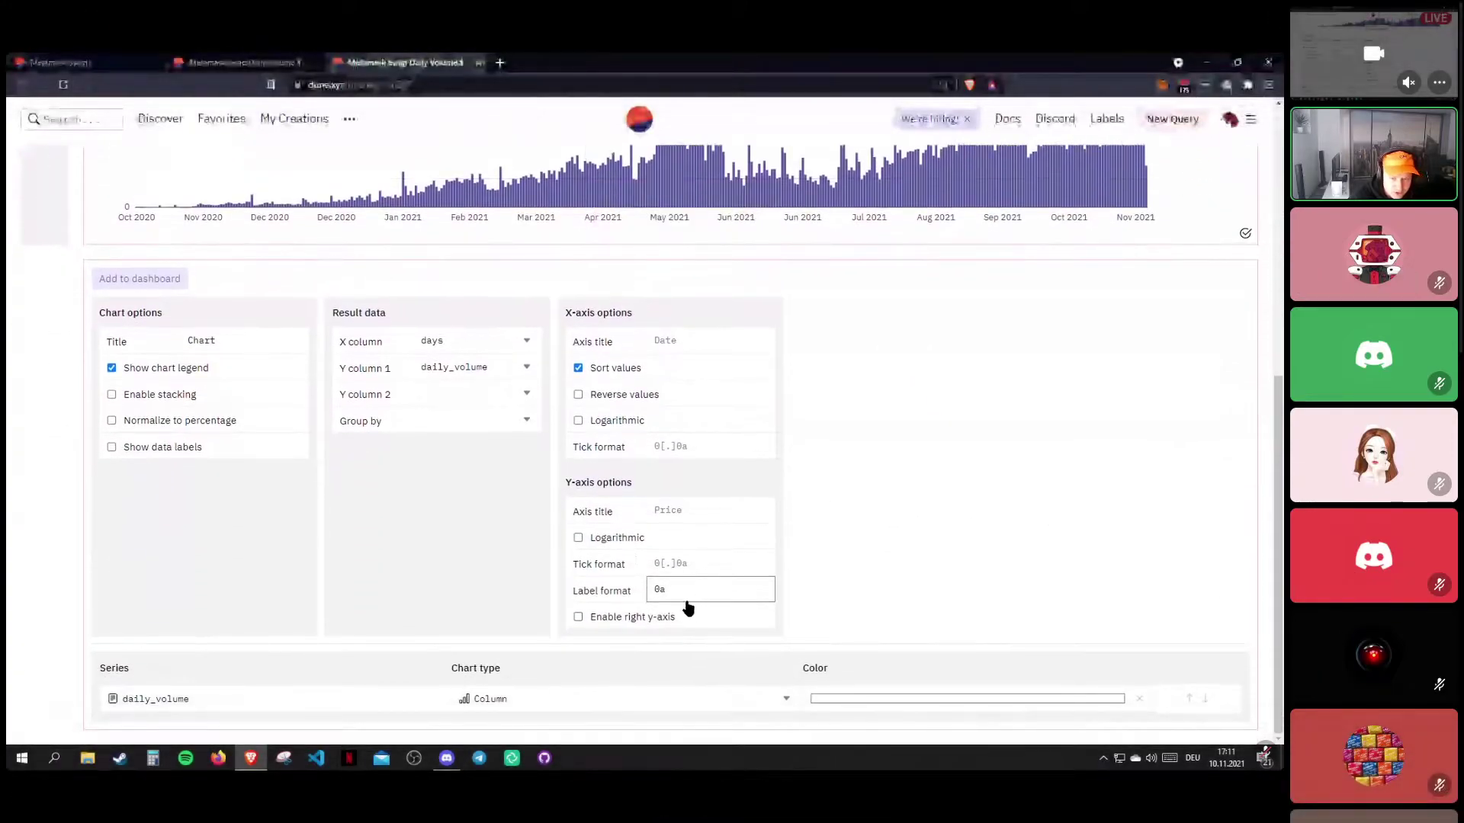
scroll(432, 521, up, 3)
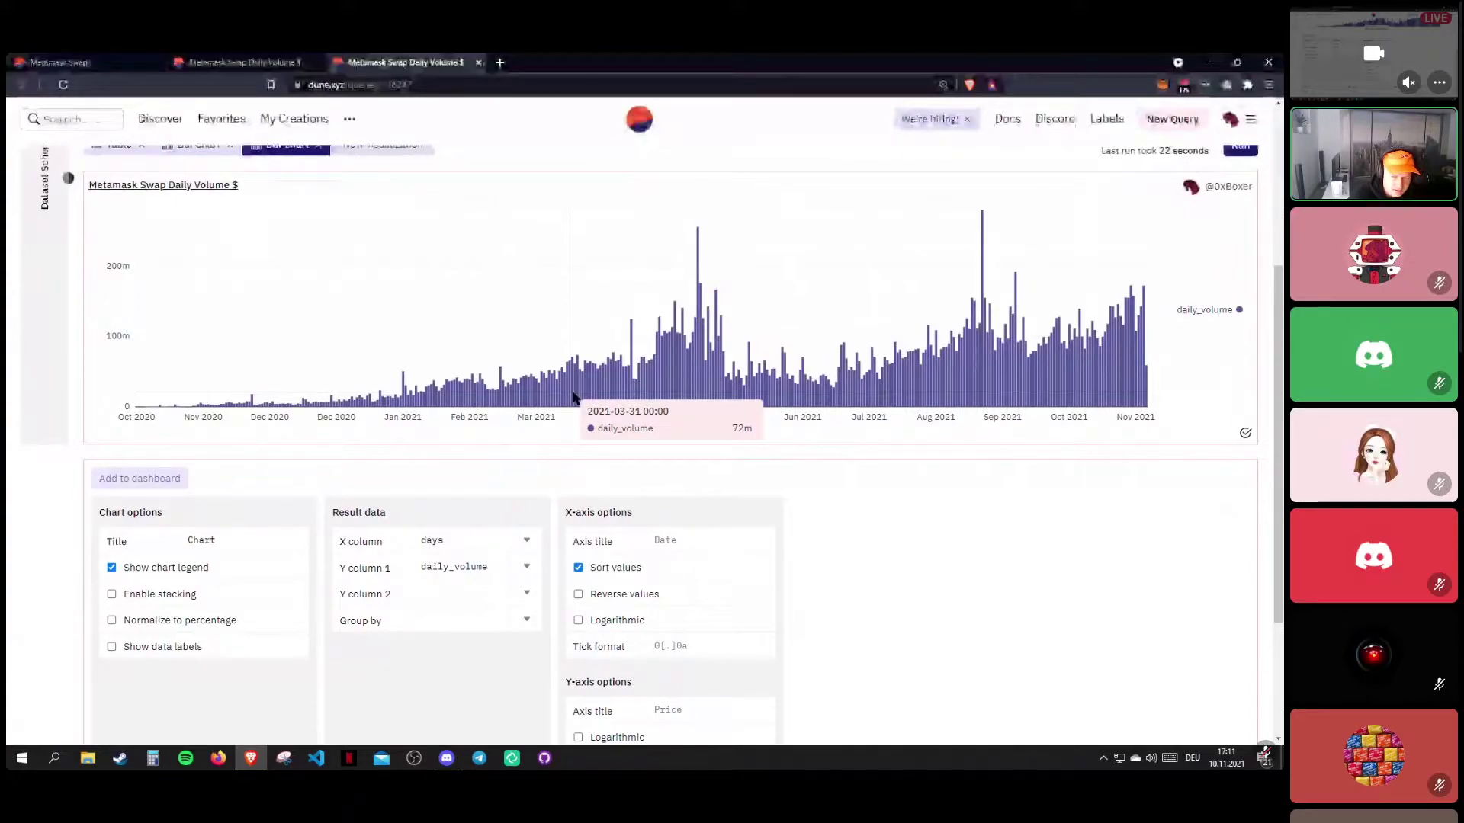
scroll(556, 366, down, 3)
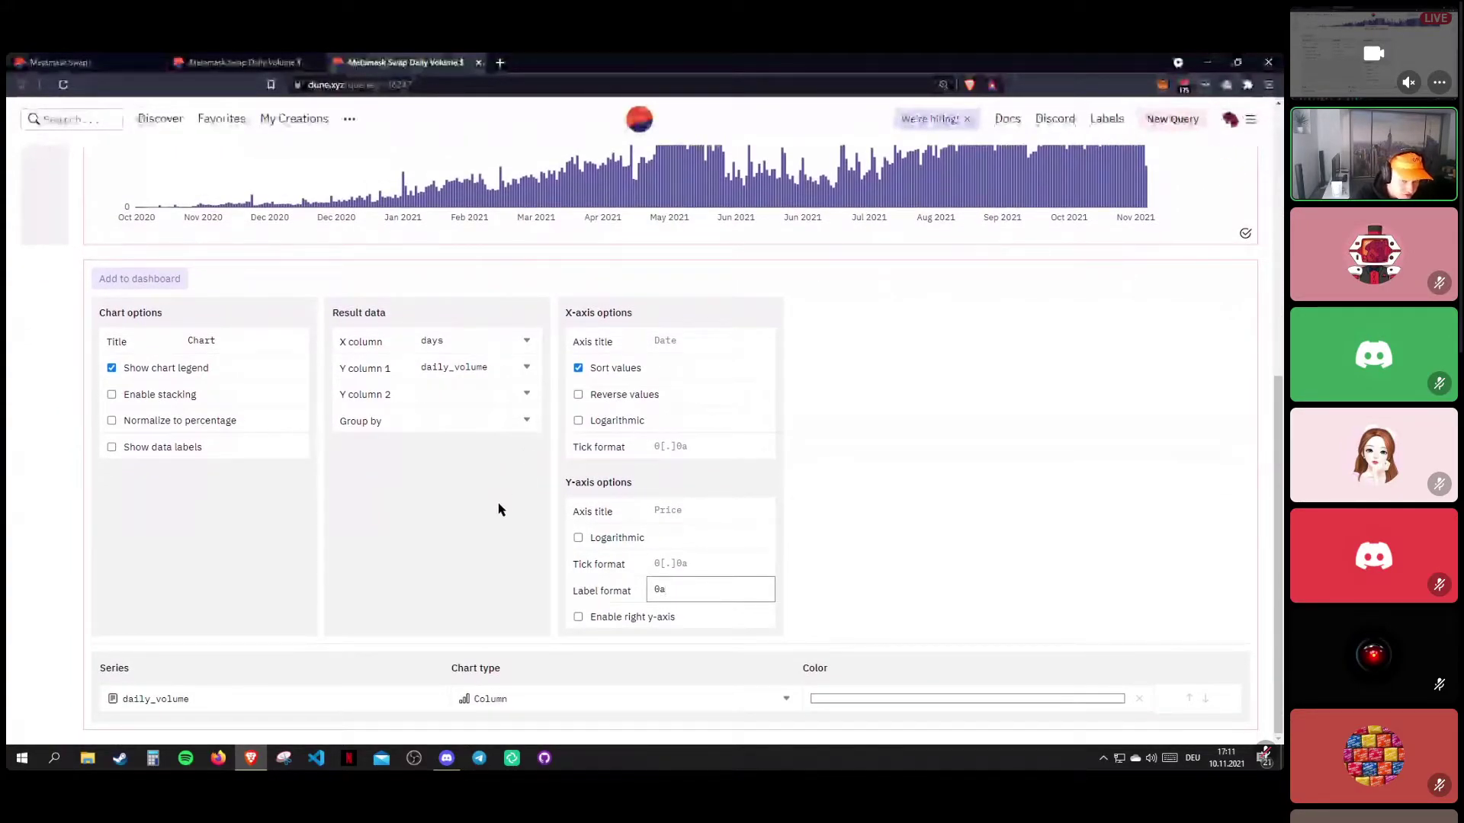
scroll(499, 507, up, 2)
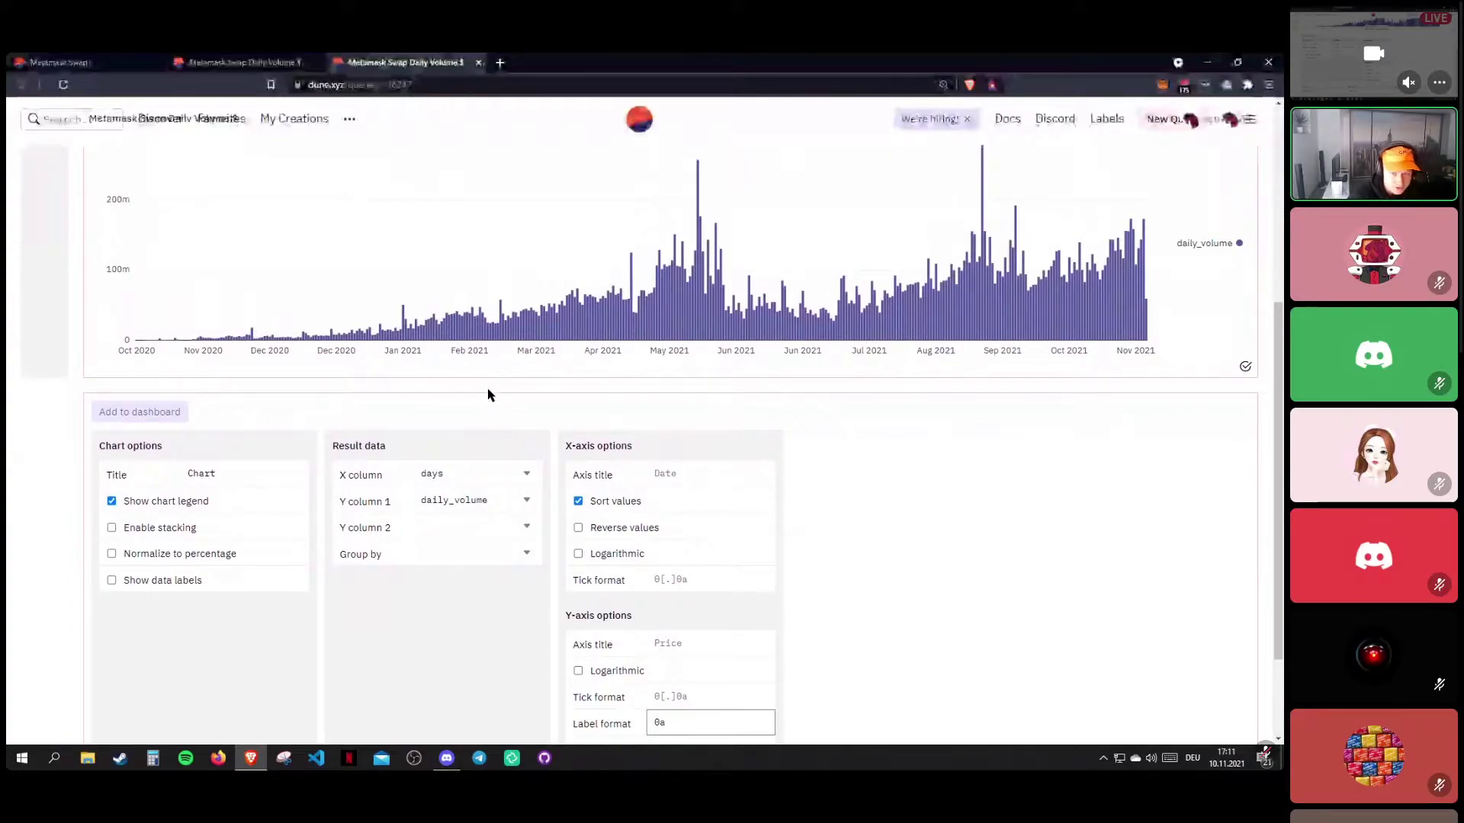
scroll(489, 394, down, 1)
scroll(495, 396, up, 2)
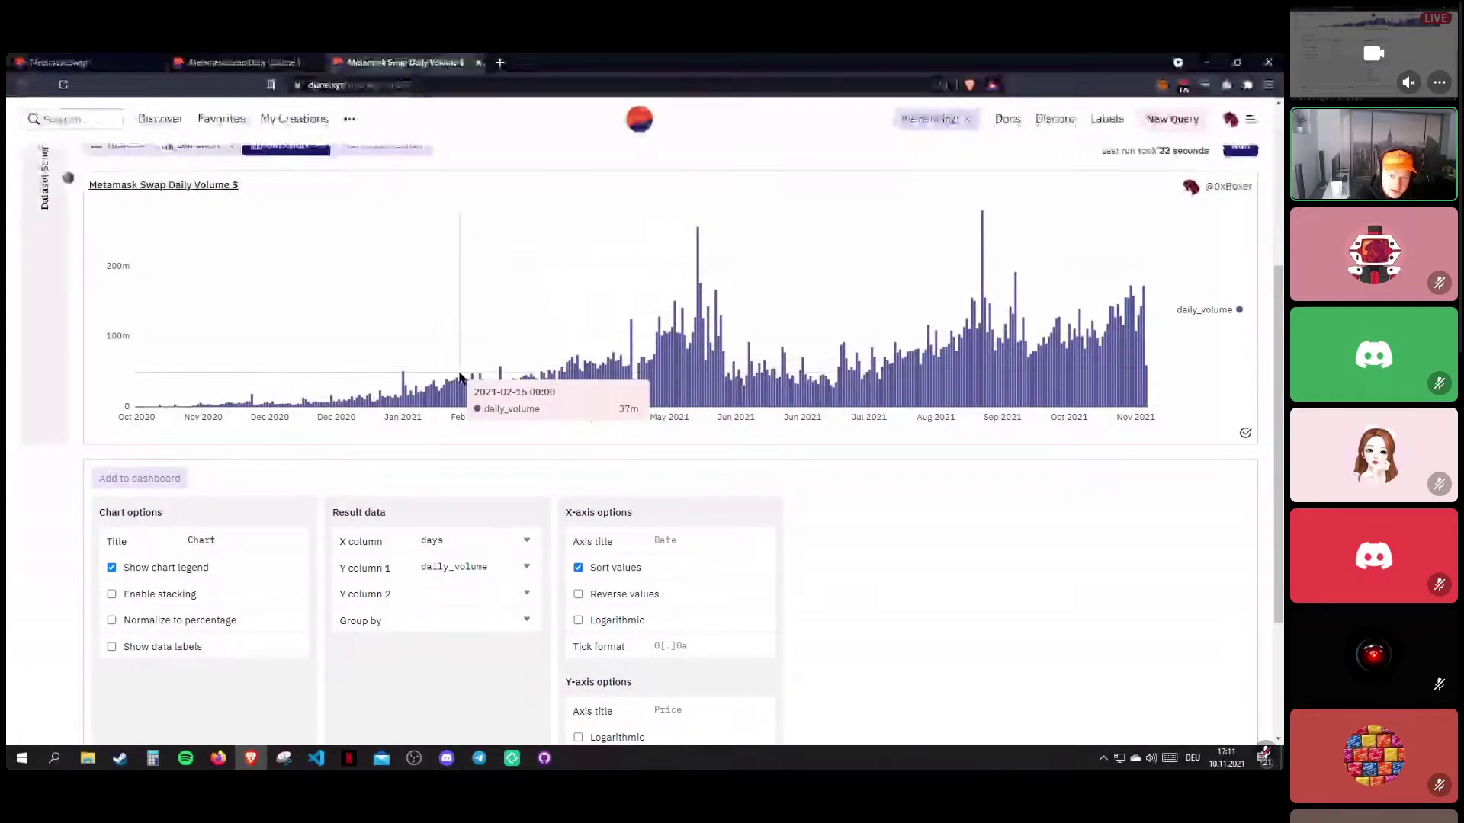
scroll(459, 377, down, 3)
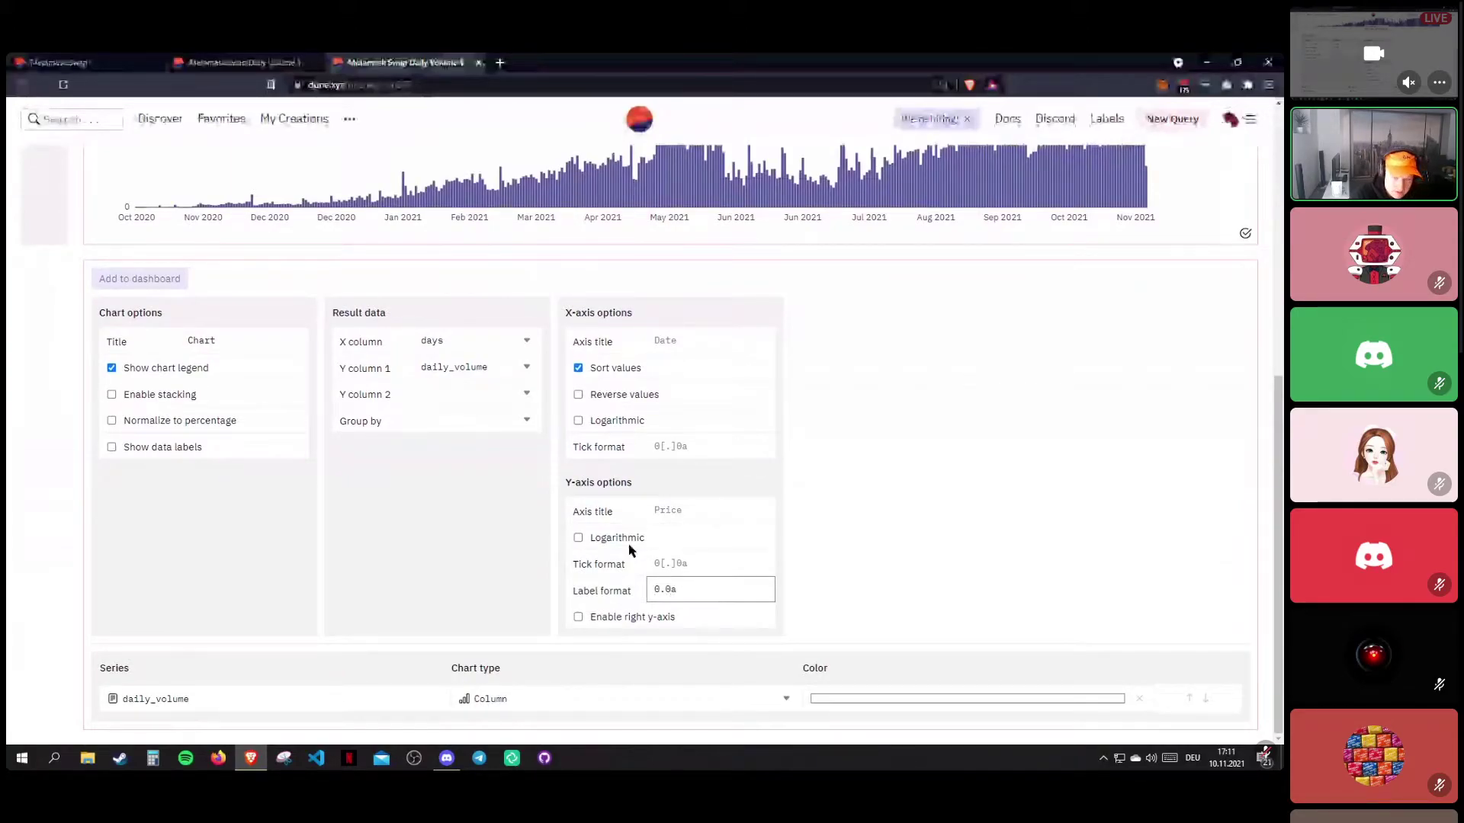
scroll(640, 553, up, 4)
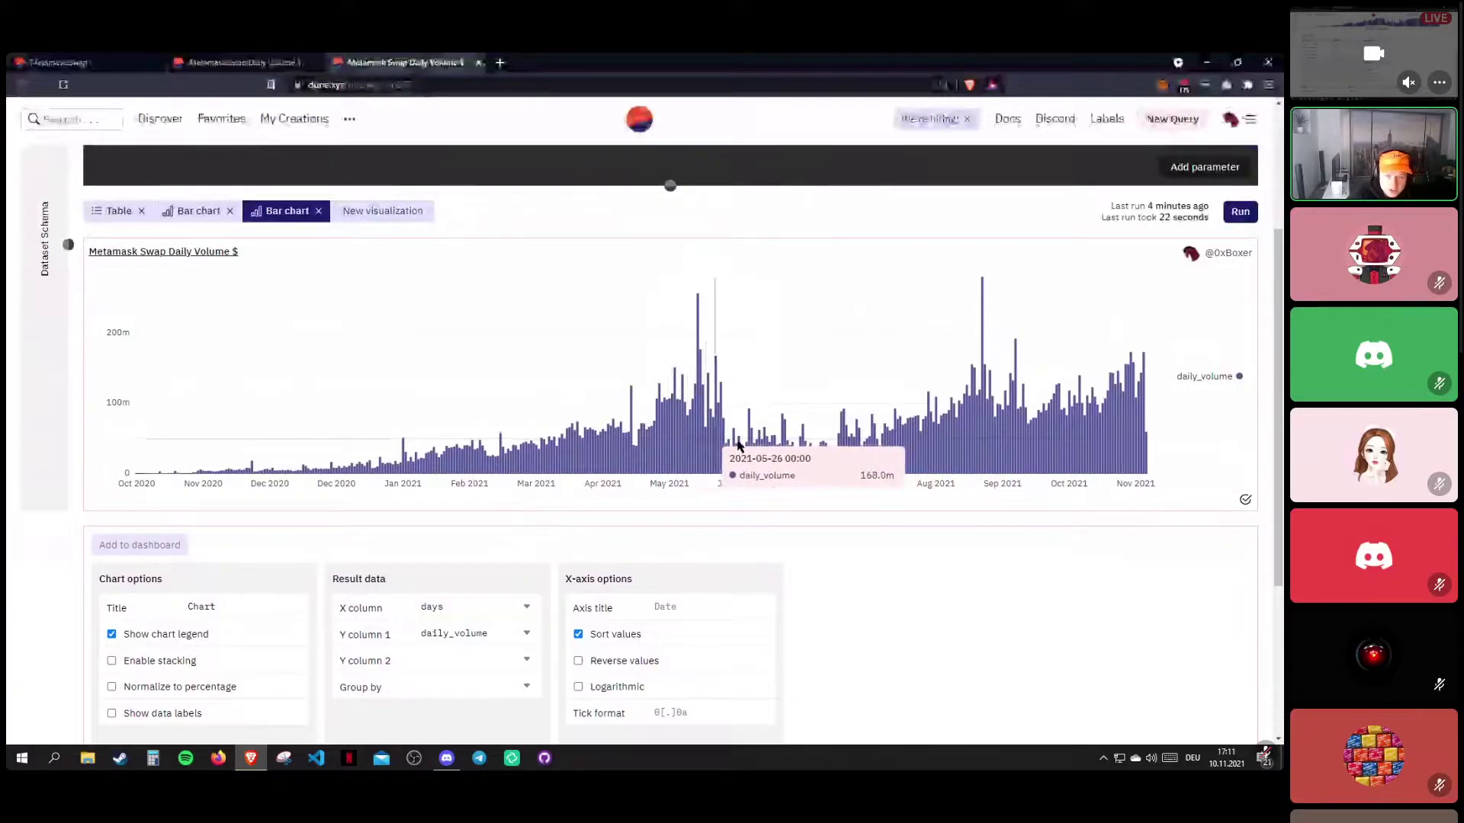
scroll(882, 398, down, 3)
scroll(468, 451, down, 1)
Title the x-axis 'Date' and the y-axis 'Volume is USD'.
click(661, 343)
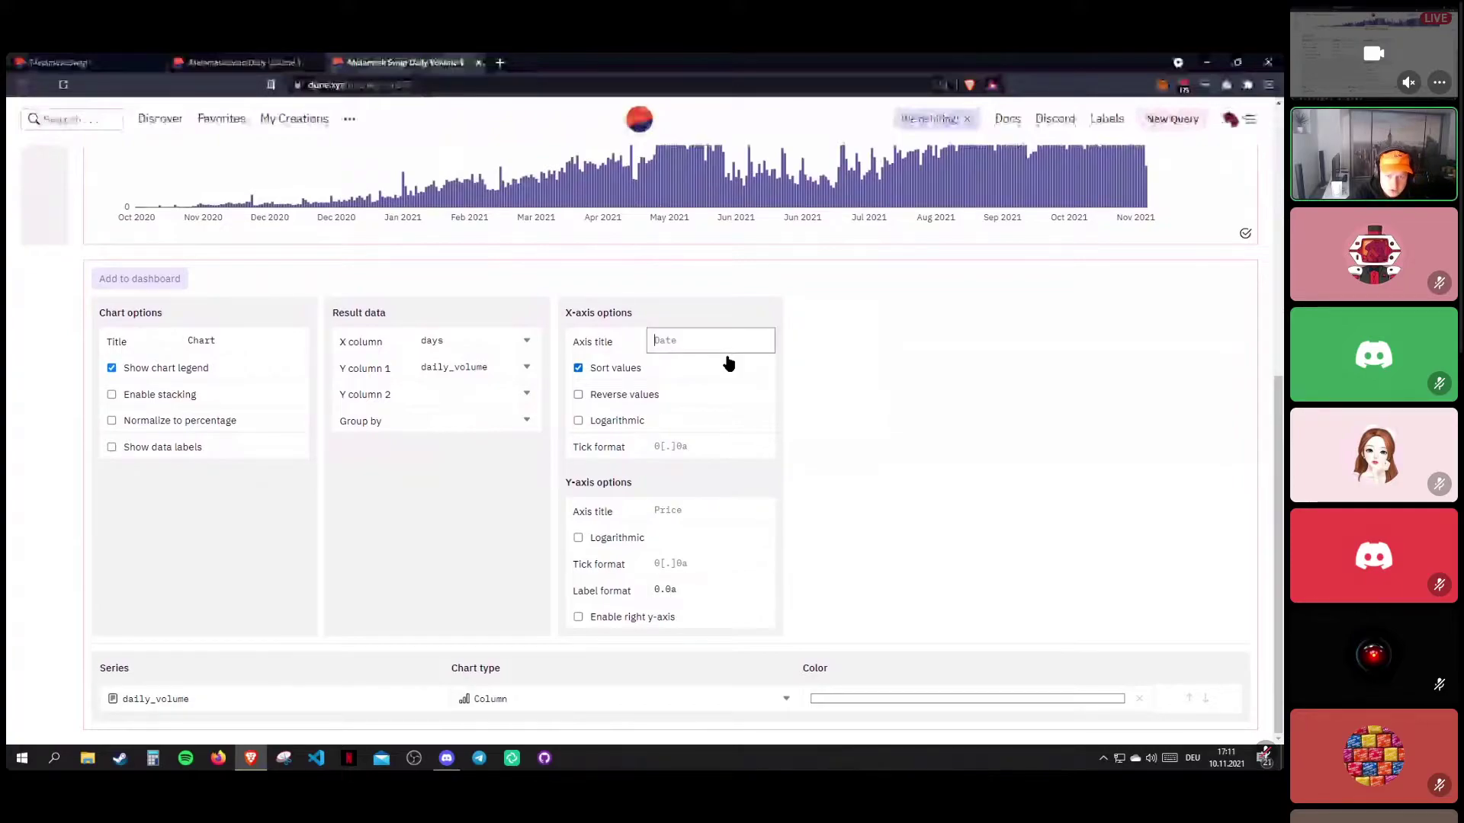
text(Date)
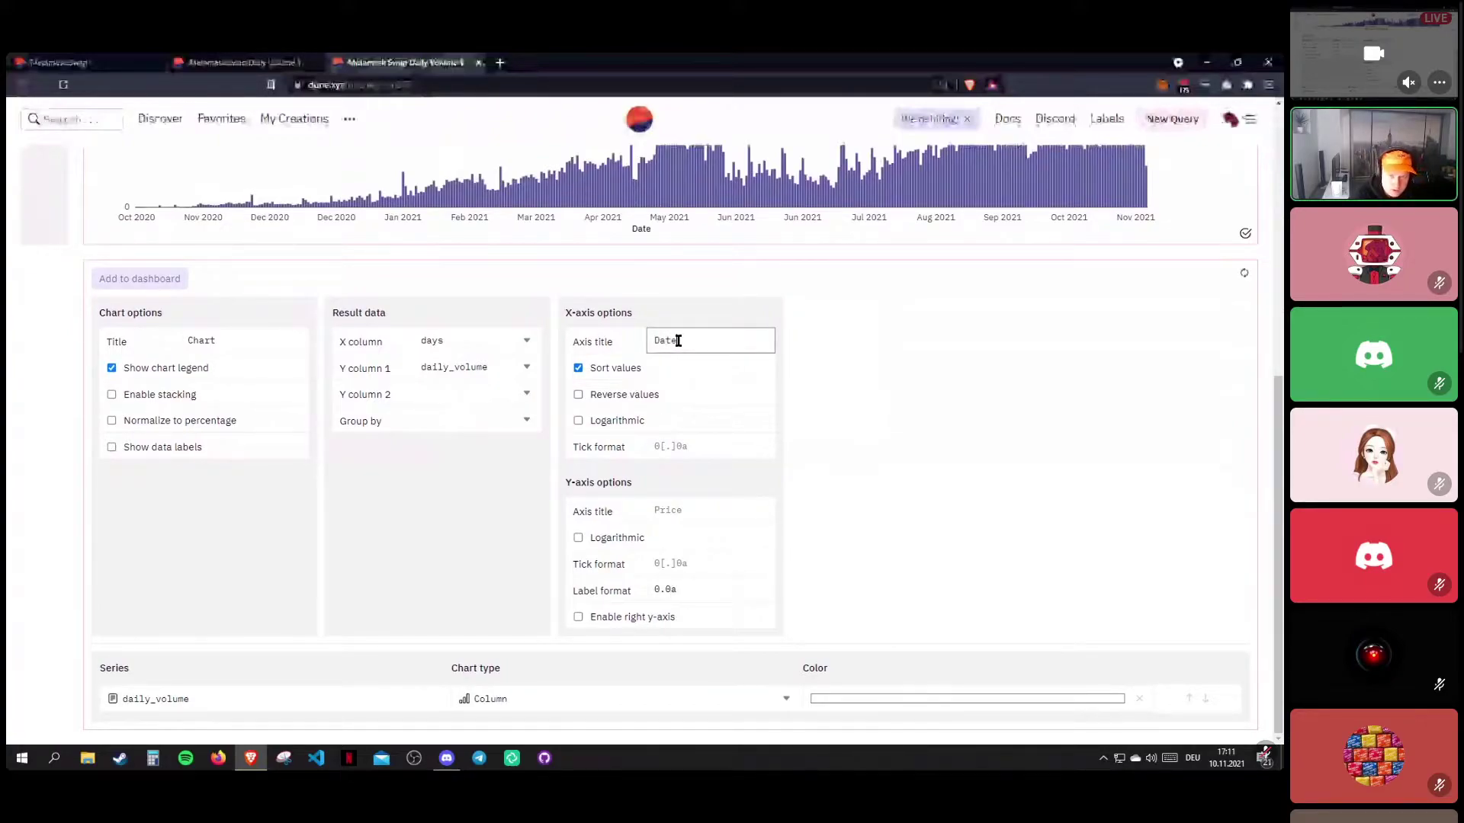
click(658, 509)
scroll(340, 421, up, 5)
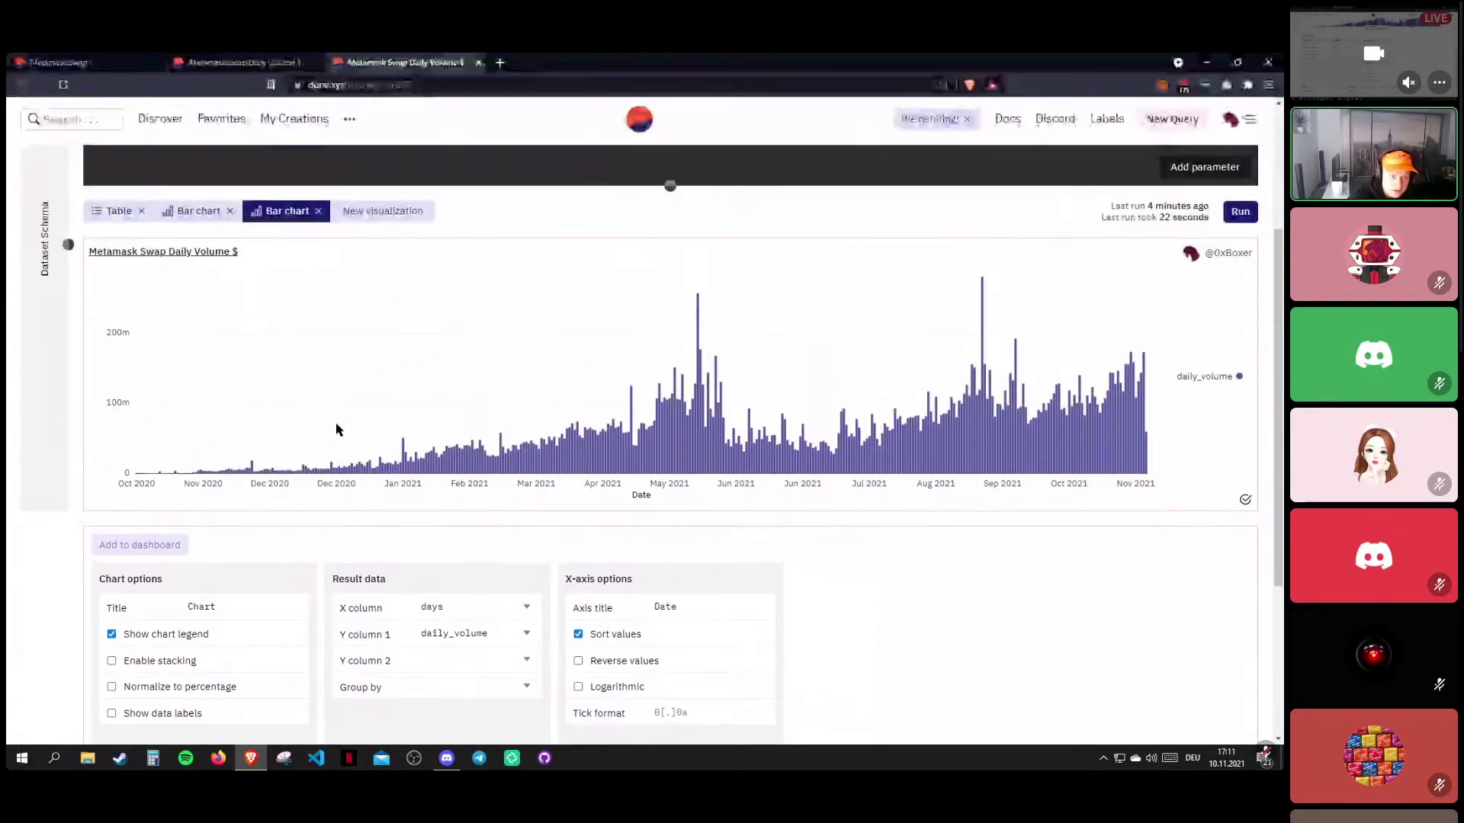
text(Vol)
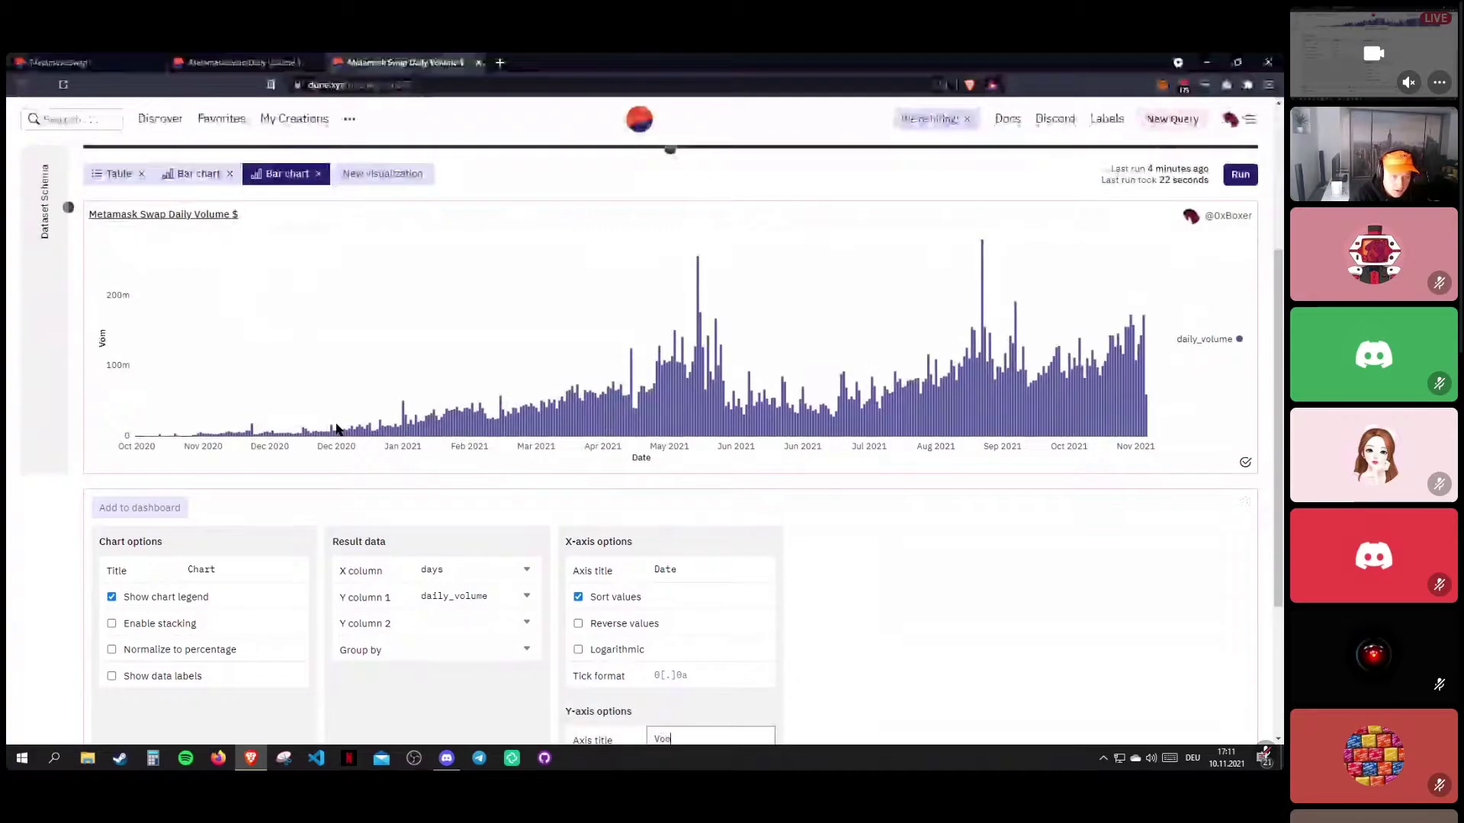
key(BackSpace)
key(BackSpace)
text(lume is USD)
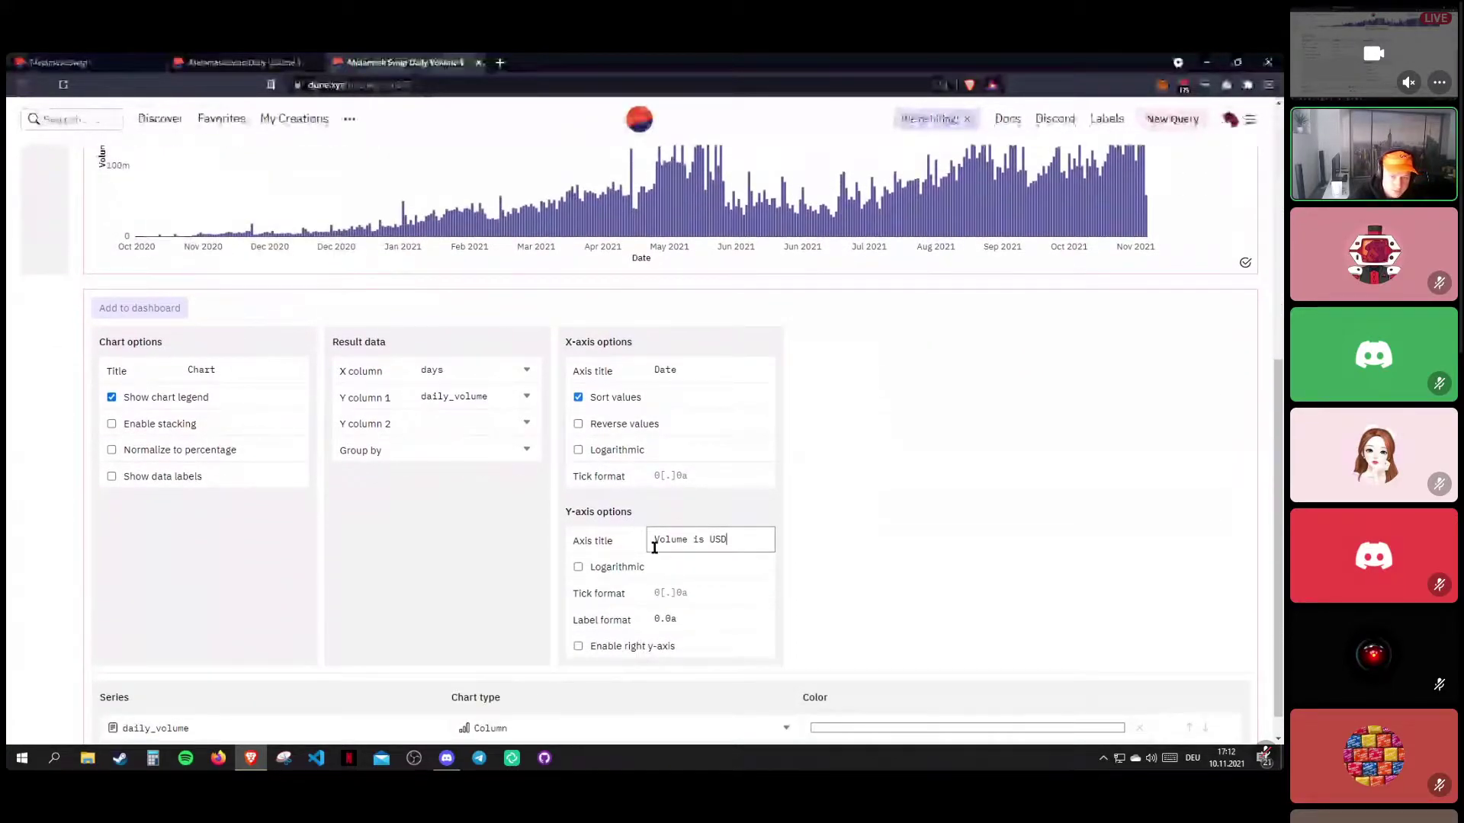
click(656, 619)
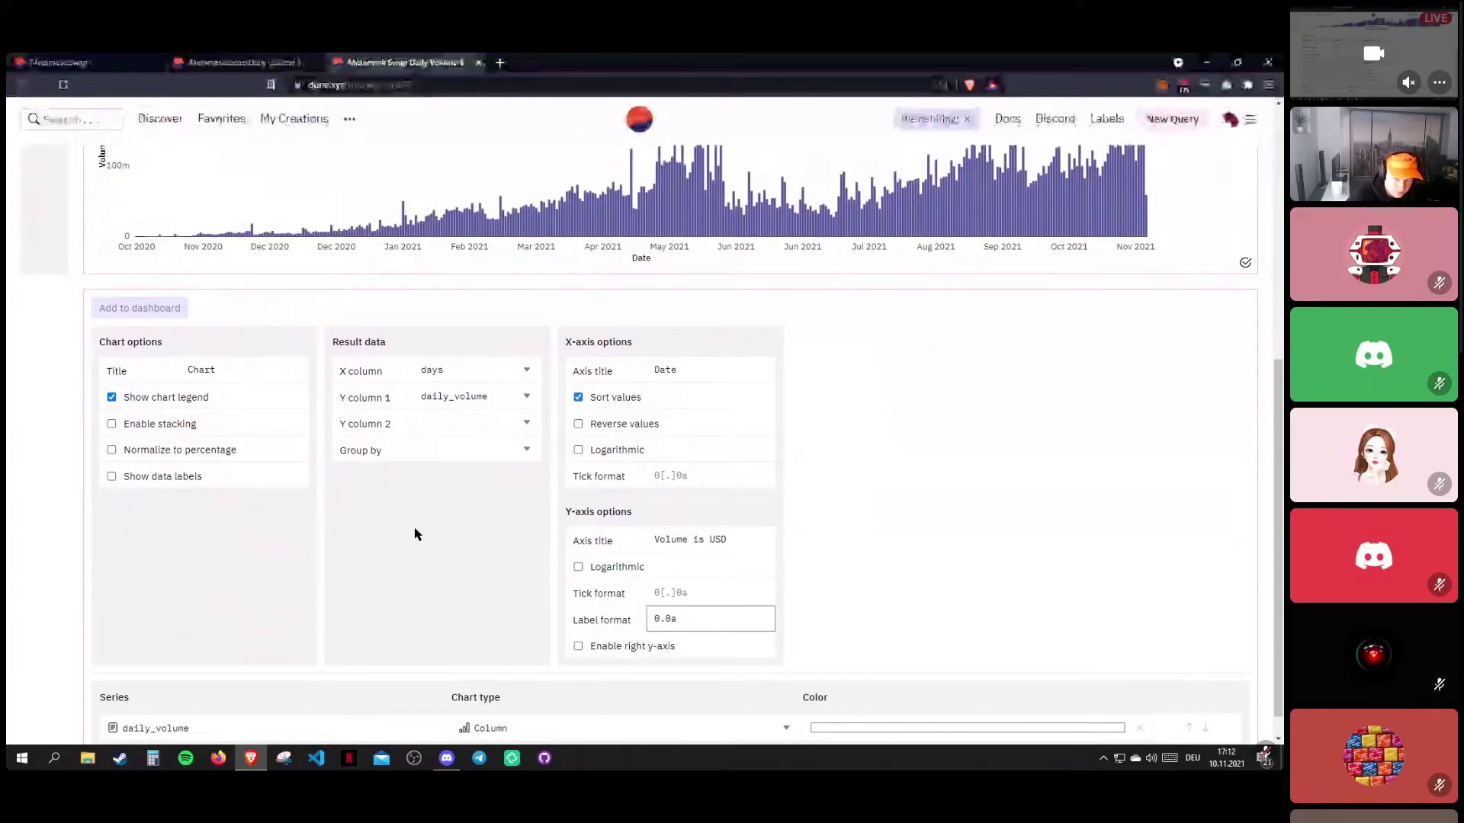
scroll(419, 532, up, 5)
scroll(263, 537, down, 2)
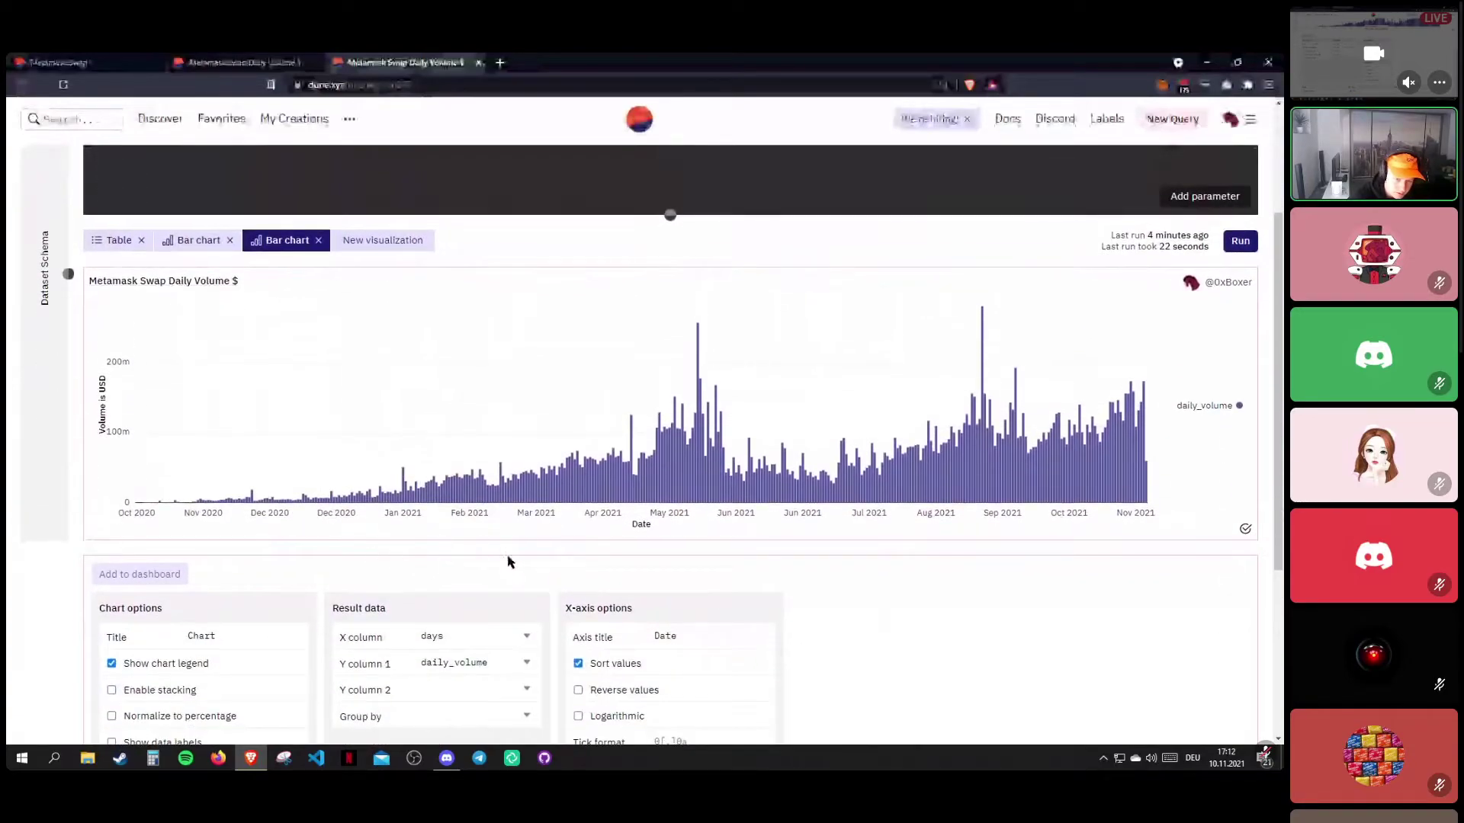
Delete the 'Date' title from the x-axis.
double_click(657, 512)
double_click(641, 524)
click(693, 633)
drag(680, 634, 599, 643)
key(BackSpace)
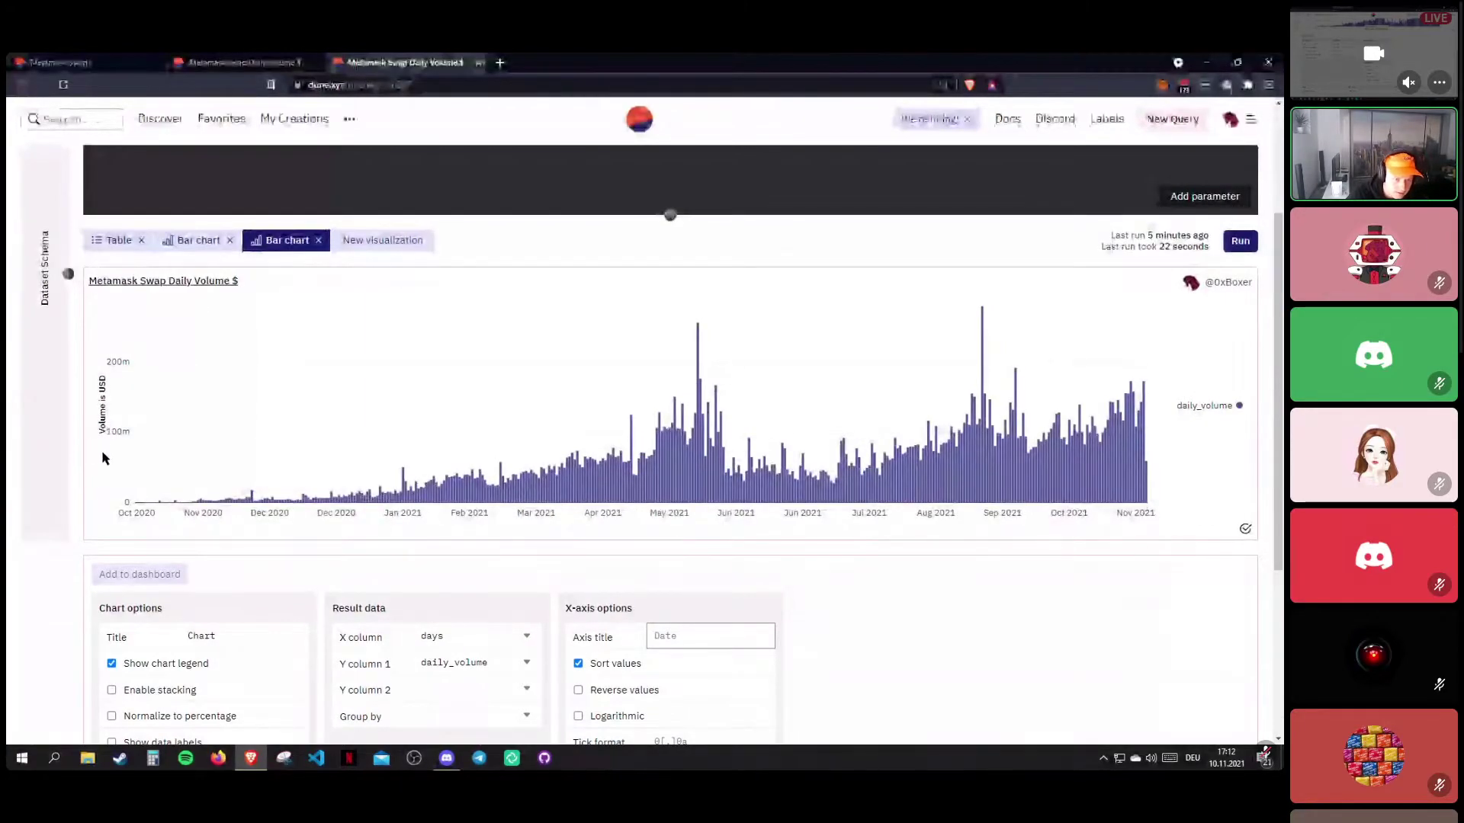
Delete the 'Volume is USD' title from the y-axis.
scroll(386, 516, down, 4)
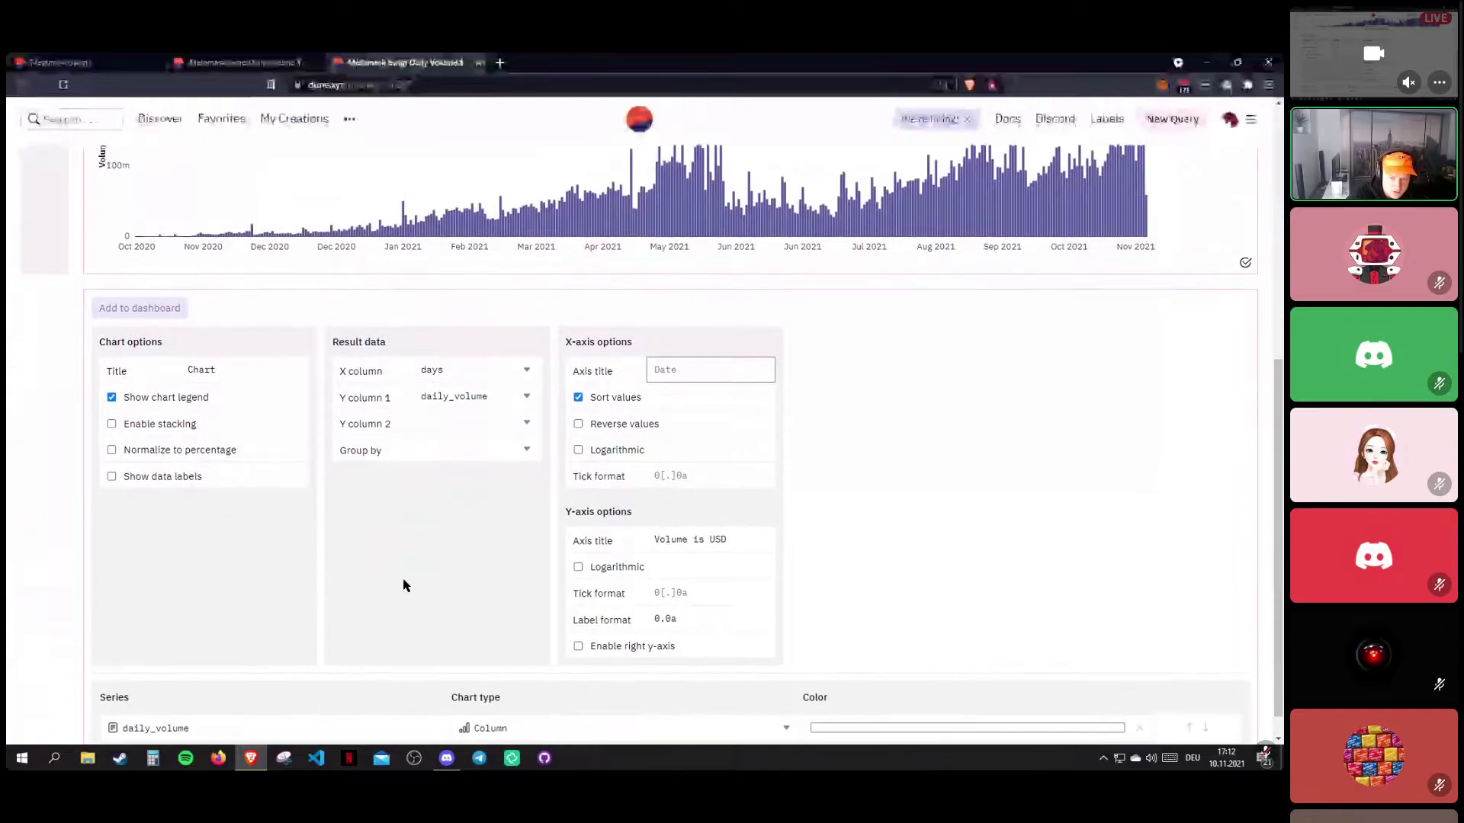
click(706, 599)
scroll(255, 371, up, 2)
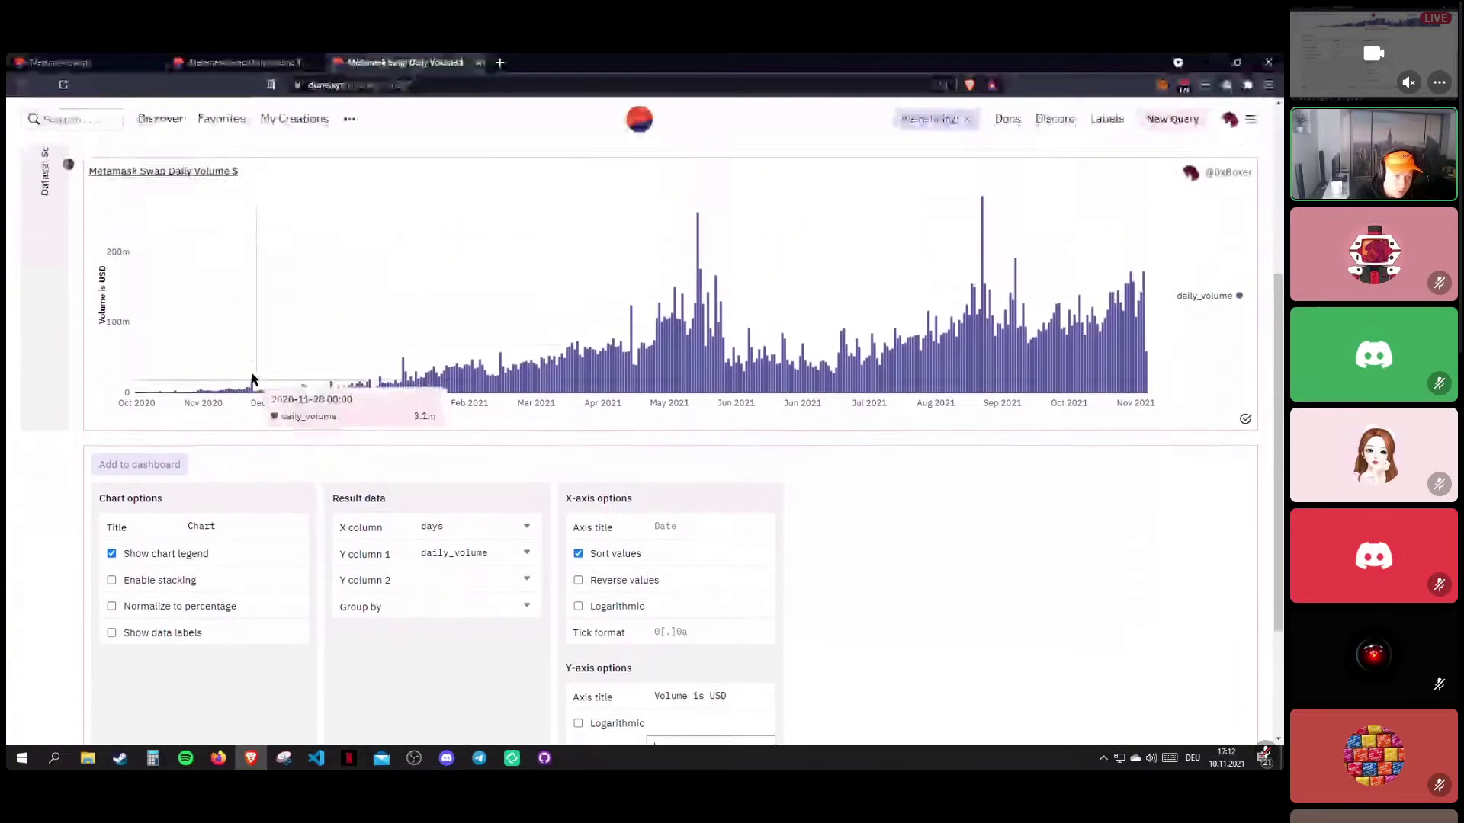
scroll(350, 461, down, 2)
drag(739, 541, 568, 546)
key(BackSpace)
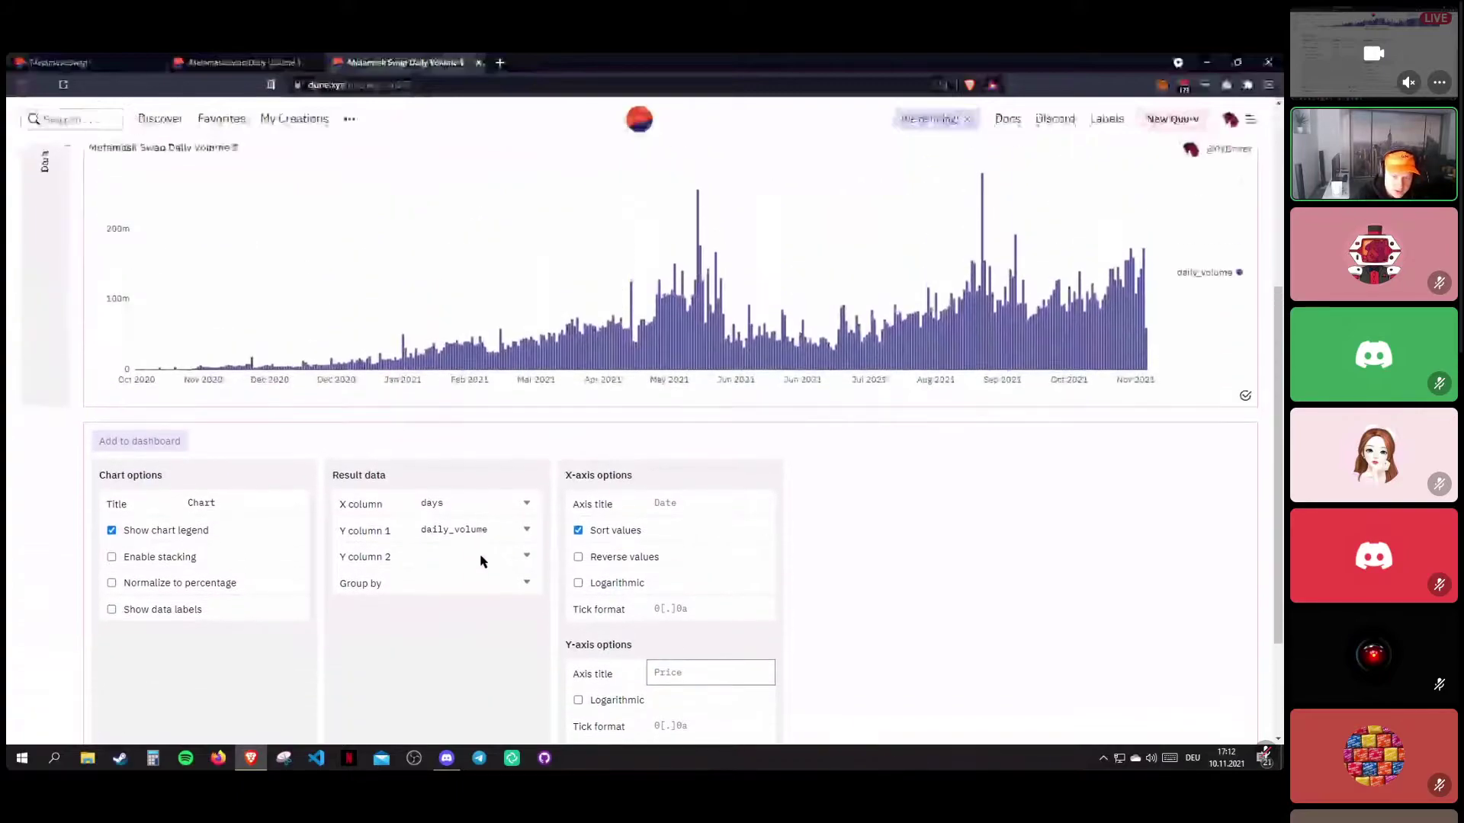
scroll(244, 477, up, 2)
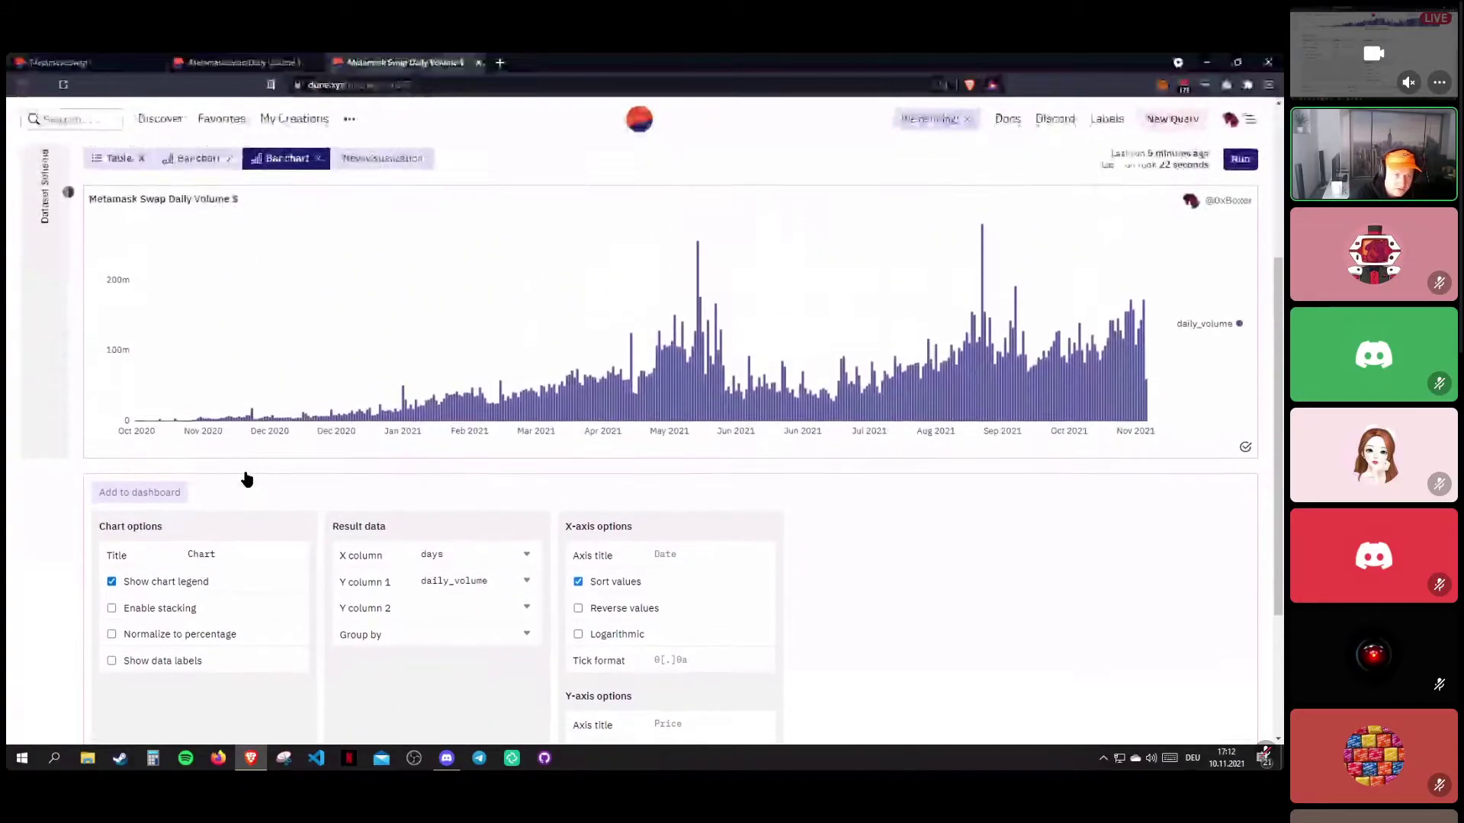
drag(105, 371, 133, 375)
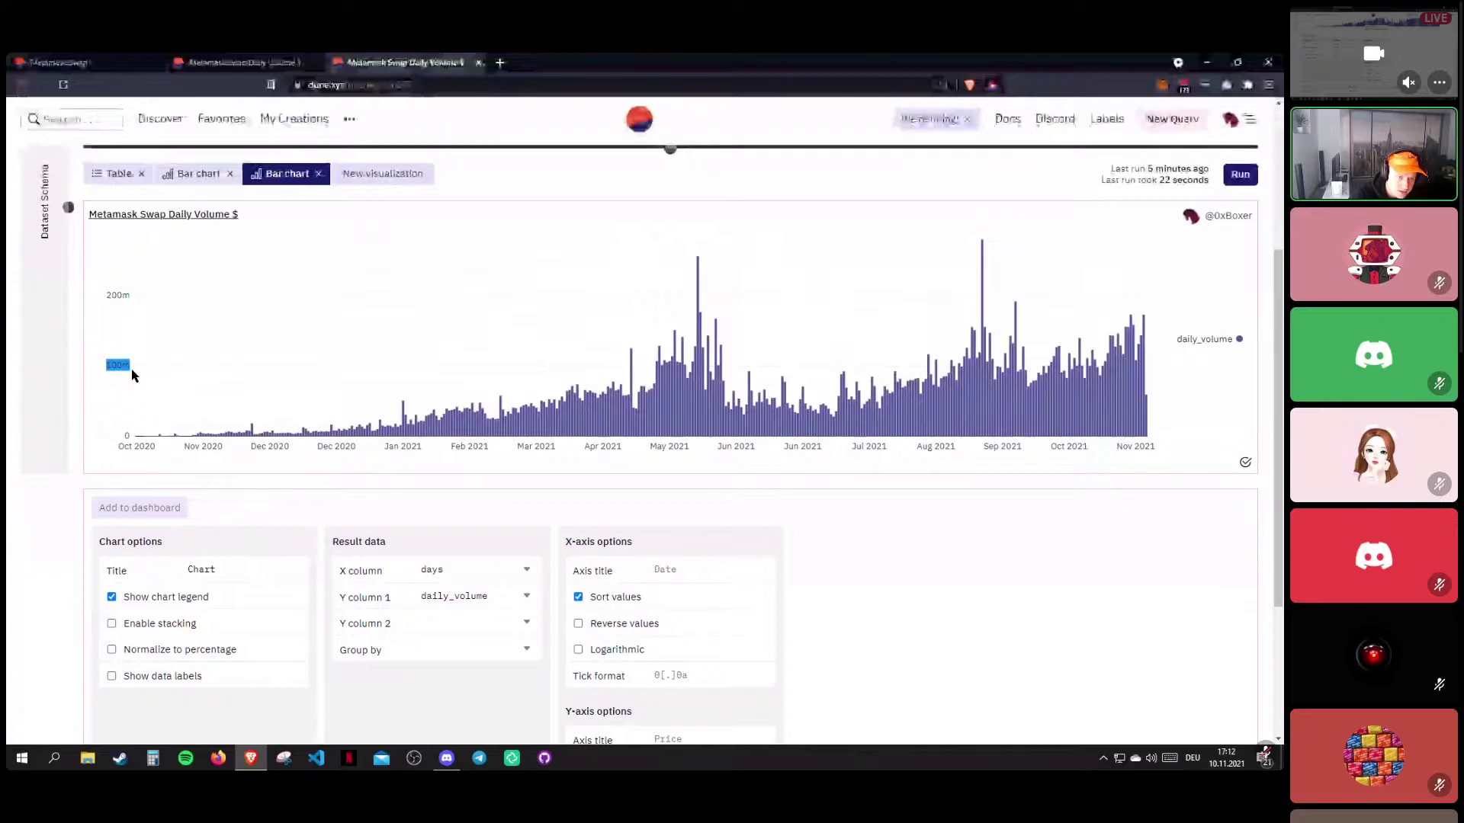
drag(107, 296, 134, 295)
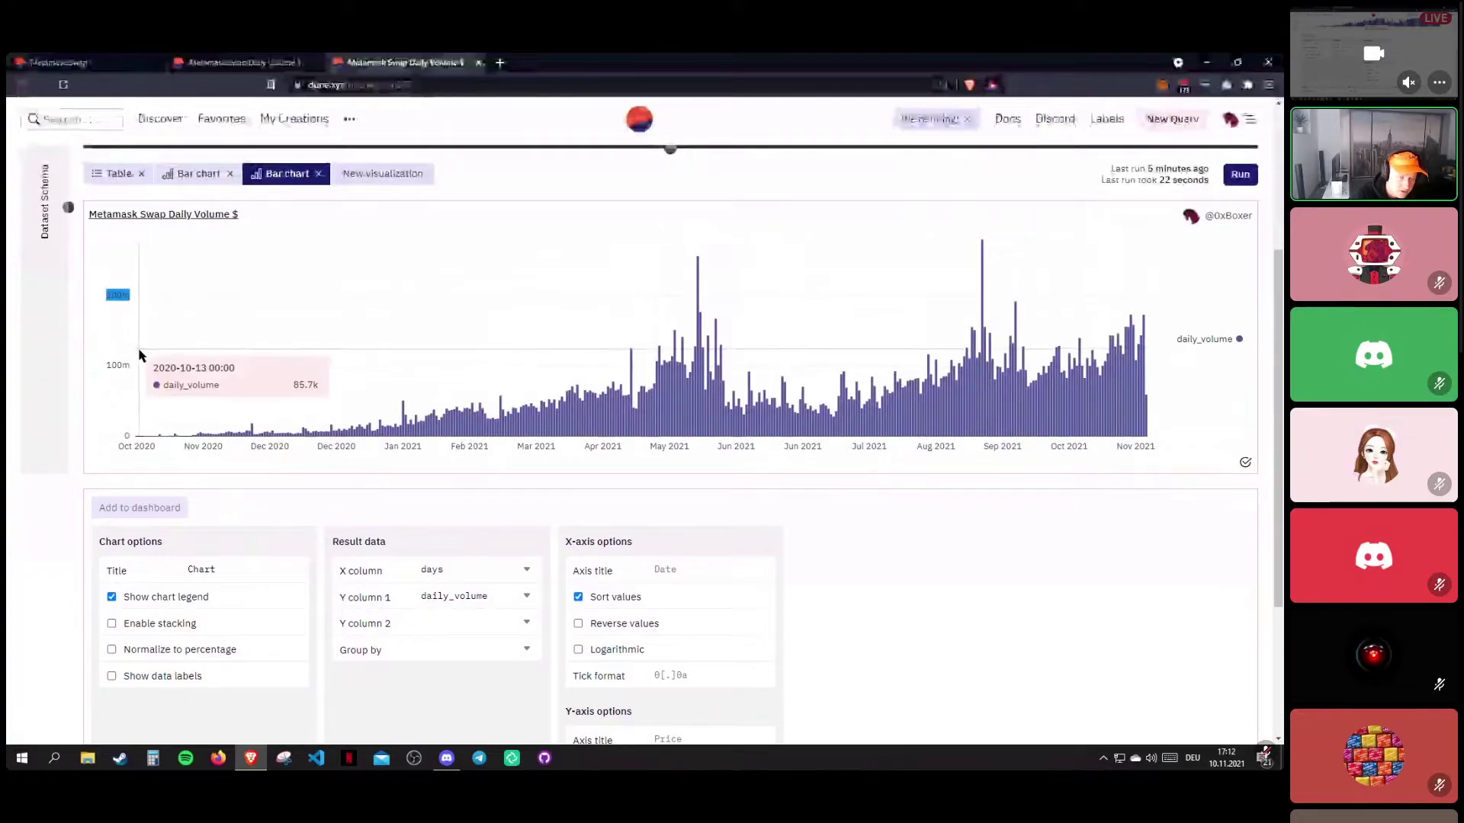
scroll(539, 516, down, 3)
click(672, 598)
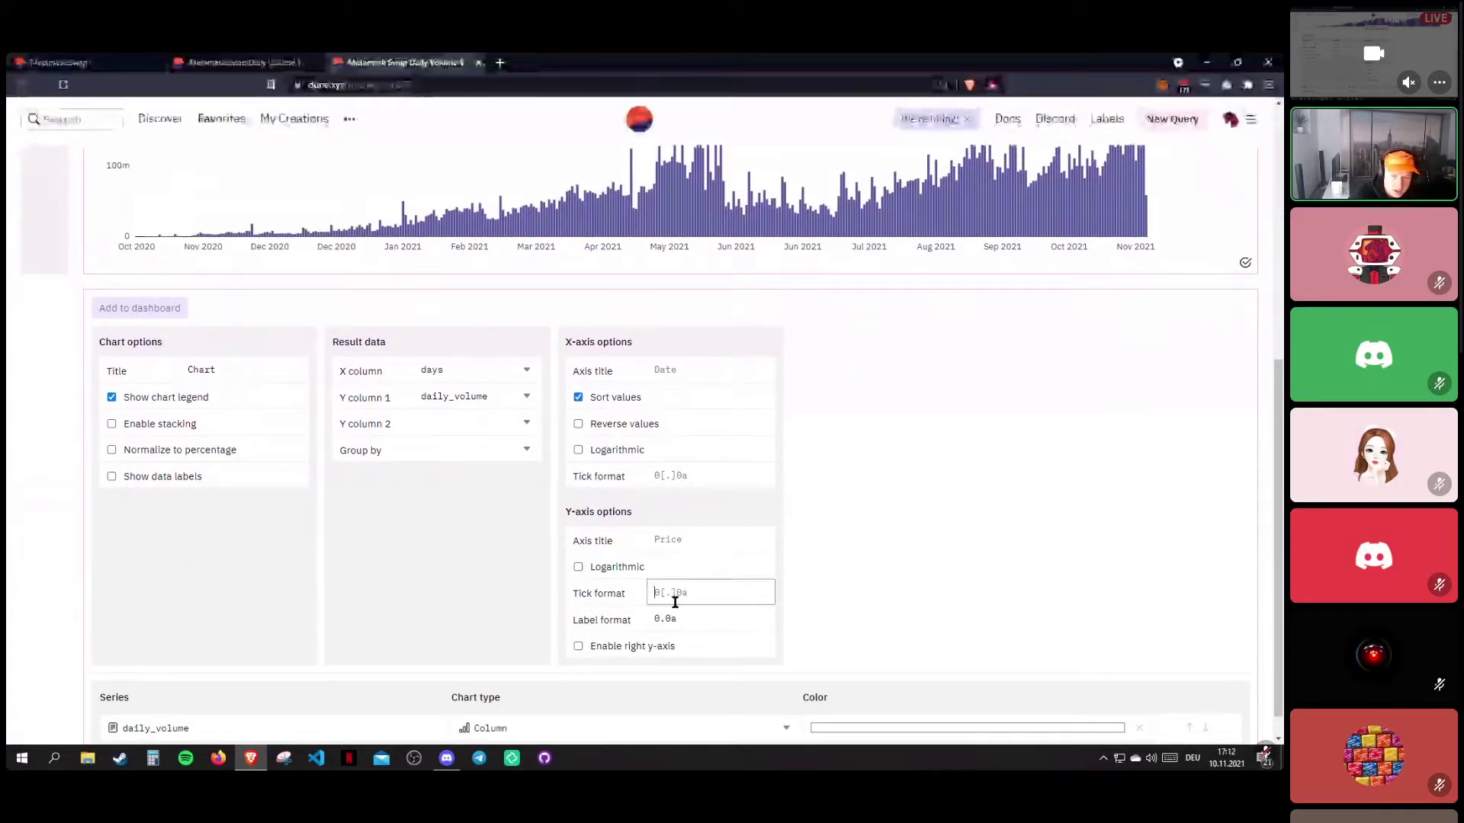
text($)
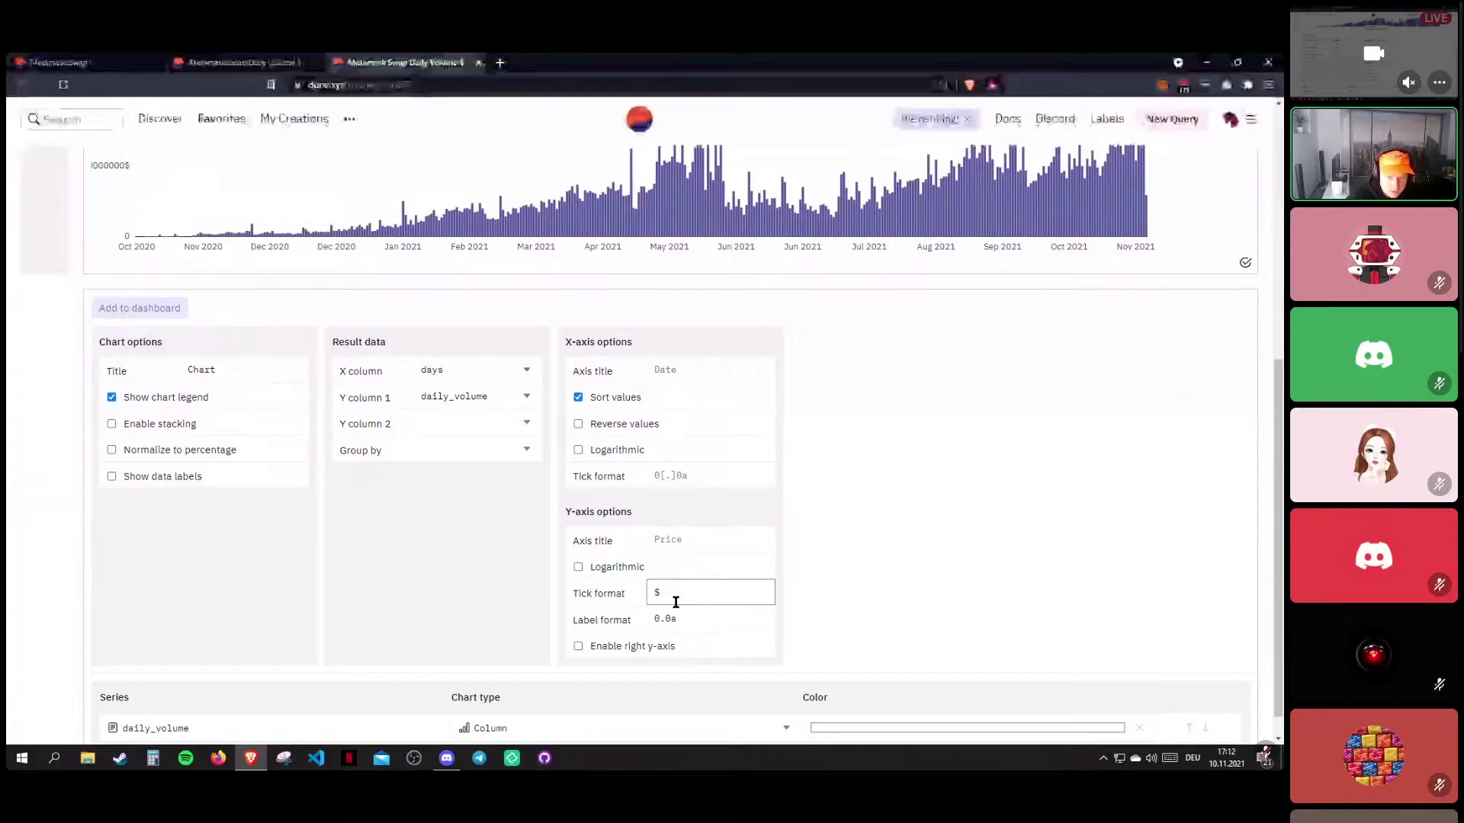
key(BackSpace)
text(0)
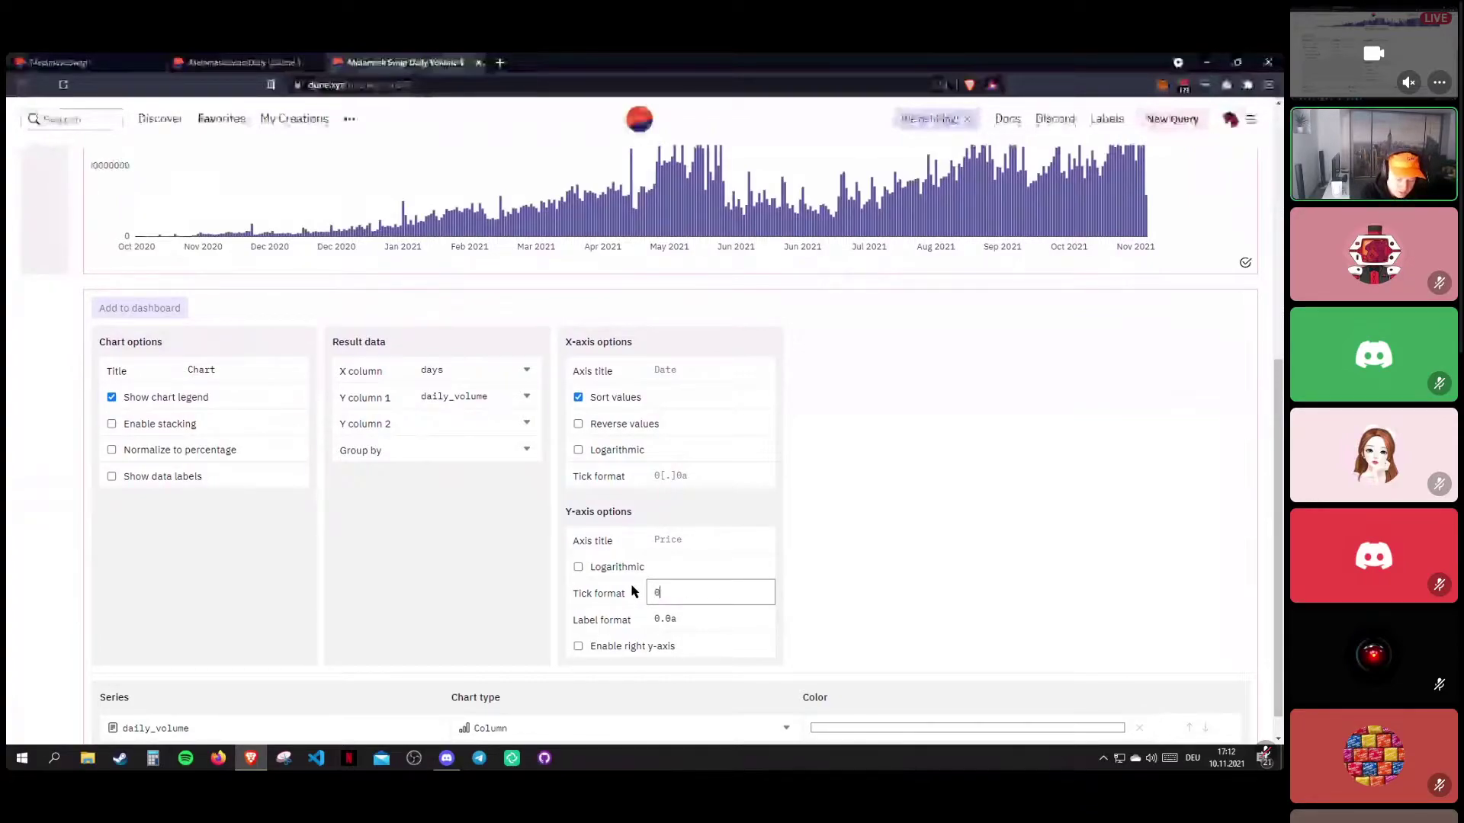
text(.0a)
scroll(405, 461, up, 3)
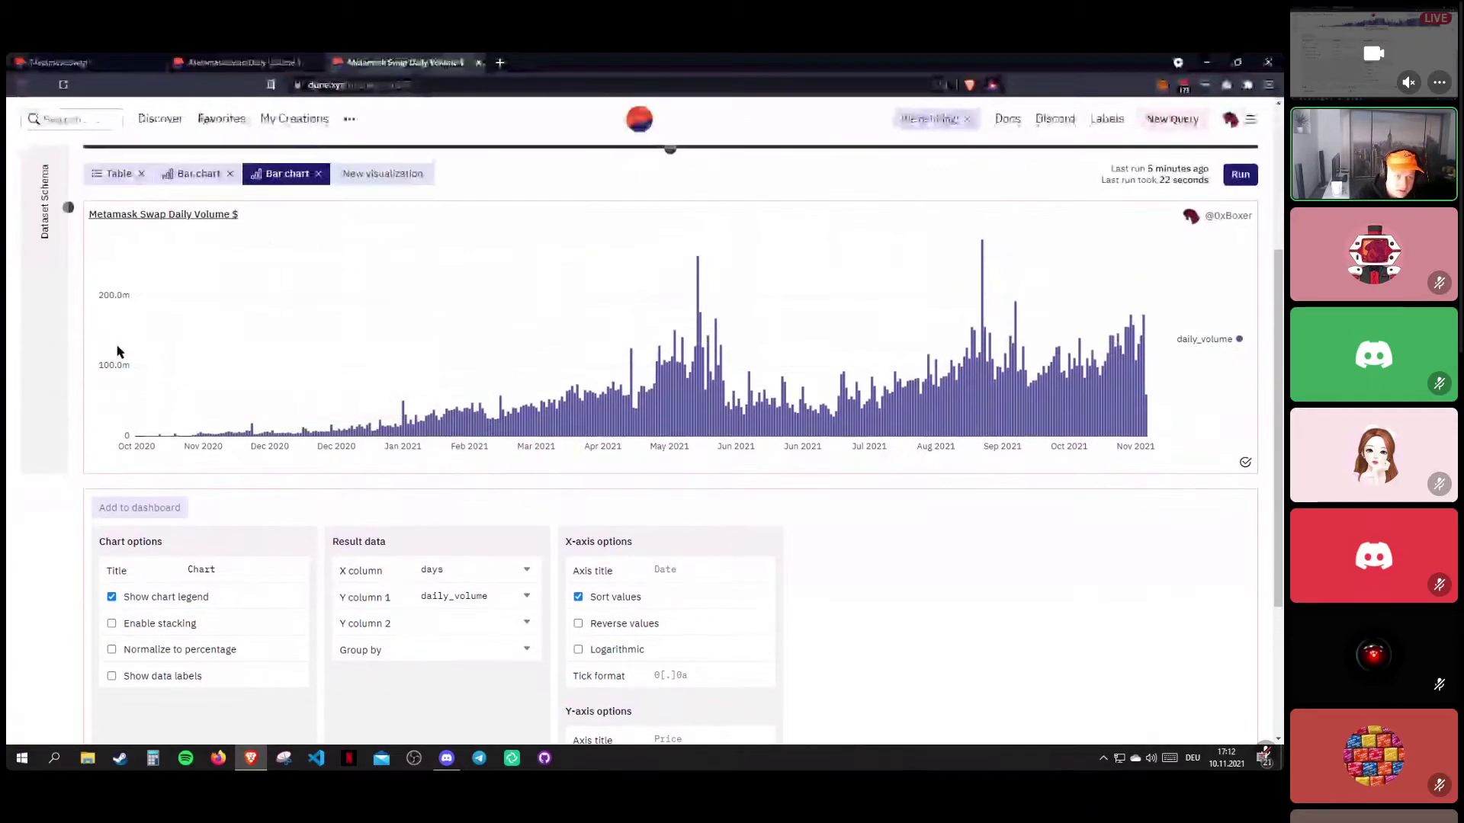
double_click(112, 365)
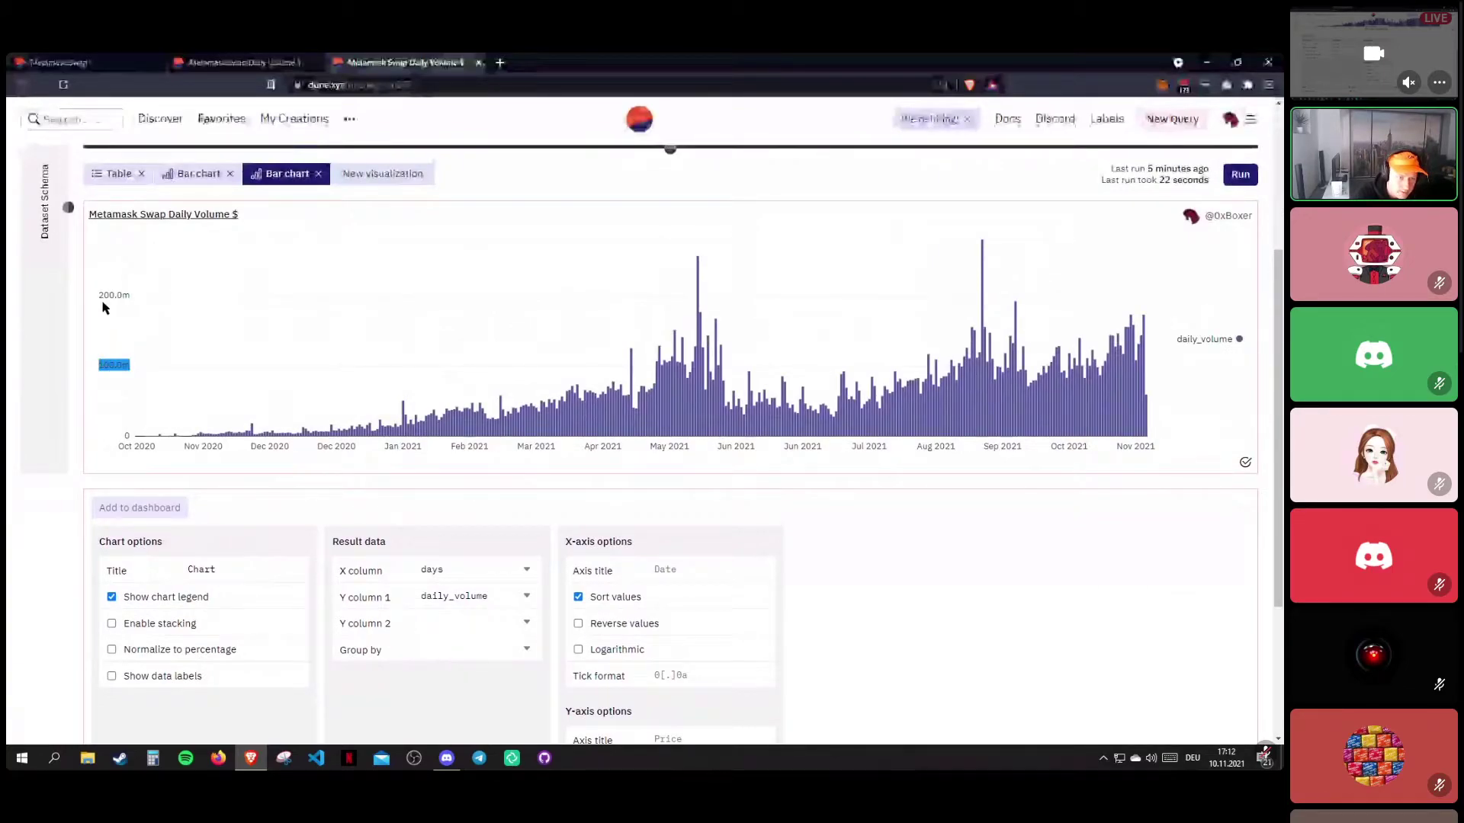
double_click(110, 297)
click(124, 318)
double_click(109, 364)
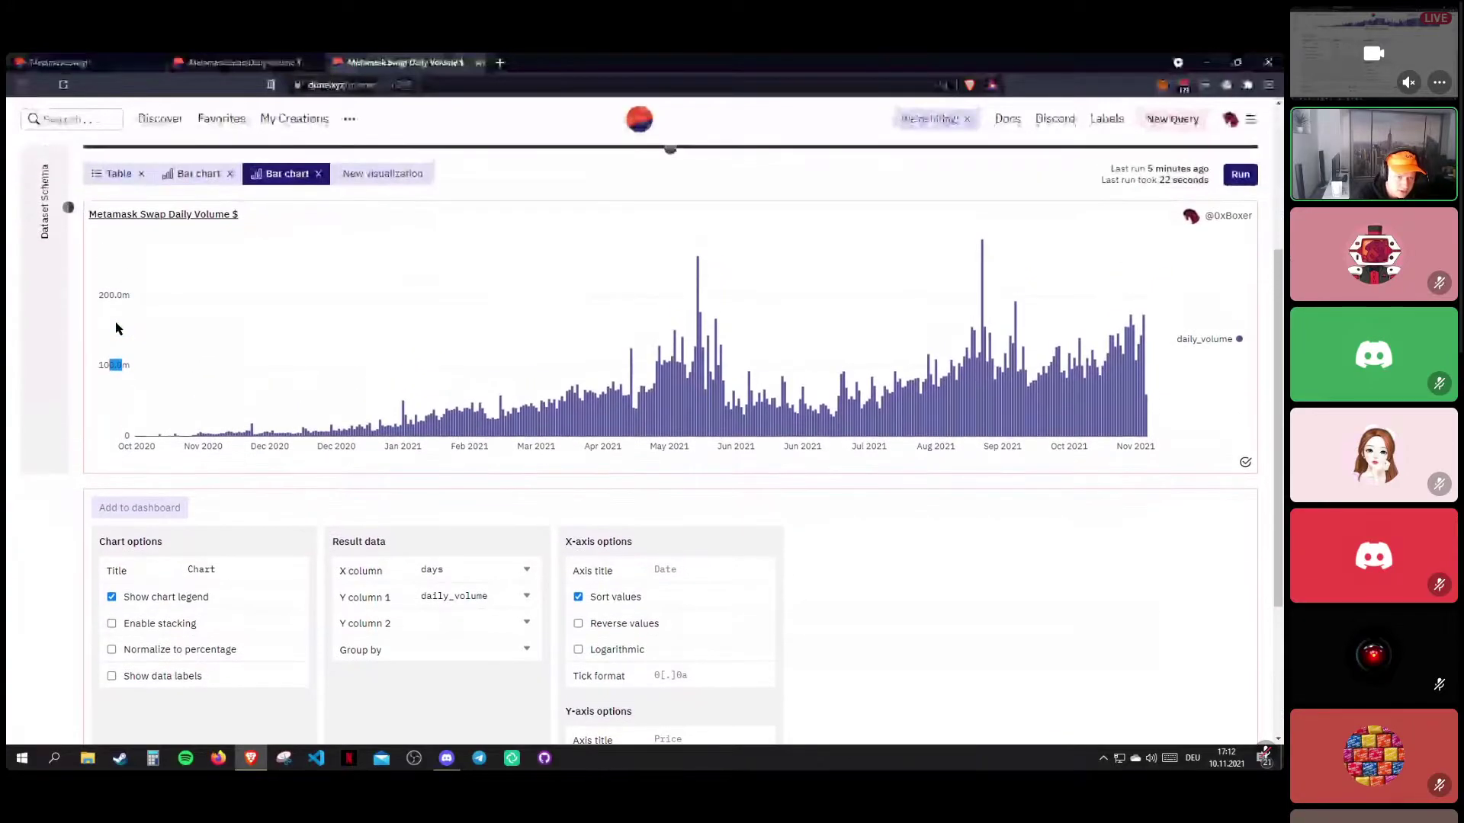
scroll(116, 328, down, 3)
click(688, 591)
key(BackSpace)
key(BackSpace)
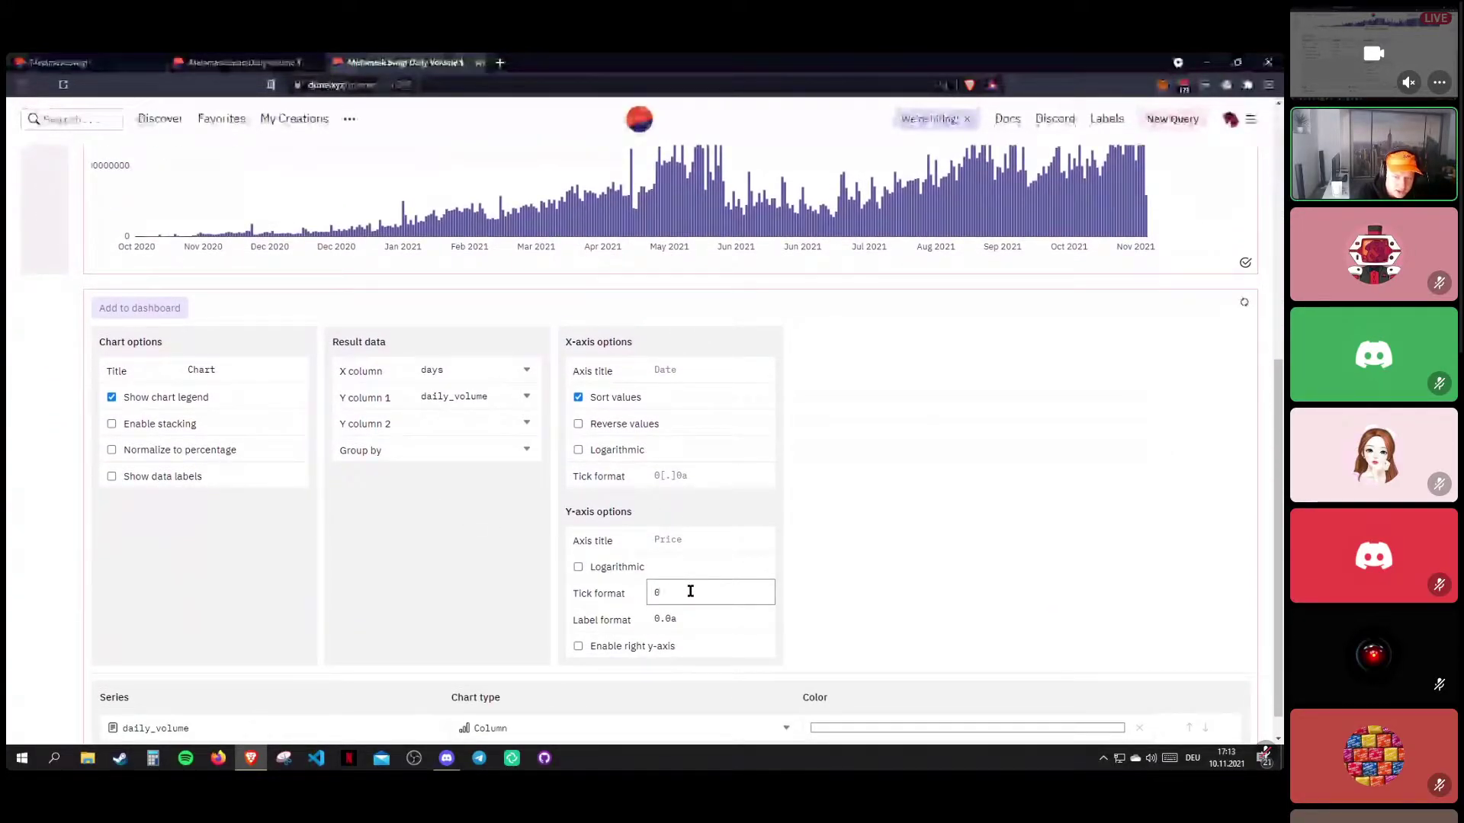
scroll(270, 413, up, 1)
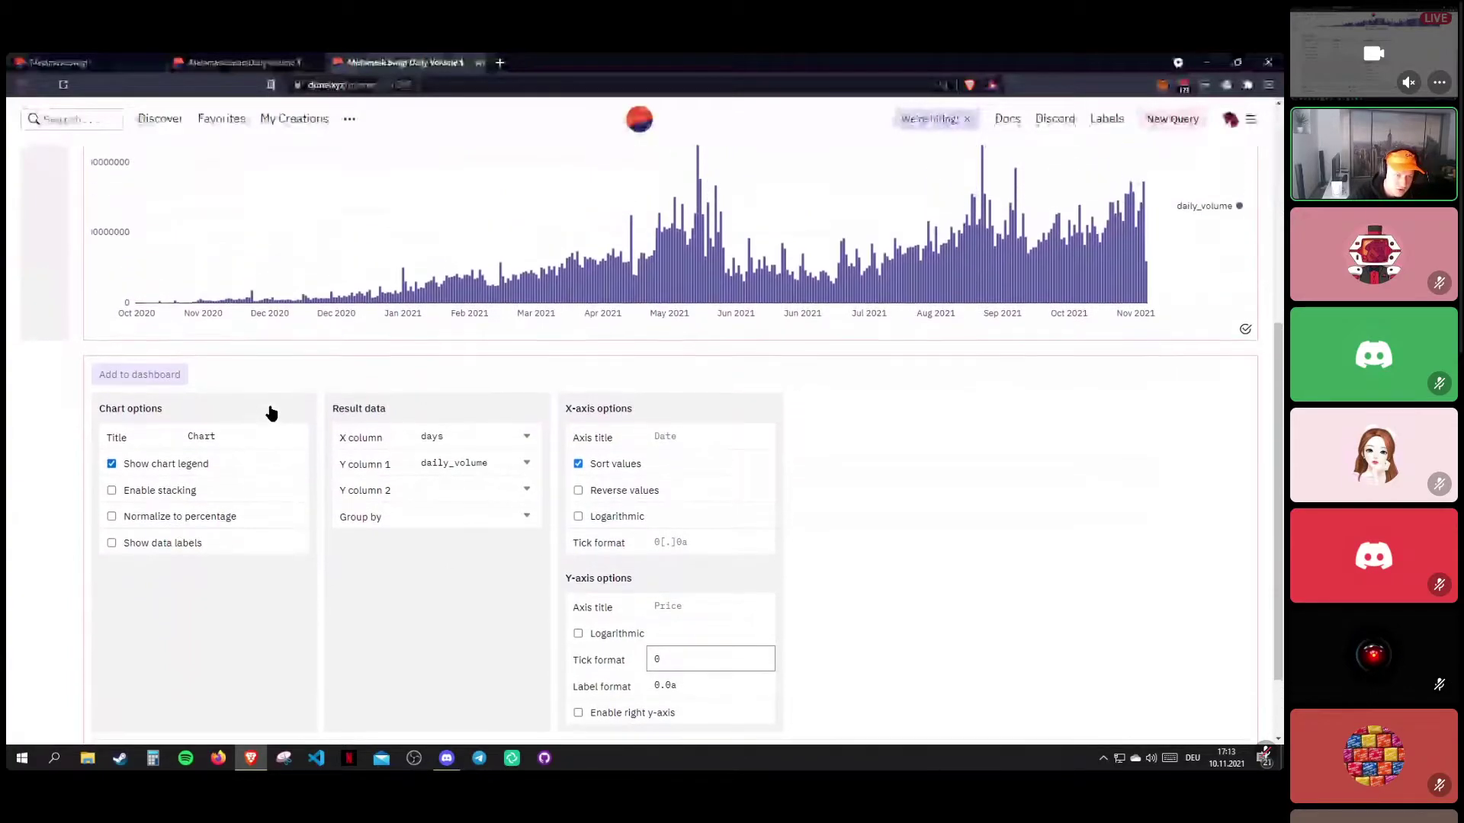
scroll(271, 412, up, 1)
drag(114, 298, 109, 298)
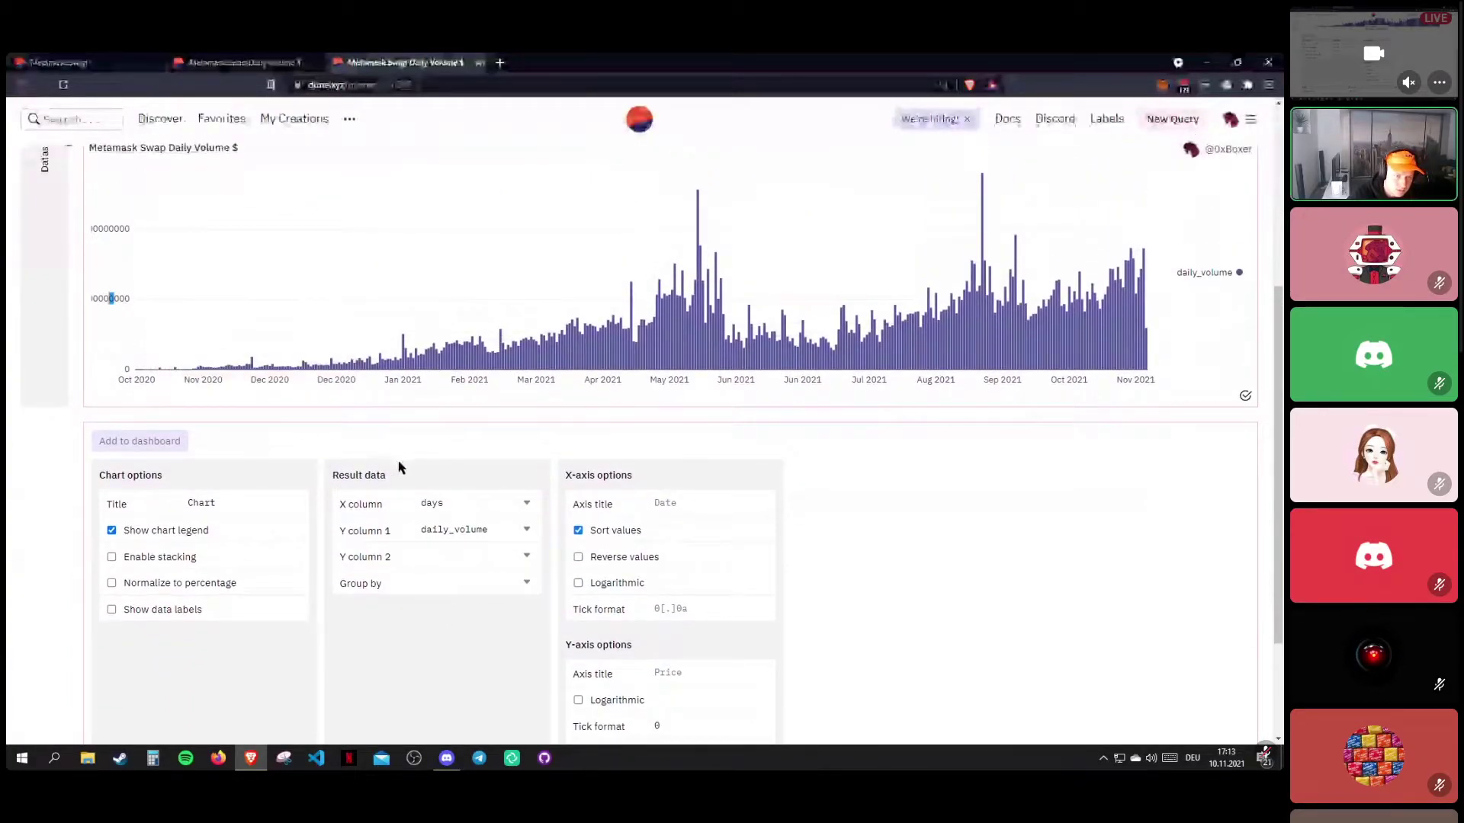
scroll(390, 464, down, 1)
click(688, 659)
key(BackSpace)
key(BackSpace)
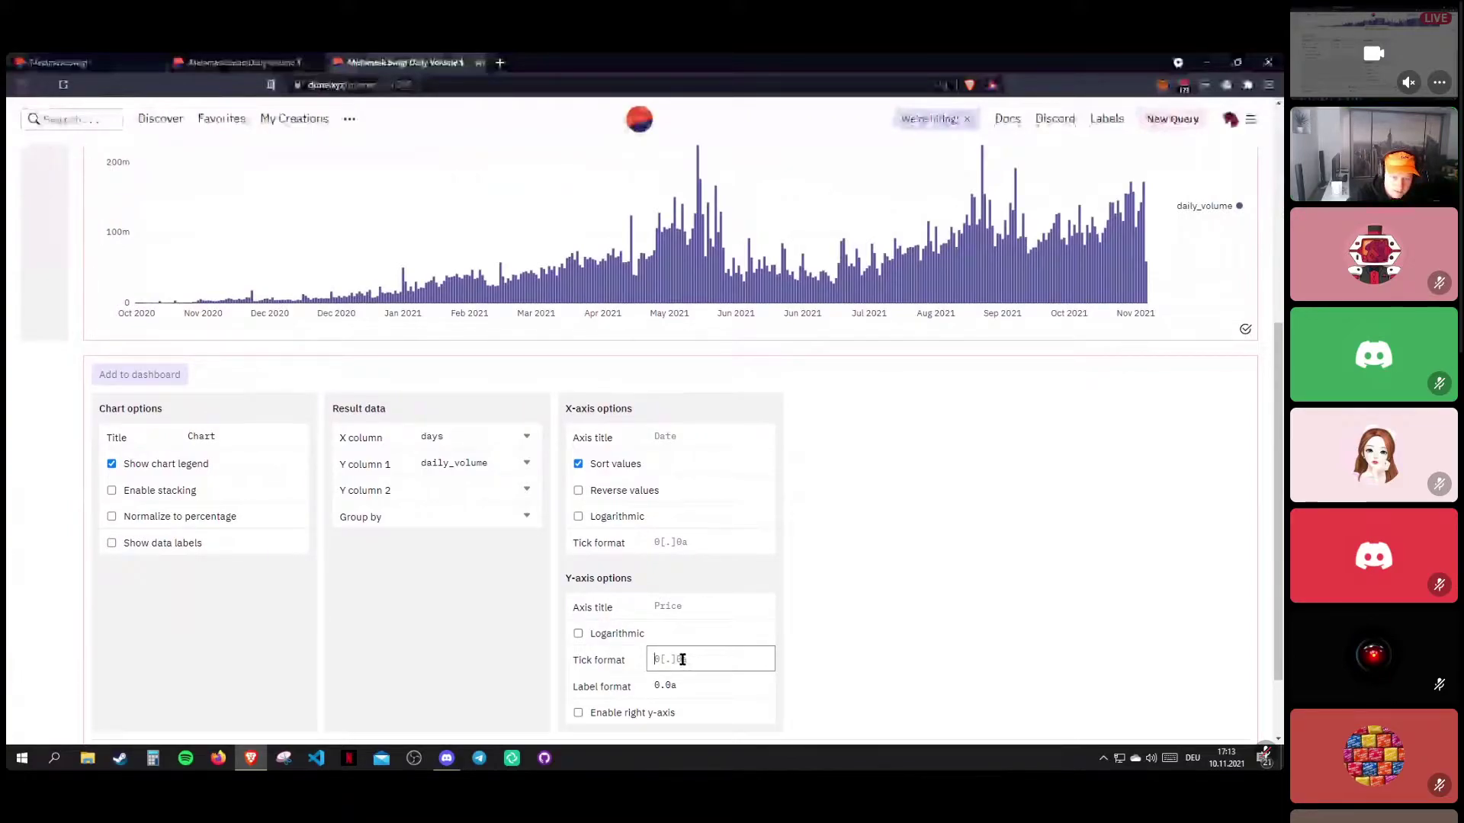
Set the y-axis tick format to $0.0a.
scroll(225, 575, up, 2)
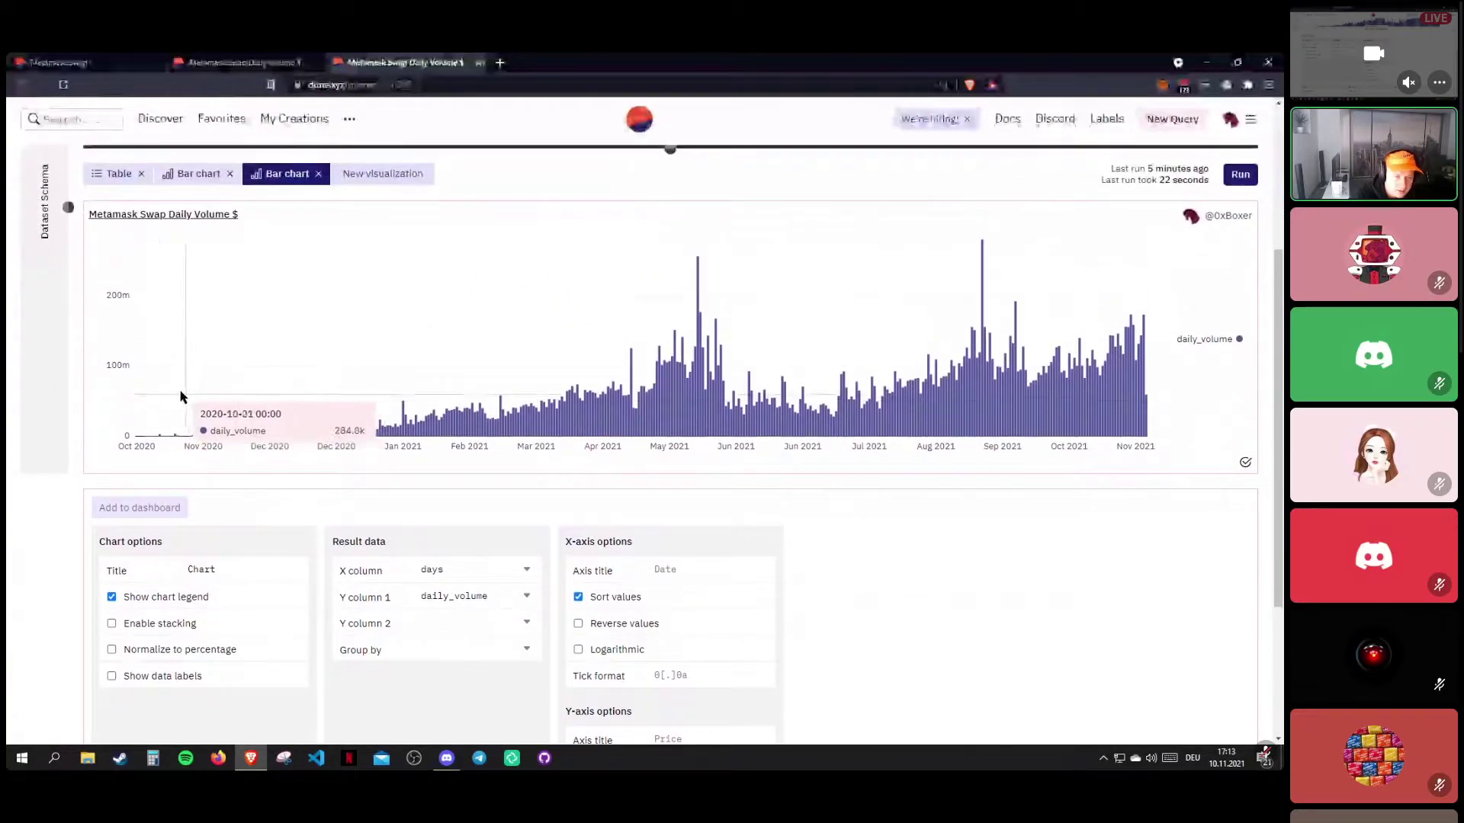
double_click(118, 364)
scroll(639, 614, down, 2)
click(677, 657)
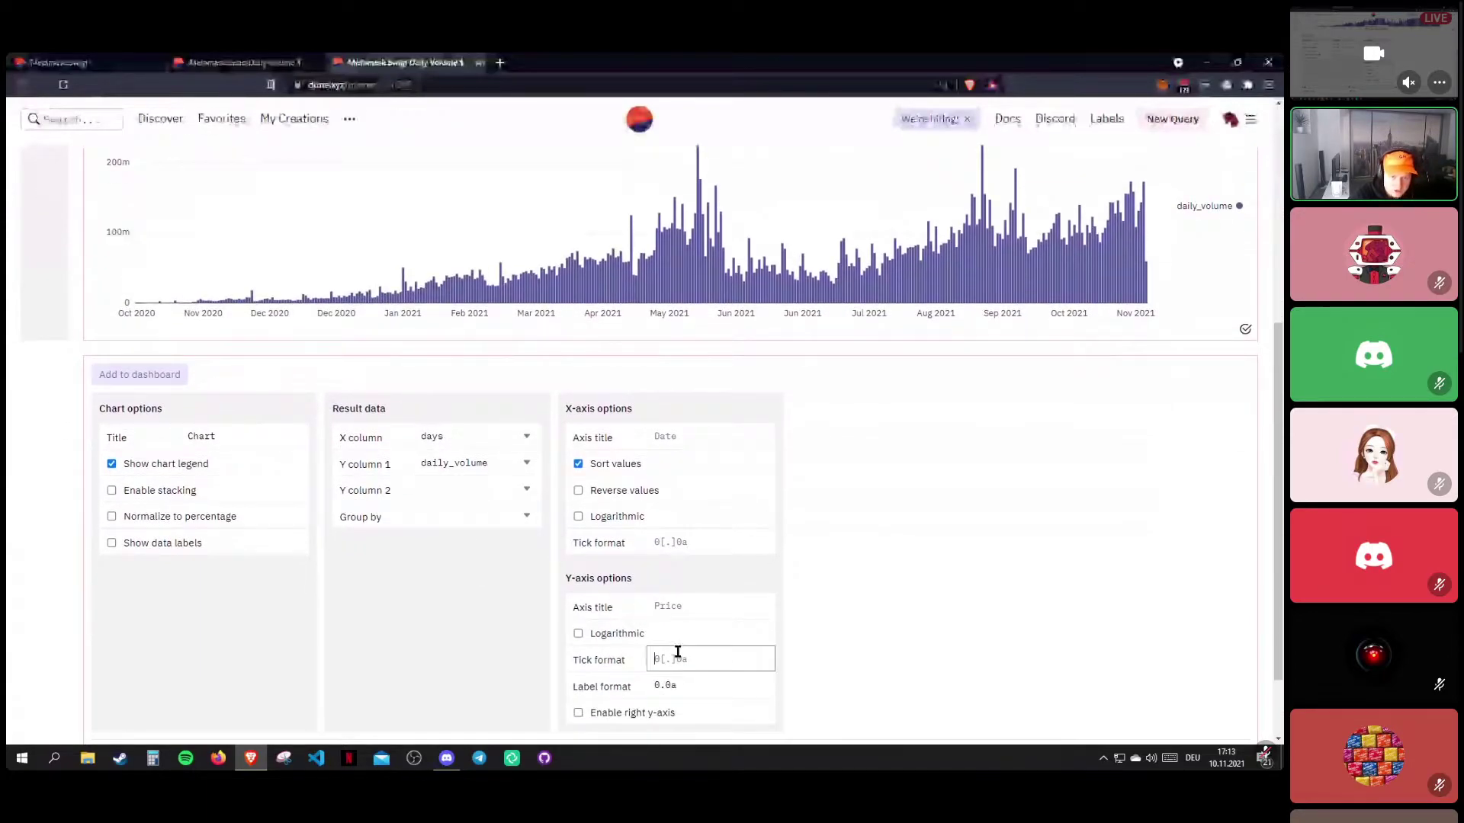
text($)
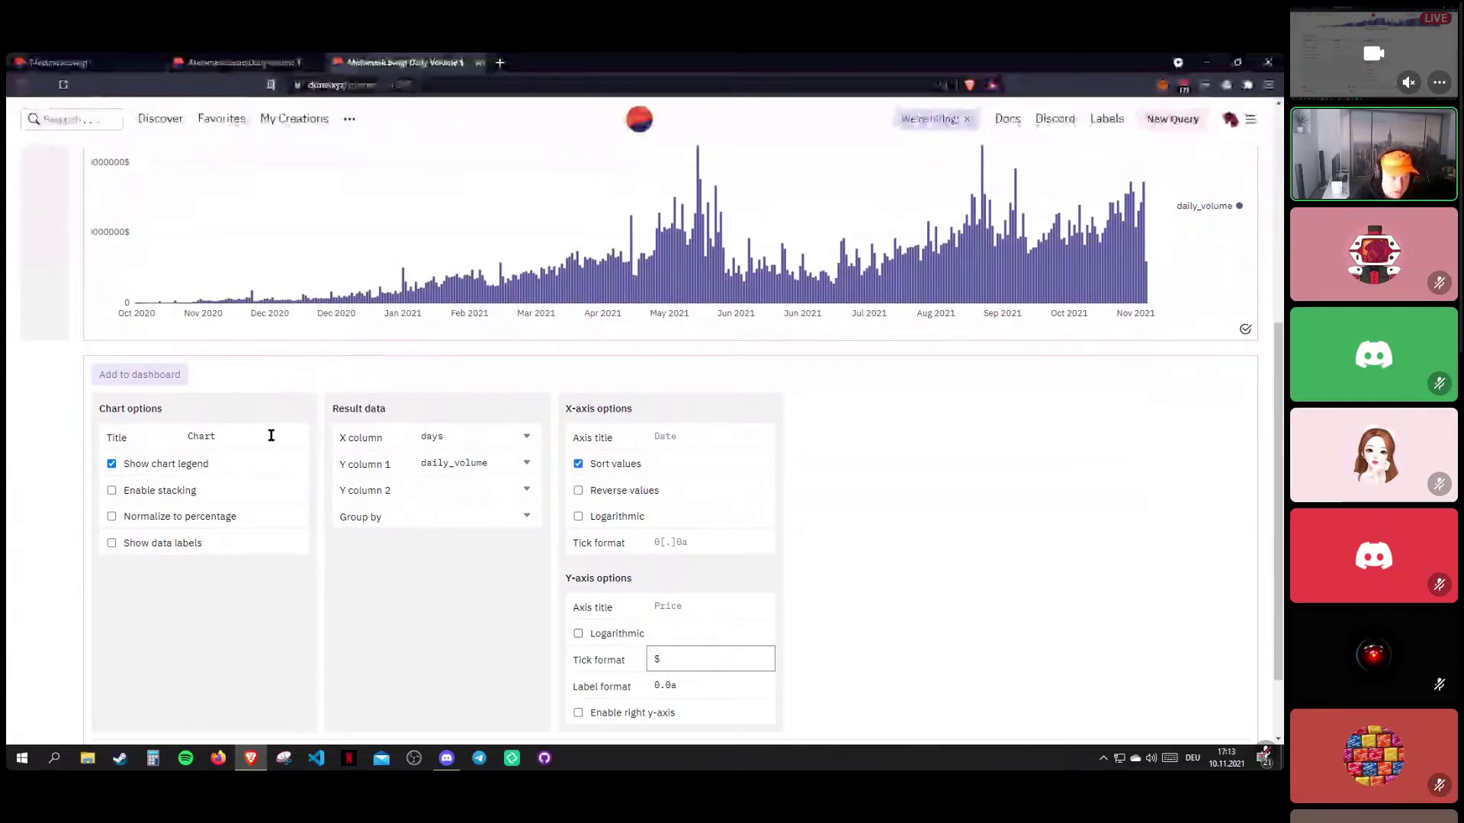
text(0.0a)
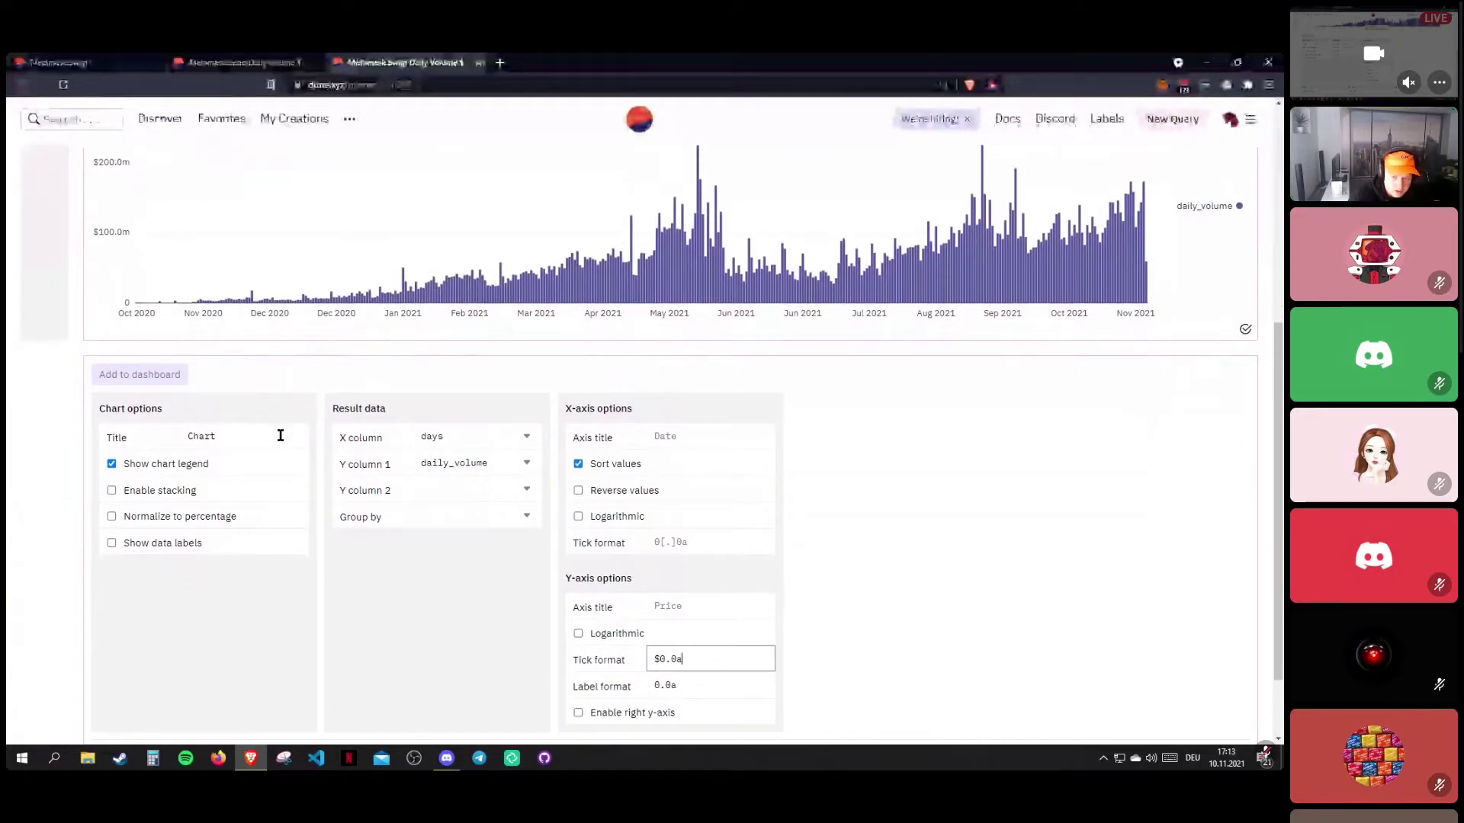
scroll(187, 302, up, 1)
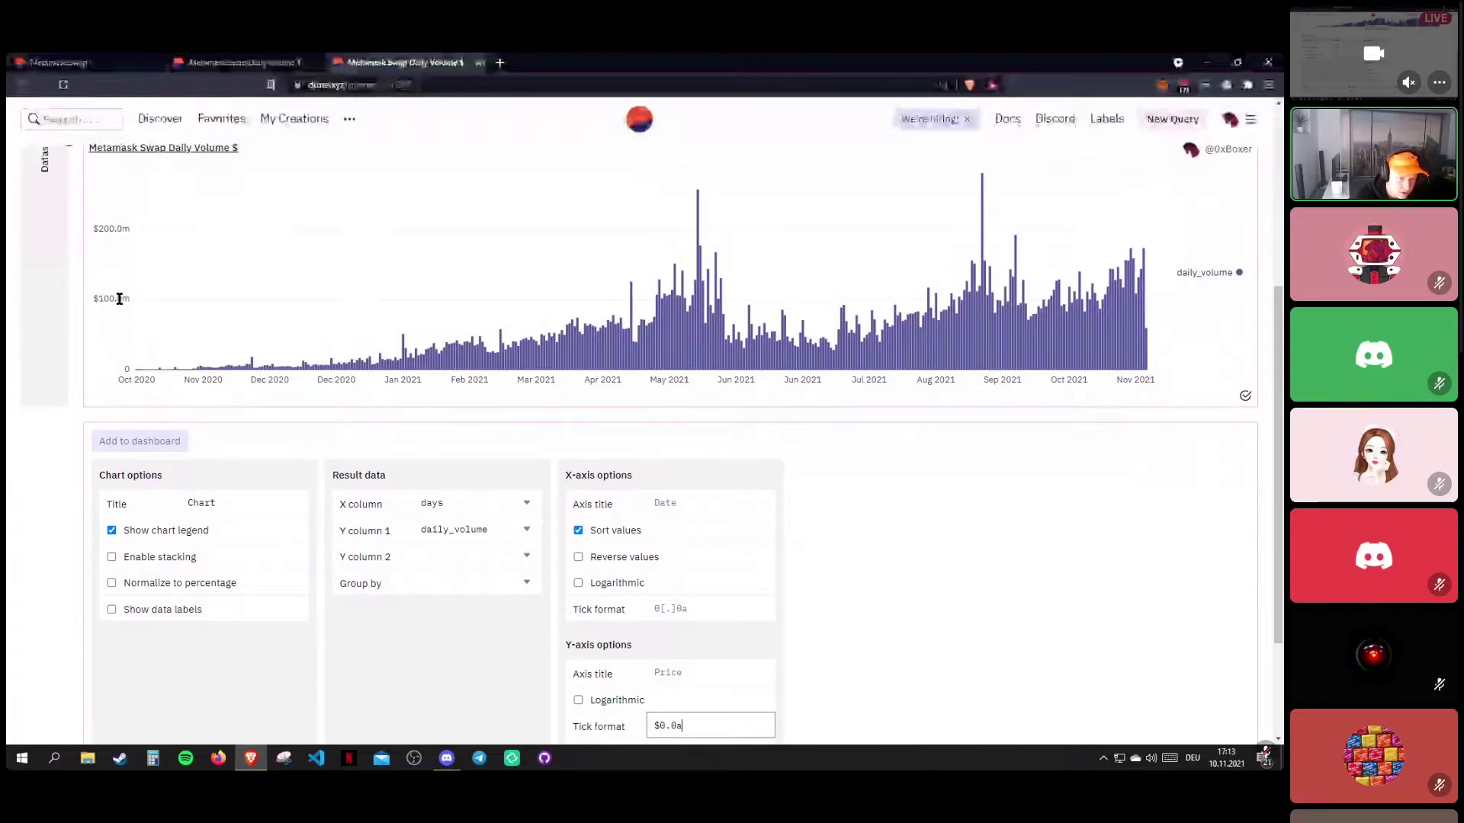
scroll(125, 318, down, 1)
scroll(121, 307, up, 1)
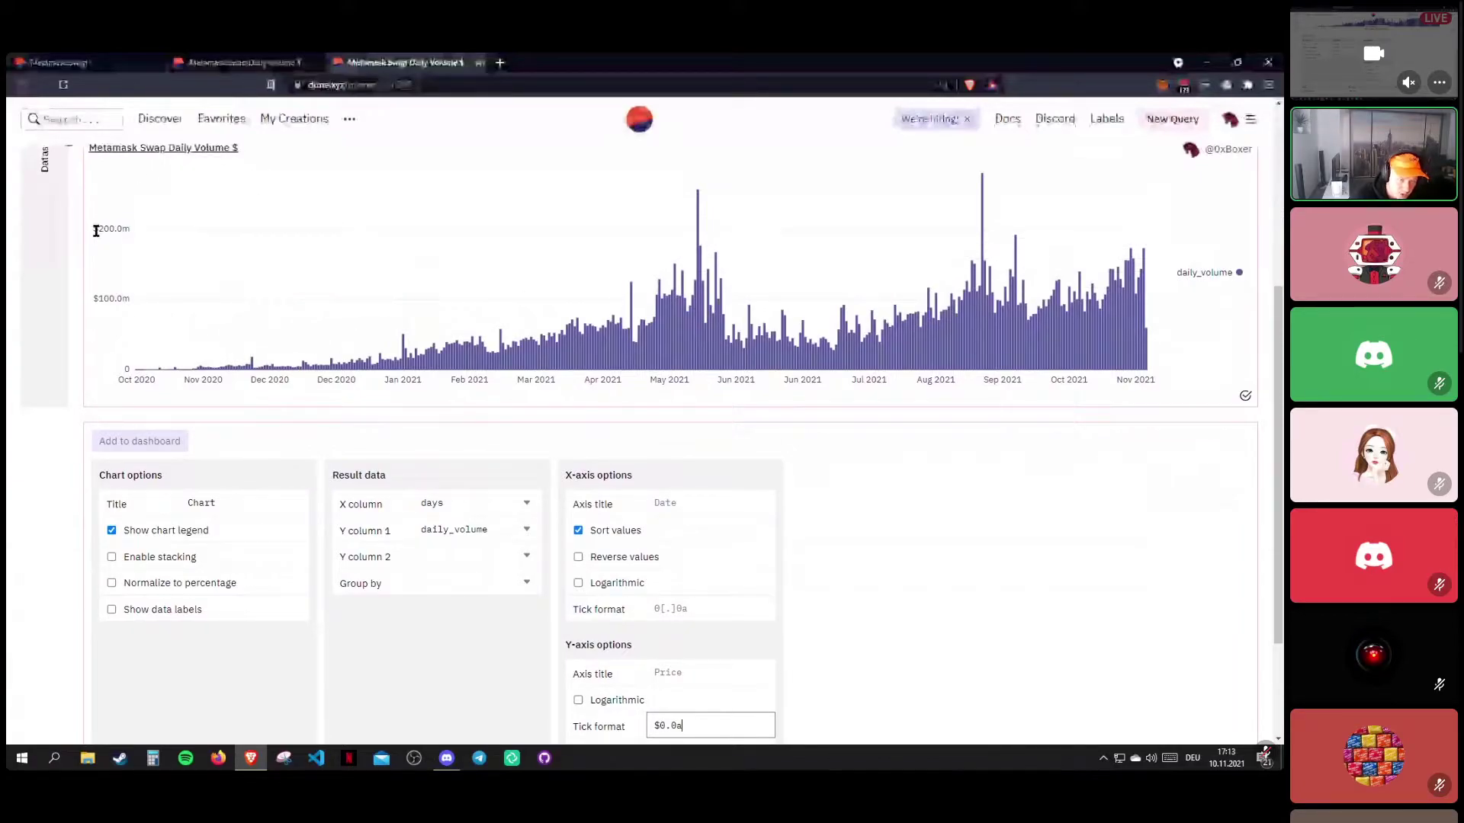
scroll(151, 339, down, 2)
Drop the decimal so the tick format is $0a and ticks read $100m, $200m.
click(661, 593)
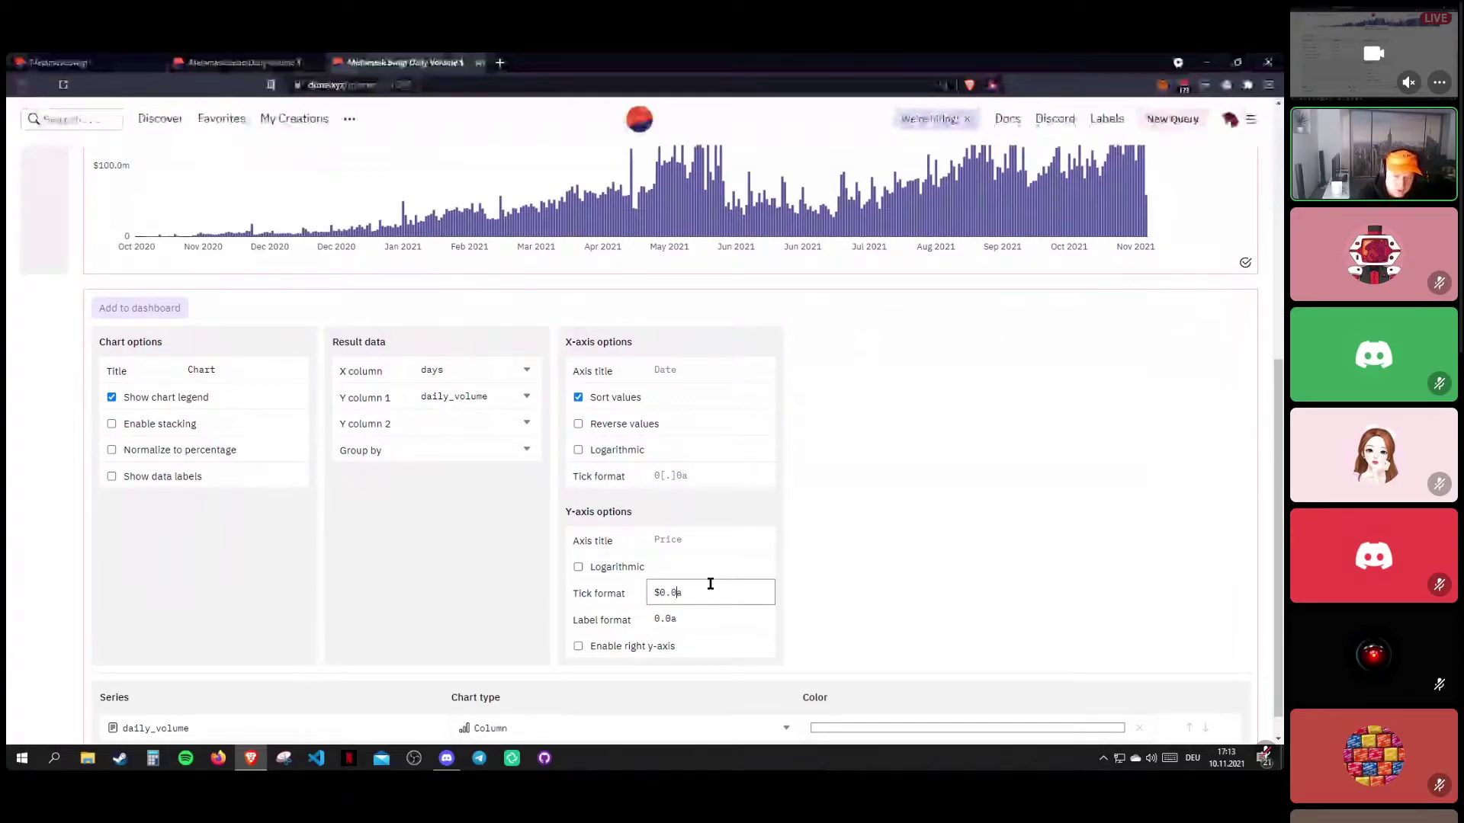
key(BackSpace)
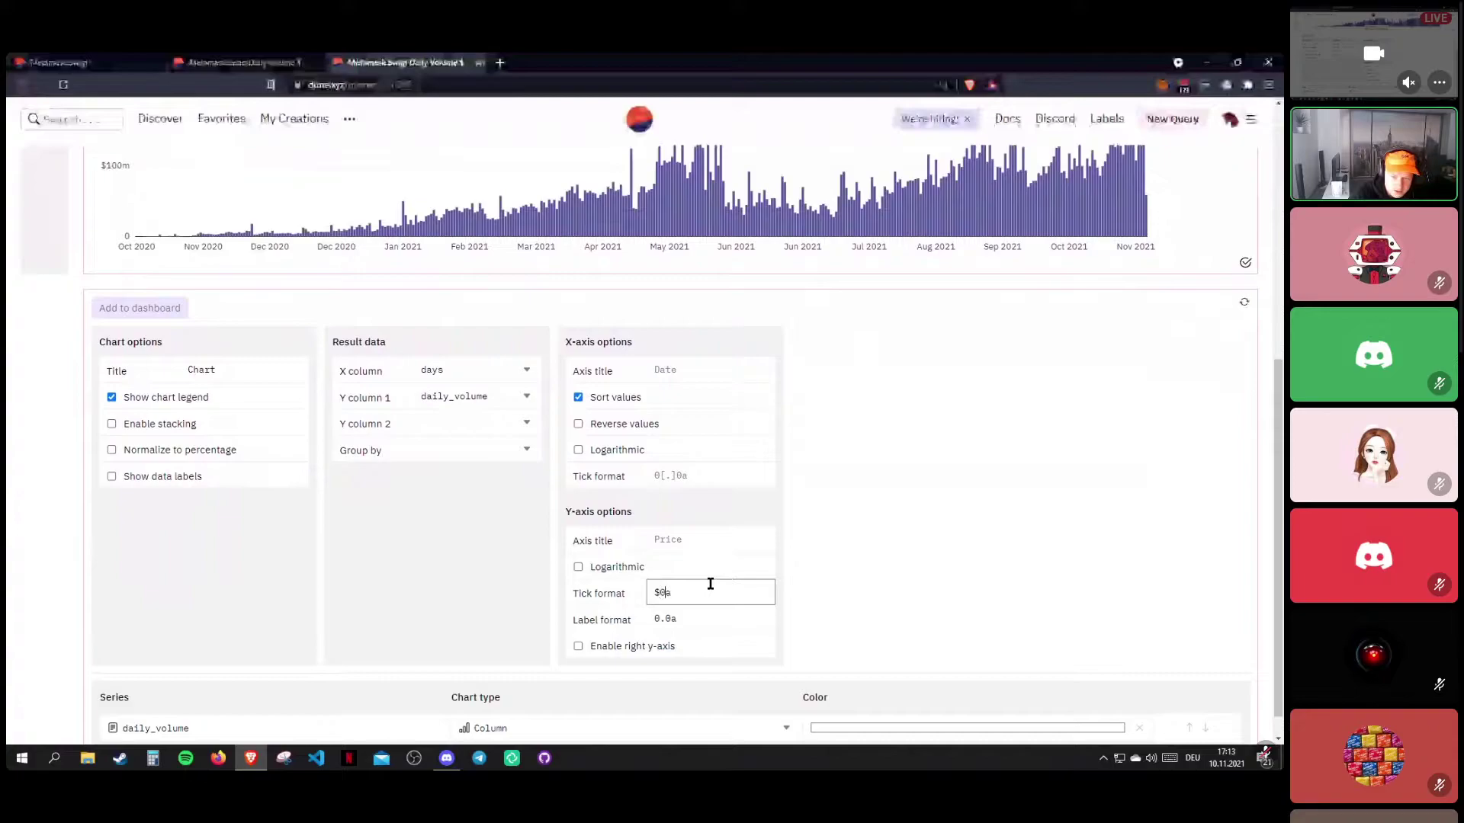
scroll(190, 405, up, 3)
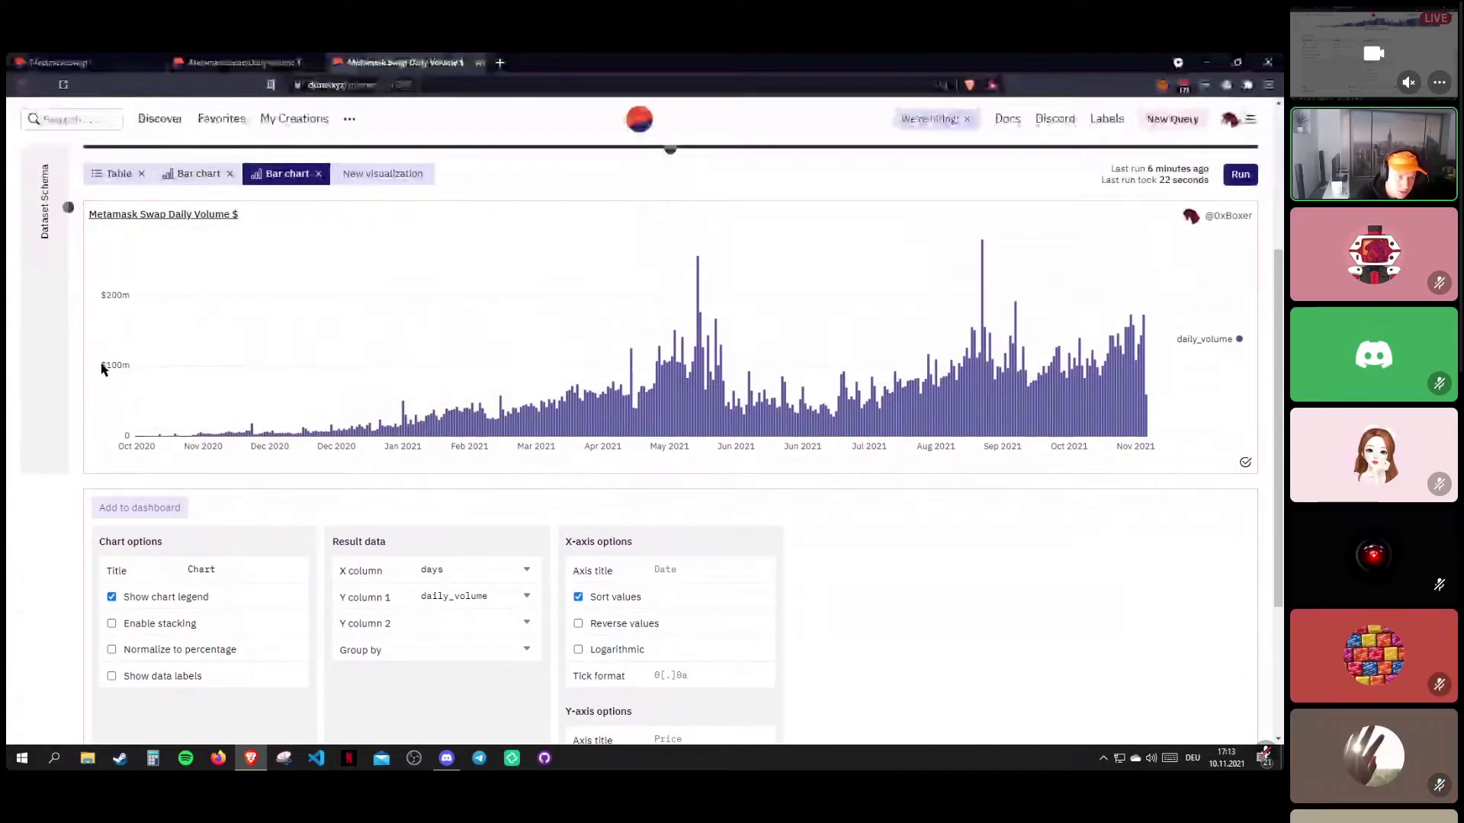
drag(102, 365, 121, 367)
click(652, 573)
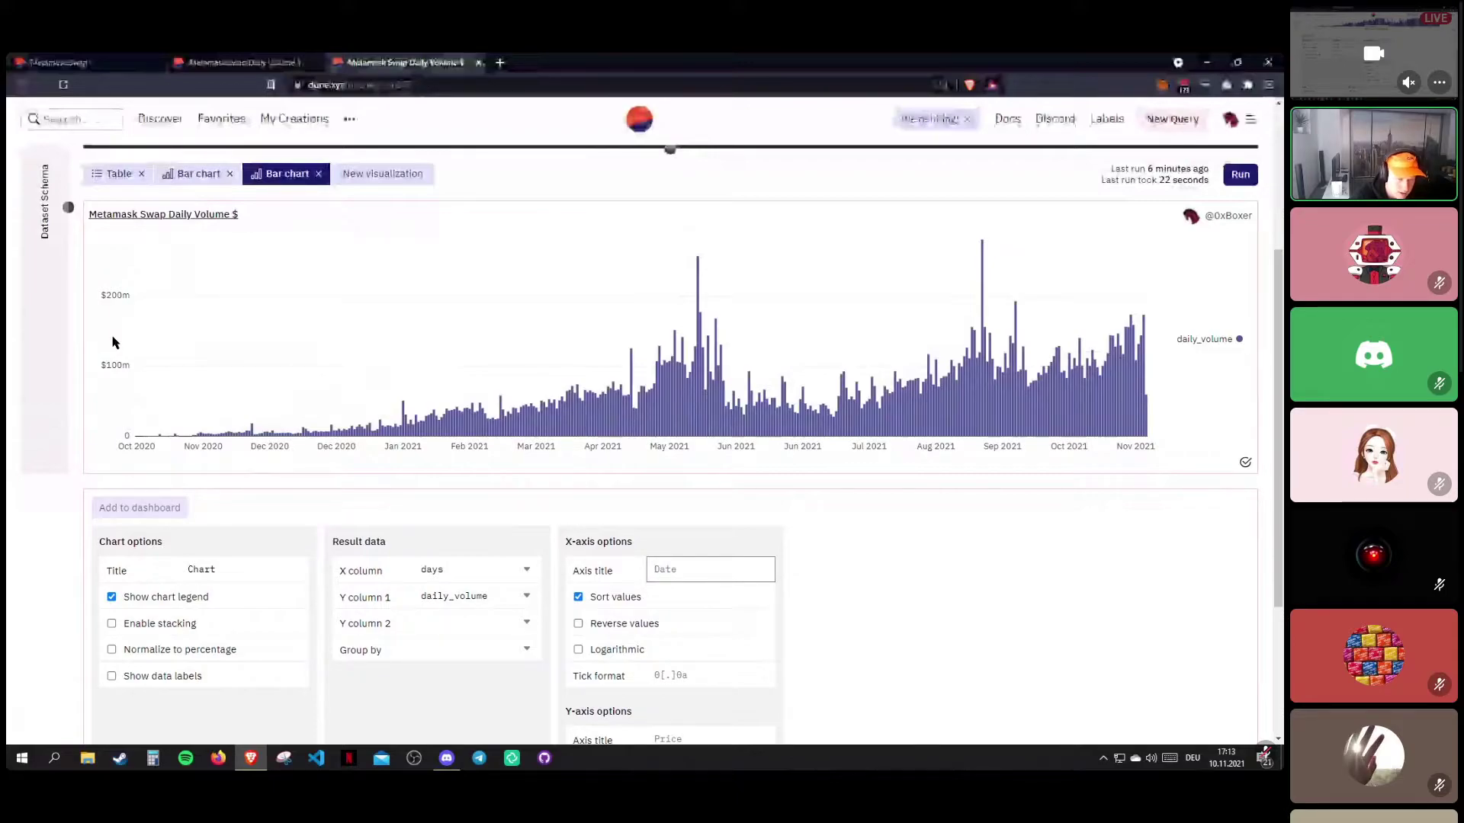
scroll(115, 343, down, 1)
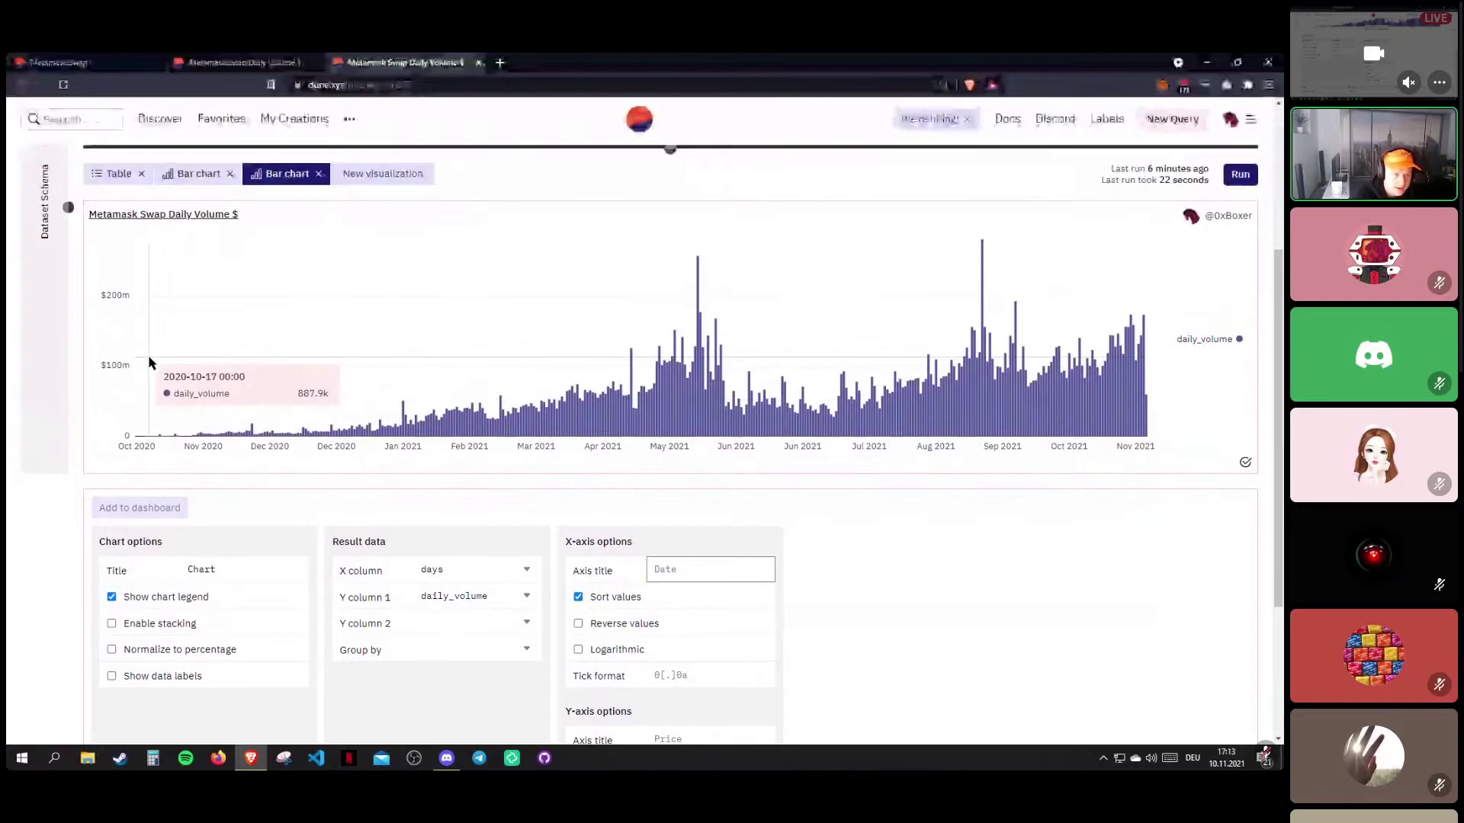
mouse_move(225, 357)
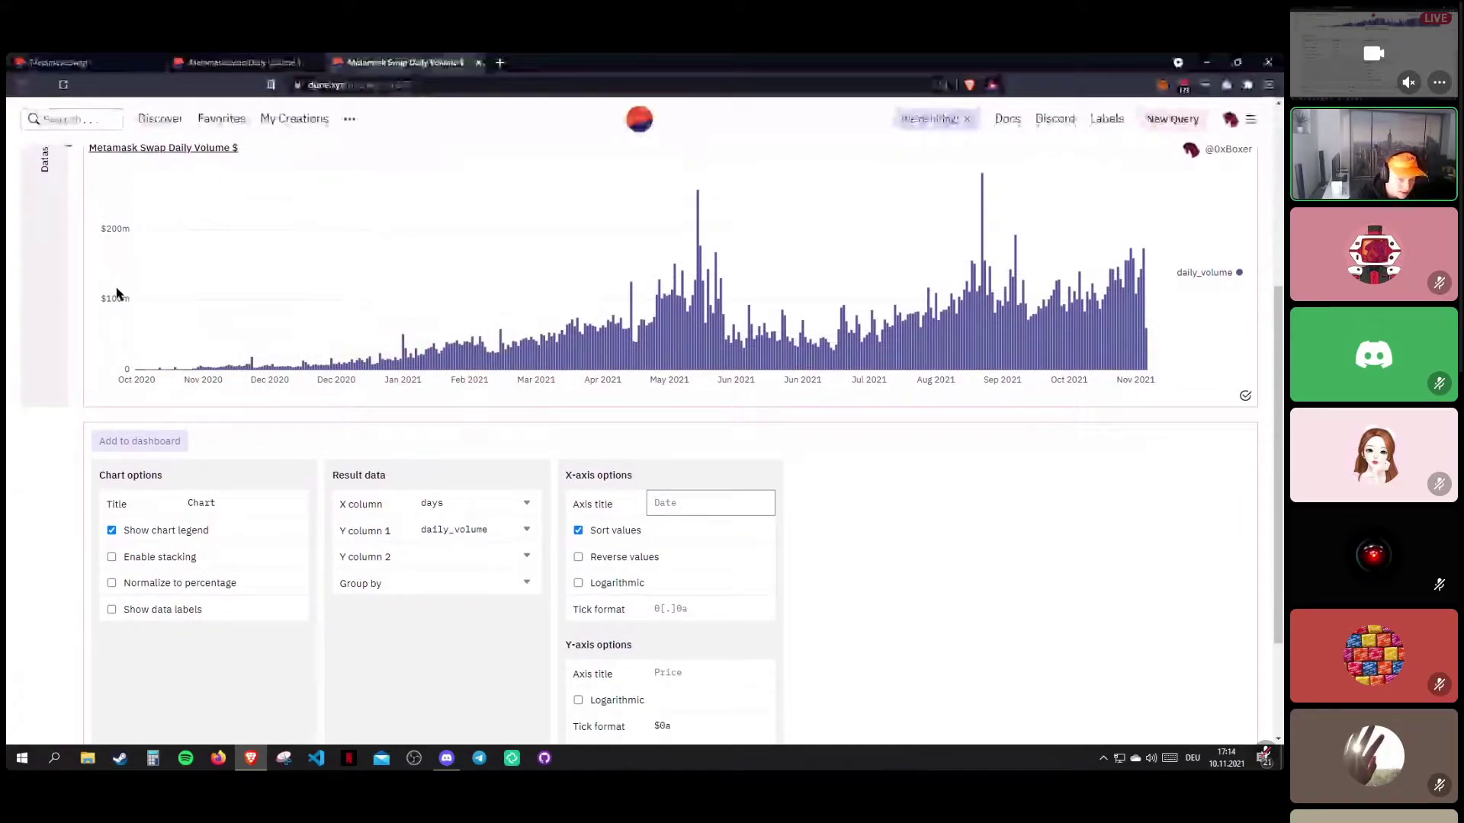
scroll(107, 324, up, 2)
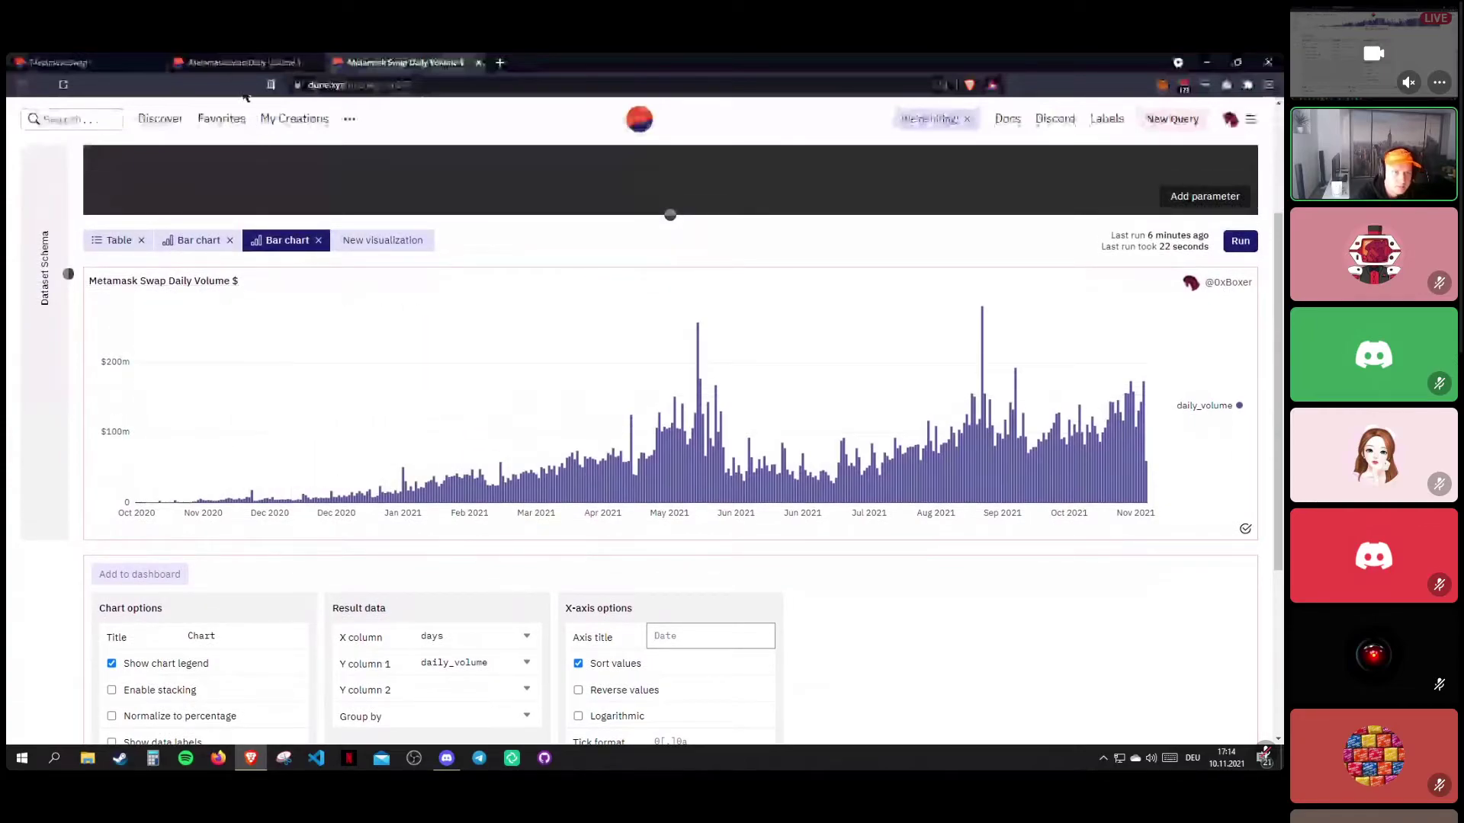
Switch to the original Metamask Swap dashboard, inspect its Daily Volume chart, and unmute the call.
click(129, 62)
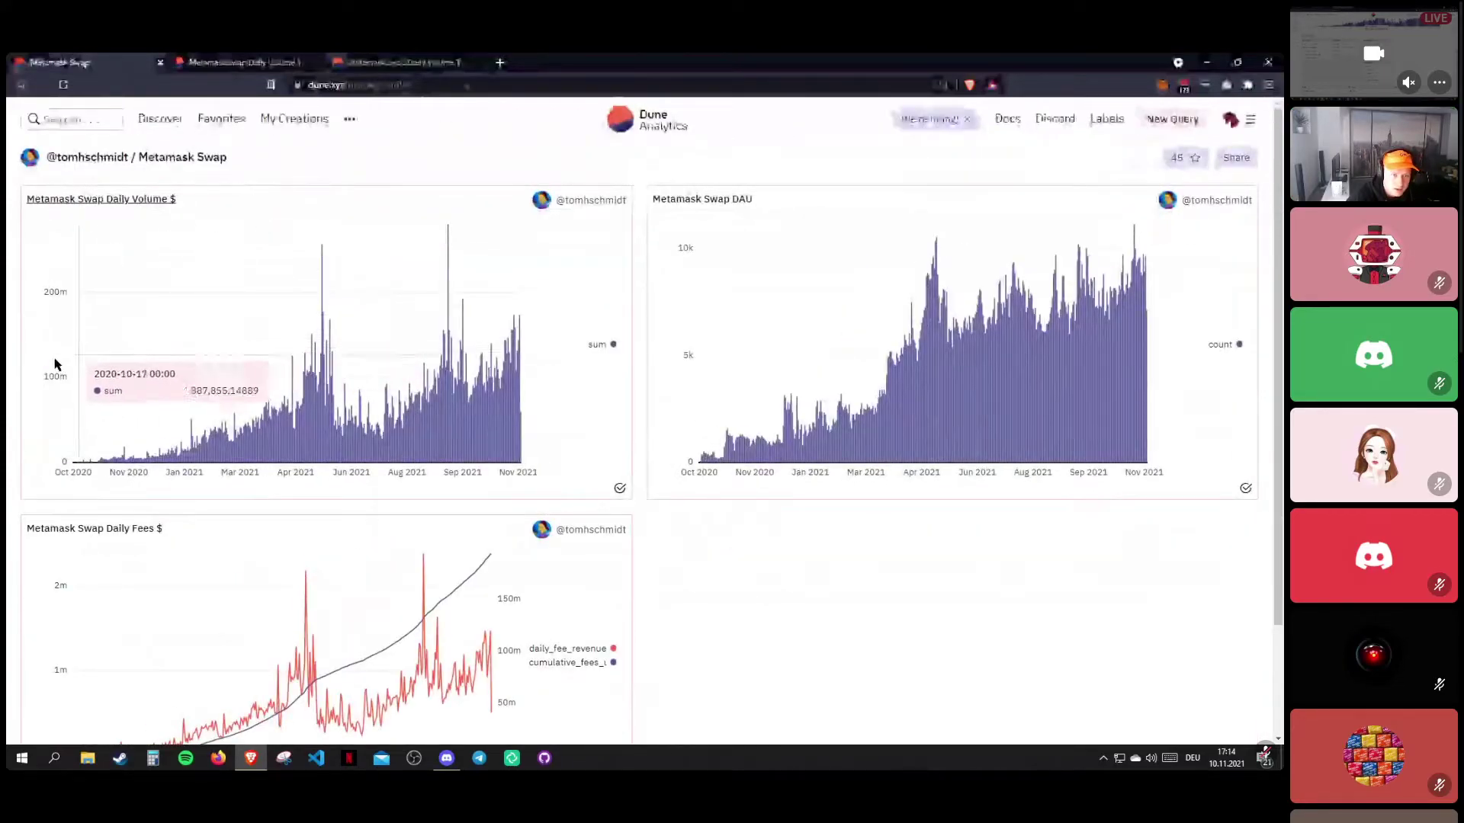
drag(39, 379, 63, 376)
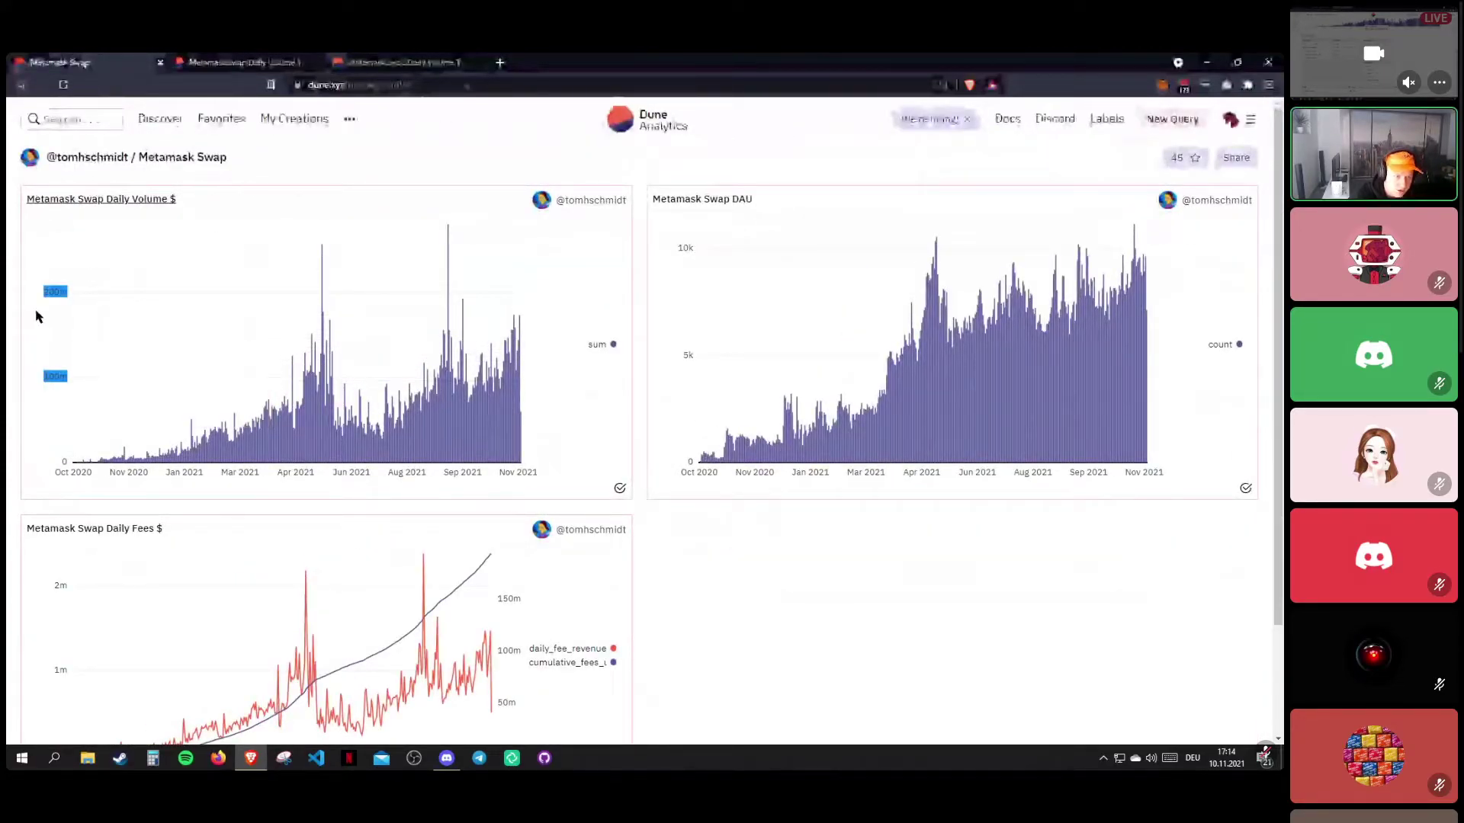
click(35, 316)
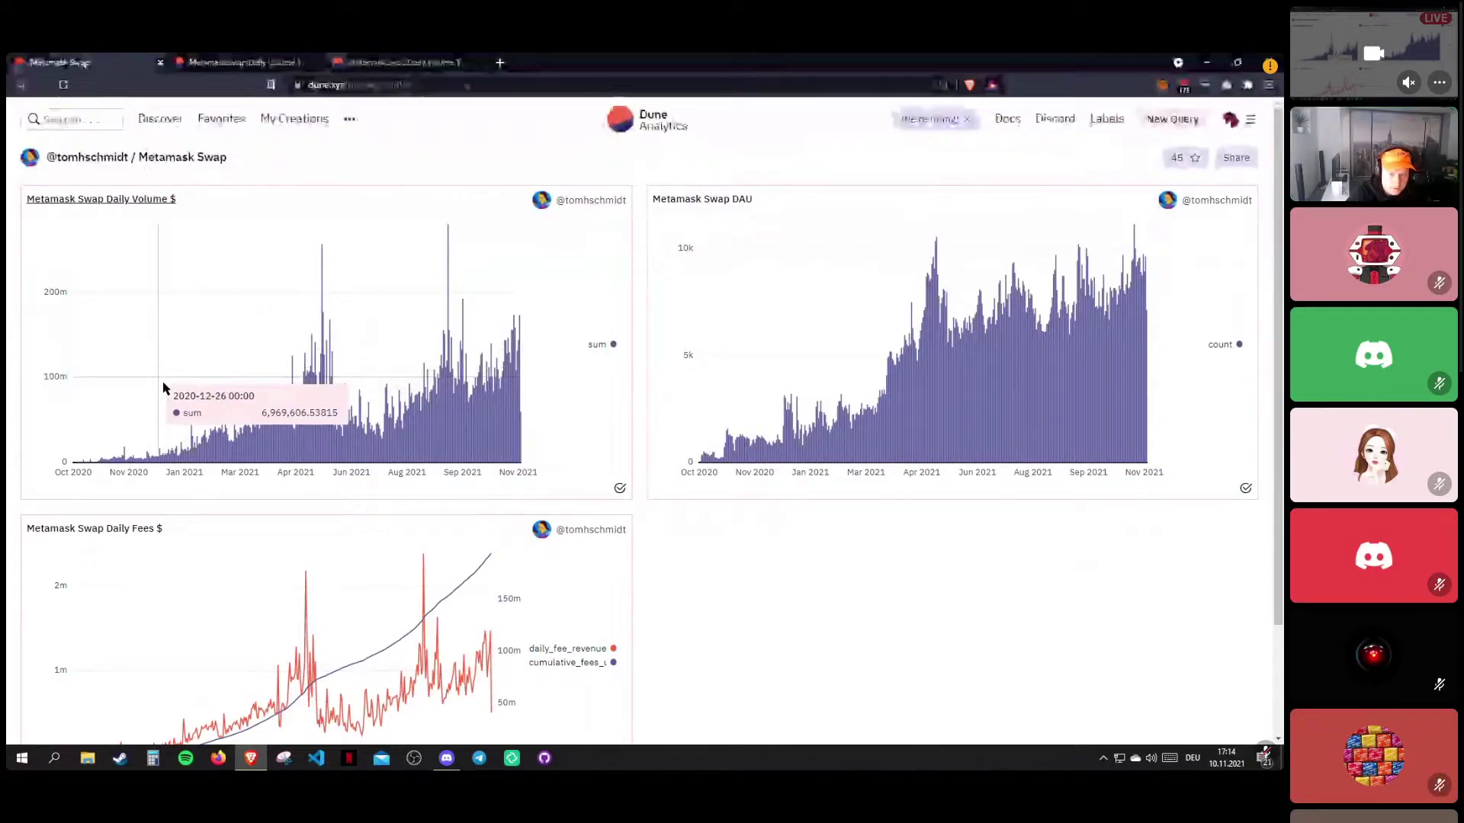
mouse_move(932, 631)
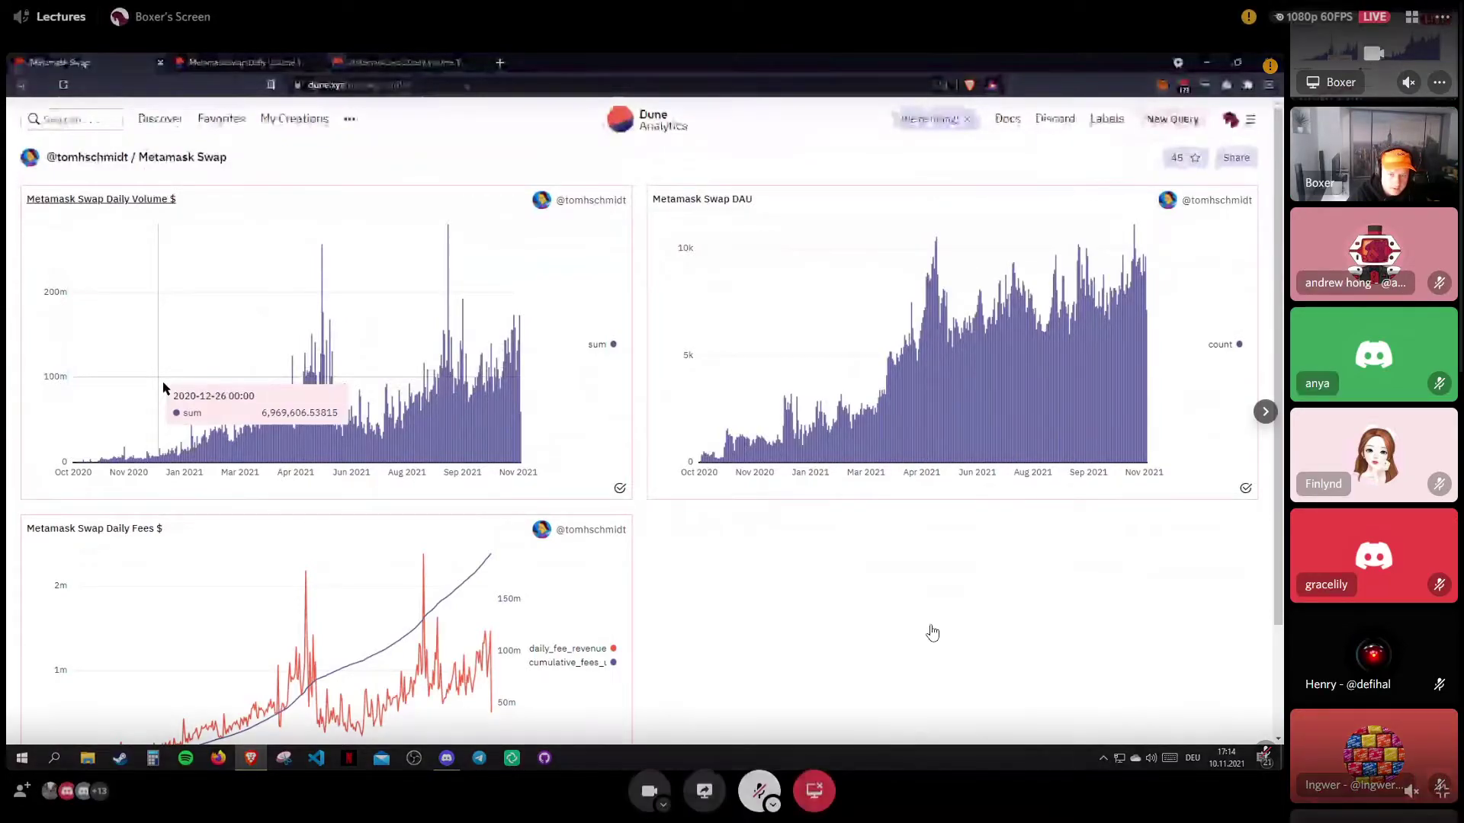
click(769, 797)
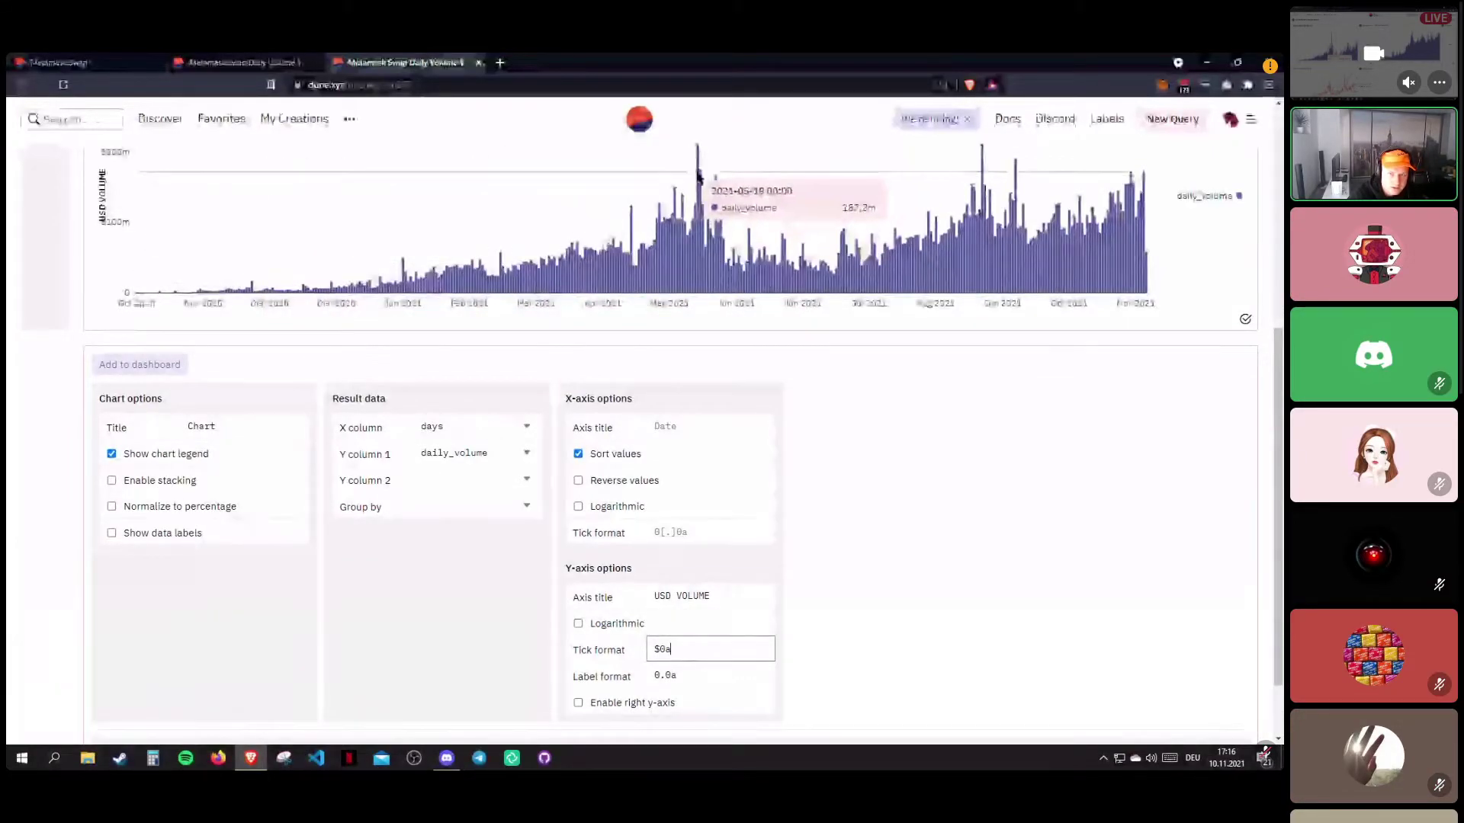
scroll(695, 180, up, 1)
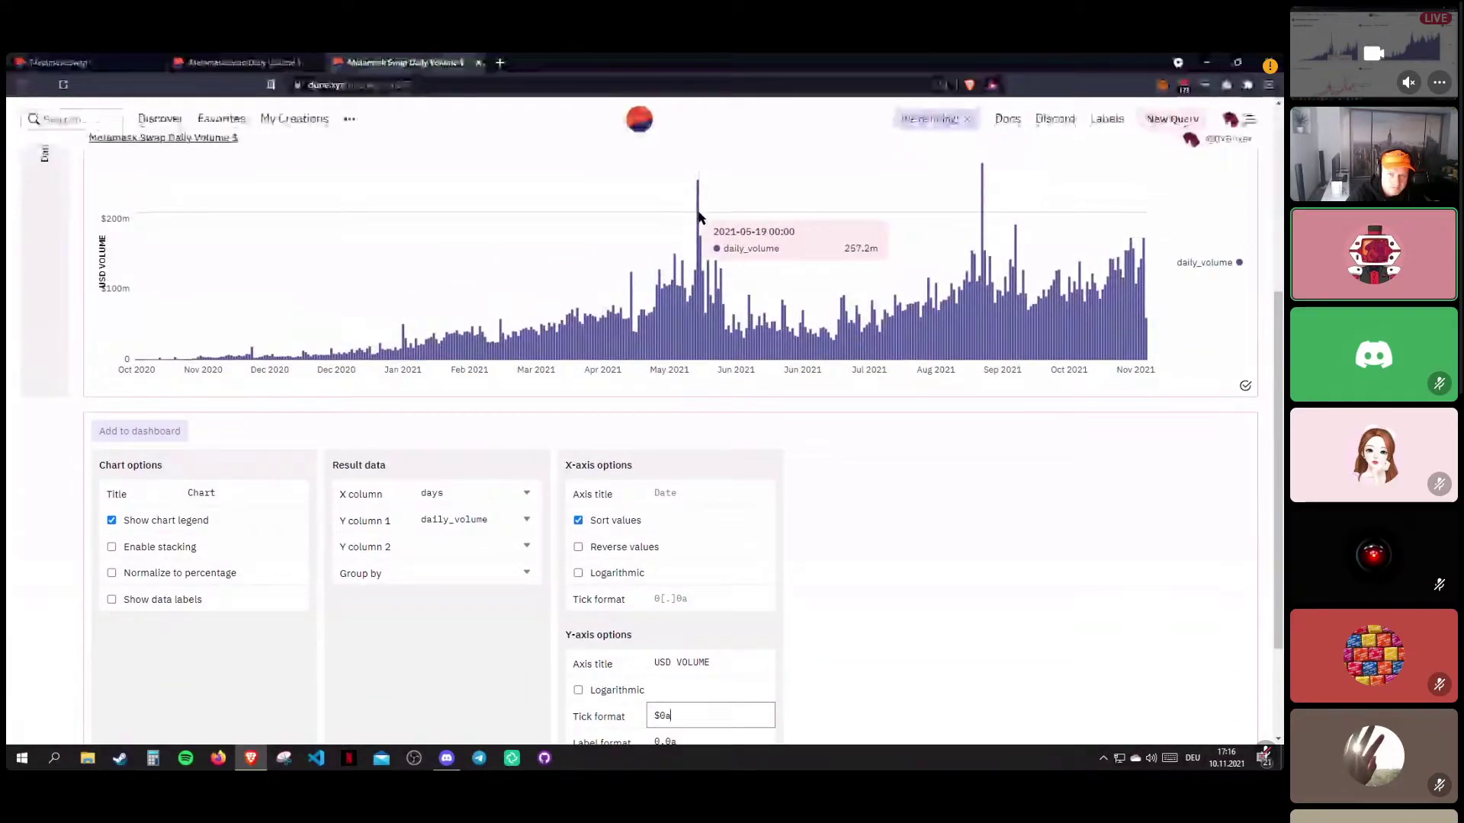
scroll(701, 343, down, 1)
click(670, 646)
text(.00)
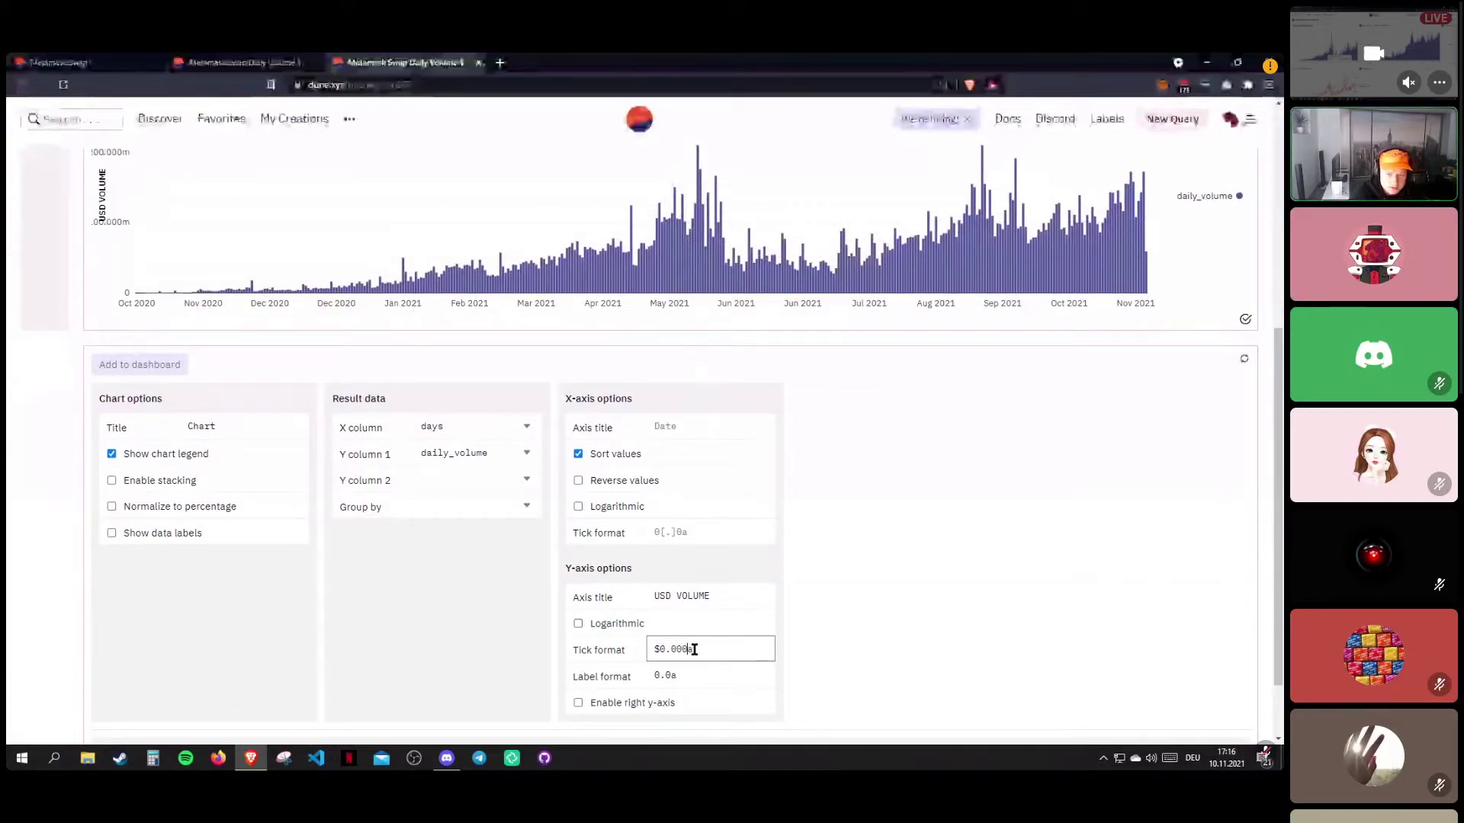
scroll(678, 358, up, 2)
scroll(677, 360, down, 3)
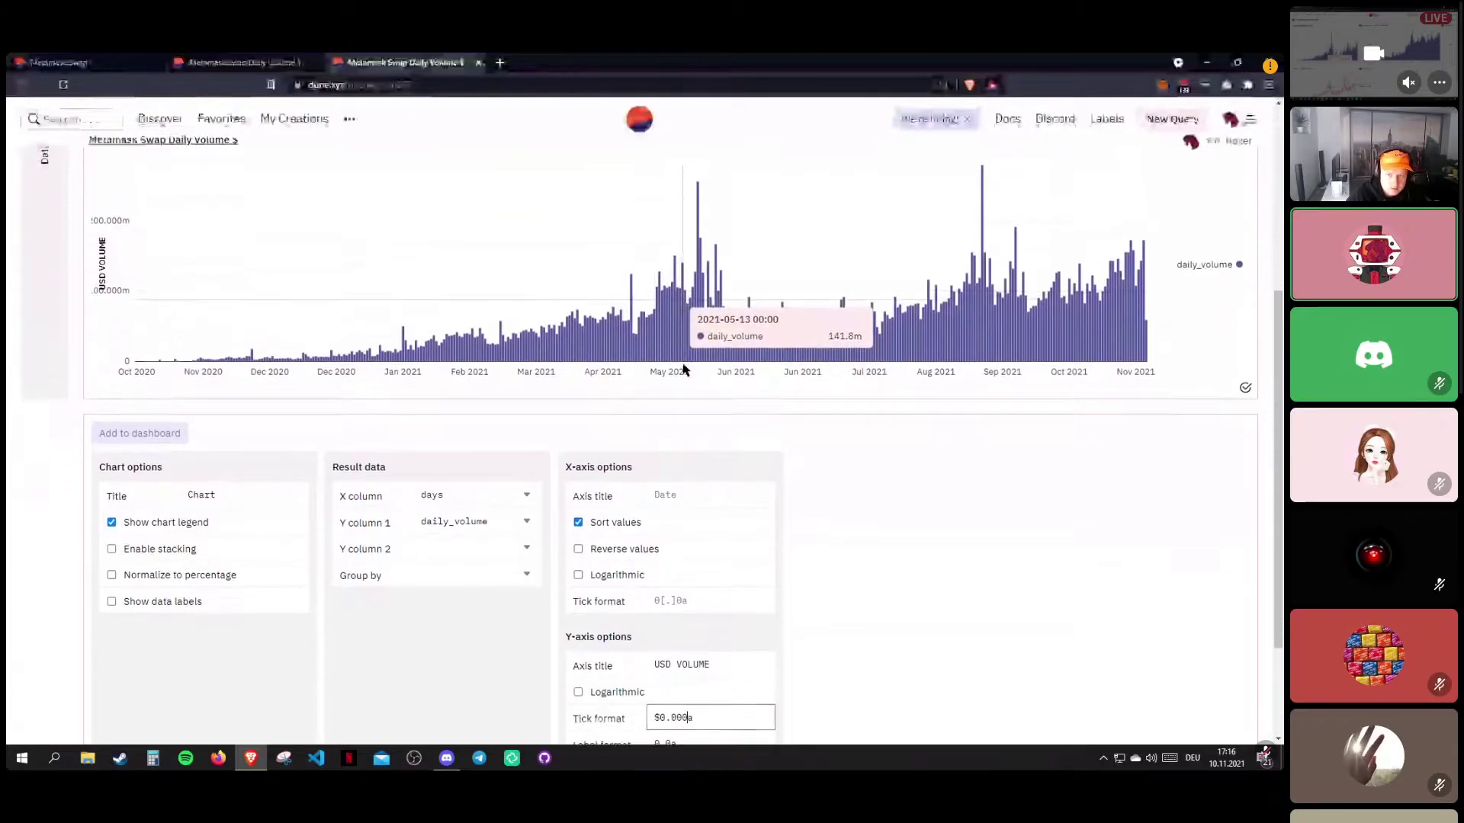
key(BackSpace)
key(BackSpace)
key(BackSpace)
text(,0)
scroll(645, 359, up, 1)
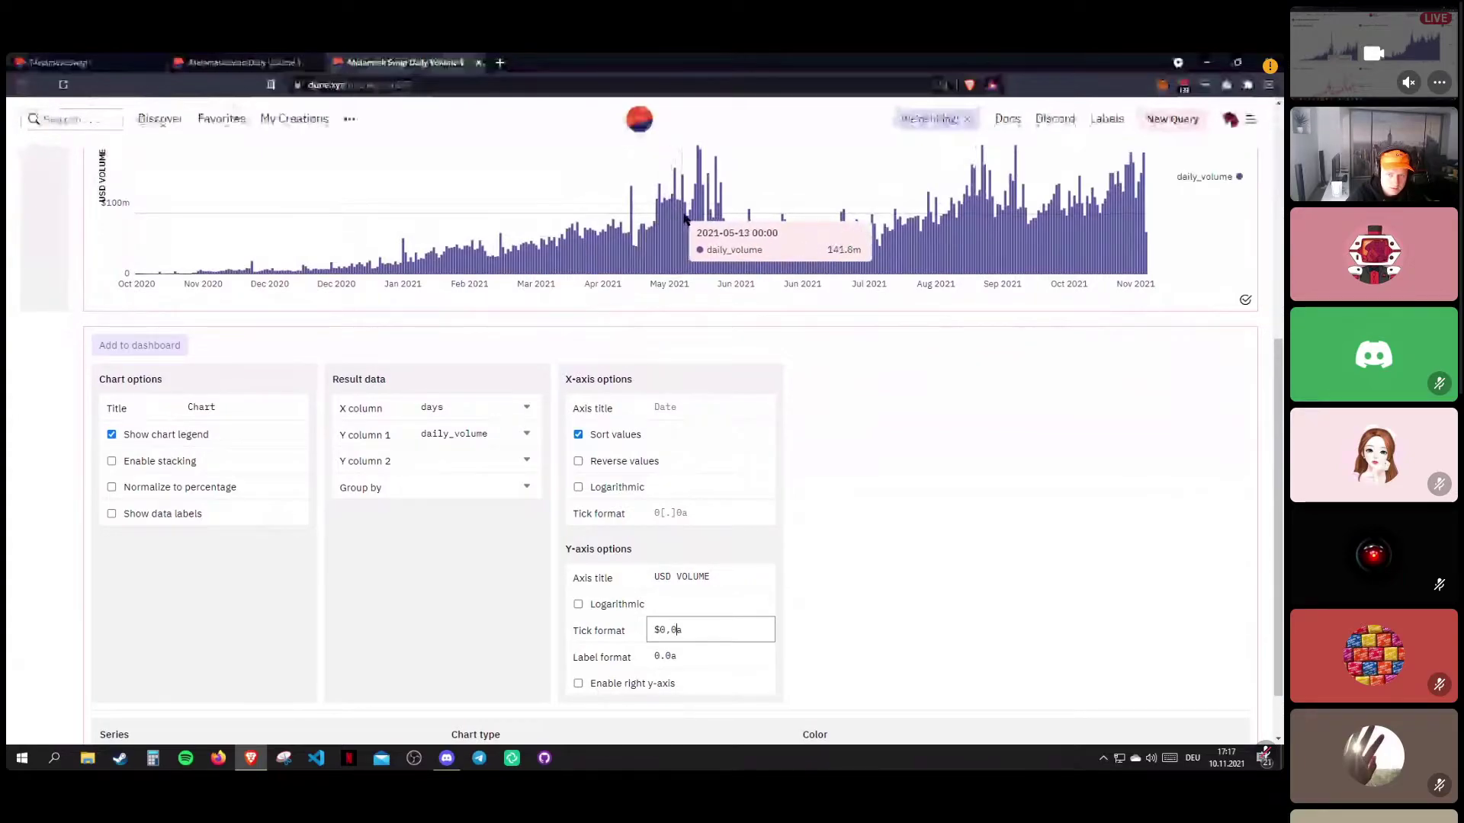
scroll(726, 566, down, 1)
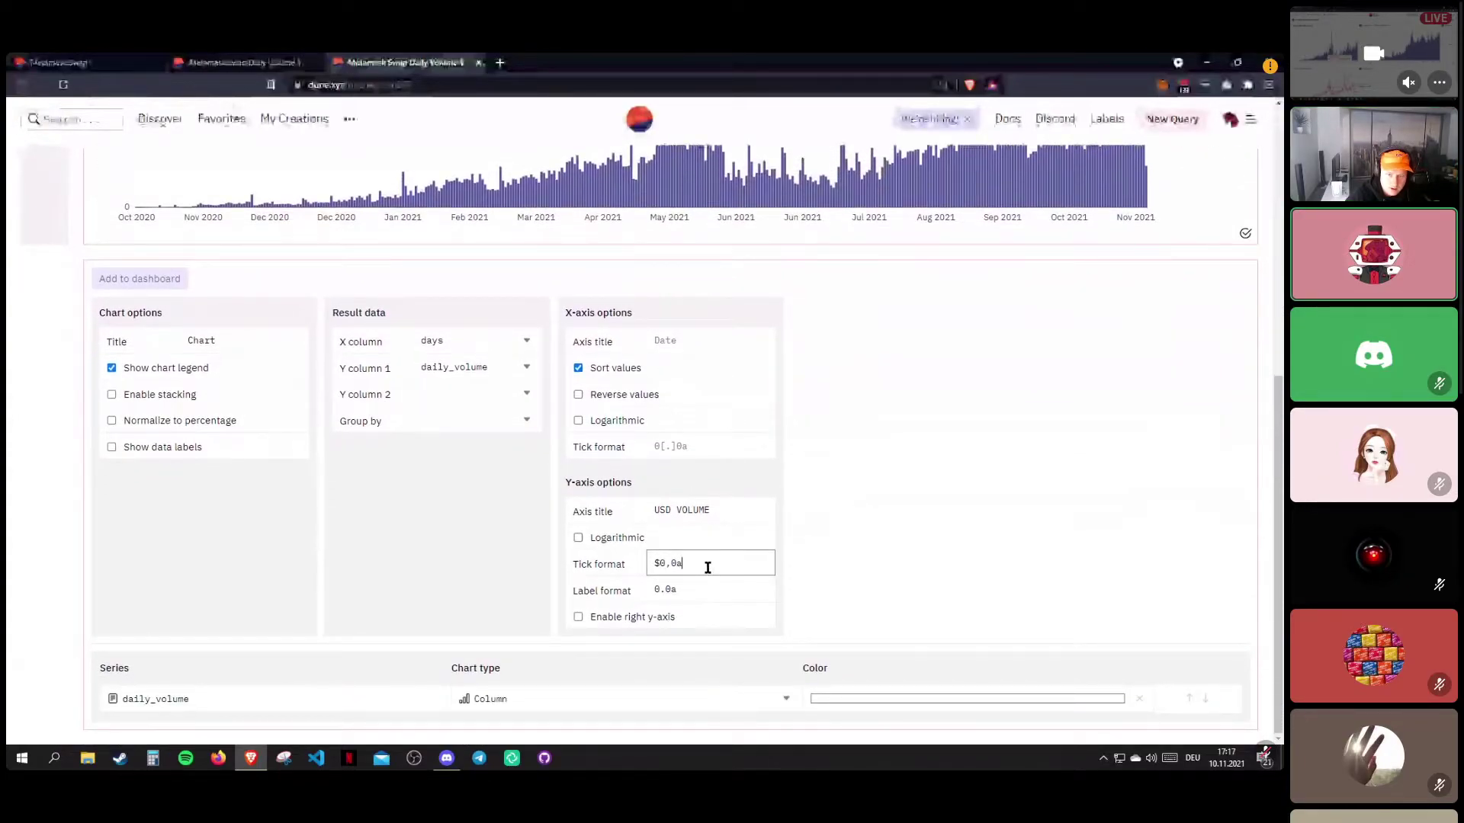
click(680, 565)
text(000)
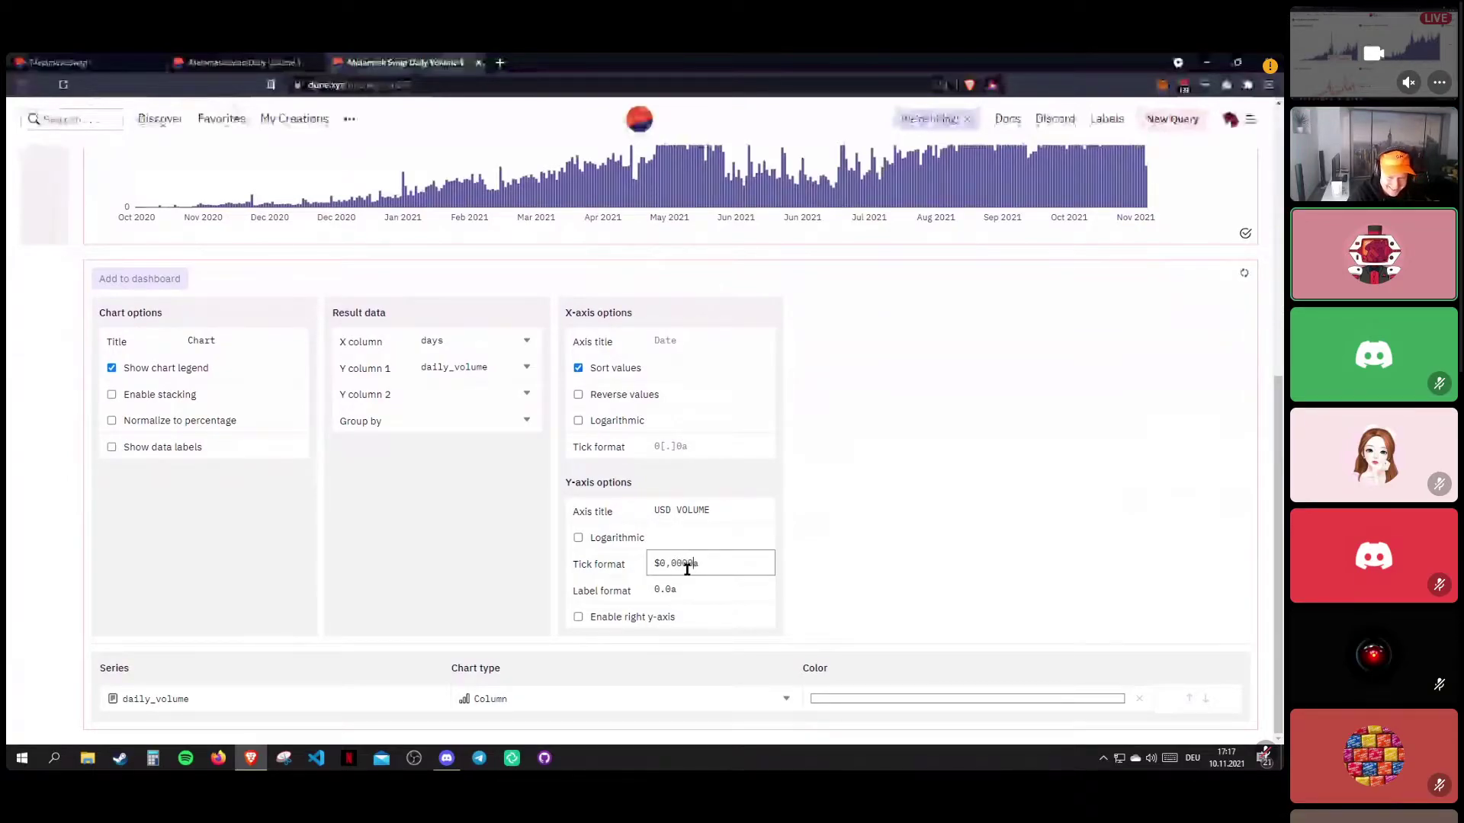
scroll(677, 561, up, 3)
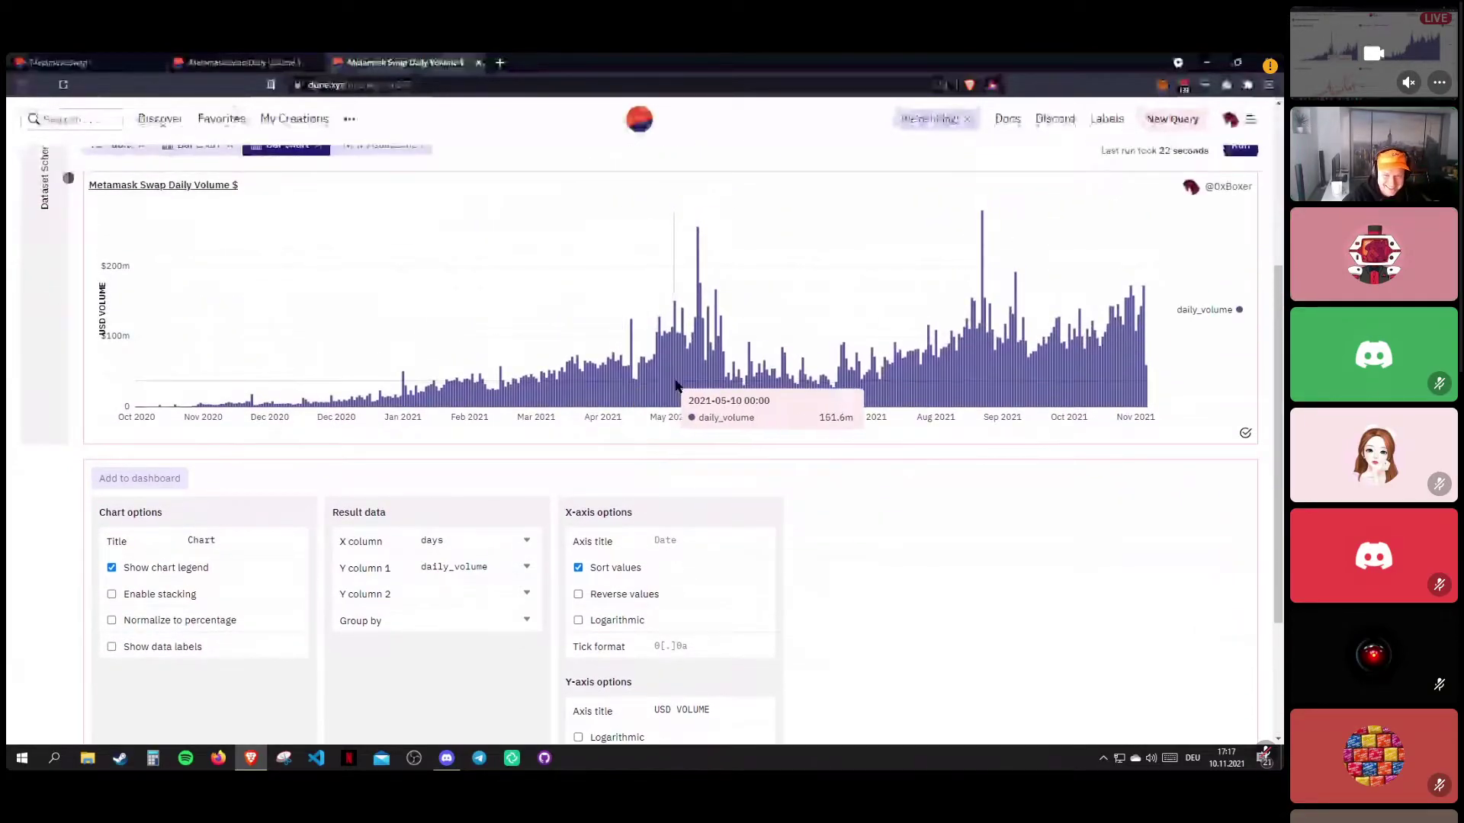
scroll(686, 533, down, 2)
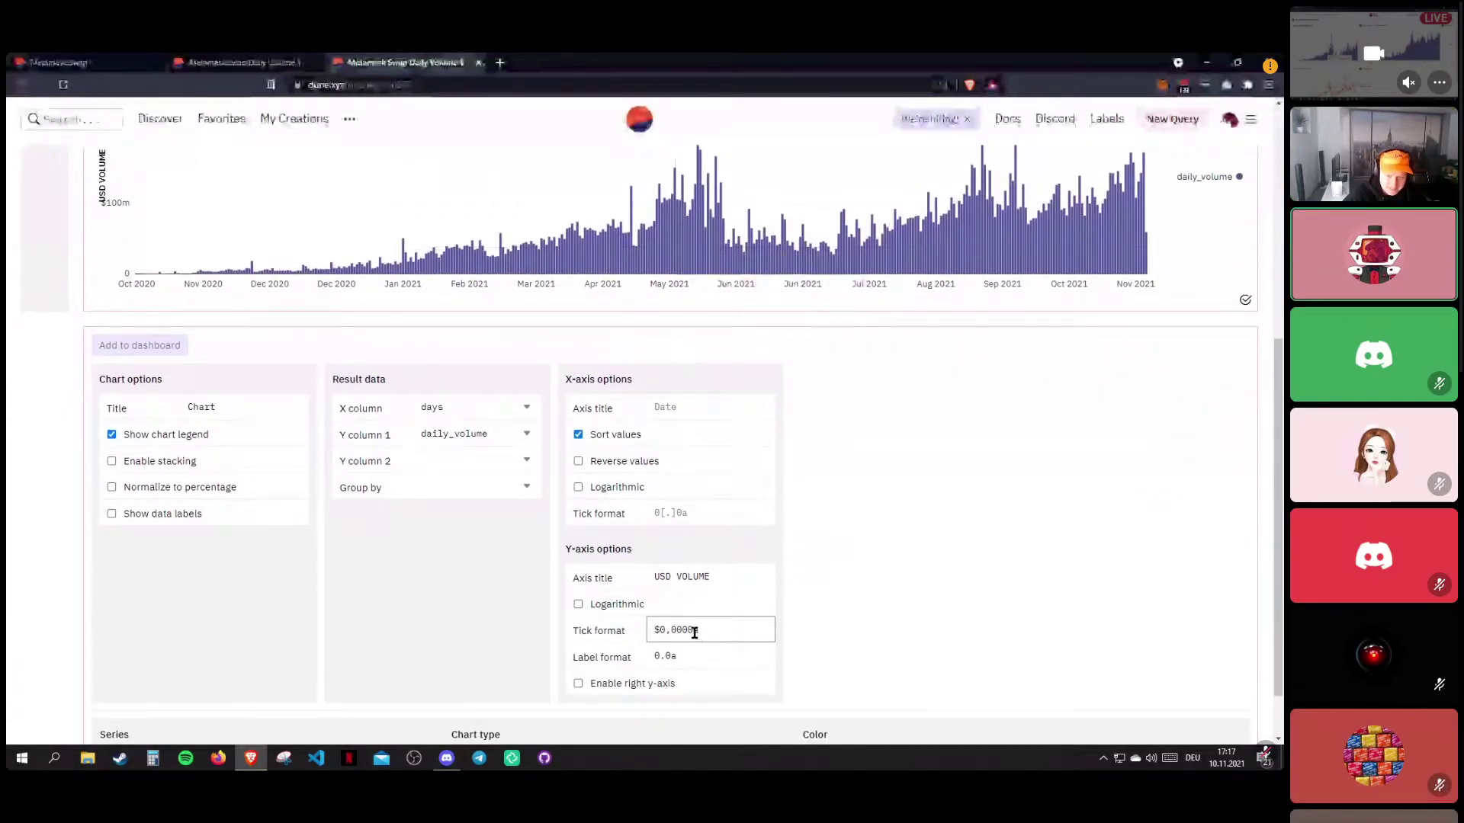
key(BackSpace)
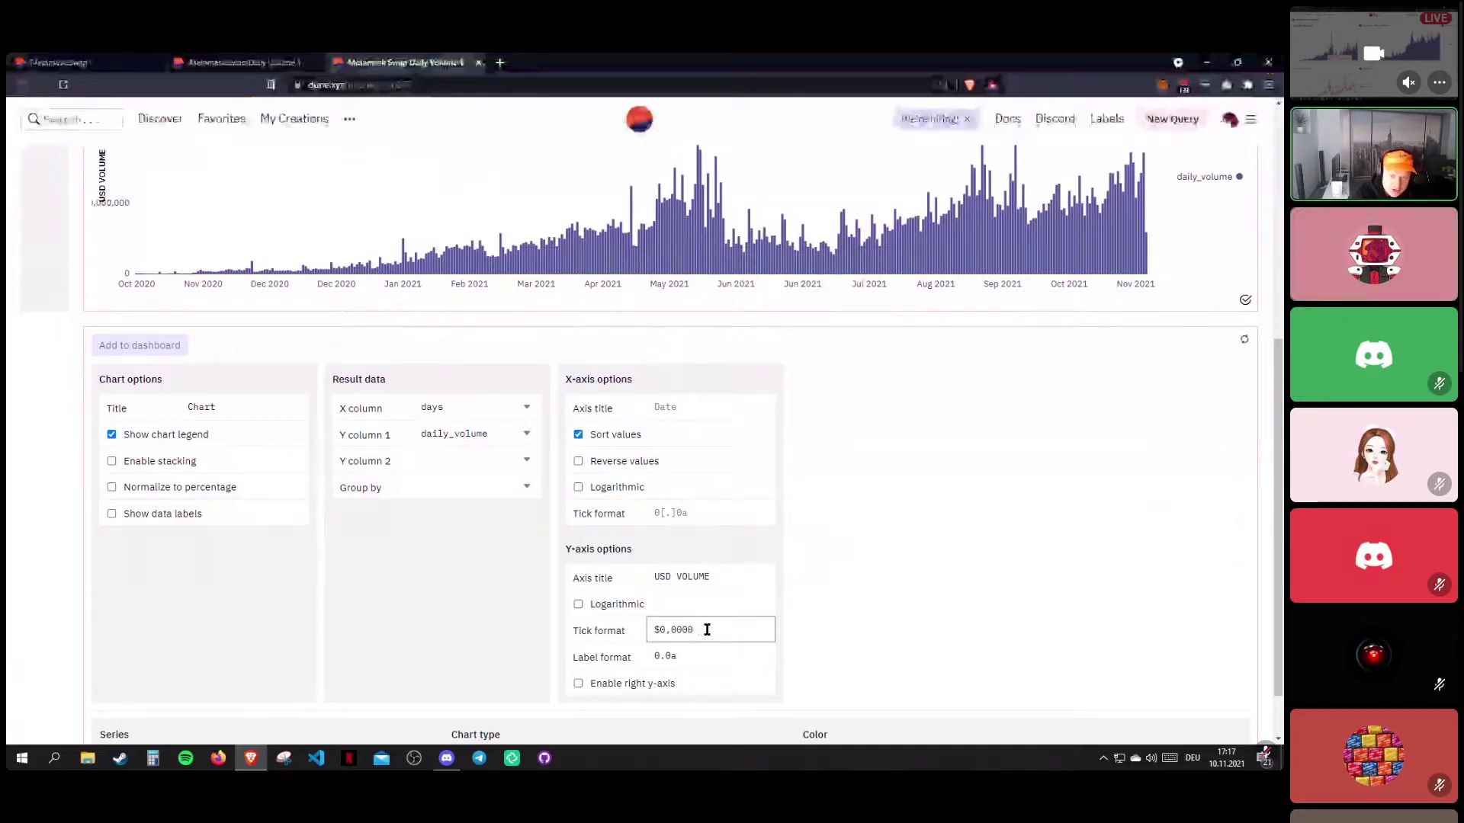
key(BackSpace)
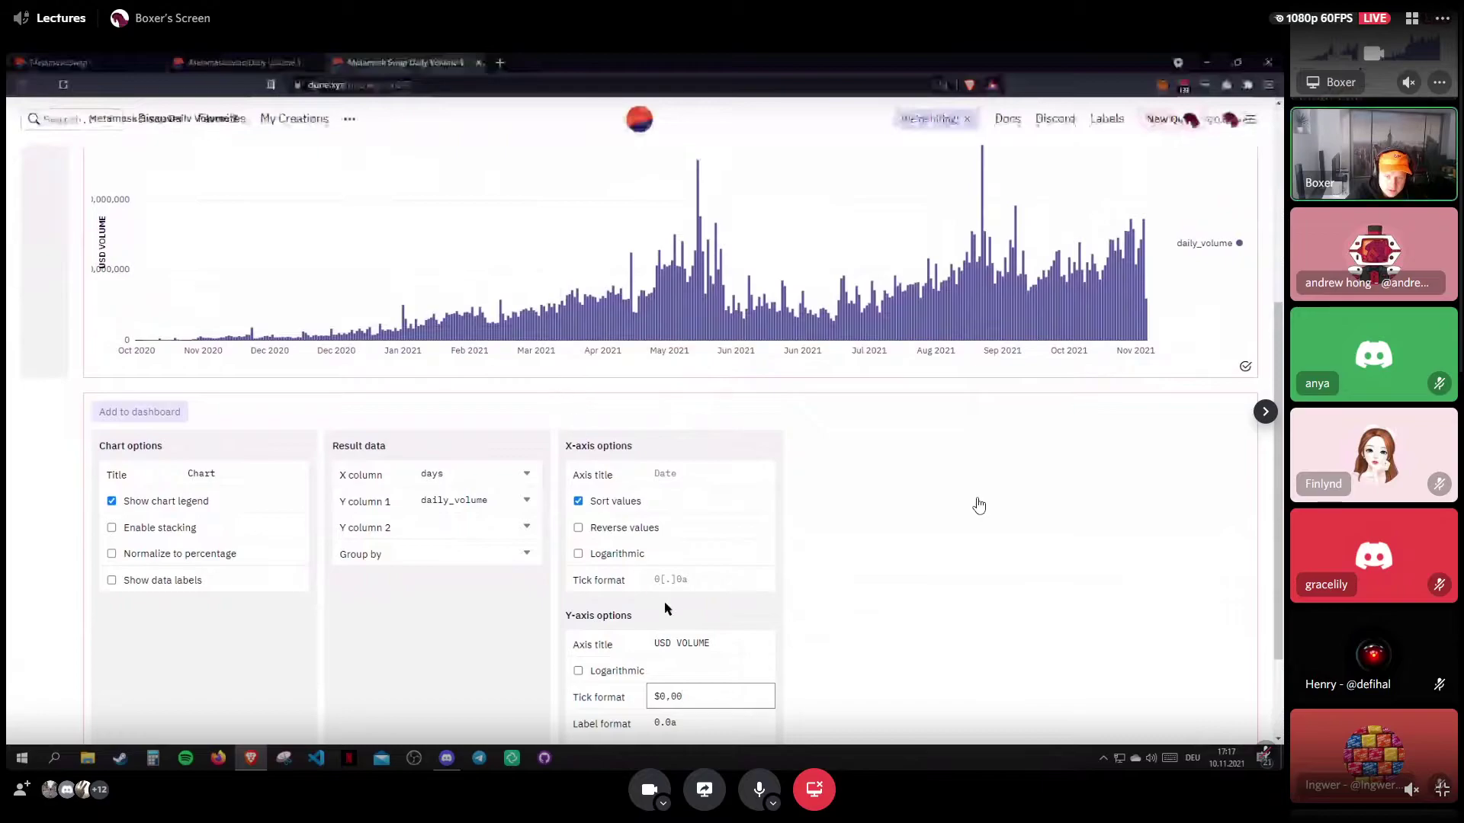
scroll(673, 642, down, 1)
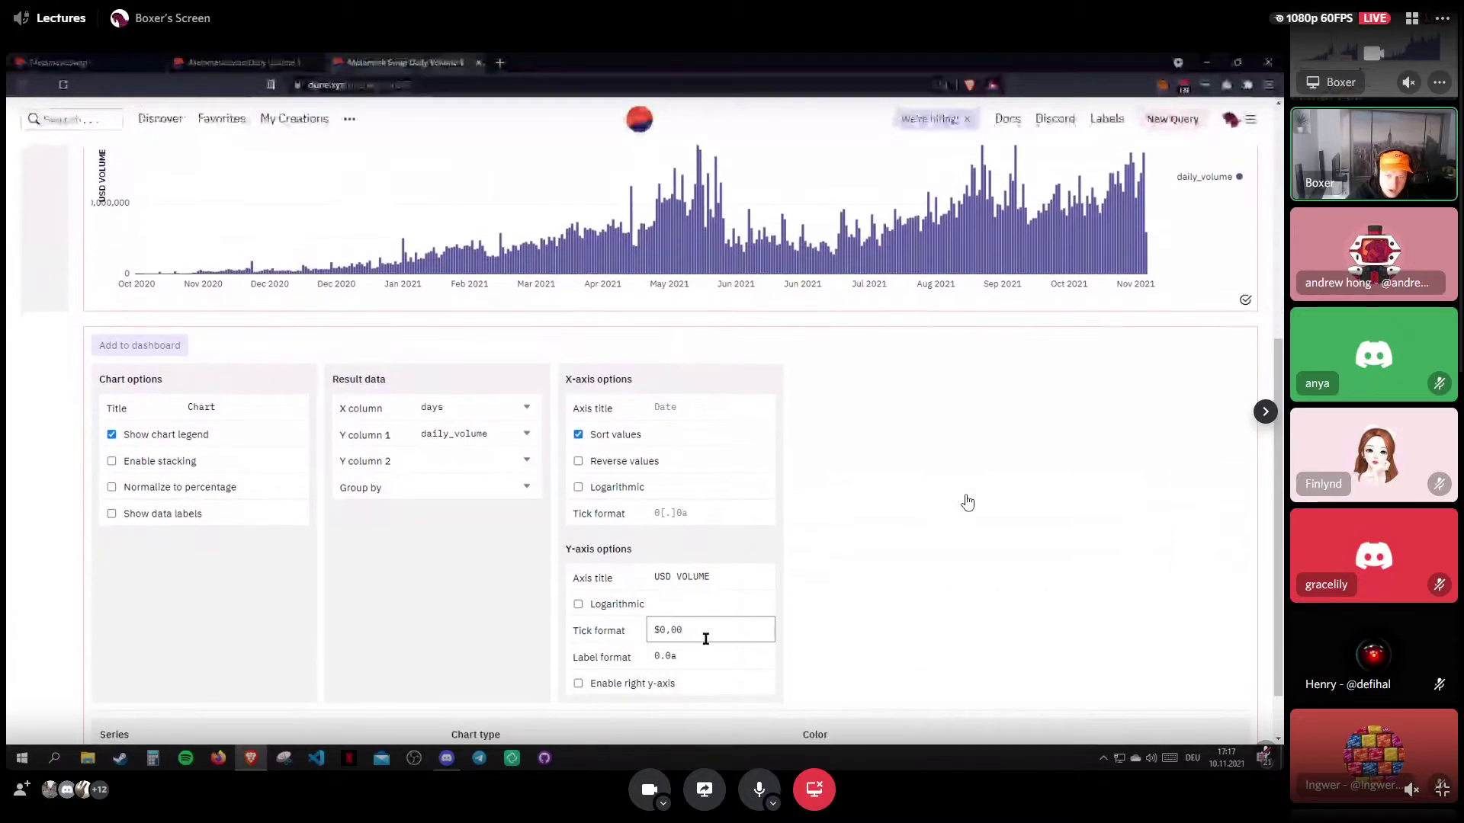
key(BackSpace)
key(BackSpace)
key(BackSpace)
text(.000a)
key(BackSpace)
key(BackSpace)
key(BackSpace)
key(BackSpace)
key(BackSpace)
text(k)
key(BackSpace)
text(a)
Rework the y-axis label format, removing the 0.0a decimal and trying comma-separated zero patterns.
click(730, 665)
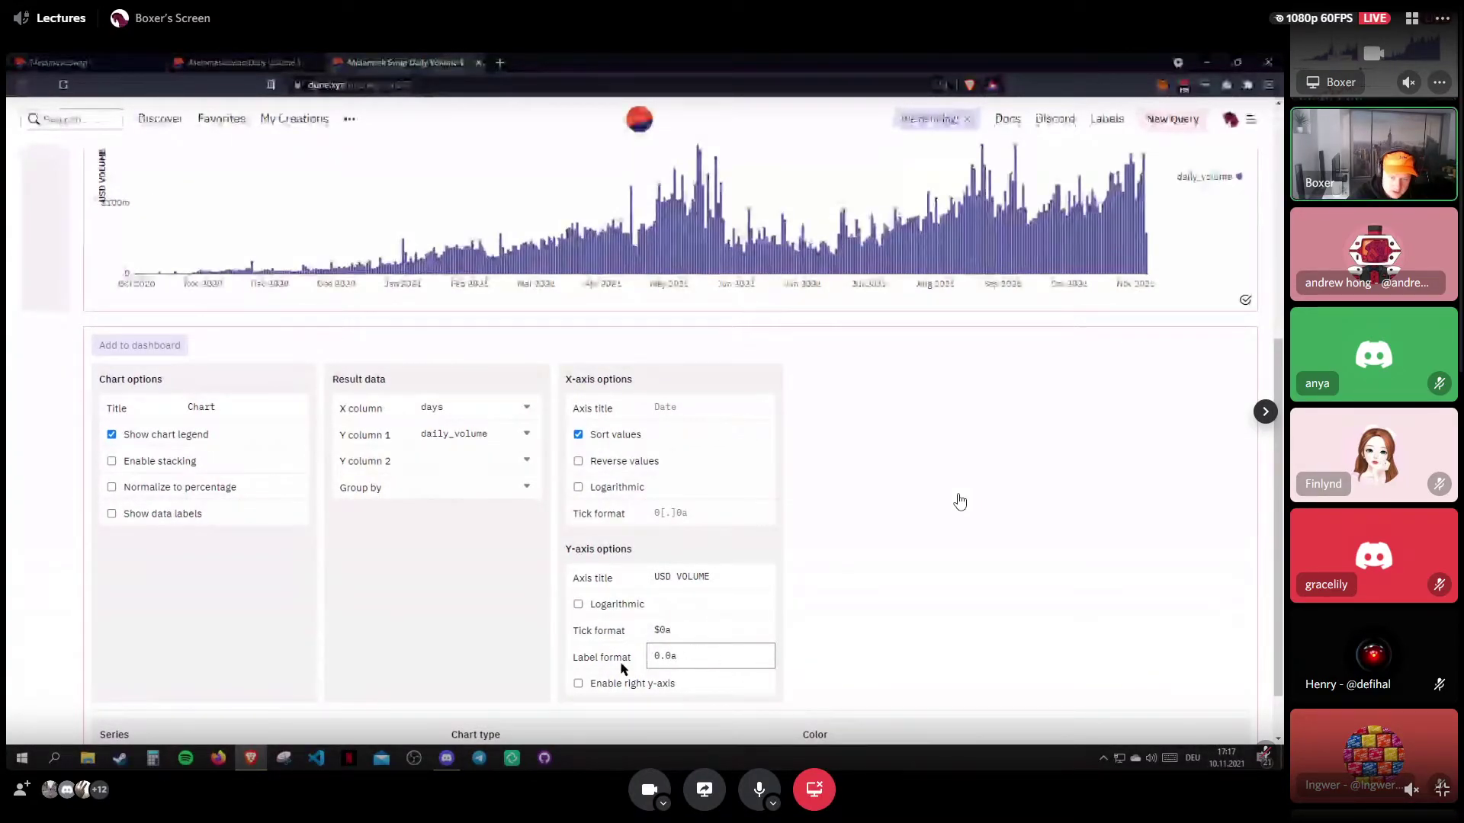
click(653, 630)
click(673, 657)
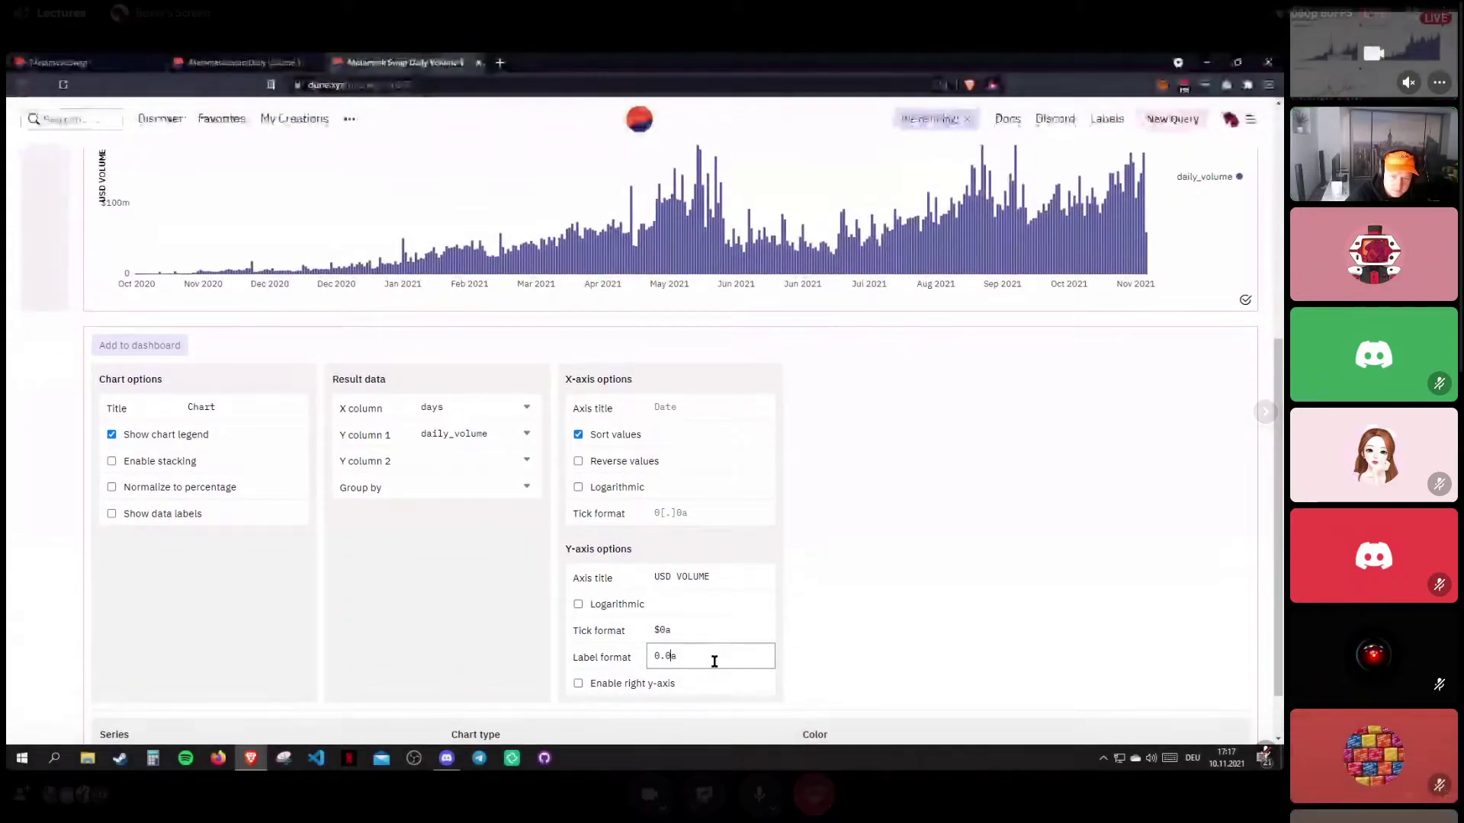
key(BackSpace)
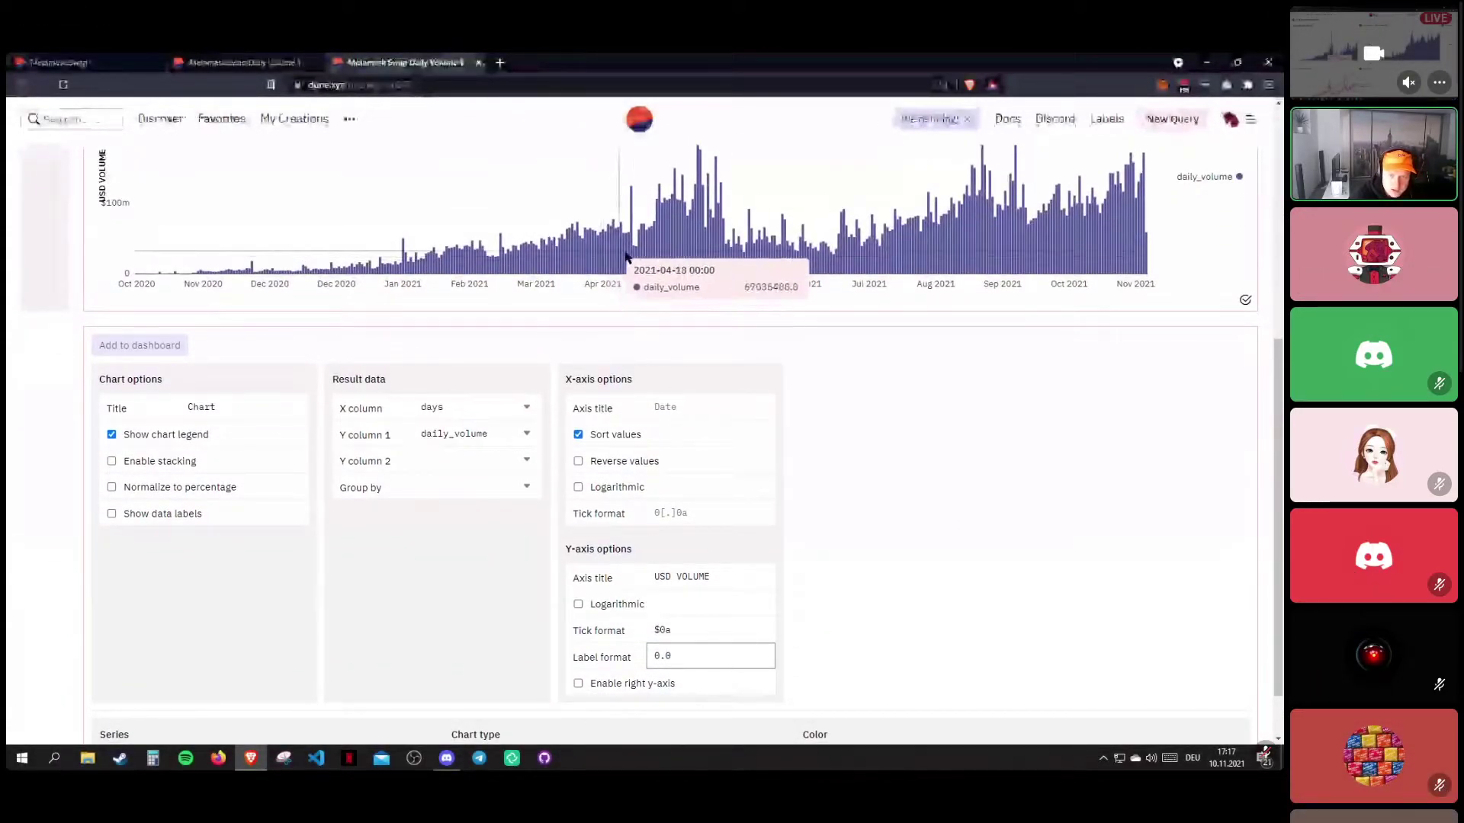
key(Left)
key(BackSpace)
text(,0)
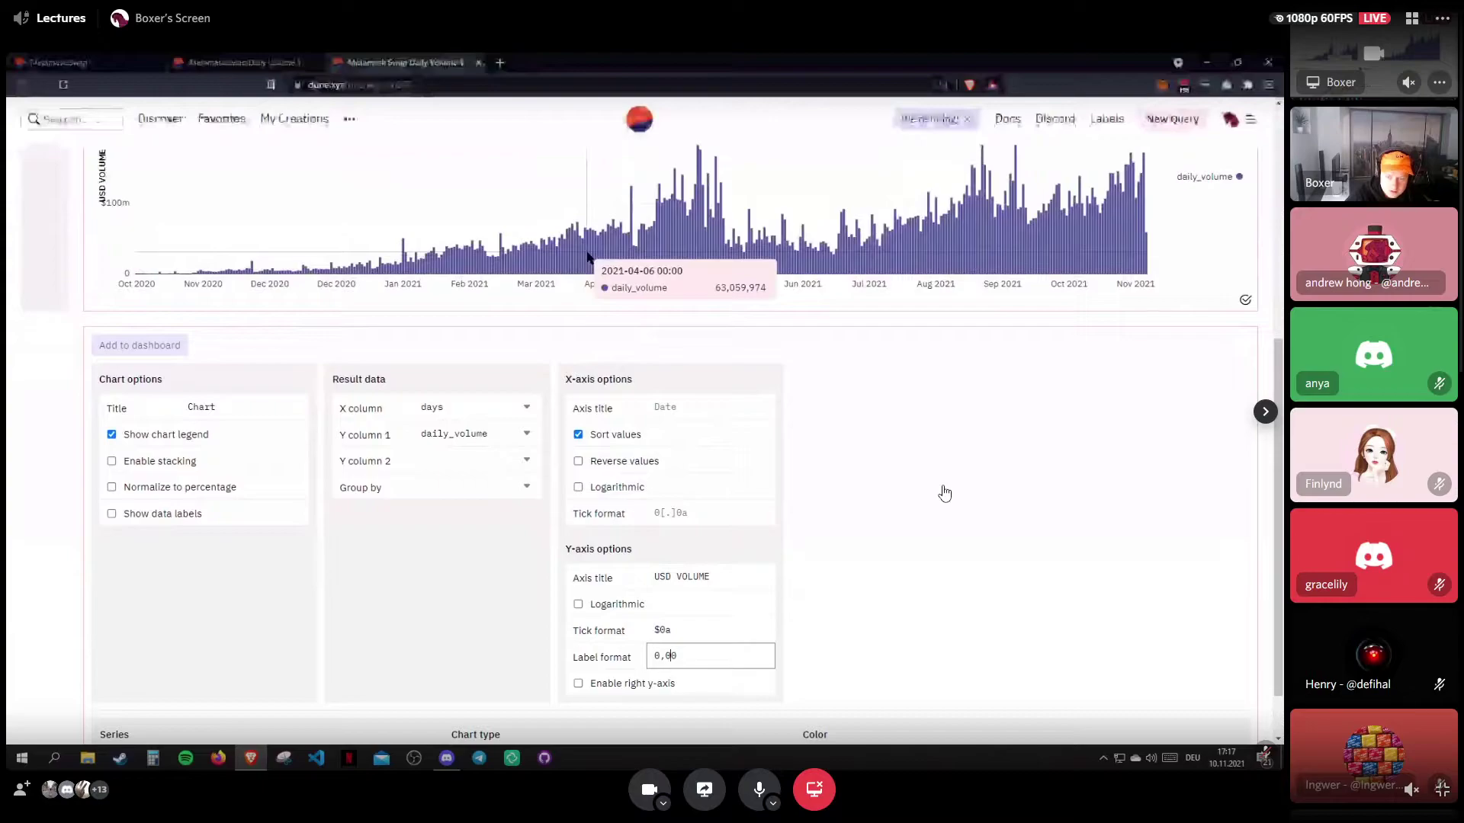
text(00000000)
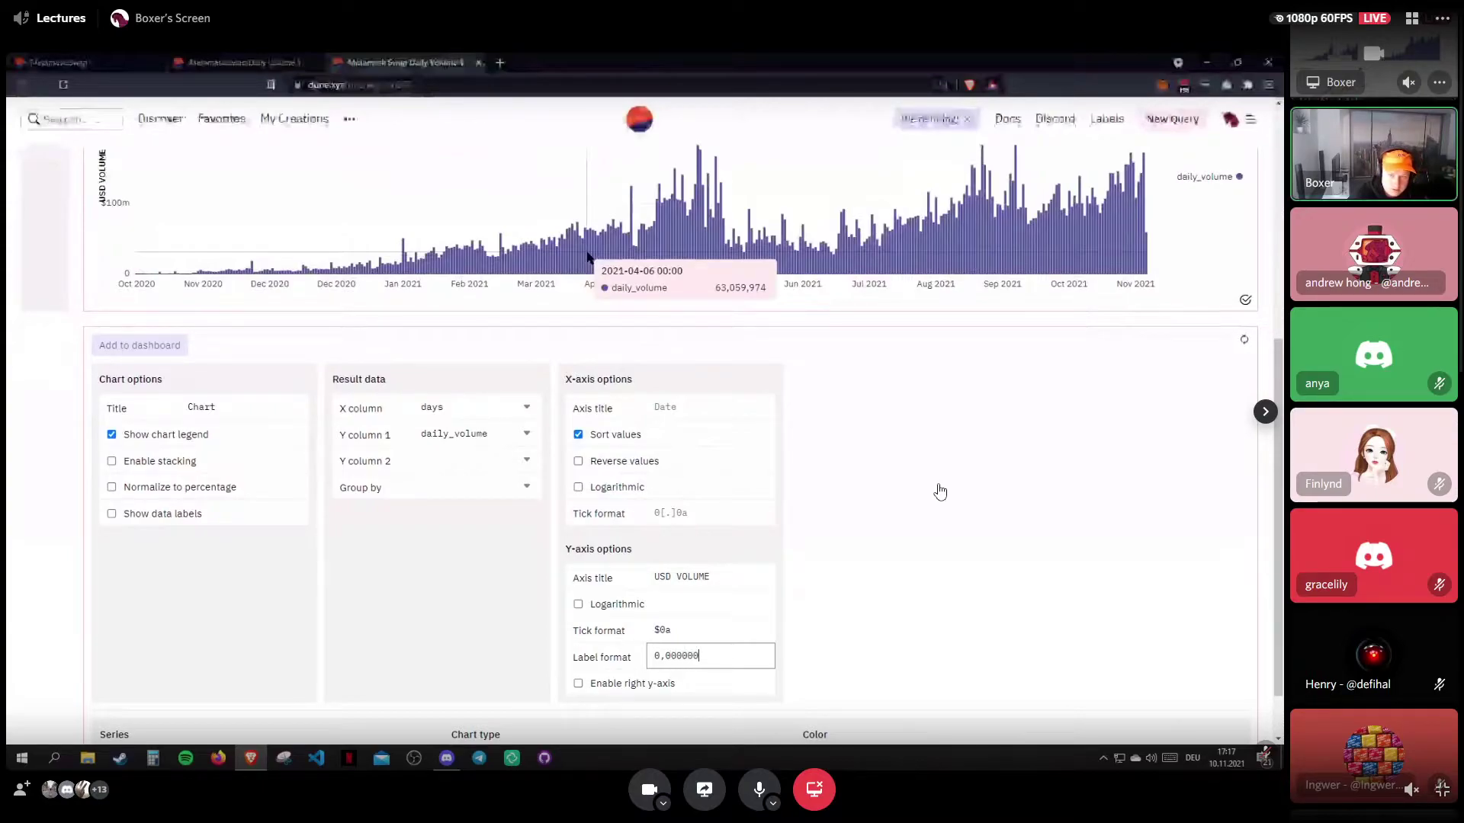
key(BackSpace)
key(BackSpace)
key(BackSpace)
key(BackSpace)
key(BackSpace)
key(BackSpace)
key(BackSpace)
key(BackSpace)
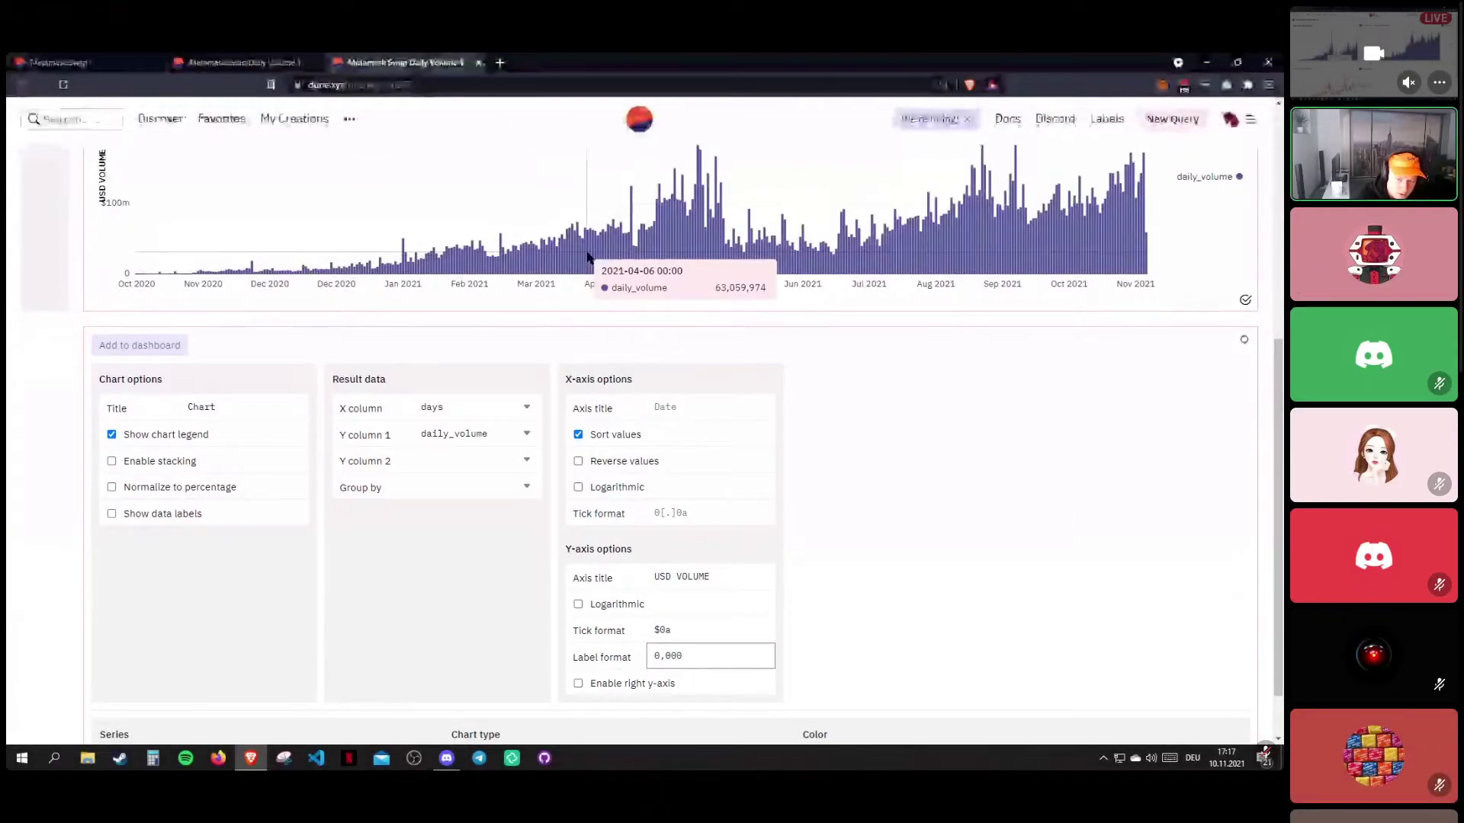
key(BackSpace)
key(BackSpace)
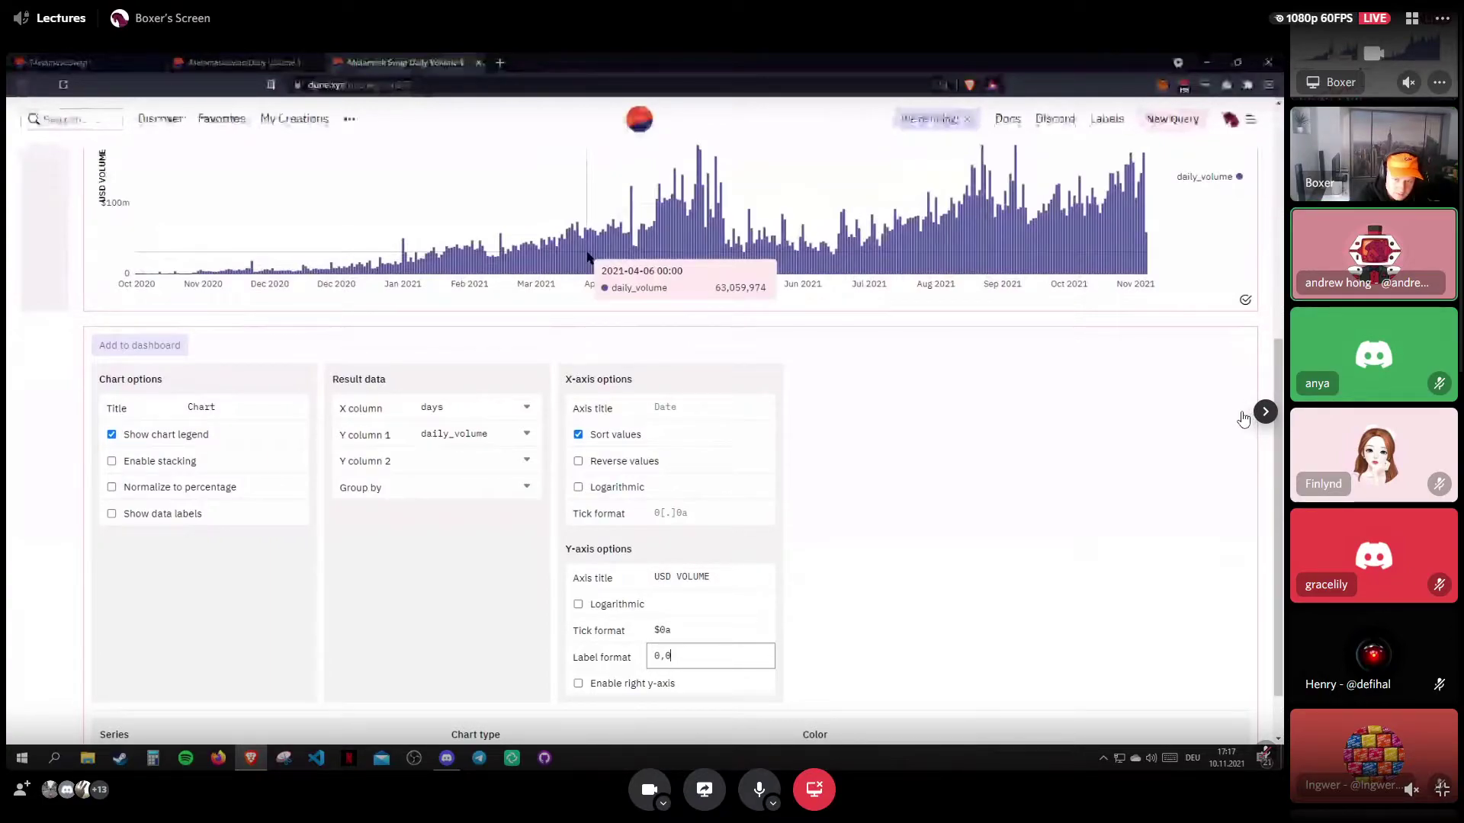
text(00000000)
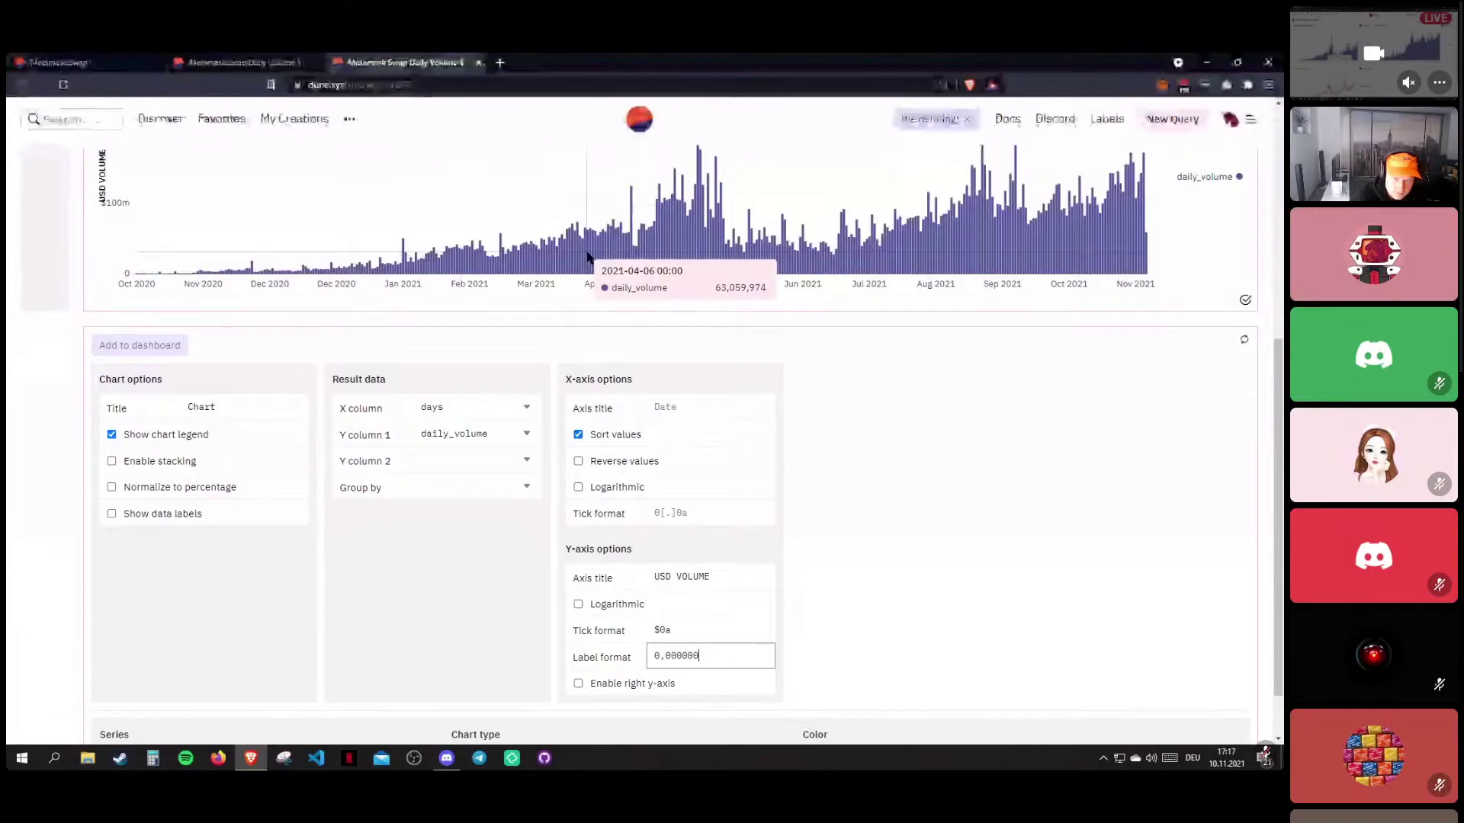
key(BackSpace)
key(BackSpace)
key(BackSpace)
key(BackSpace)
key(BackSpace)
key(BackSpace)
key(BackSpace)
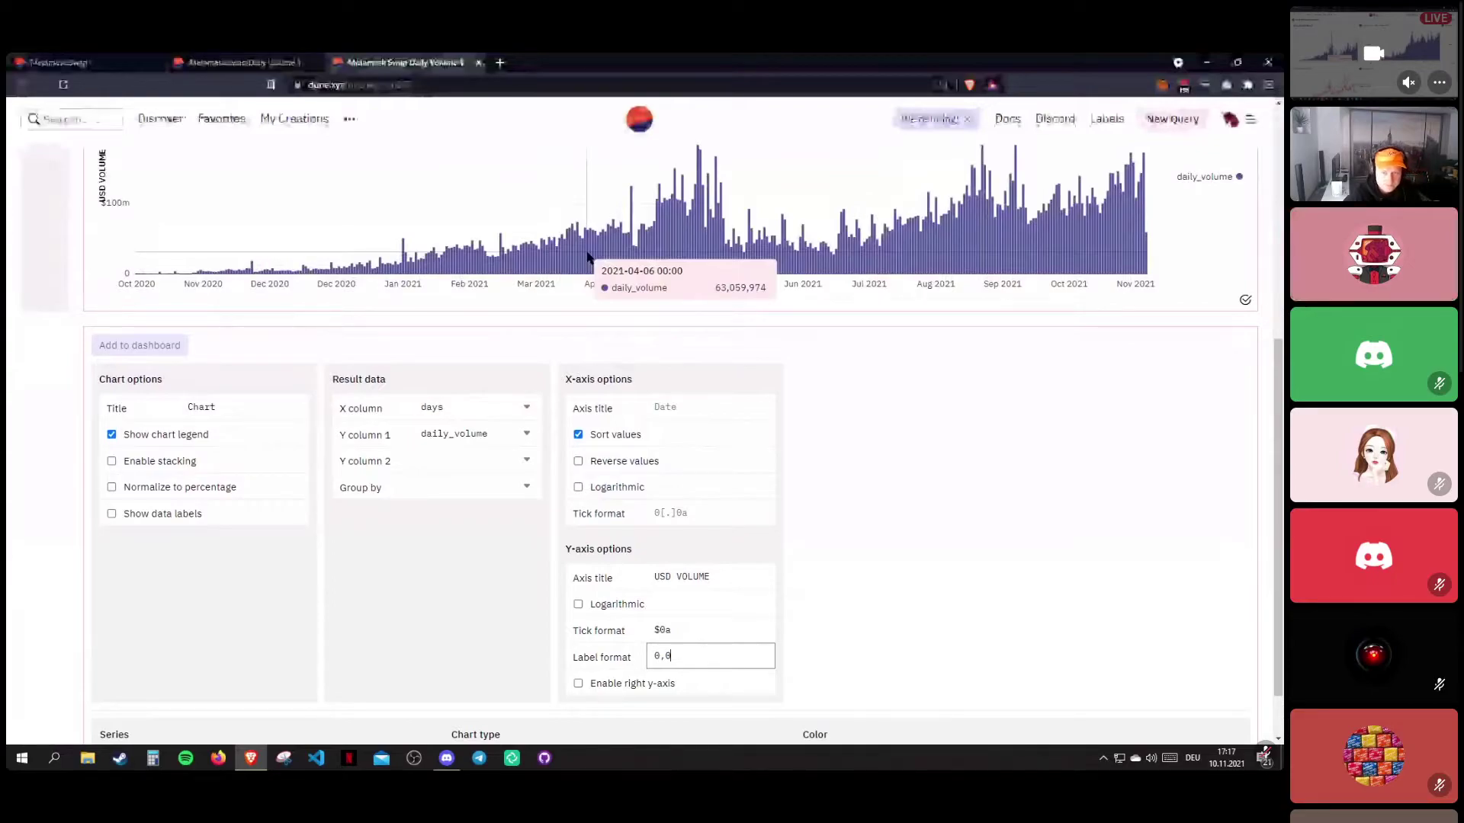
text(.000)
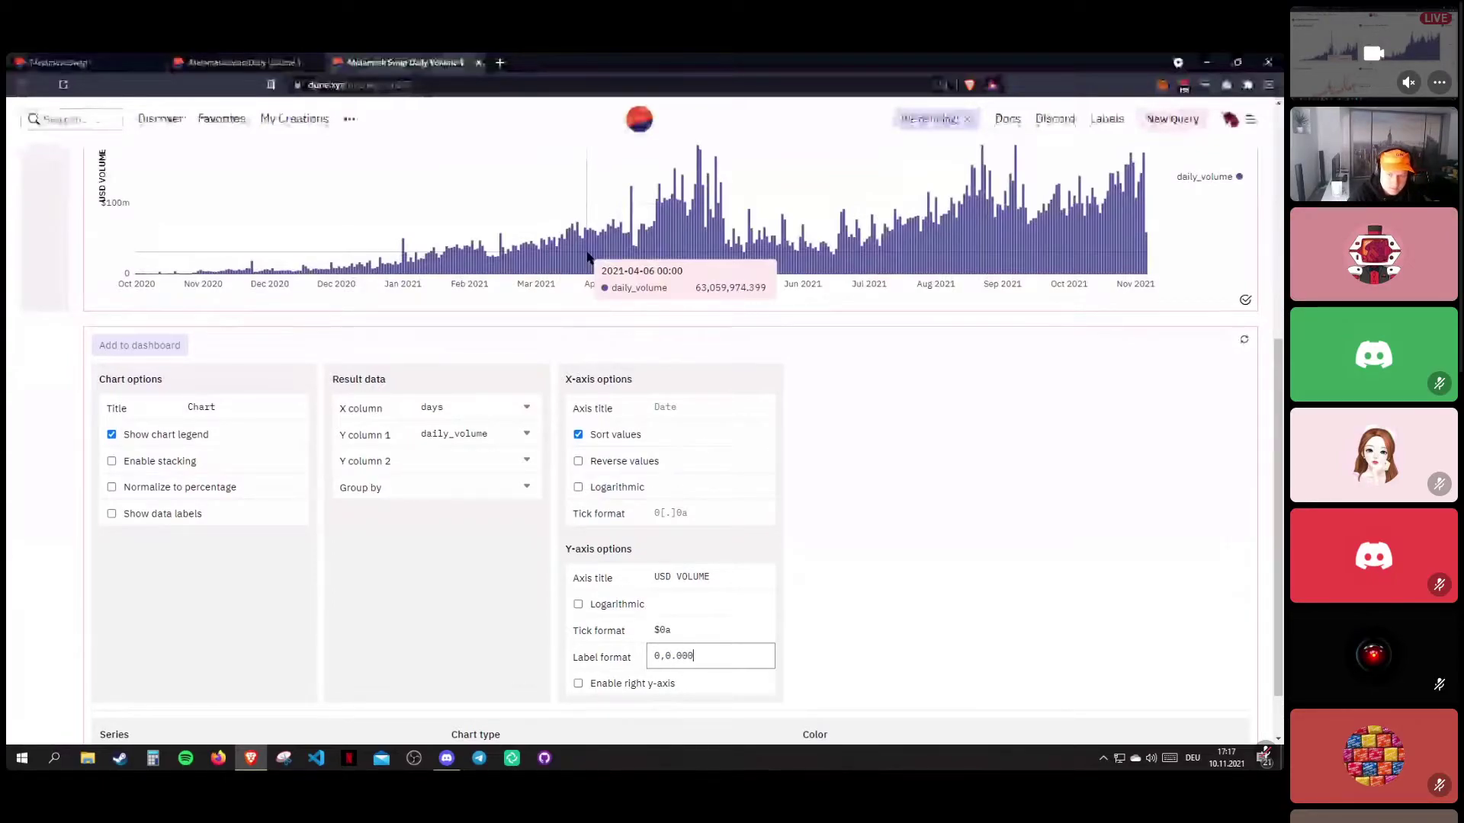
key(BackSpace)
key(BackSpace)
key(BackSpace)
key(BackSpace)
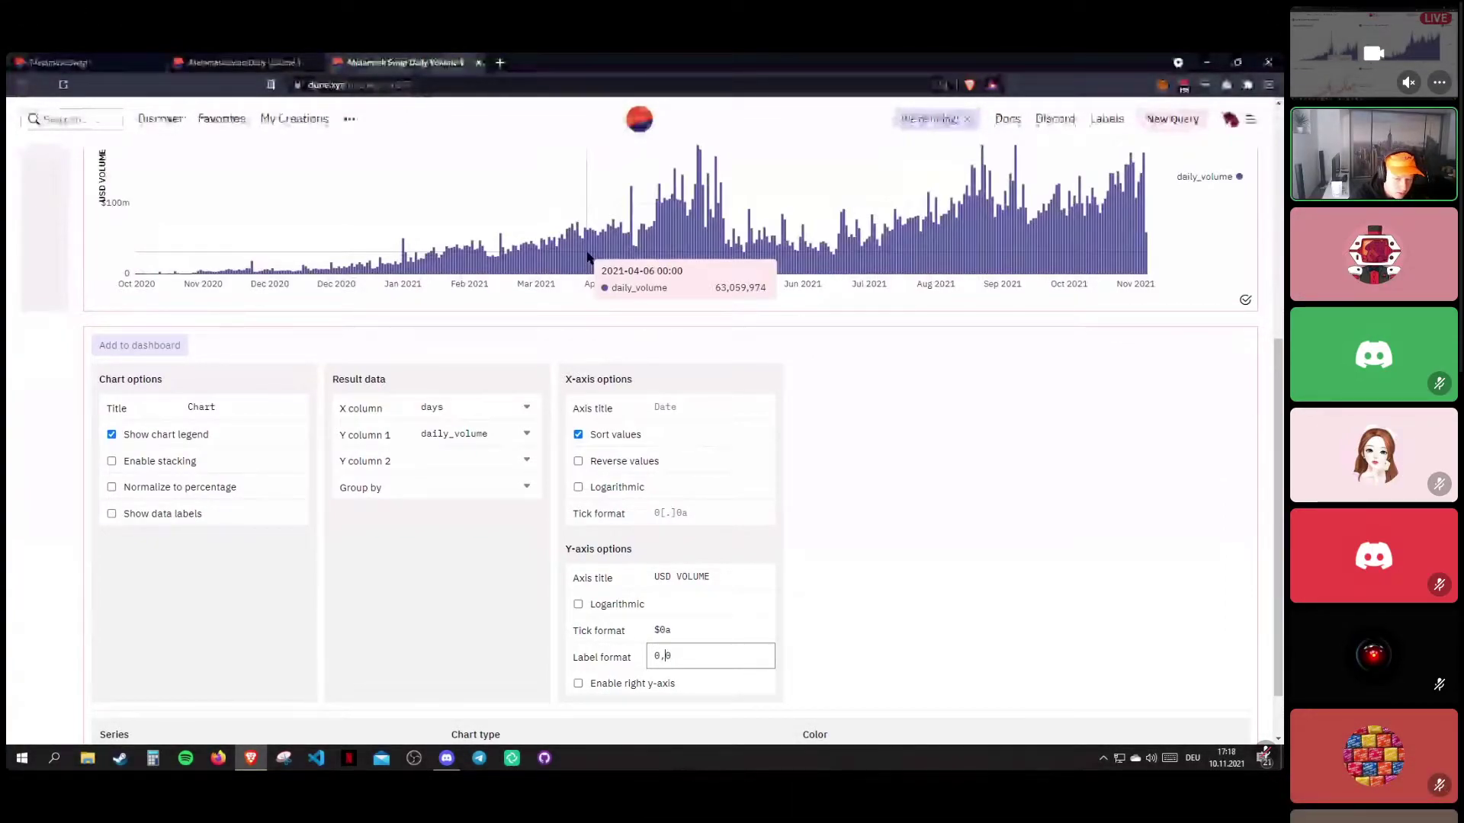
Settle the y-axis label format on the comma pattern 0,000a.
key(Right)
key(Right)
key(Right)
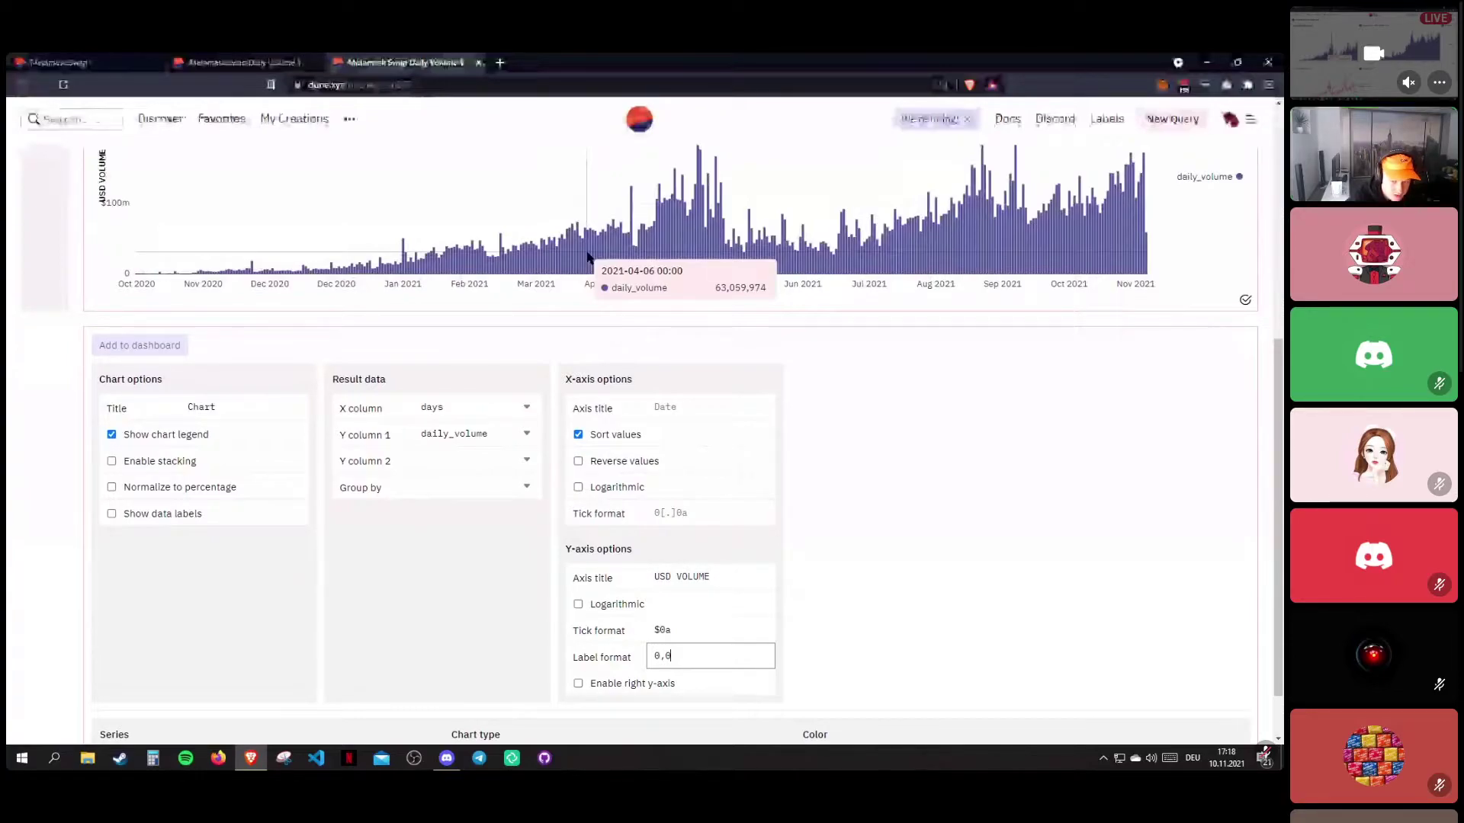
text(.00)
key(BackSpace)
key(BackSpace)
key(BackSpace)
key(BackSpace)
text(0)
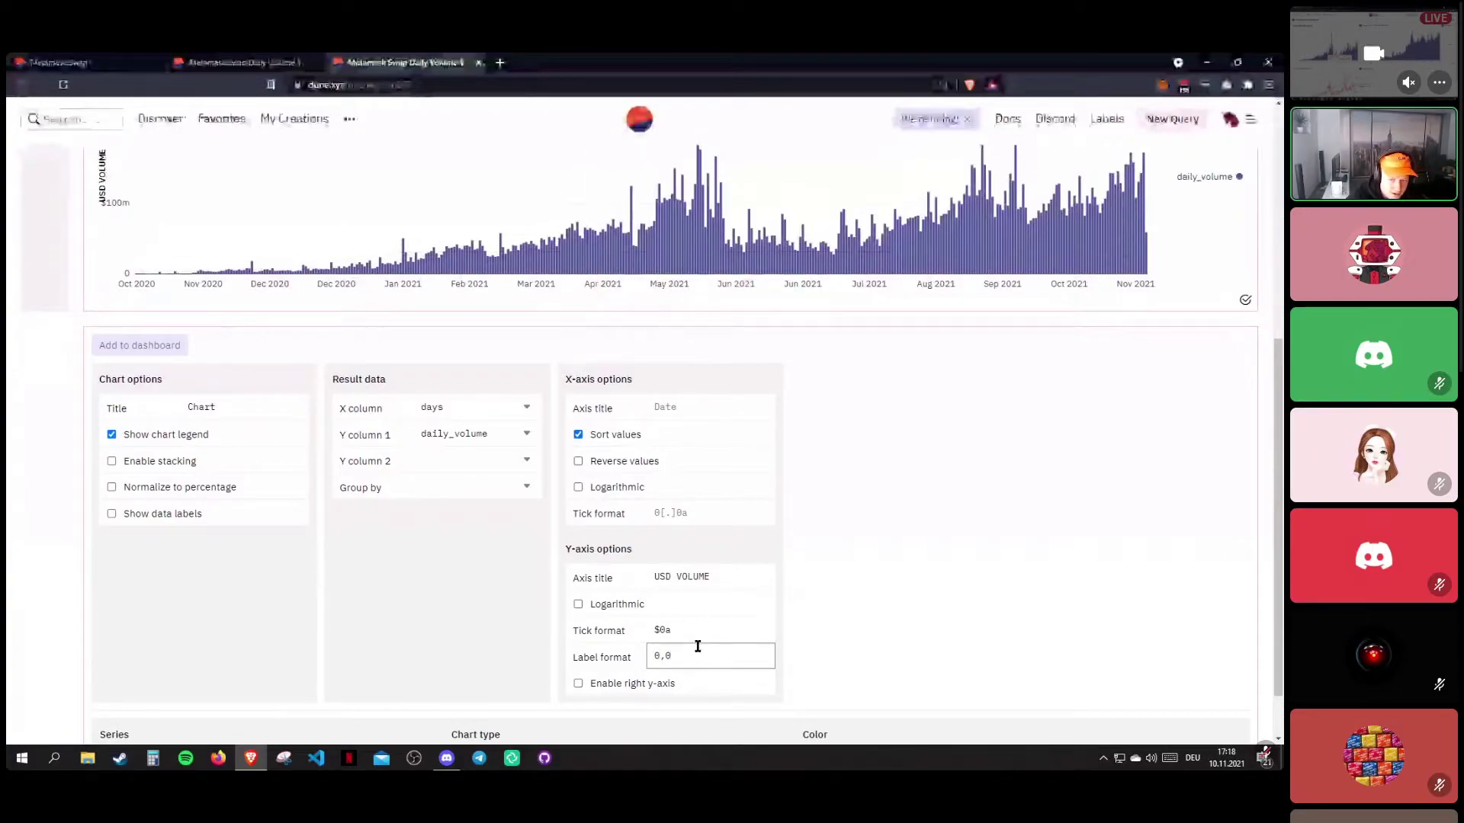
key(BackSpace)
key(BackSpace)
key(BackSpace)
text(0a)
mouse_move(931, 572)
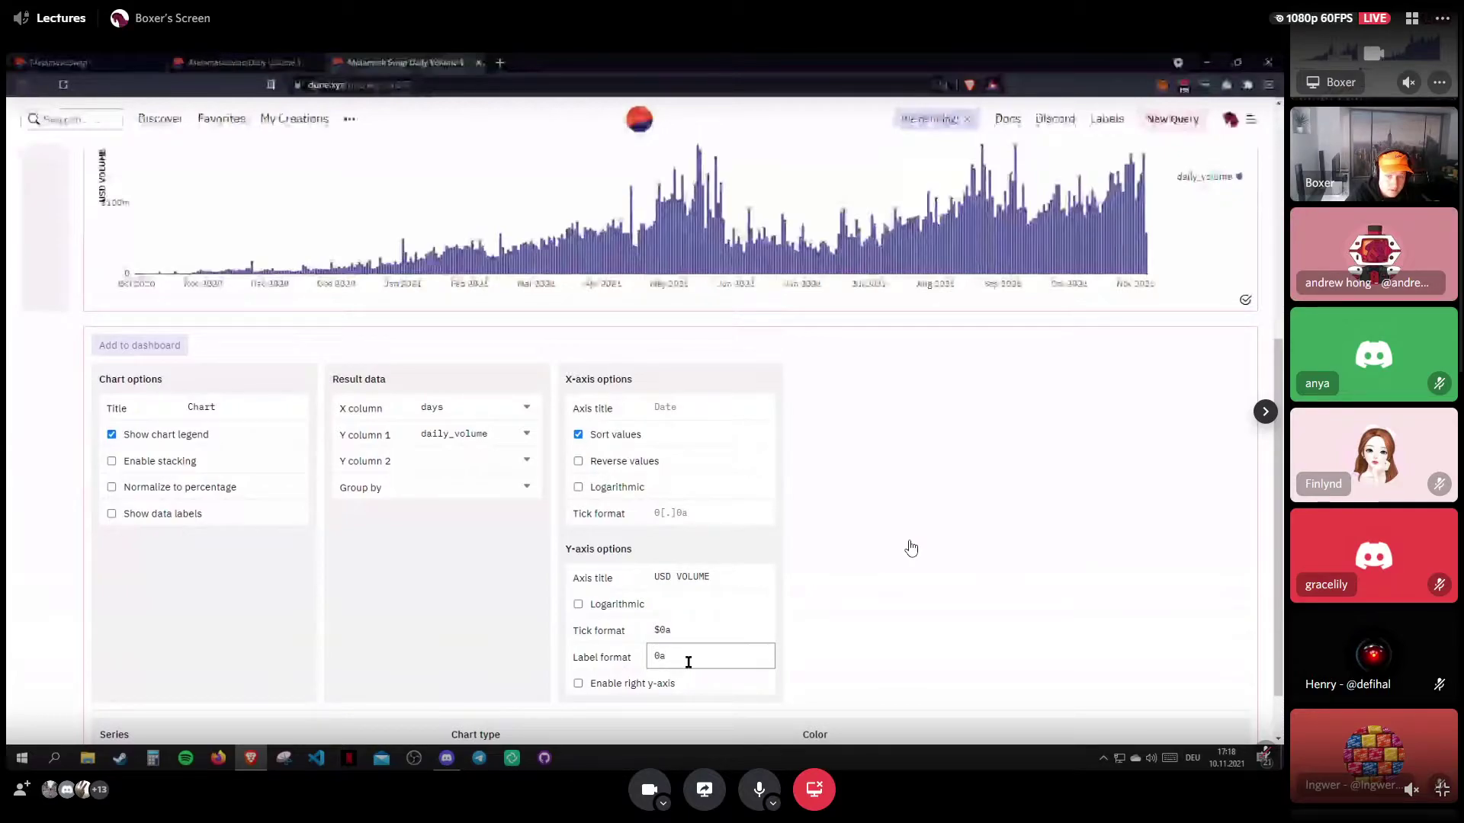
key(BackSpace)
text(,00)
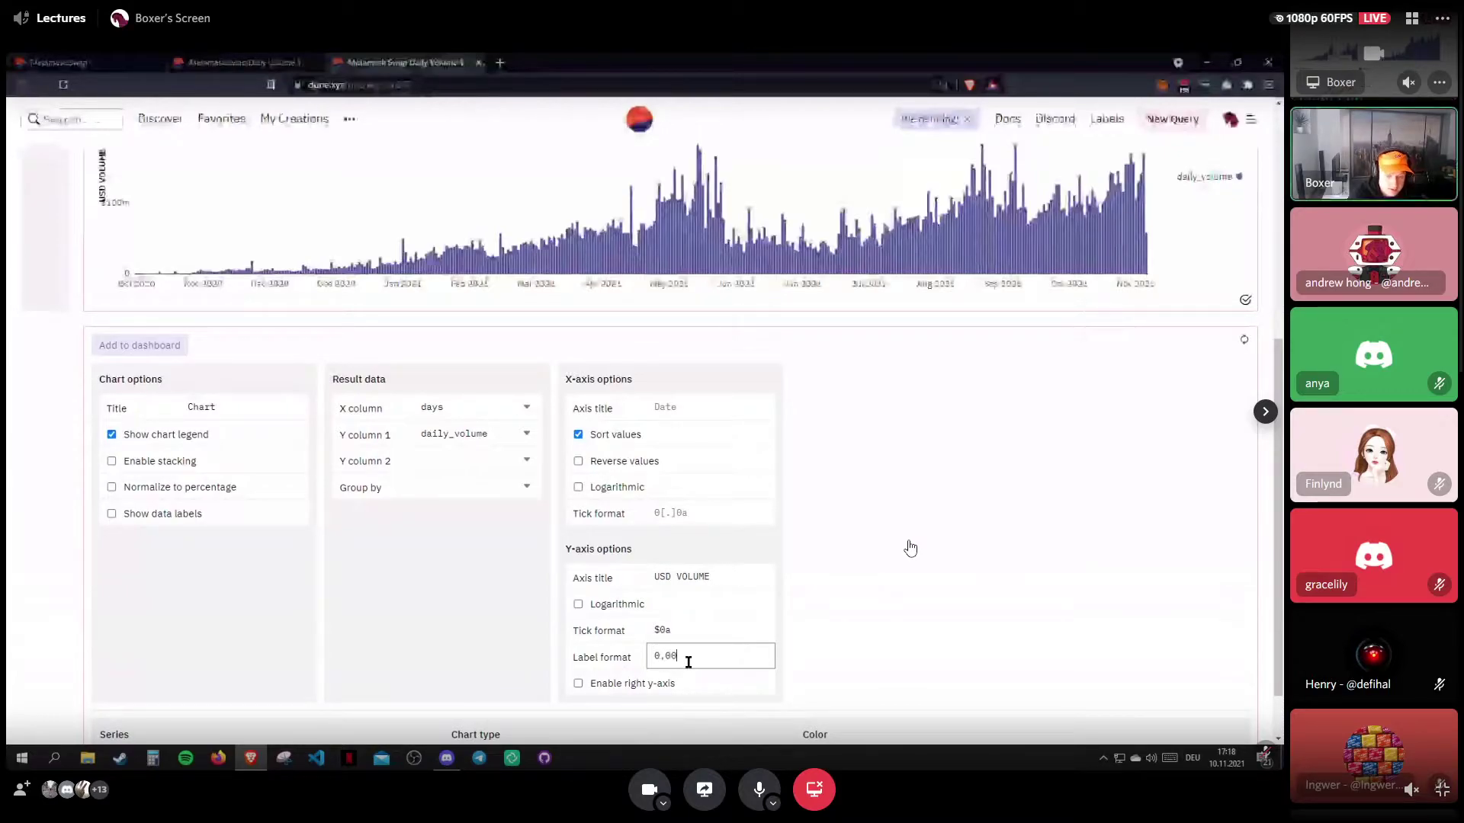
text(0)
text(.a)
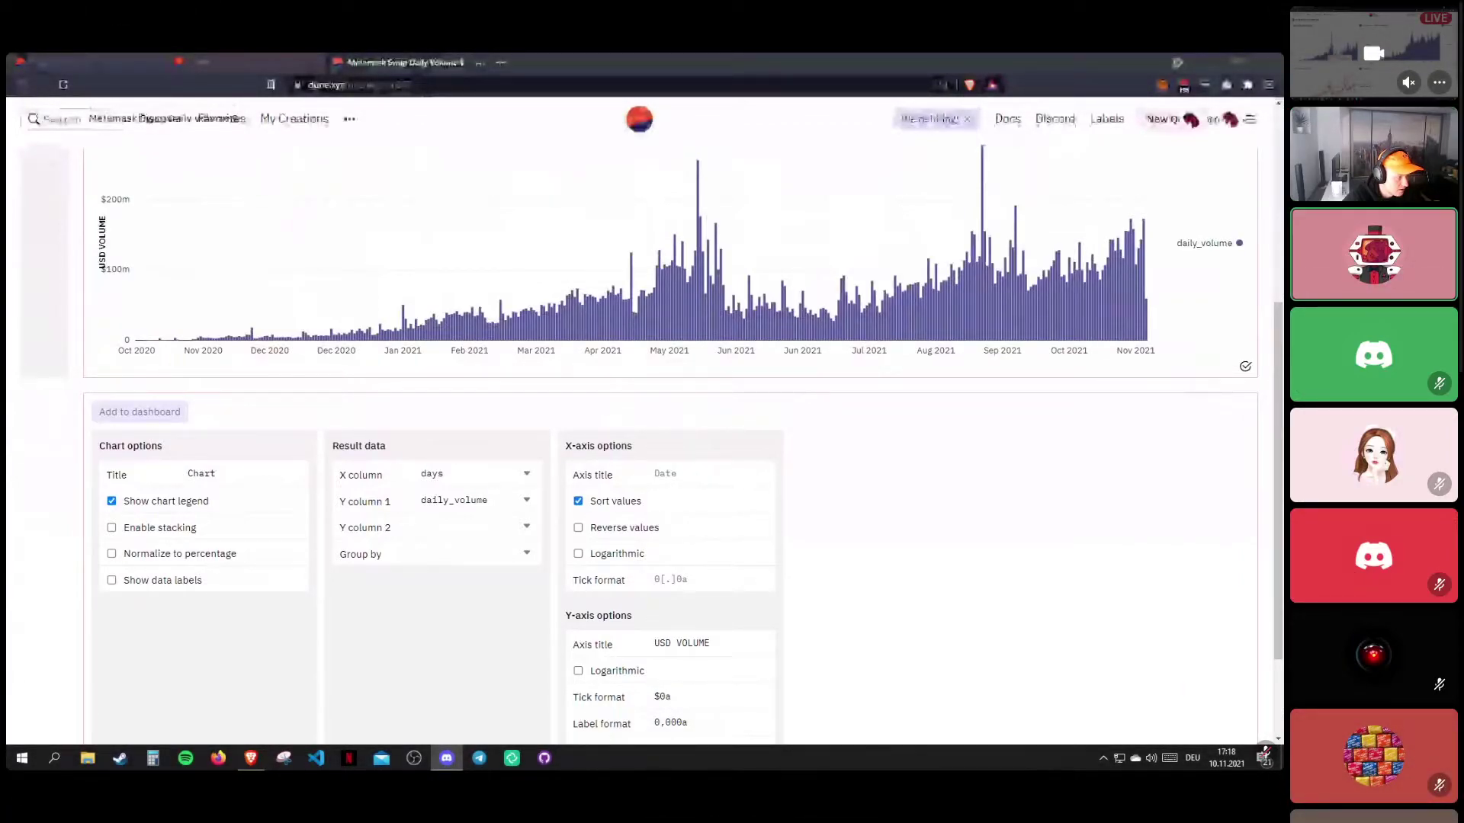
Select the 0,000a label format value, then drag the query editor taller to push the chart down.
mouse_move(1112, 545)
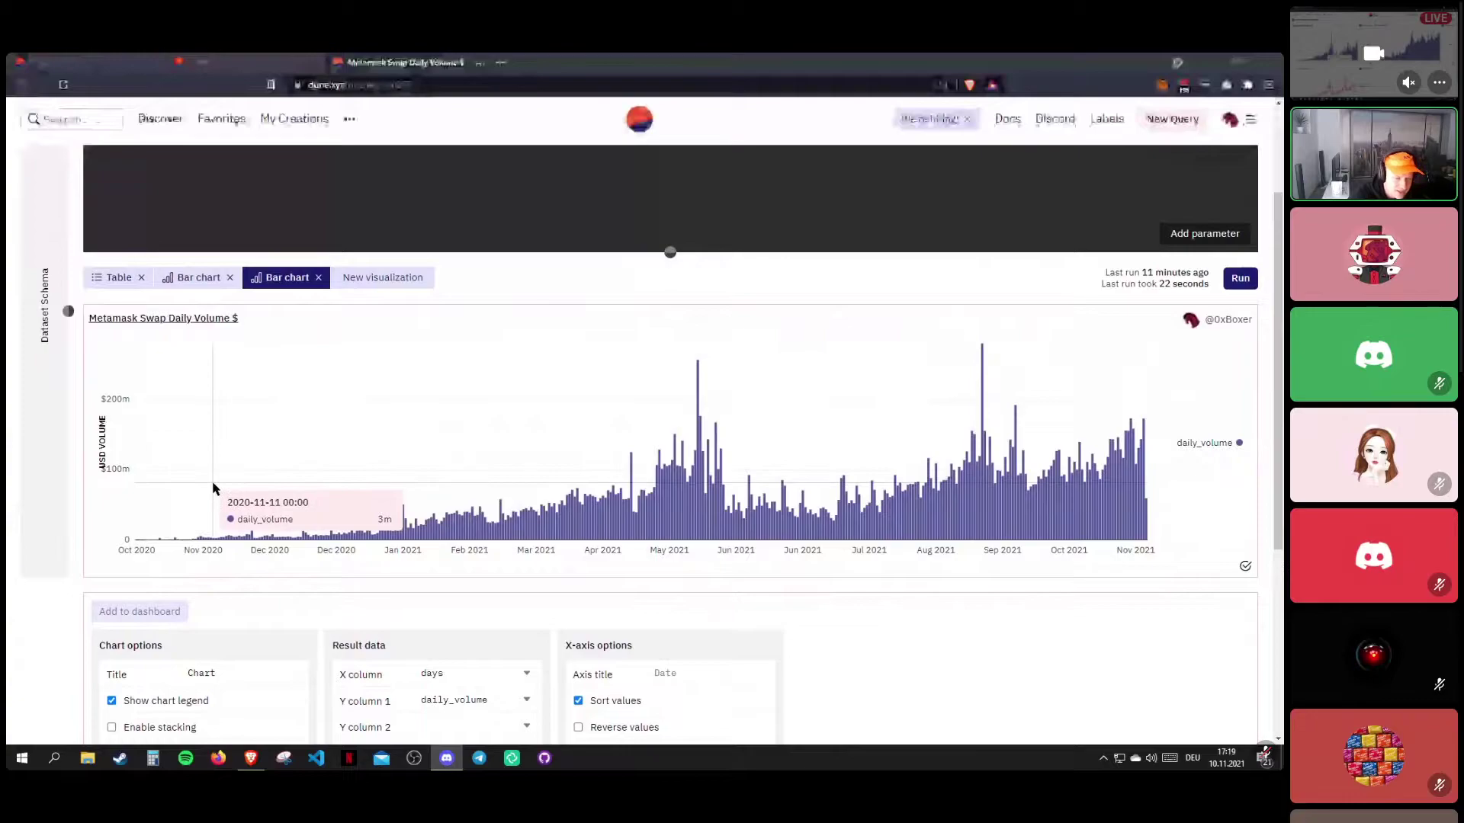
mouse_move(761, 791)
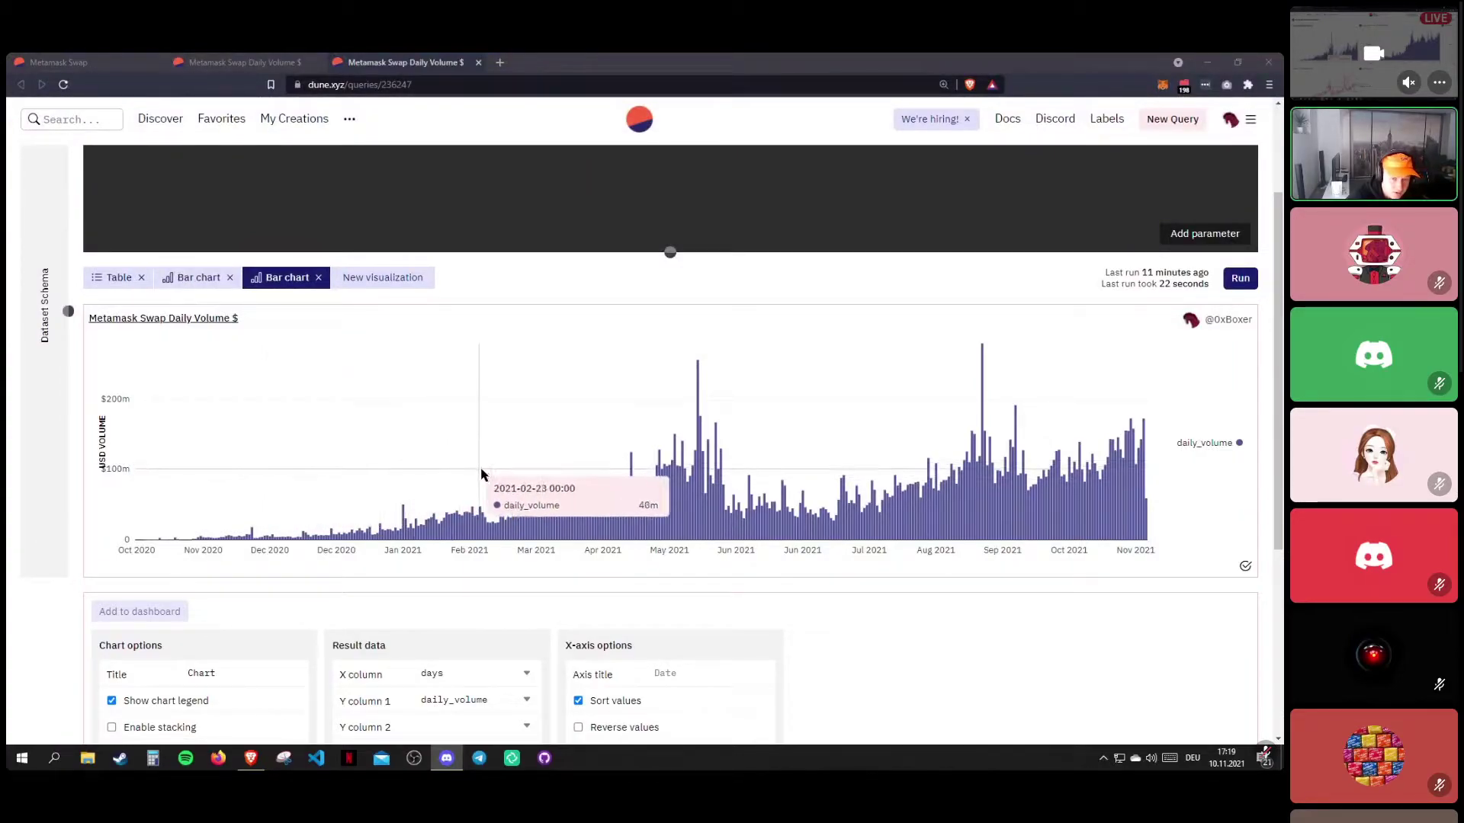
scroll(487, 472, down, 3)
click(696, 637)
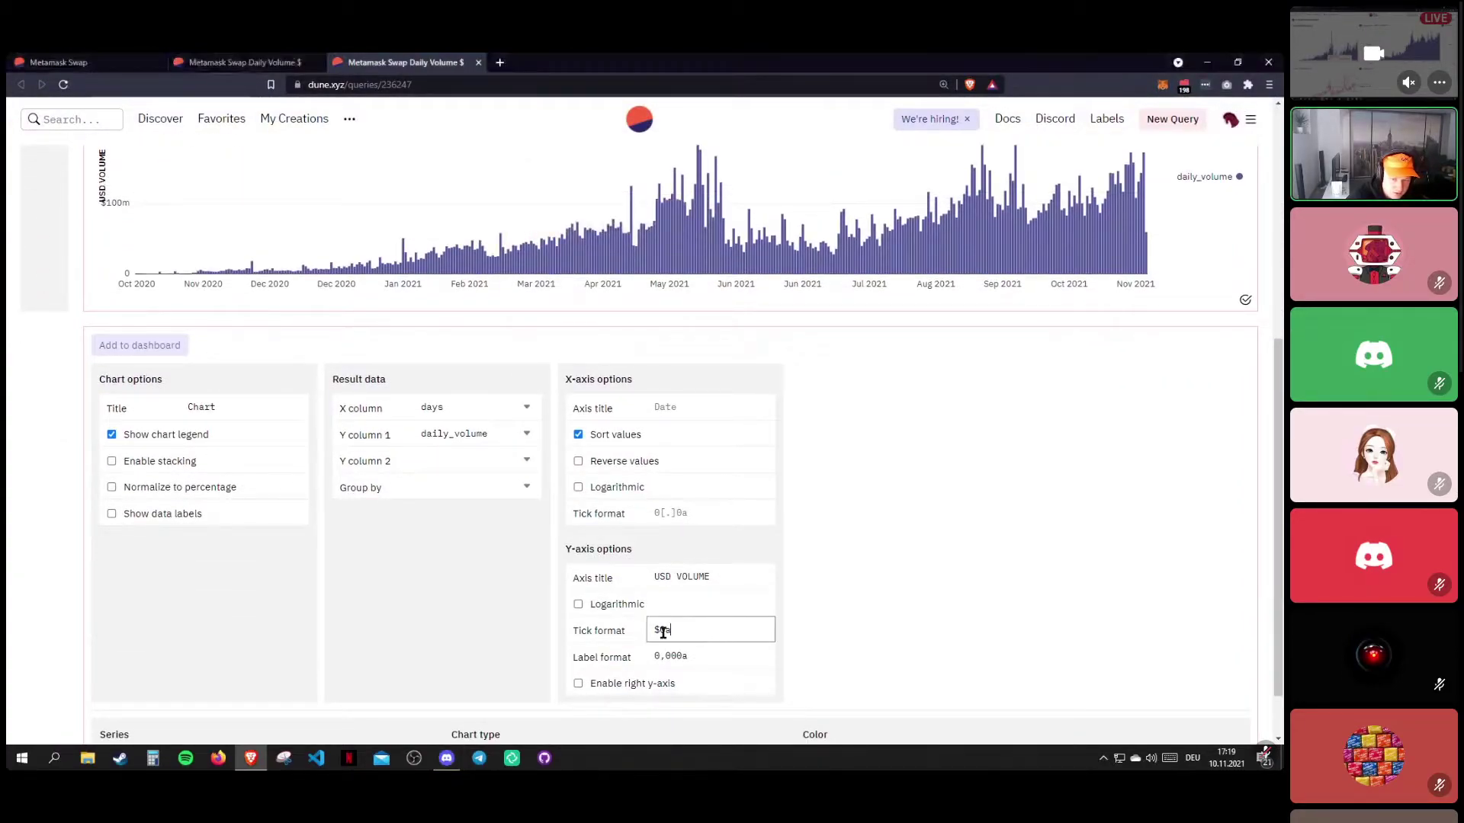
click(722, 658)
double_click(712, 661)
click(686, 660)
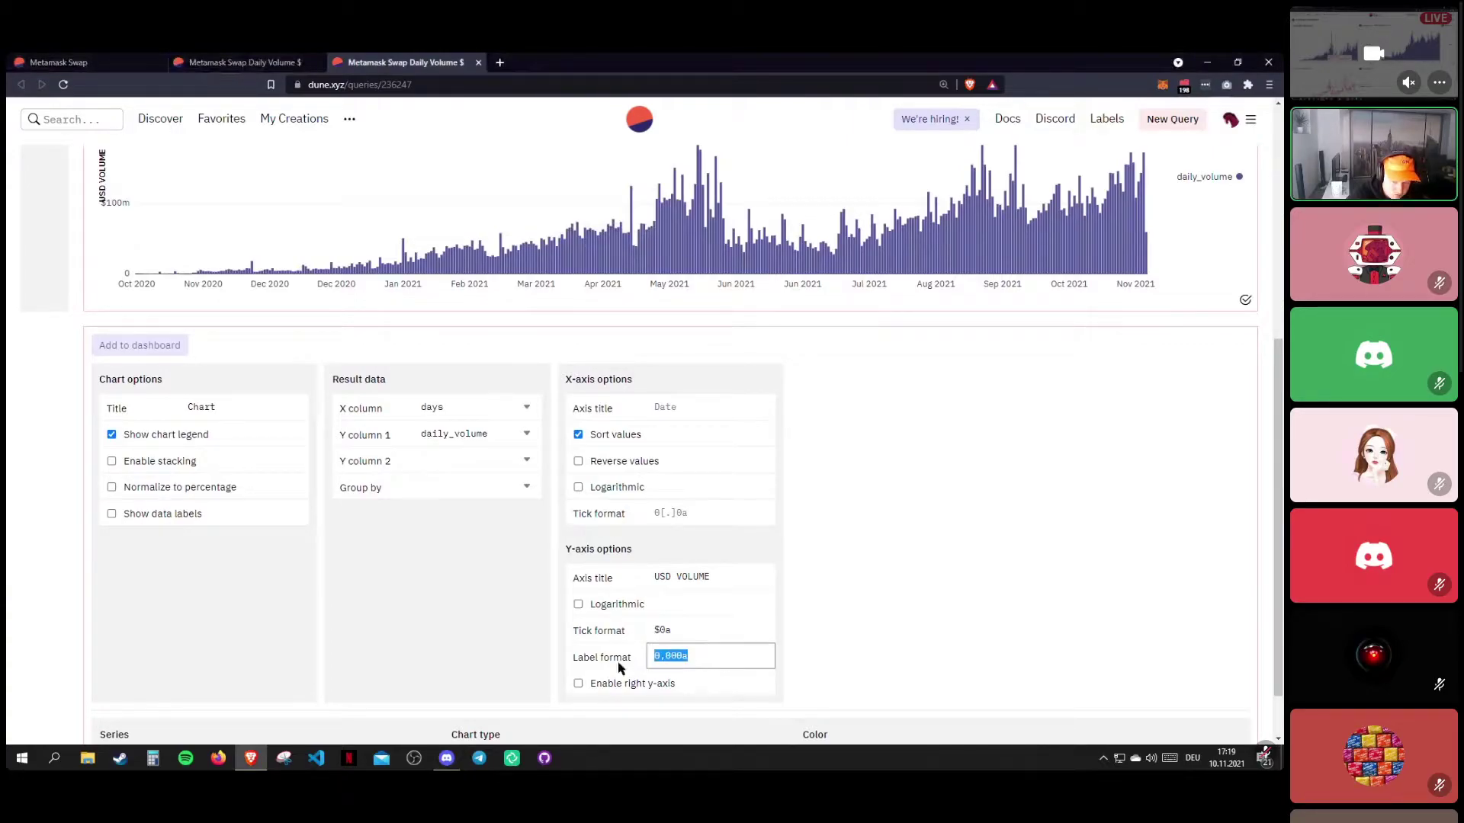
drag(698, 654, 582, 650)
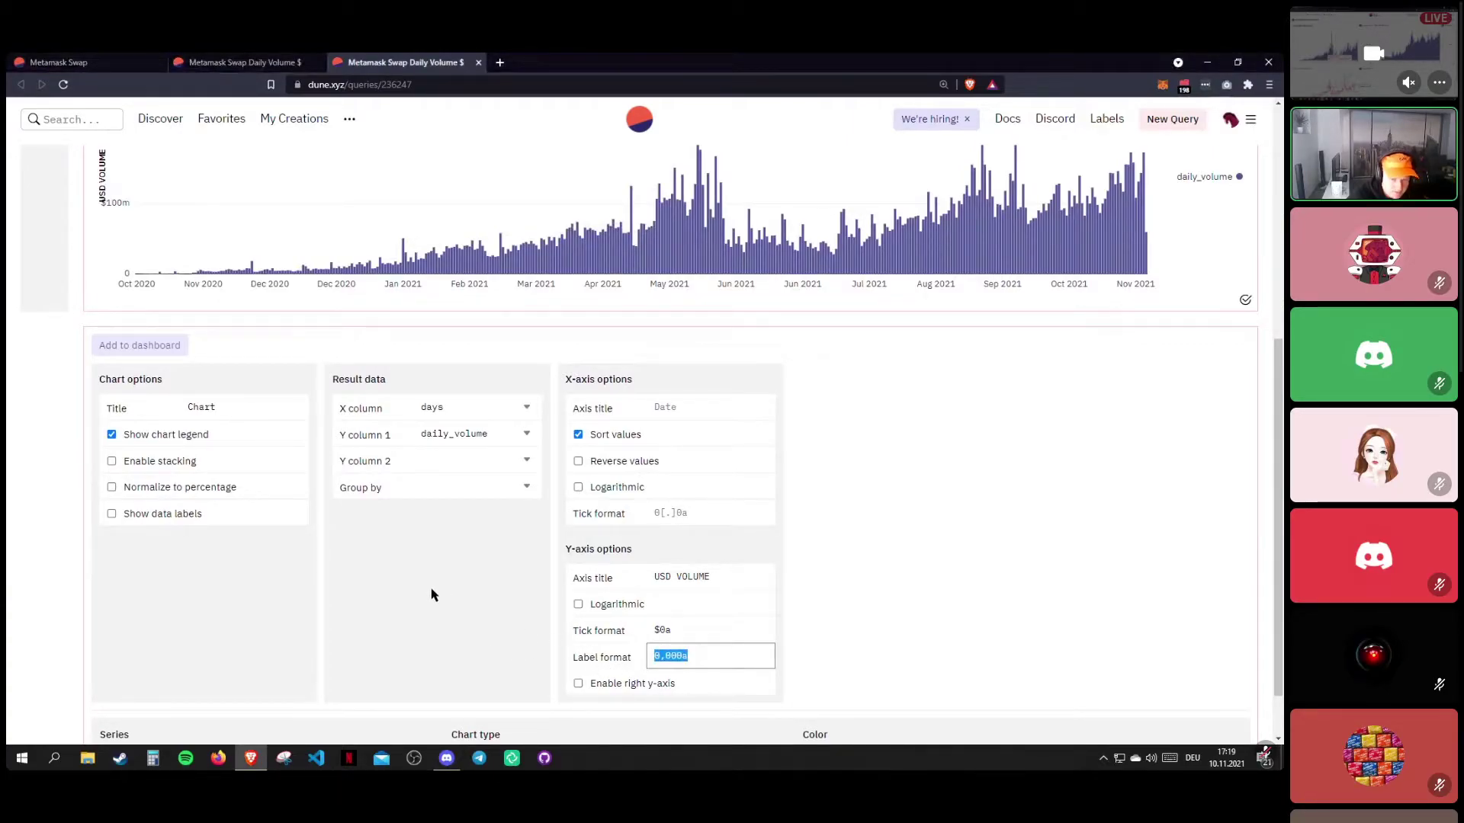
scroll(436, 592, down, 1)
scroll(446, 510, up, 4)
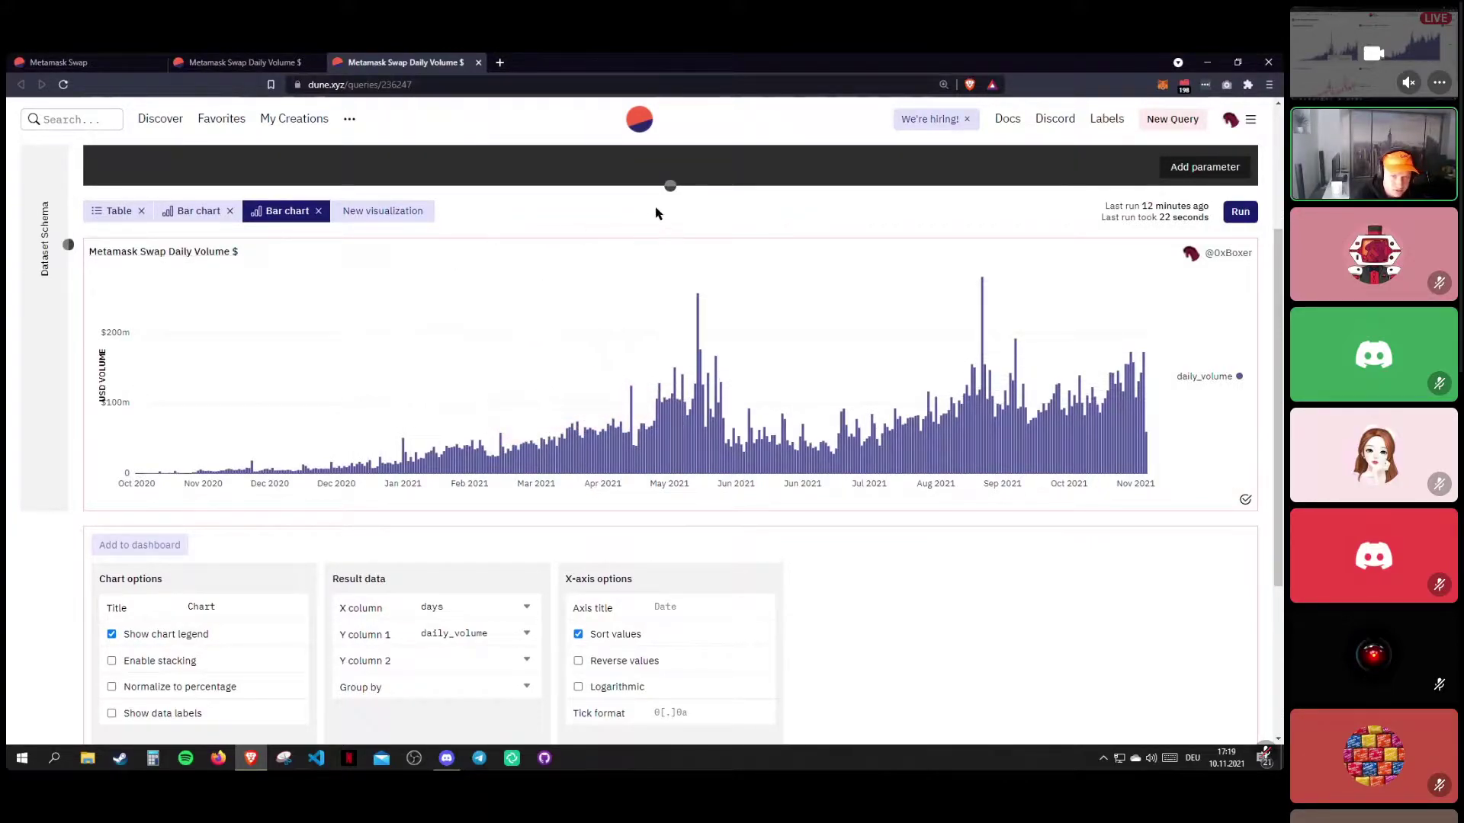
drag(668, 187, 640, 245)
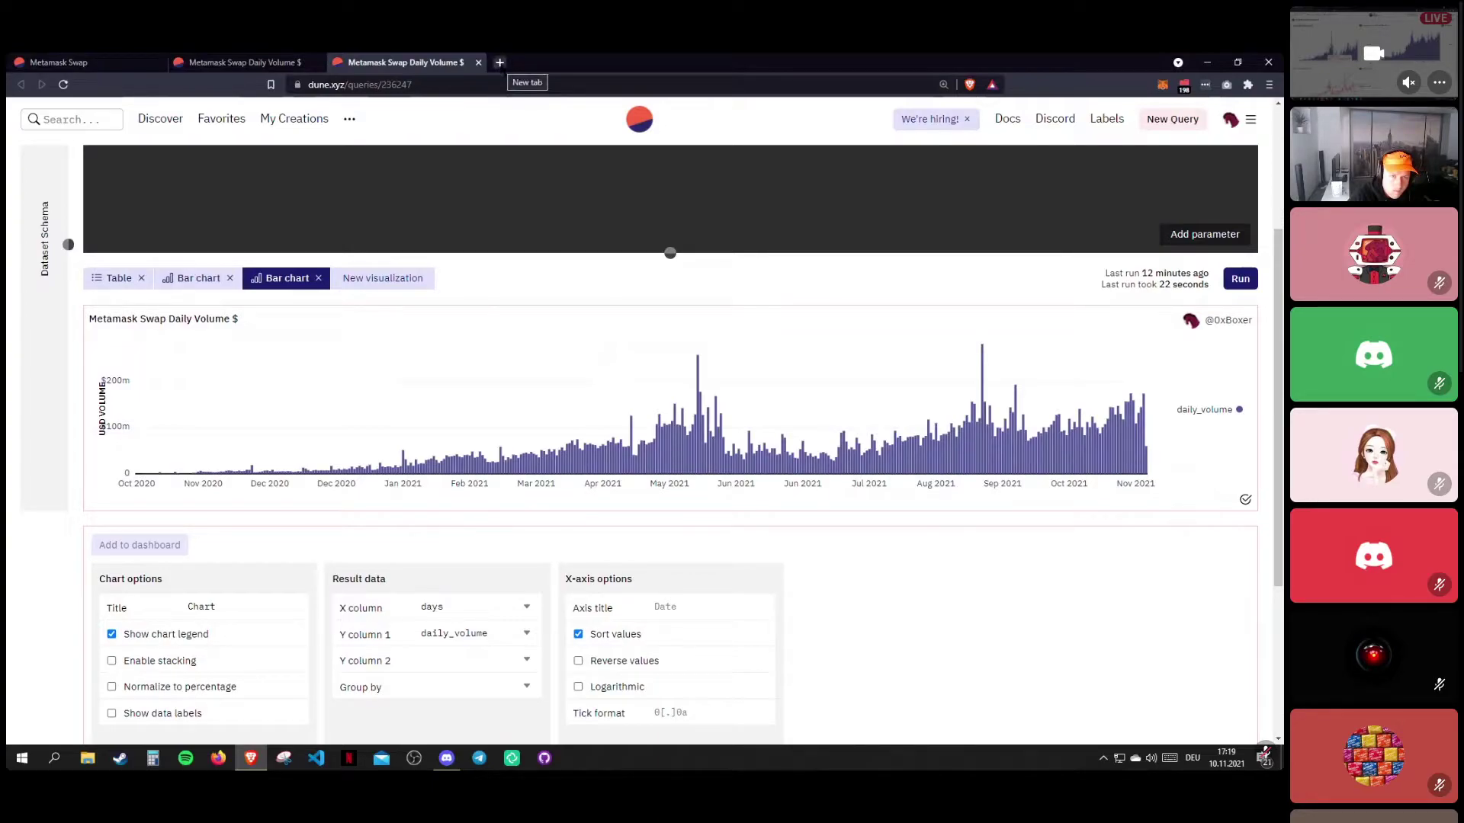
Open the Dune NFT dashboard for the dudes collection in a new browser tab.
click(499, 62)
text(n)
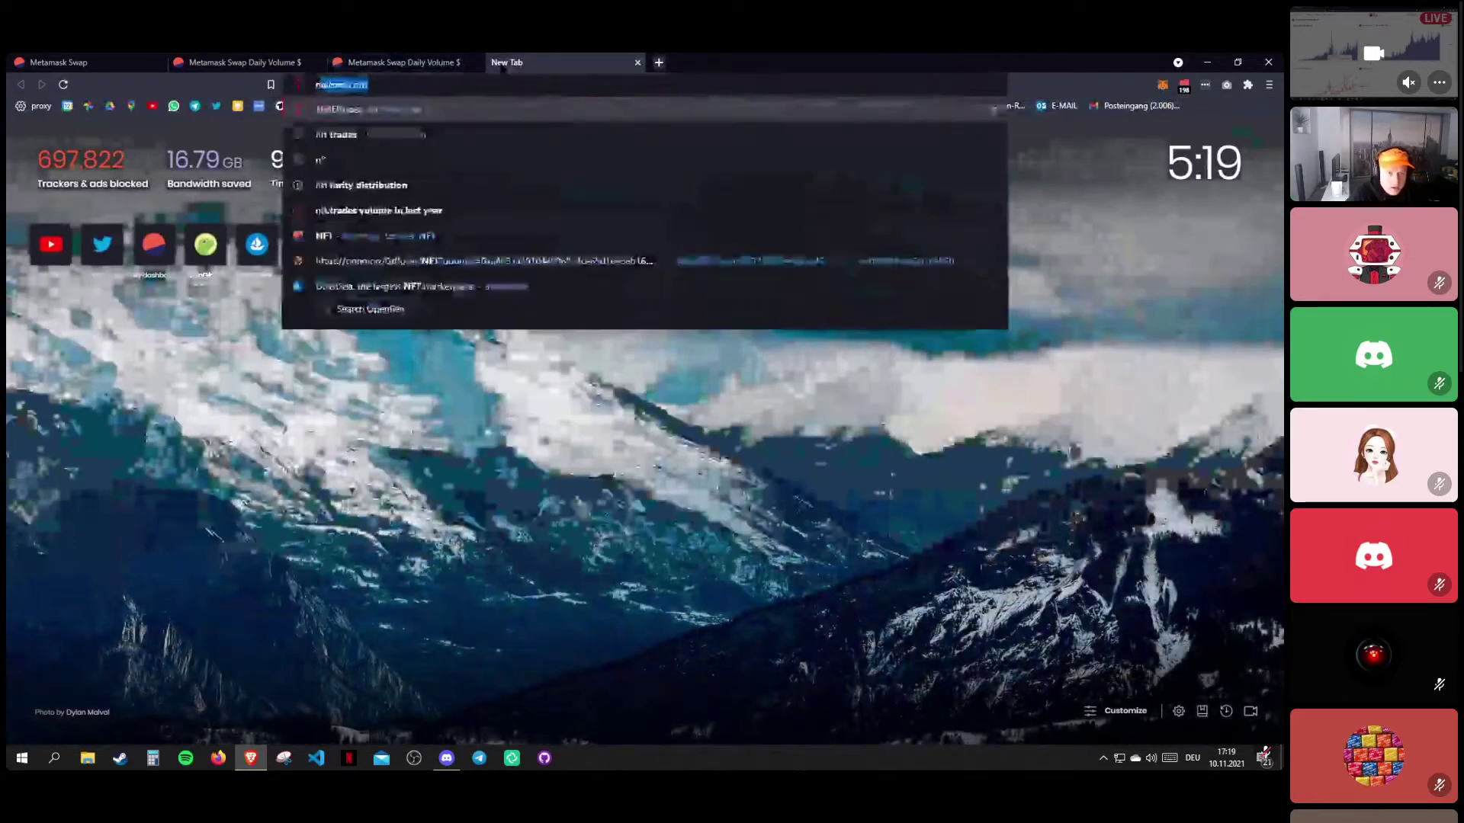
key(Down)
key(Down)
key(Down)
key(Down)
key(Down)
key(Return)
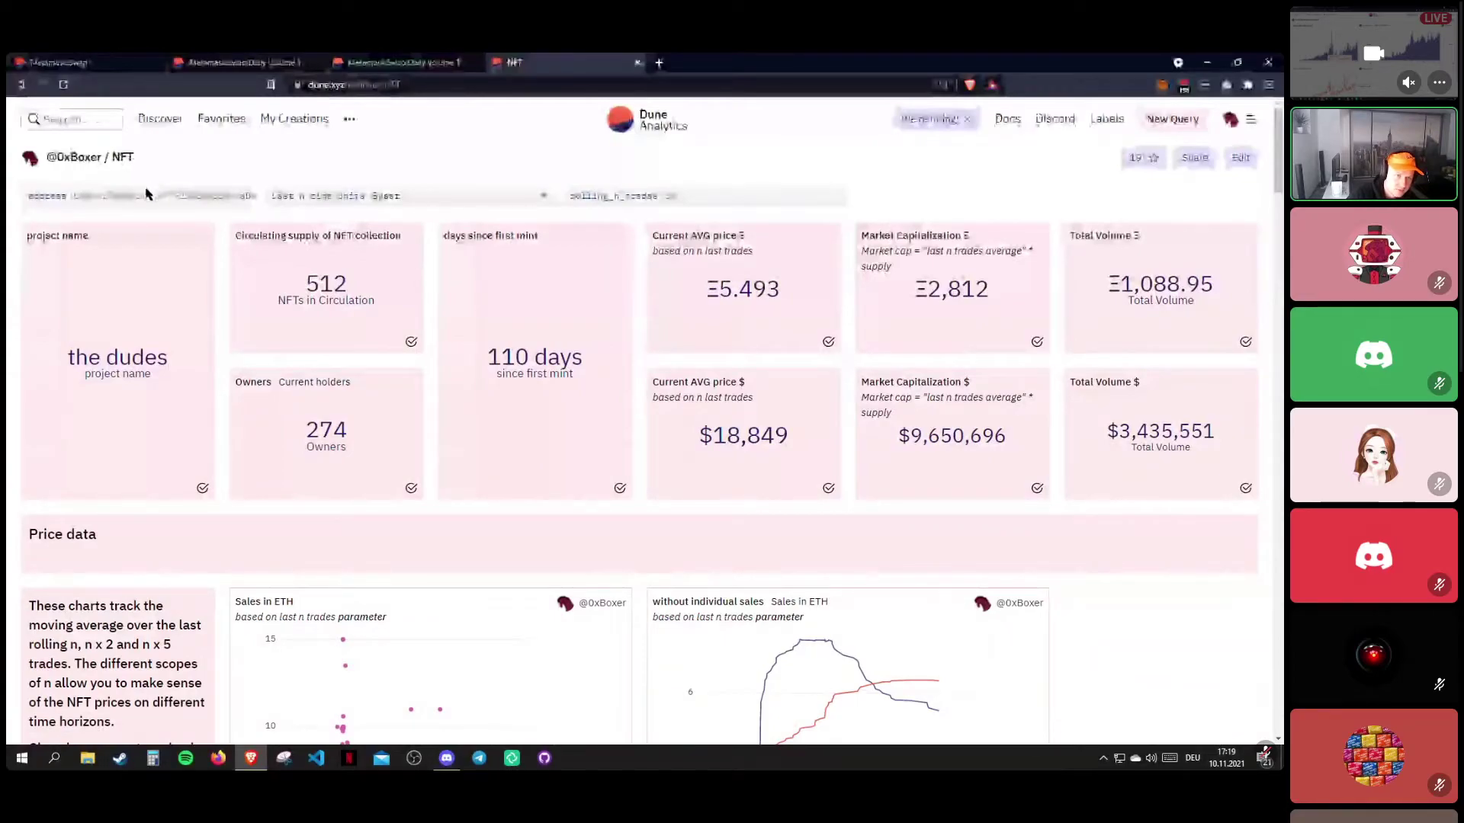
Focus the collection address parameter, mute the call microphone, and switch Discord to the participant grid.
click(112, 196)
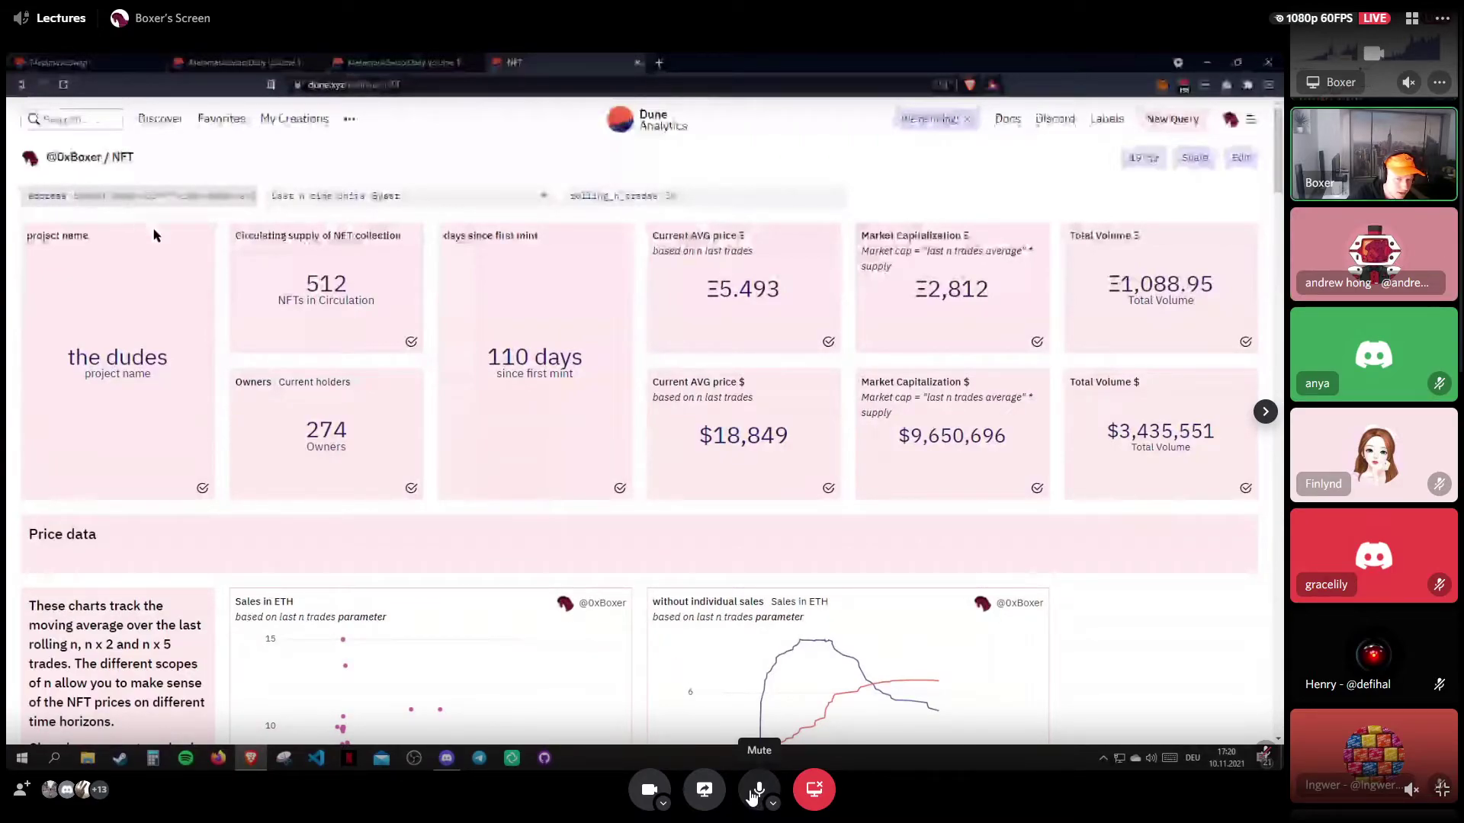
click(755, 797)
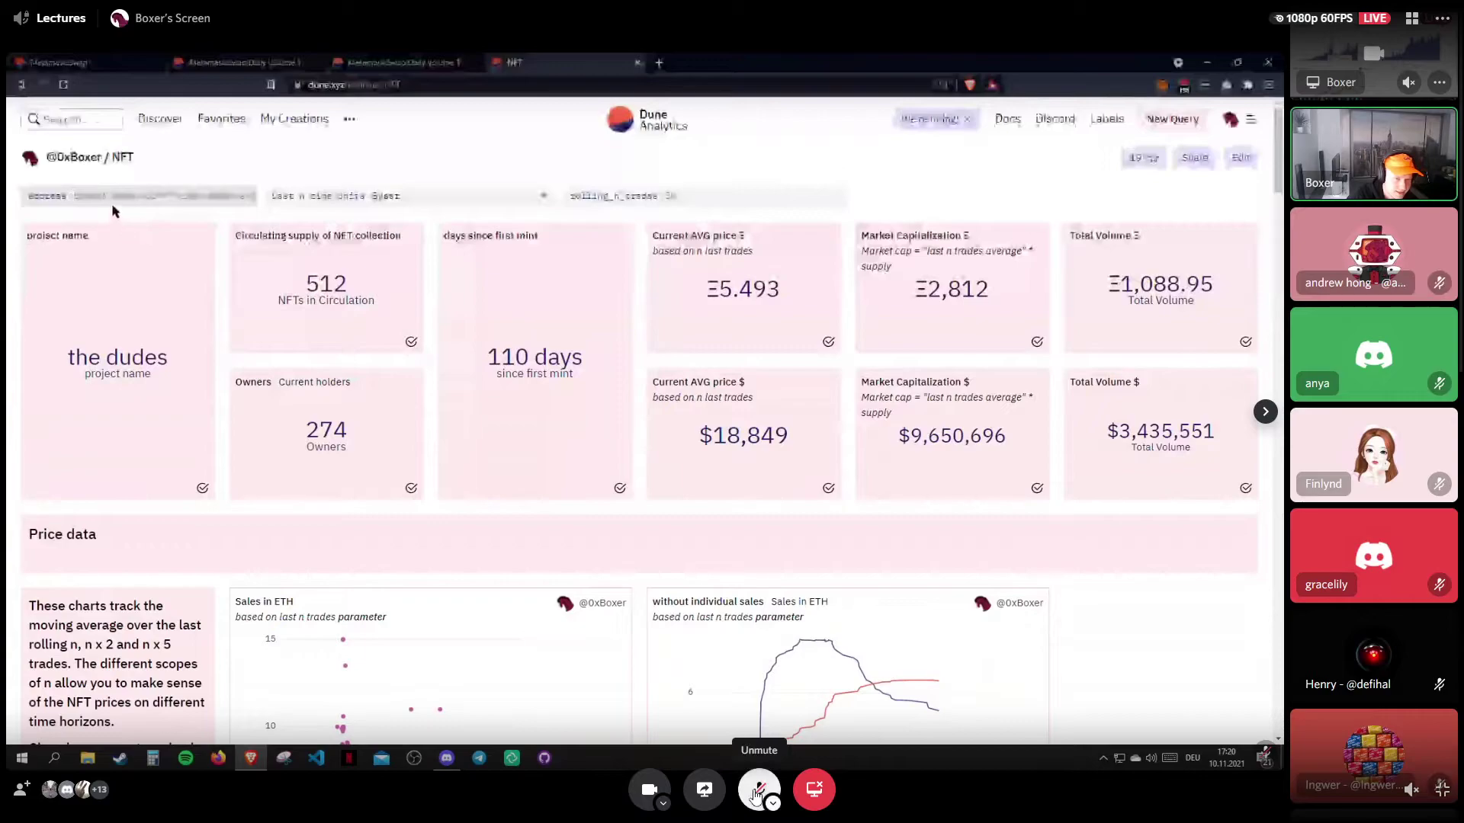
click(1079, 303)
click(524, 189)
Make the shared NFT dashboard screen the main Discord view again.
click(524, 190)
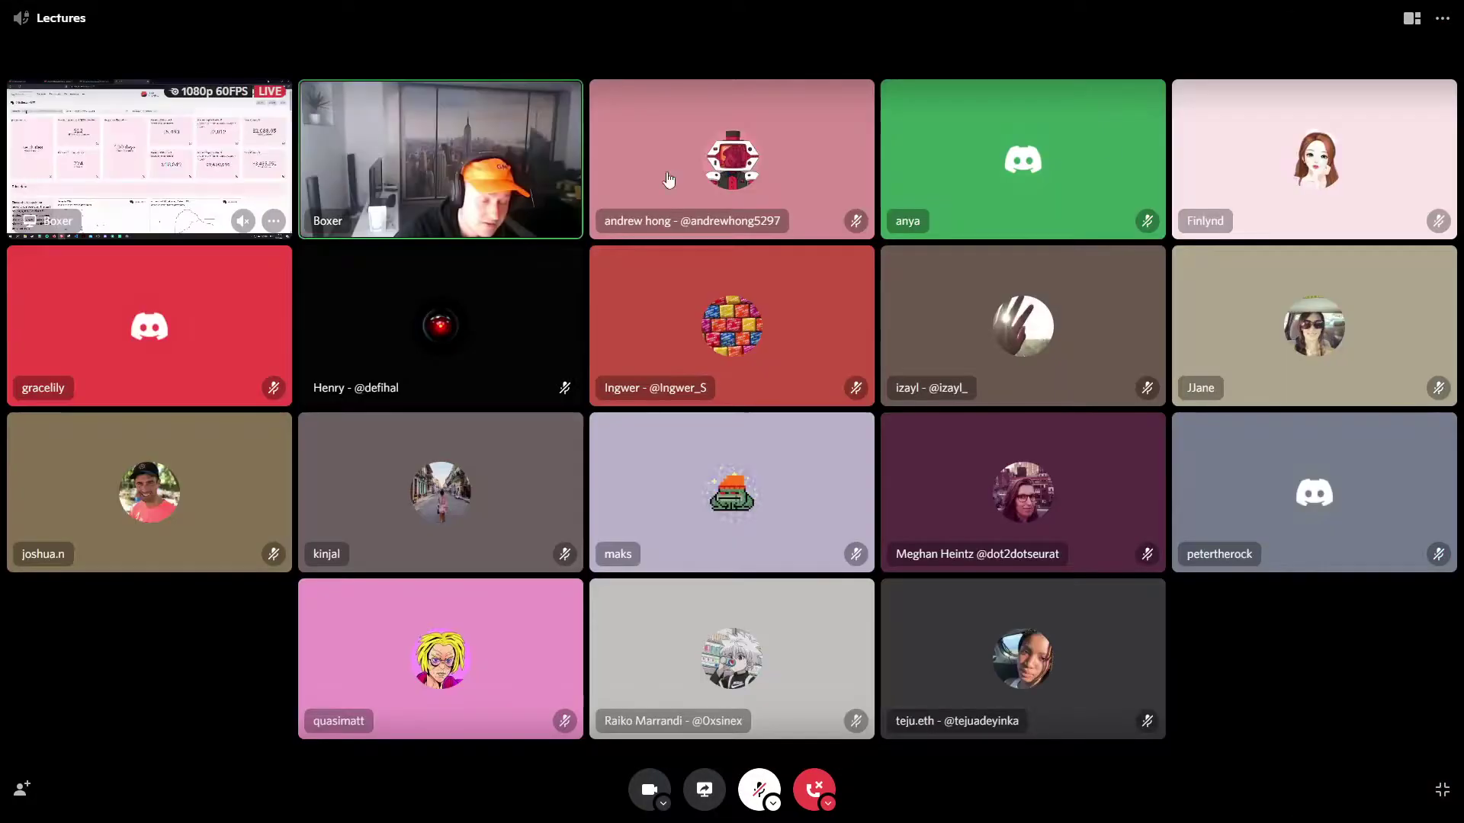
click(252, 198)
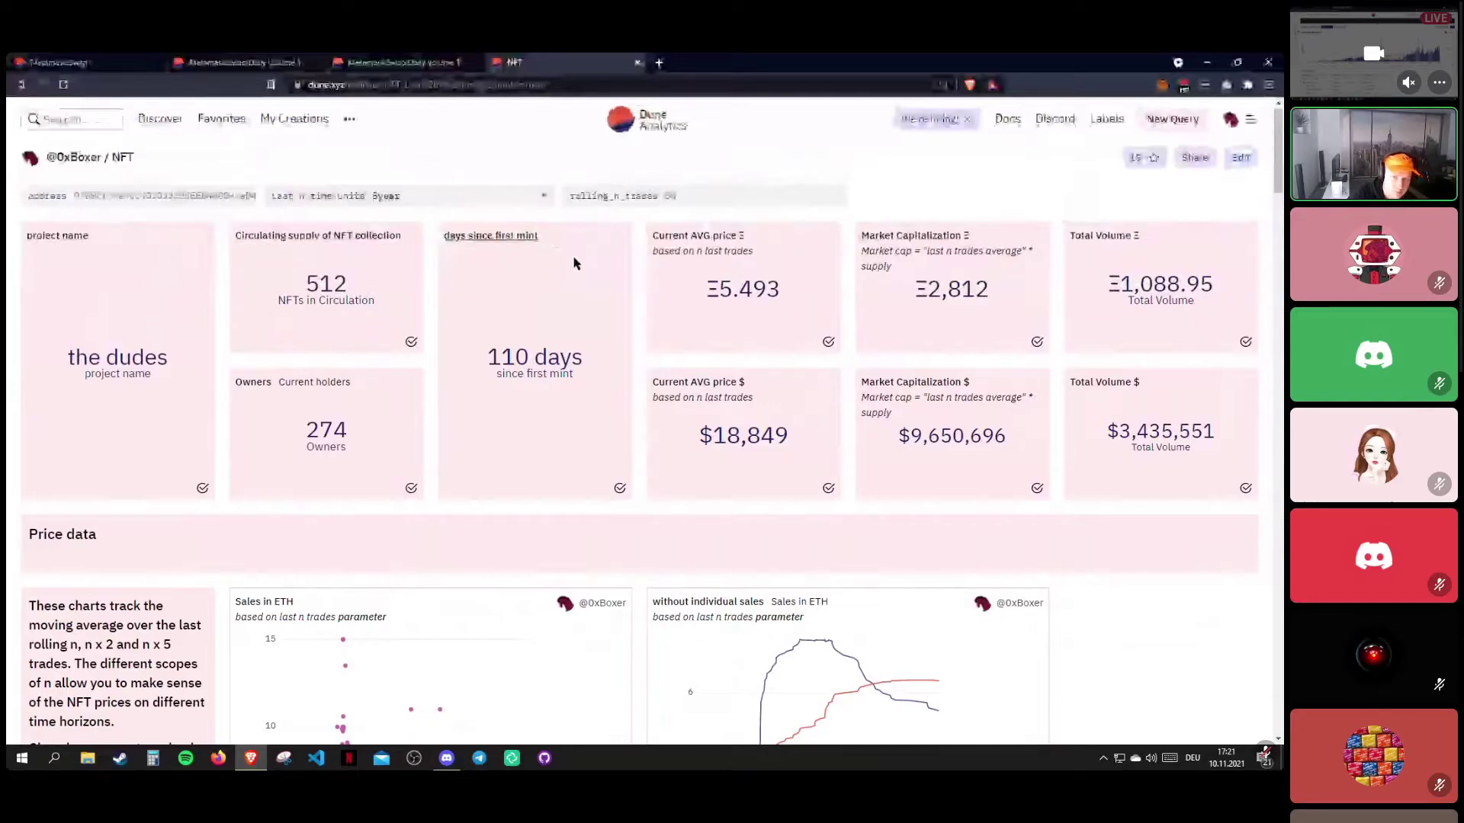
click(683, 198)
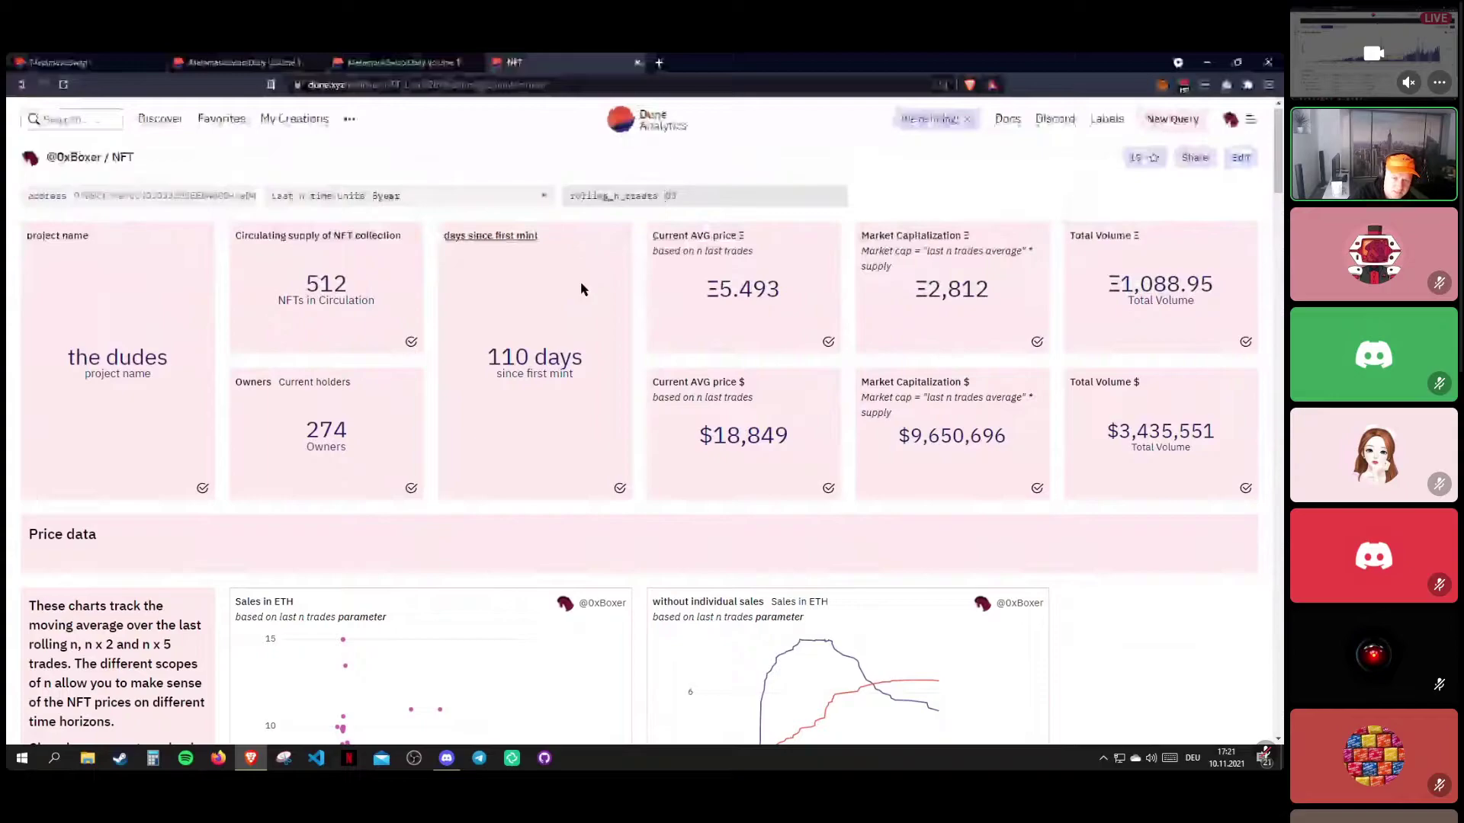
scroll(543, 326, down, 4)
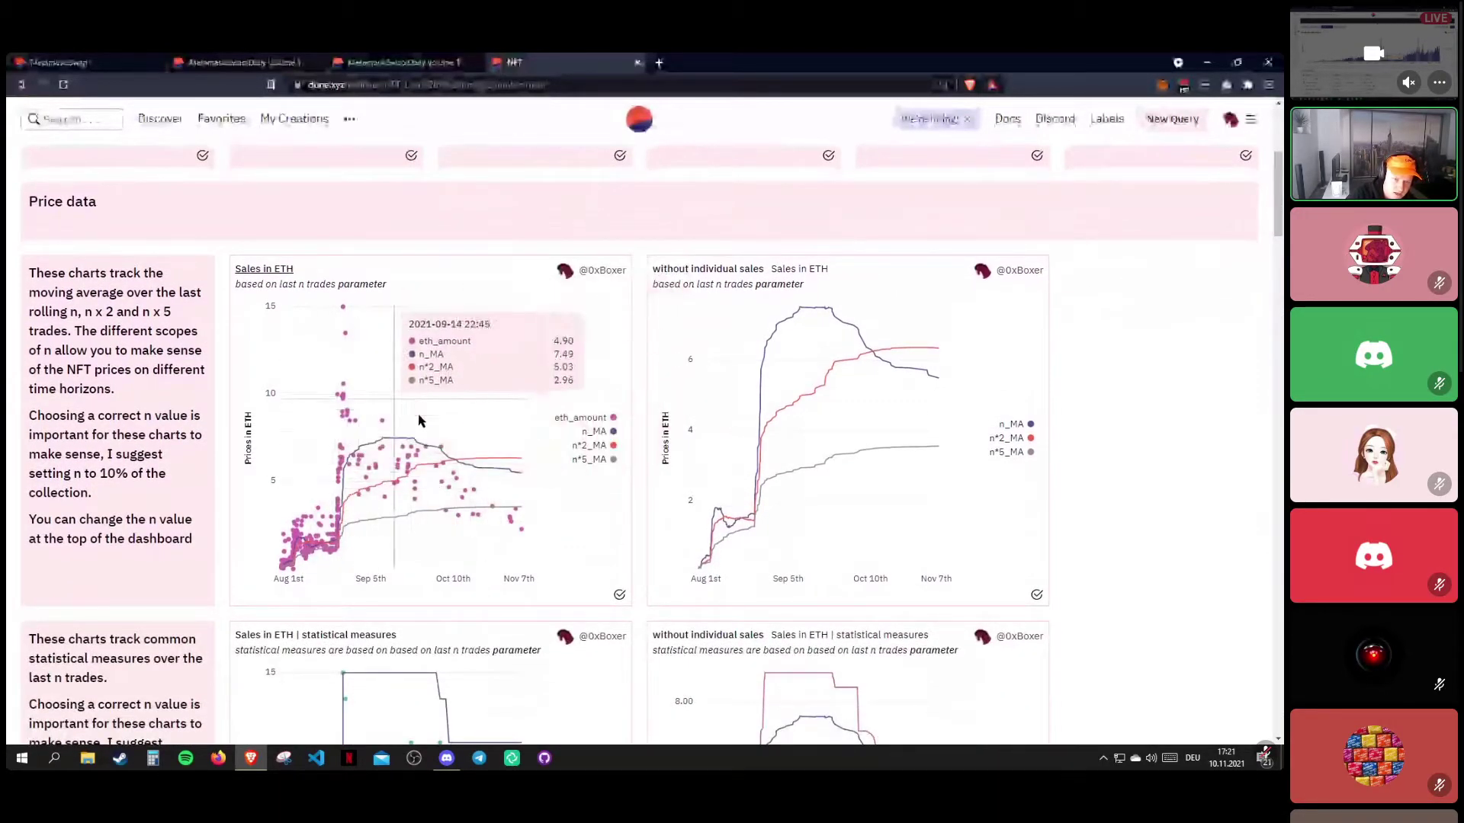
scroll(536, 396, up, 1)
scroll(536, 396, up, 4)
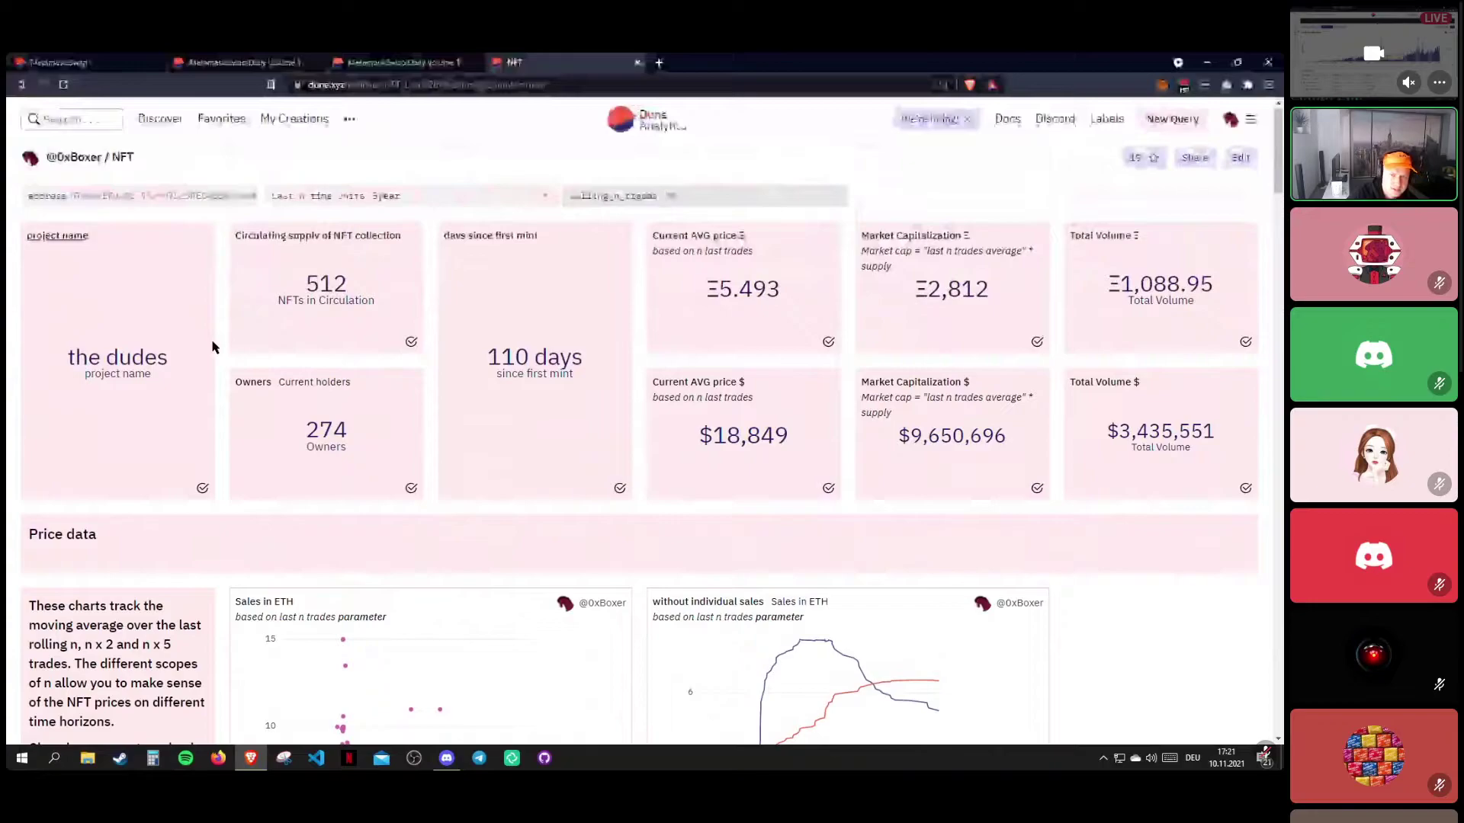
drag(71, 356, 157, 359)
click(174, 330)
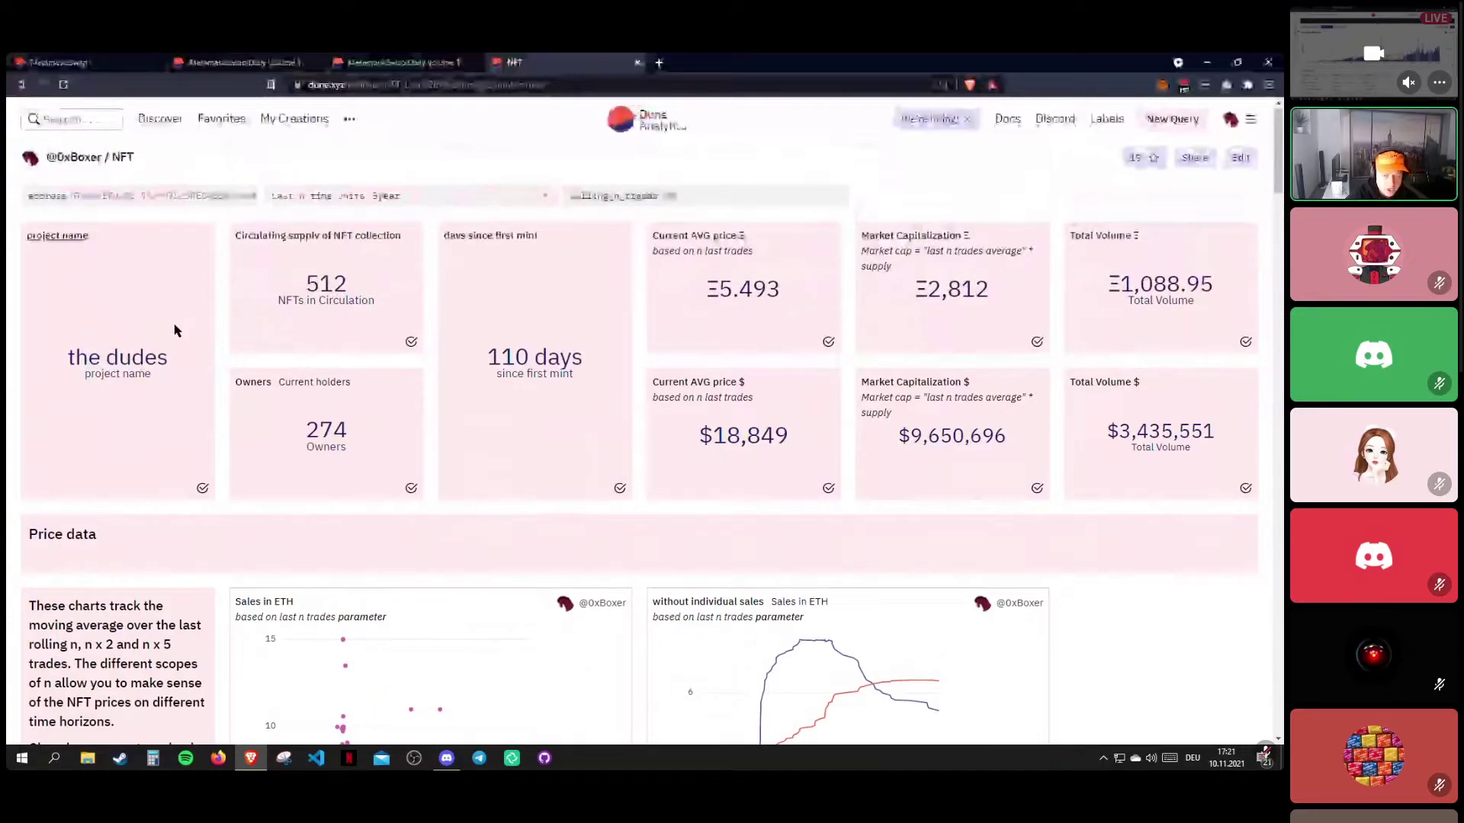
scroll(174, 330, down, 1)
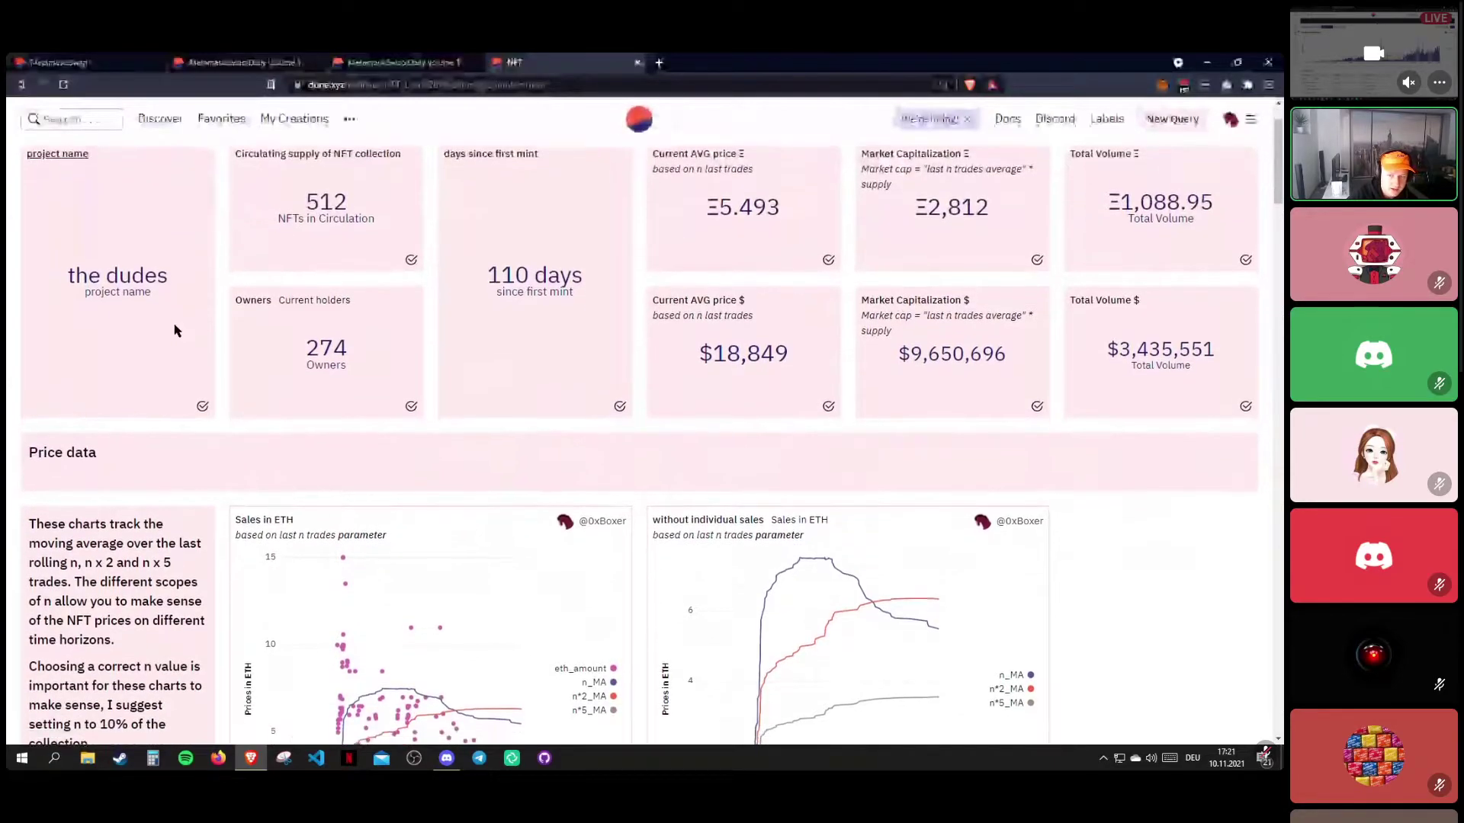
scroll(175, 330, down, 3)
scroll(175, 330, down, 15)
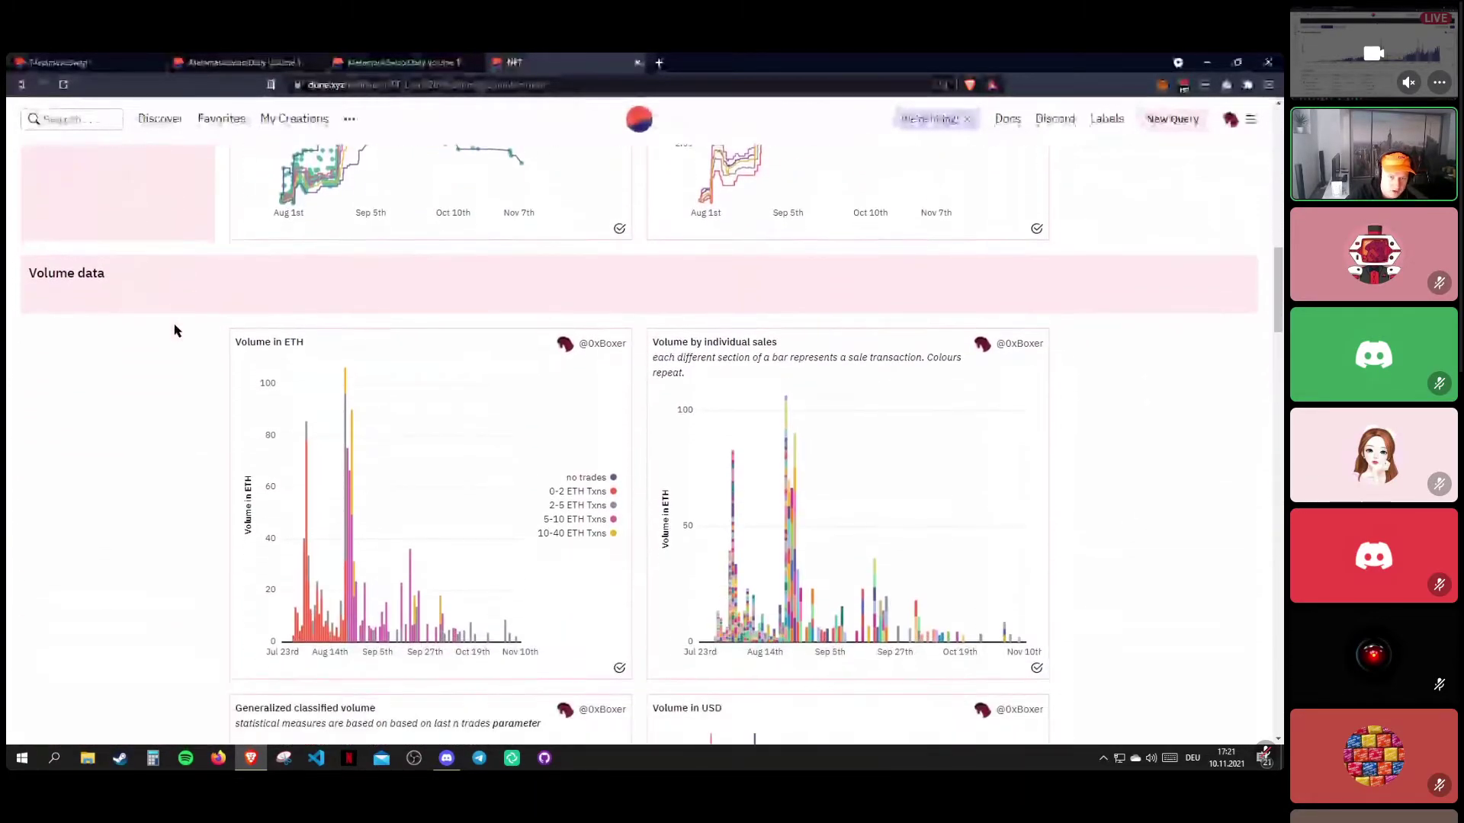
scroll(175, 330, down, 20)
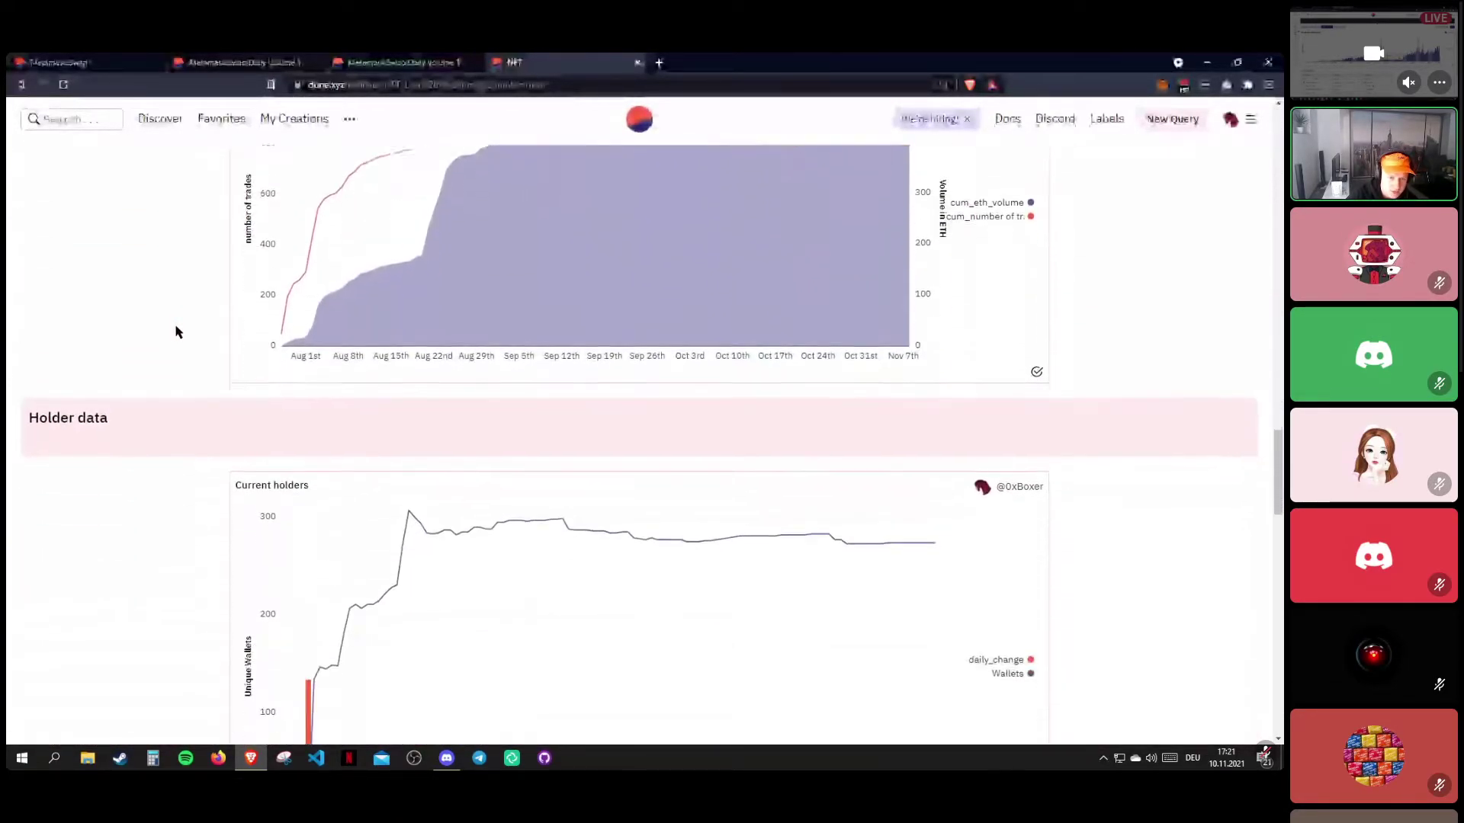
scroll(175, 331, down, 18)
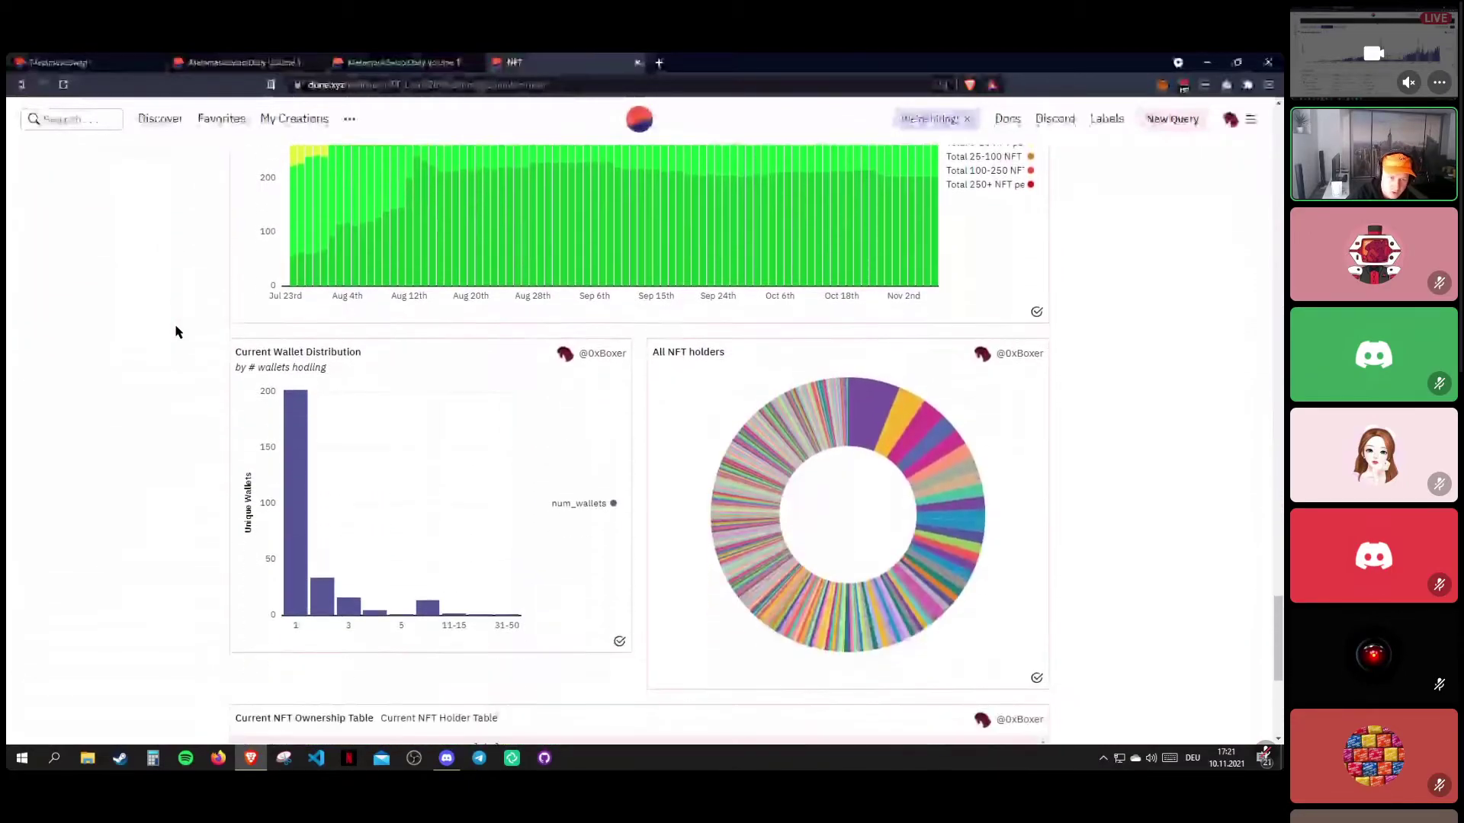
scroll(175, 332, down, 3)
scroll(193, 424, up, 20)
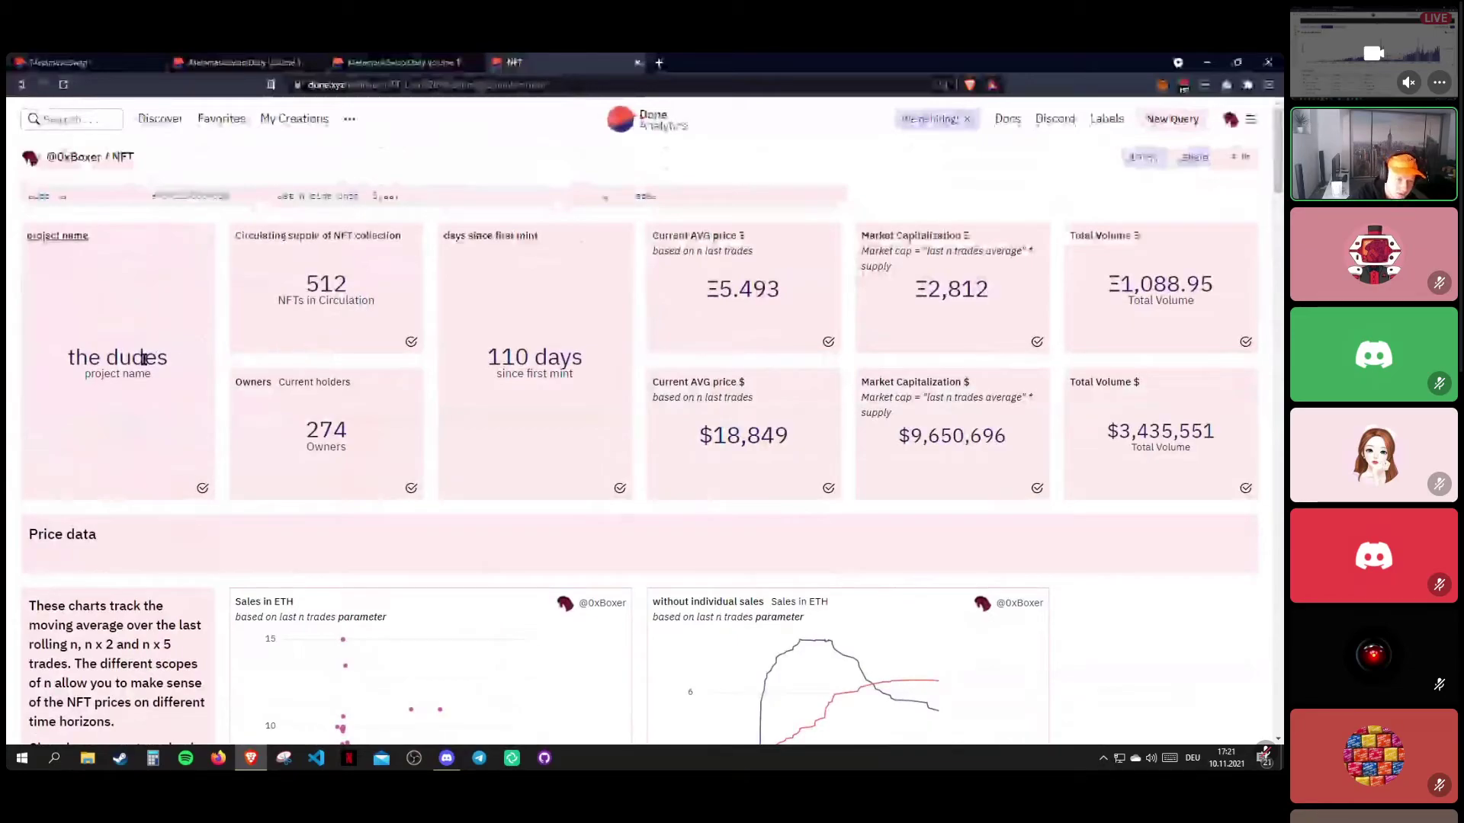
triple_click(115, 363)
click(137, 363)
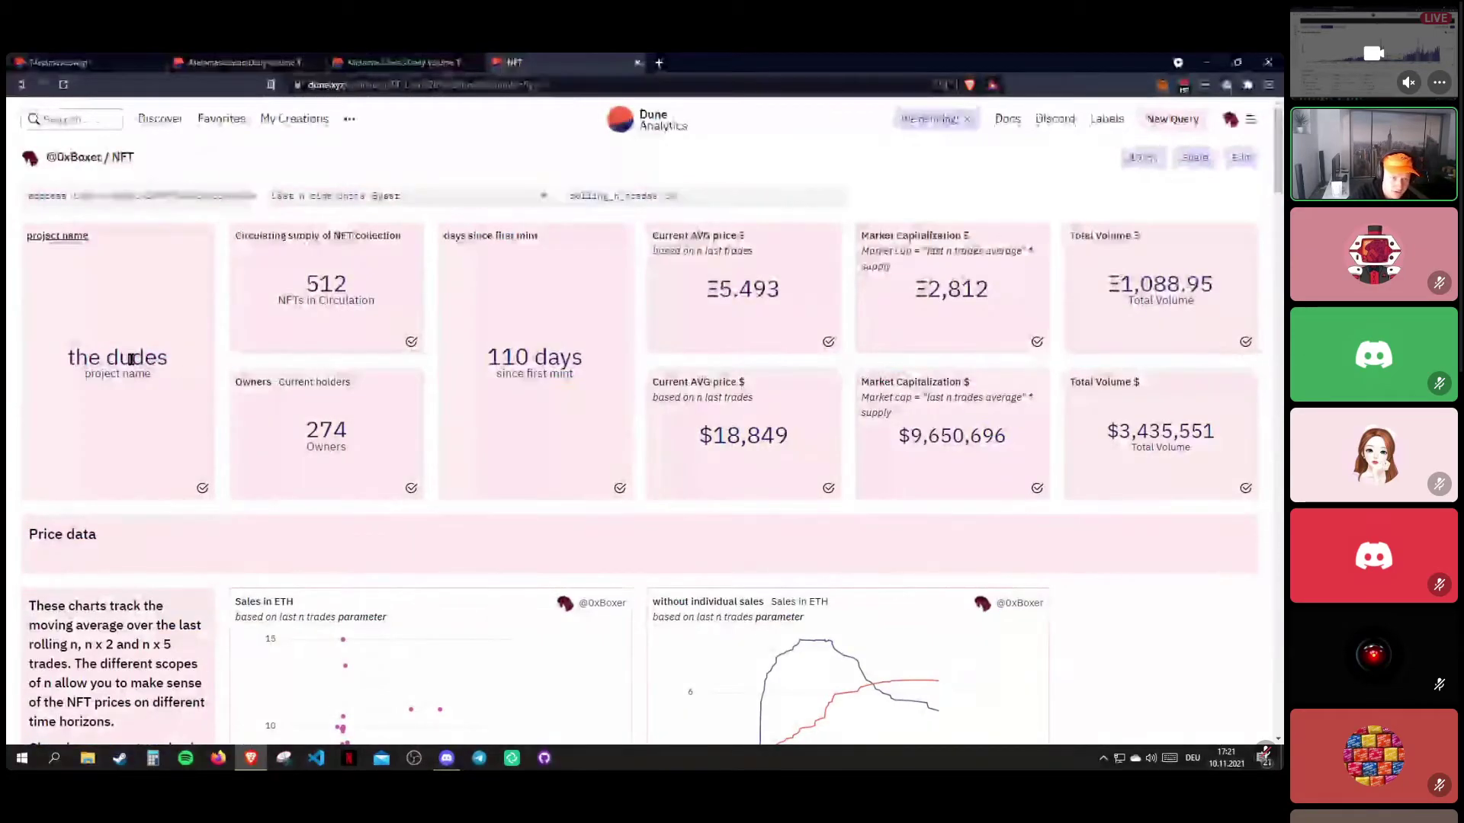
double_click(157, 362)
click(110, 350)
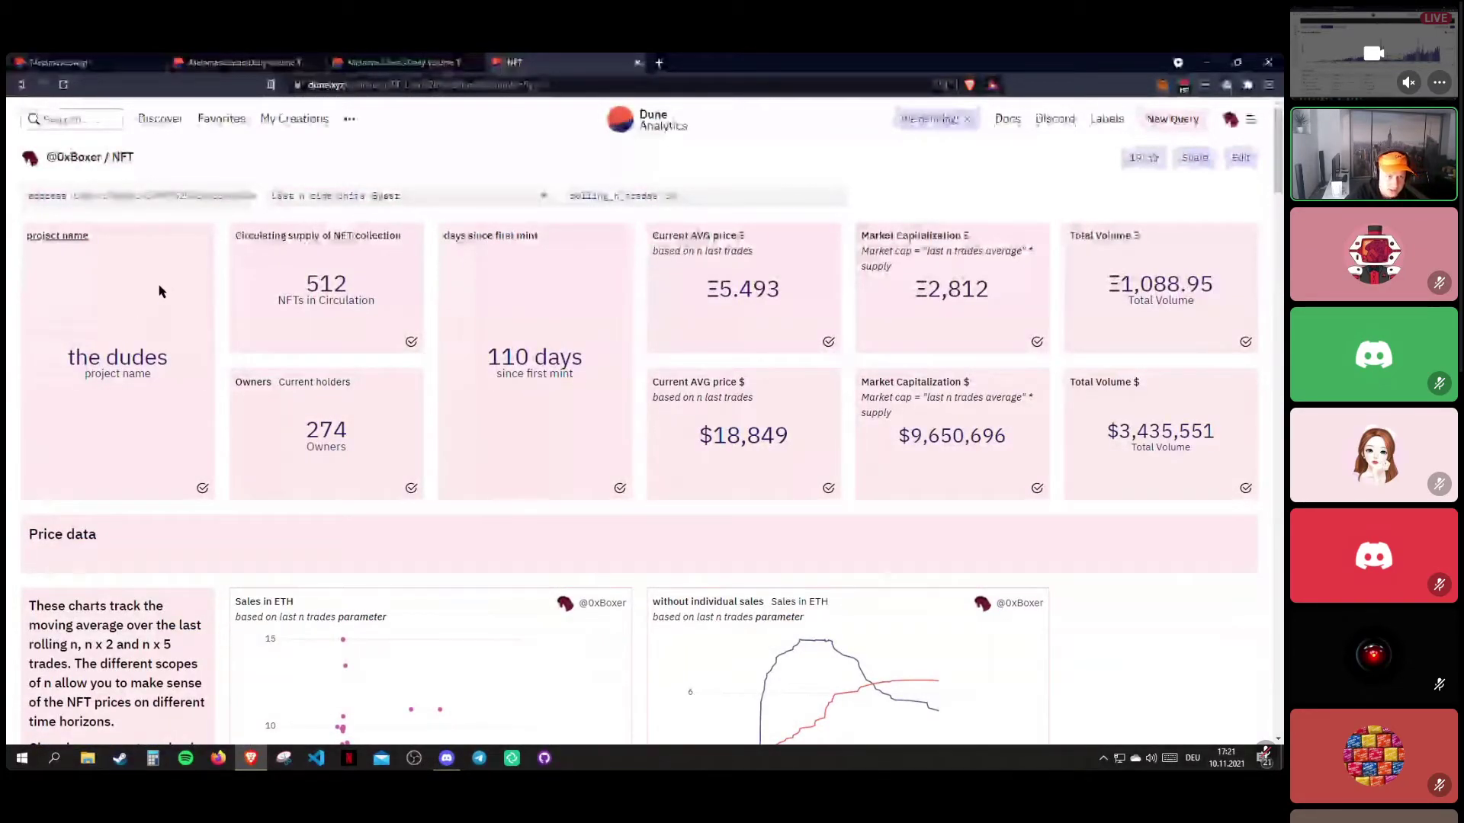
click(143, 195)
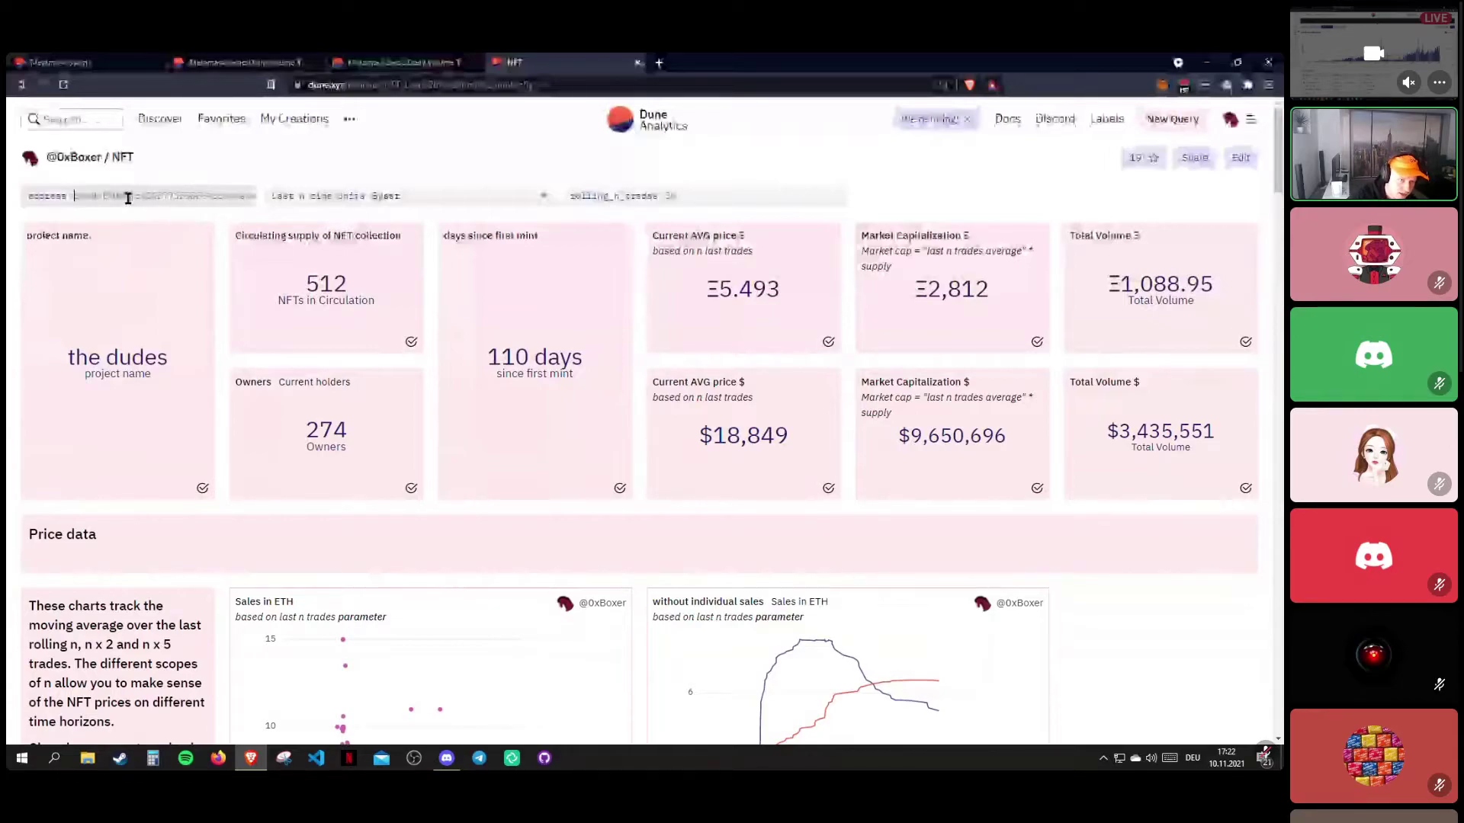
drag(28, 235, 90, 237)
click(86, 349)
drag(86, 349, 197, 362)
click(173, 361)
drag(58, 361, 201, 360)
click(87, 366)
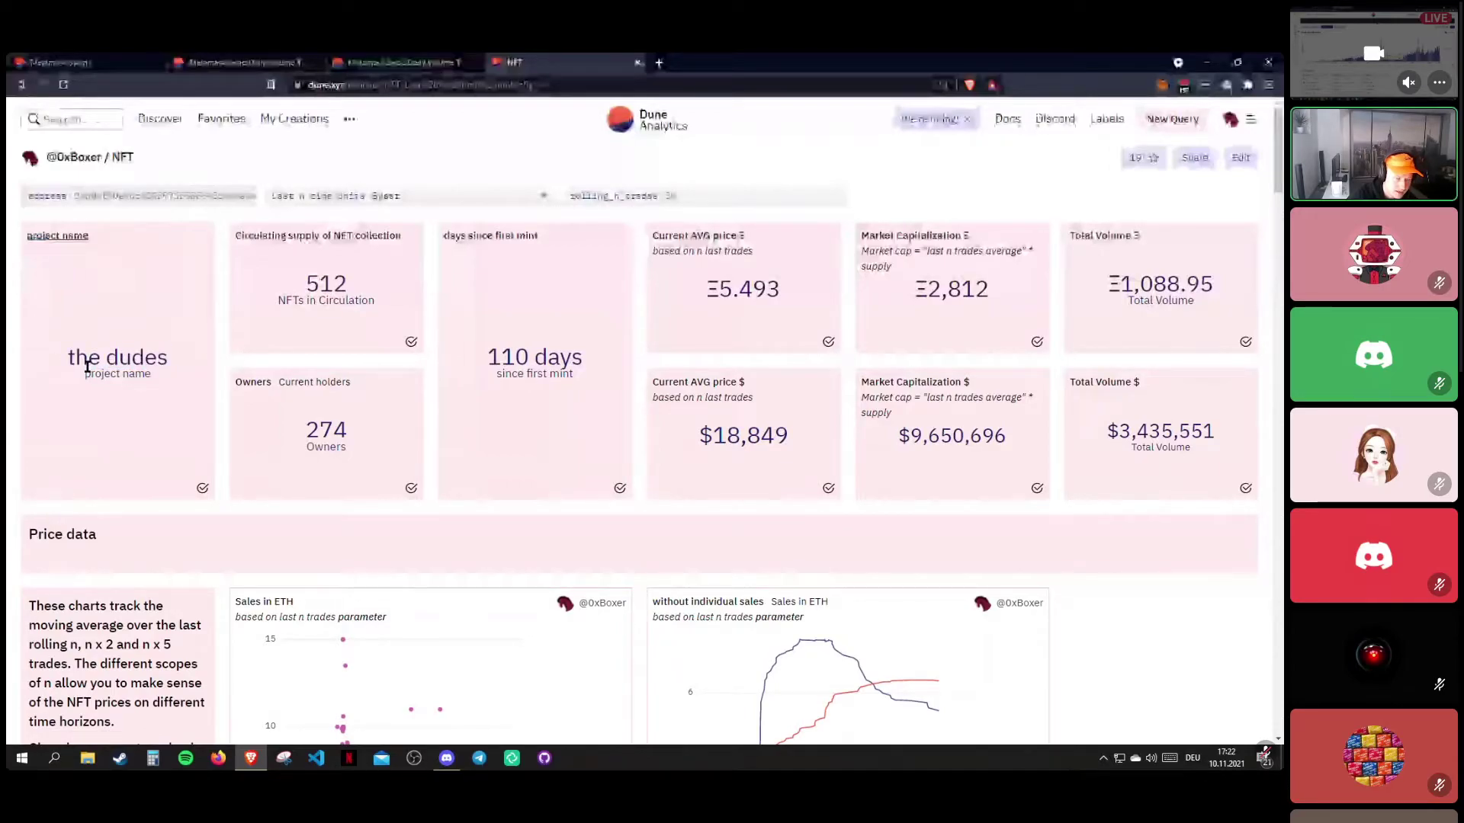
drag(76, 364, 165, 368)
click(164, 368)
drag(73, 358, 163, 363)
click(163, 364)
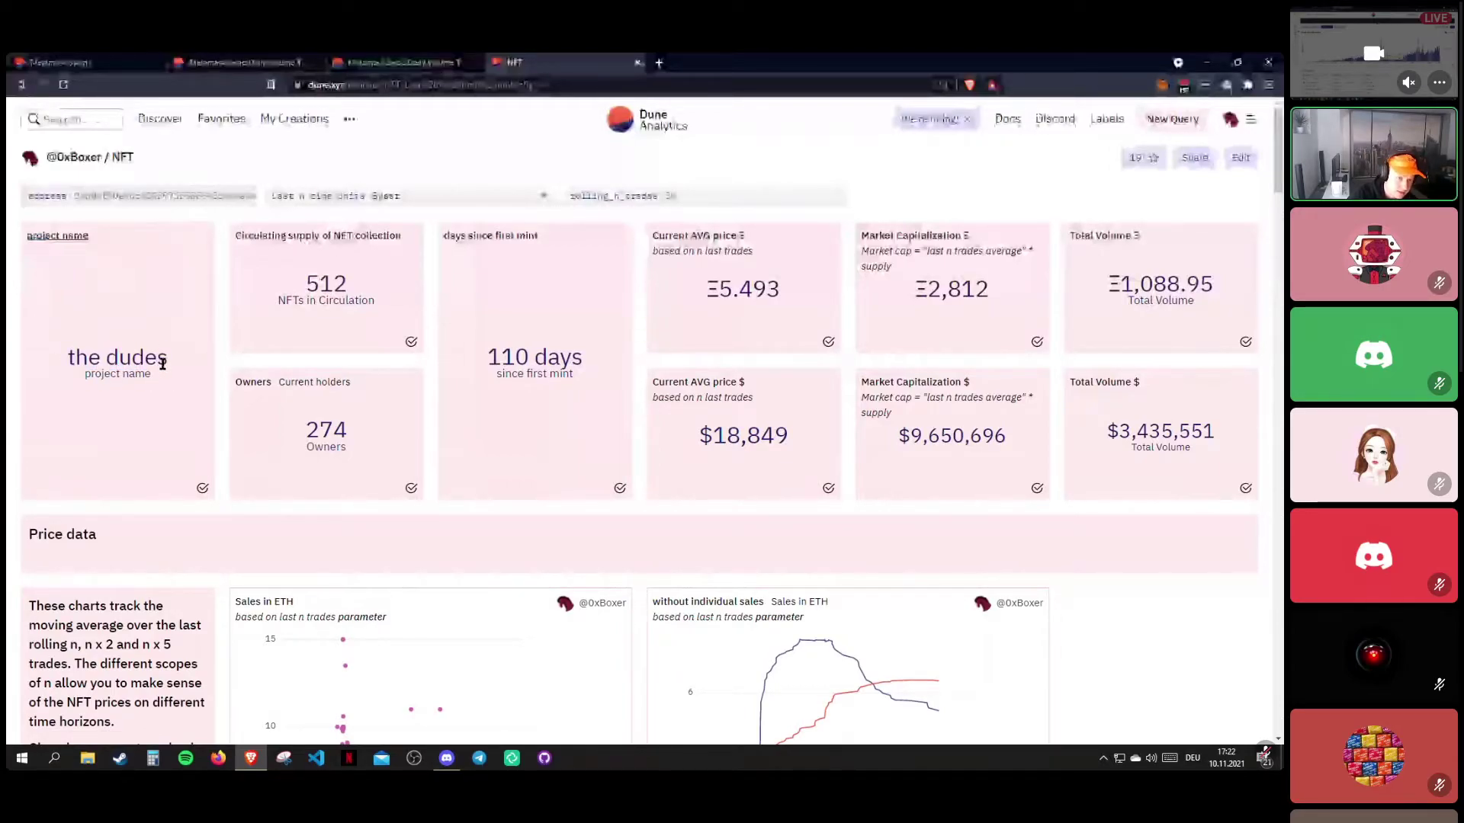
drag(70, 359, 168, 363)
click(56, 366)
click(166, 381)
drag(61, 365, 158, 366)
drag(66, 366, 158, 365)
click(53, 361)
drag(55, 362, 162, 360)
click(160, 363)
drag(67, 365, 183, 361)
click(167, 373)
click(191, 384)
click(107, 369)
click(72, 375)
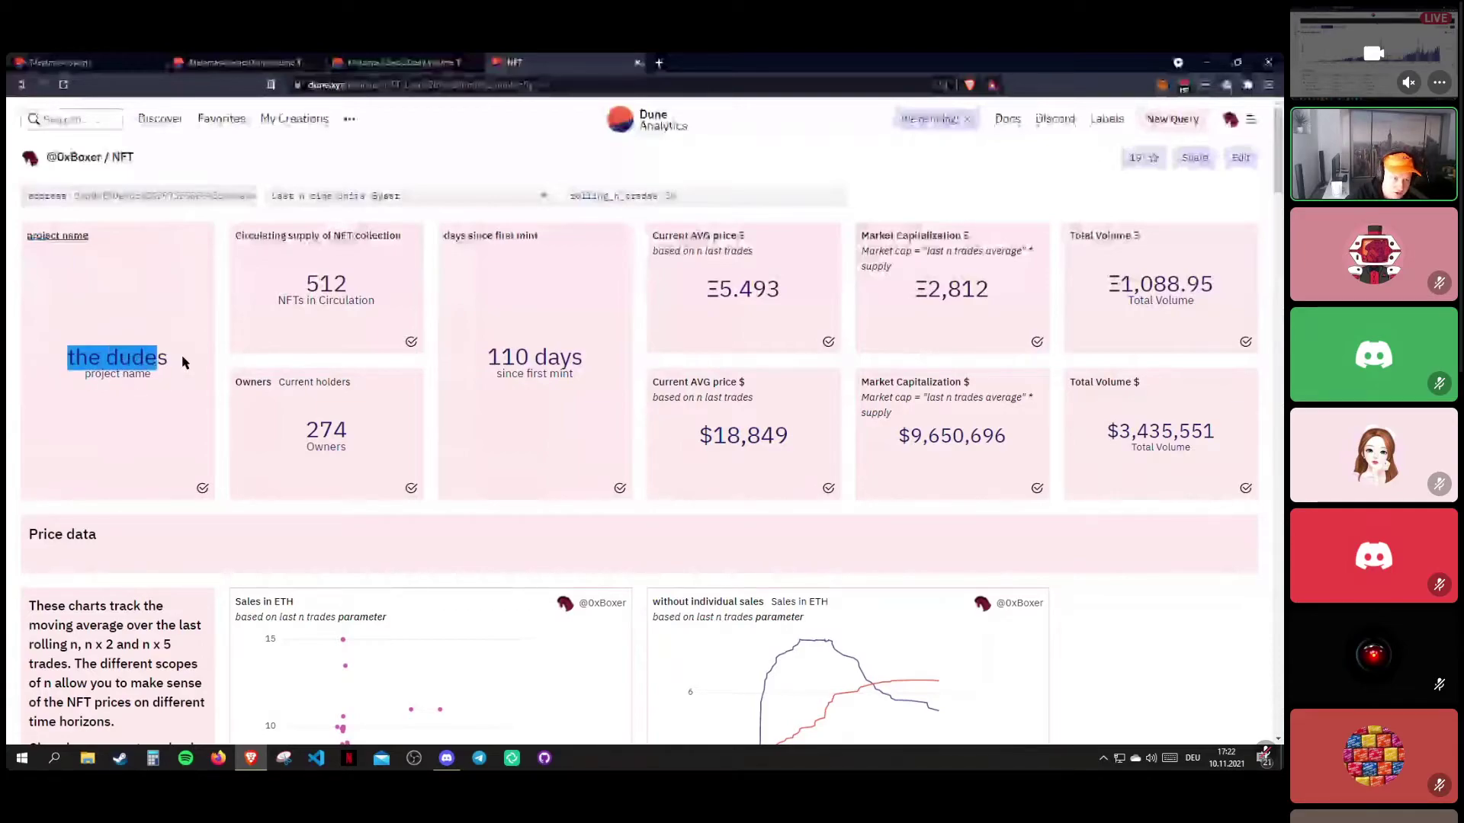
click(183, 361)
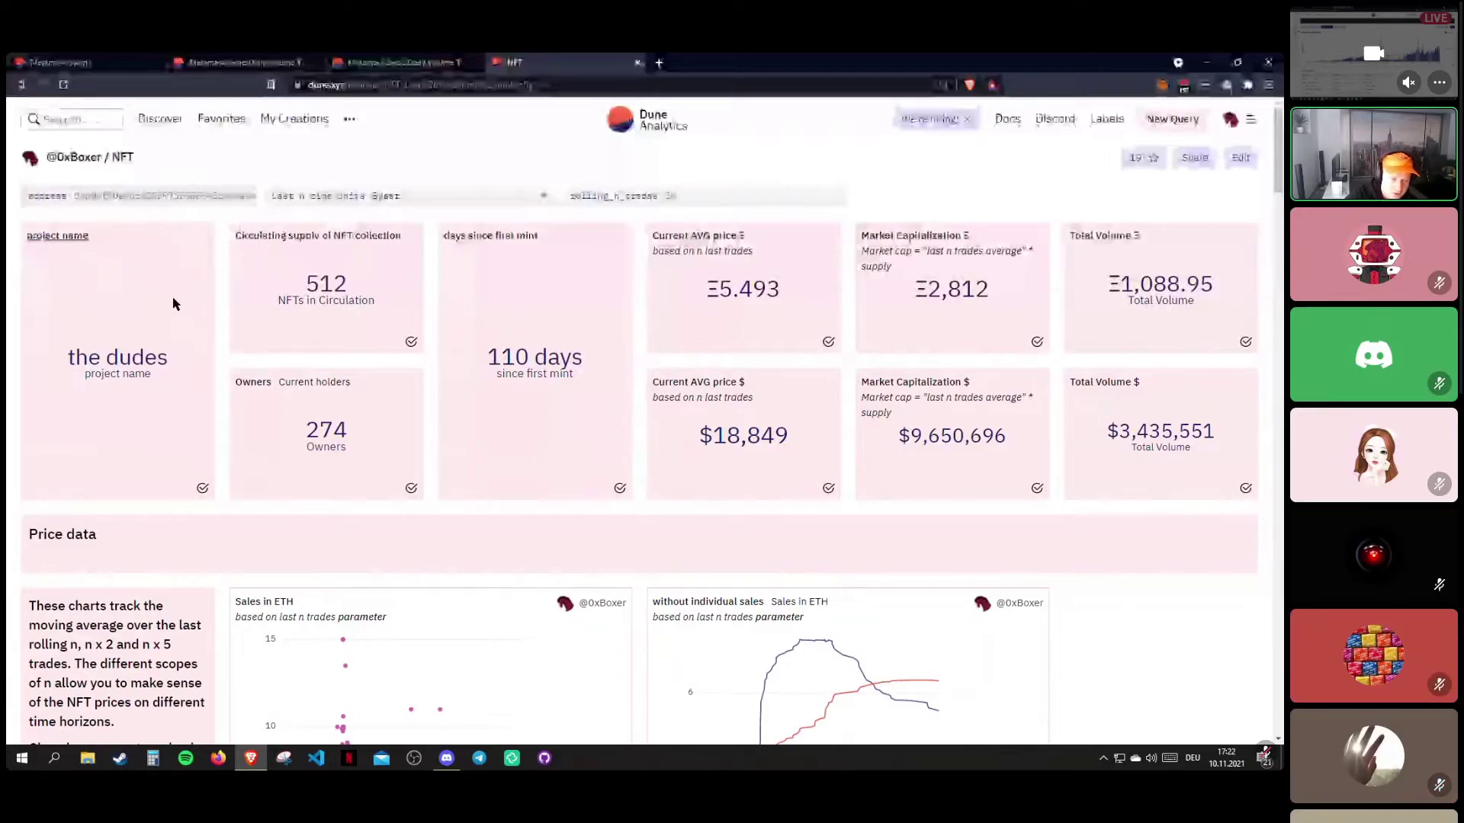
triple_click(311, 283)
drag(309, 283, 381, 299)
click(309, 289)
click(386, 297)
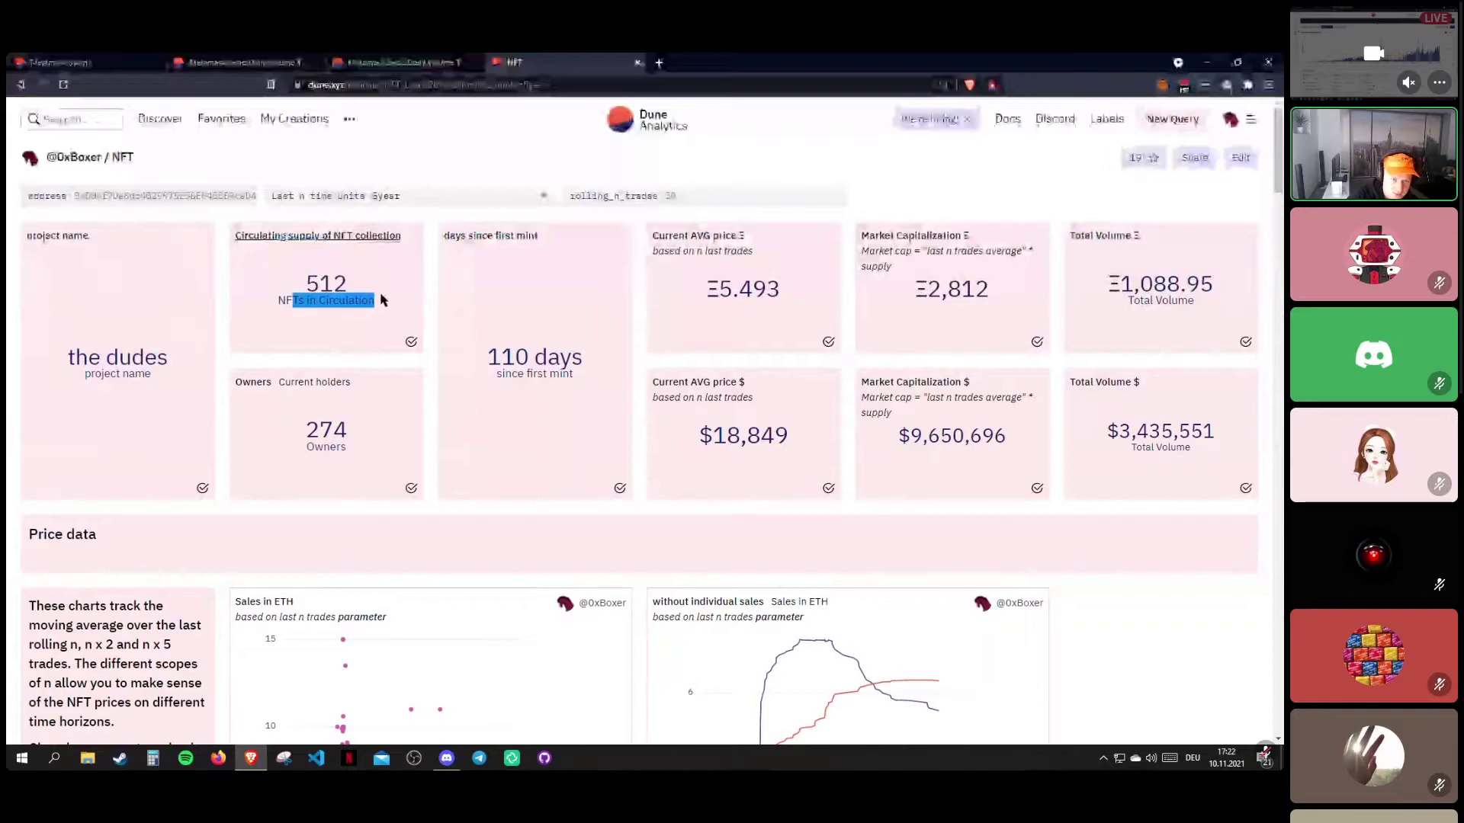
click(311, 282)
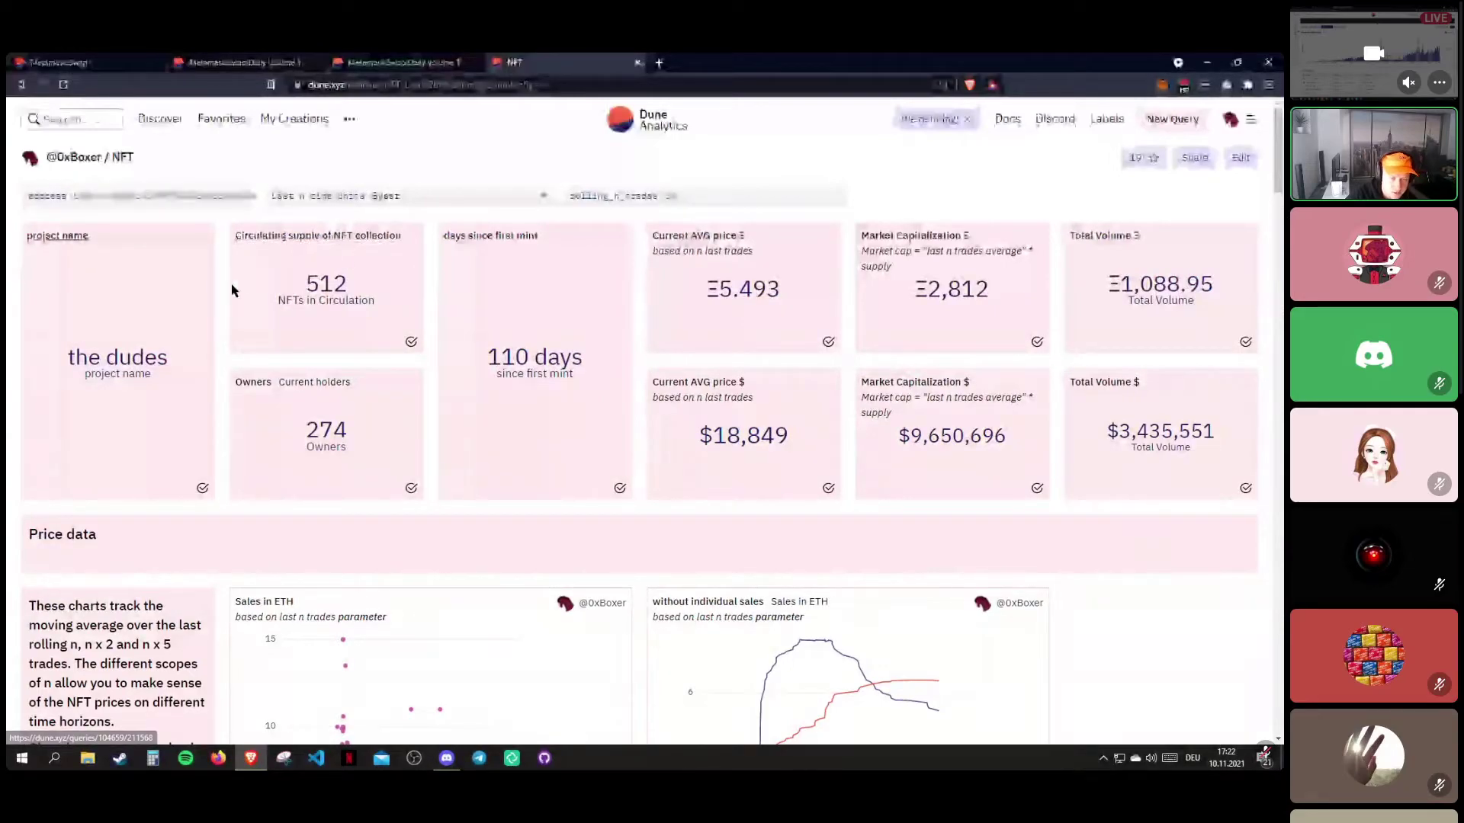
key(ctrl+a)
click(340, 356)
double_click(312, 432)
click(316, 433)
double_click(321, 434)
click(328, 435)
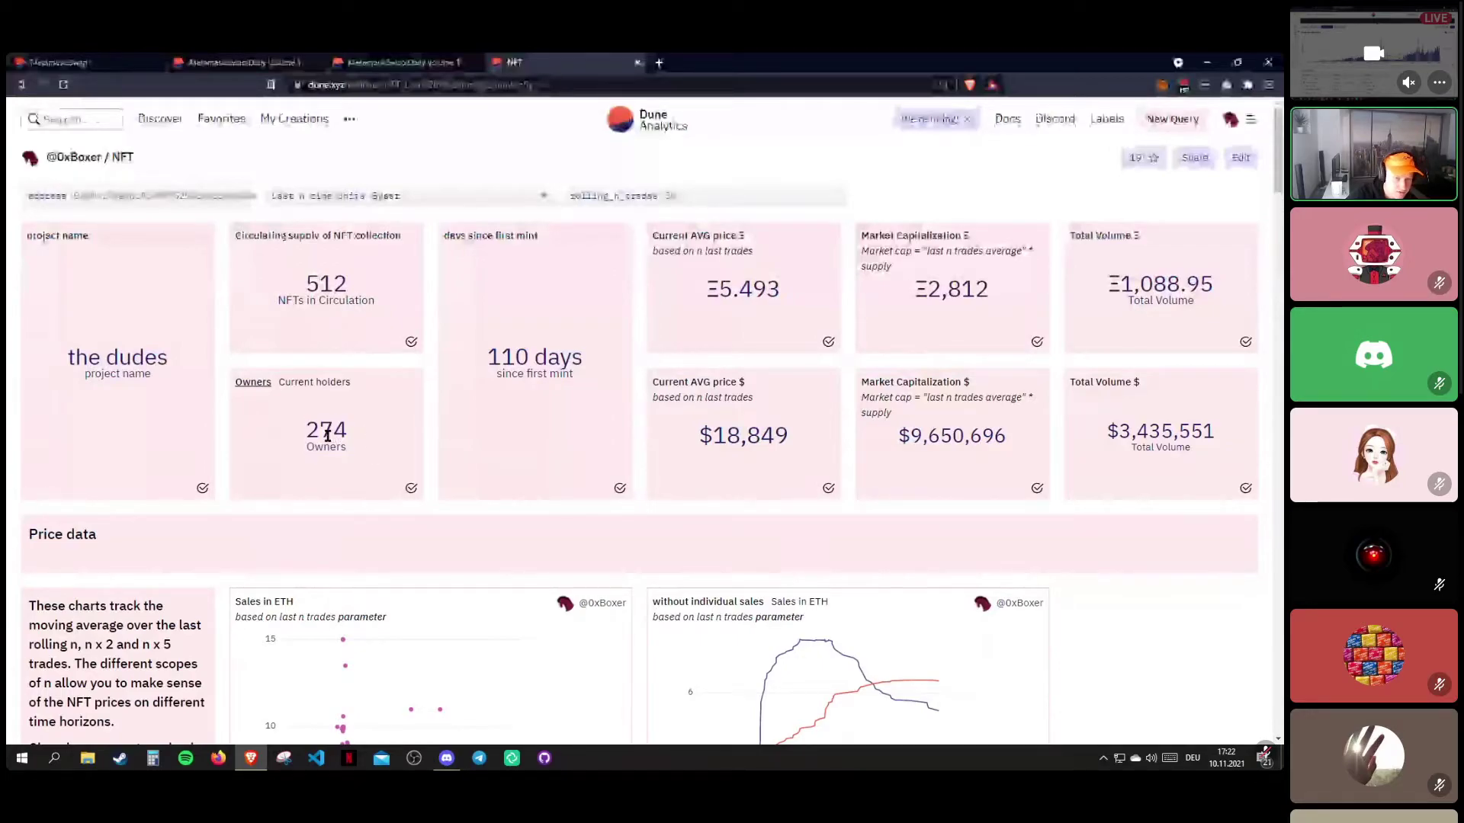
drag(470, 374, 587, 373)
click(591, 375)
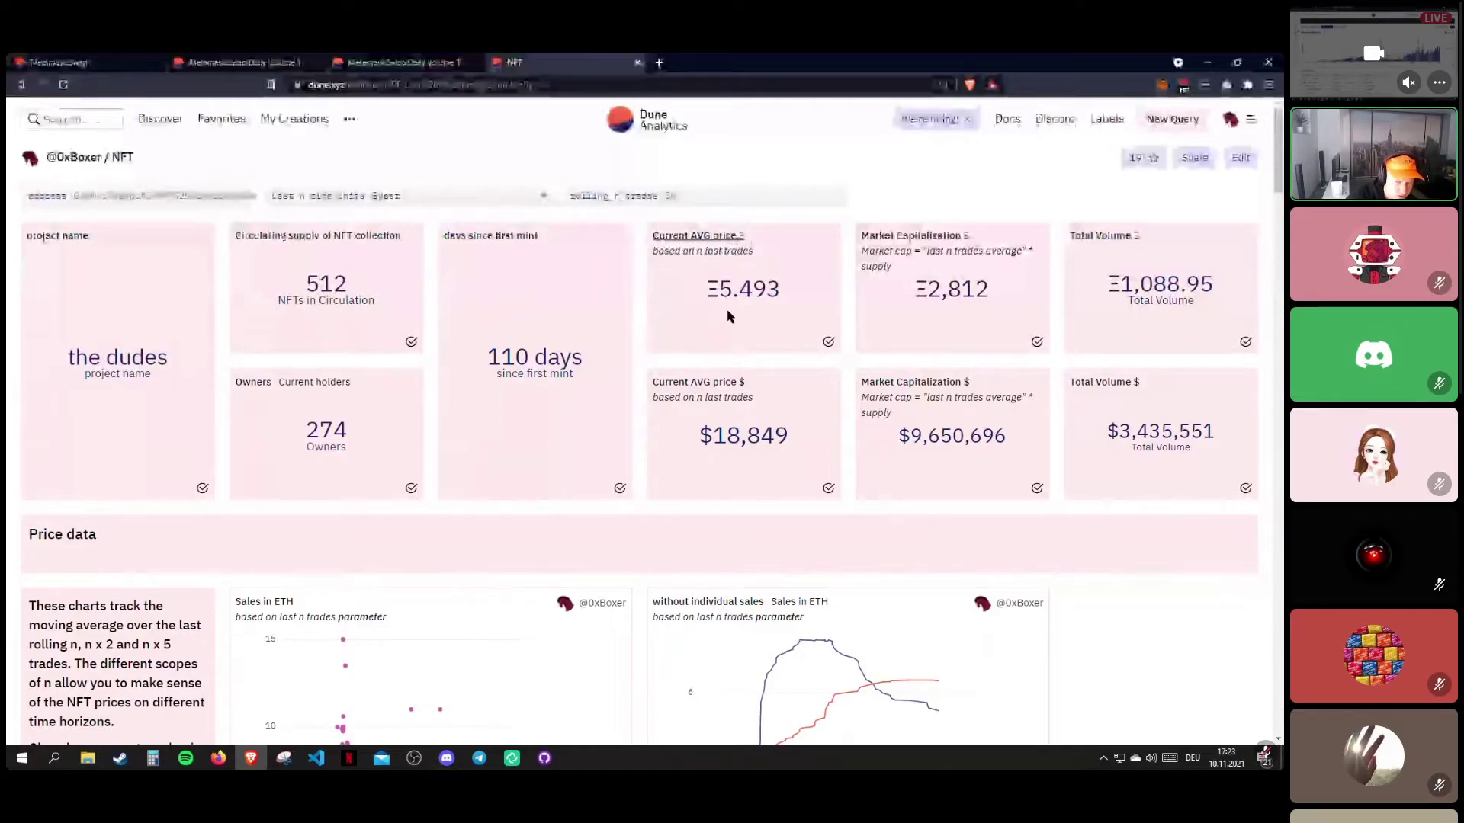
drag(709, 288, 767, 288)
click(768, 288)
double_click(767, 288)
click(768, 288)
mouse_move(715, 431)
mouse_down()
mouse_move(801, 450)
mouse_move(726, 434)
mouse_up()
click(789, 448)
double_click(747, 430)
drag(736, 289, 780, 290)
click(759, 301)
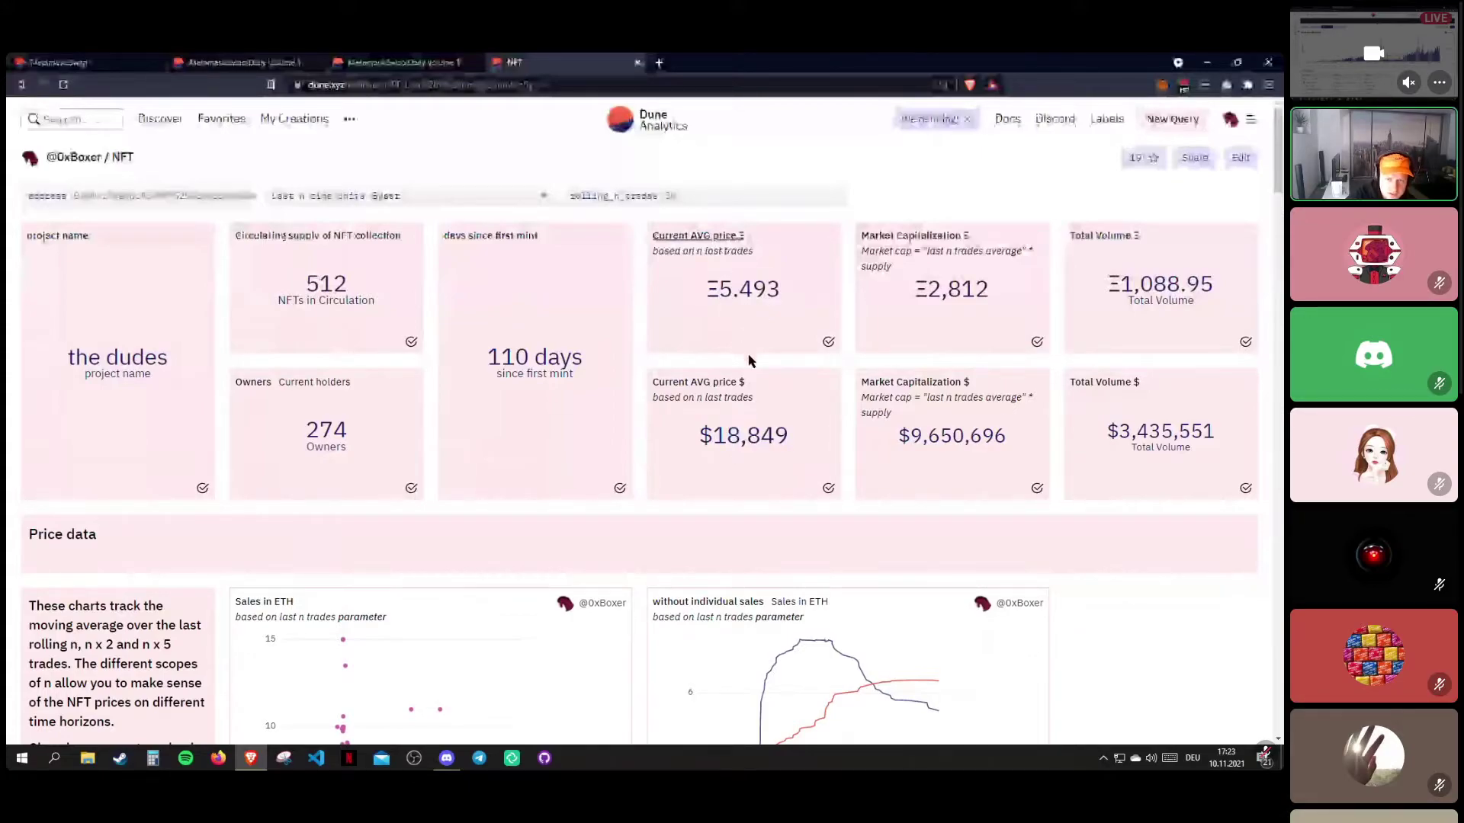
drag(706, 290, 770, 298)
click(727, 293)
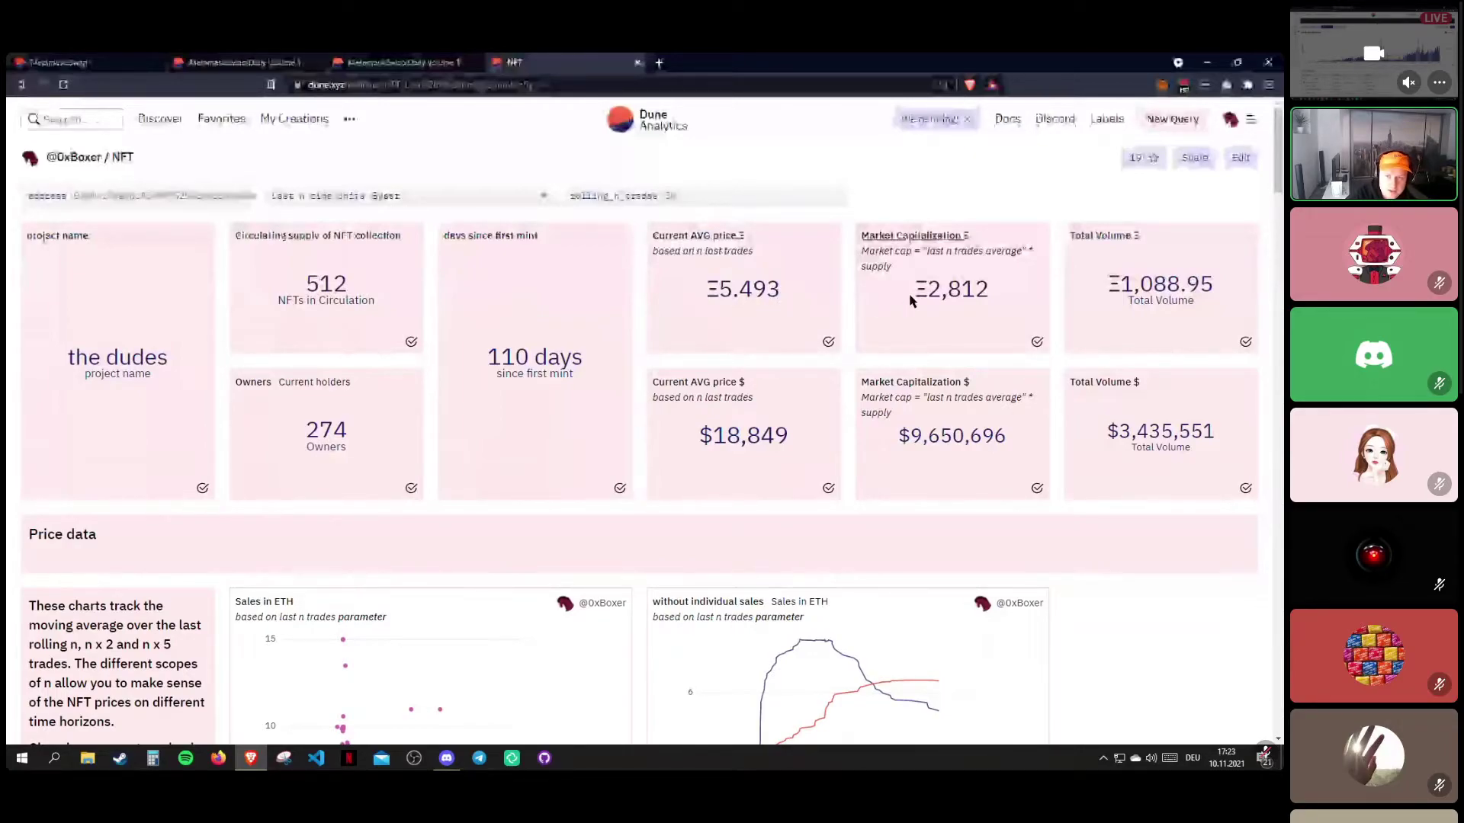
drag(925, 290, 997, 288)
click(994, 294)
drag(905, 301, 1032, 304)
click(997, 303)
click(967, 288)
click(1013, 330)
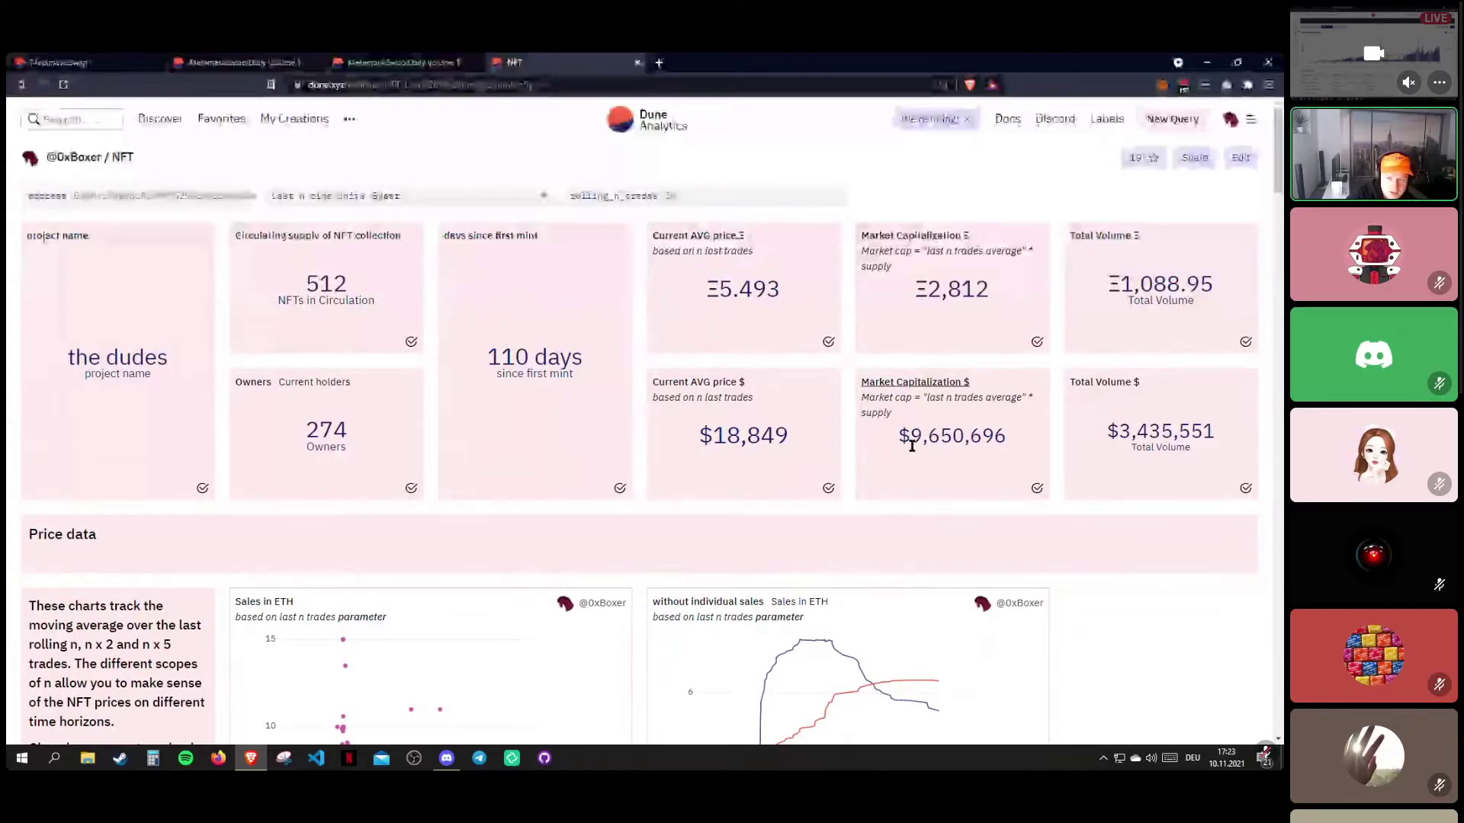
drag(902, 439, 1032, 436)
click(1035, 440)
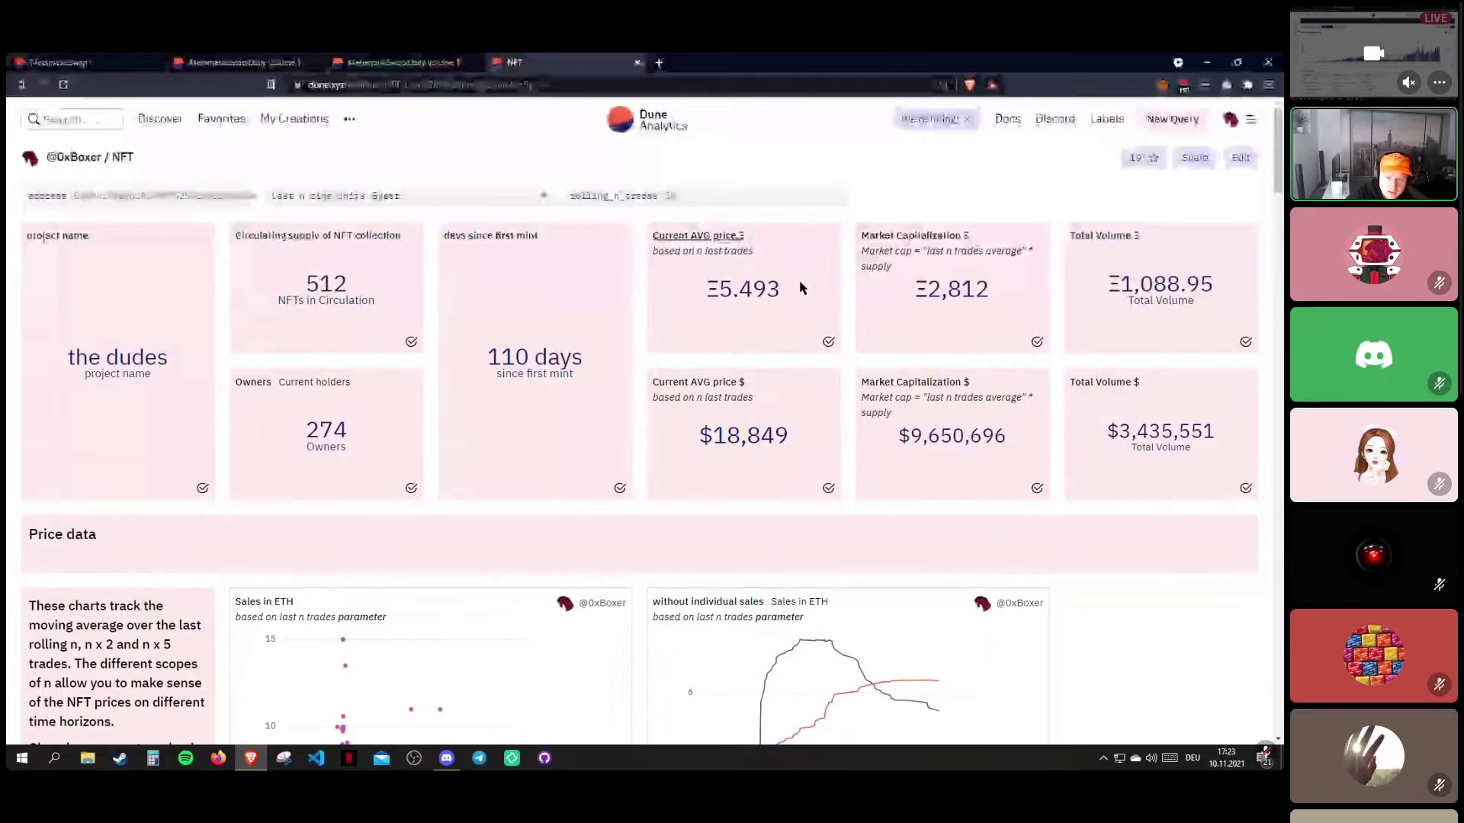
drag(711, 294, 798, 304)
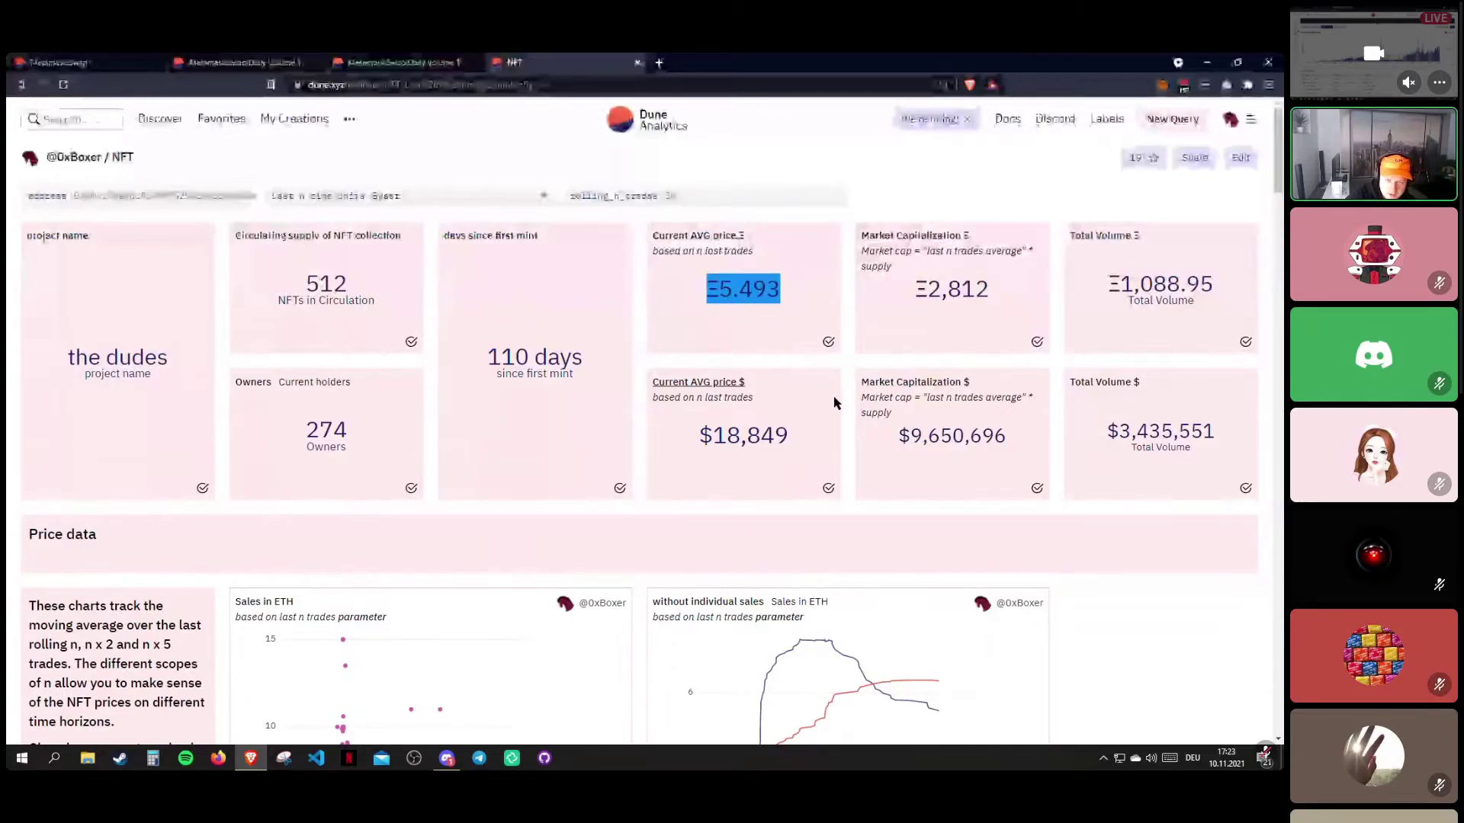
click(709, 291)
drag(706, 291, 802, 301)
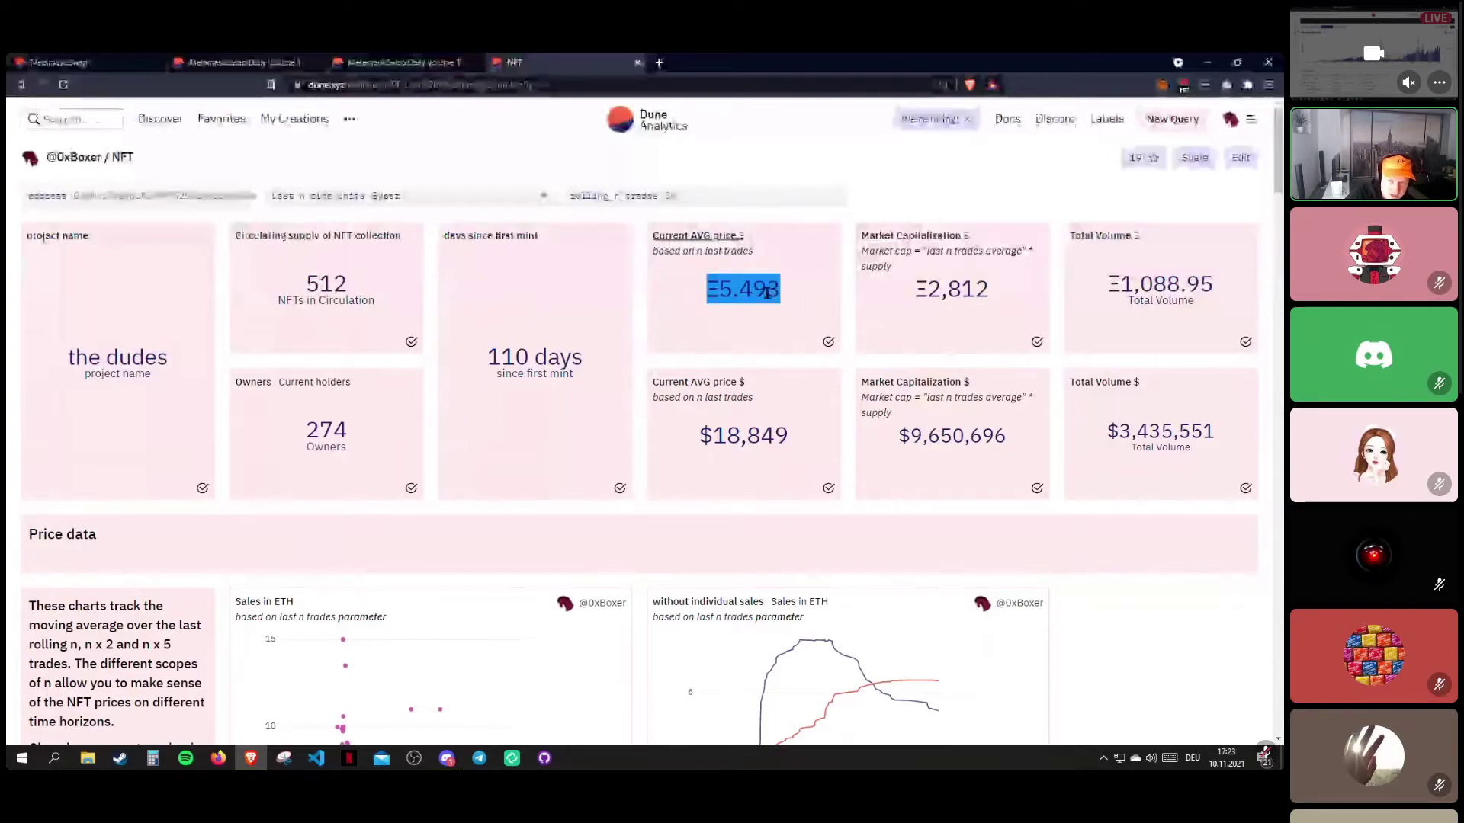
drag(894, 439, 1005, 440)
click(920, 435)
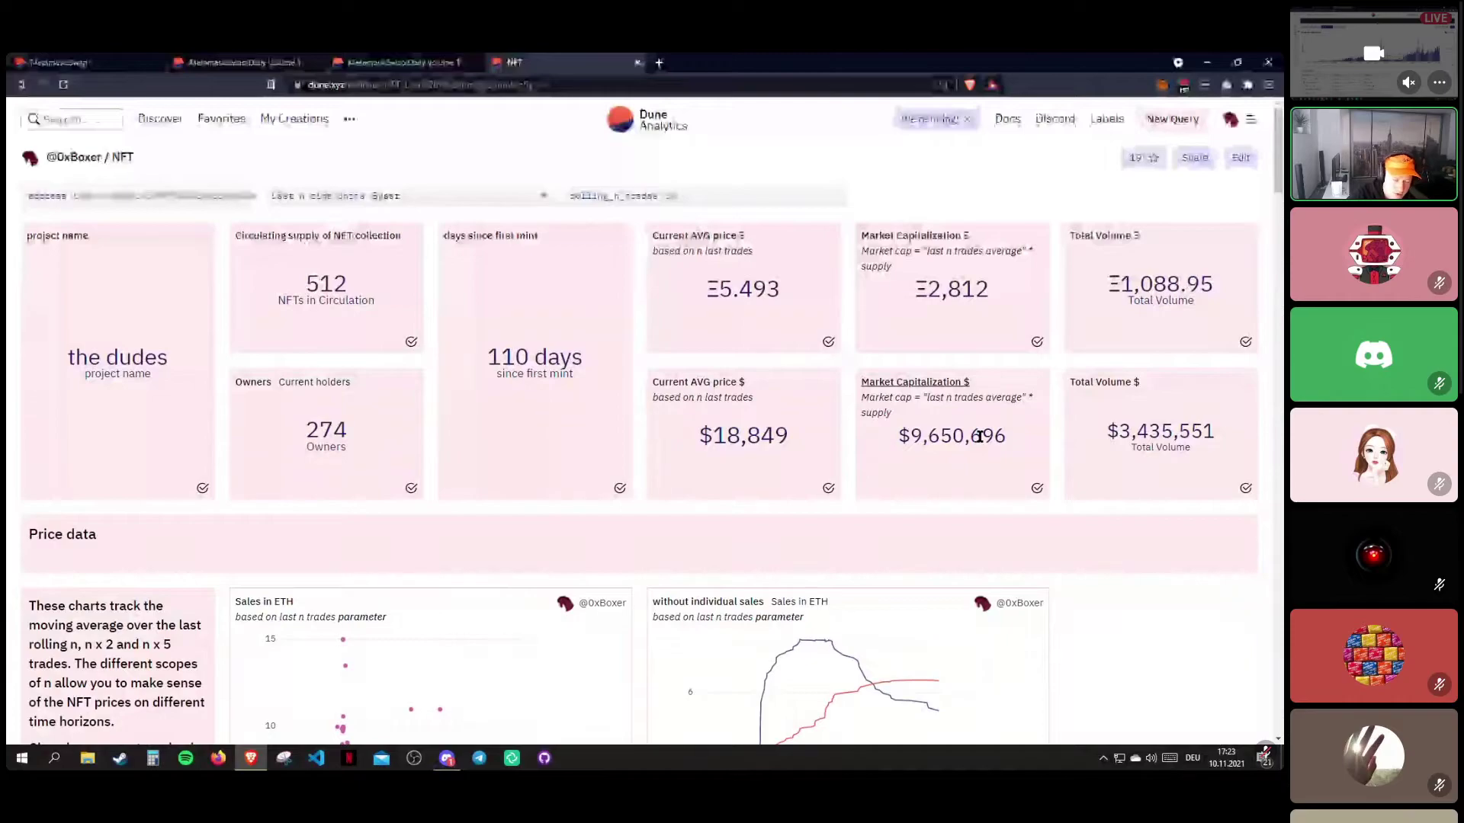
drag(901, 438, 1018, 441)
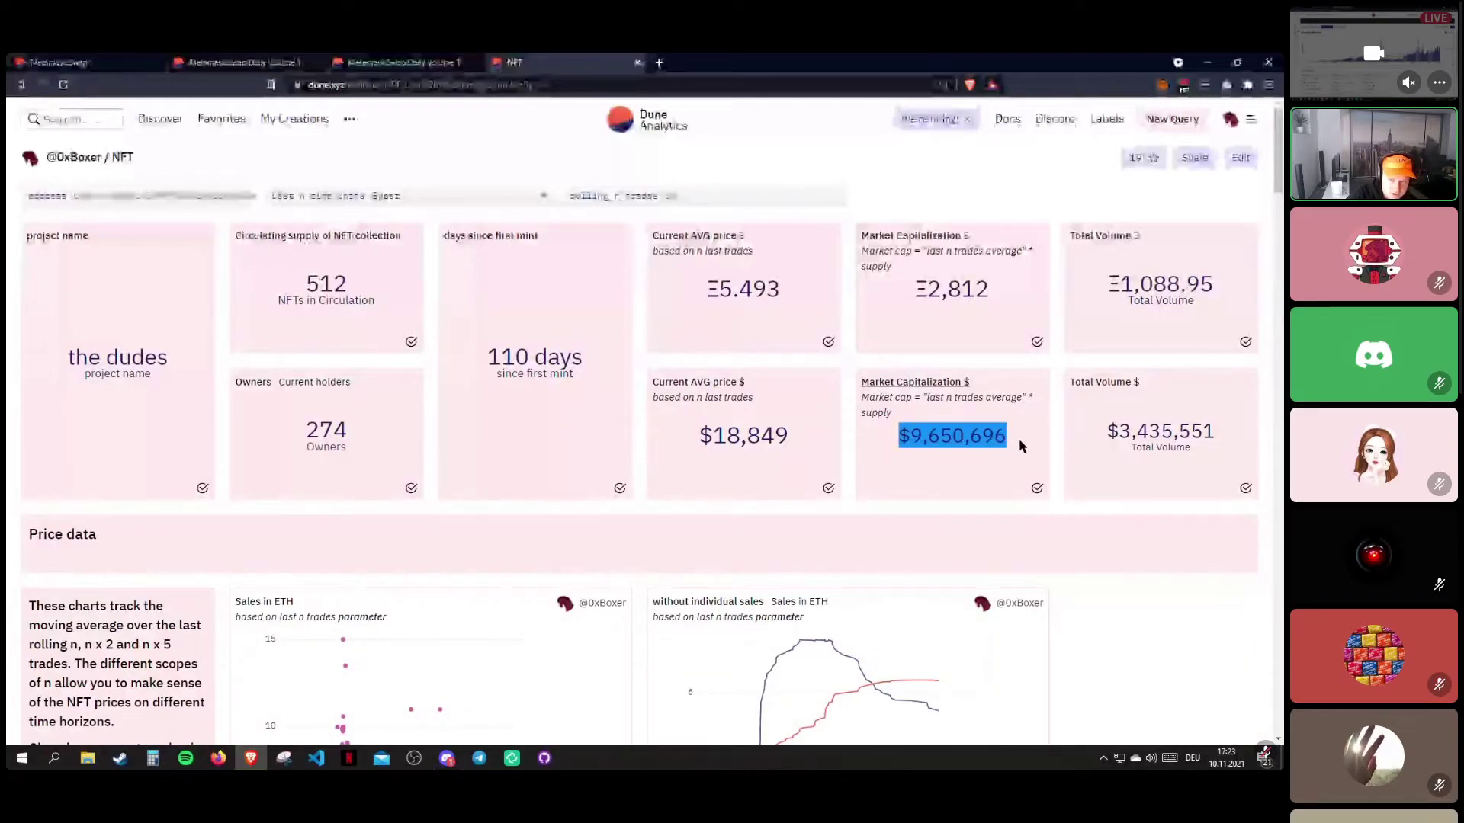
drag(919, 294, 1019, 296)
click(1010, 296)
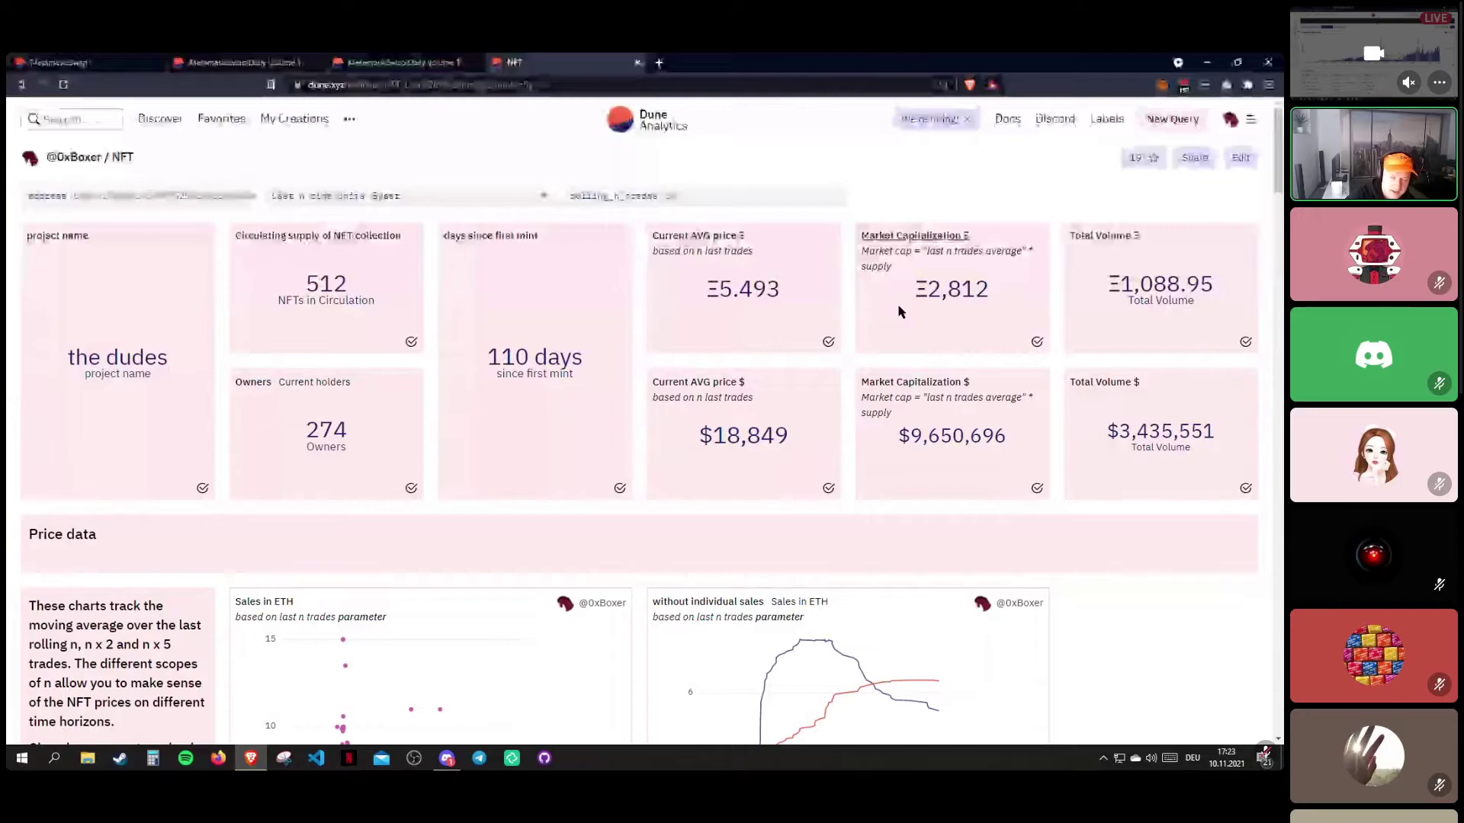
drag(915, 294, 1024, 297)
click(924, 292)
drag(908, 295, 1007, 297)
click(927, 294)
drag(922, 291, 1000, 302)
click(951, 301)
click(938, 295)
click(938, 294)
click(970, 308)
click(997, 306)
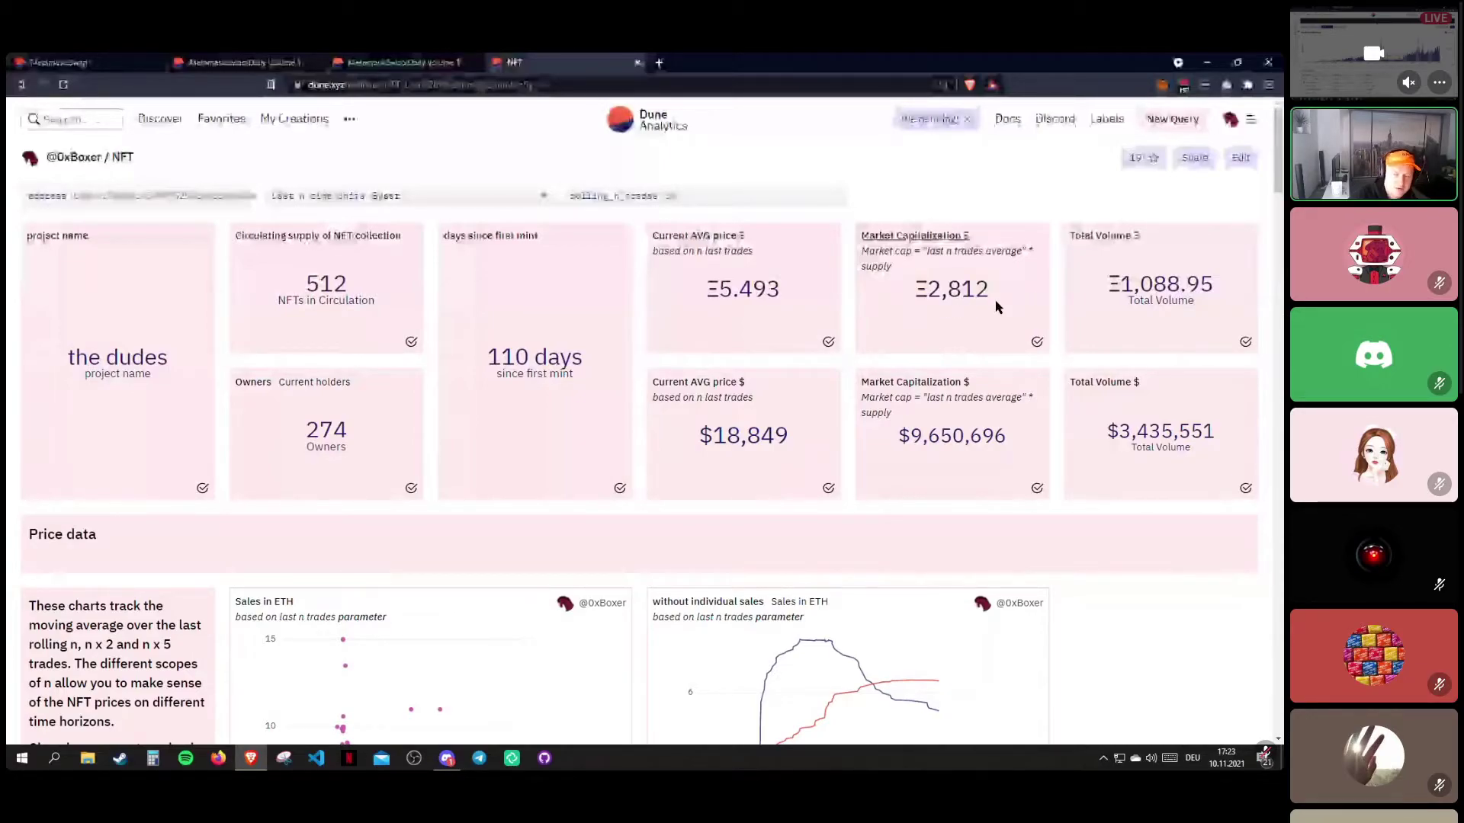
drag(925, 286, 988, 297)
click(985, 297)
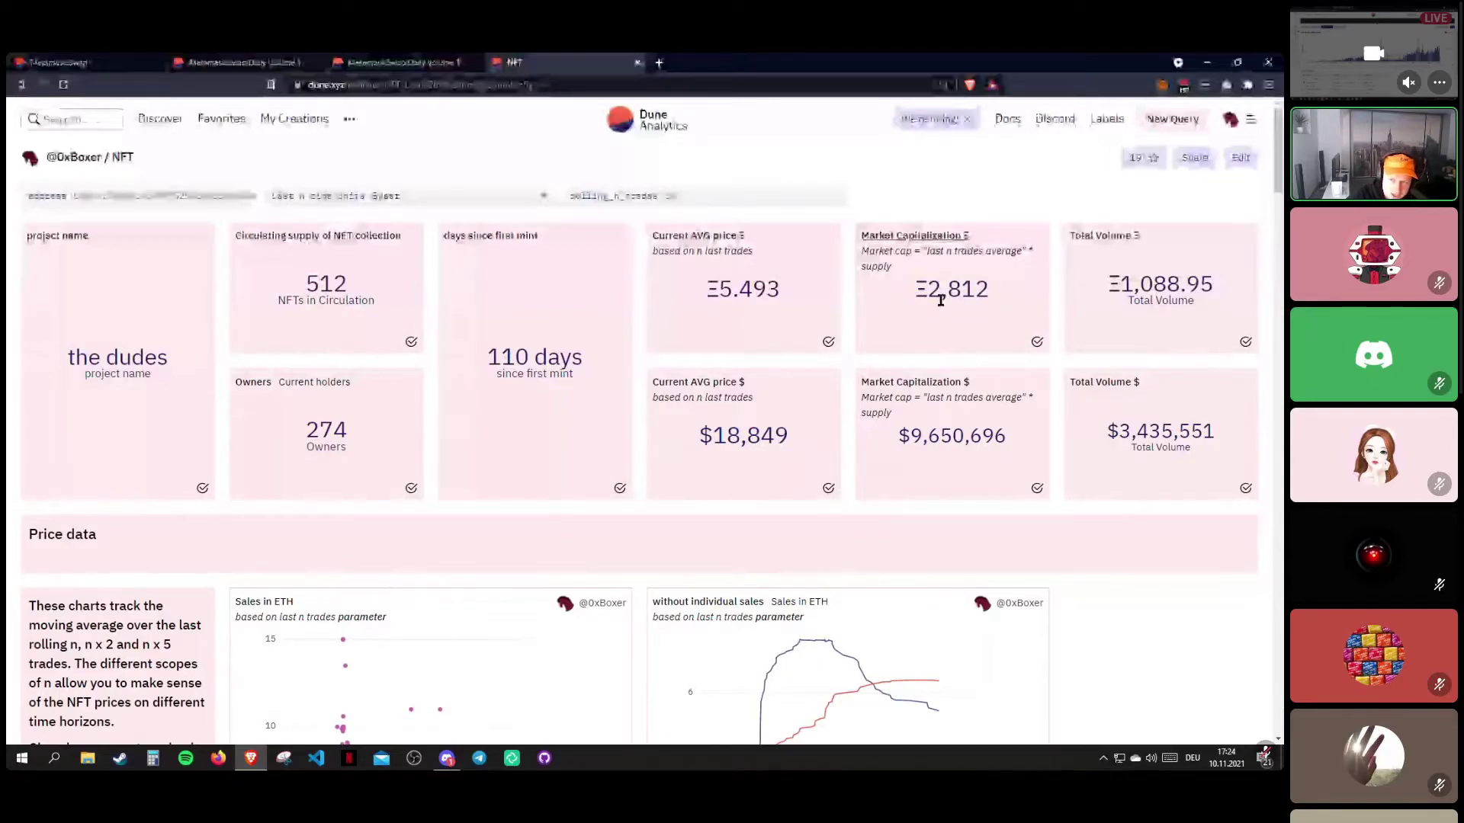
drag(905, 441, 1014, 448)
click(991, 441)
click(927, 439)
click(987, 440)
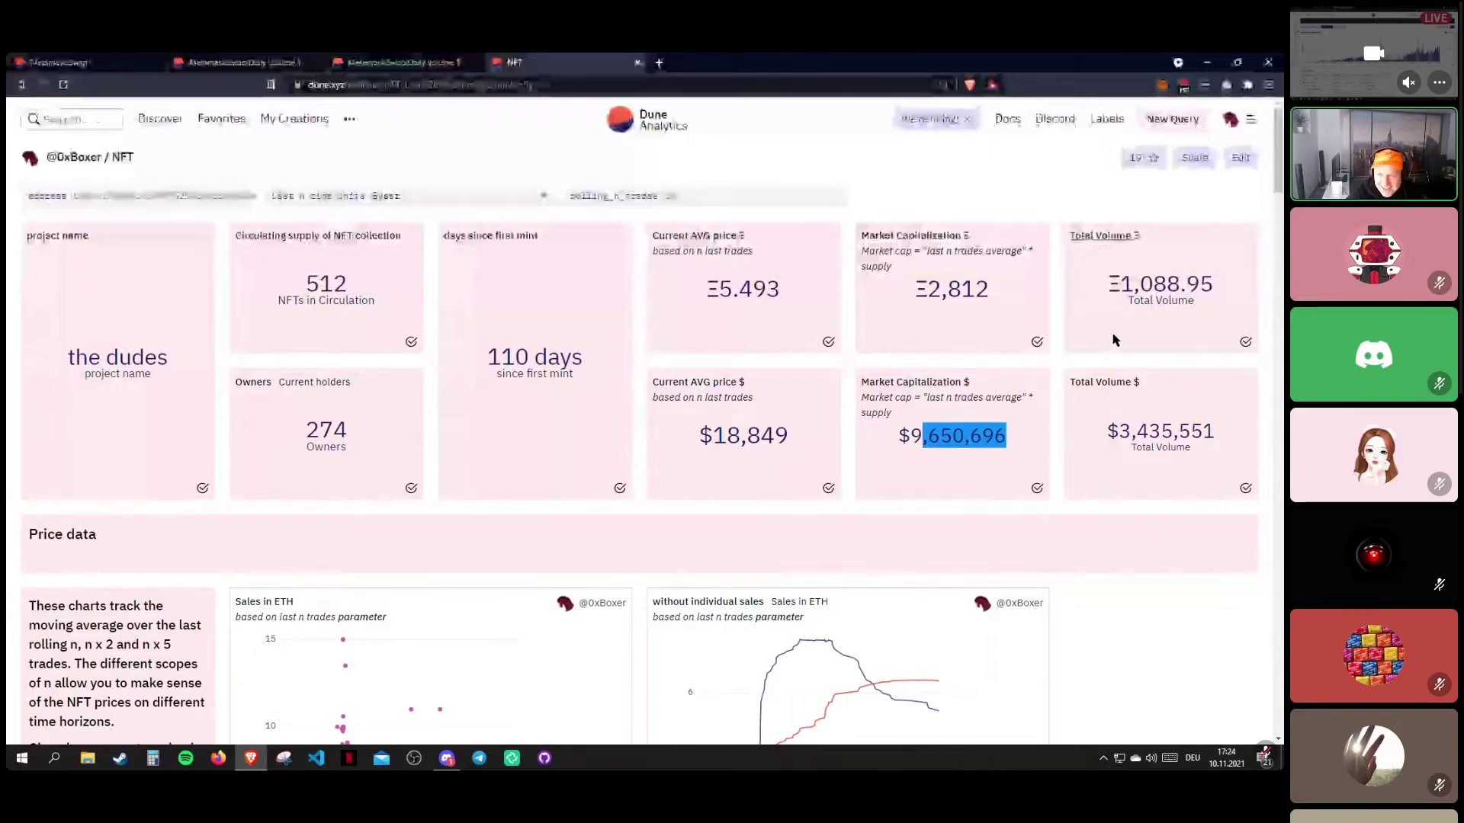
drag(1111, 284, 1224, 294)
click(1212, 284)
click(1220, 291)
drag(1111, 285, 1210, 285)
click(1208, 285)
drag(1109, 285, 1190, 301)
click(1120, 284)
scroll(1163, 340, down, 1)
drag(1107, 365, 1164, 366)
drag(1109, 218, 1167, 221)
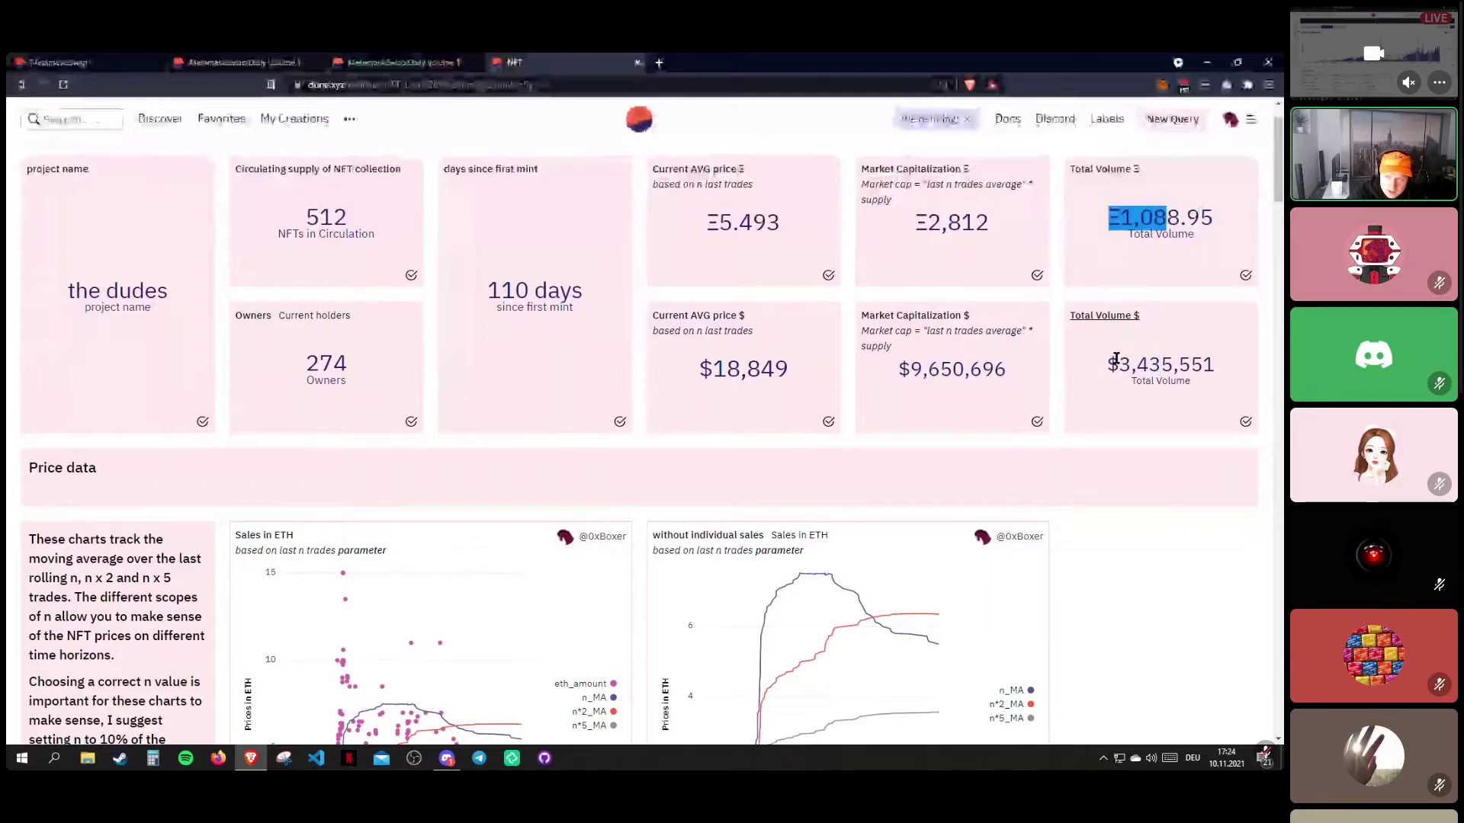
drag(1119, 365, 1194, 375)
click(1151, 342)
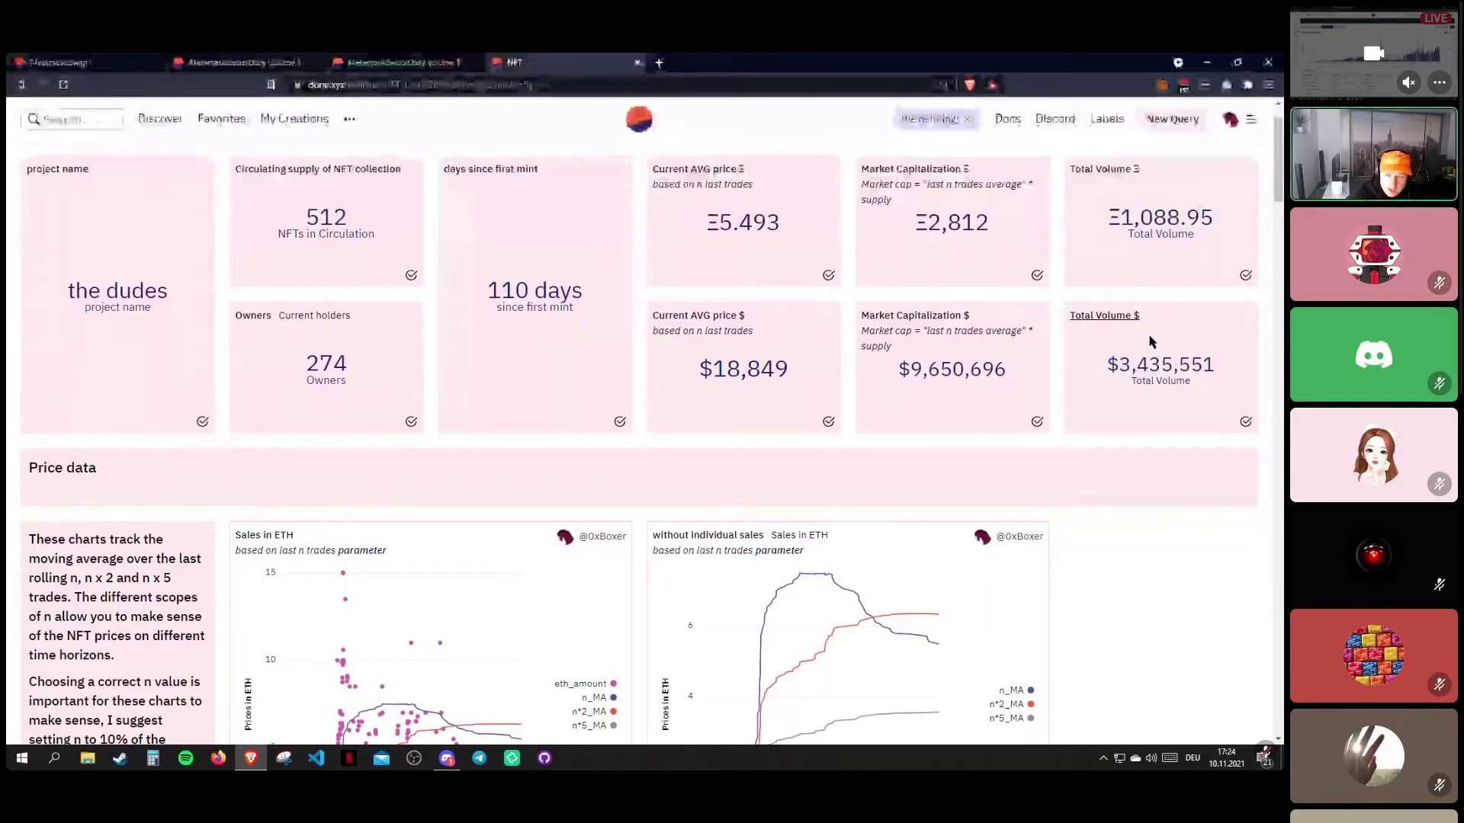
scroll(1118, 347, up, 1)
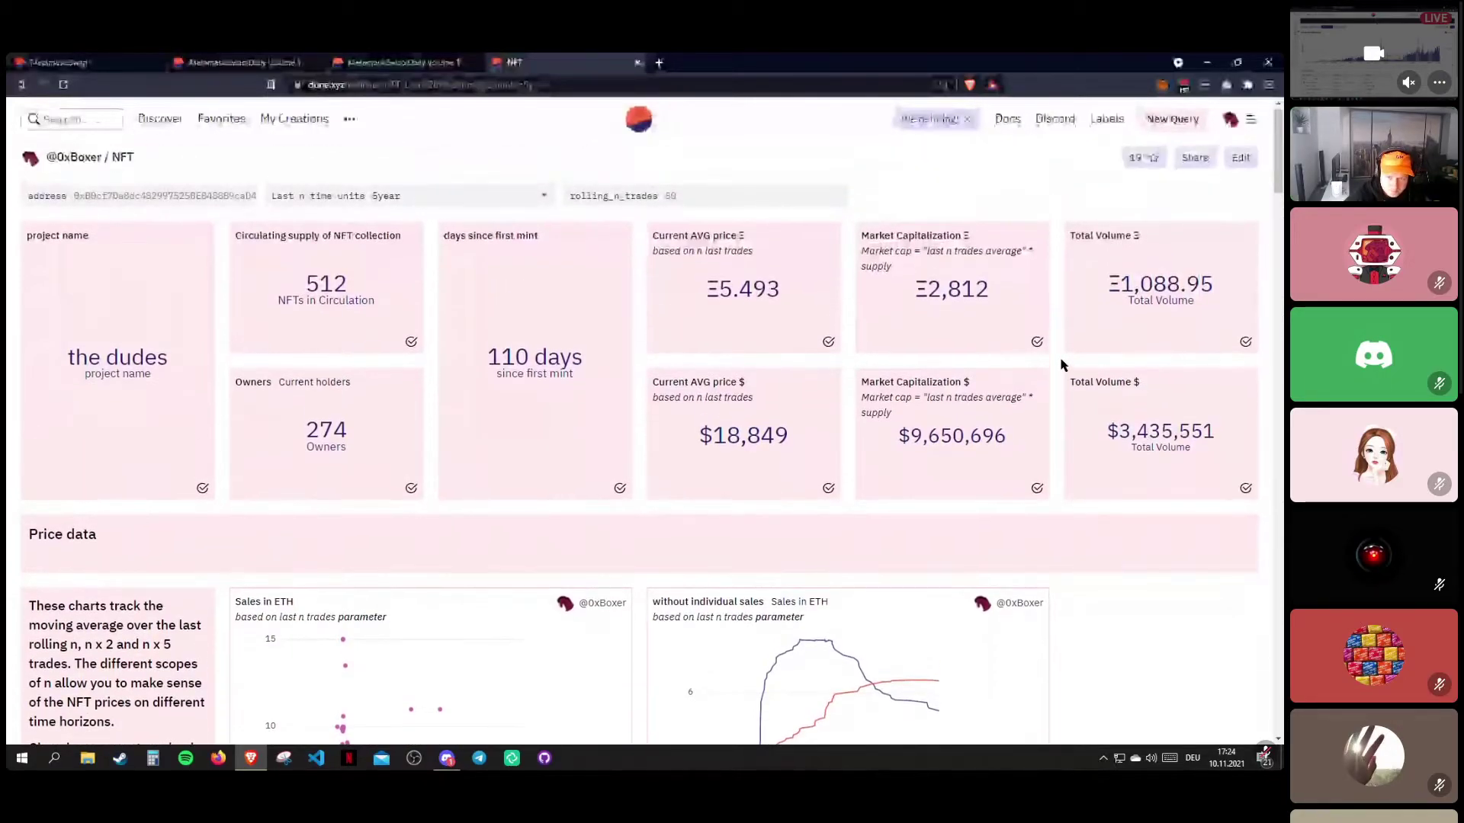
click(123, 197)
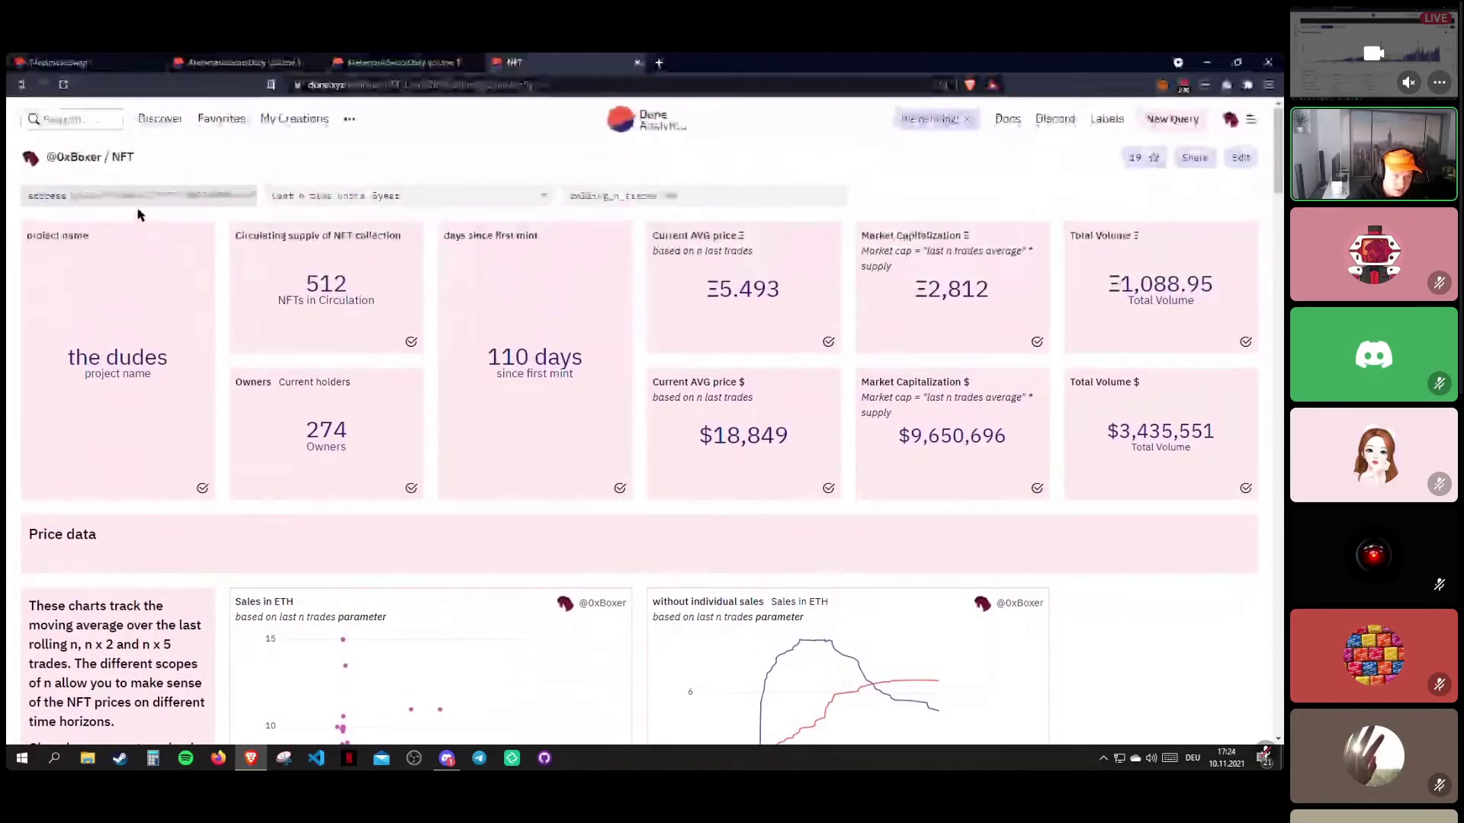
drag(75, 357, 124, 376)
click(123, 376)
triple_click(67, 358)
click(110, 300)
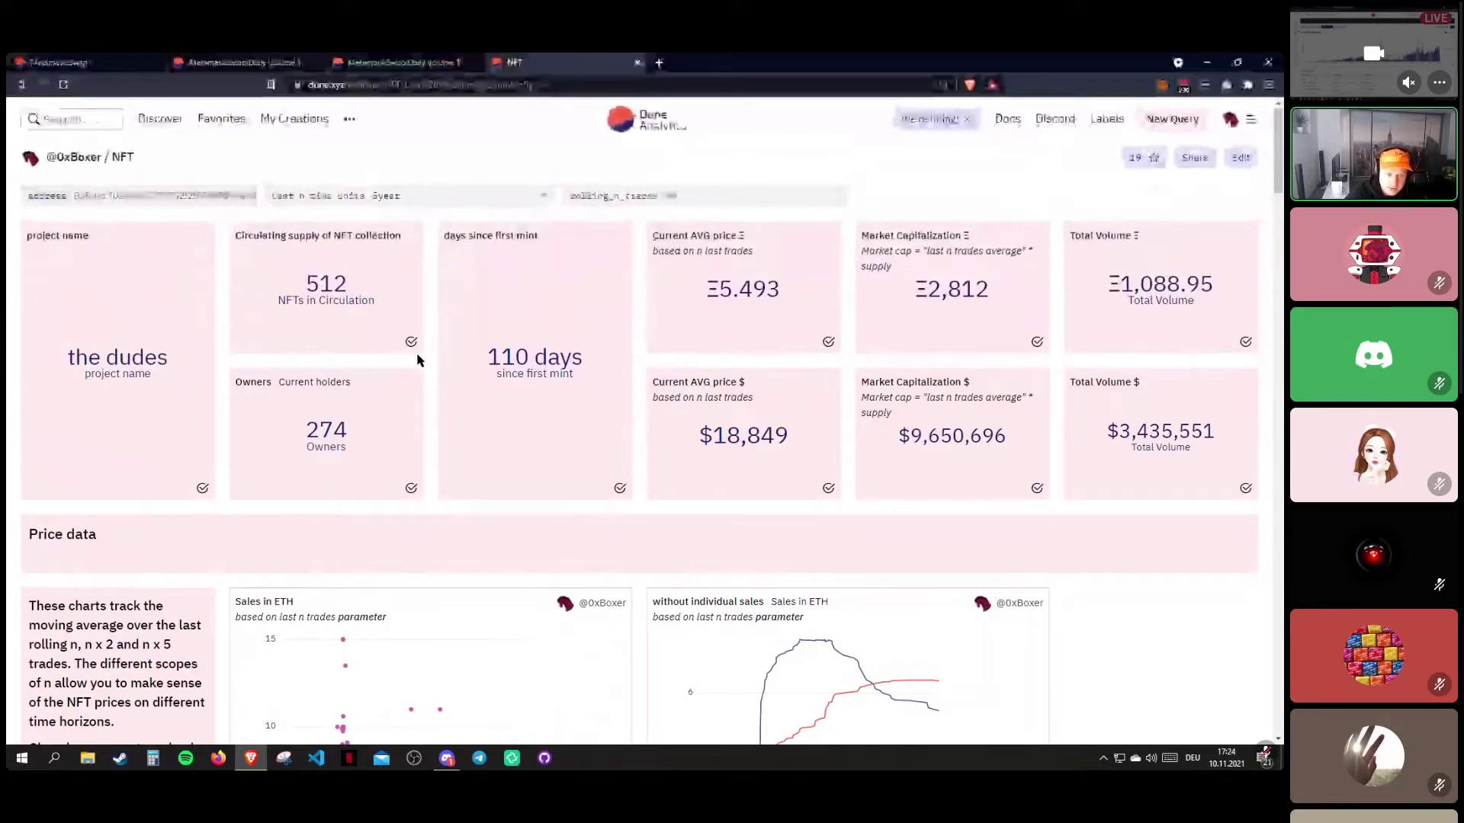
Scroll down to the Price data section and highlight its heading text.
scroll(381, 358, down, 1)
scroll(359, 350, up, 1)
scroll(333, 343, down, 1)
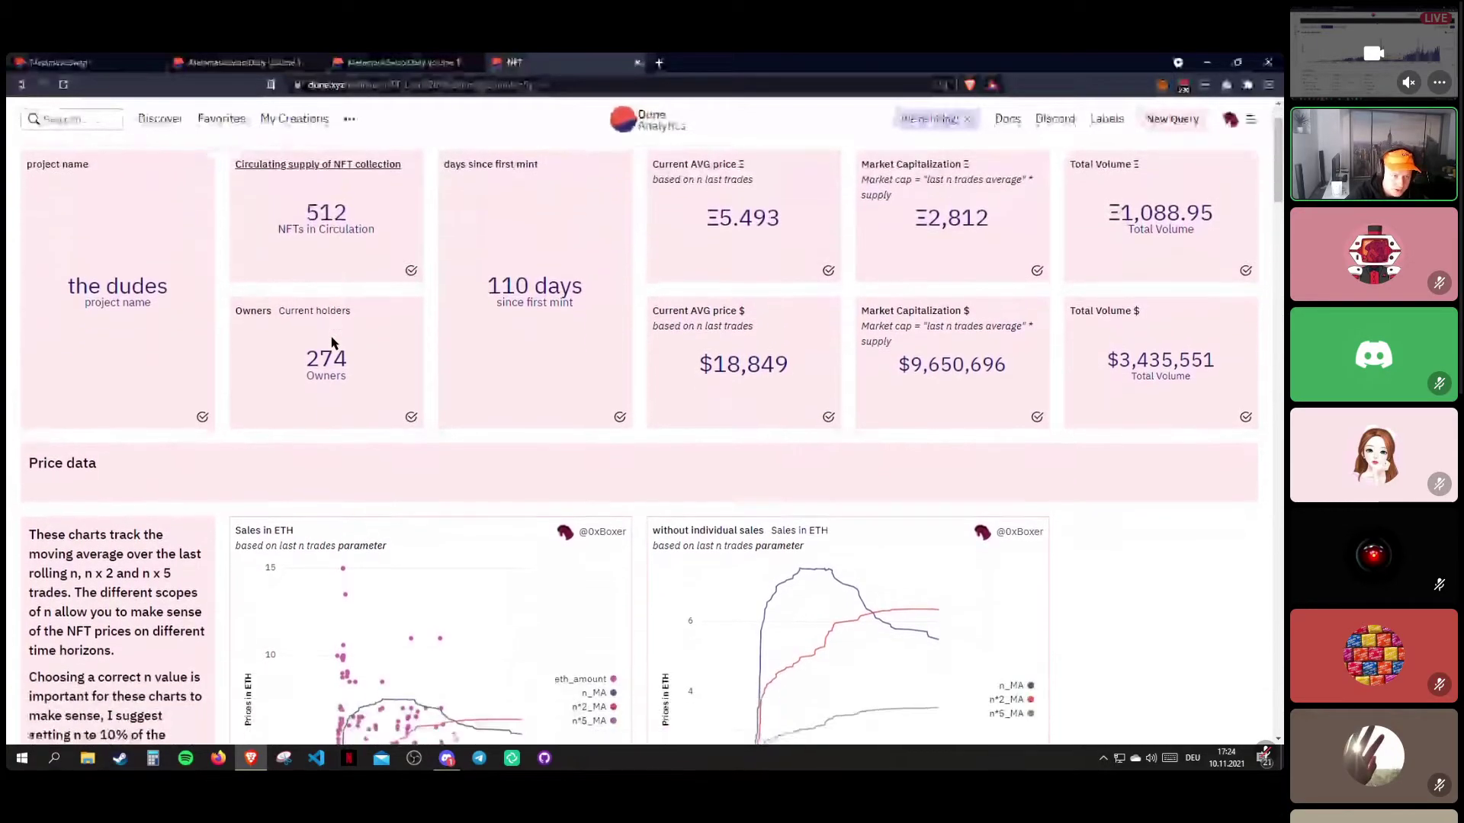
scroll(333, 343, down, 2)
triple_click(33, 336)
click(40, 332)
drag(33, 335, 145, 347)
click(254, 355)
Highlight the Price data heading again, then the Volume data heading further down.
scroll(254, 355, down, 2)
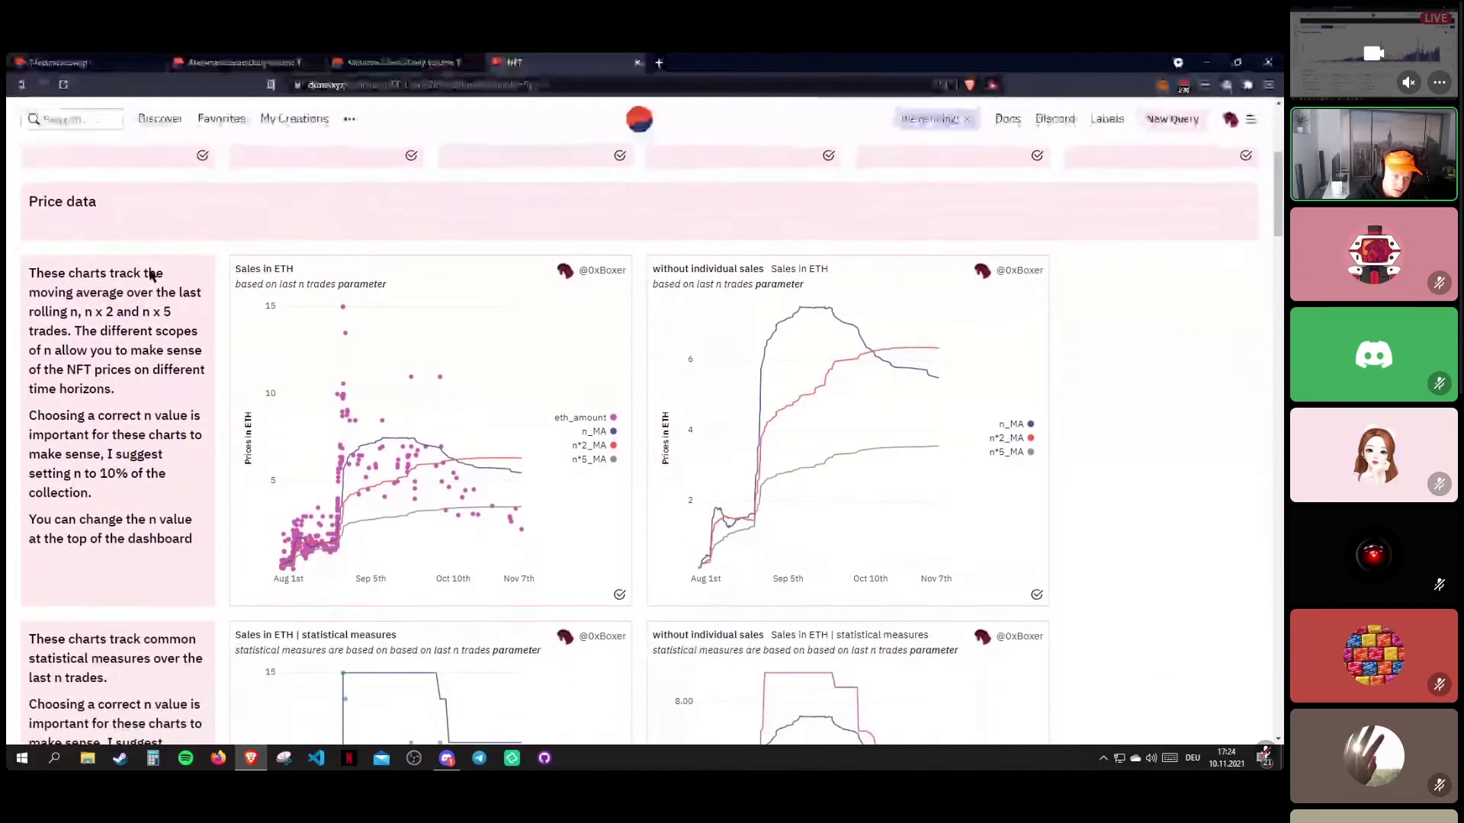
drag(70, 202, 144, 208)
click(37, 206)
drag(32, 207, 160, 213)
scroll(144, 351, down, 8)
drag(32, 472, 153, 473)
scroll(154, 474, down, 20)
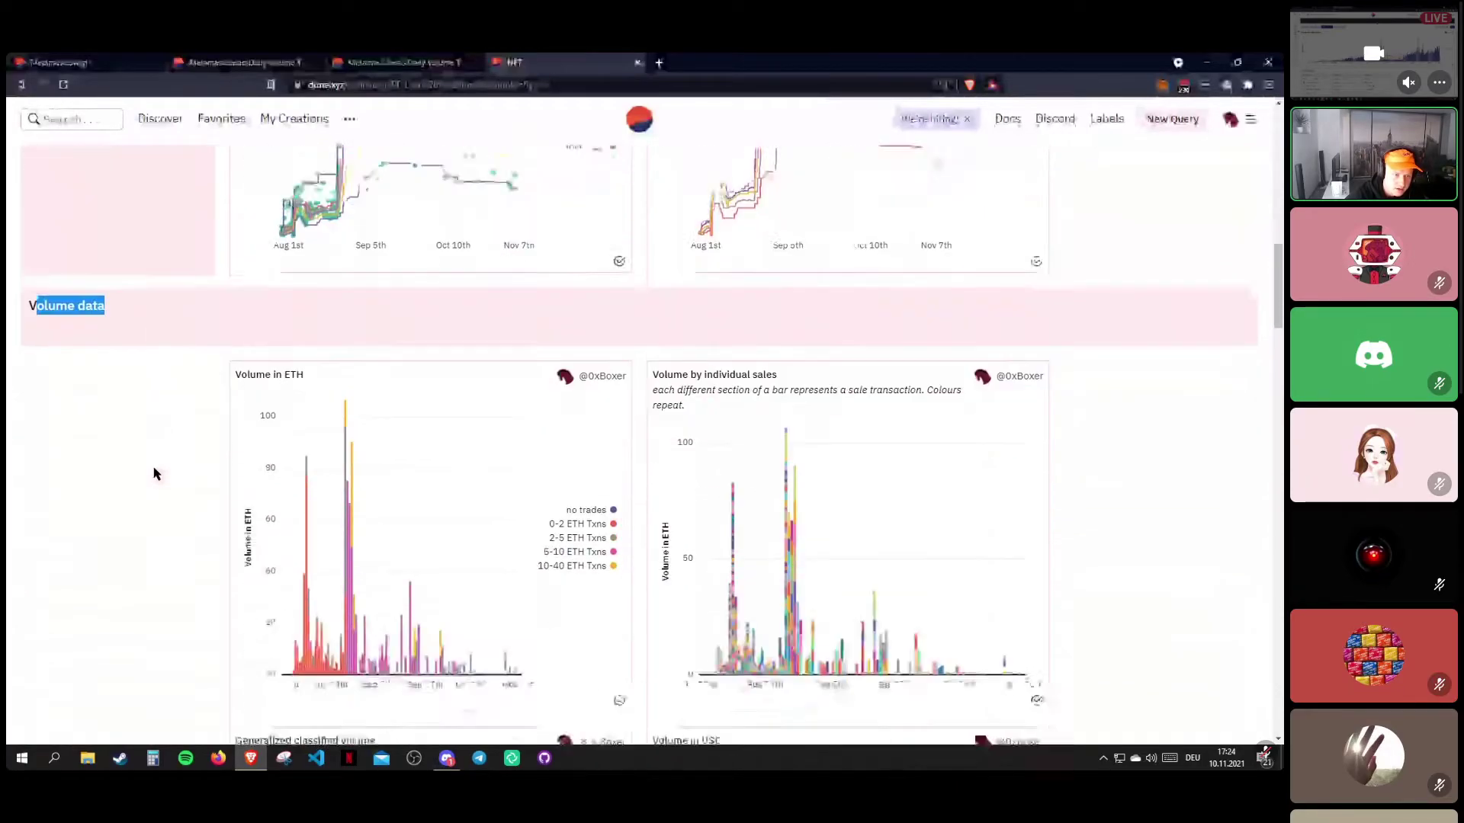
scroll(56, 438, down, 3)
drag(28, 415, 206, 415)
Review the ETH sale price charts with n, n*2 and n*5 moving averages, Aug 1st–Nov 7th.
scroll(205, 416, down, 10)
scroll(144, 415, up, 20)
scroll(174, 303, down, 4)
scroll(175, 304, down, 2)
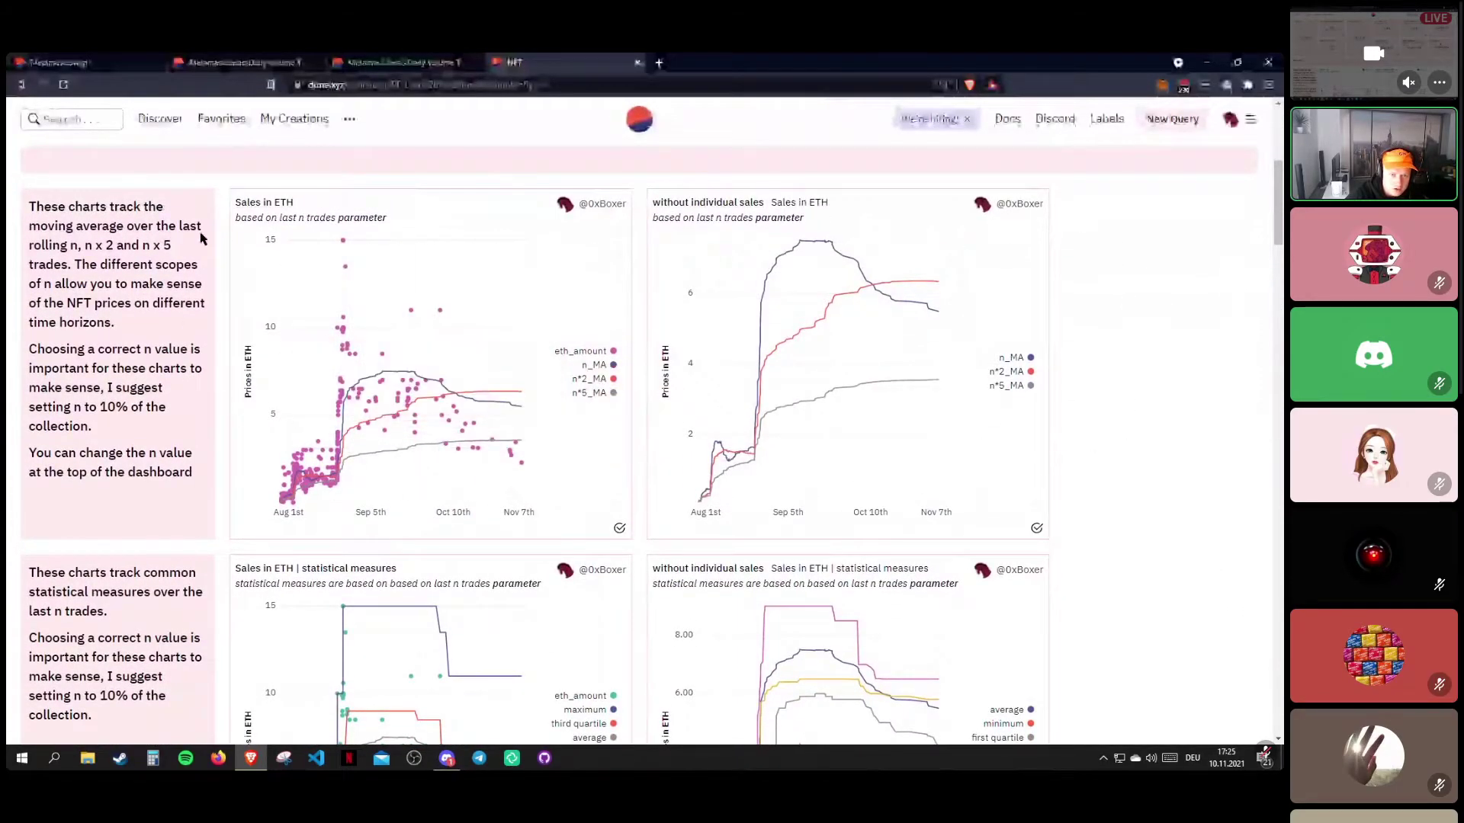
scroll(383, 312, up, 1)
scroll(411, 328, up, 2)
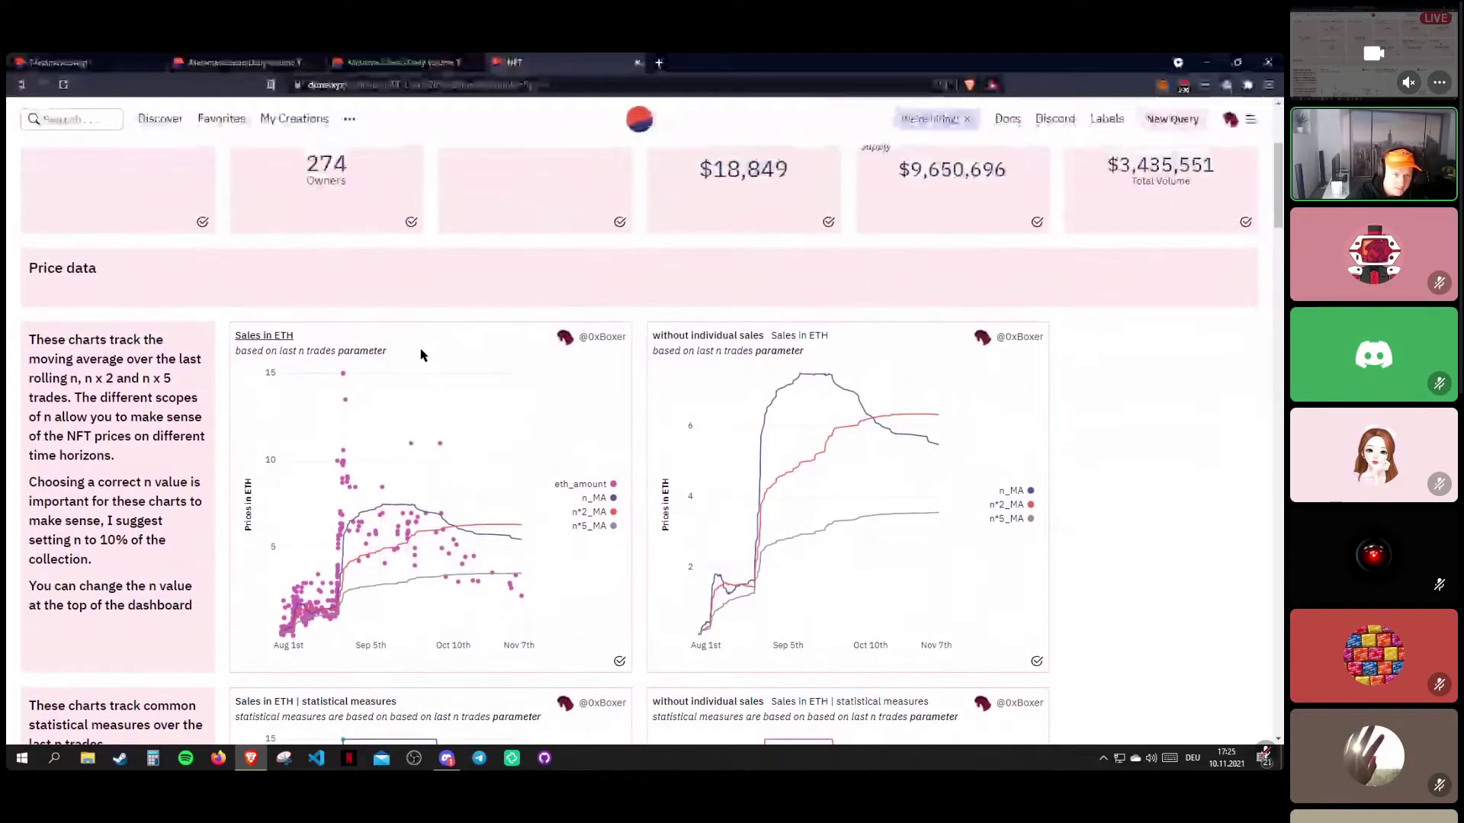
scroll(473, 343, down, 2)
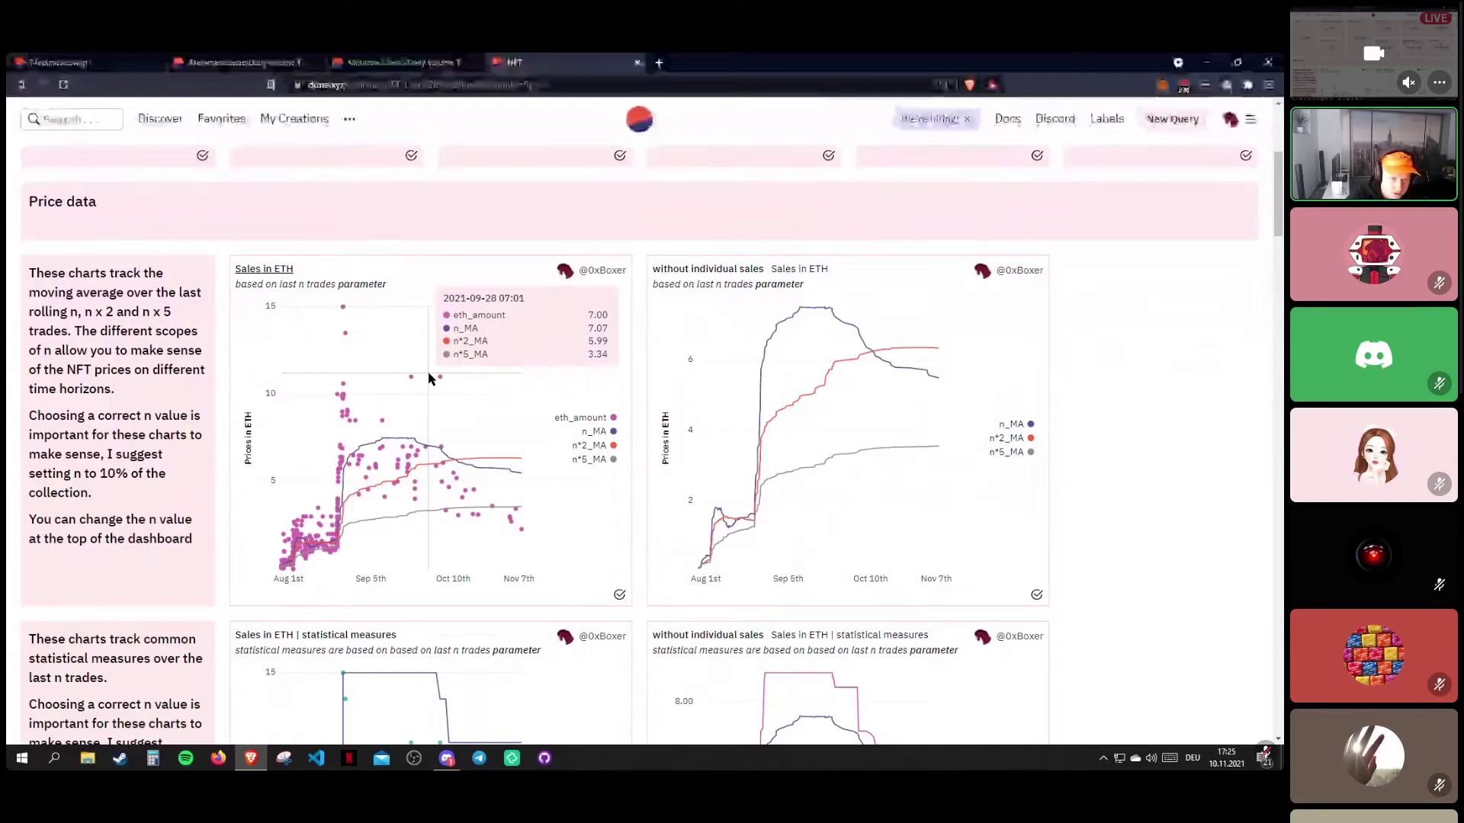
scroll(430, 382, up, 1)
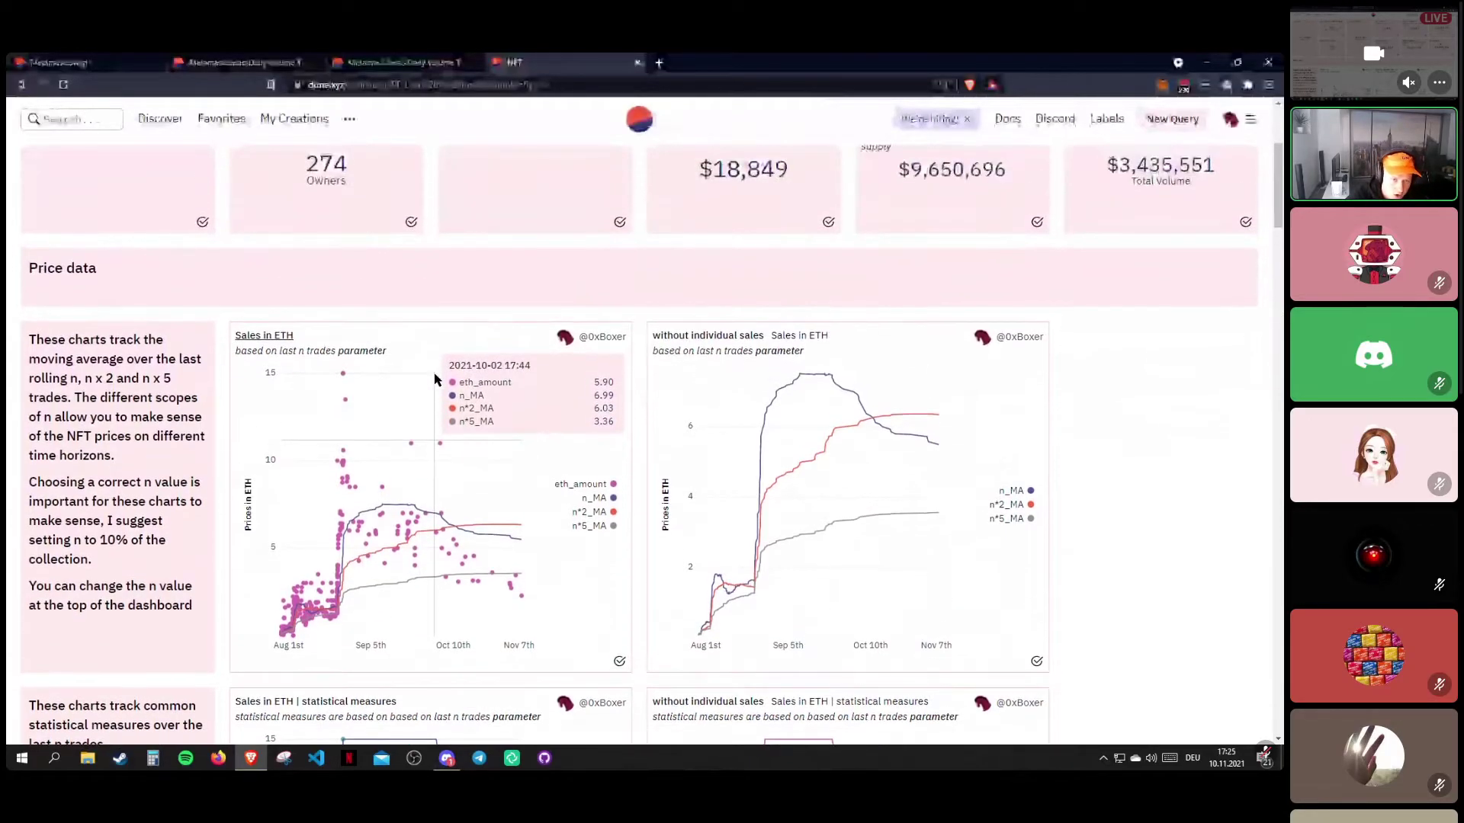
scroll(433, 393, down, 1)
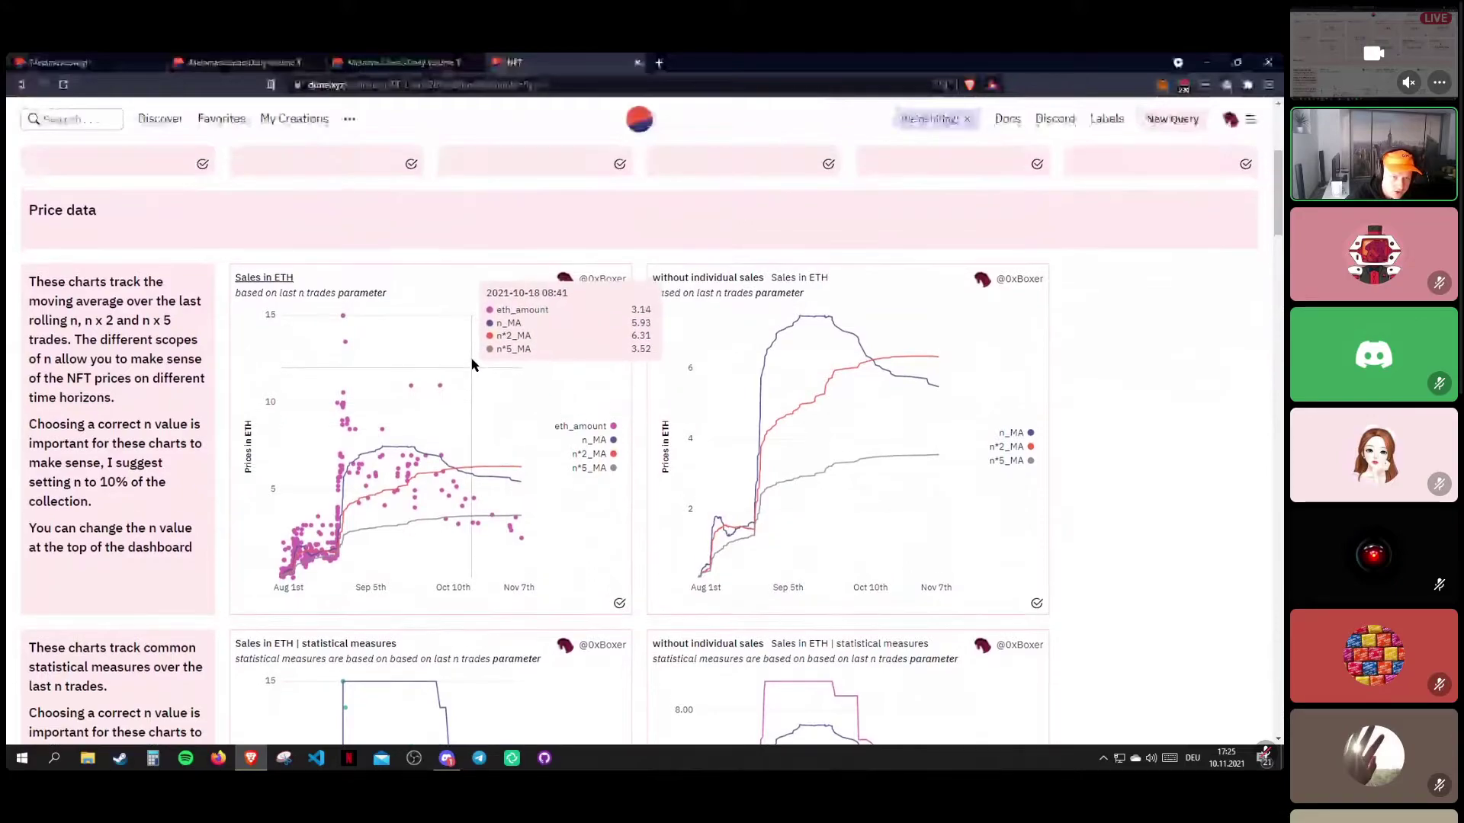
scroll(473, 369, up, 1)
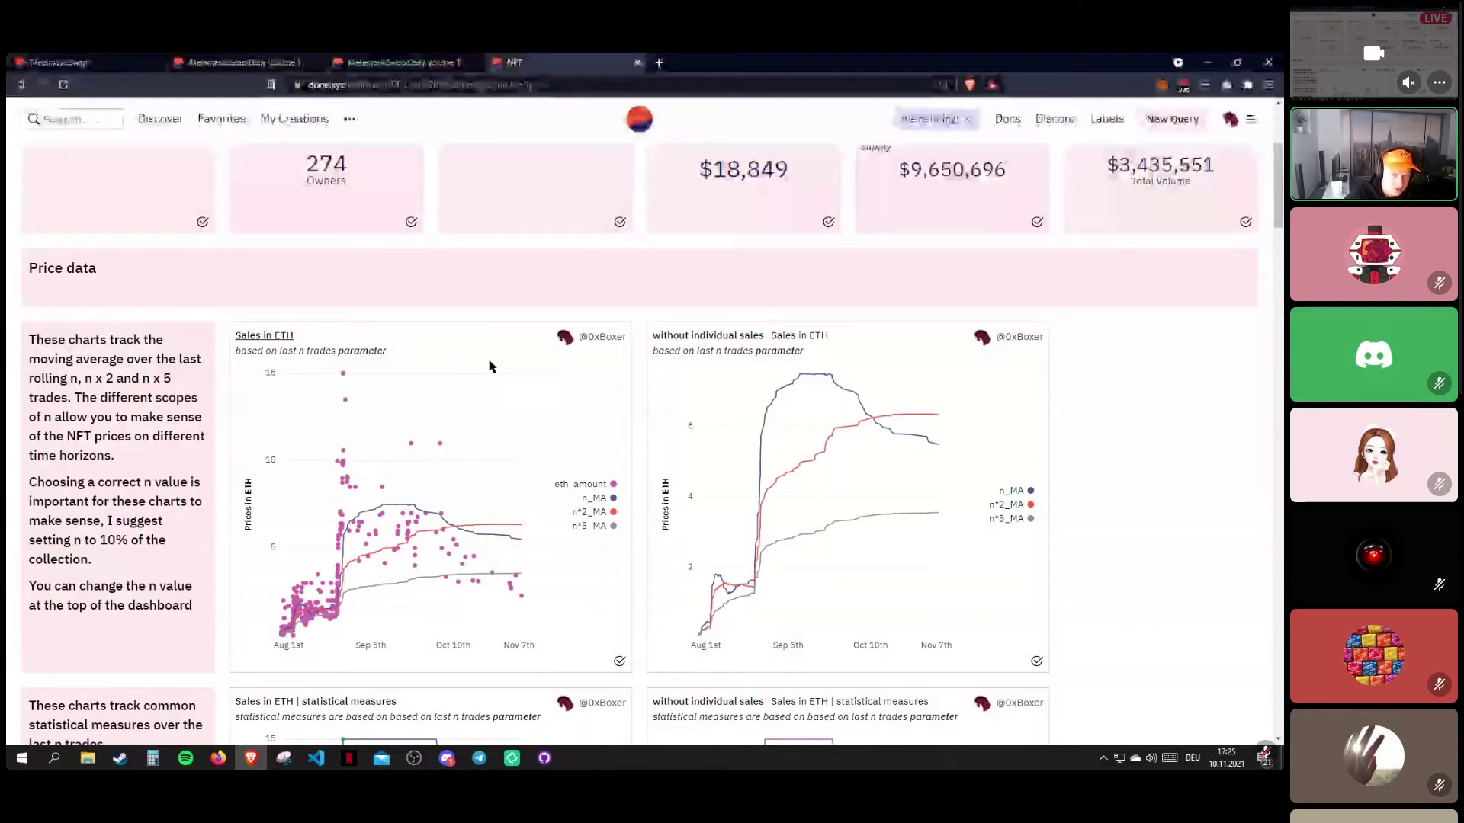
scroll(489, 367, down, 1)
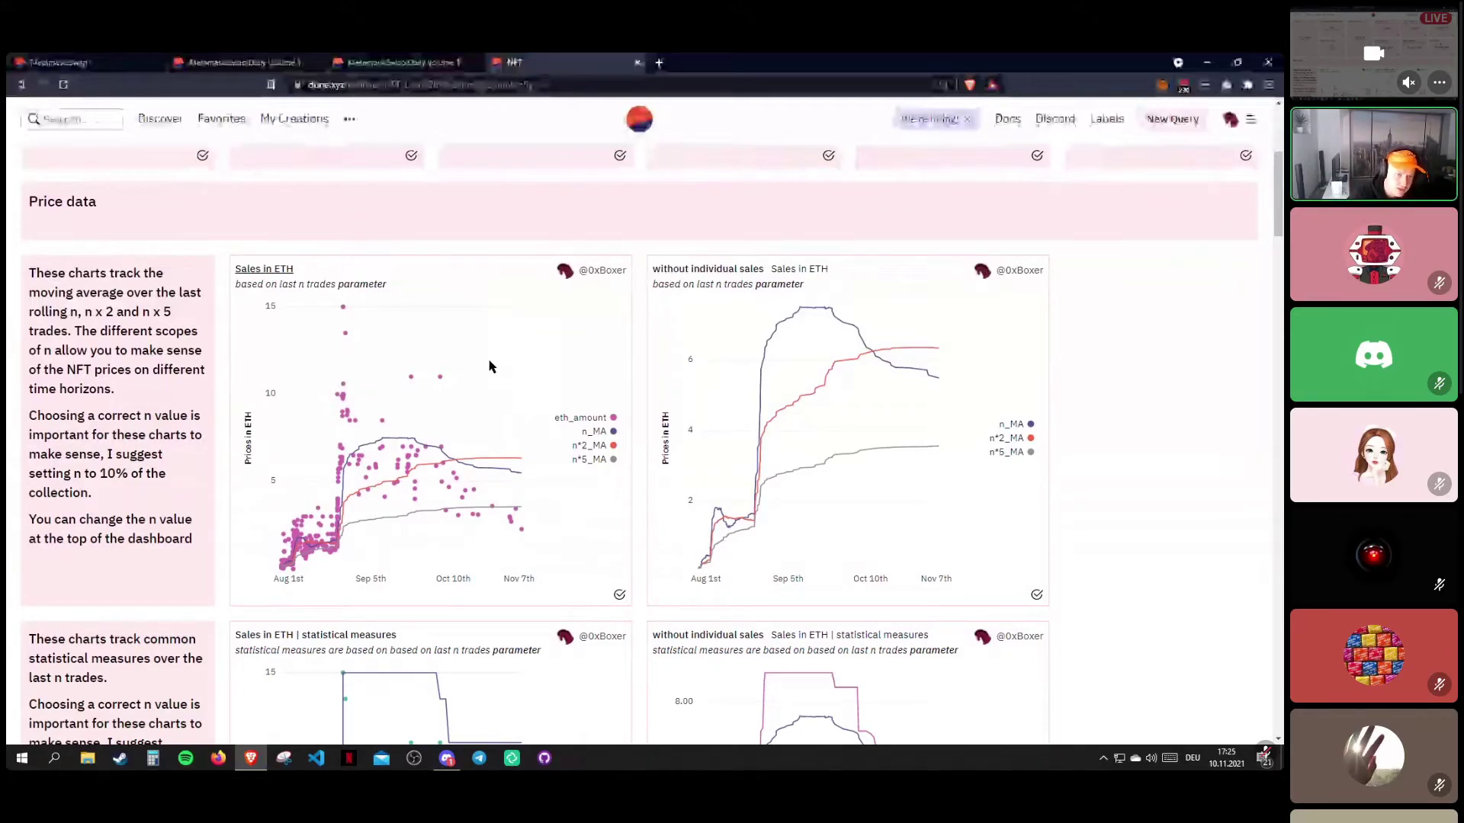
drag(25, 202, 137, 202)
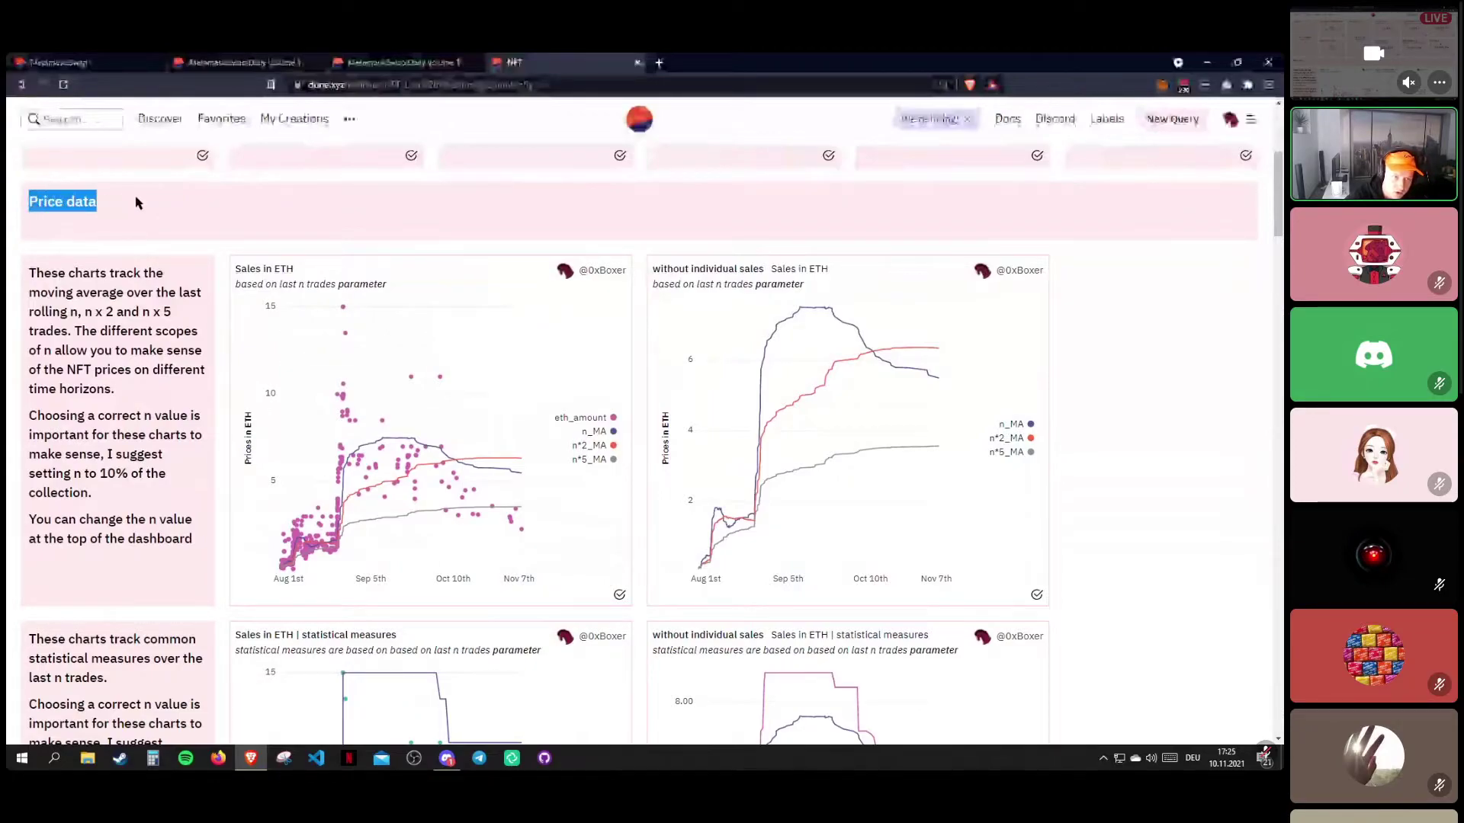
click(155, 210)
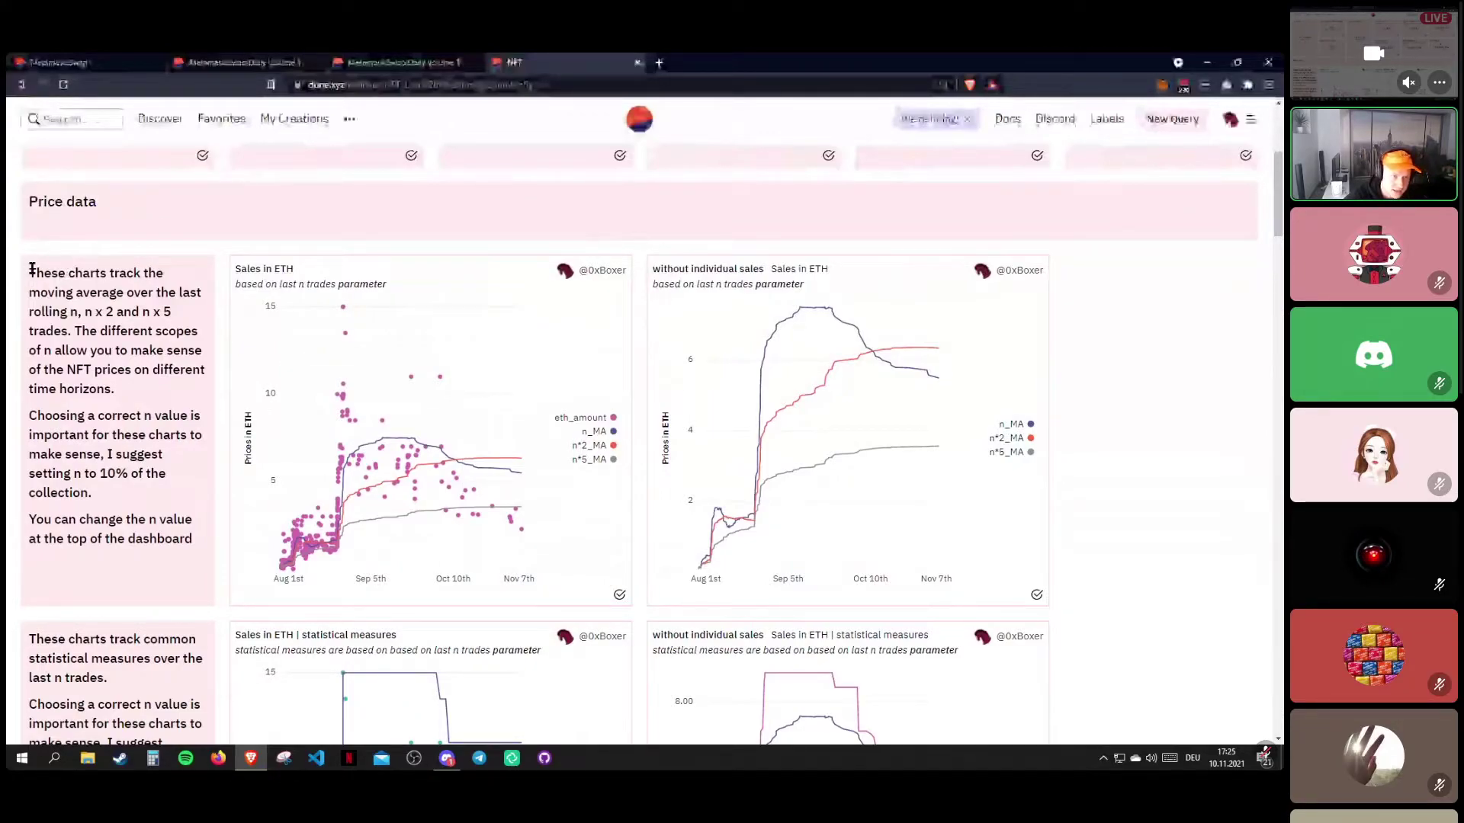
drag(30, 272, 181, 539)
click(195, 551)
double_click(160, 539)
drag(64, 474, 166, 474)
click(96, 470)
drag(61, 435, 126, 438)
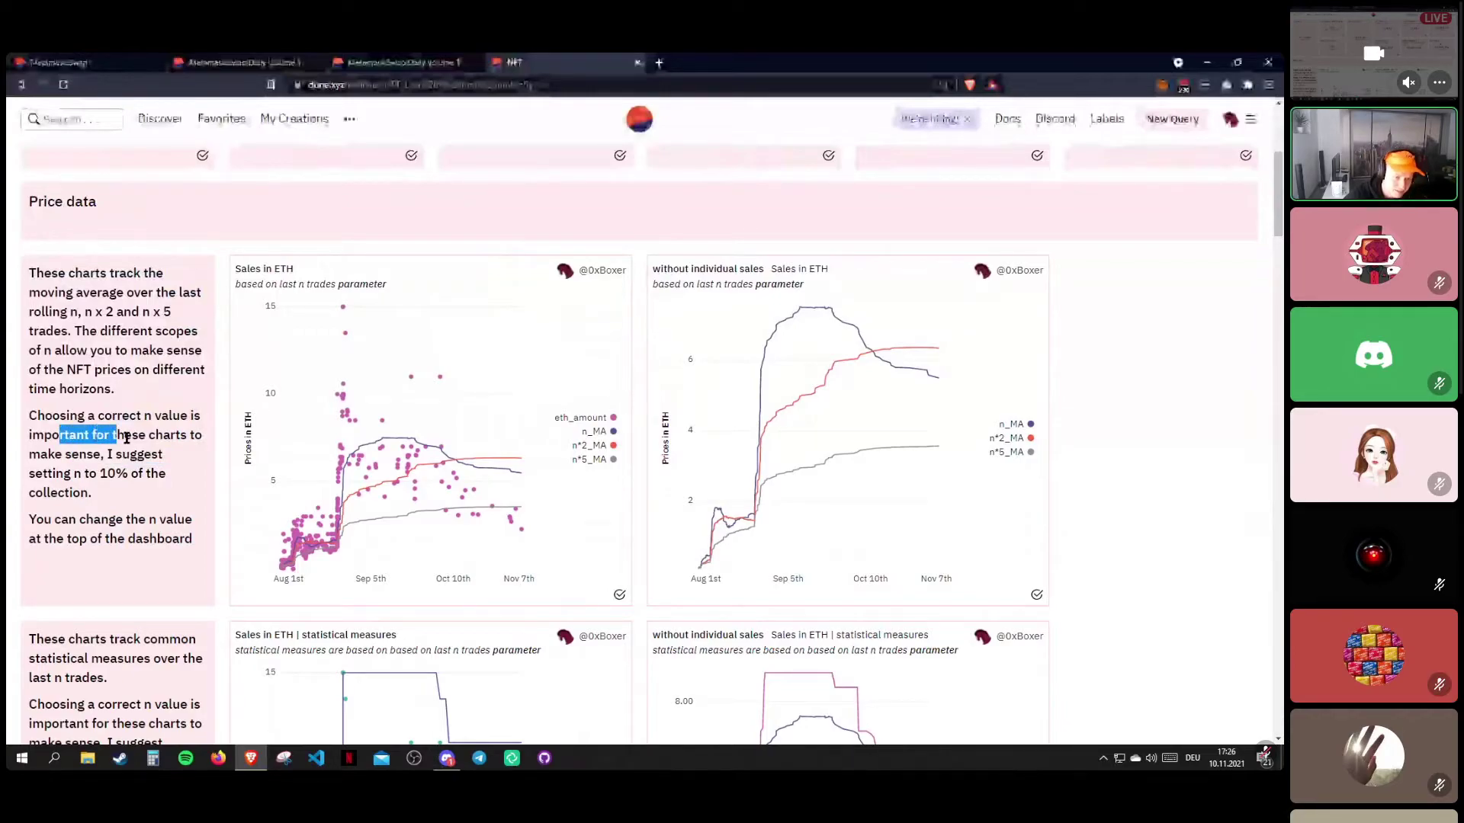
double_click(72, 415)
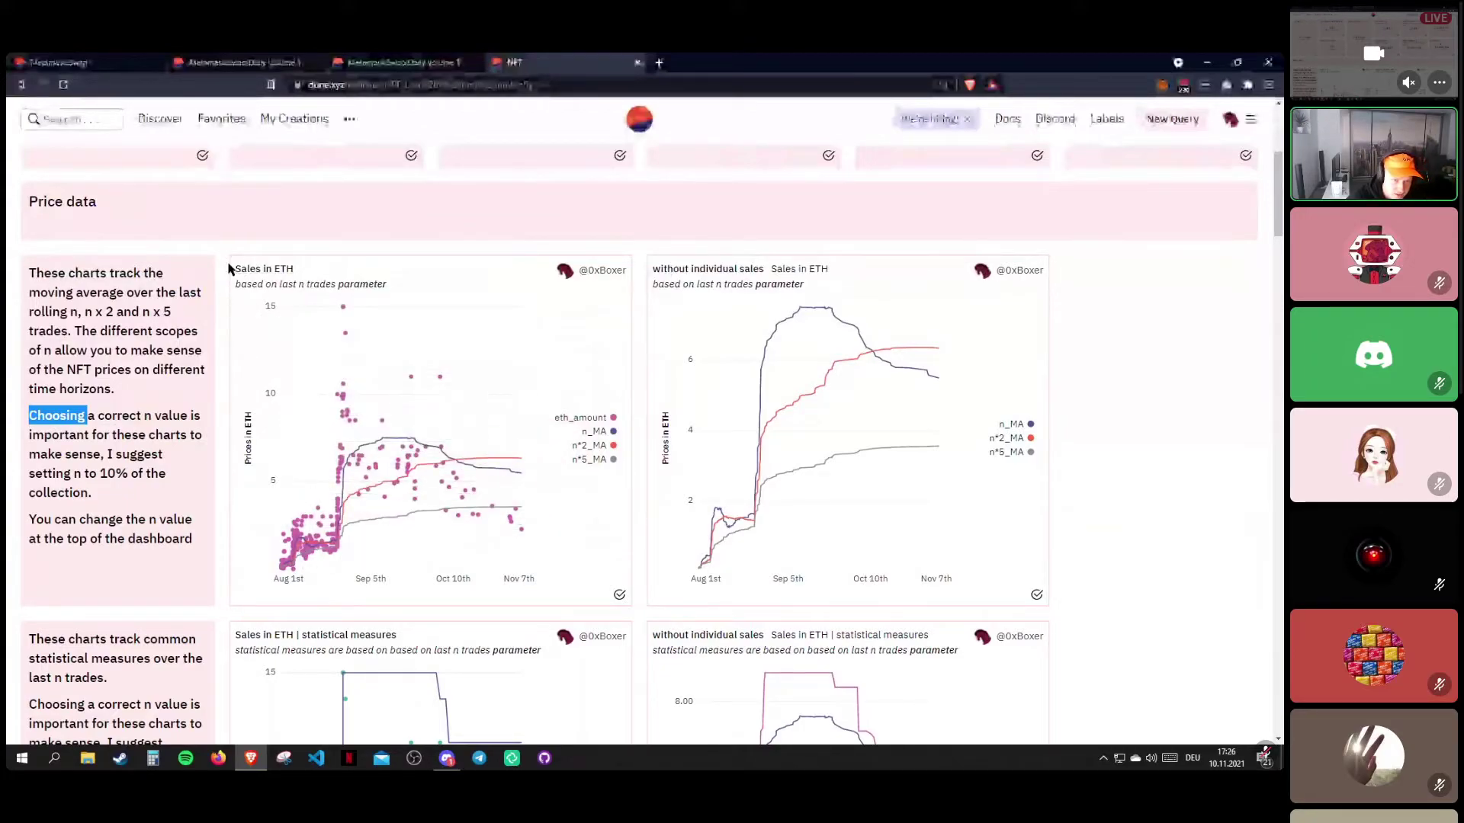
drag(48, 292, 137, 293)
drag(48, 292, 163, 312)
click(69, 313)
click(57, 314)
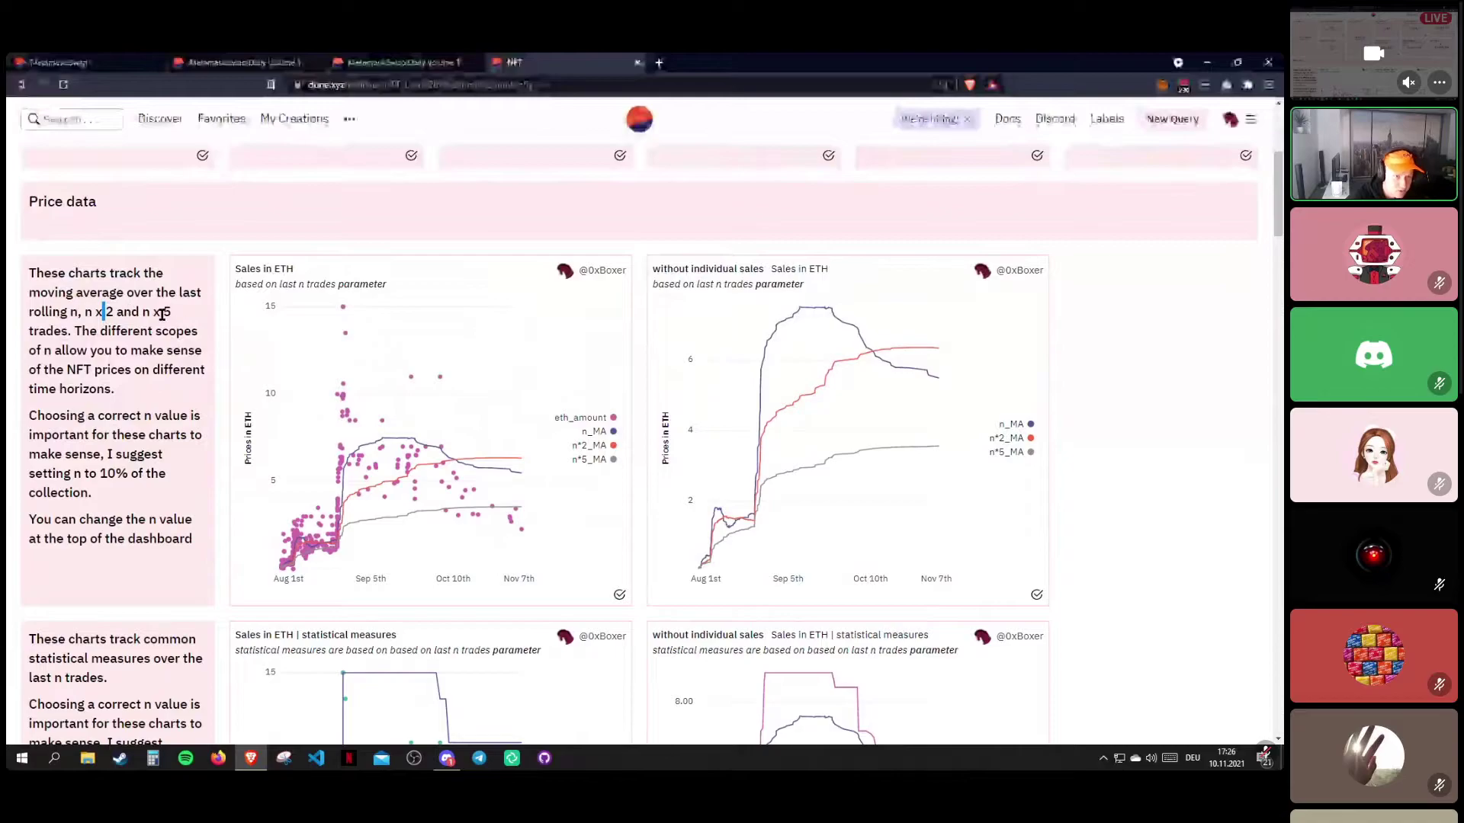
scroll(146, 371, up, 5)
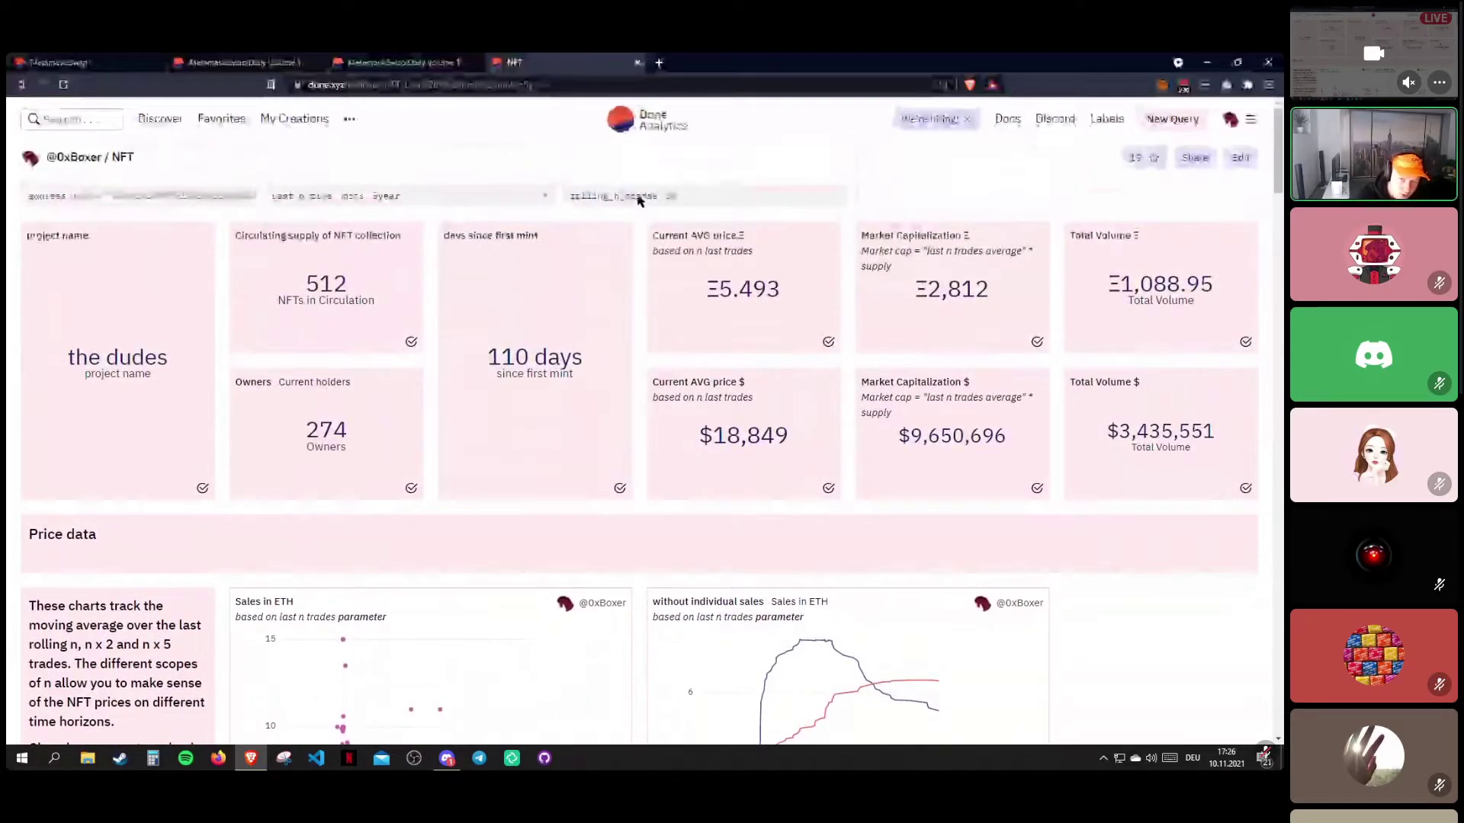
click(669, 200)
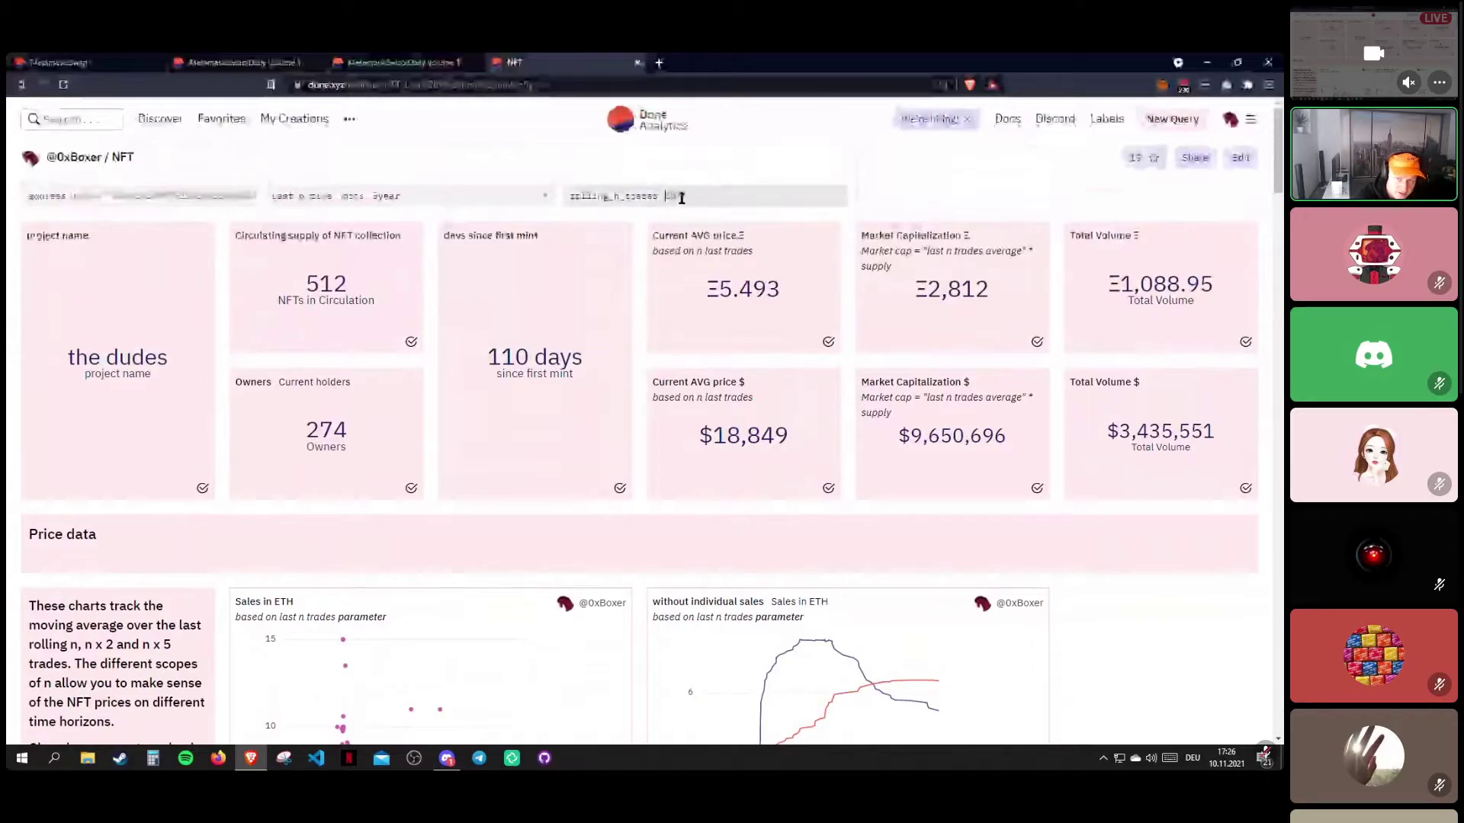
scroll(572, 295, down, 6)
scroll(368, 520, up, 3)
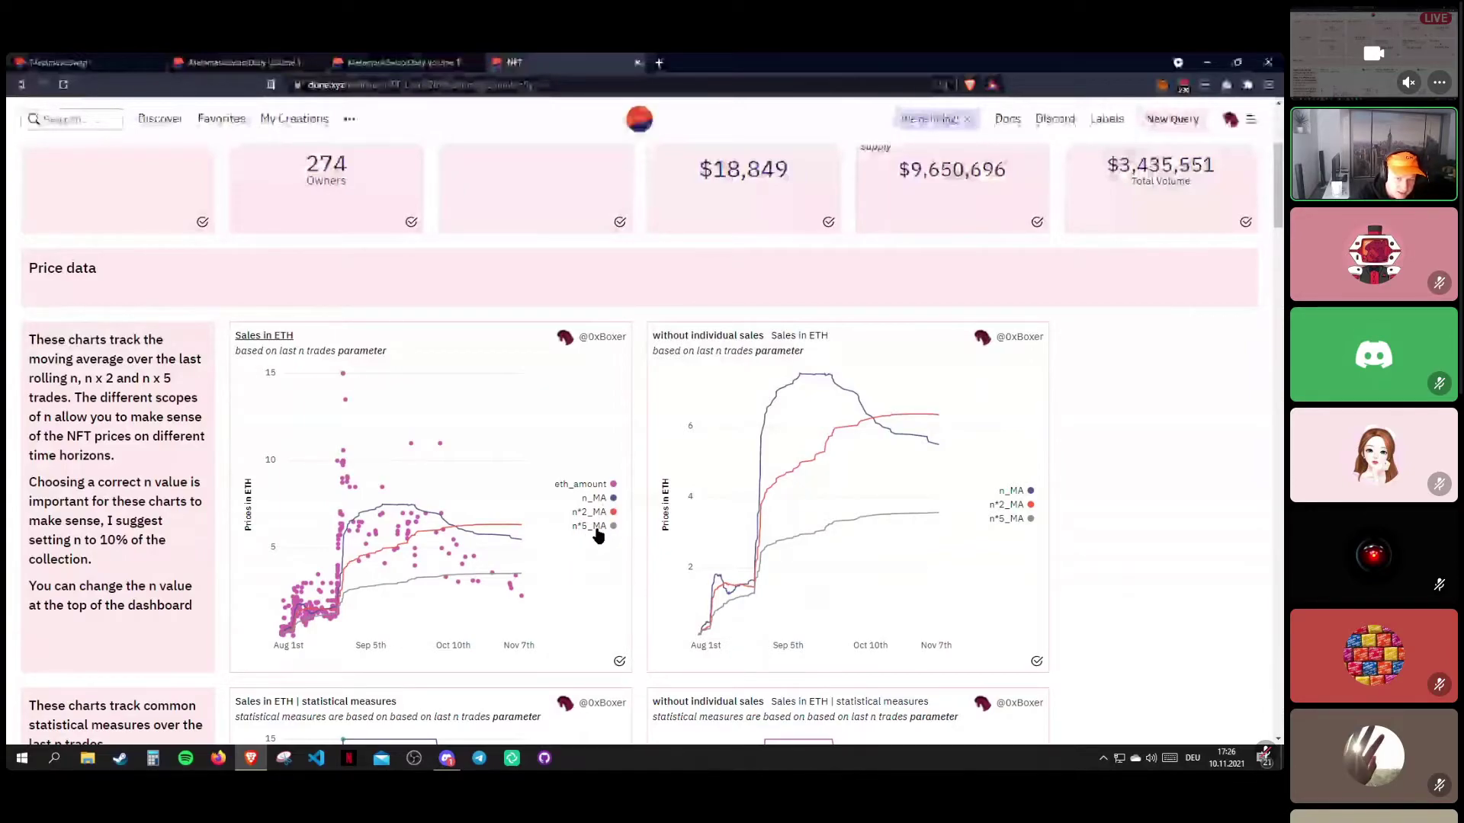
scroll(499, 427, up, 3)
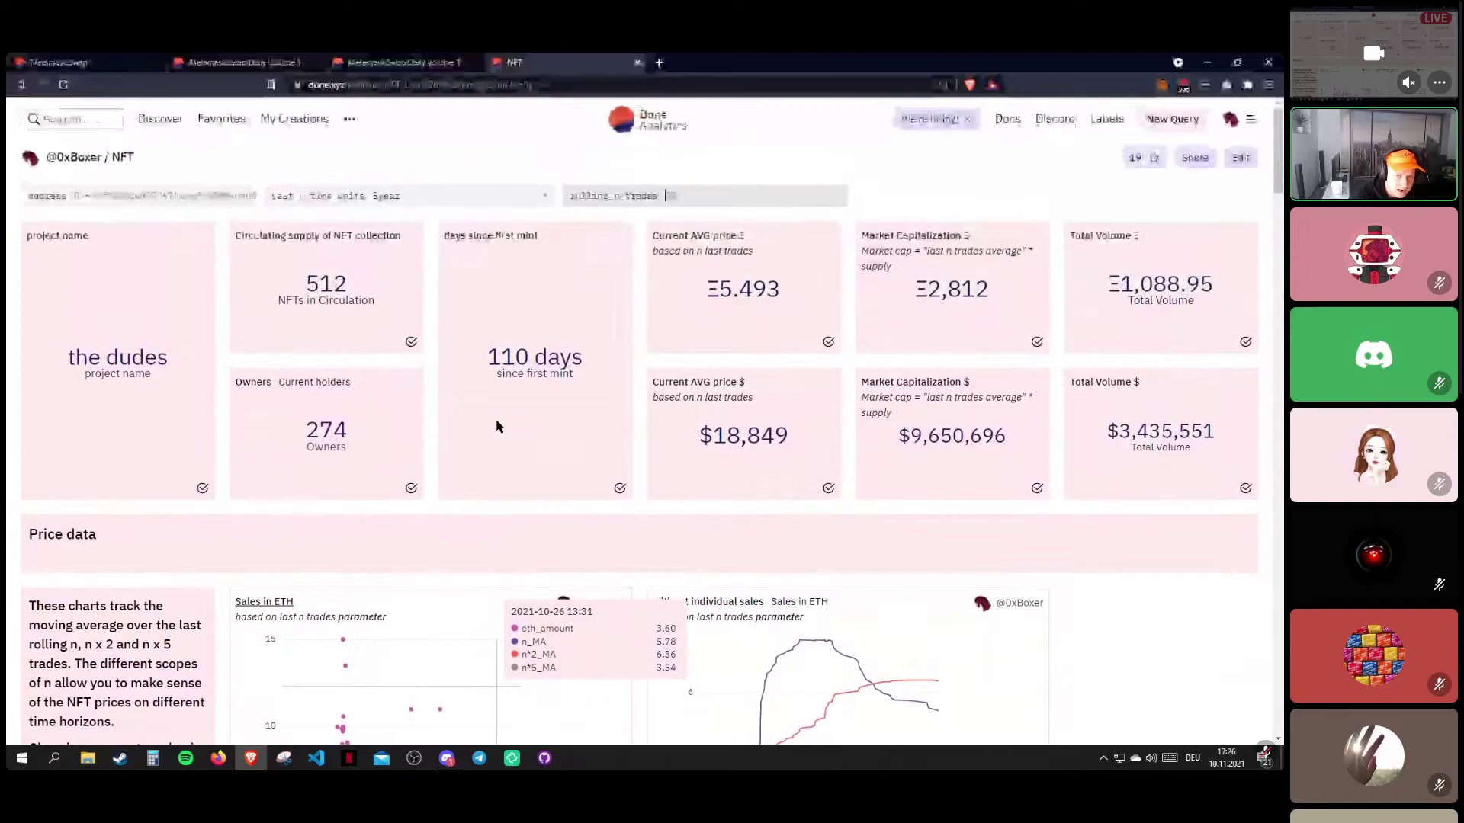
scroll(497, 425, down, 3)
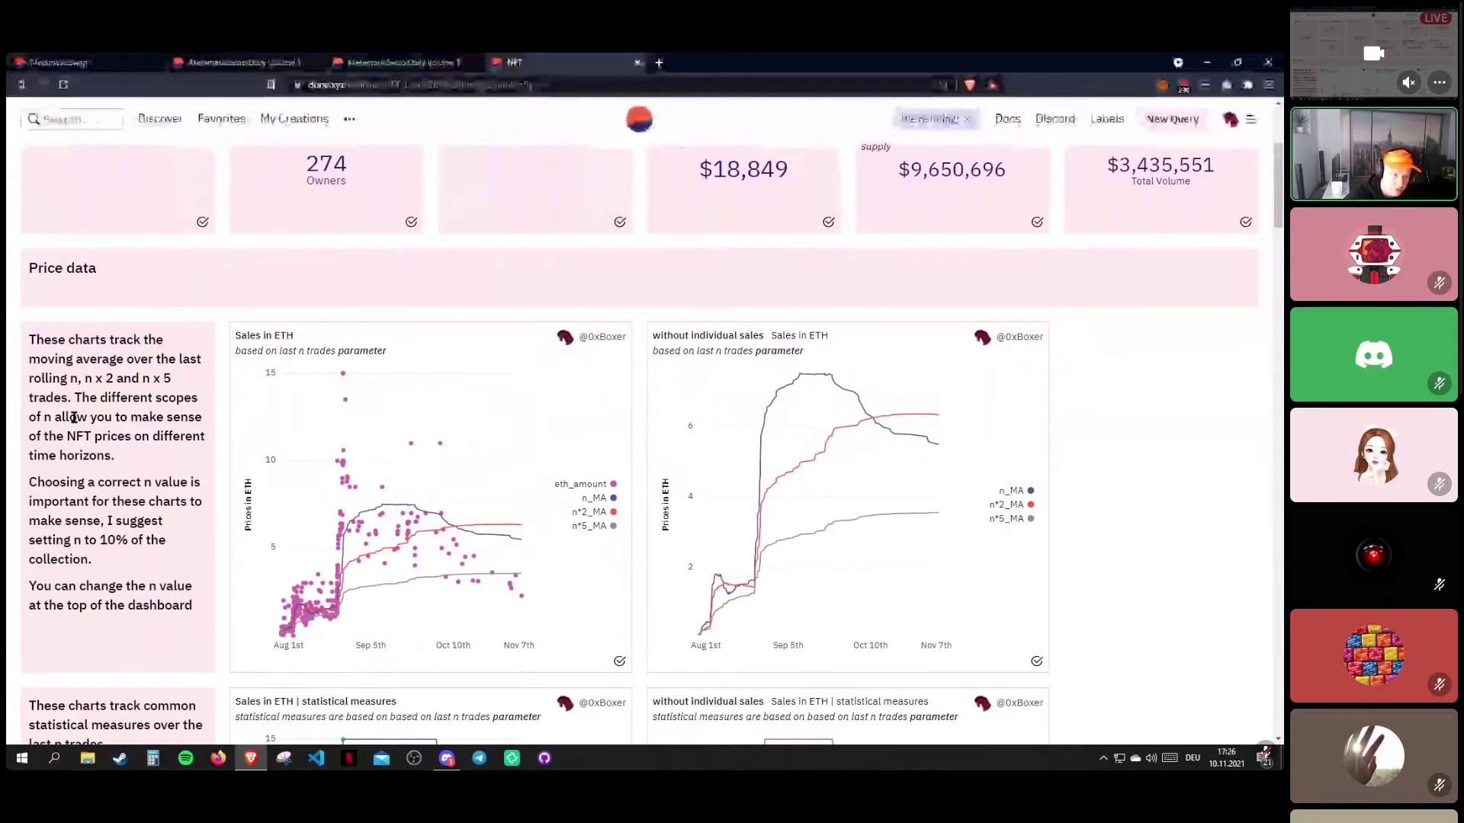
drag(31, 341, 185, 610)
click(196, 618)
drag(48, 454, 150, 438)
scroll(107, 414, up, 1)
click(107, 482)
drag(78, 503, 135, 522)
drag(37, 522, 116, 522)
click(121, 526)
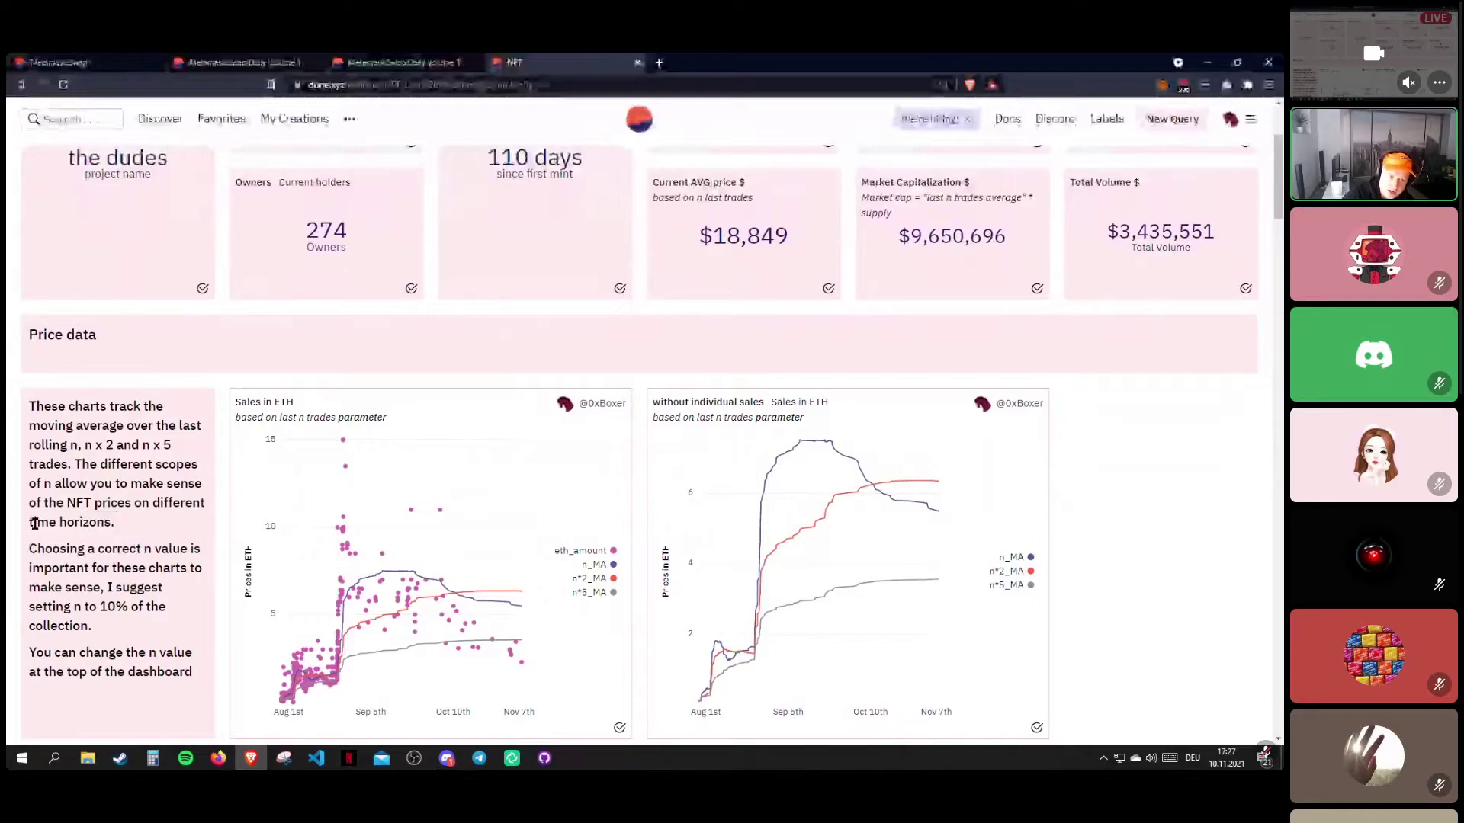
drag(73, 524, 156, 531)
click(155, 531)
drag(65, 524, 137, 526)
click(137, 526)
double_click(135, 534)
click(122, 533)
double_click(66, 525)
click(124, 533)
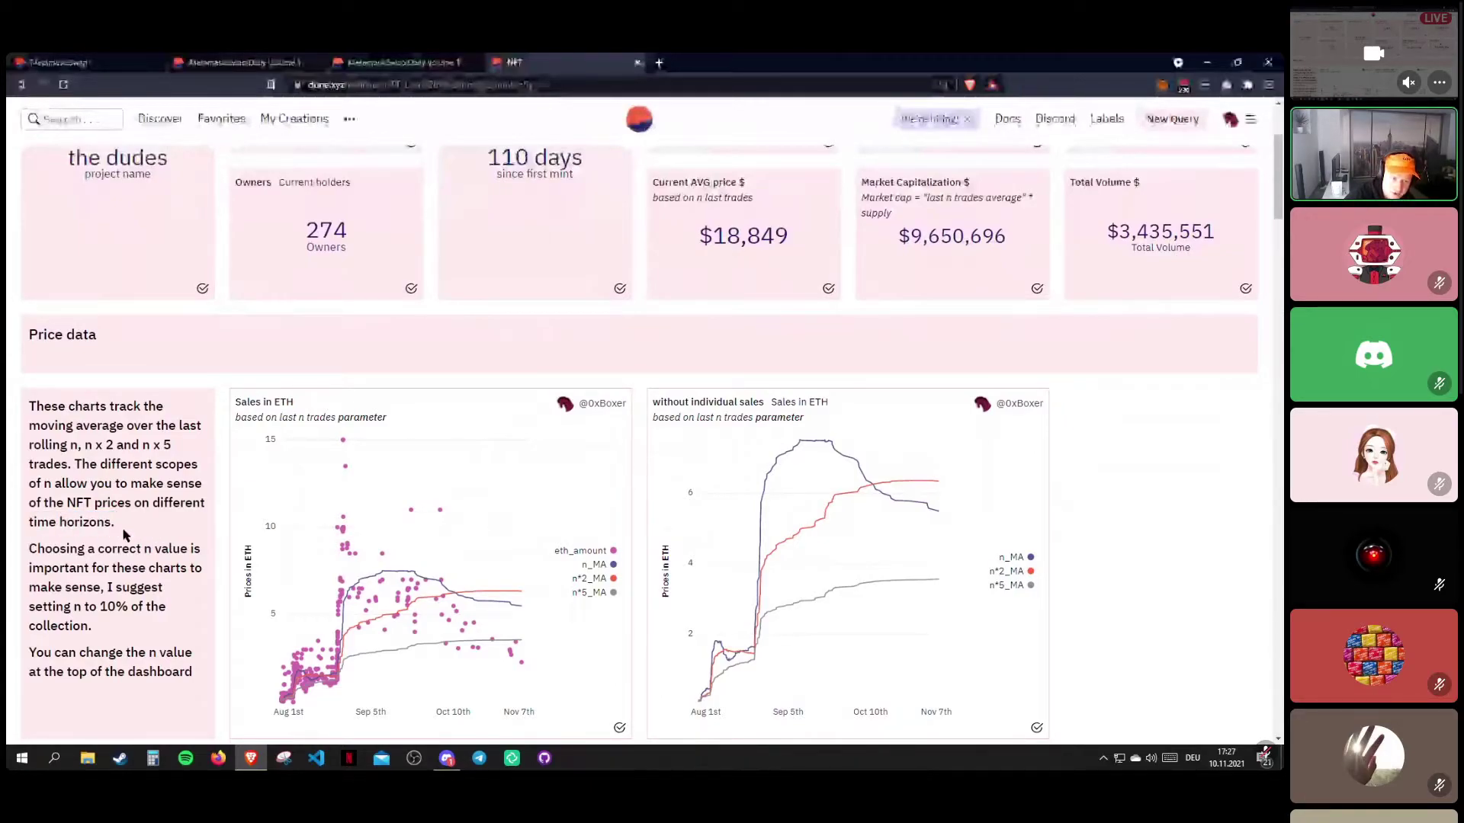
scroll(124, 535, down, 2)
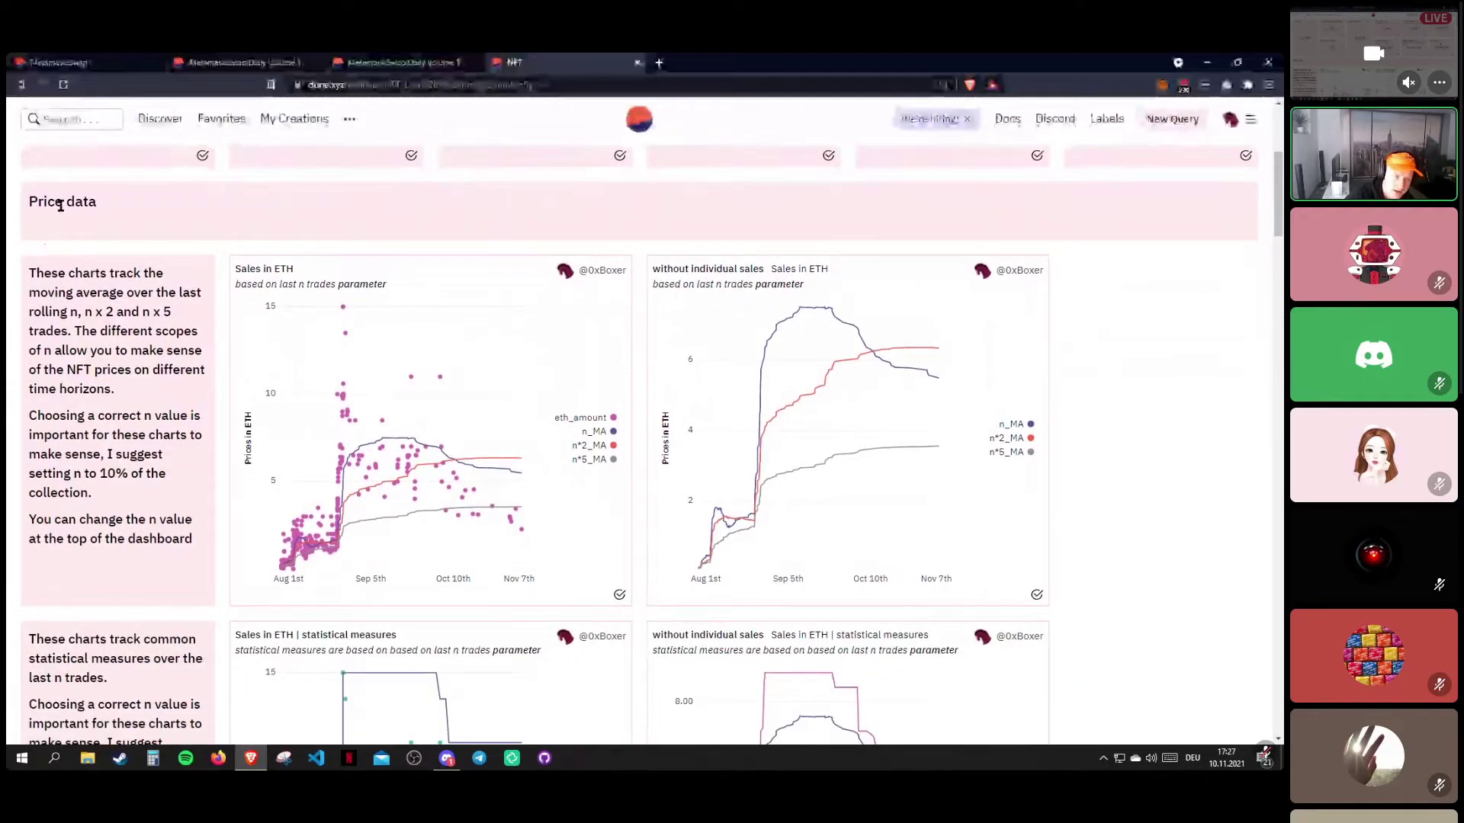
drag(29, 292, 117, 495)
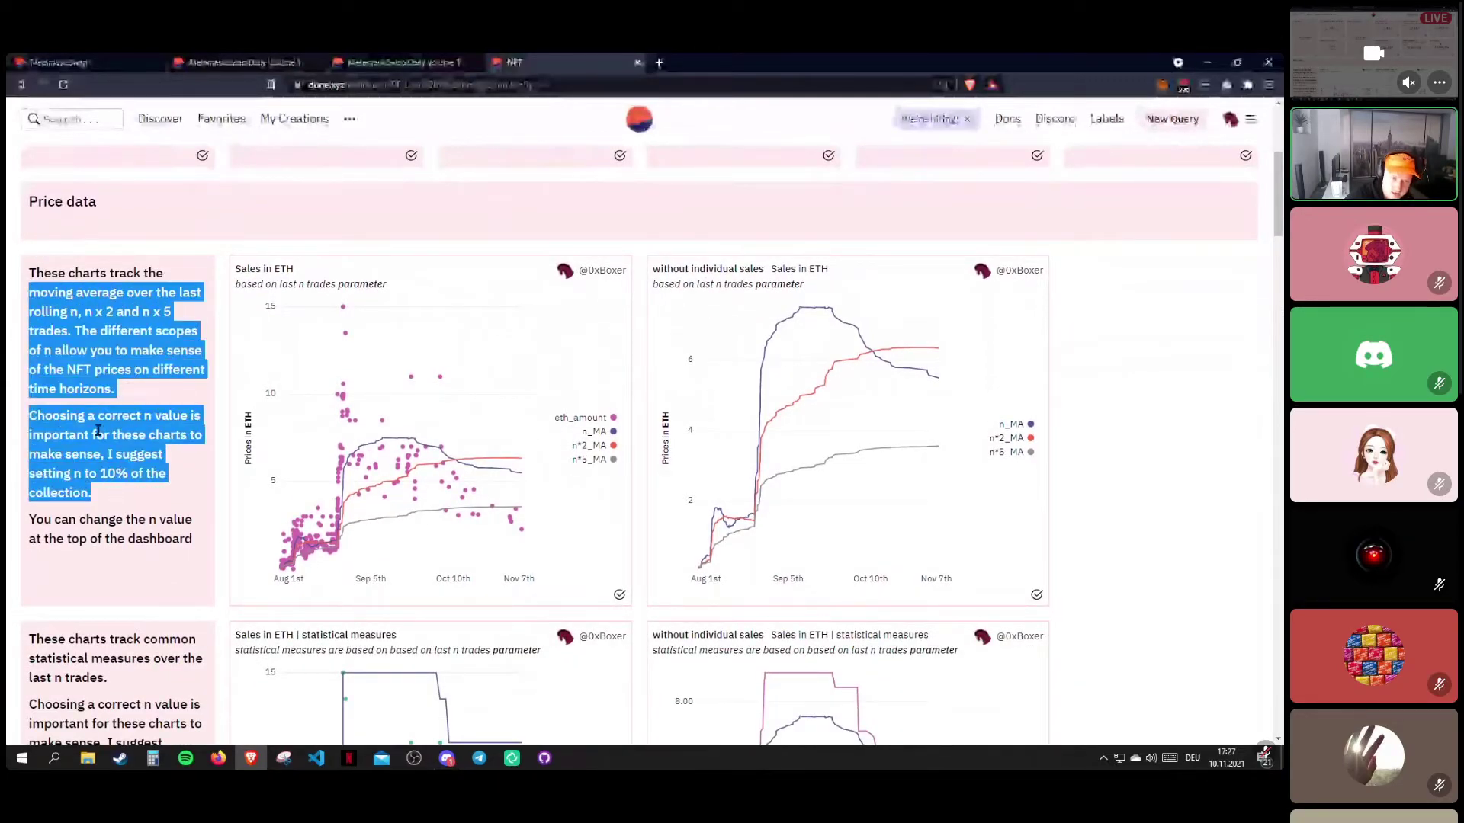
click(101, 445)
drag(29, 275, 148, 299)
click(122, 397)
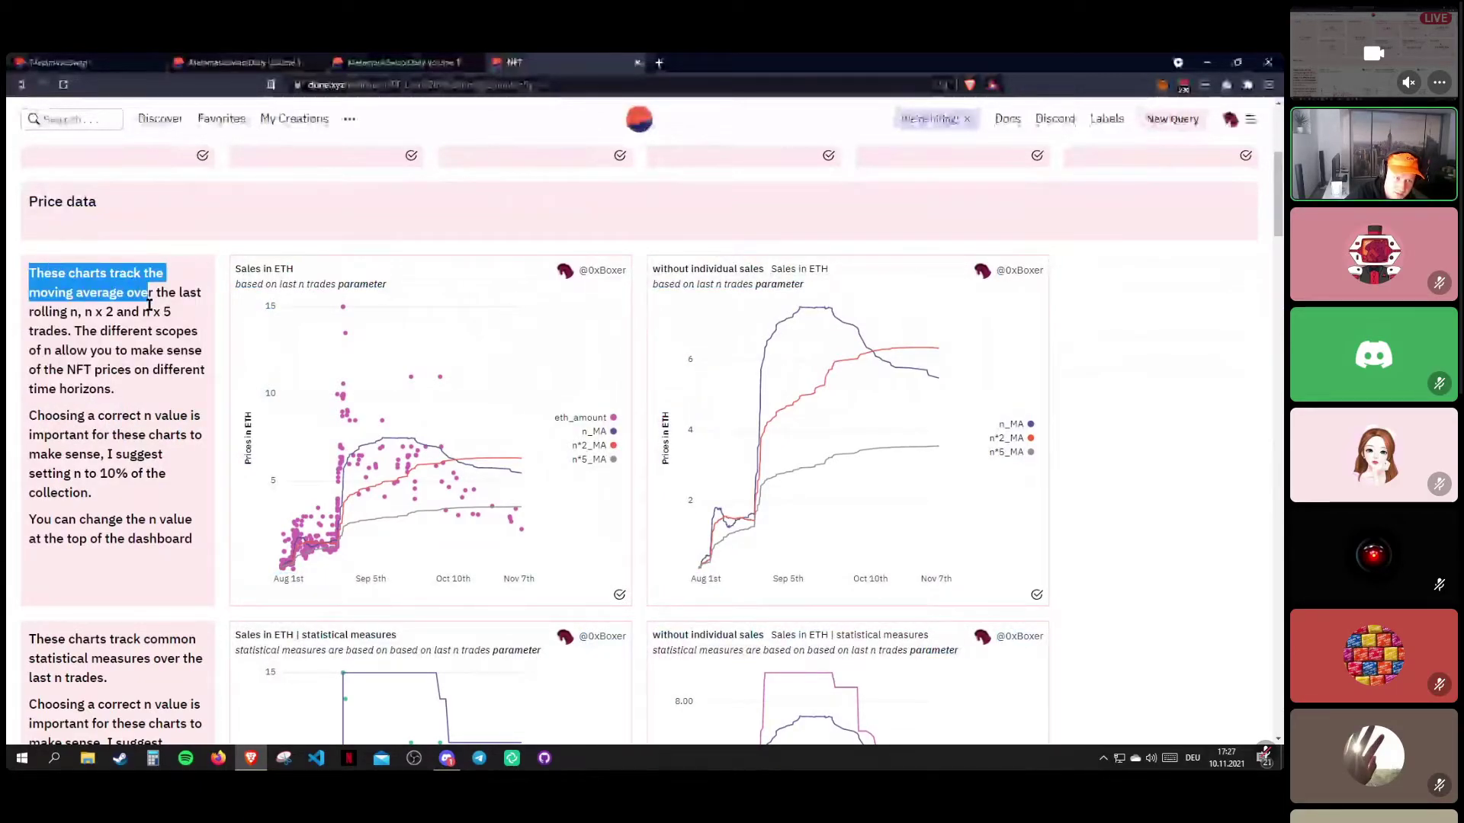
scroll(157, 405, up, 4)
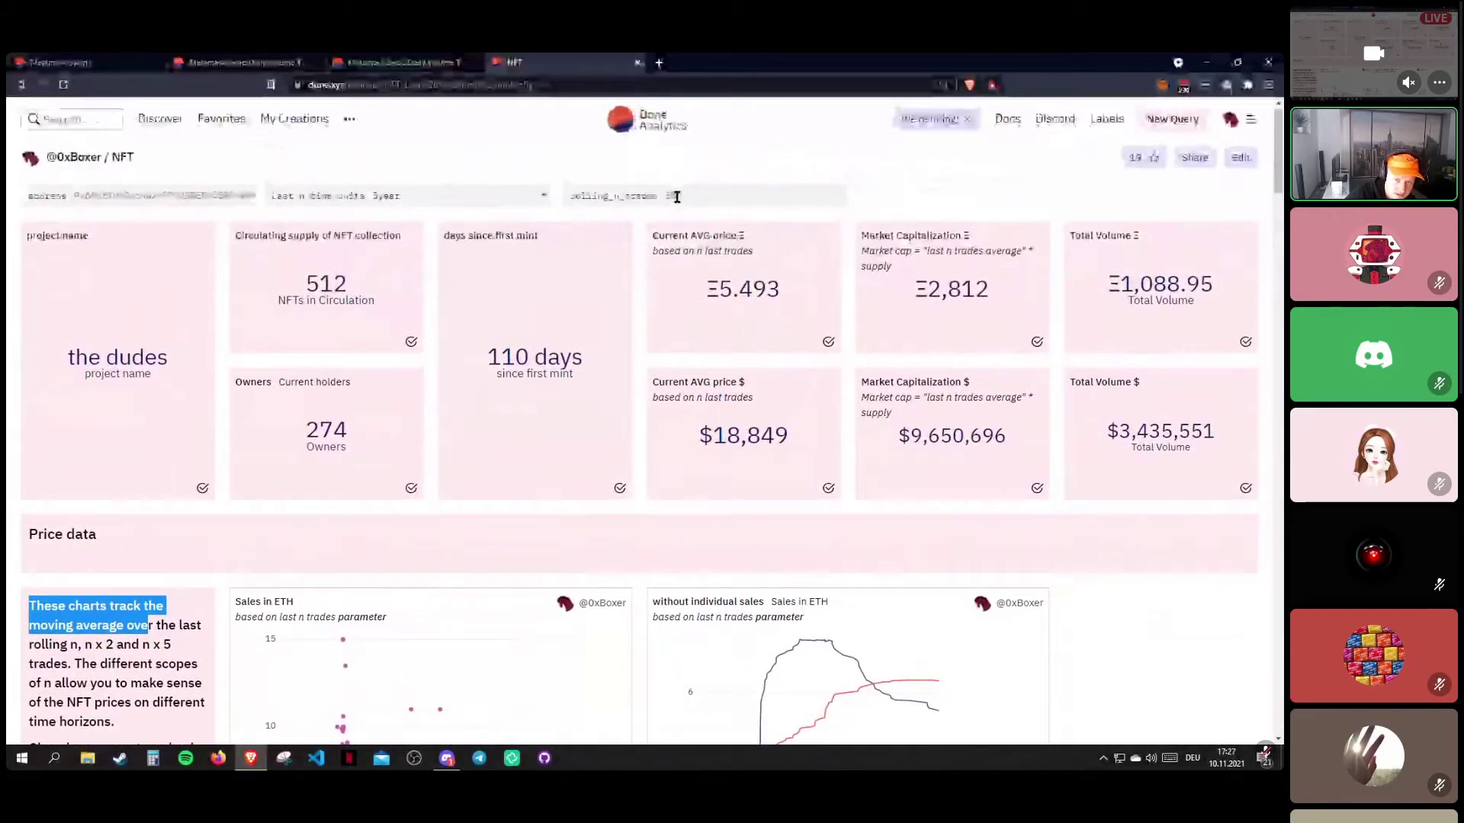
scroll(389, 457, down, 3)
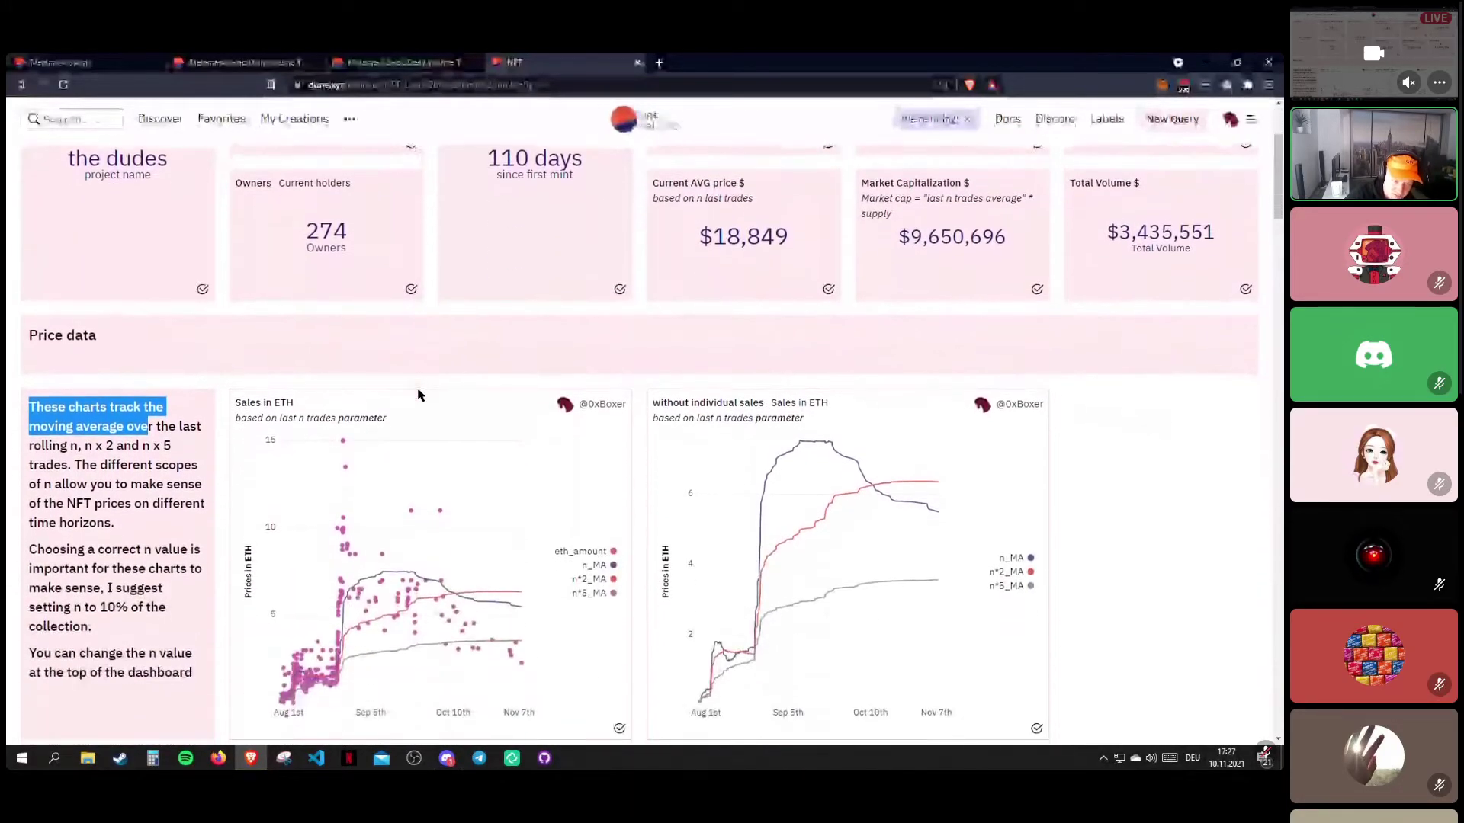
scroll(171, 347, down, 2)
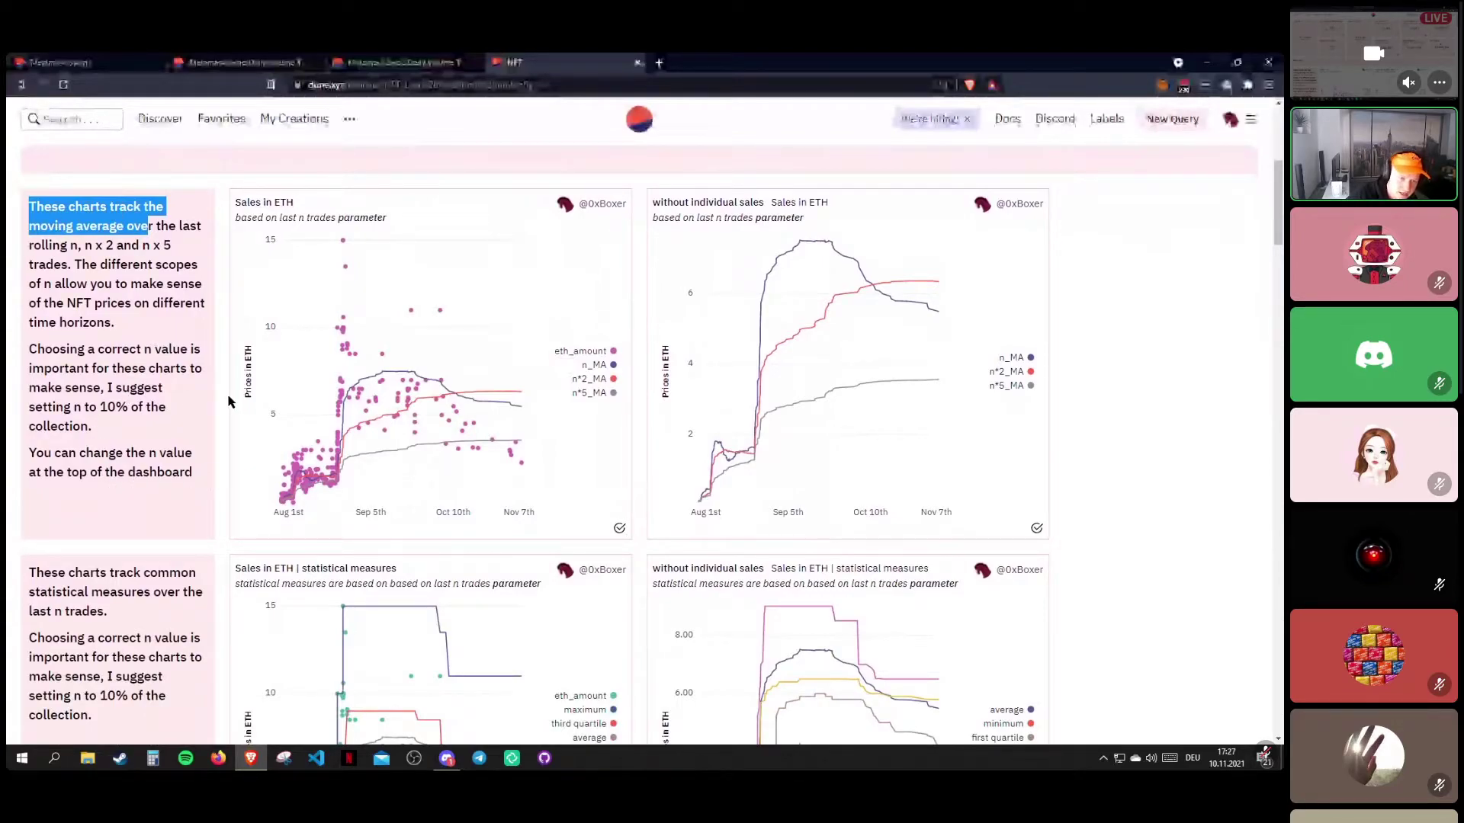
scroll(427, 305, up, 5)
click(655, 194)
scroll(338, 411, down, 2)
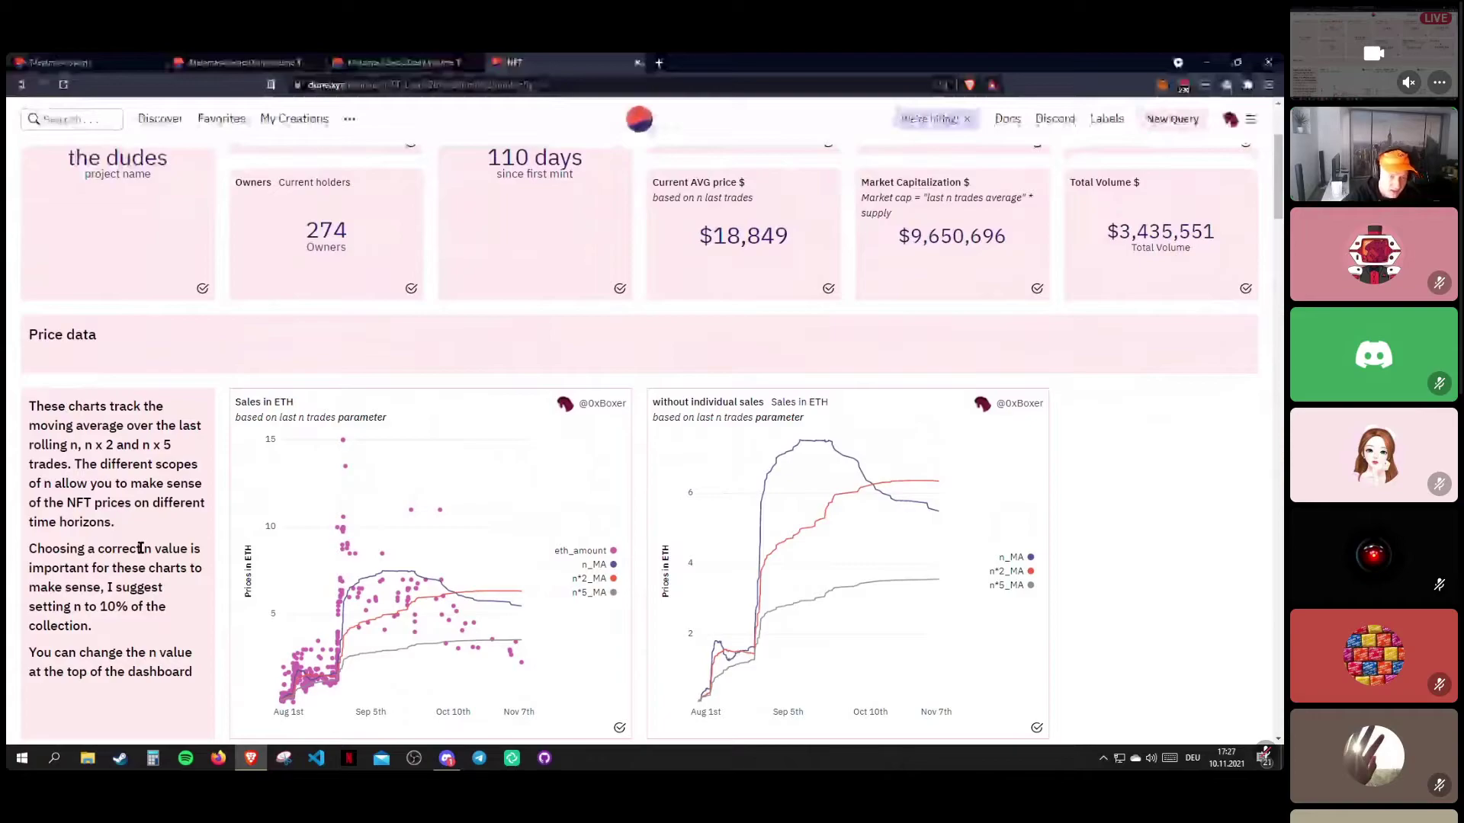
scroll(554, 306, up, 3)
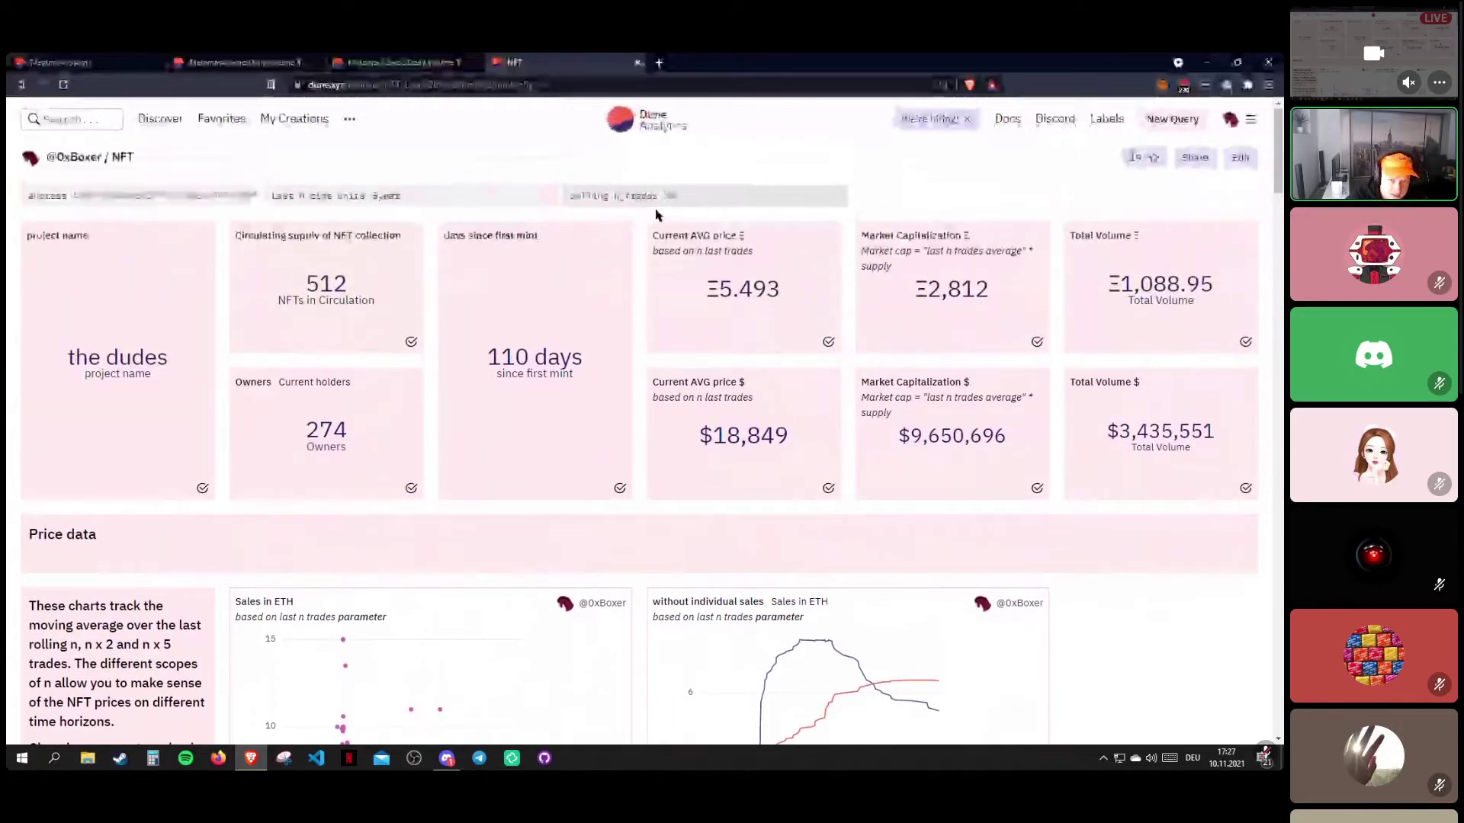
scroll(523, 340, down, 3)
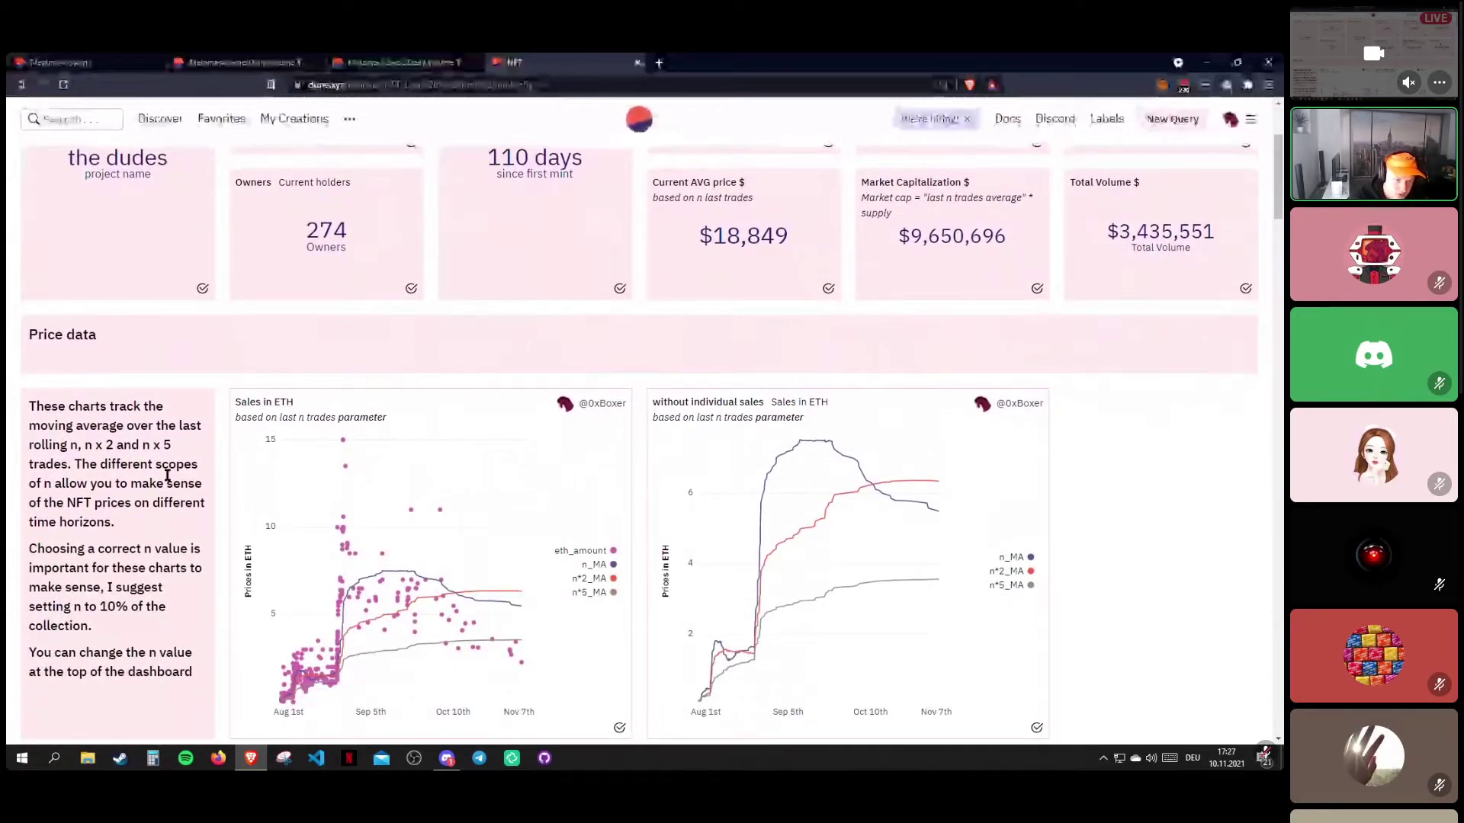
drag(126, 549, 67, 550)
click(61, 550)
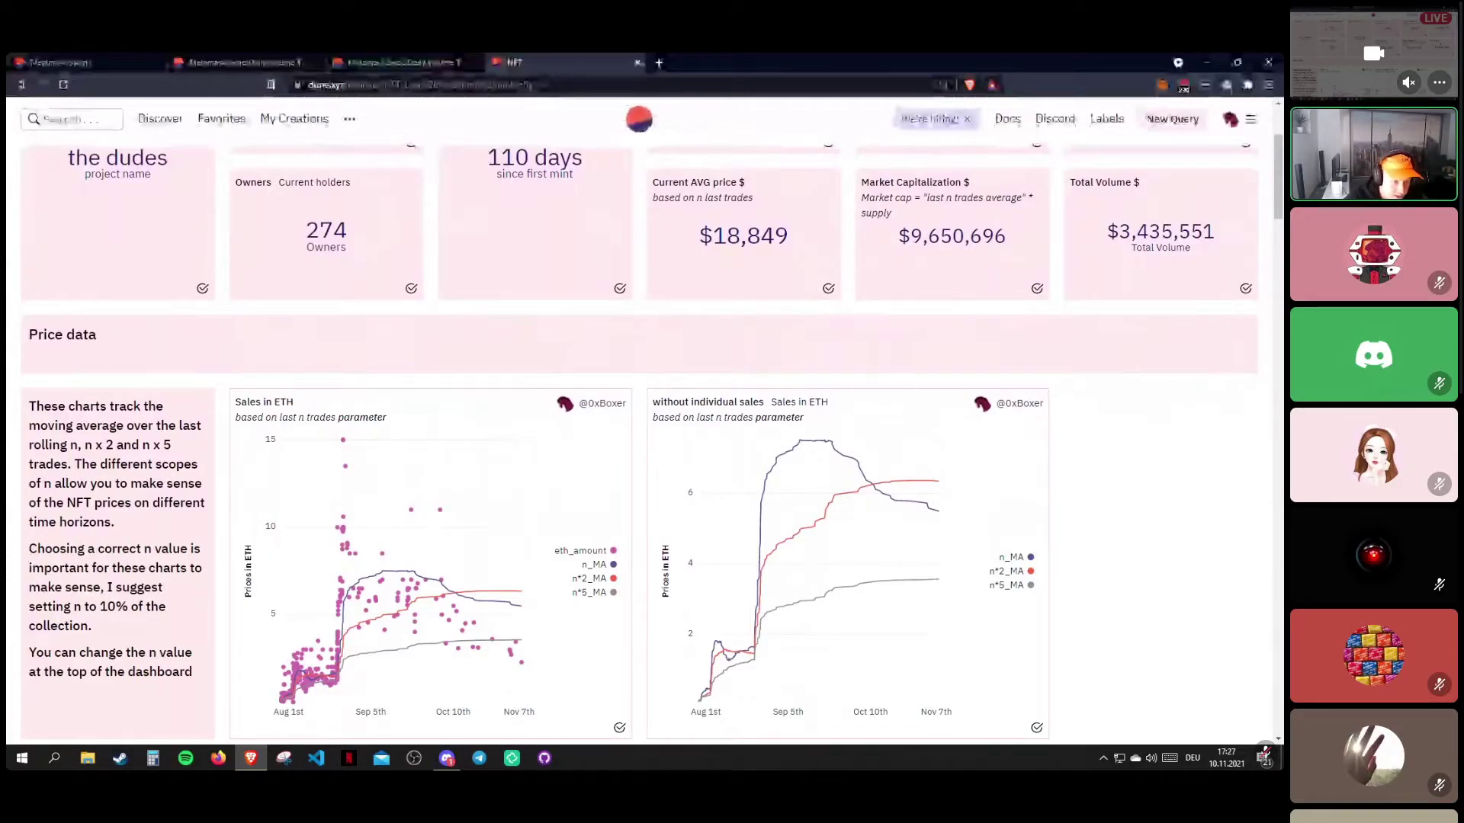
scroll(138, 371, down, 2)
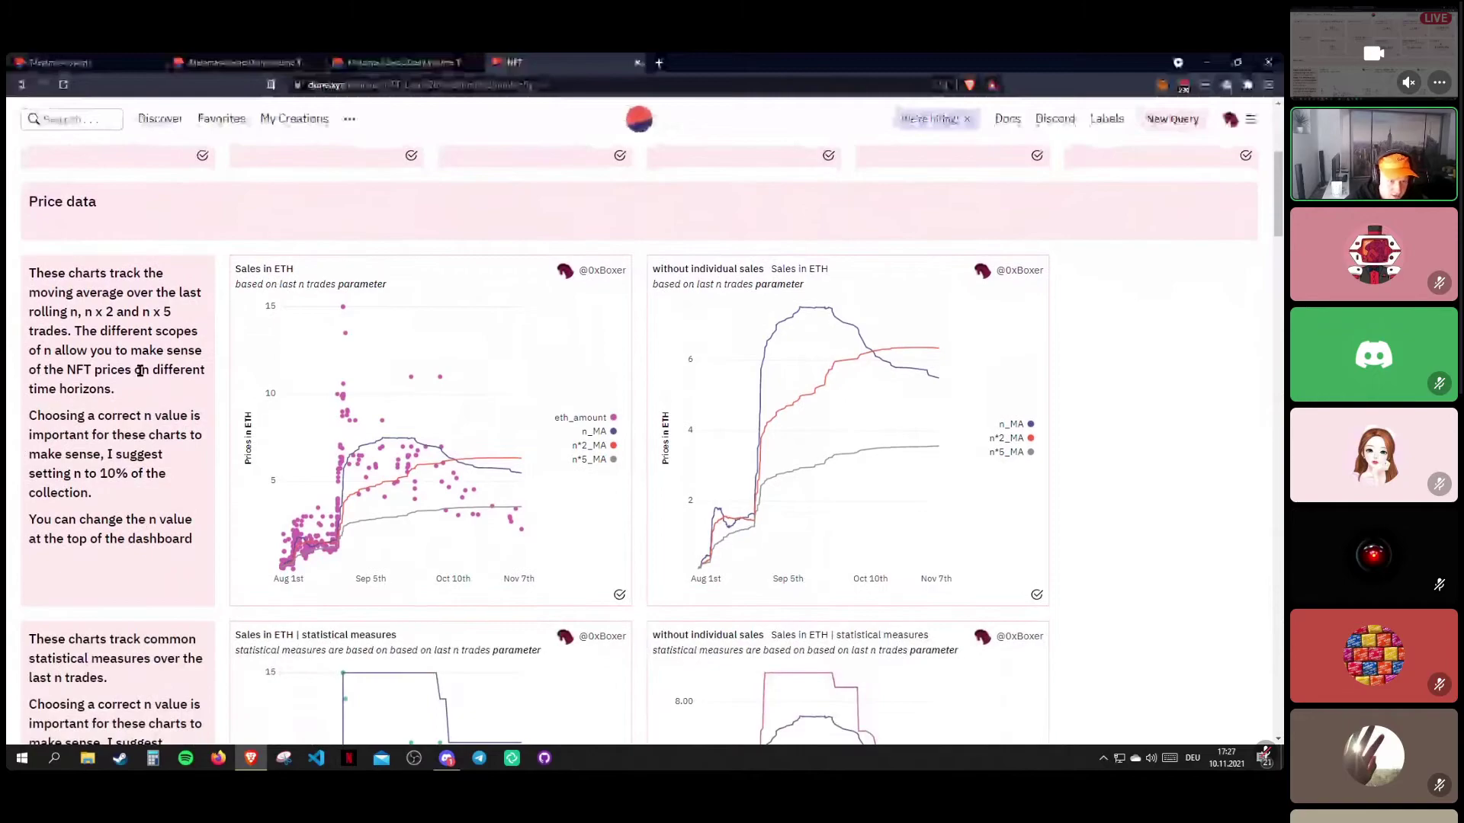
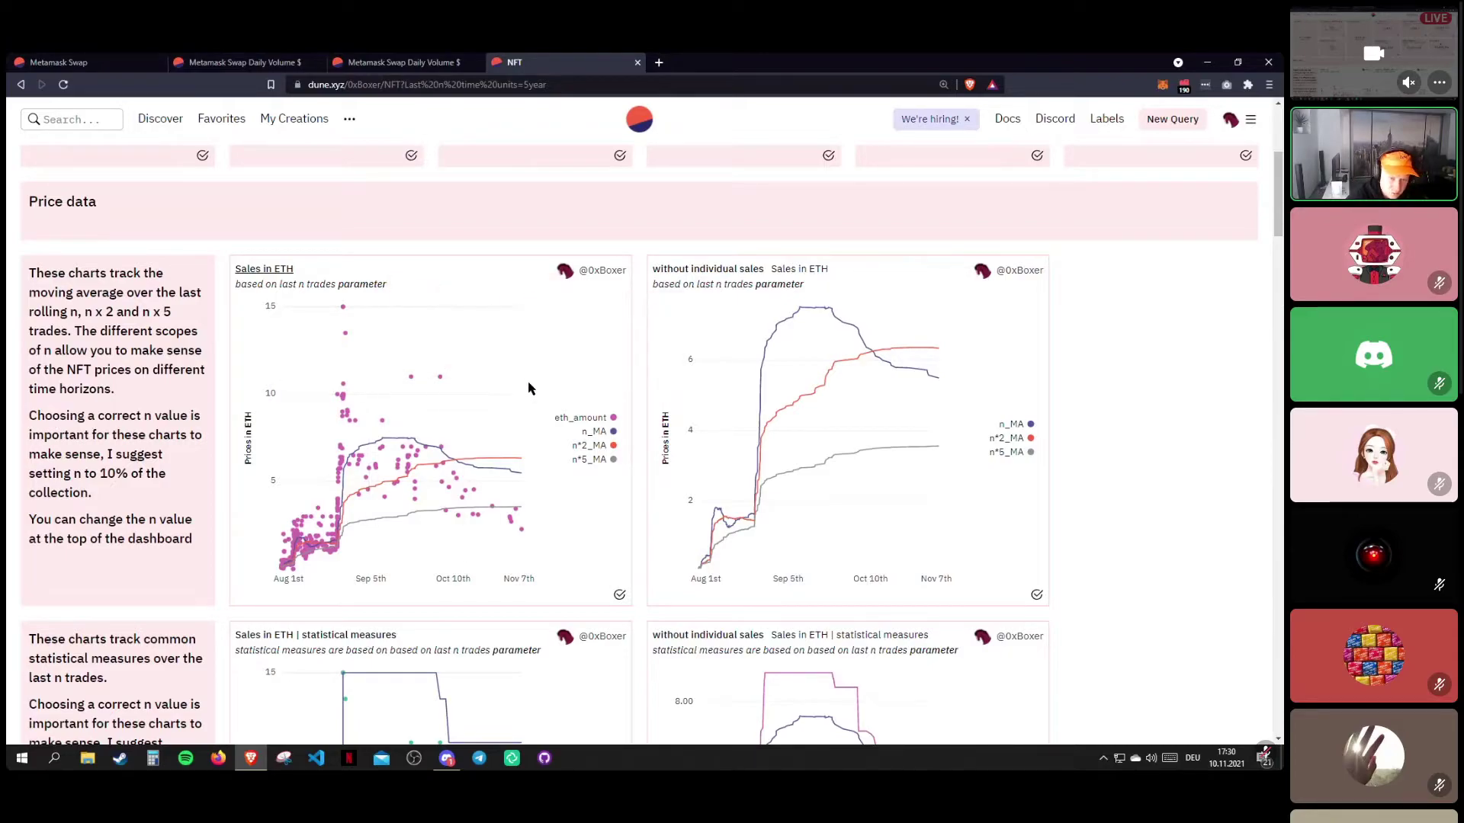
Scroll the dashboard to the Sales in ETH statistical-measures chart and inspect its series.
scroll(530, 388, down, 1)
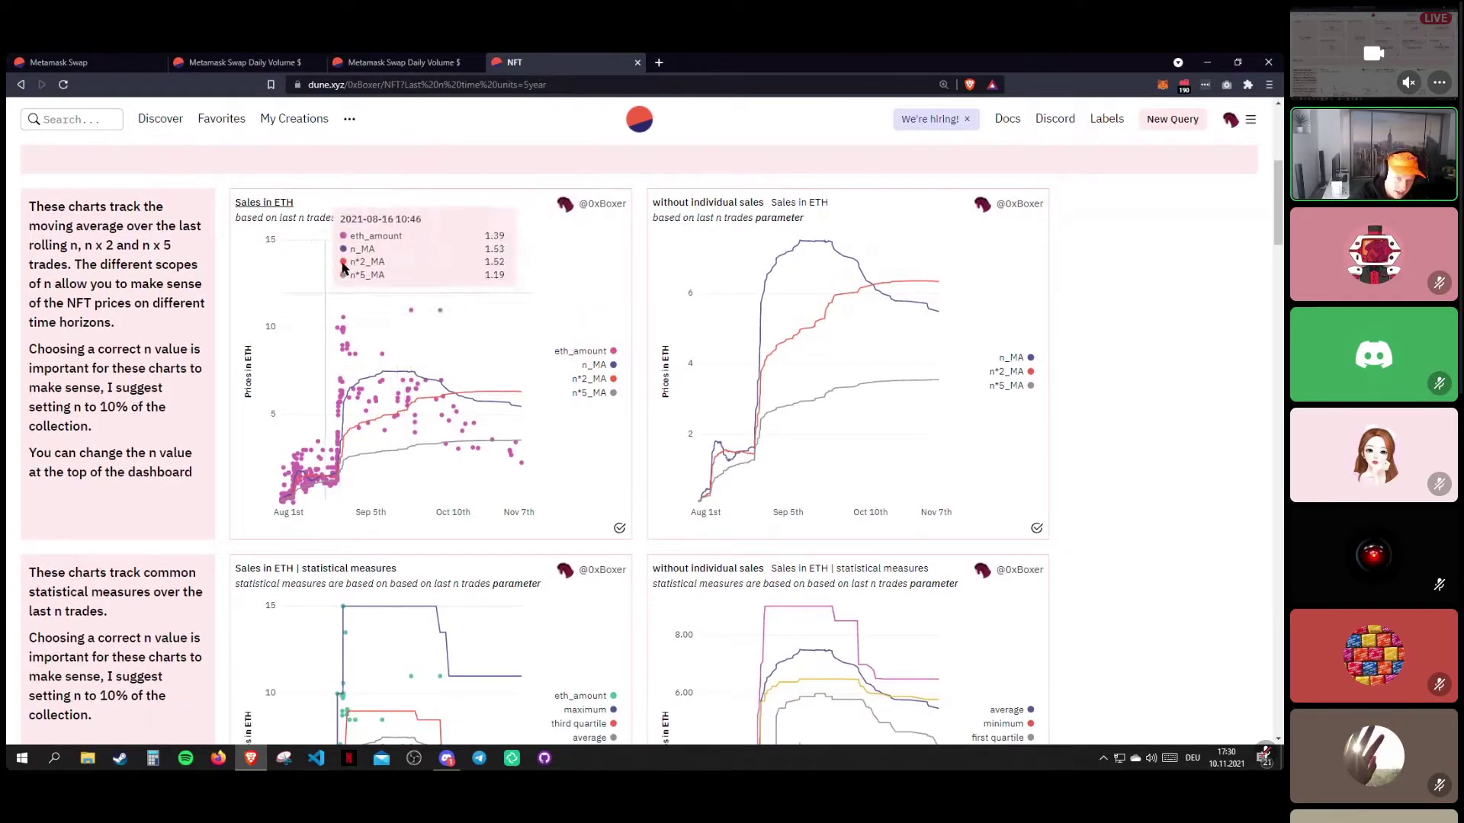
scroll(407, 305, up, 6)
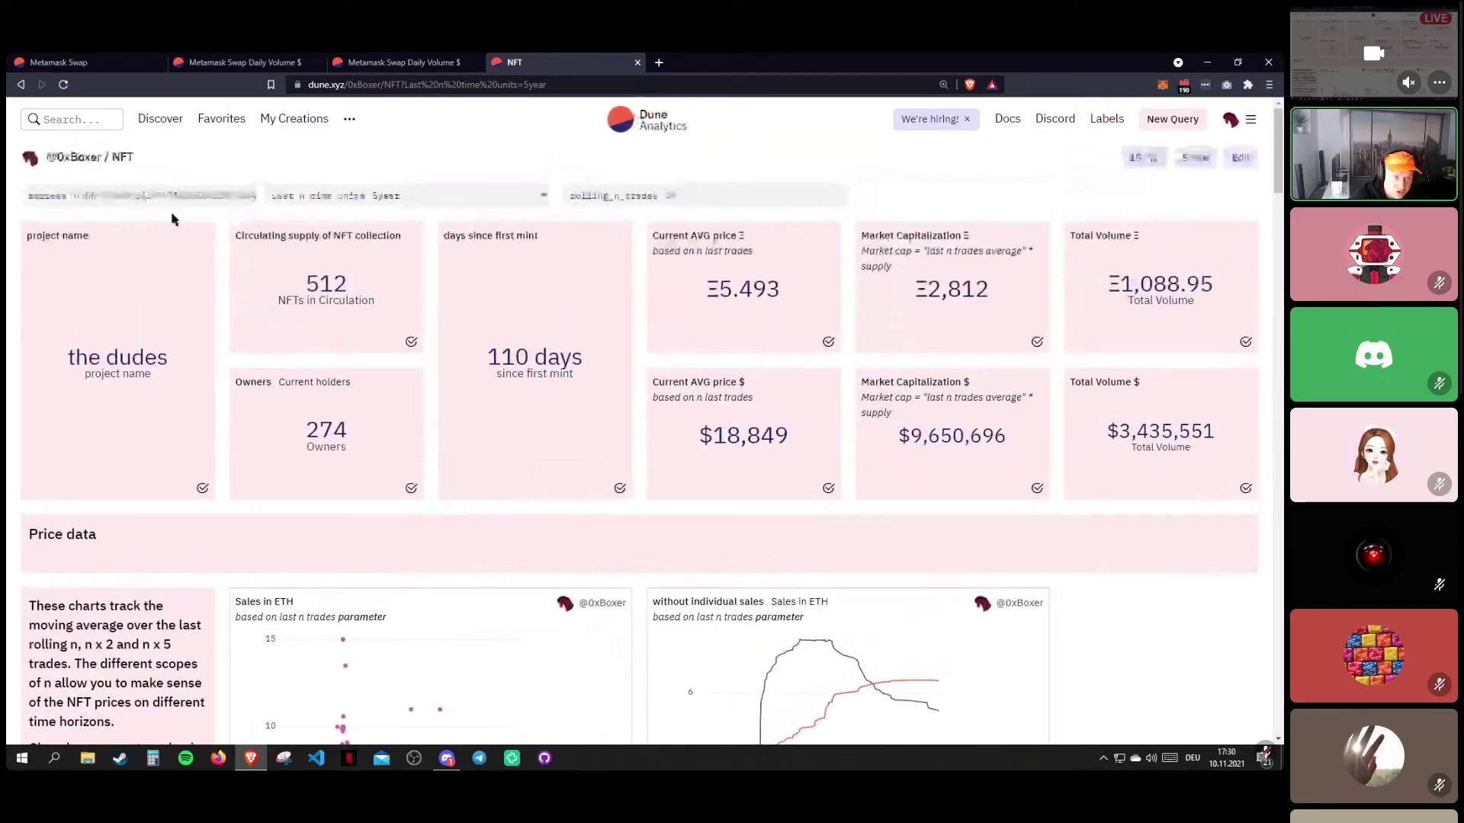
scroll(305, 381, down, 4)
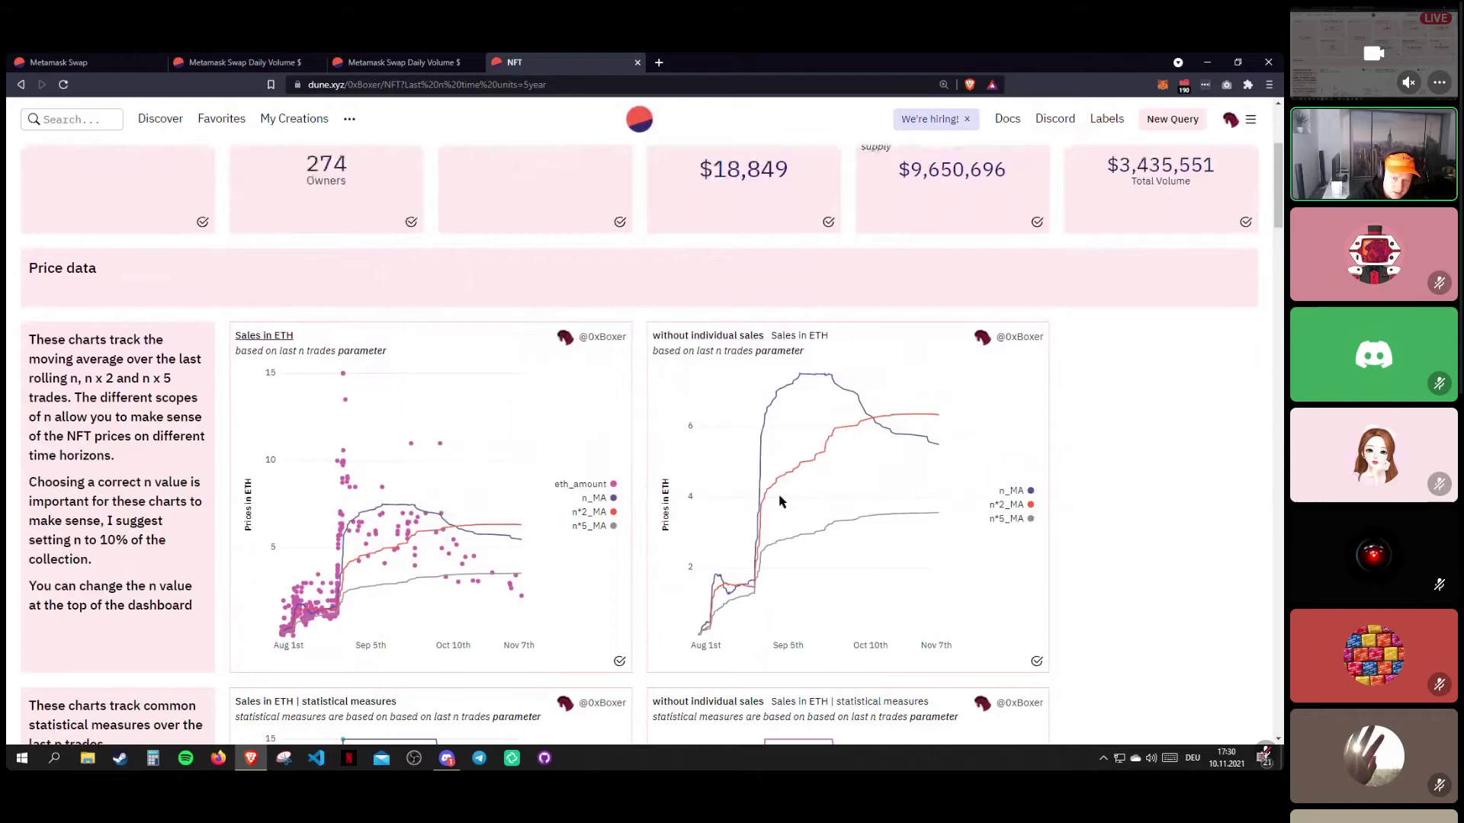
scroll(631, 448, down, 5)
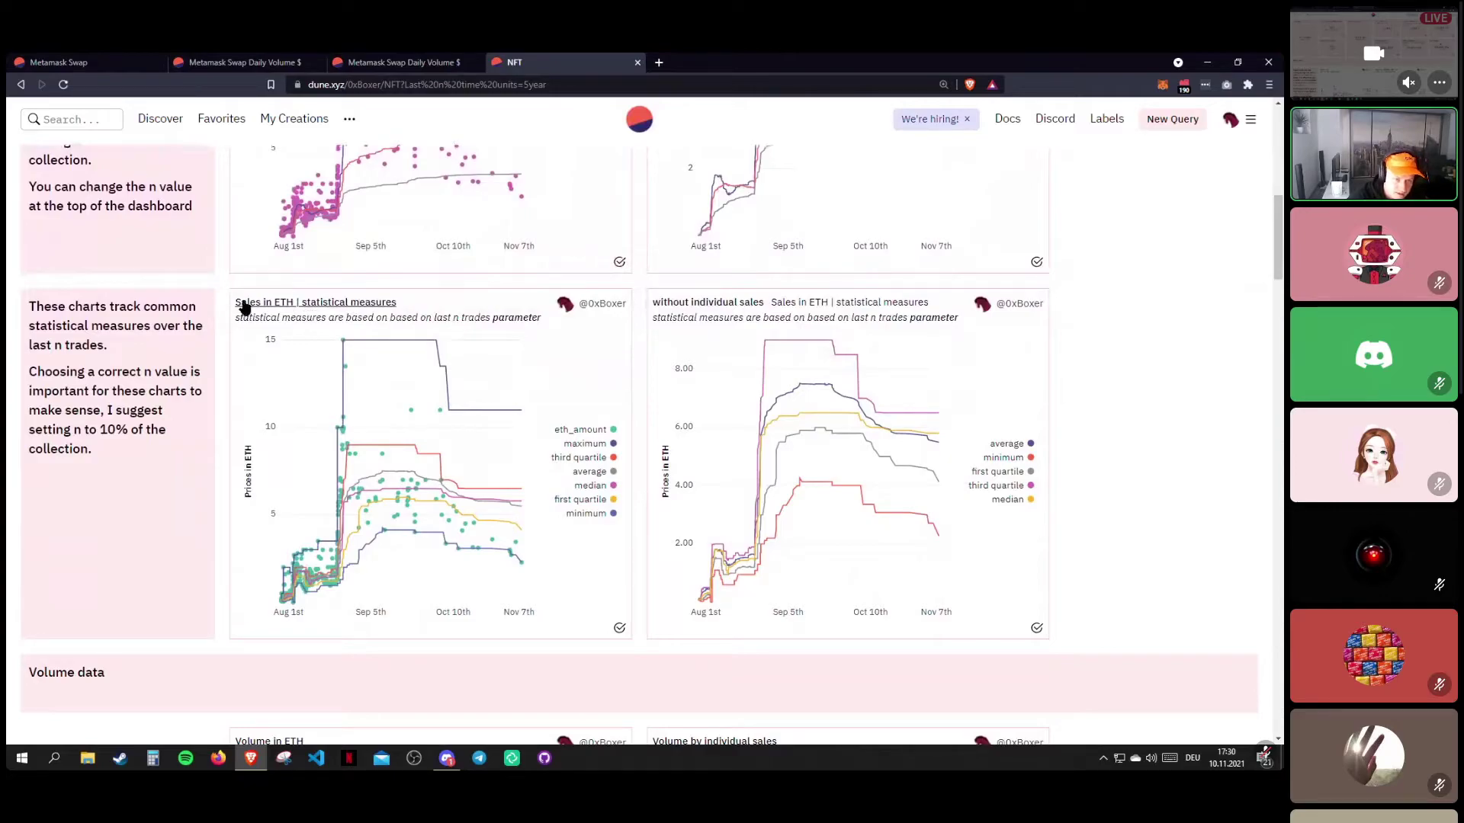
scroll(408, 343, up, 2)
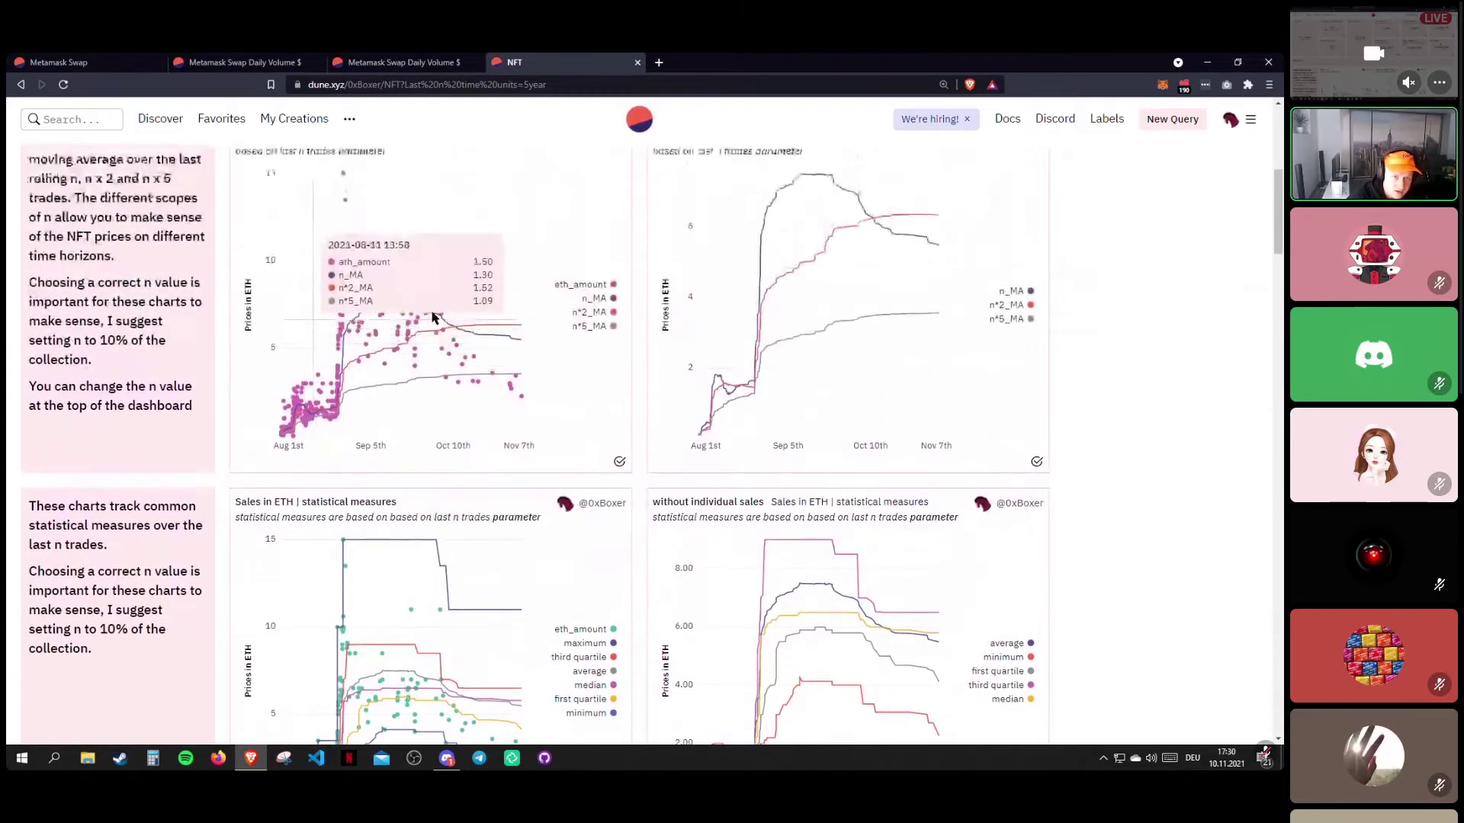
scroll(473, 404, down, 1)
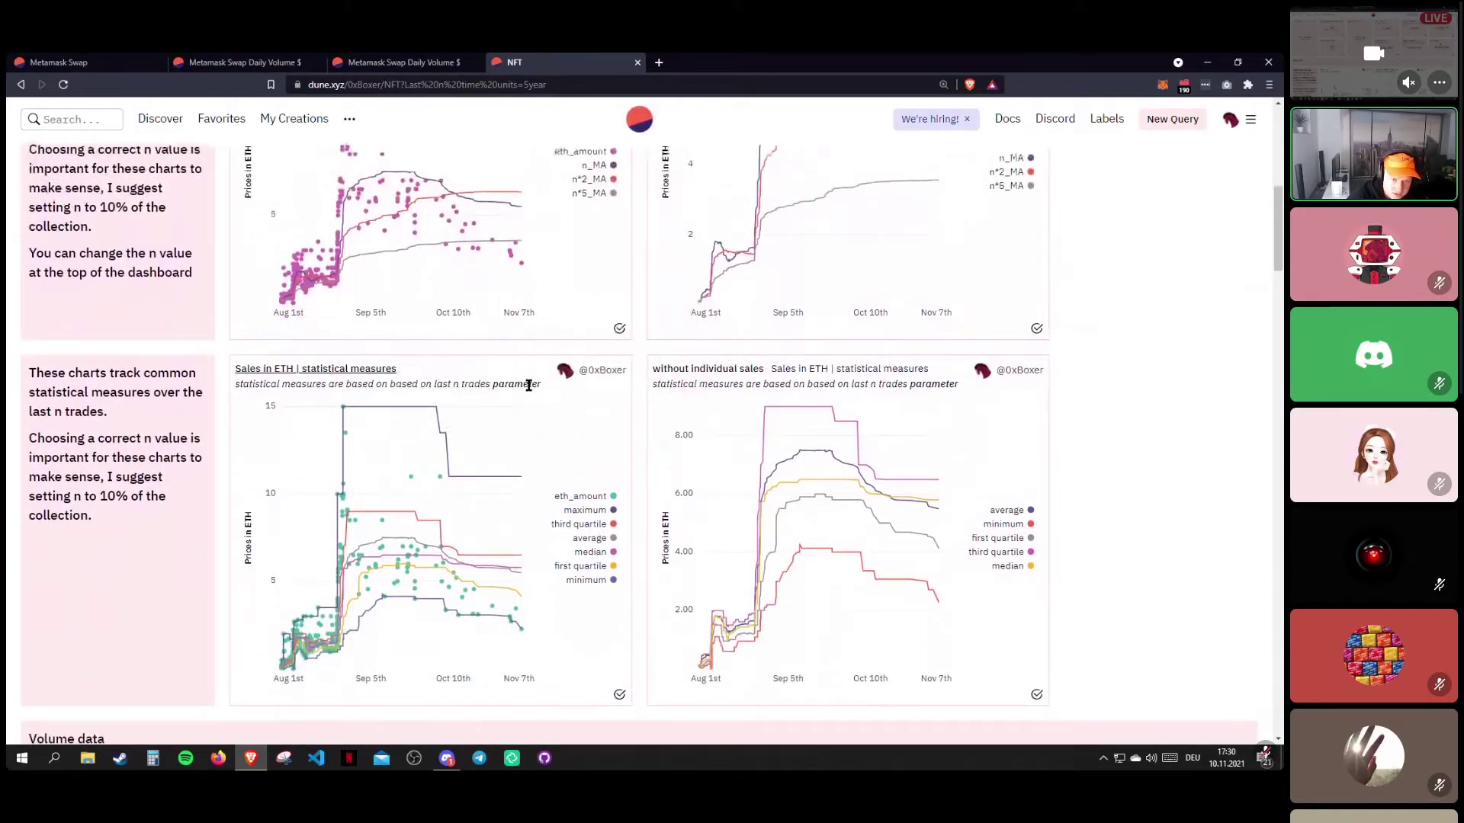
scroll(528, 385, down, 2)
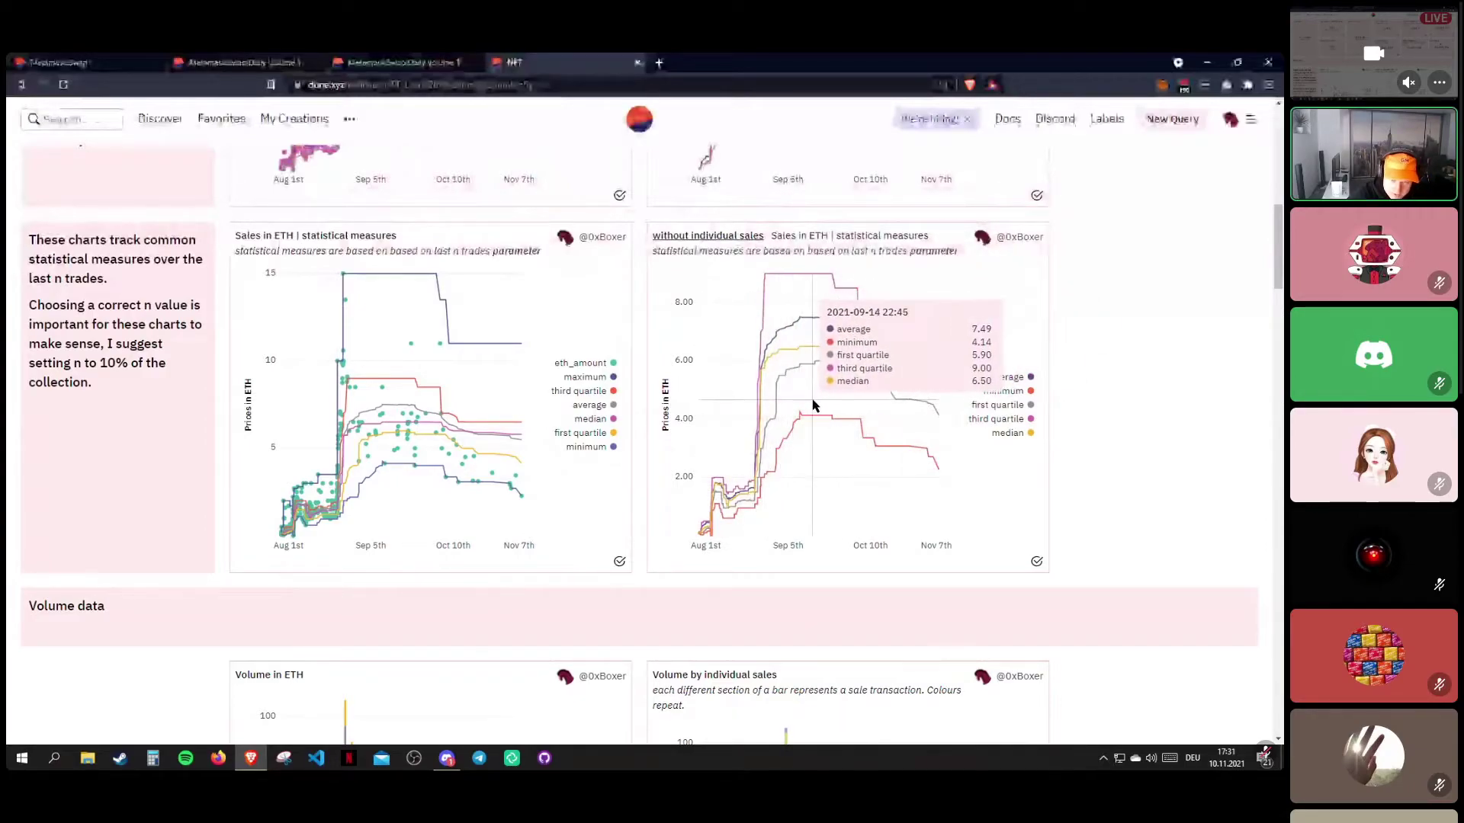
scroll(812, 406, down, 2)
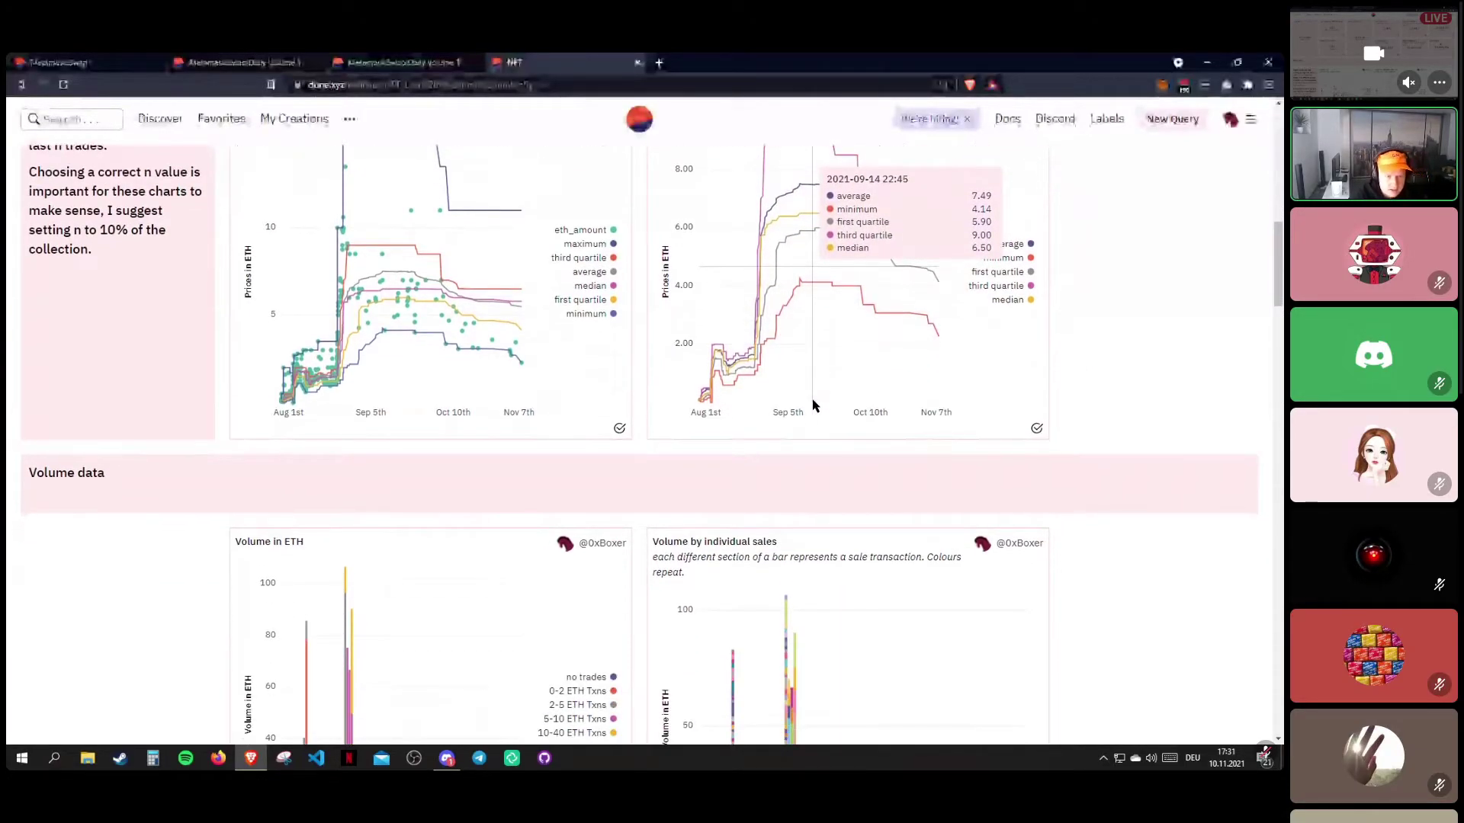
scroll(813, 406, up, 9)
scroll(732, 377, down, 4)
scroll(730, 375, up, 3)
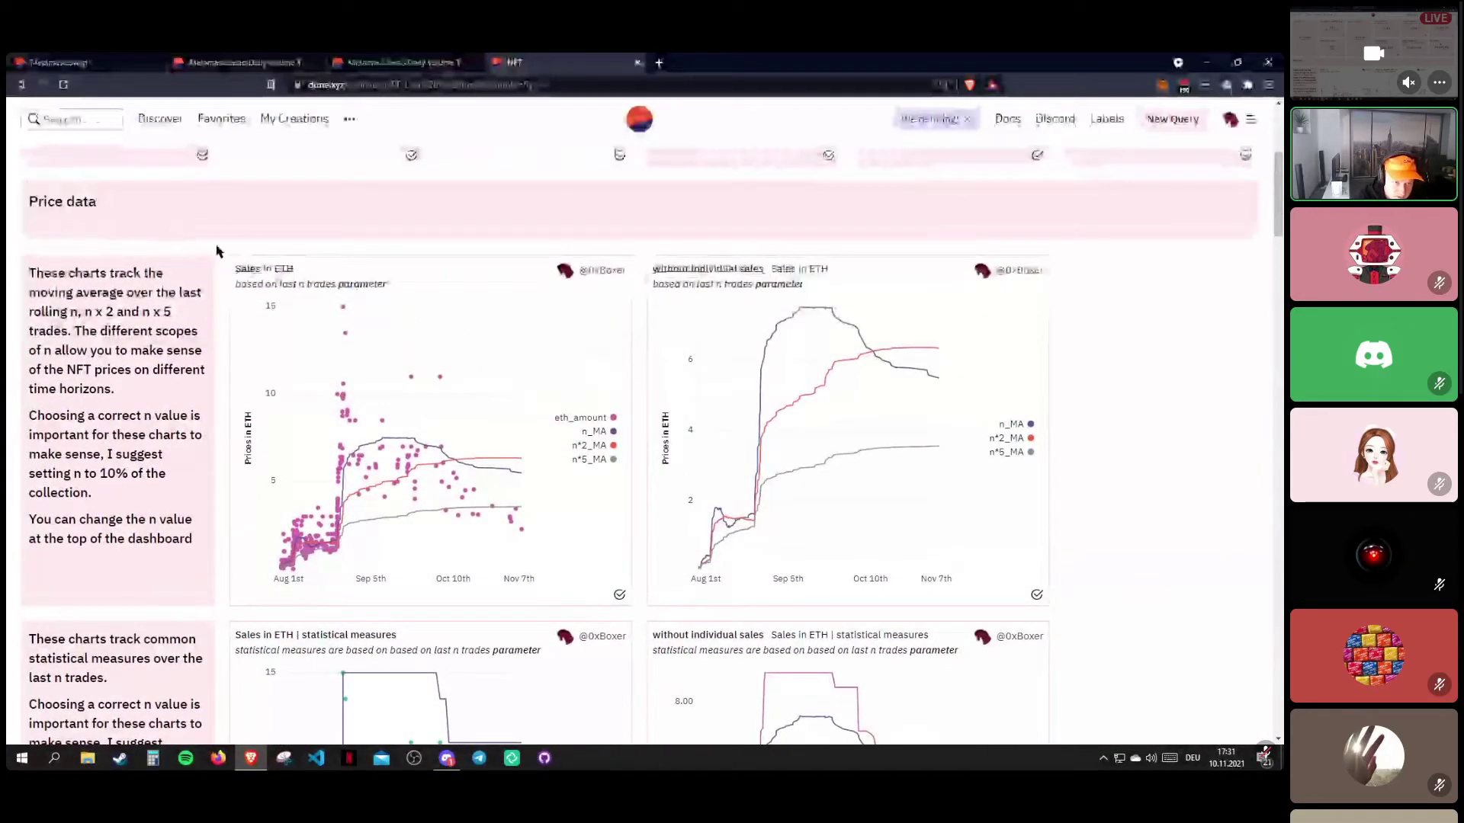
scroll(191, 236, down, 3)
scroll(229, 210, up, 2)
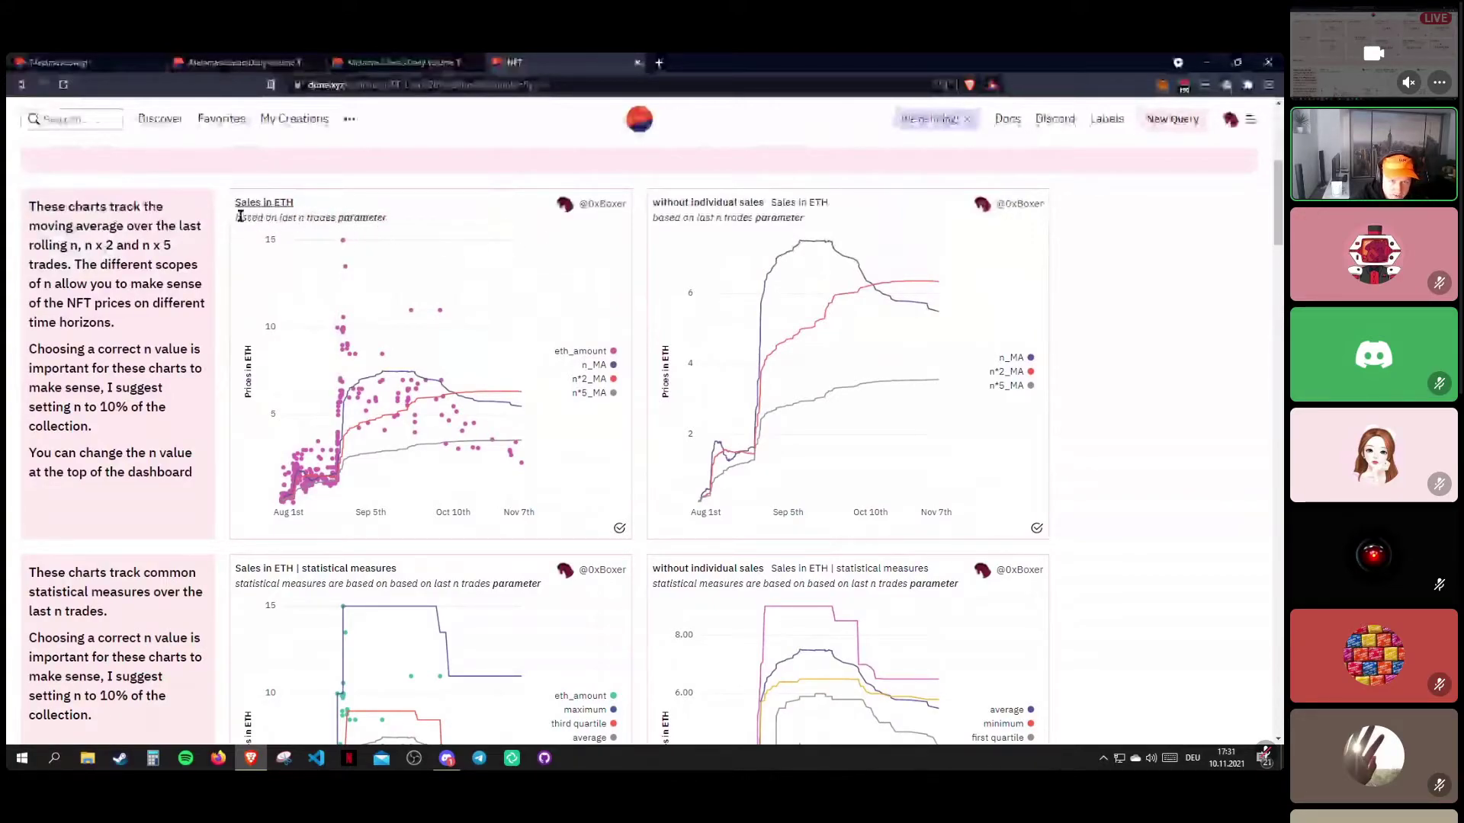
scroll(351, 238, down, 1)
scroll(328, 229, up, 1)
scroll(312, 259, down, 2)
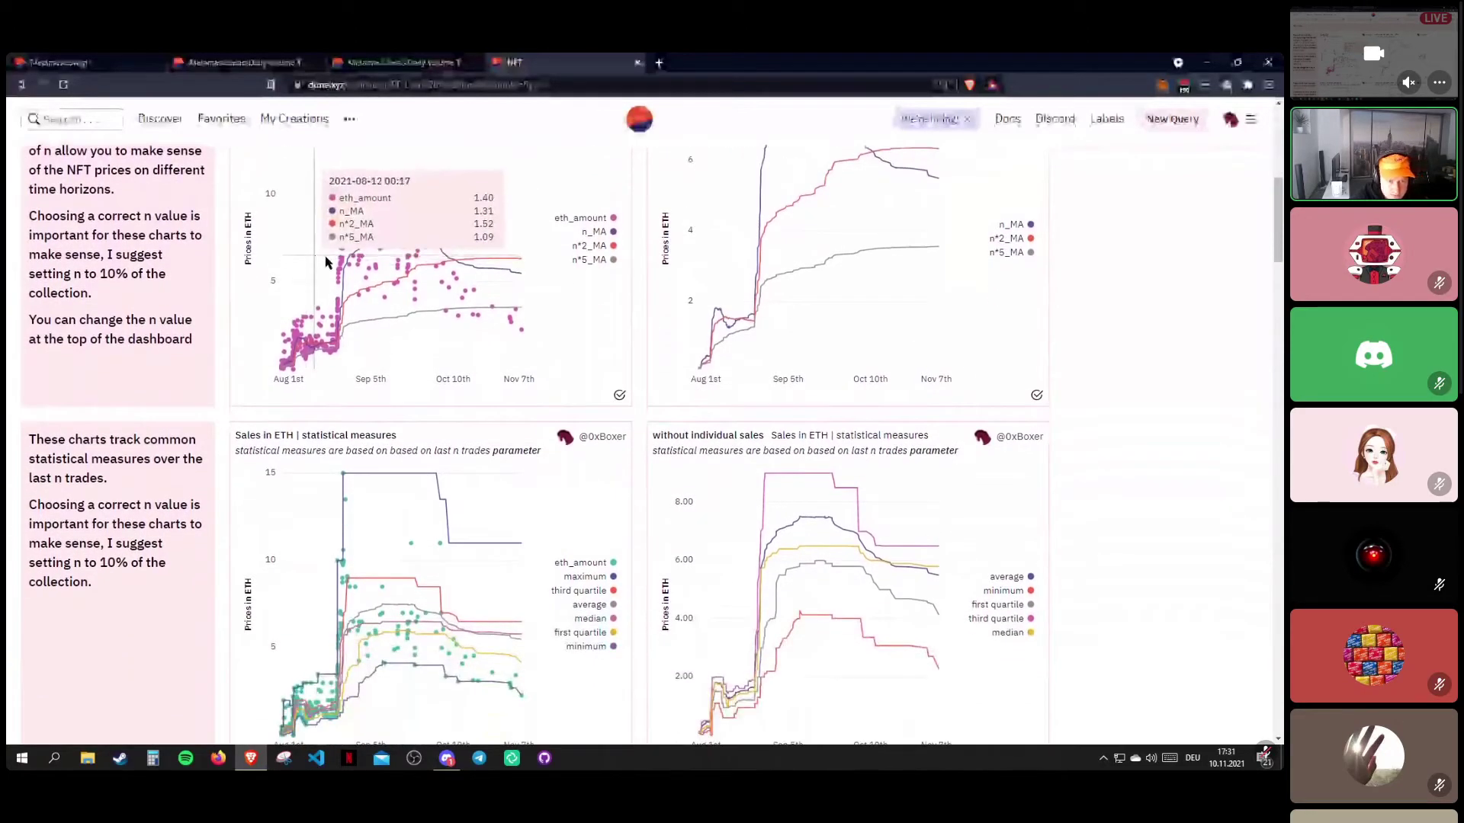
scroll(502, 416, down, 1)
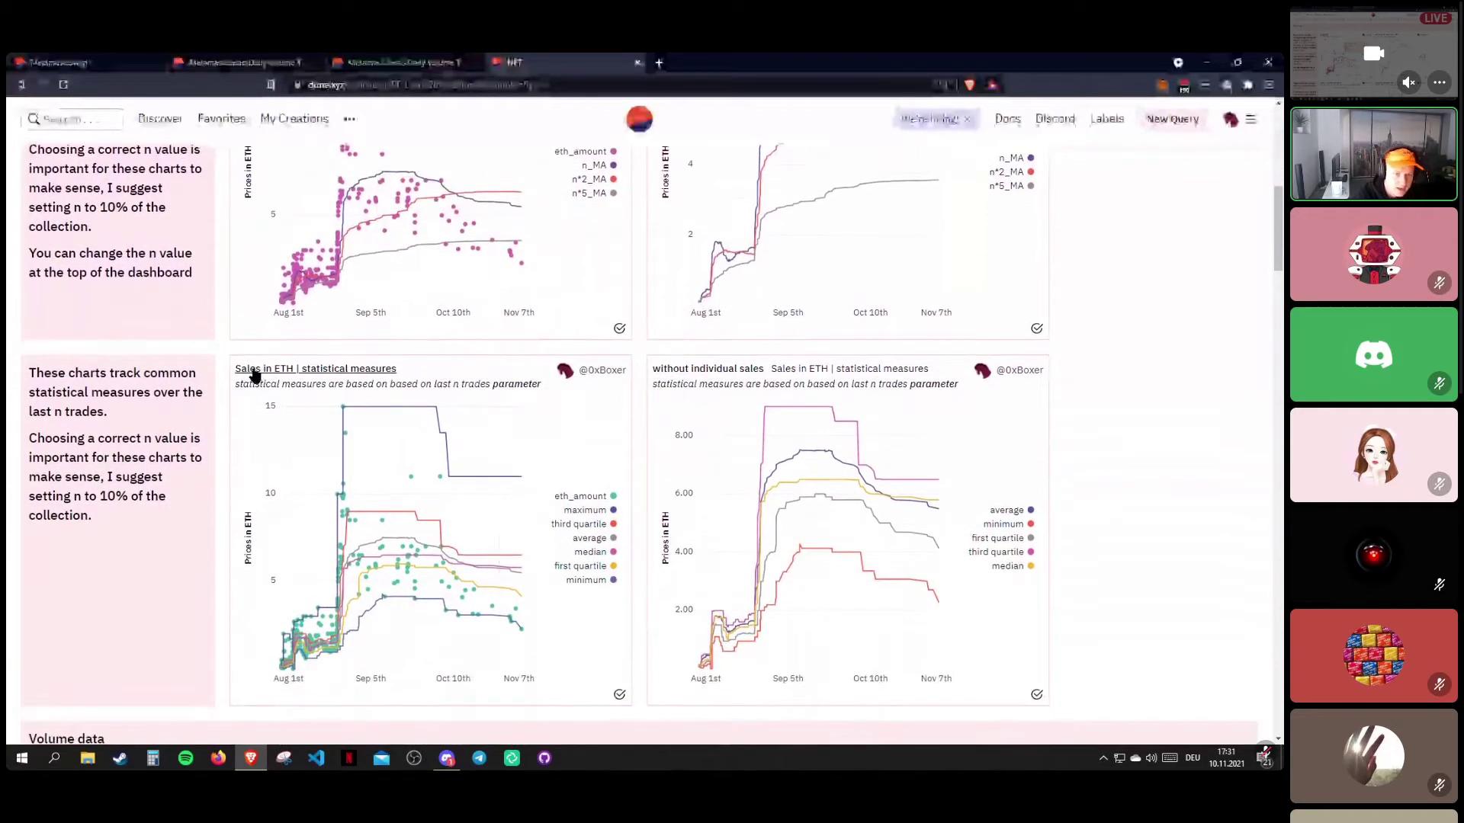
scroll(456, 376, up, 3)
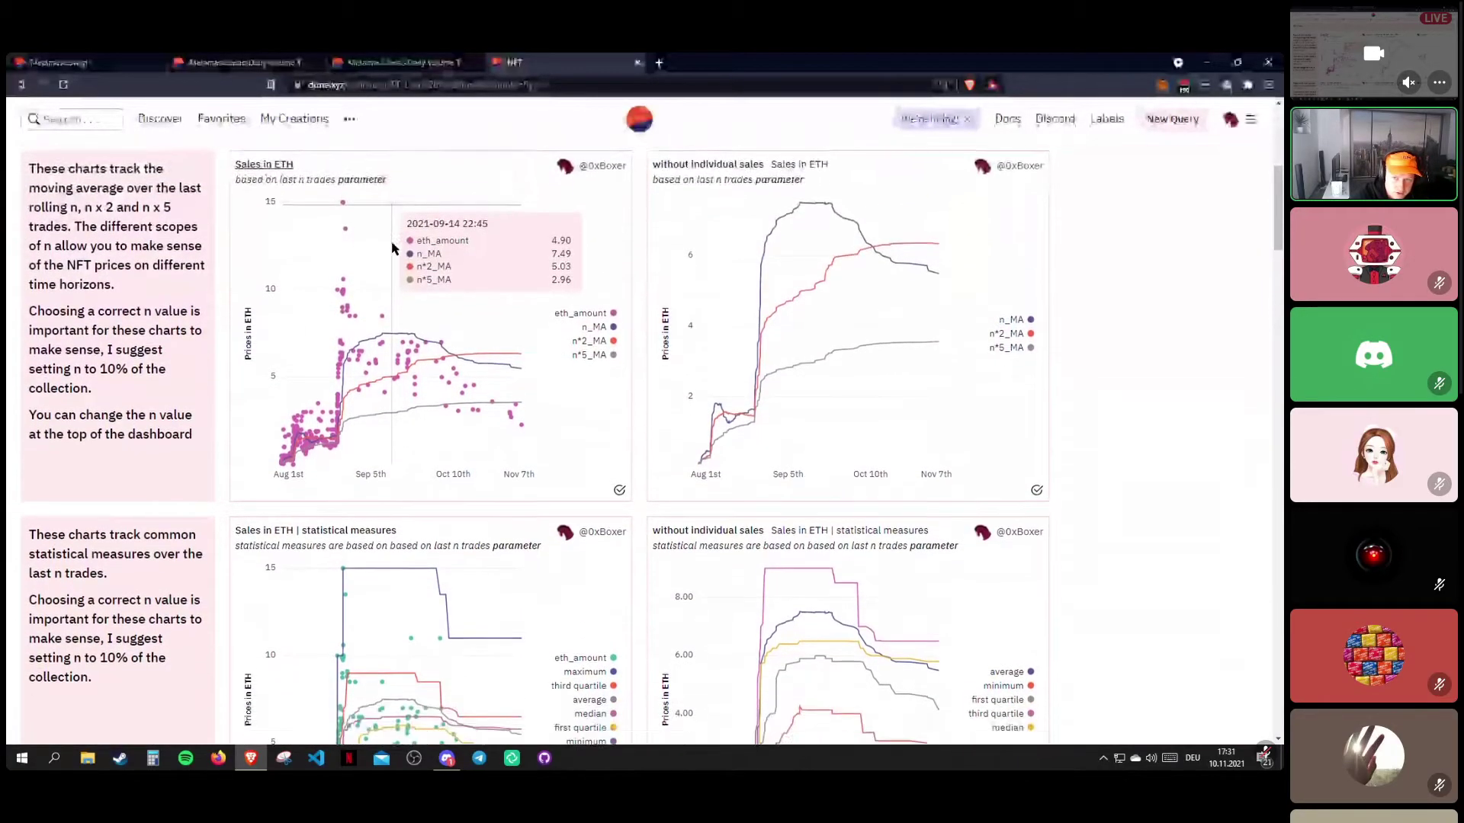
scroll(427, 336, down, 5)
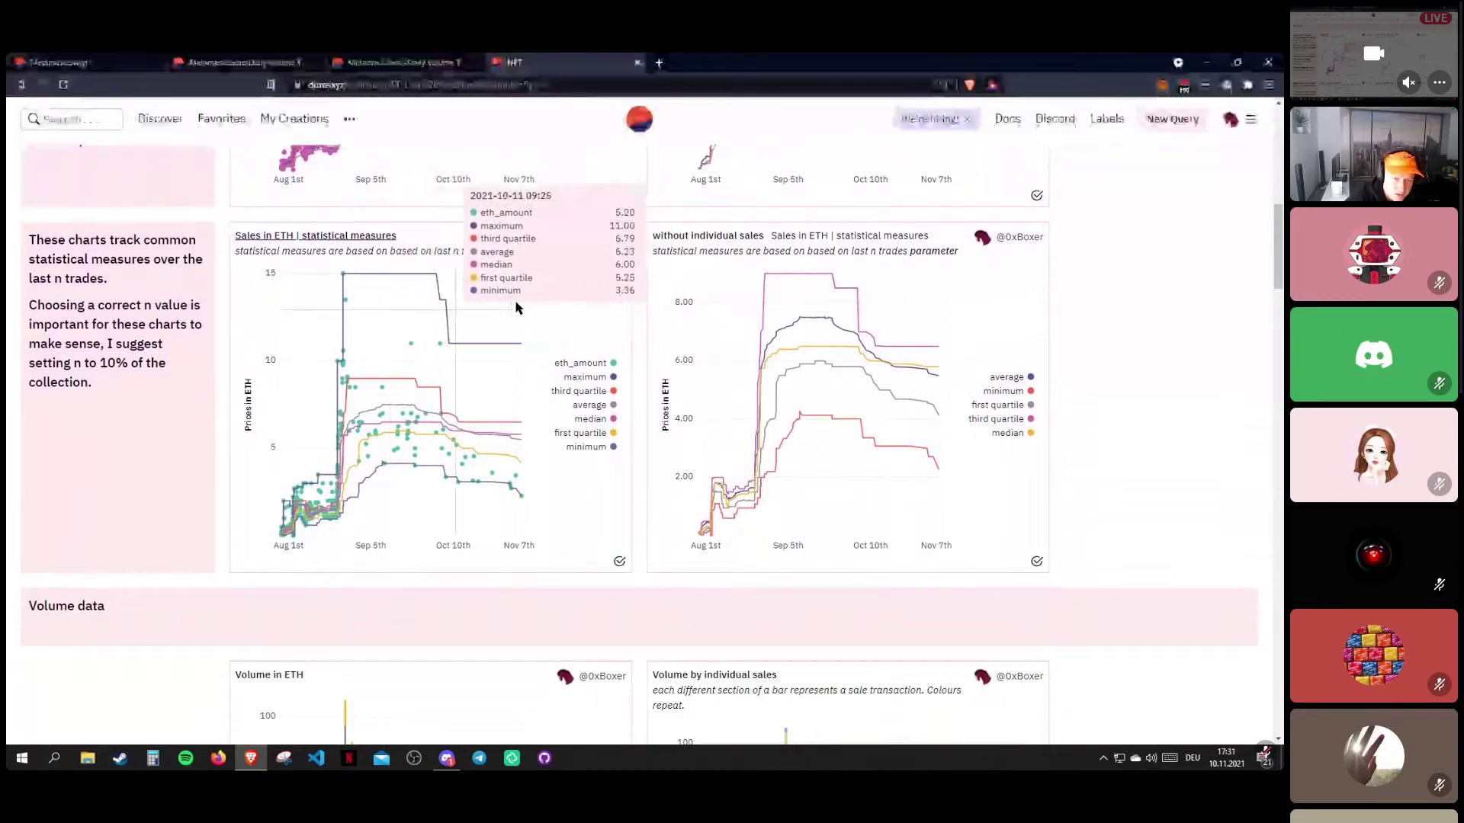
scroll(523, 335, up, 4)
scroll(523, 338, up, 1)
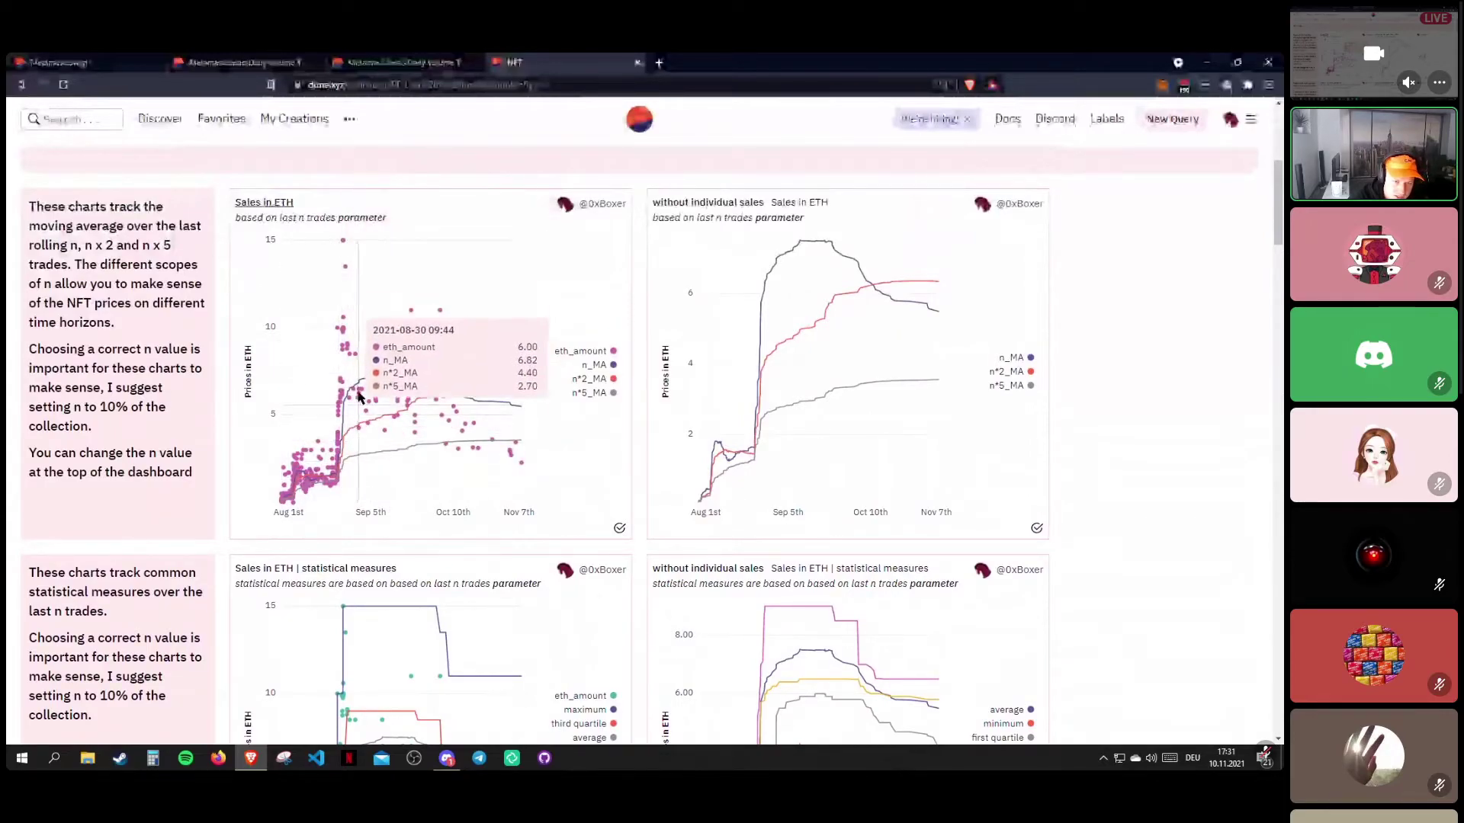
scroll(510, 387, down, 1)
scroll(510, 387, down, 3)
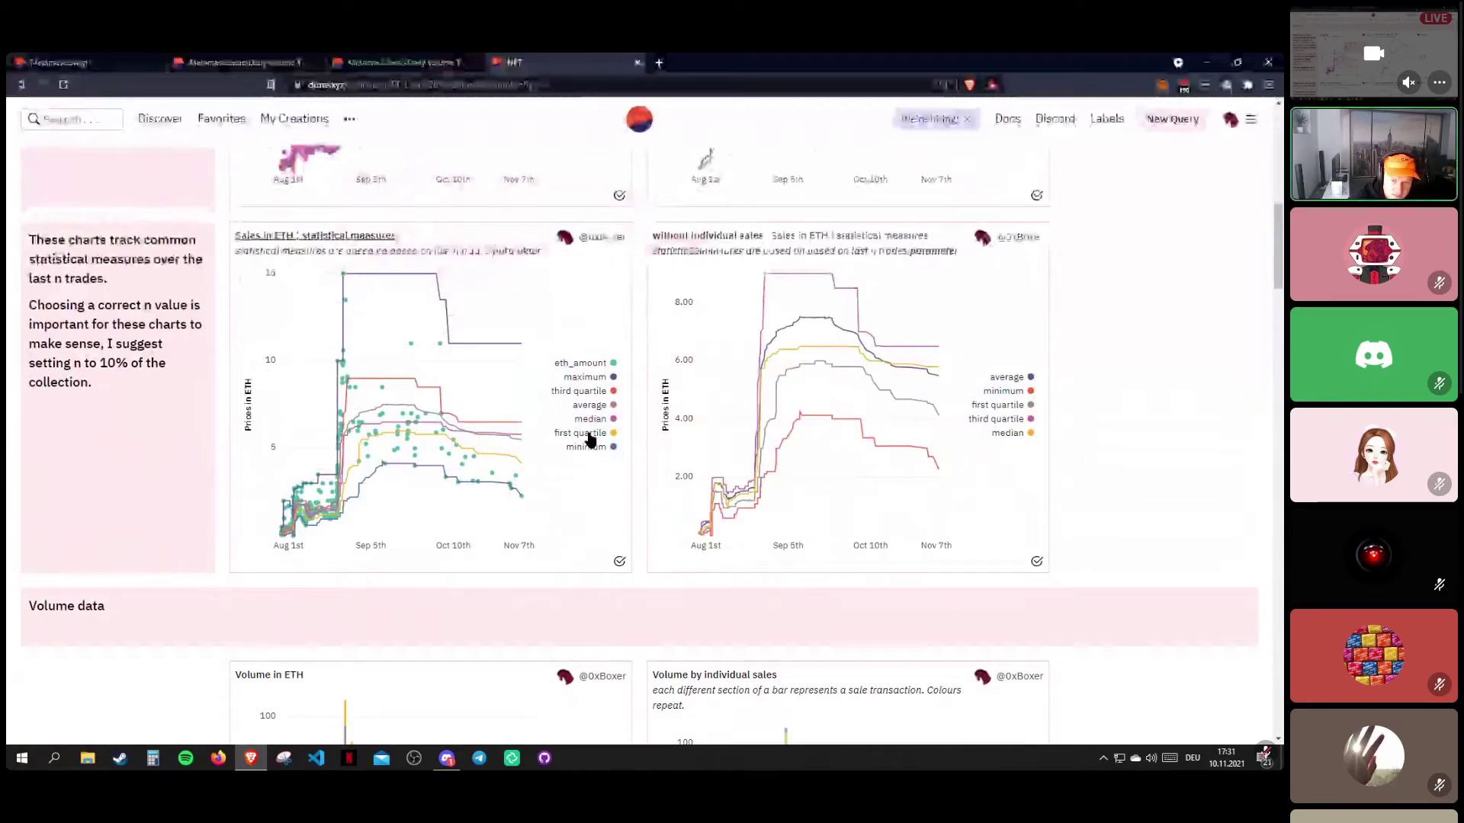
Hide the eth_amount, minimum and first quartile series in the statistical-measures chart legend.
click(585, 364)
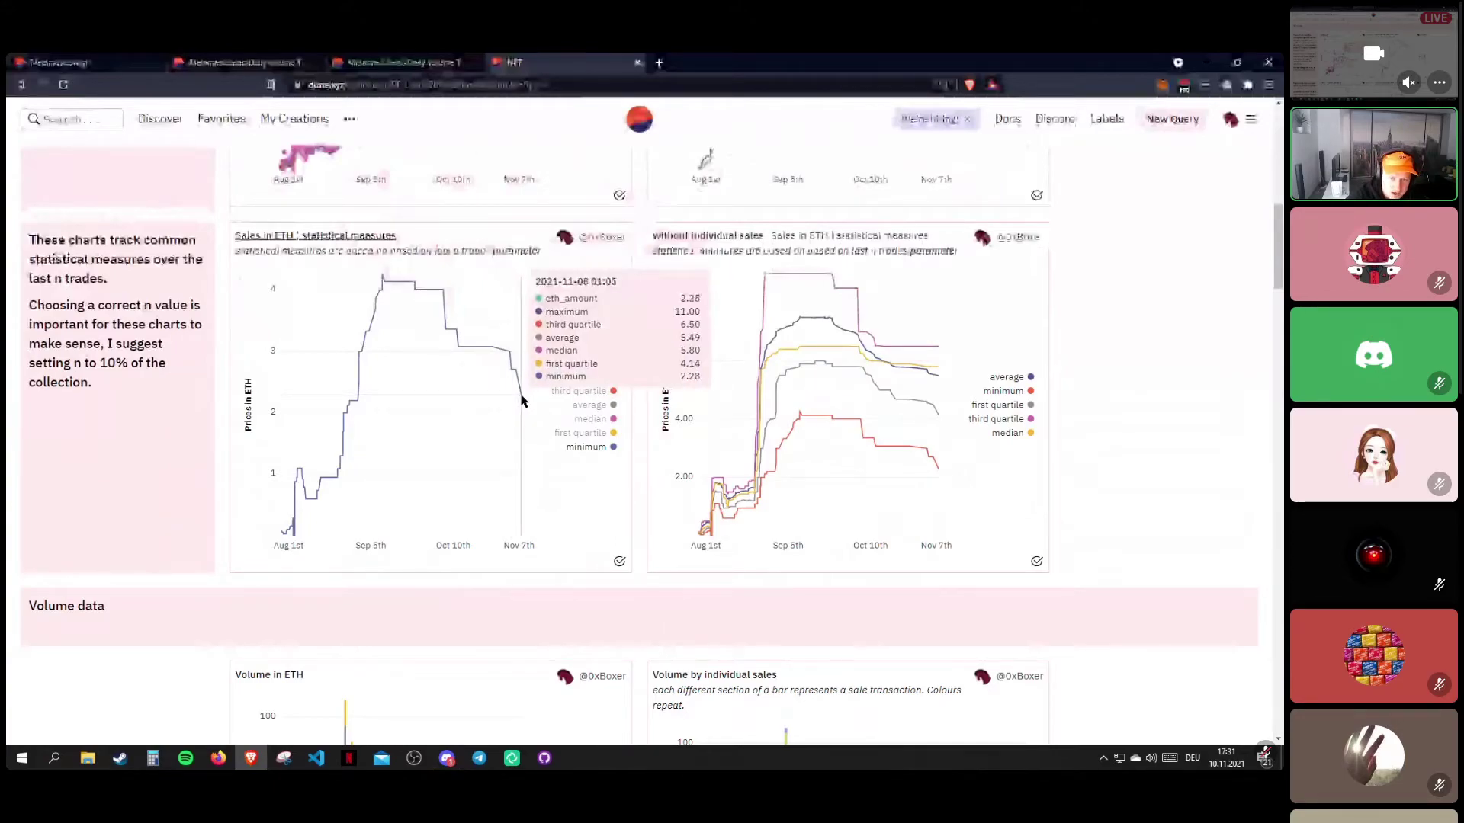
scroll(521, 400, up, 10)
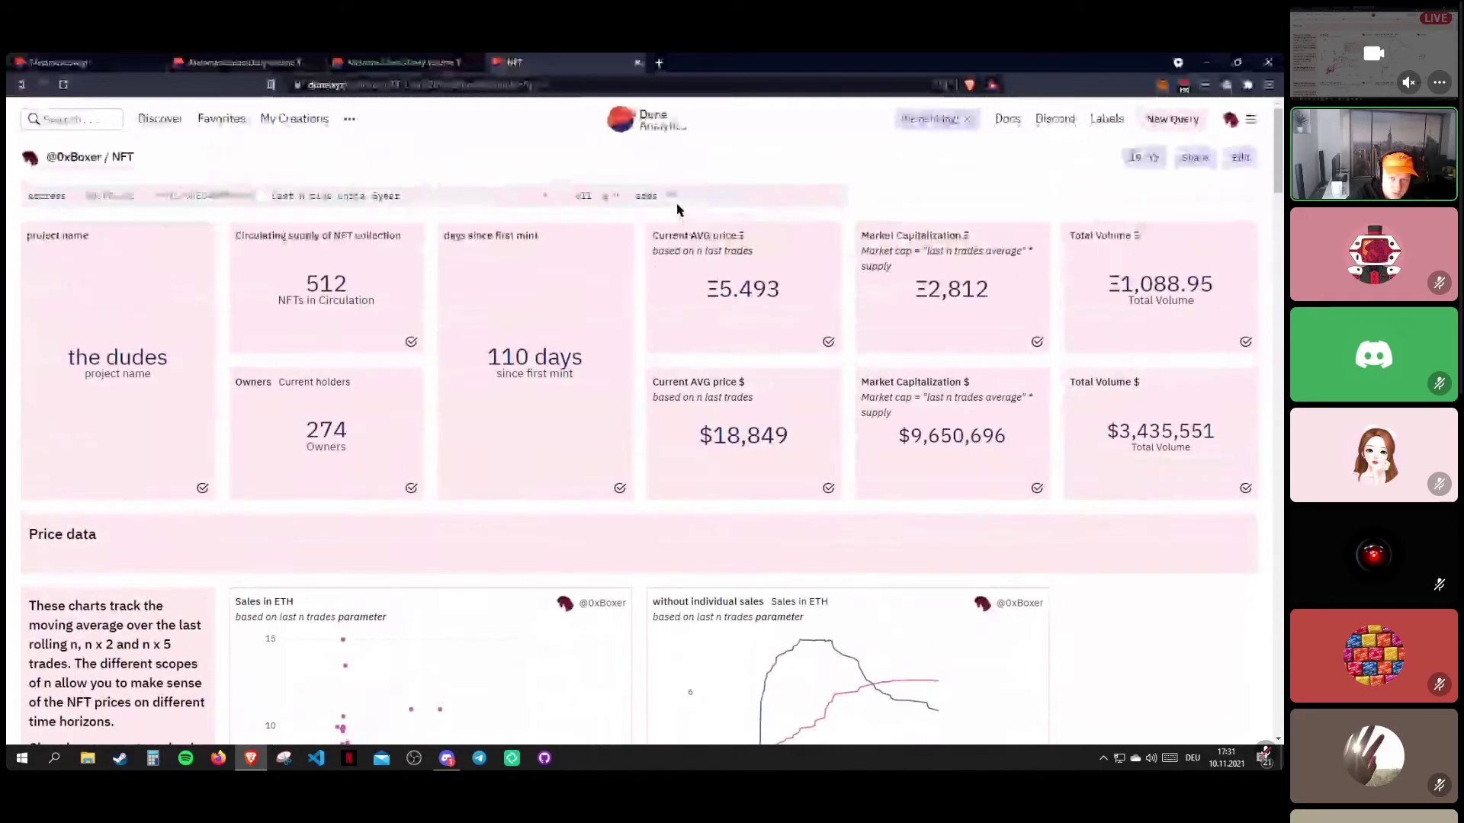
scroll(546, 366, down, 10)
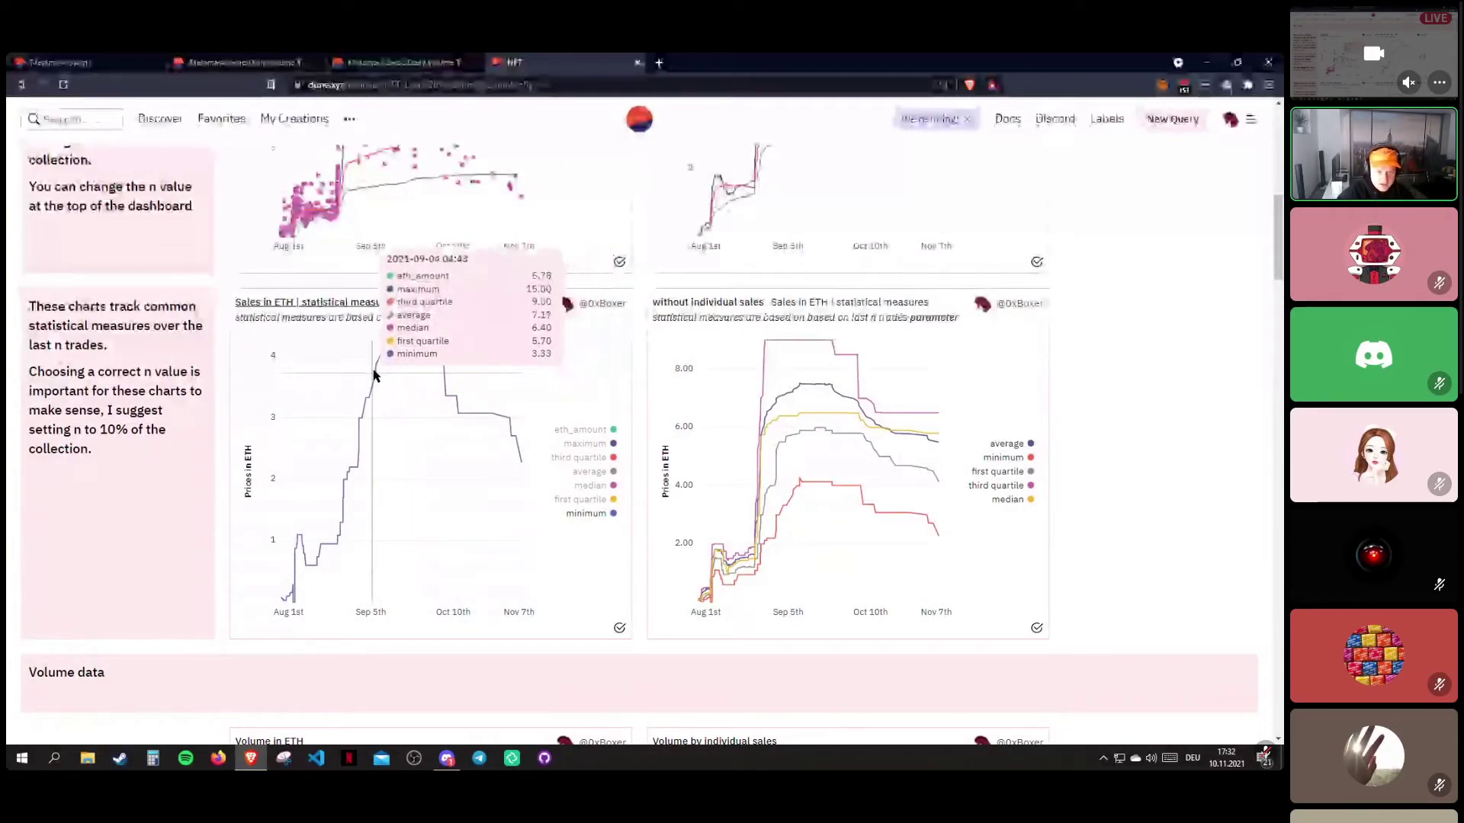
click(592, 513)
click(587, 499)
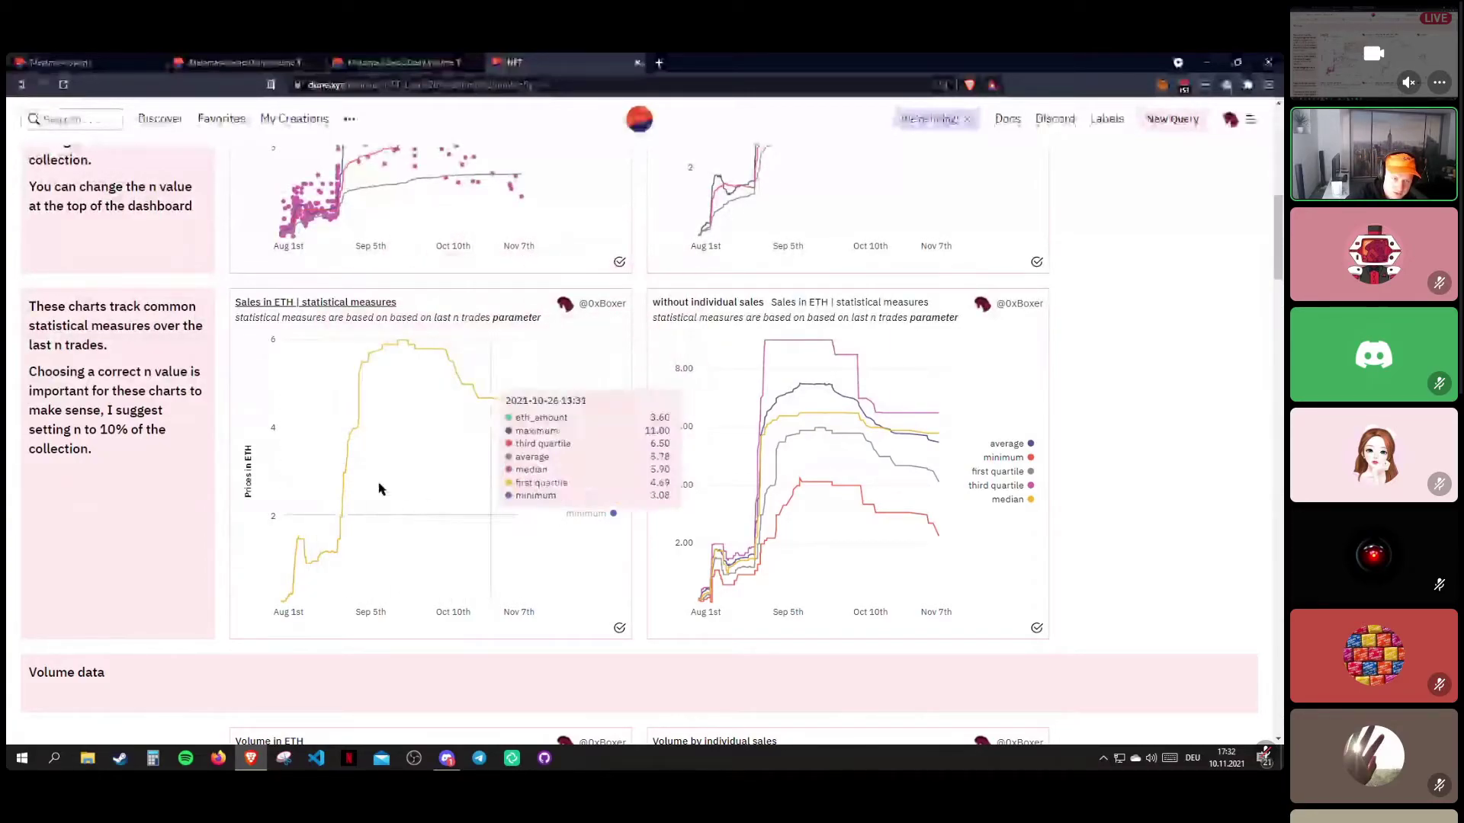
click(598, 508)
Compare the now-blank statistical-measures chart with the moving-average sales chart beside it.
scroll(634, 412, up, 4)
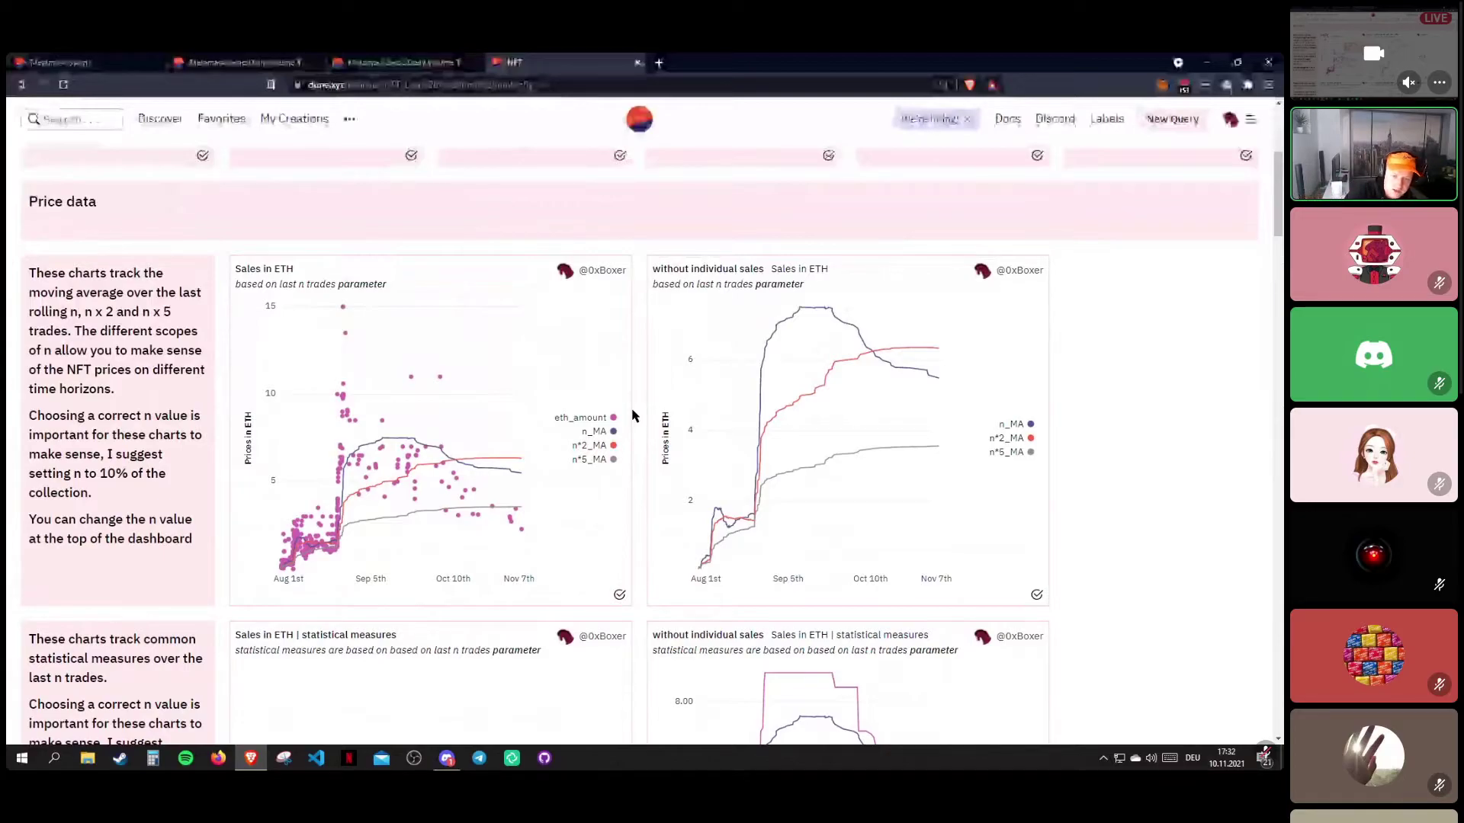
scroll(631, 415, down, 3)
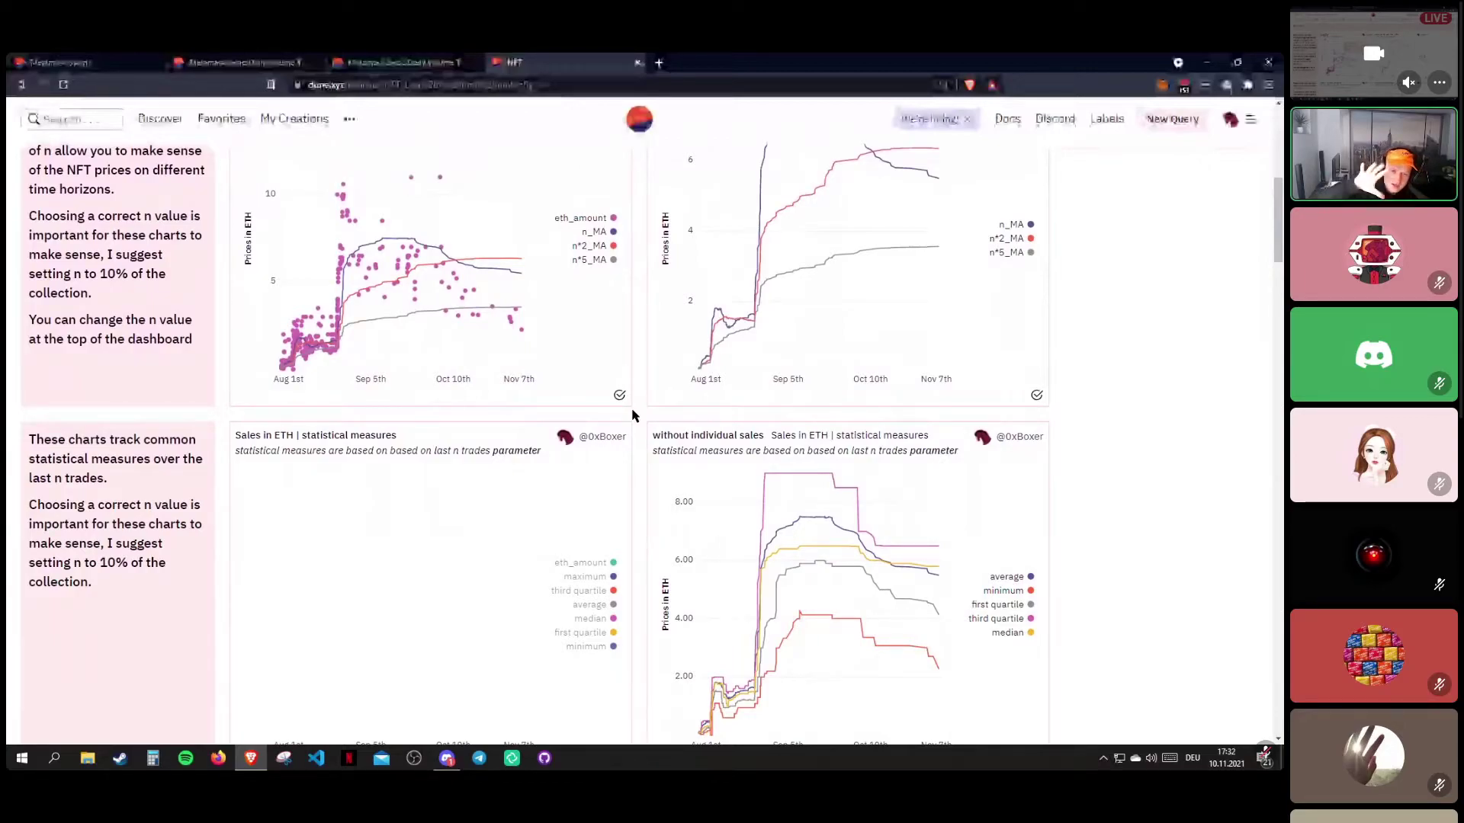
scroll(632, 416, up, 4)
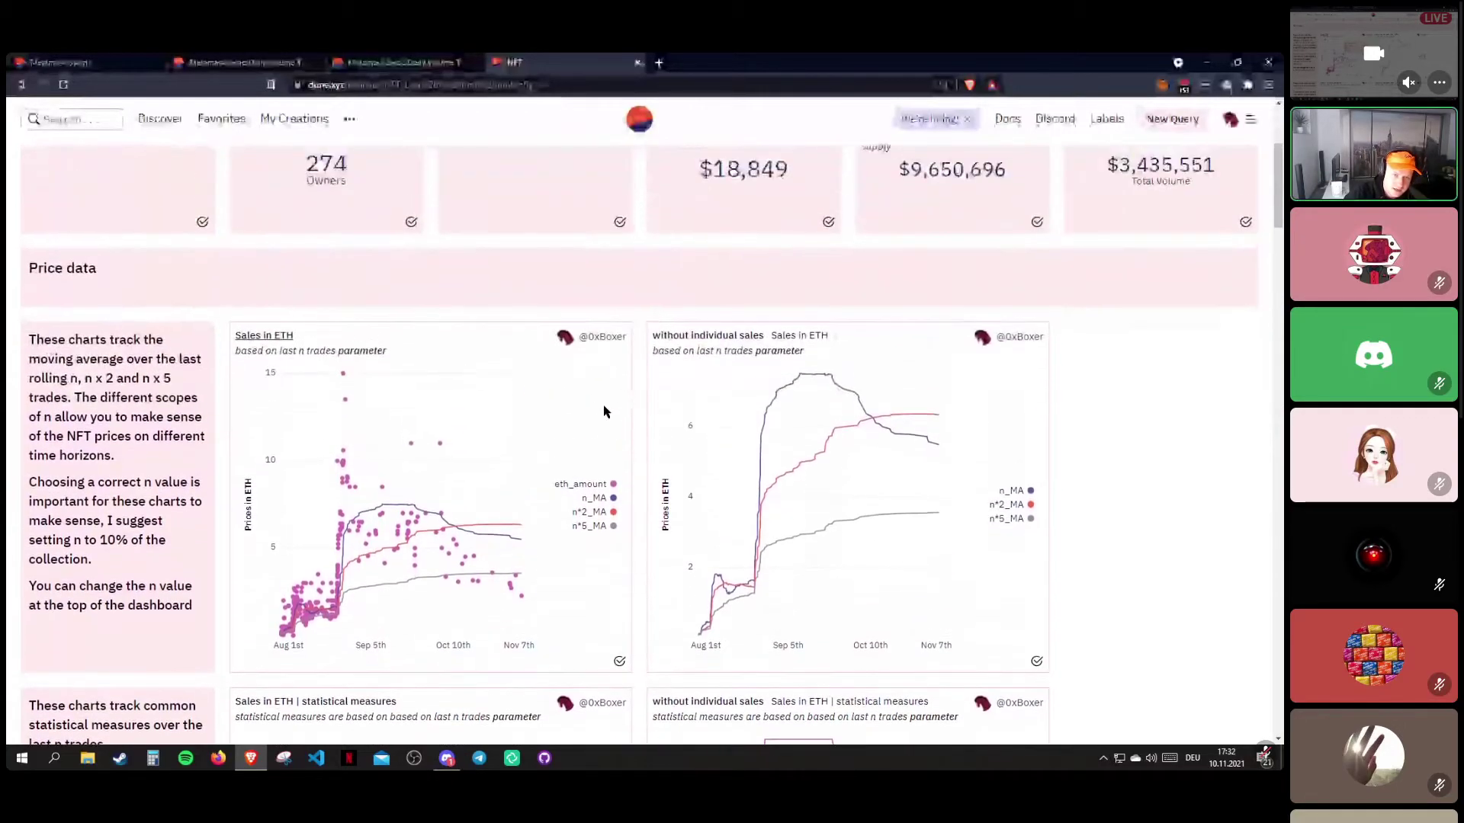
scroll(310, 321, down, 5)
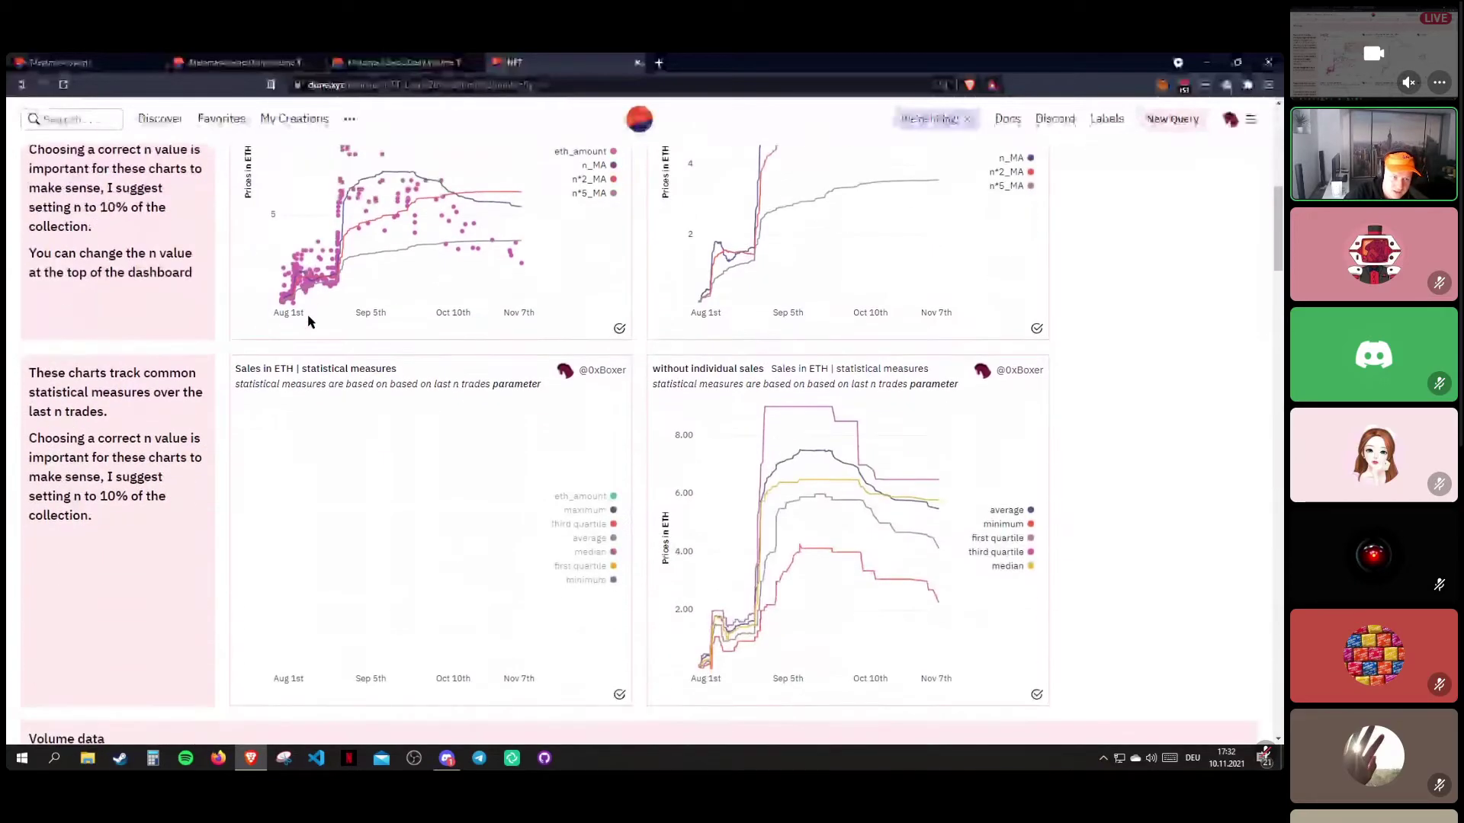
mouse_move(345, 478)
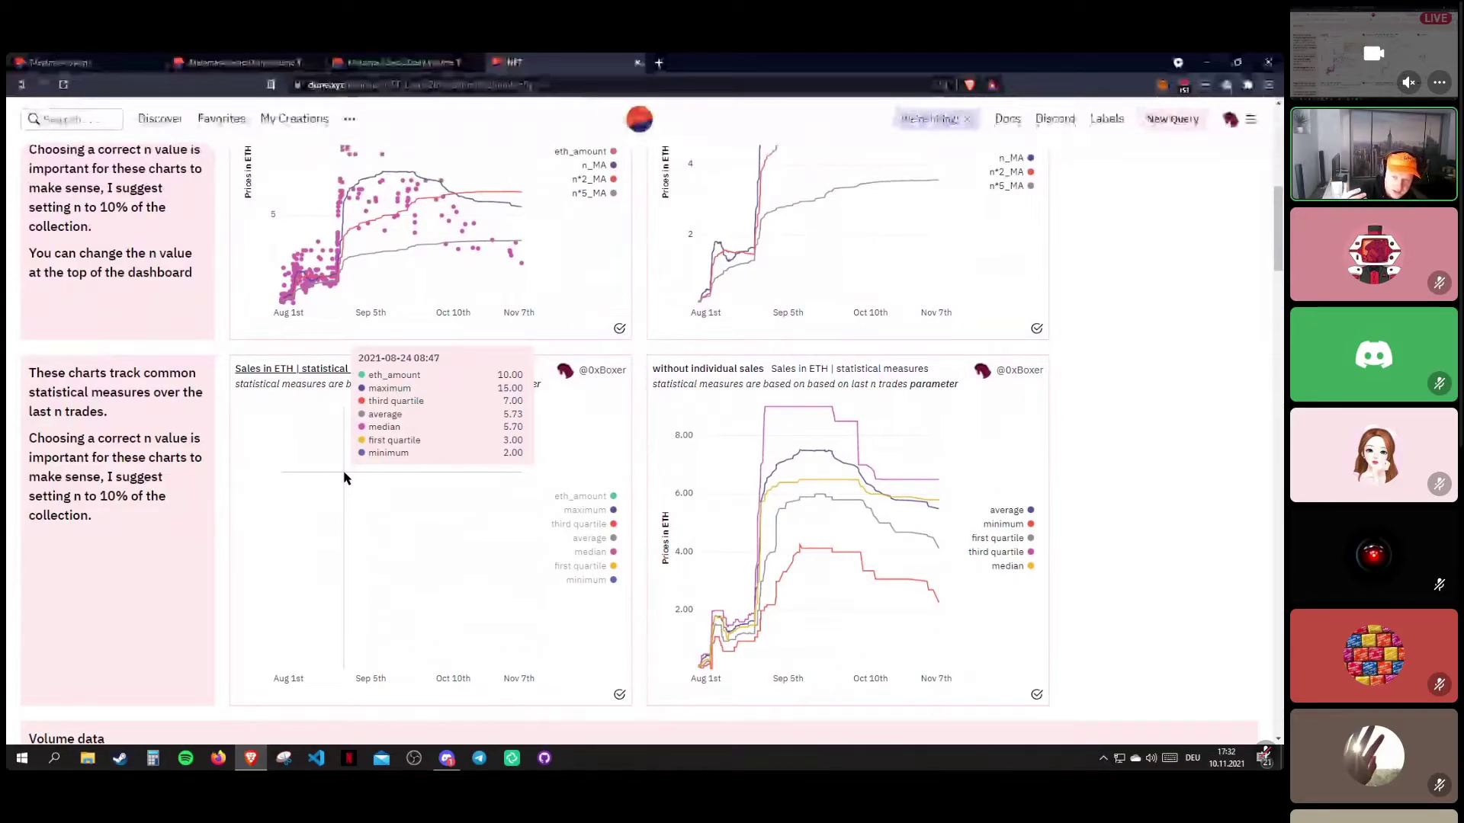
scroll(399, 477, up, 1)
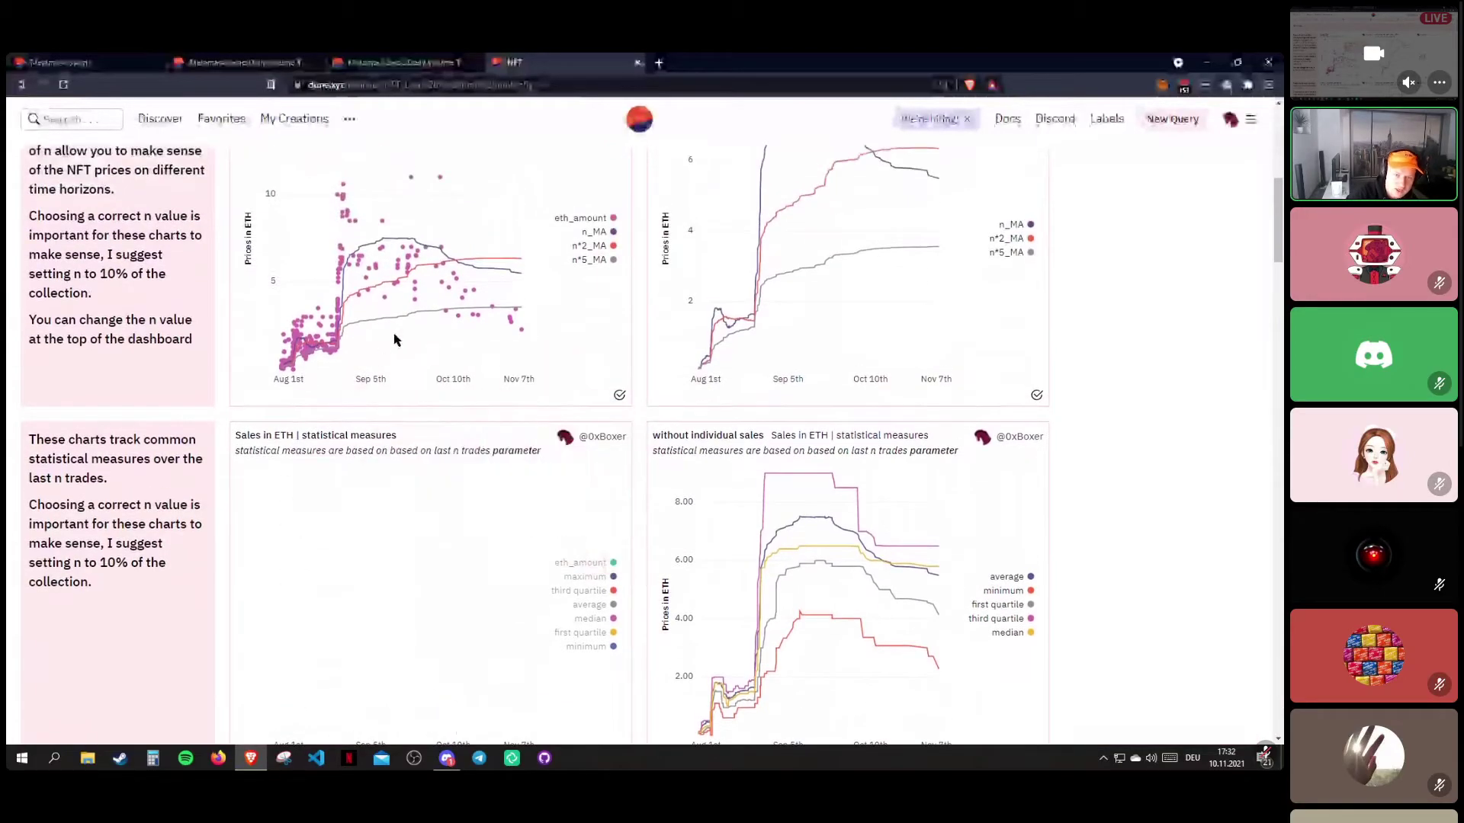
mouse_move(366, 343)
scroll(364, 315, down, 1)
scroll(358, 290, up, 2)
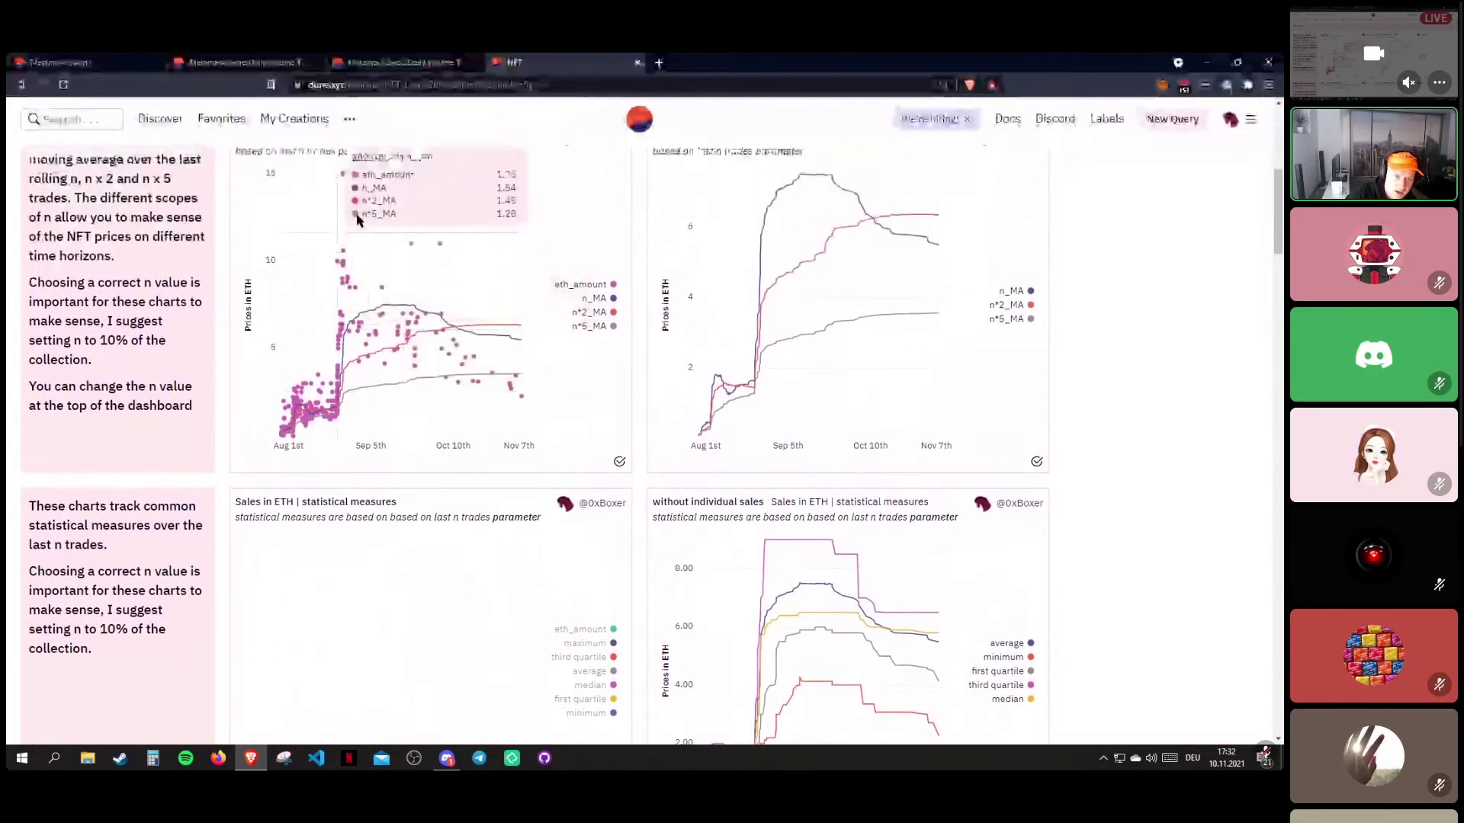
scroll(335, 228, up, 1)
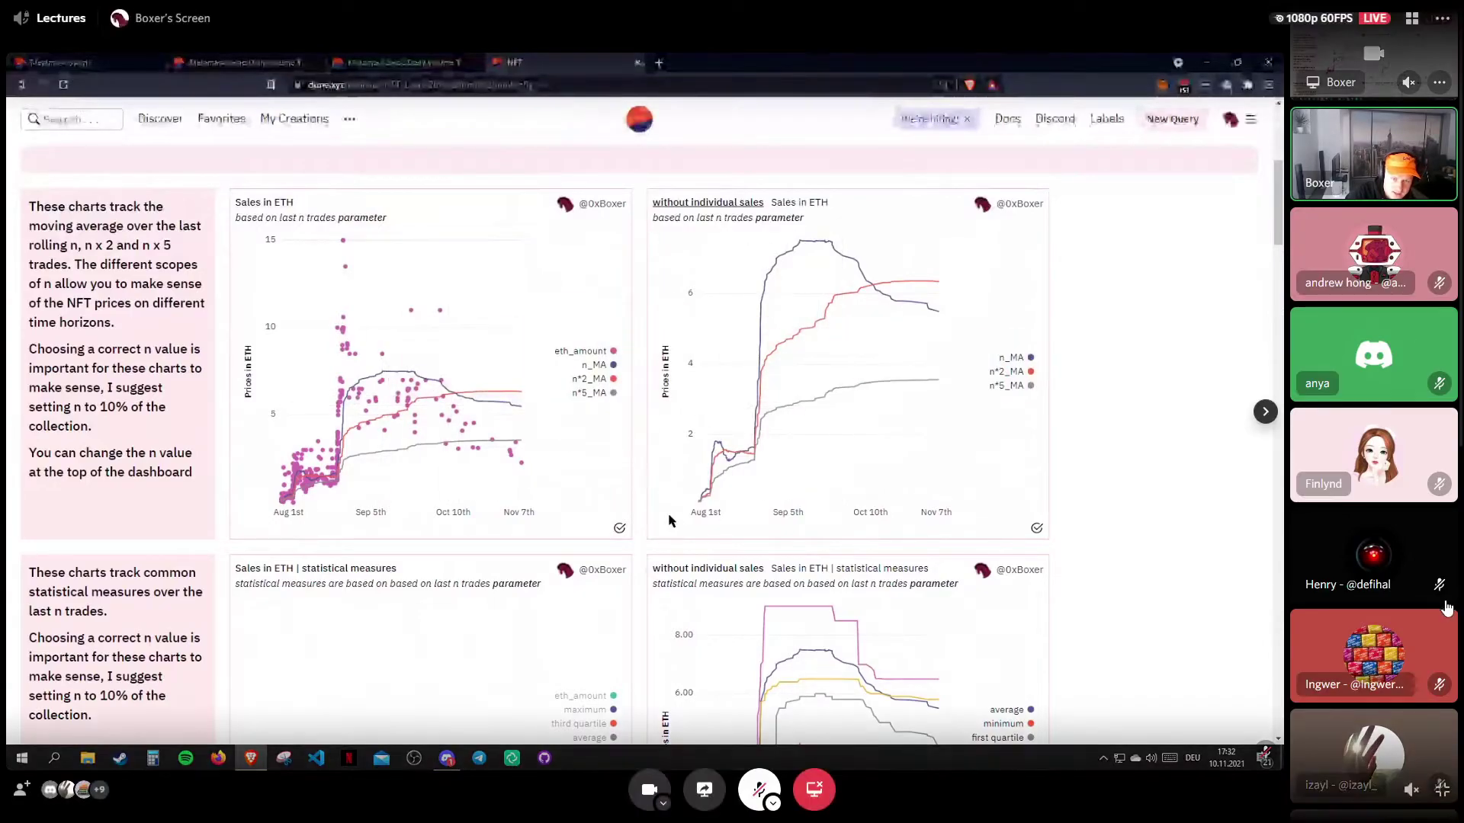
scroll(564, 434, up, 1)
scroll(327, 388, down, 1)
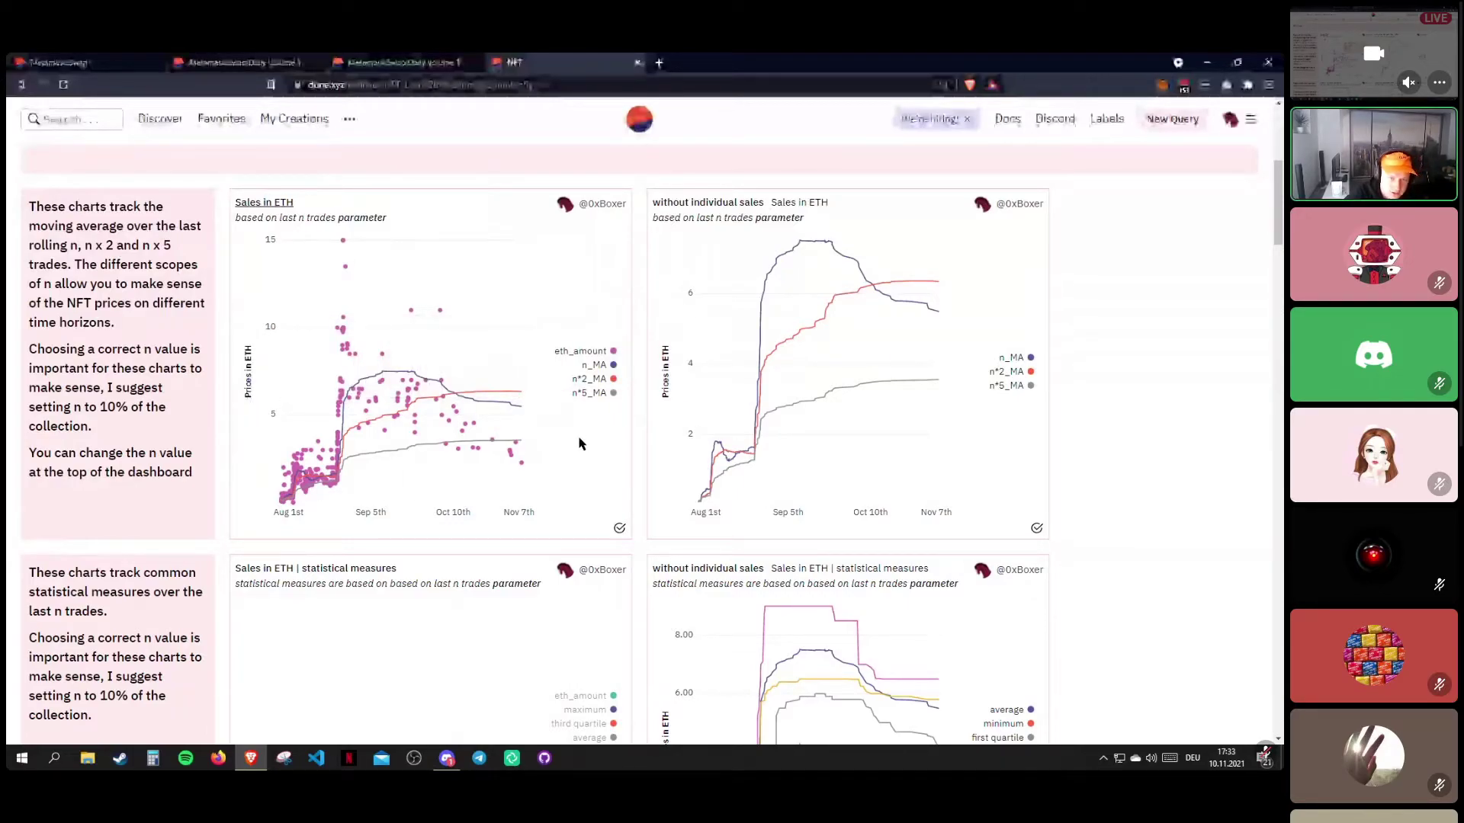
scroll(581, 427, down, 4)
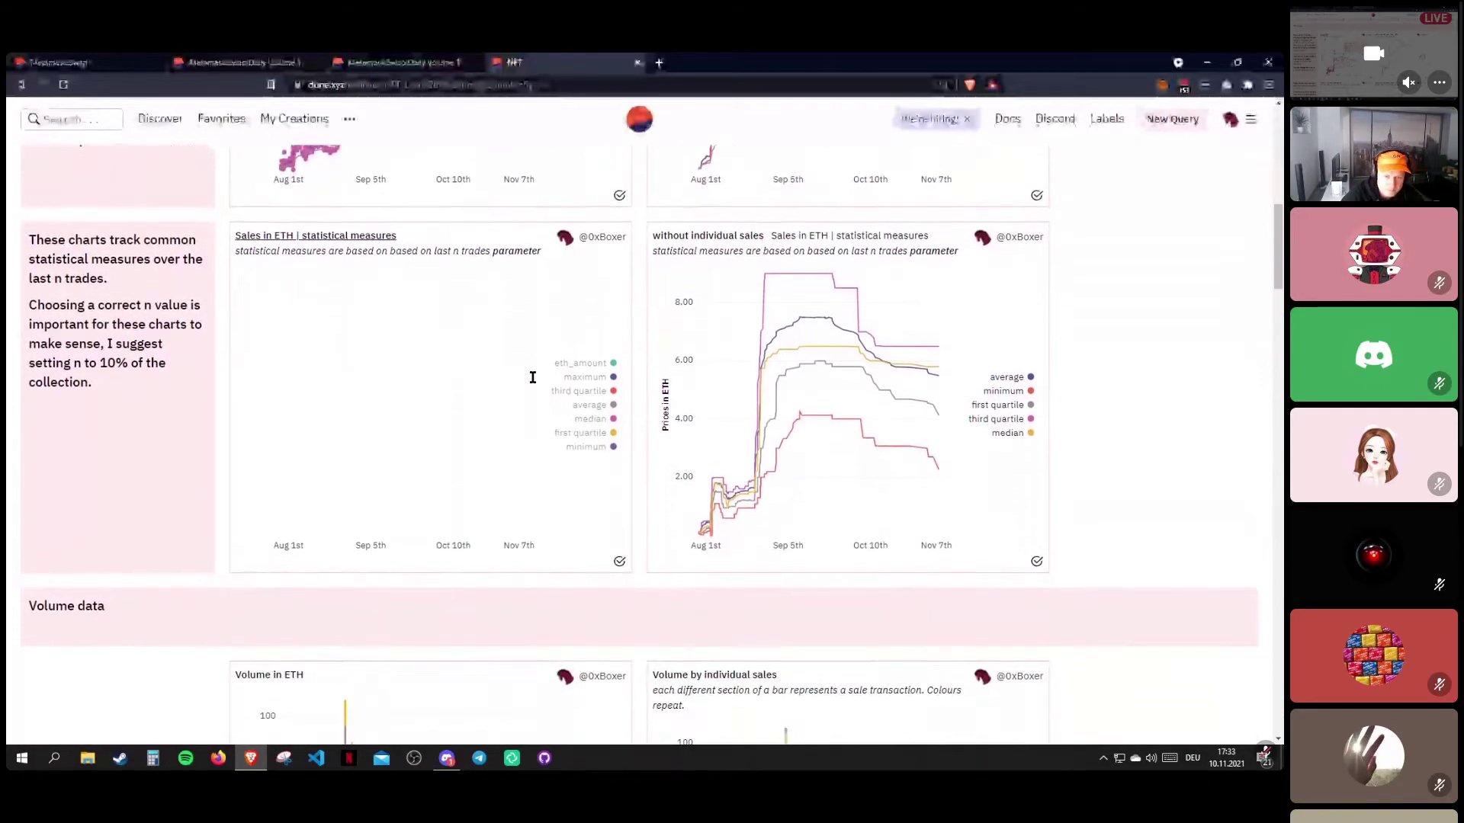
scroll(599, 404, down, 1)
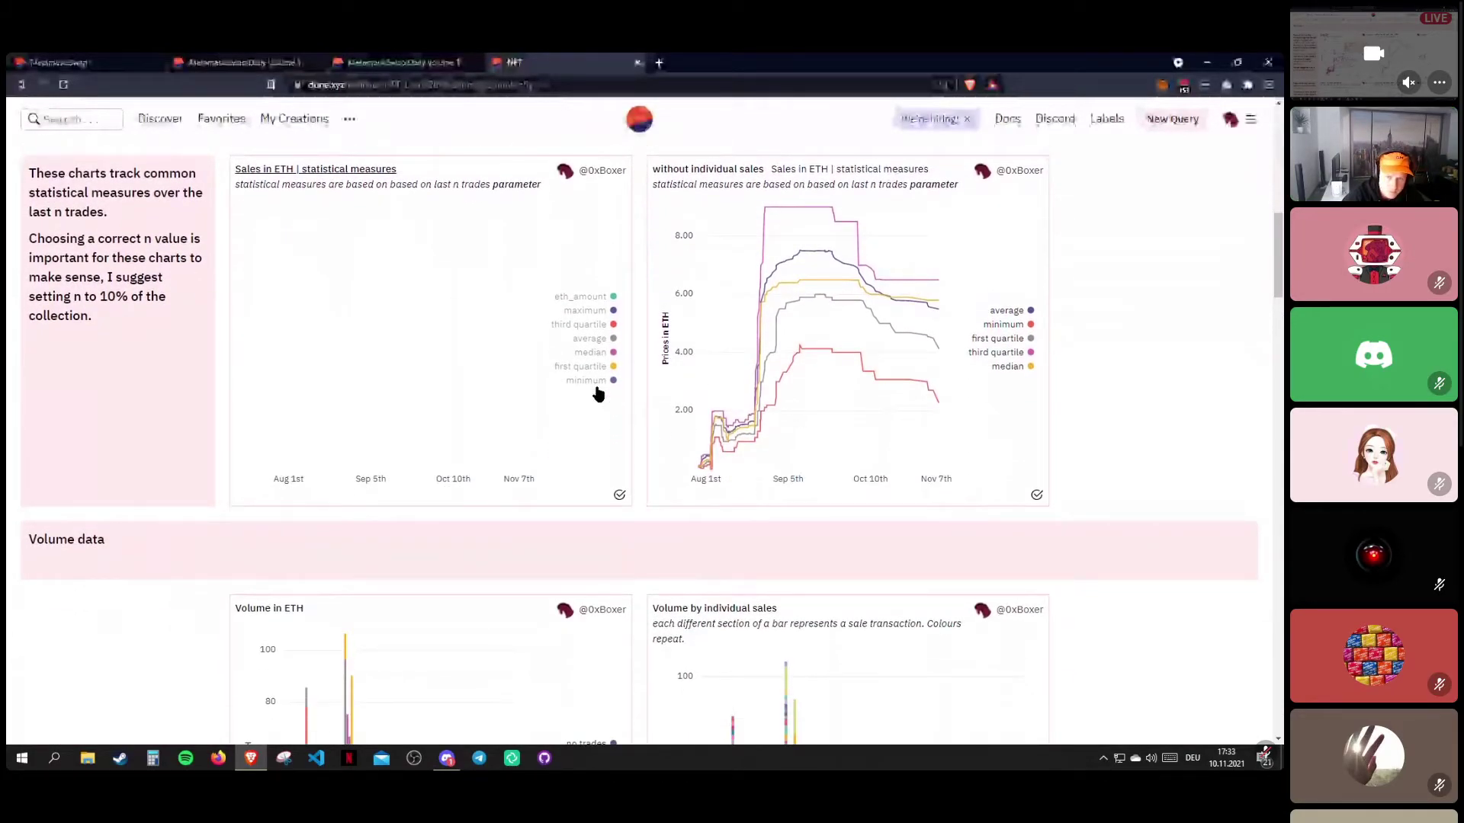
scroll(599, 393, up, 6)
scroll(597, 392, down, 9)
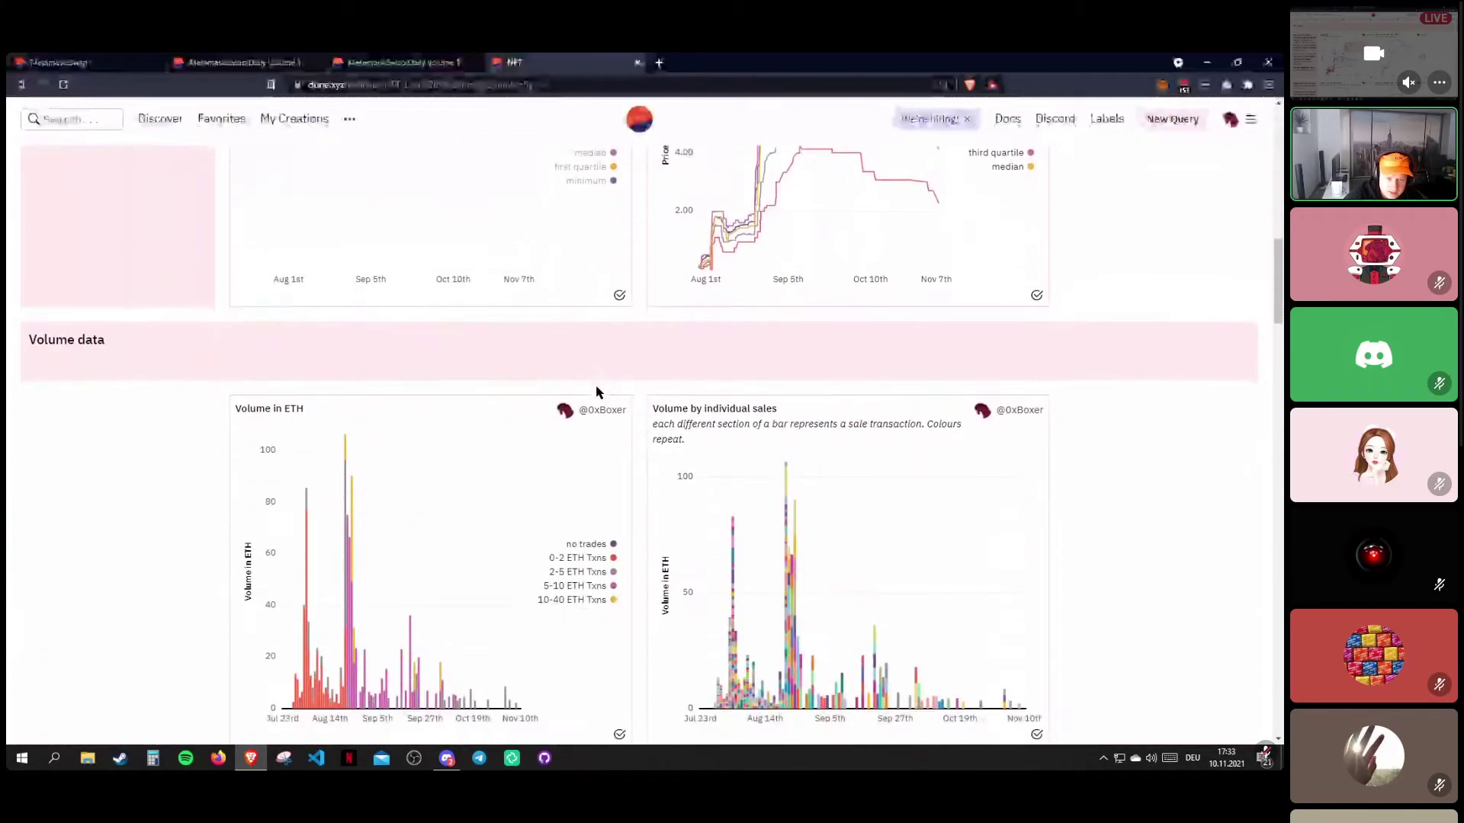
scroll(102, 363, down, 2)
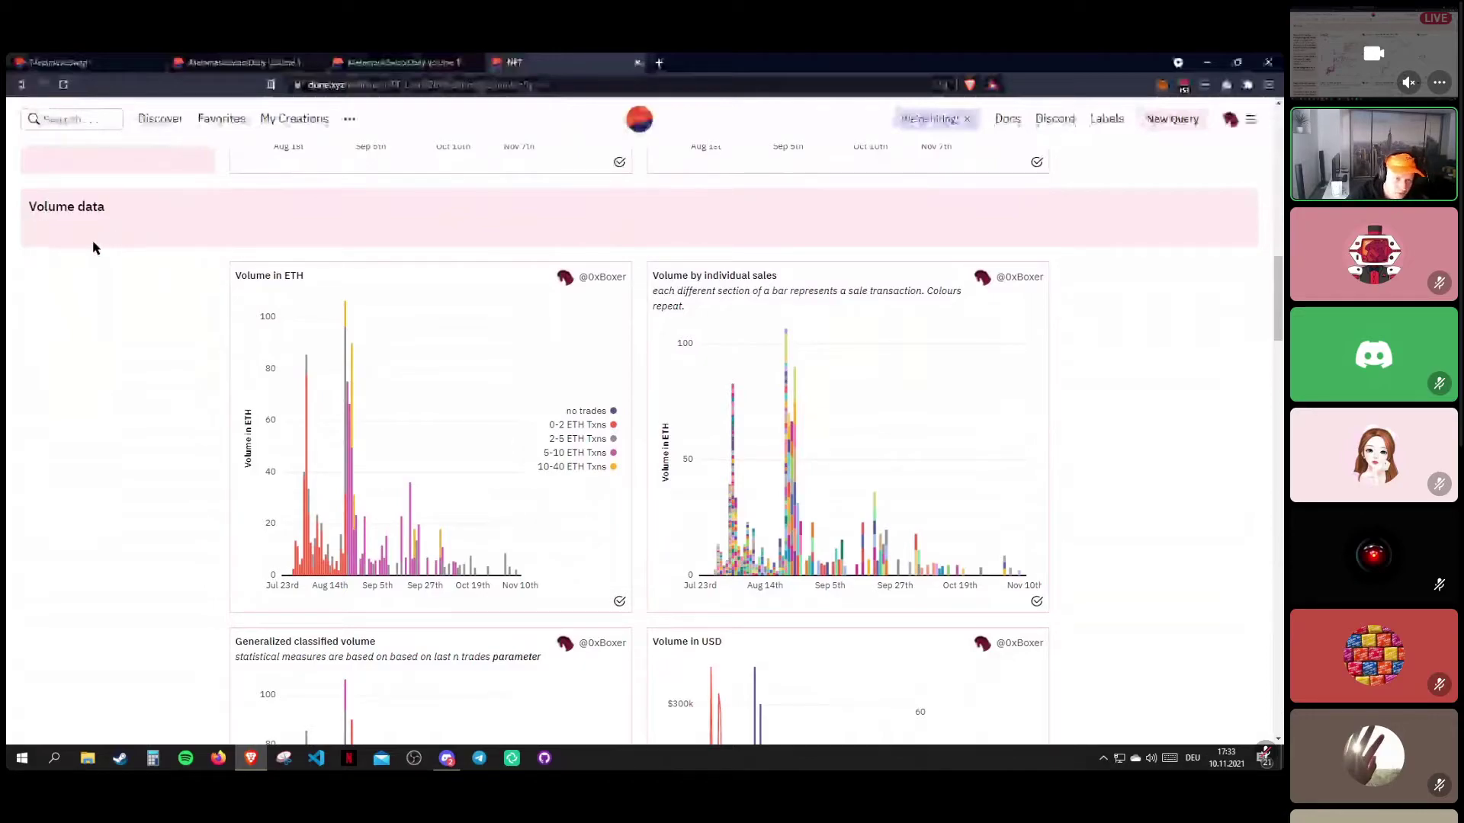
scroll(94, 247, down, 1)
scroll(472, 395, down, 2)
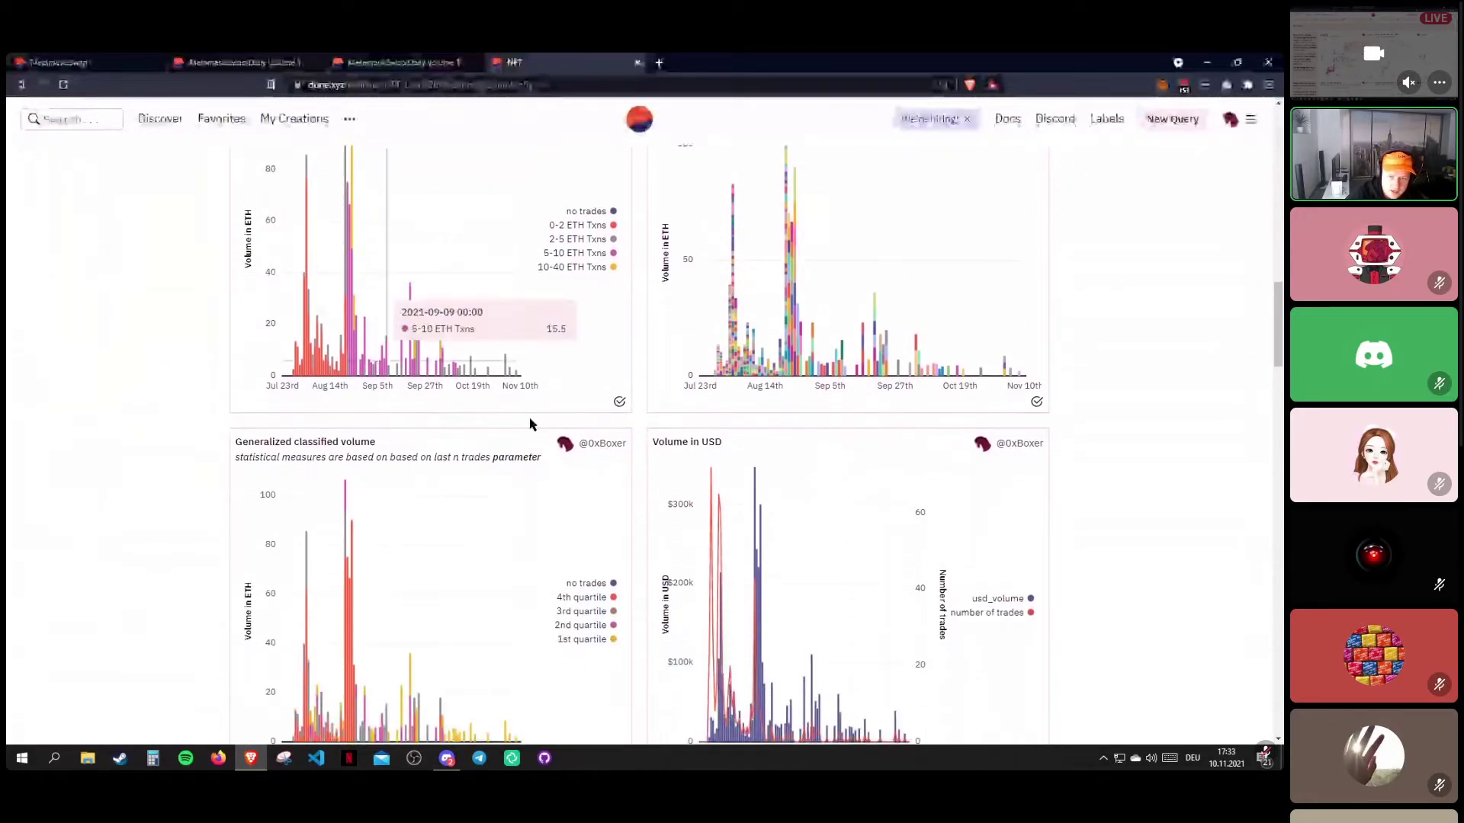
scroll(427, 305, up, 2)
drag(324, 217, 225, 214)
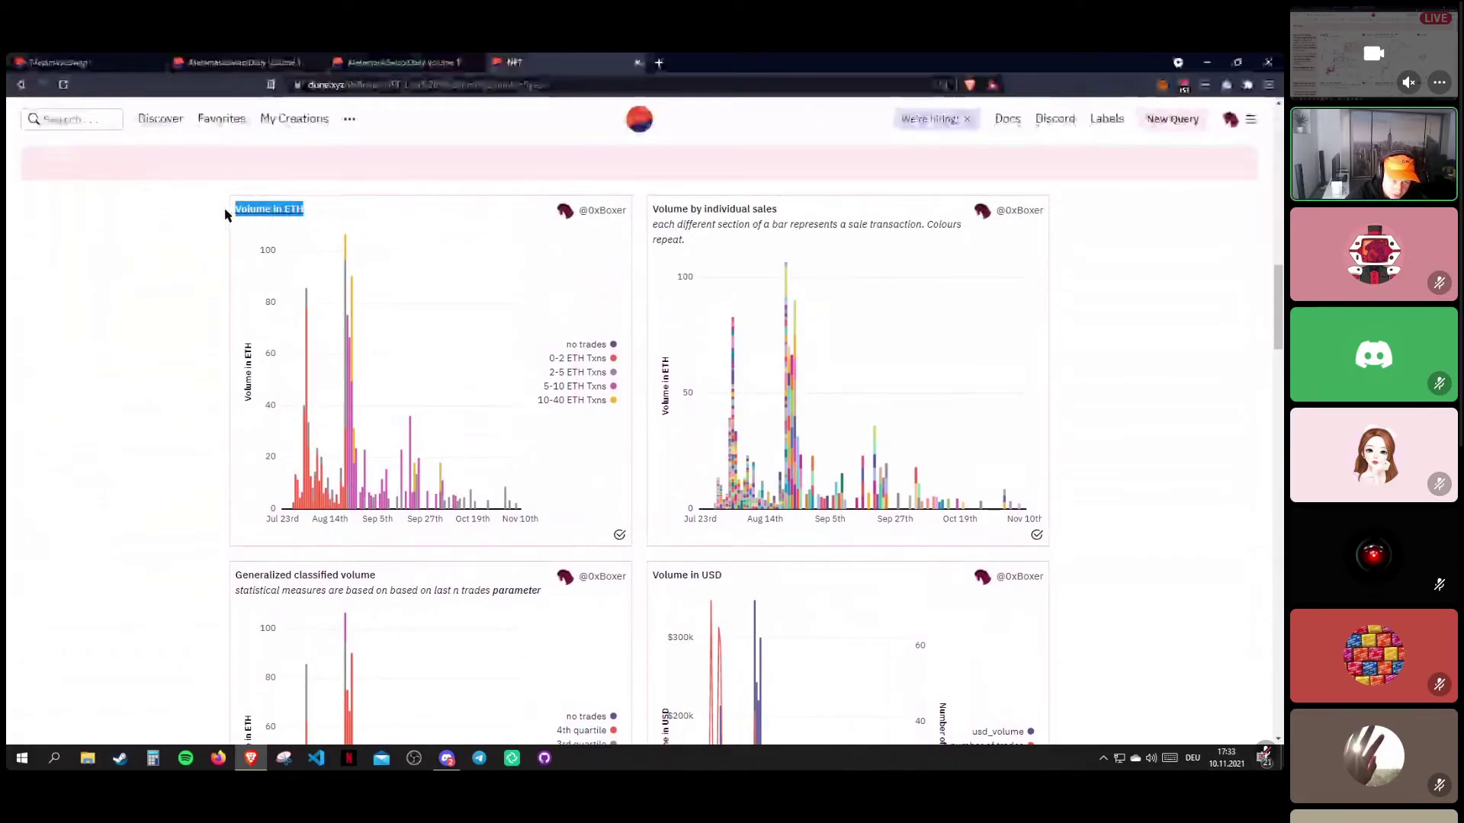
scroll(500, 268, down, 3)
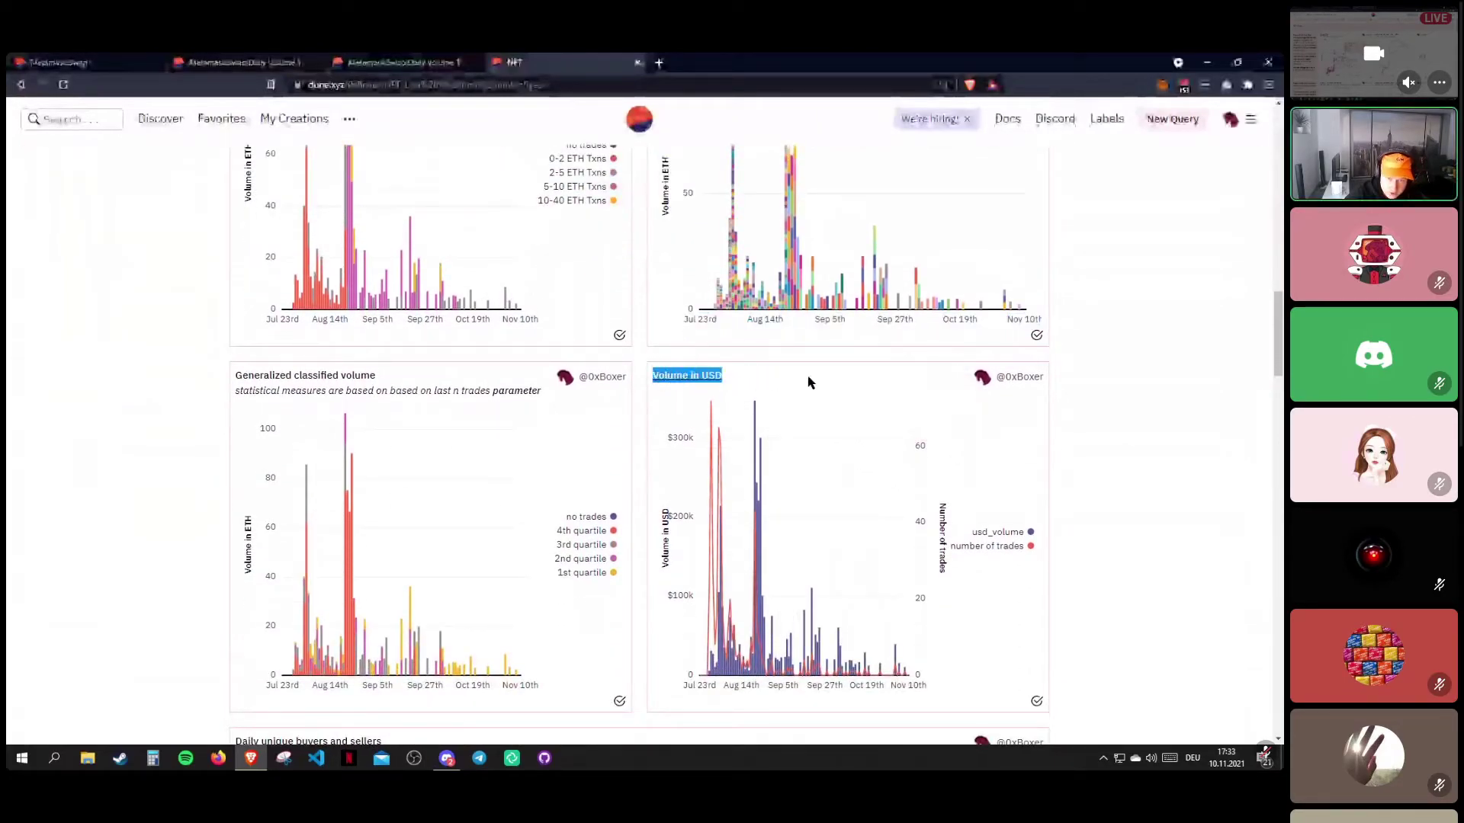
scroll(808, 383, up, 3)
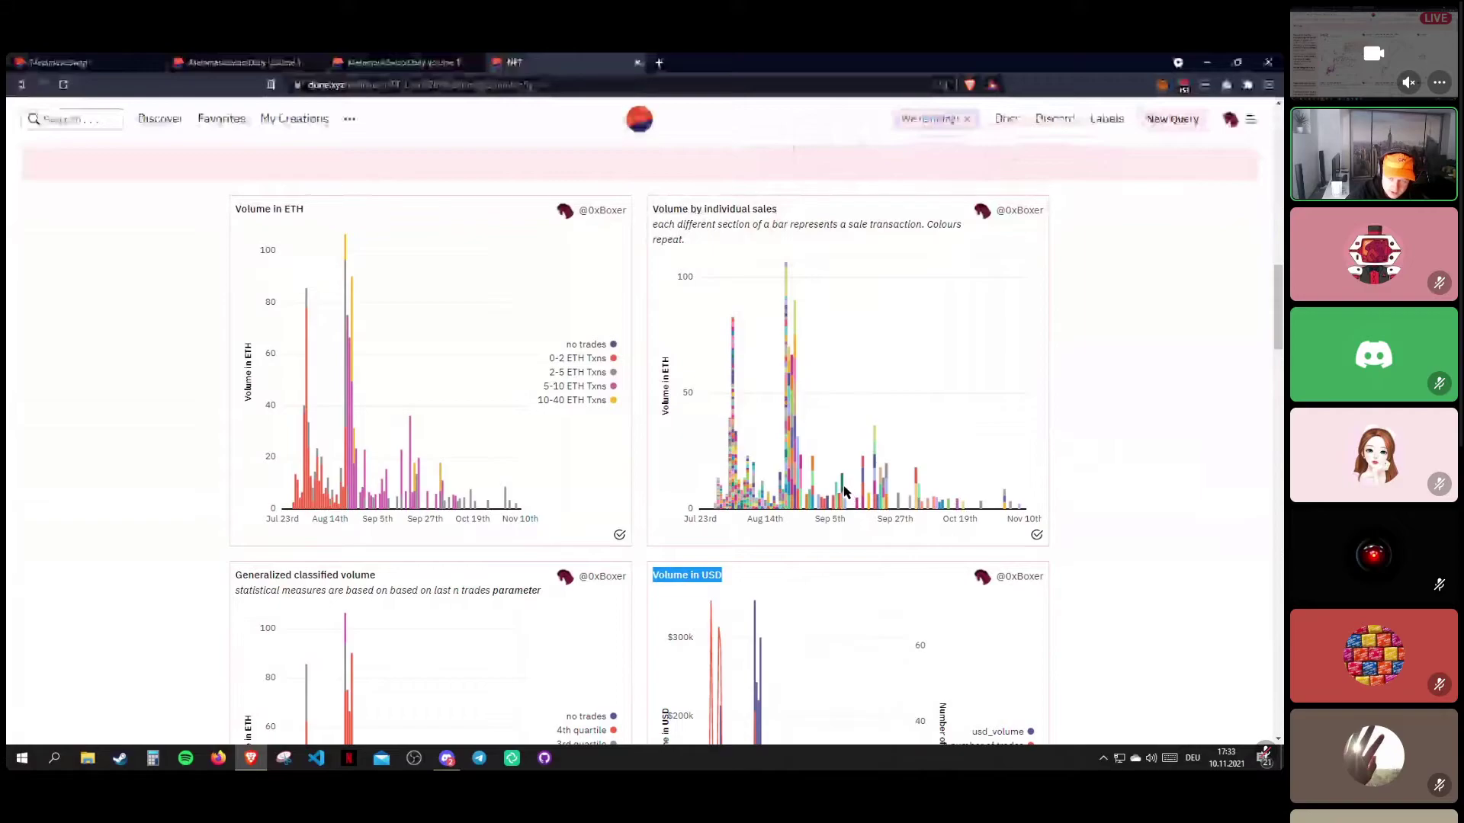
scroll(829, 478, up, 2)
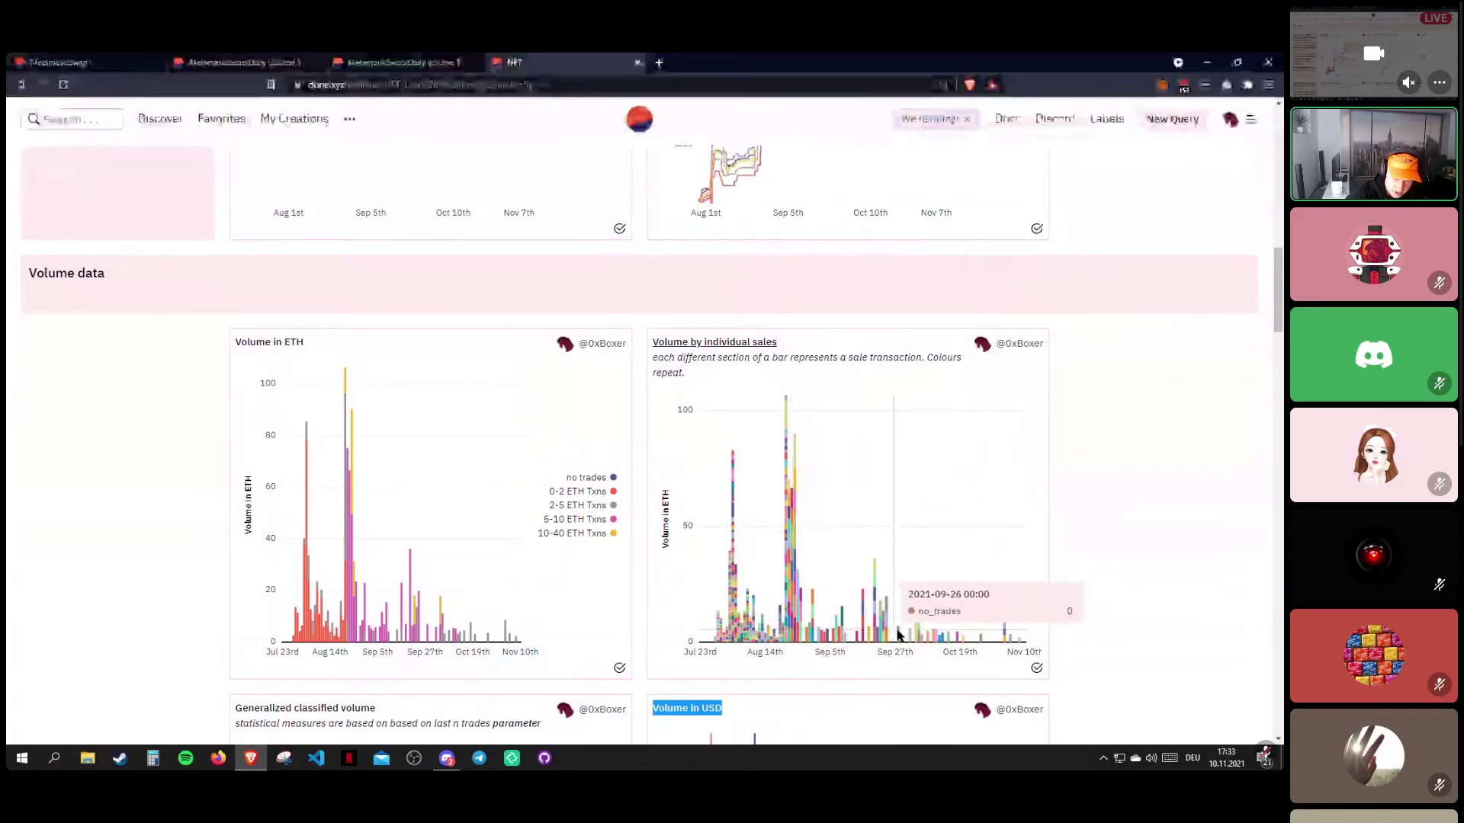
scroll(815, 506, up, 10)
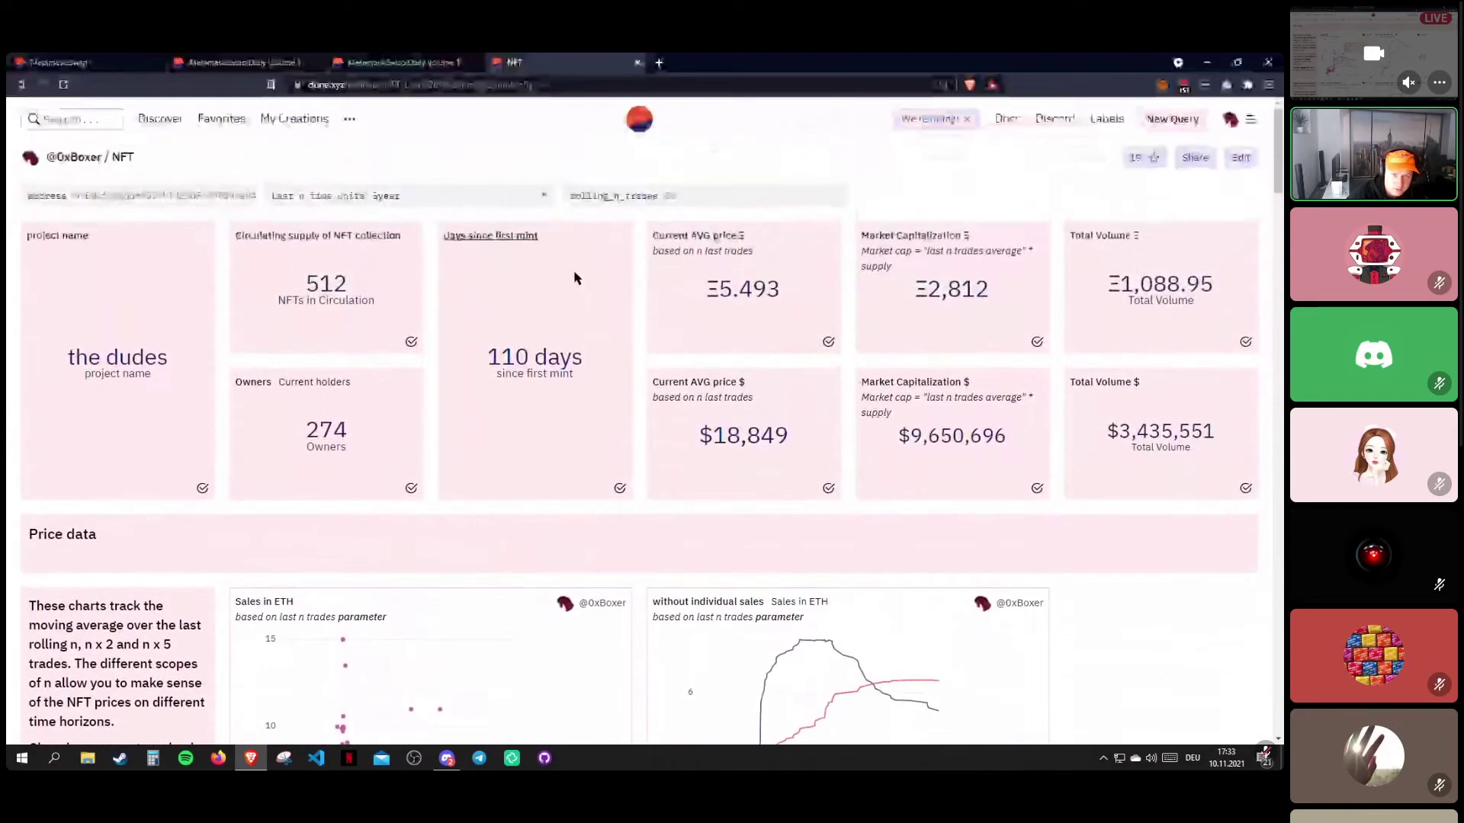
Set the time-unit parameter to 1month and apply it to the charts.
click(446, 200)
click(423, 272)
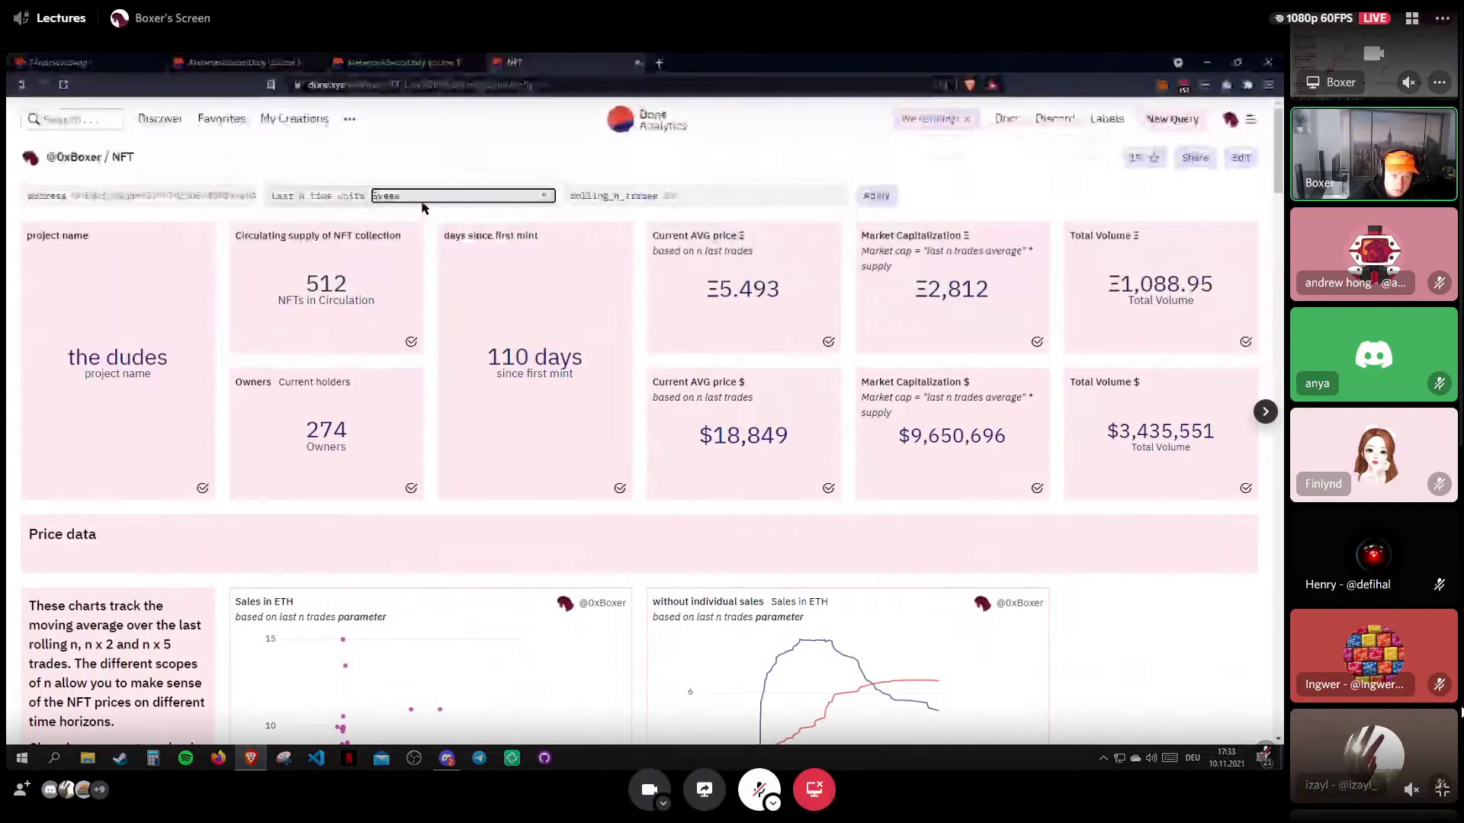
click(426, 197)
click(428, 284)
click(875, 196)
Review the updated volume charts, then switch the time unit to a longer span.
scroll(551, 324, down, 8)
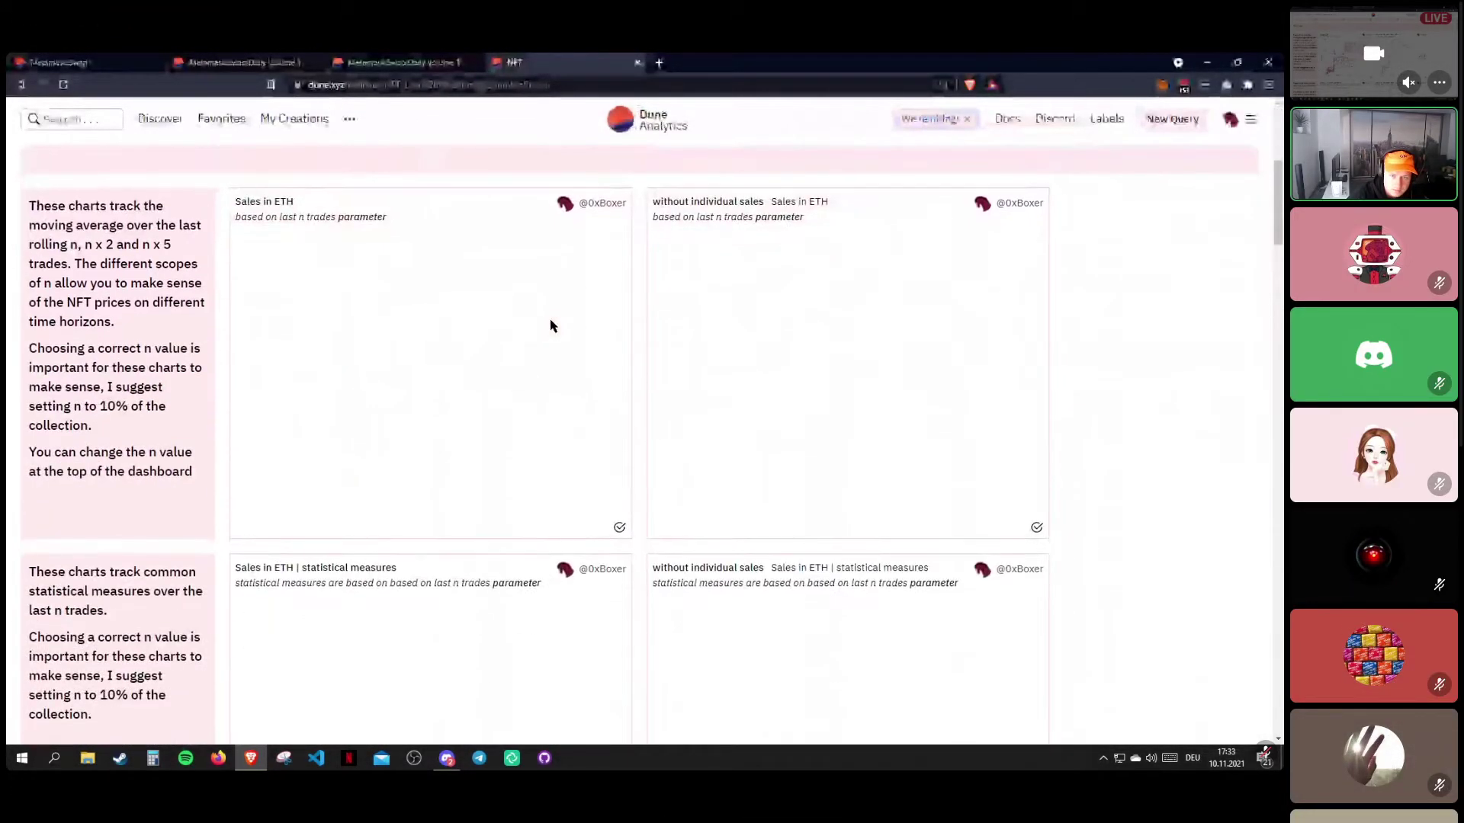
scroll(550, 324, down, 7)
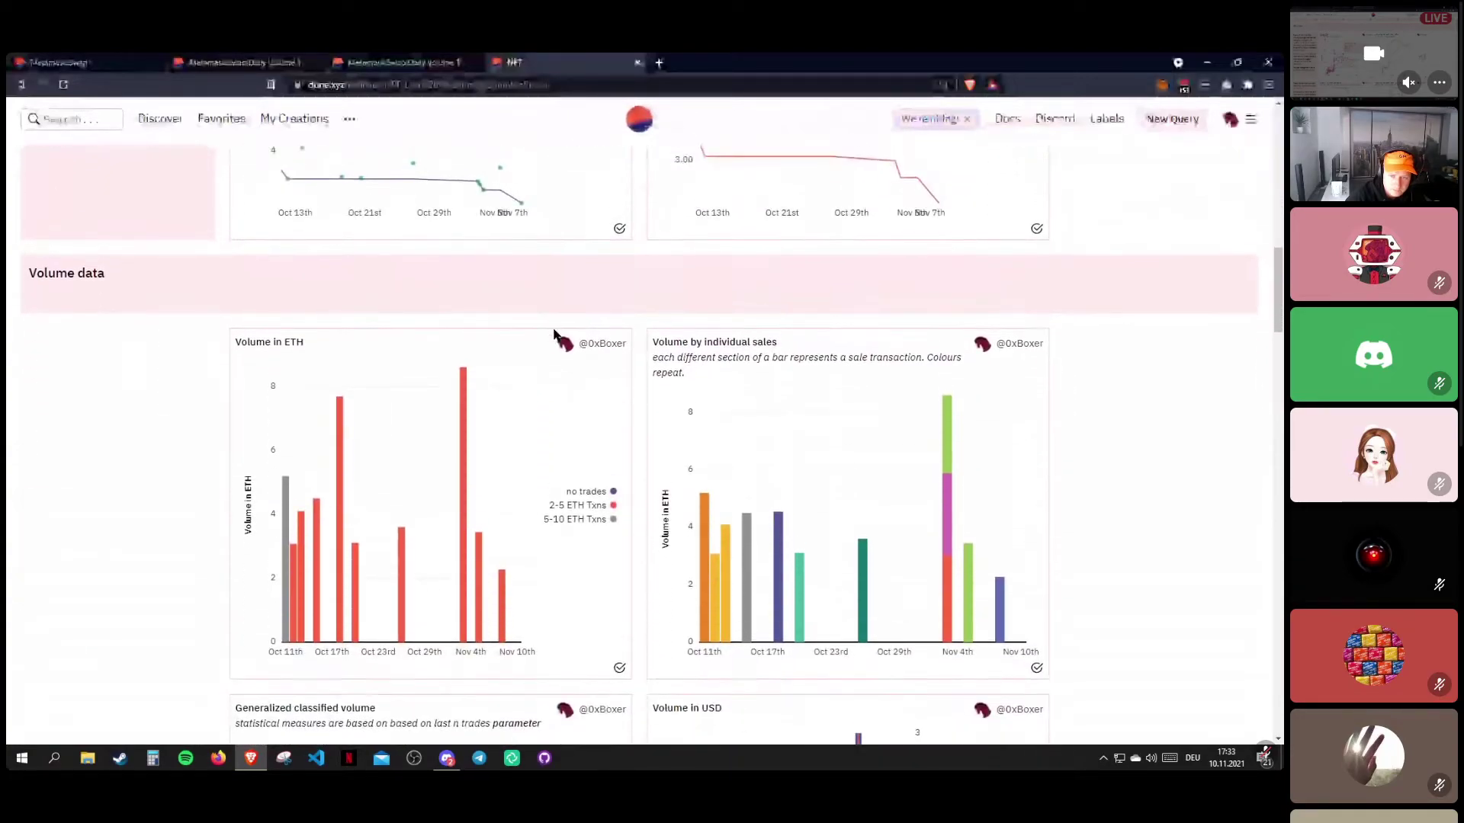
mouse_move(701, 446)
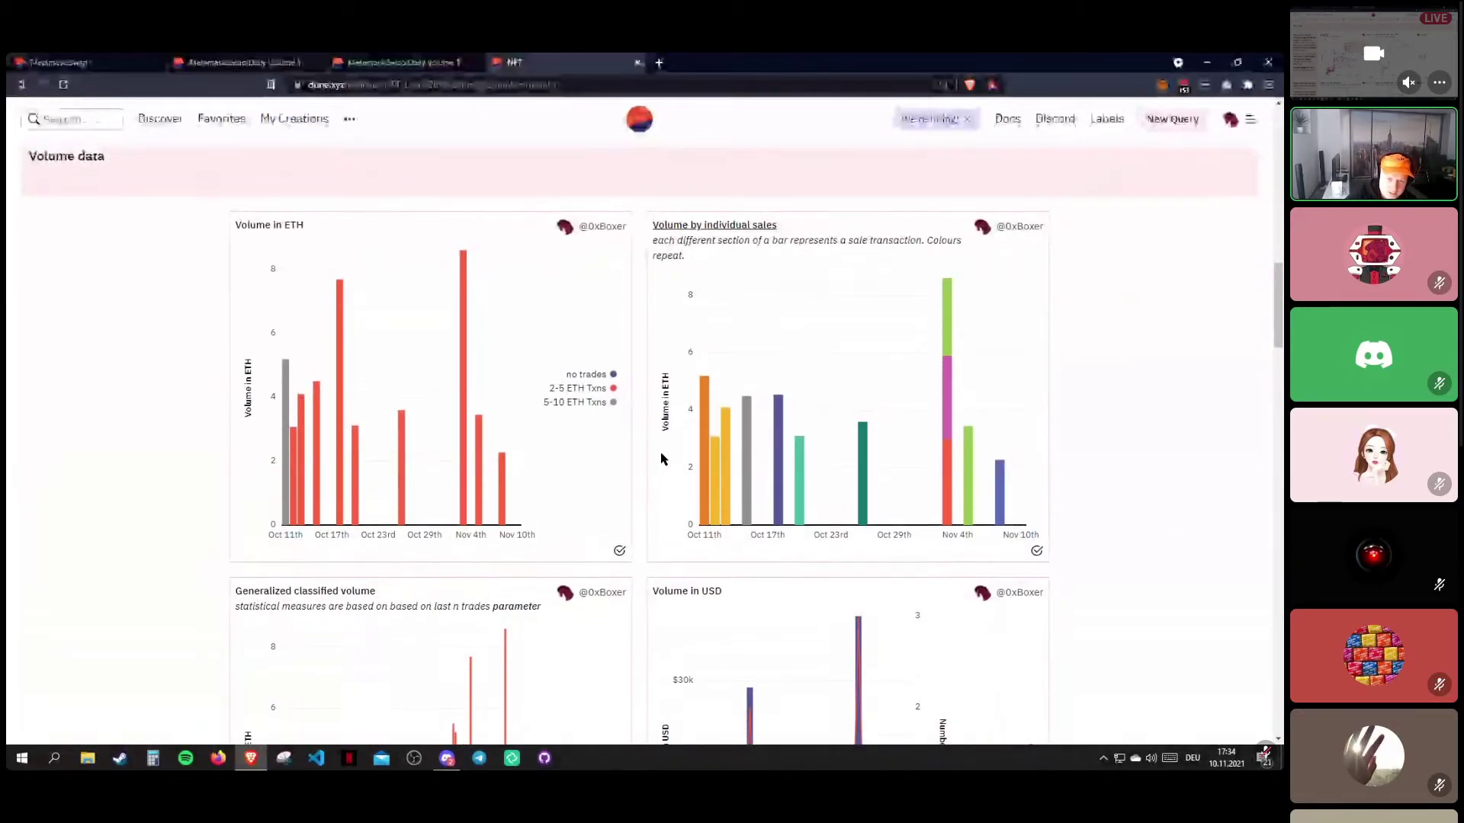
scroll(554, 416, down, 10)
scroll(554, 417, up, 15)
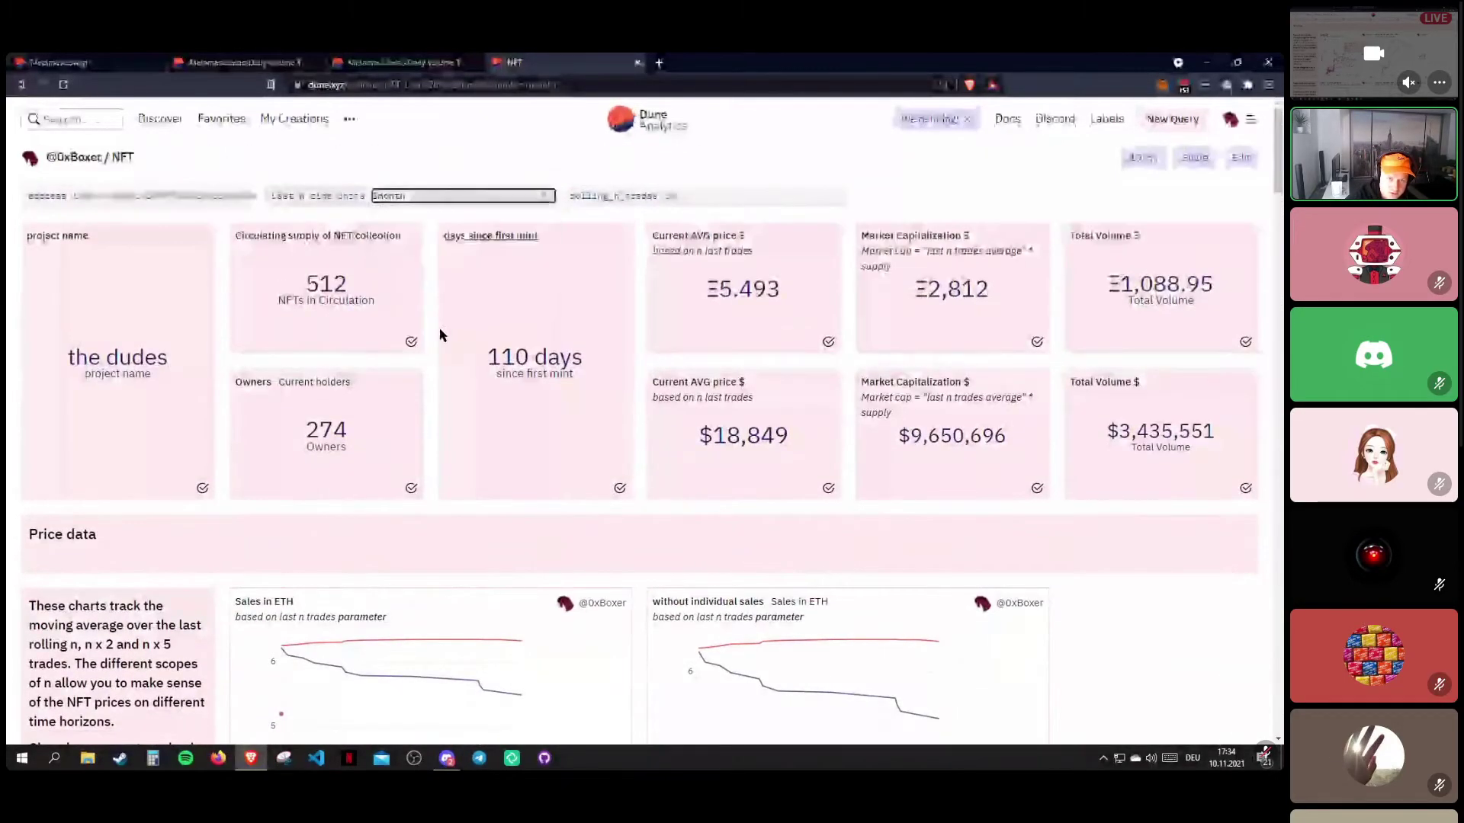
click(396, 347)
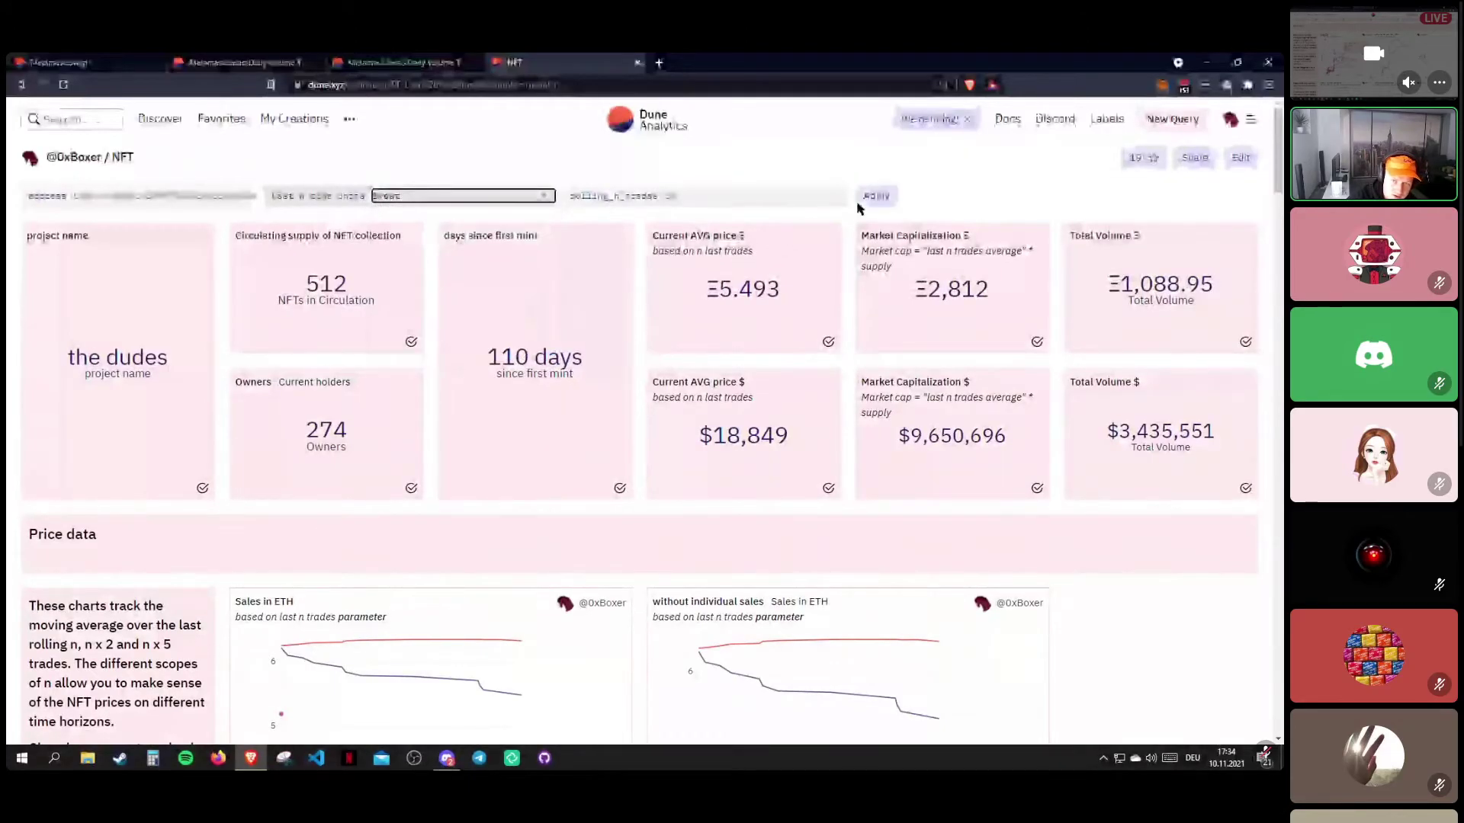
scroll(662, 347, down, 15)
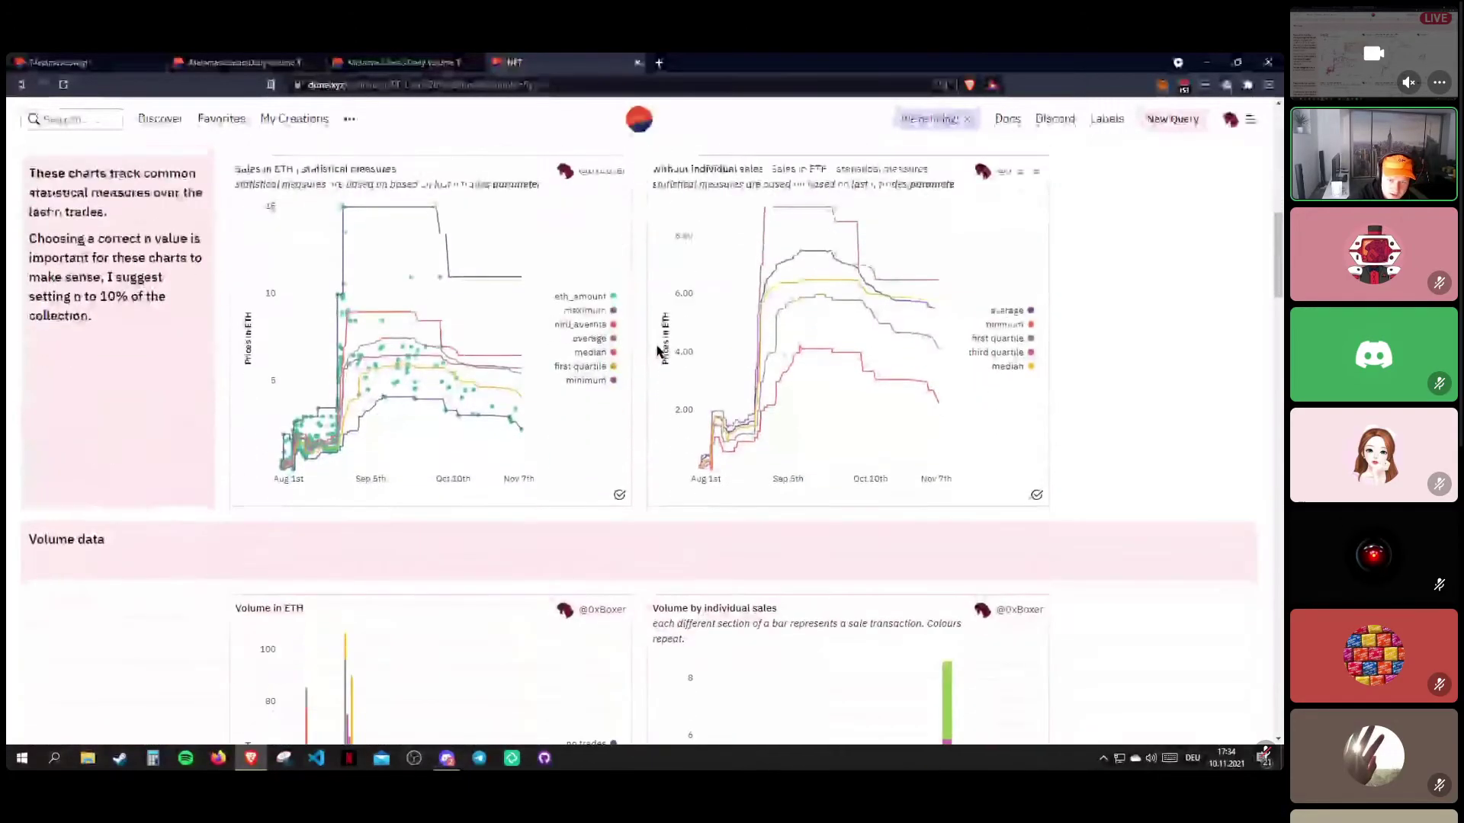
scroll(660, 350, up, 15)
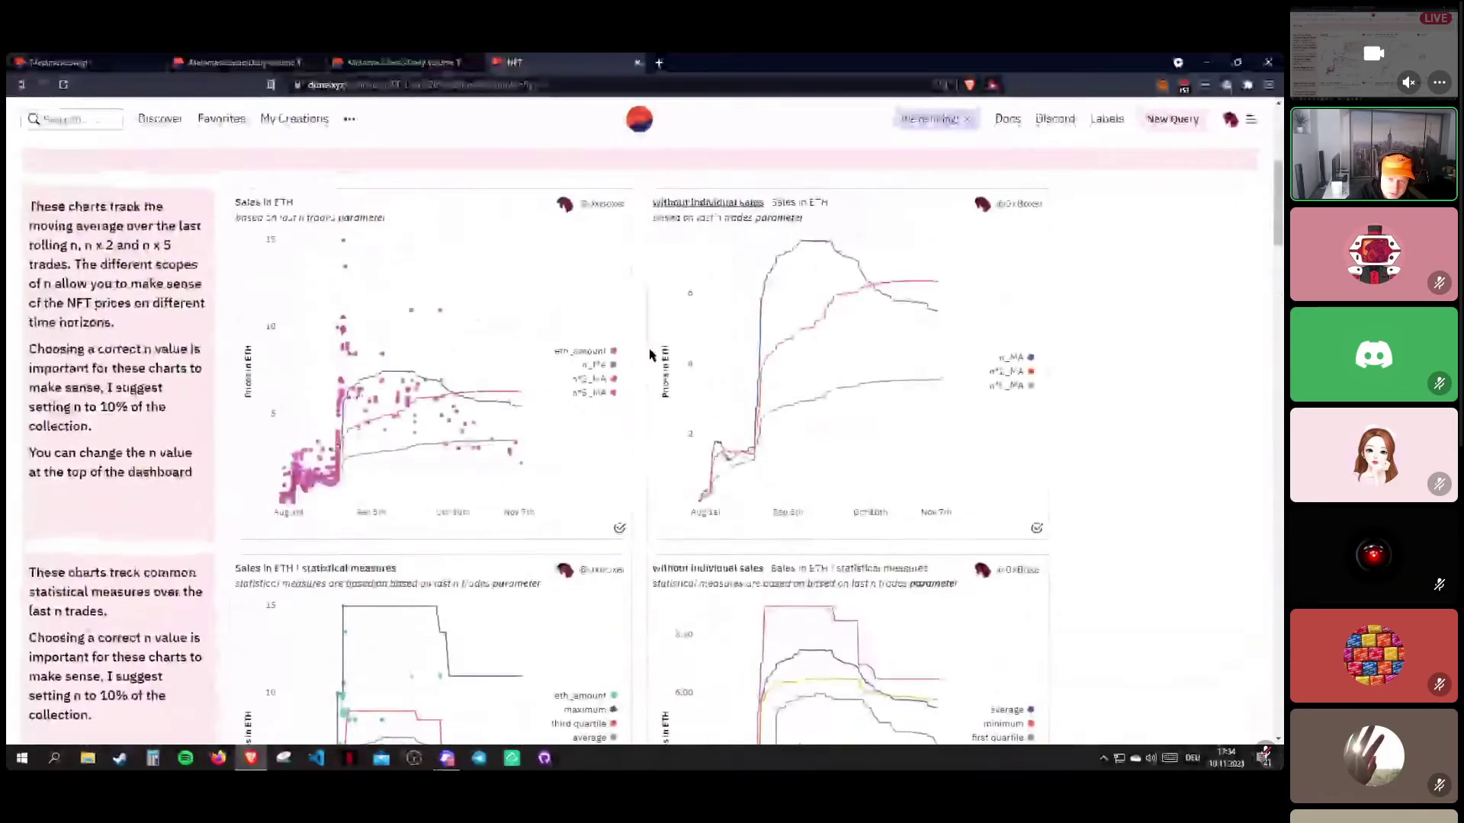
scroll(503, 248, down, 15)
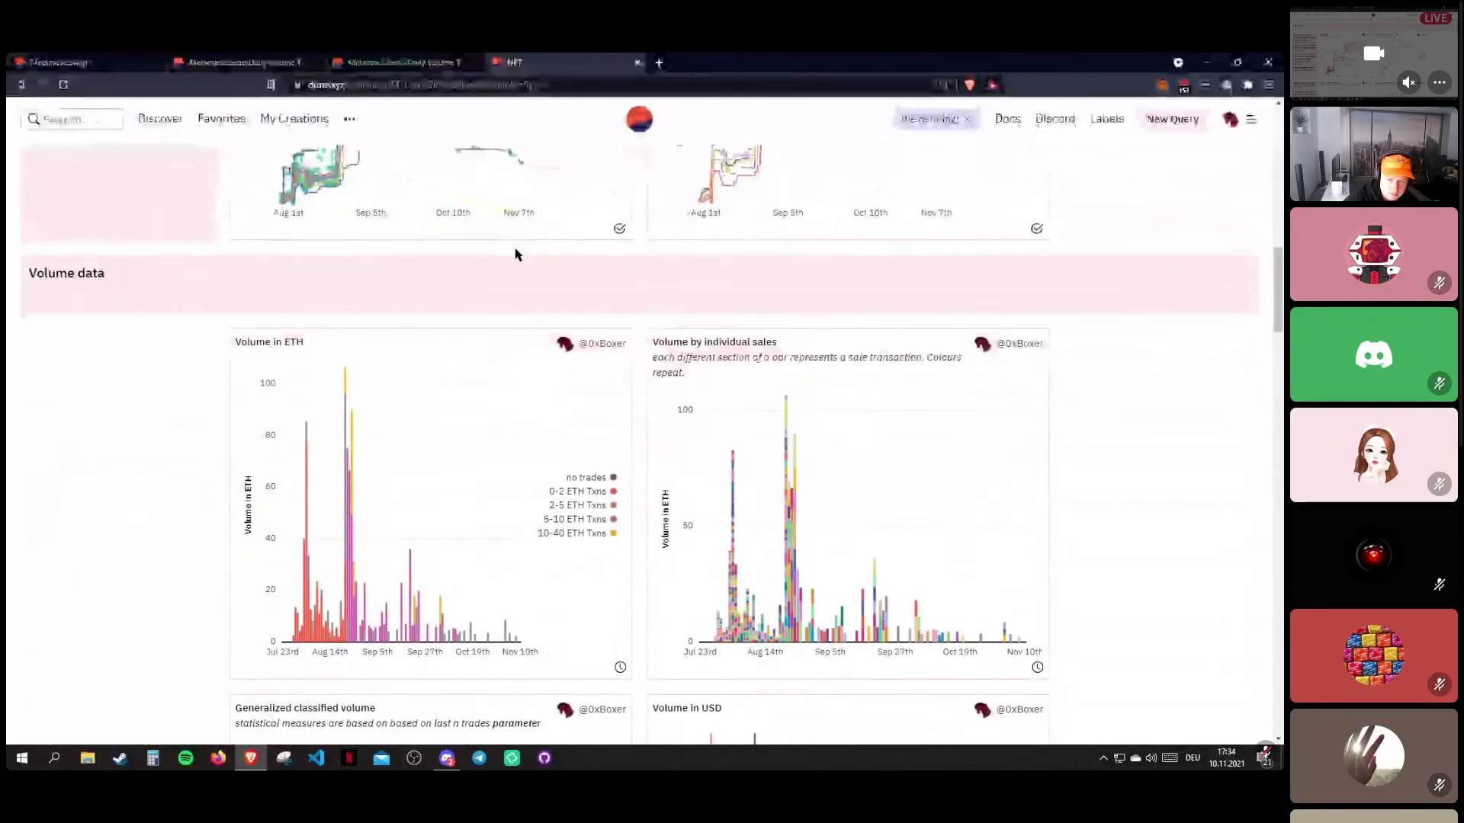
scroll(779, 364, down, 3)
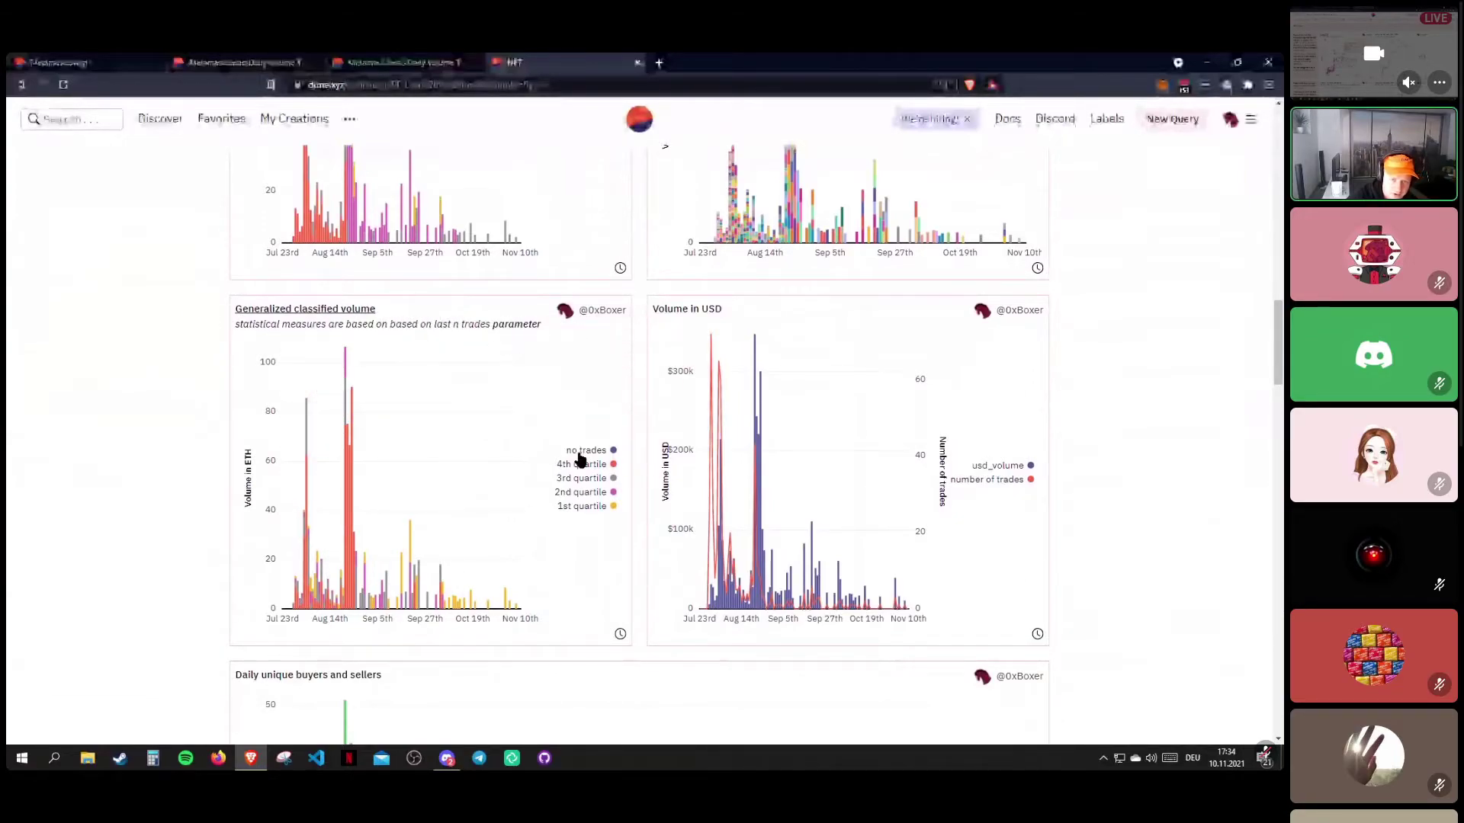
scroll(488, 412, up, 1)
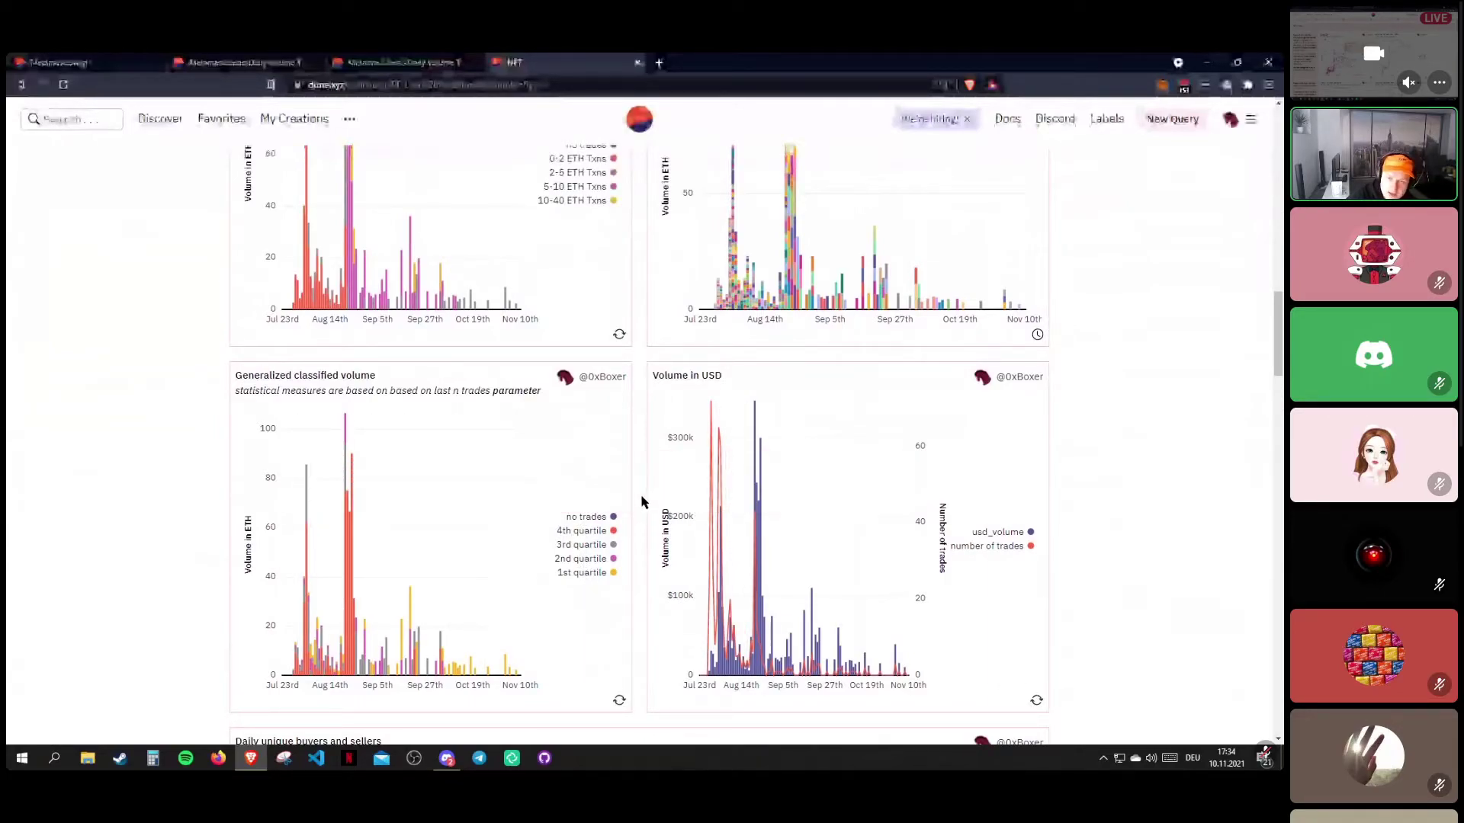
scroll(584, 478, up, 2)
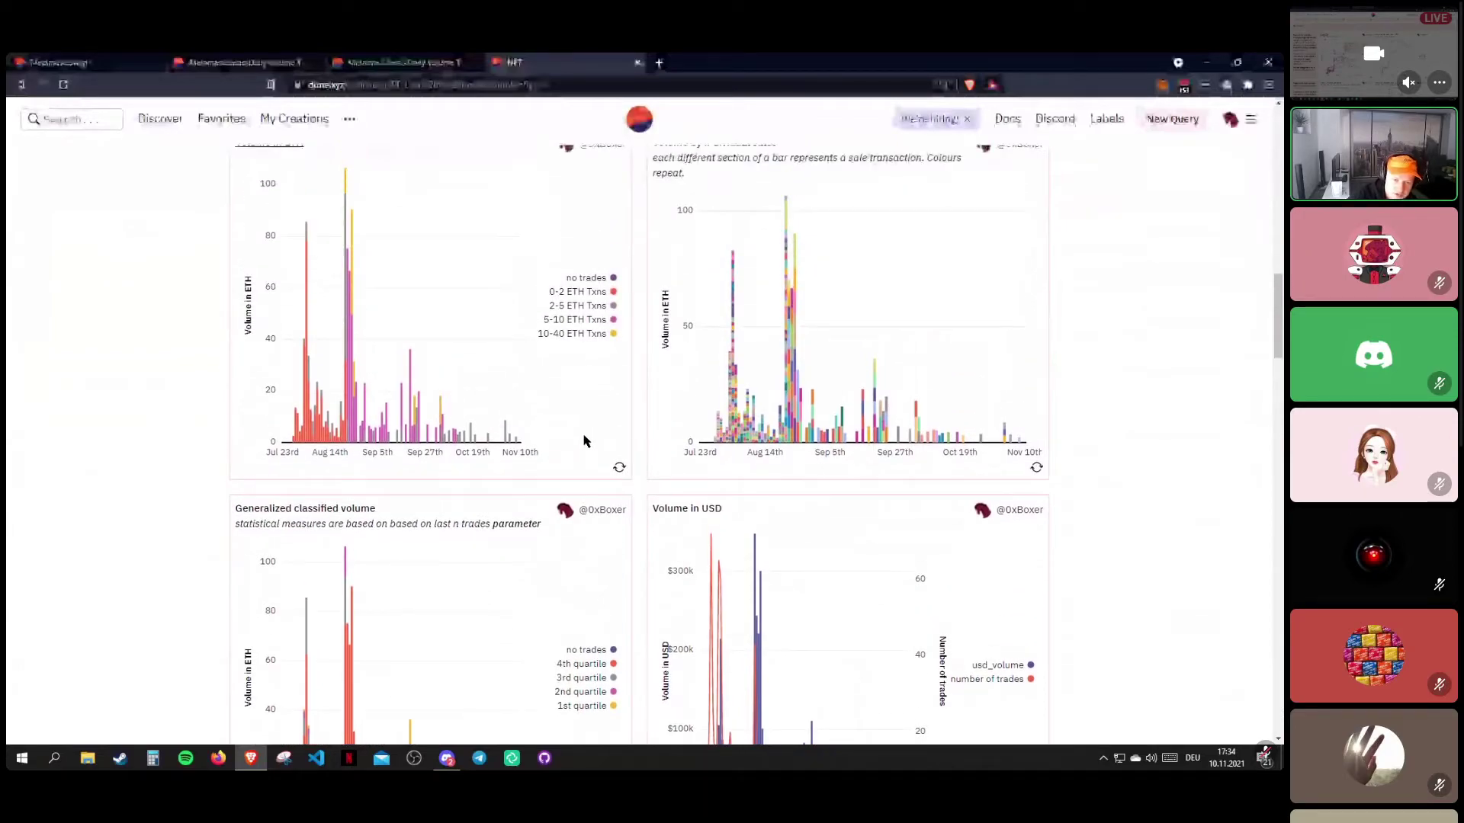
scroll(586, 441, down, 3)
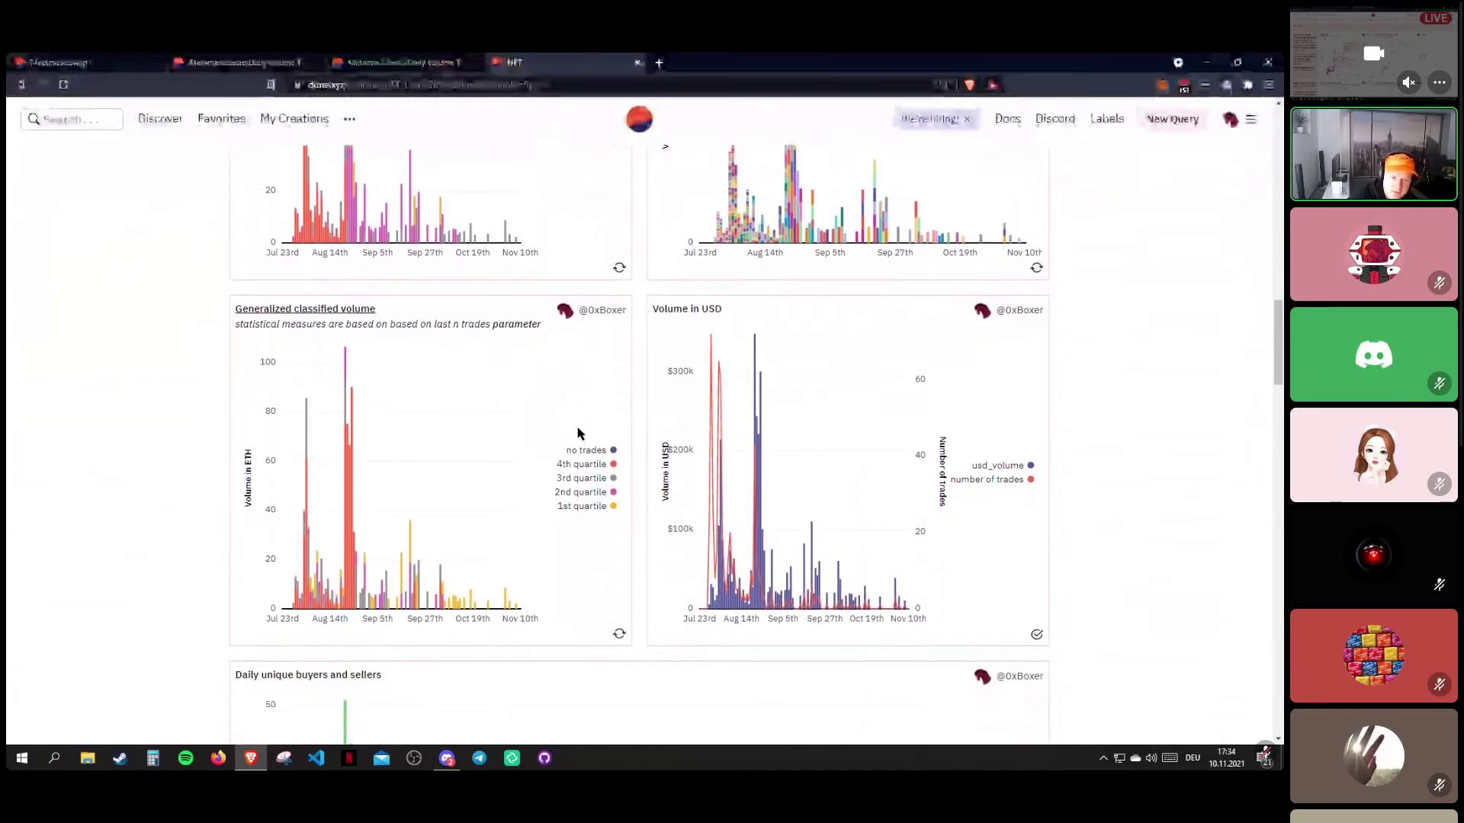
scroll(574, 424, up, 2)
scroll(573, 424, up, 2)
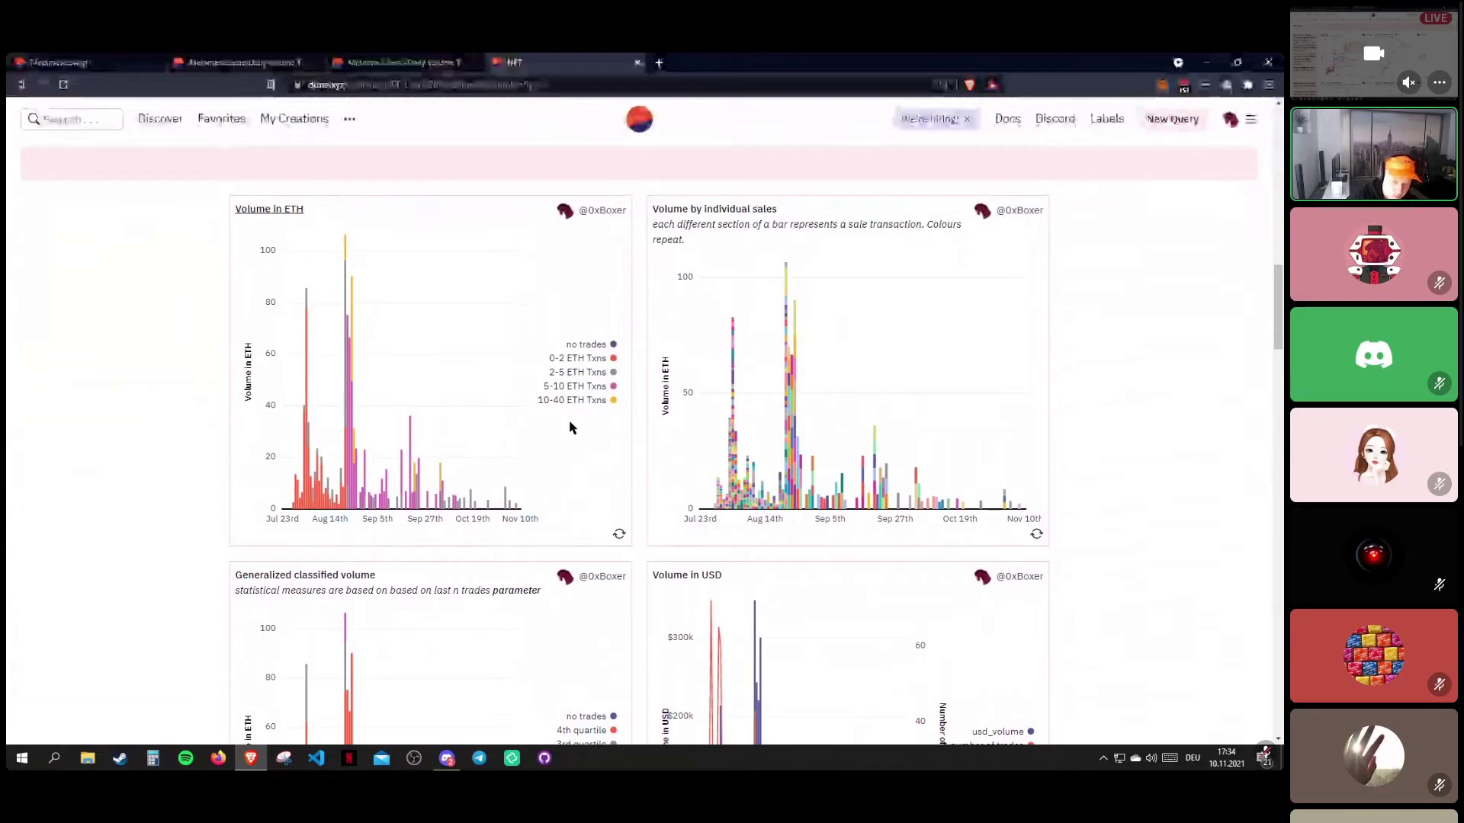
scroll(570, 427, down, 4)
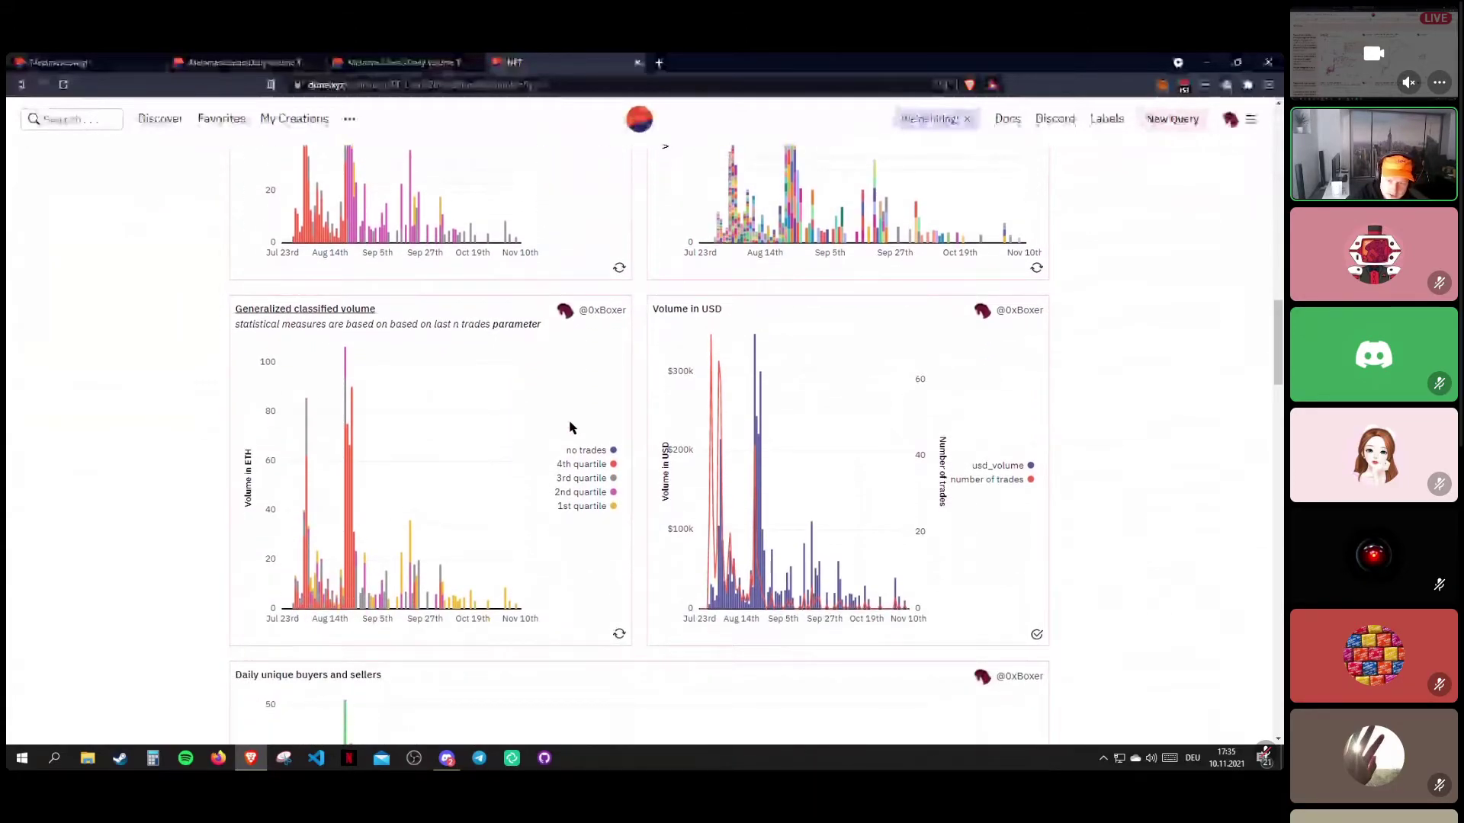
scroll(549, 419, up, 5)
scroll(500, 415, down, 2)
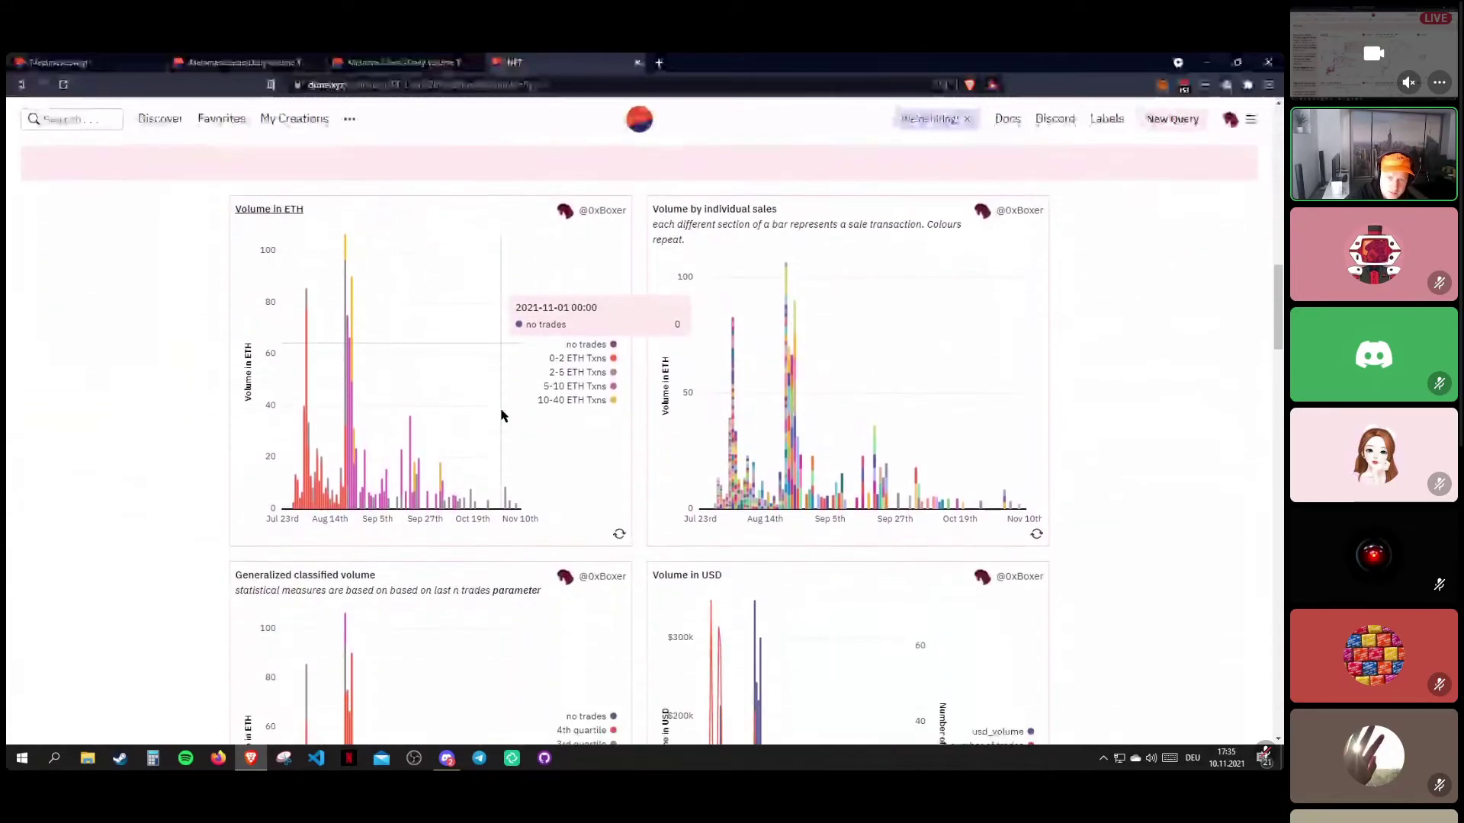
scroll(153, 256, up, 2)
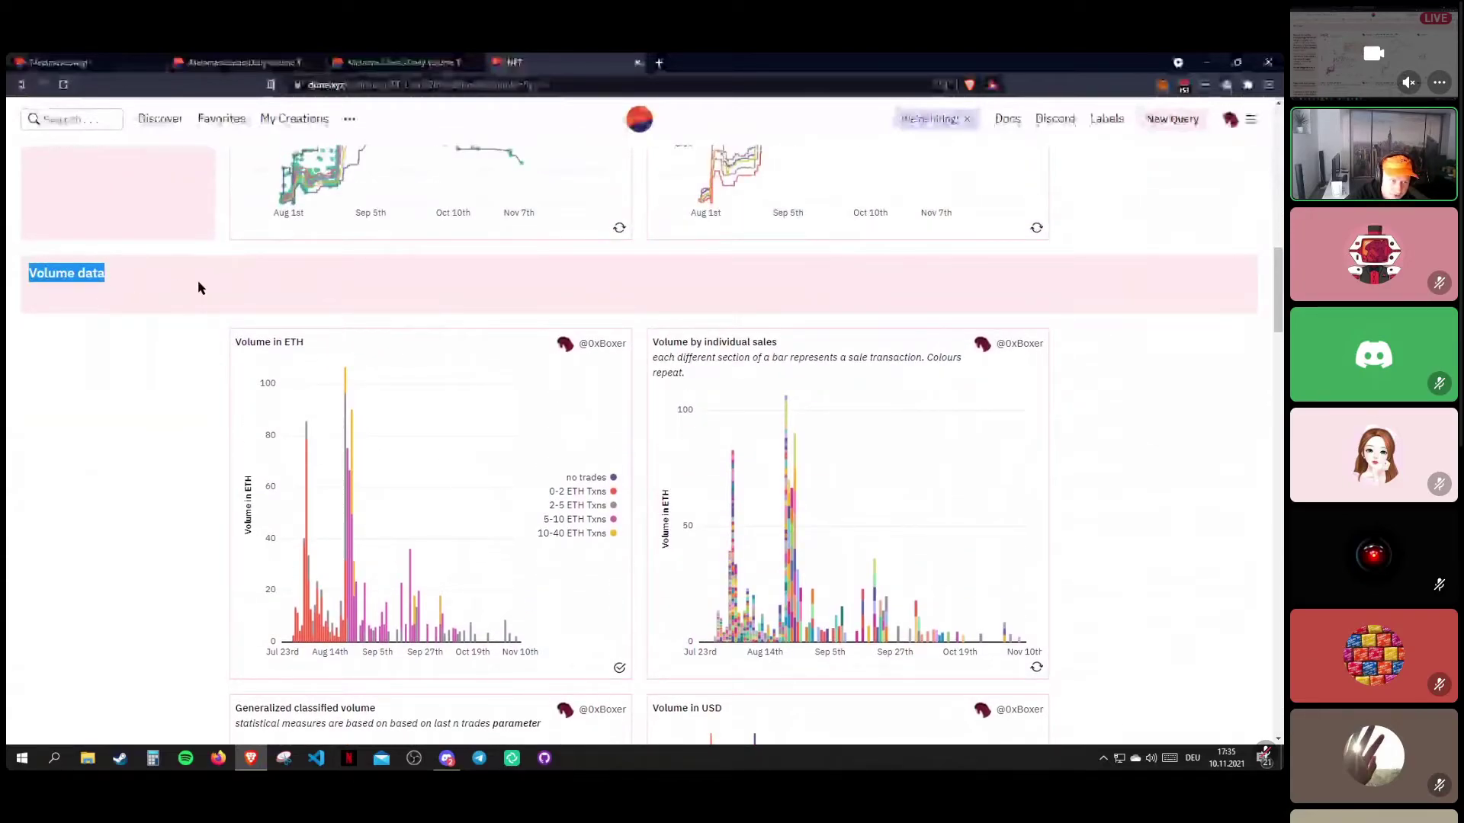
scroll(196, 310, up, 10)
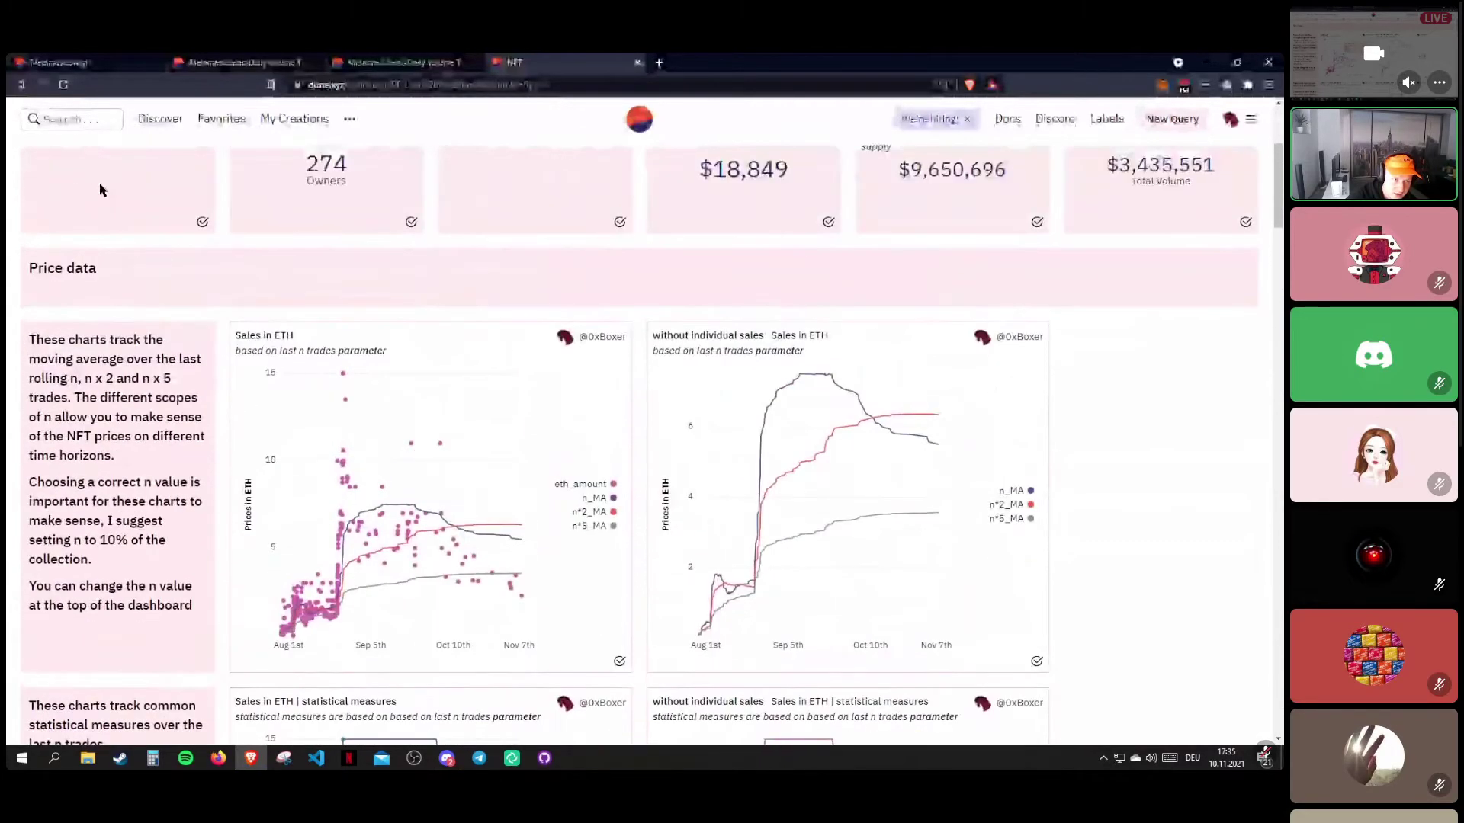
scroll(100, 293, down, 3)
scroll(106, 327, down, 10)
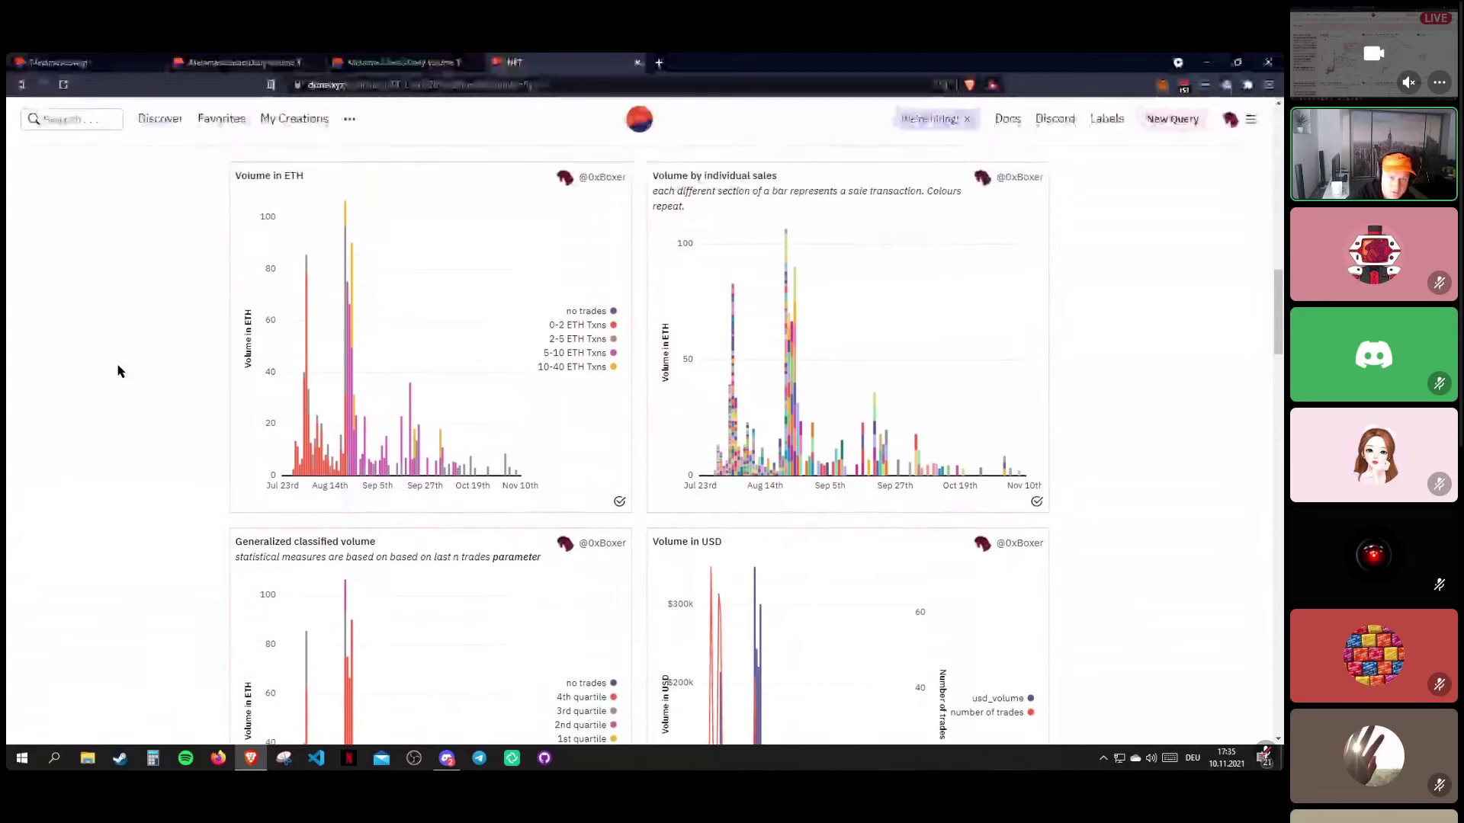
scroll(229, 343, up, 1)
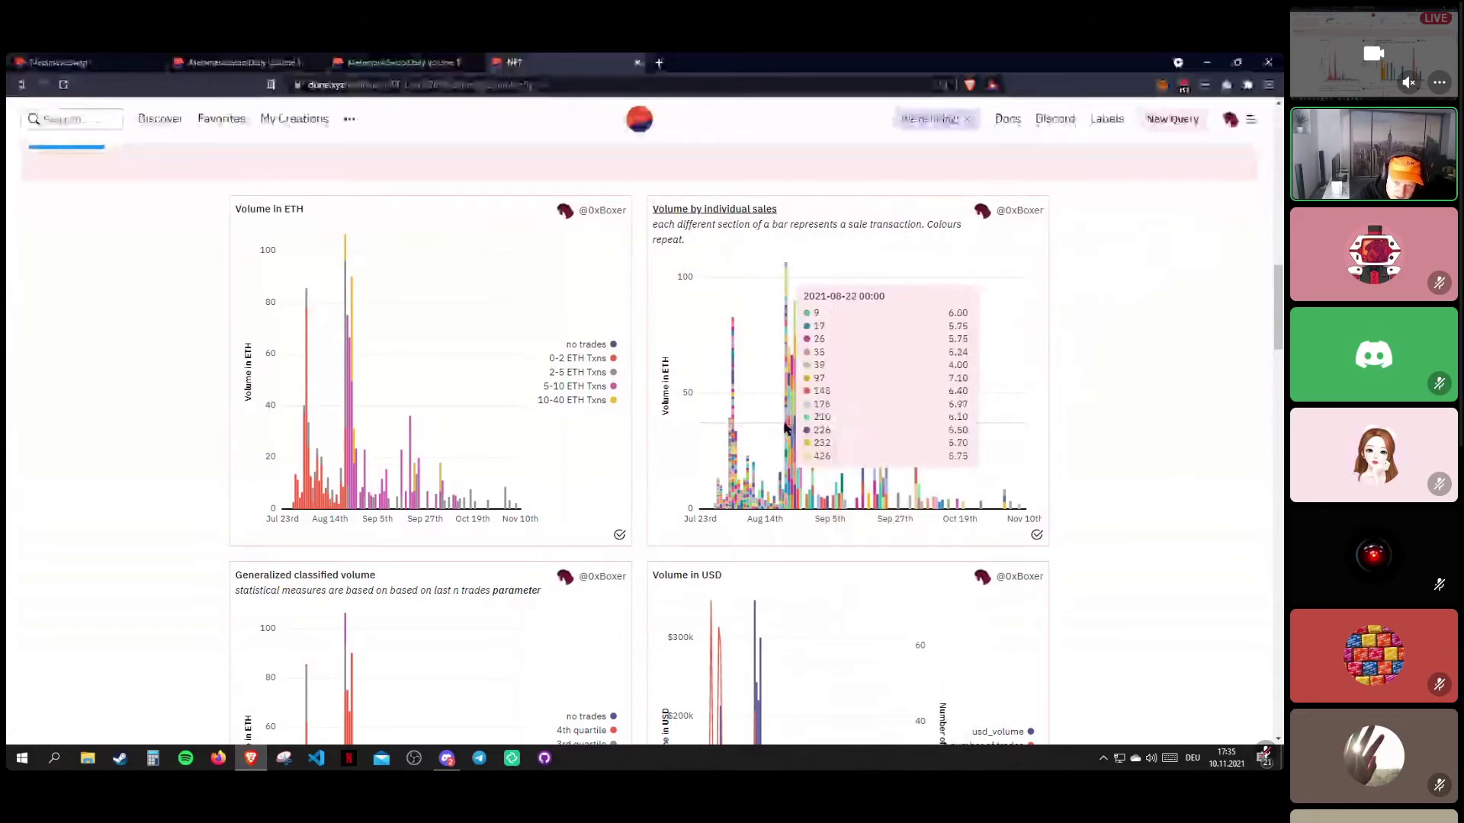
scroll(948, 418, down, 4)
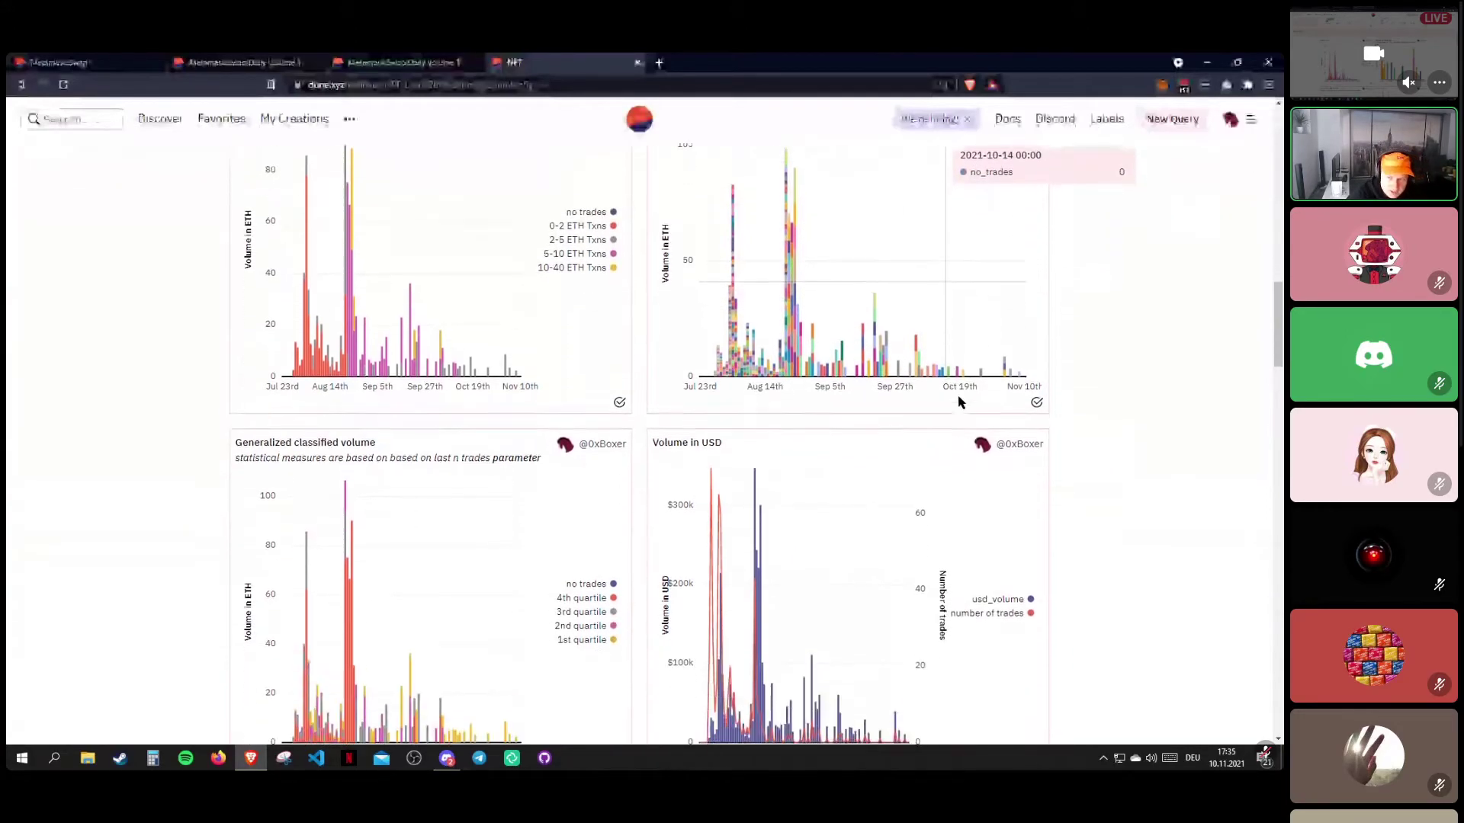
scroll(962, 397, down, 1)
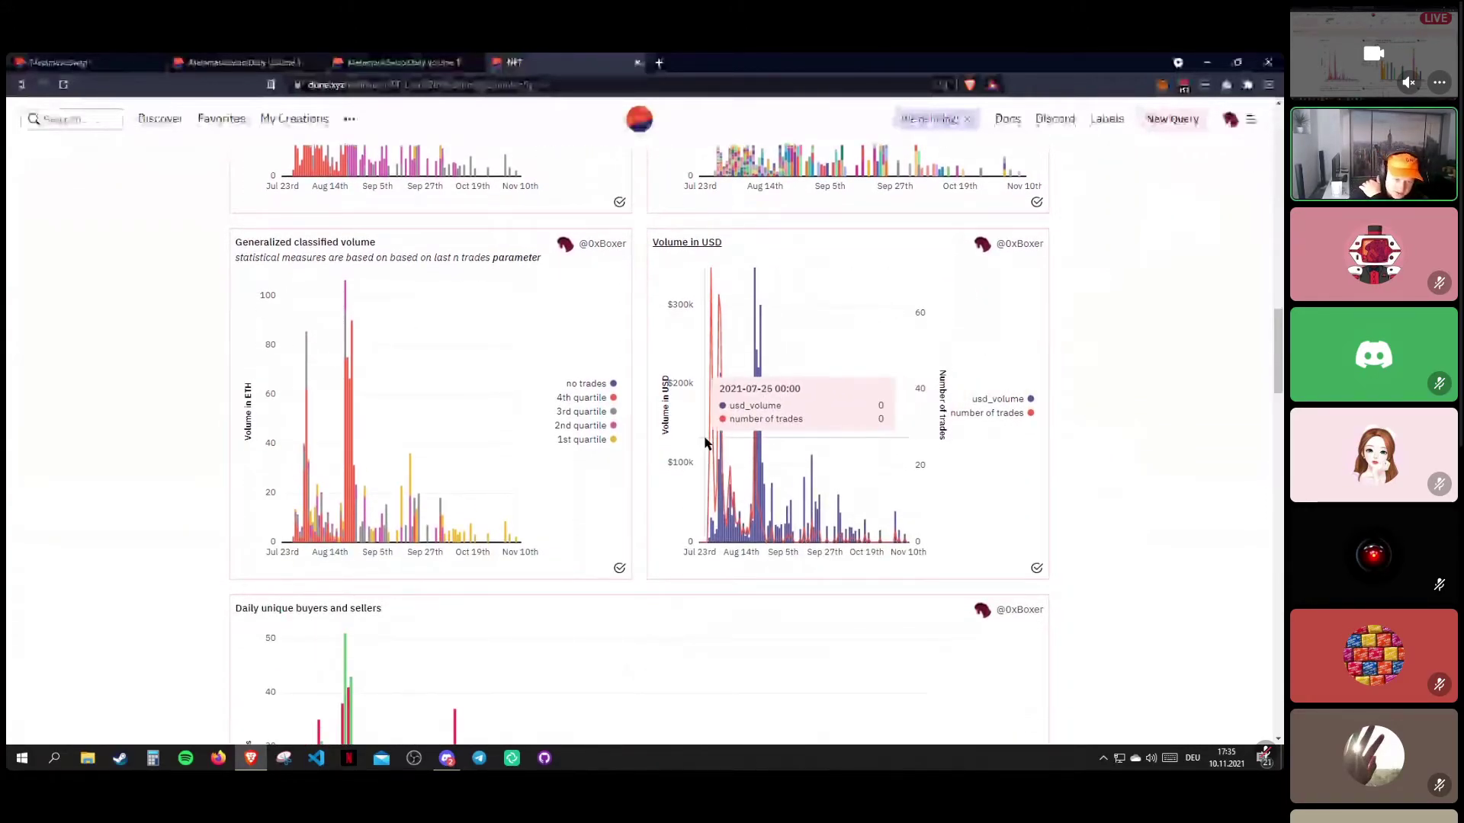
scroll(161, 390, down, 1)
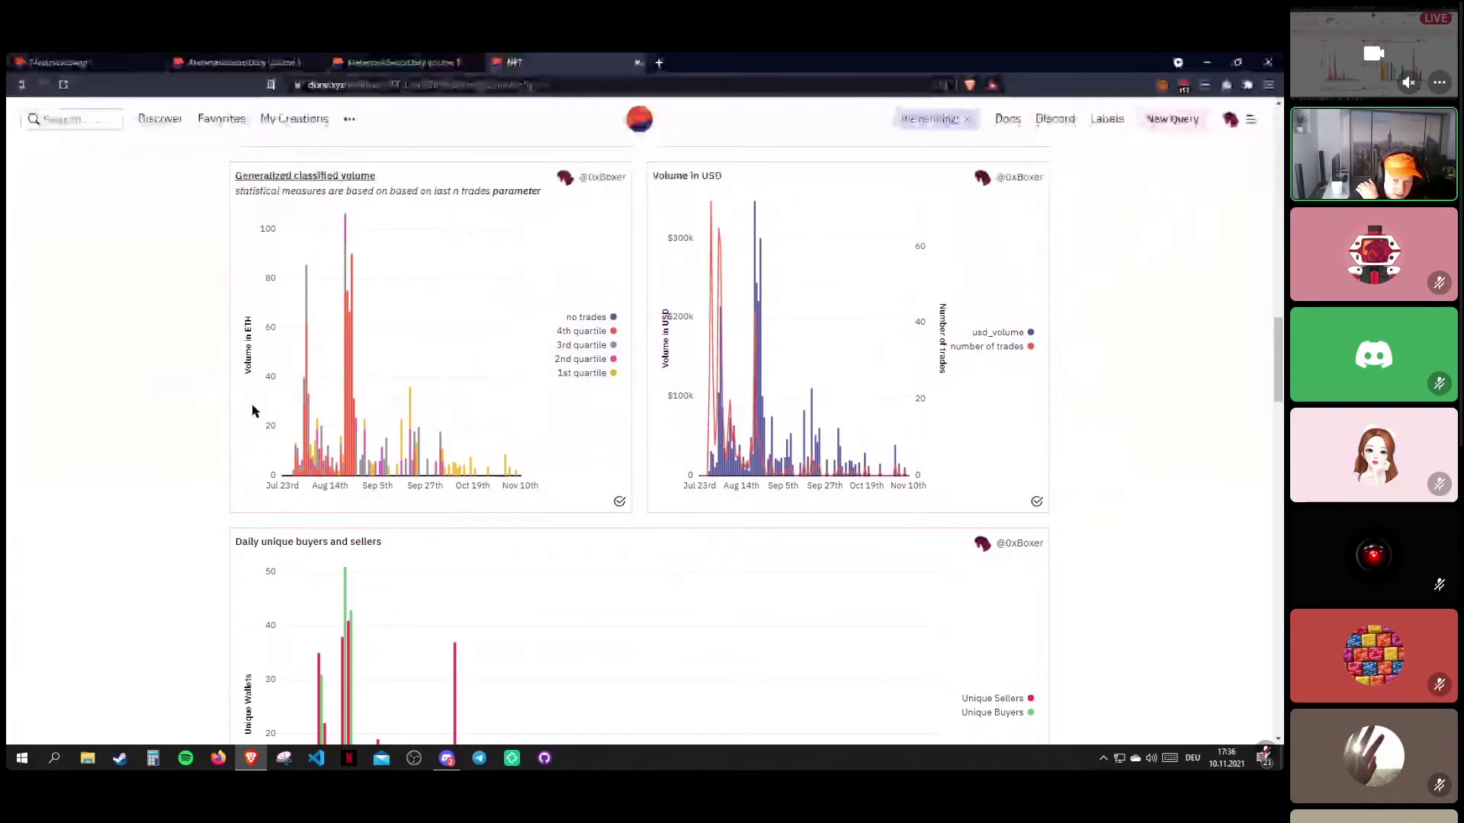
scroll(392, 425, up, 4)
scroll(424, 421, up, 2)
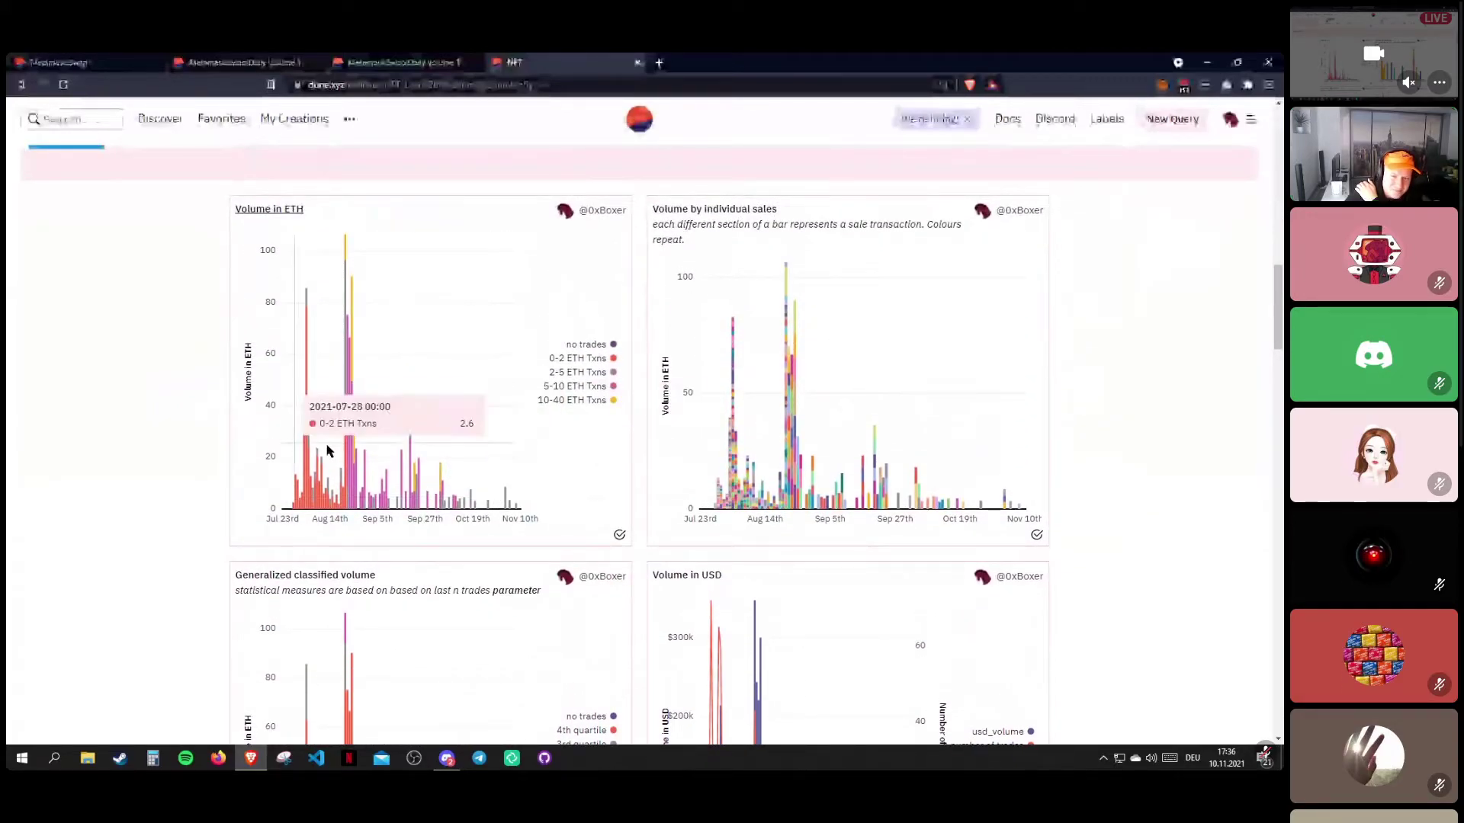
drag(668, 421, 665, 350)
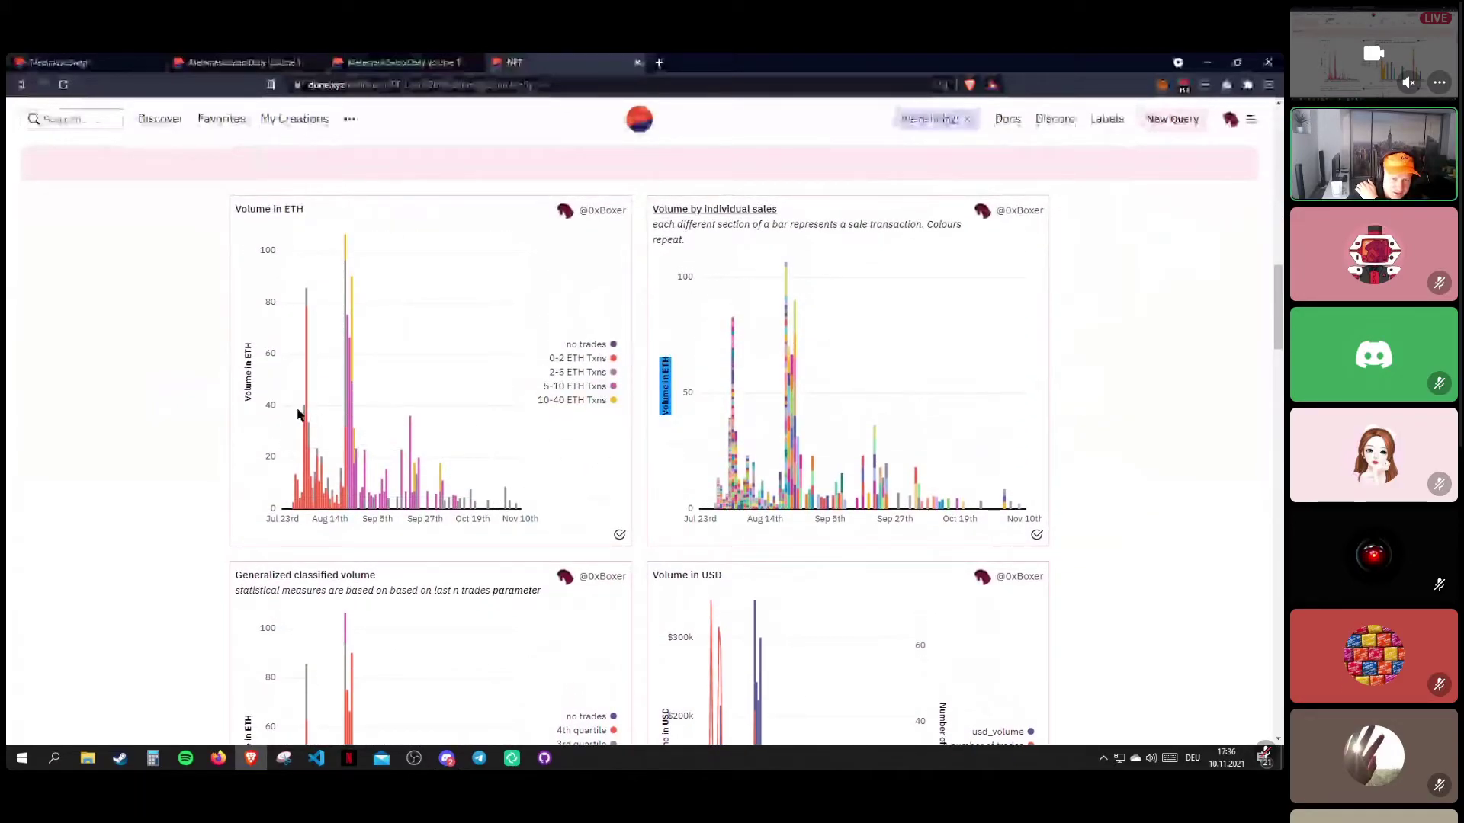
scroll(239, 444, down, 1)
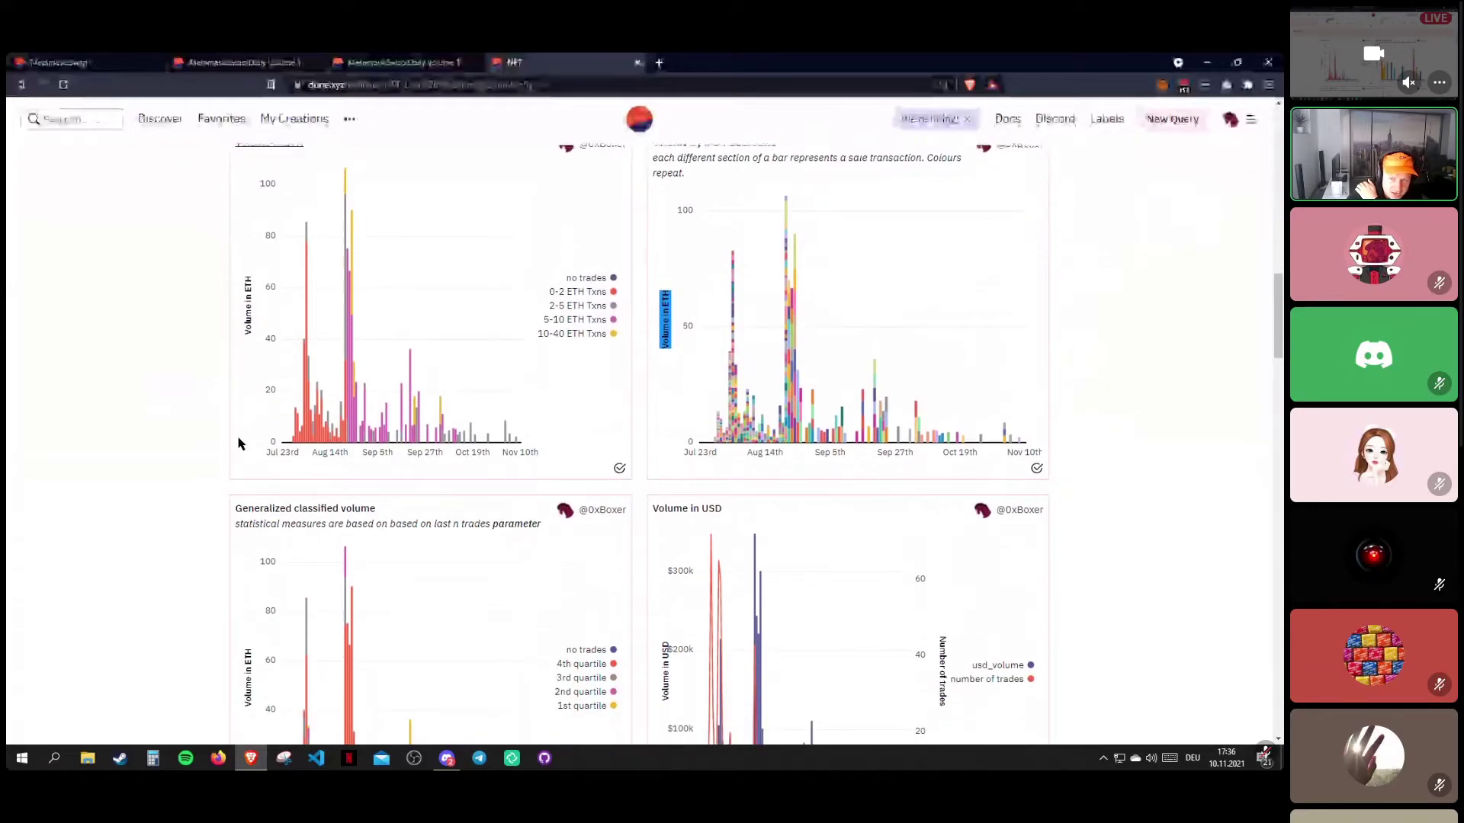
scroll(142, 447, down, 3)
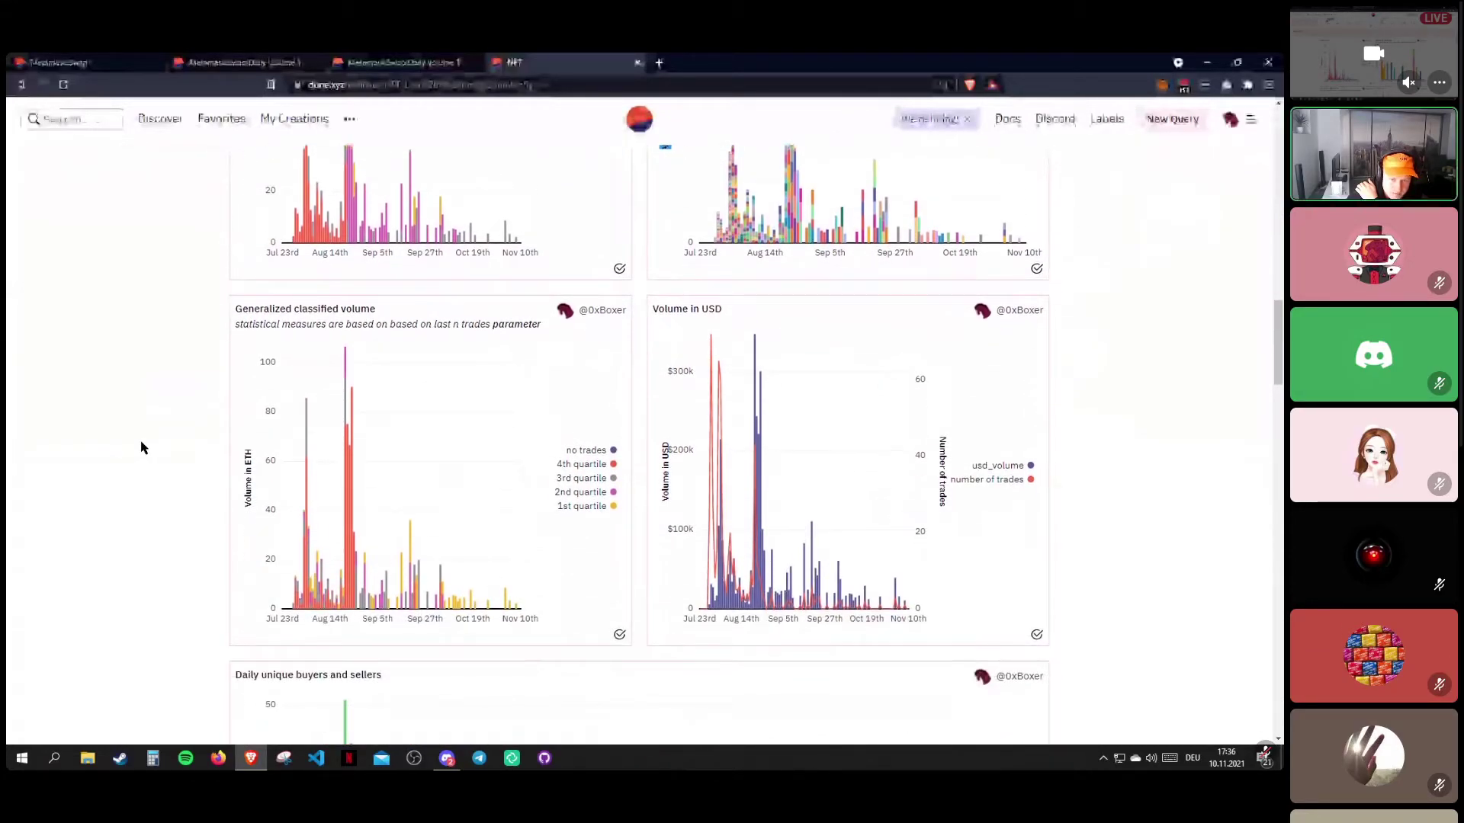
drag(431, 313, 528, 328)
Open the Generalized classified volume query in a new tab and highlight its description.
click(387, 315)
middle_click(291, 311)
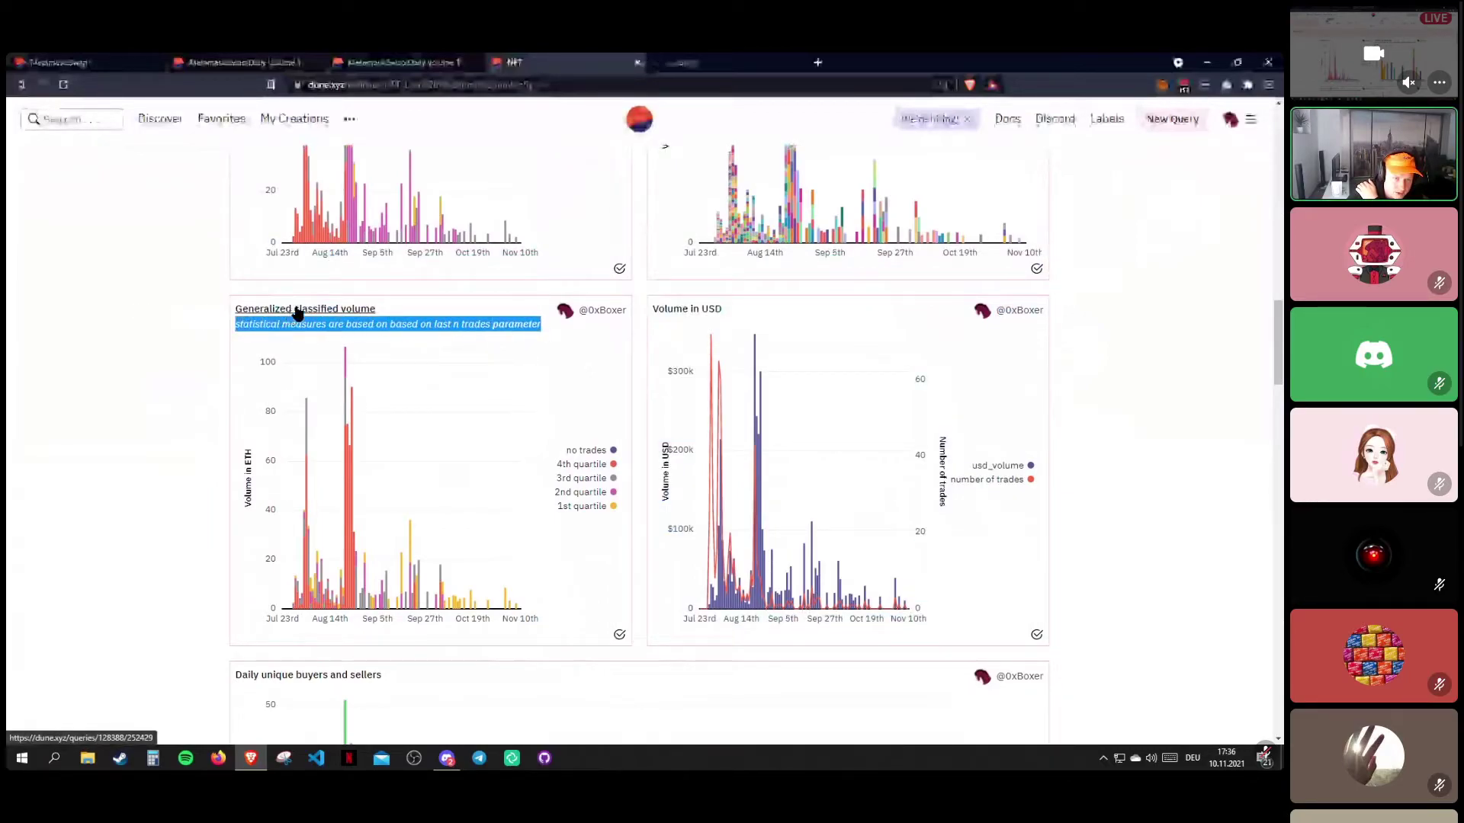
click(235, 326)
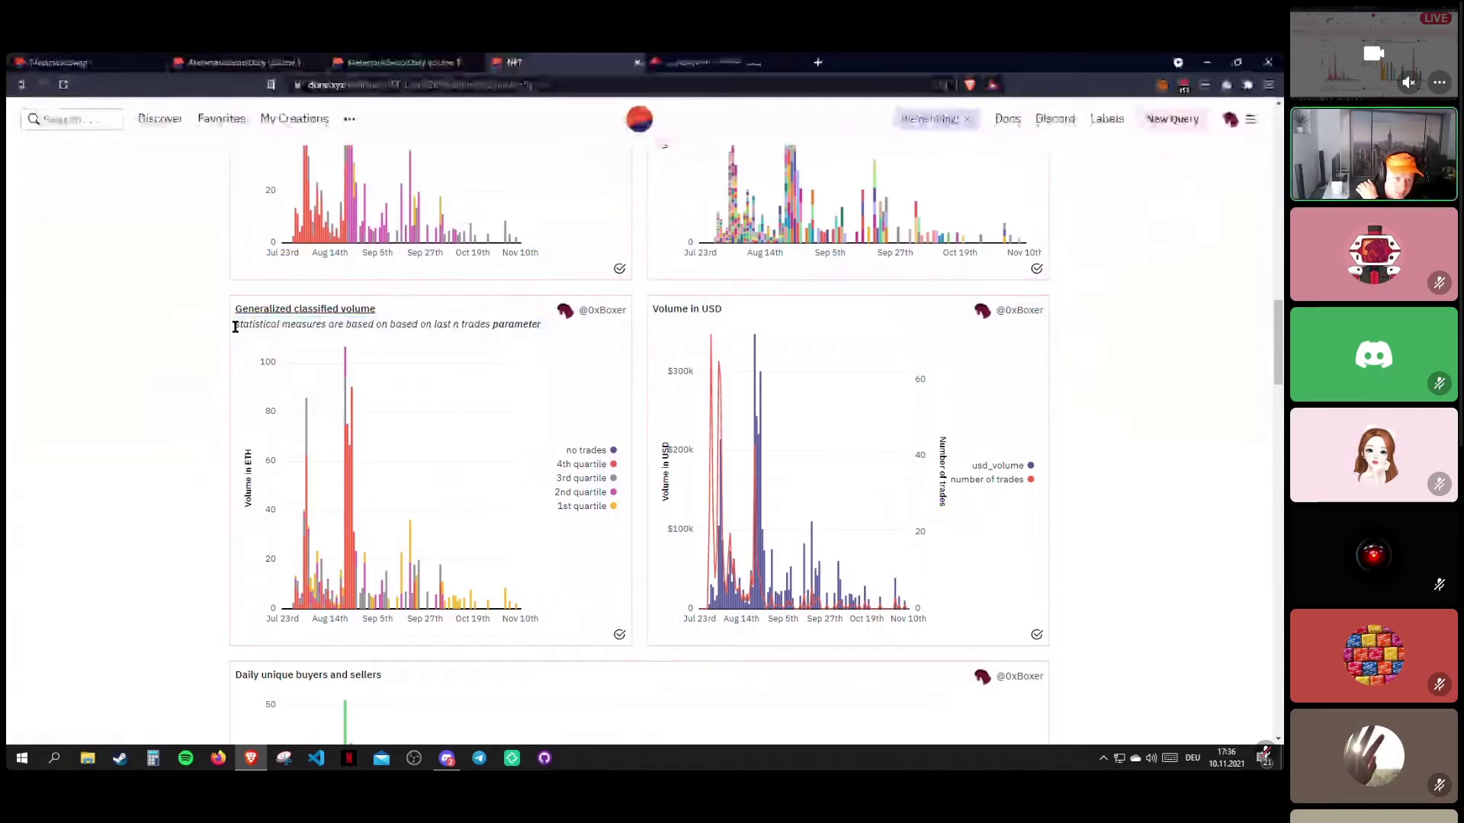
drag(236, 326, 543, 326)
On the query page, inspect the Title and Description fields, then return to the dashboard.
key(ctrl+Tab)
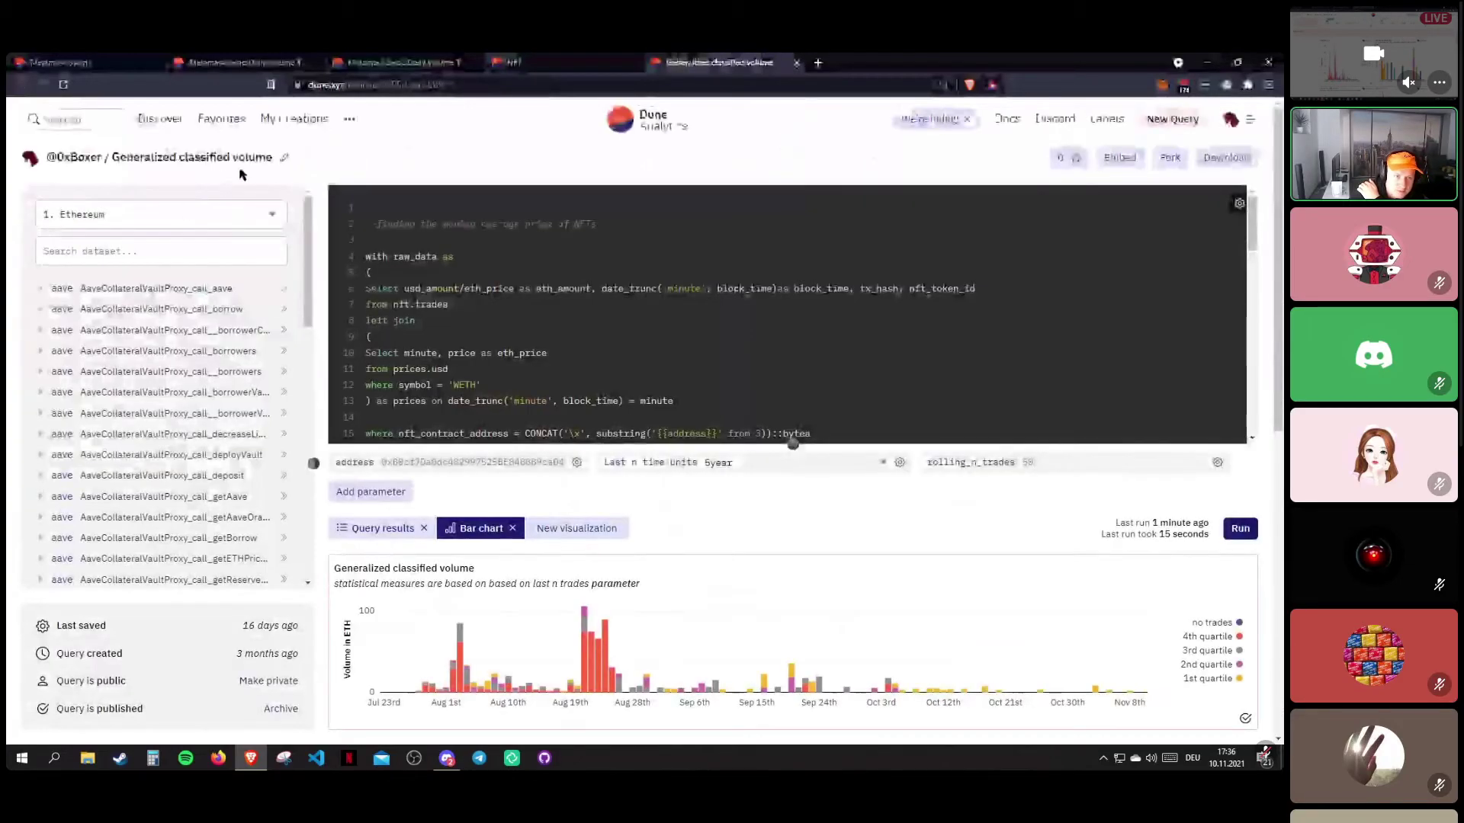
click(191, 157)
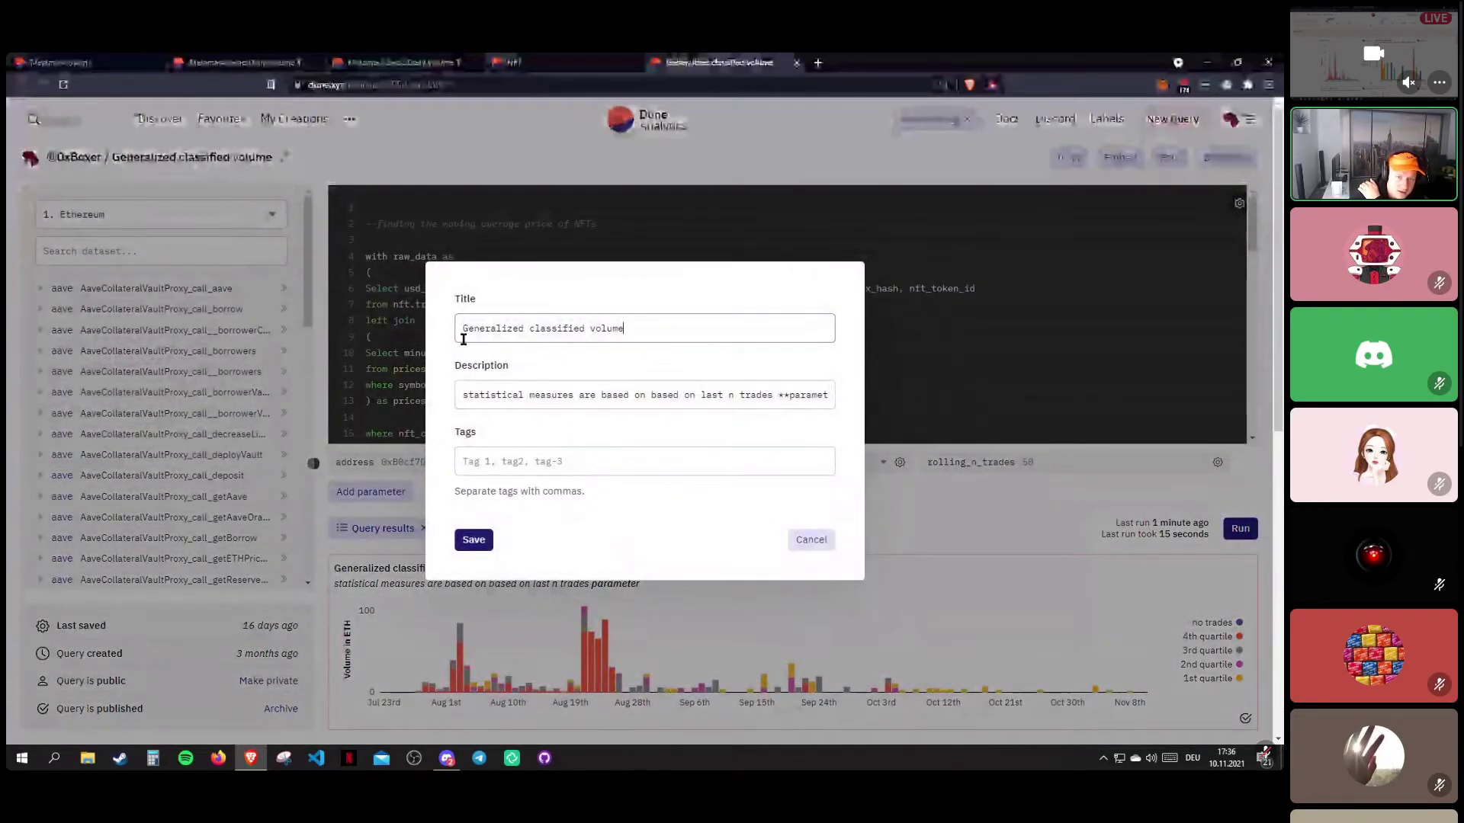
key(Escape)
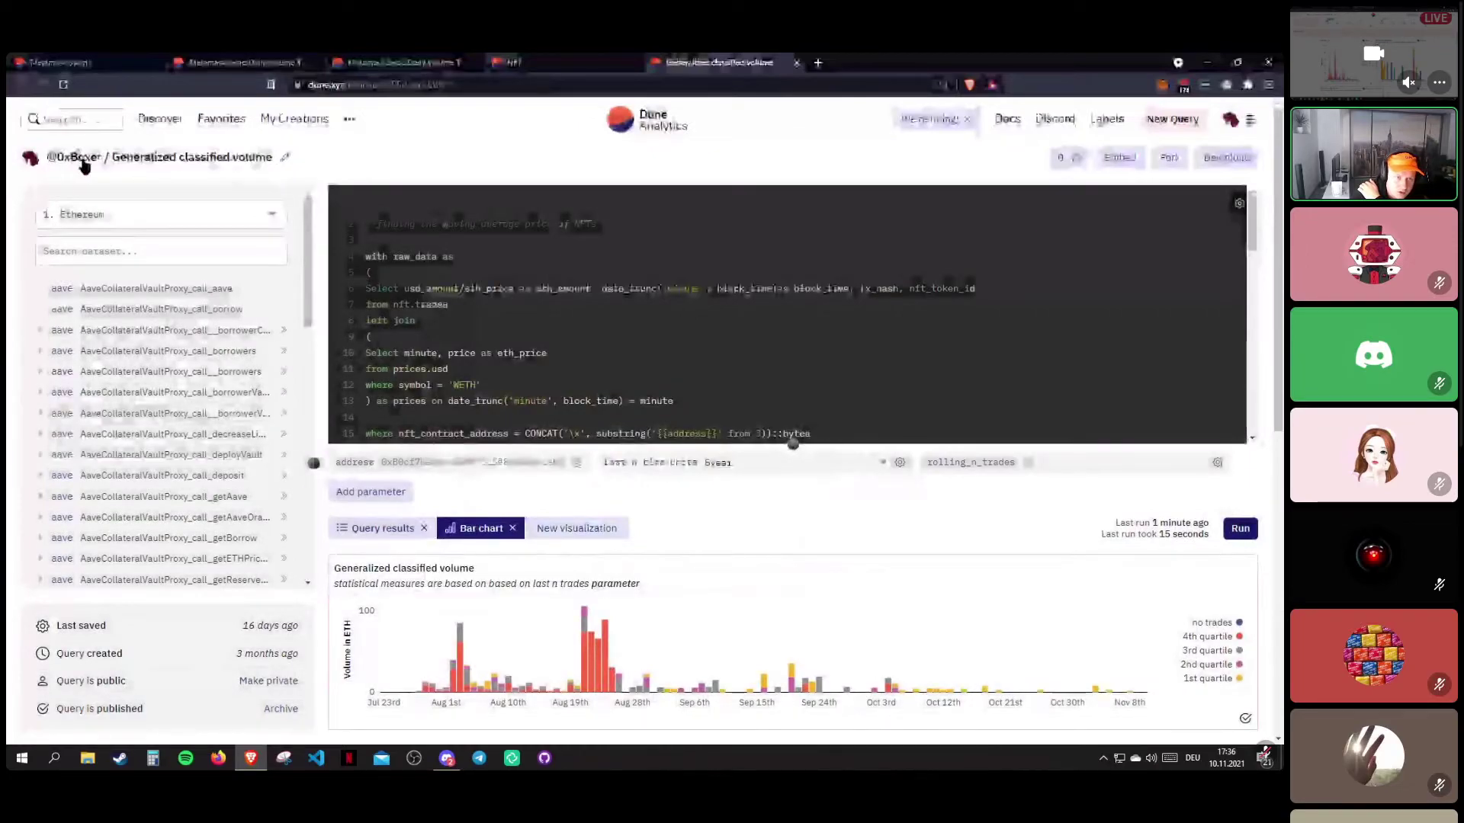
click(284, 159)
click(486, 328)
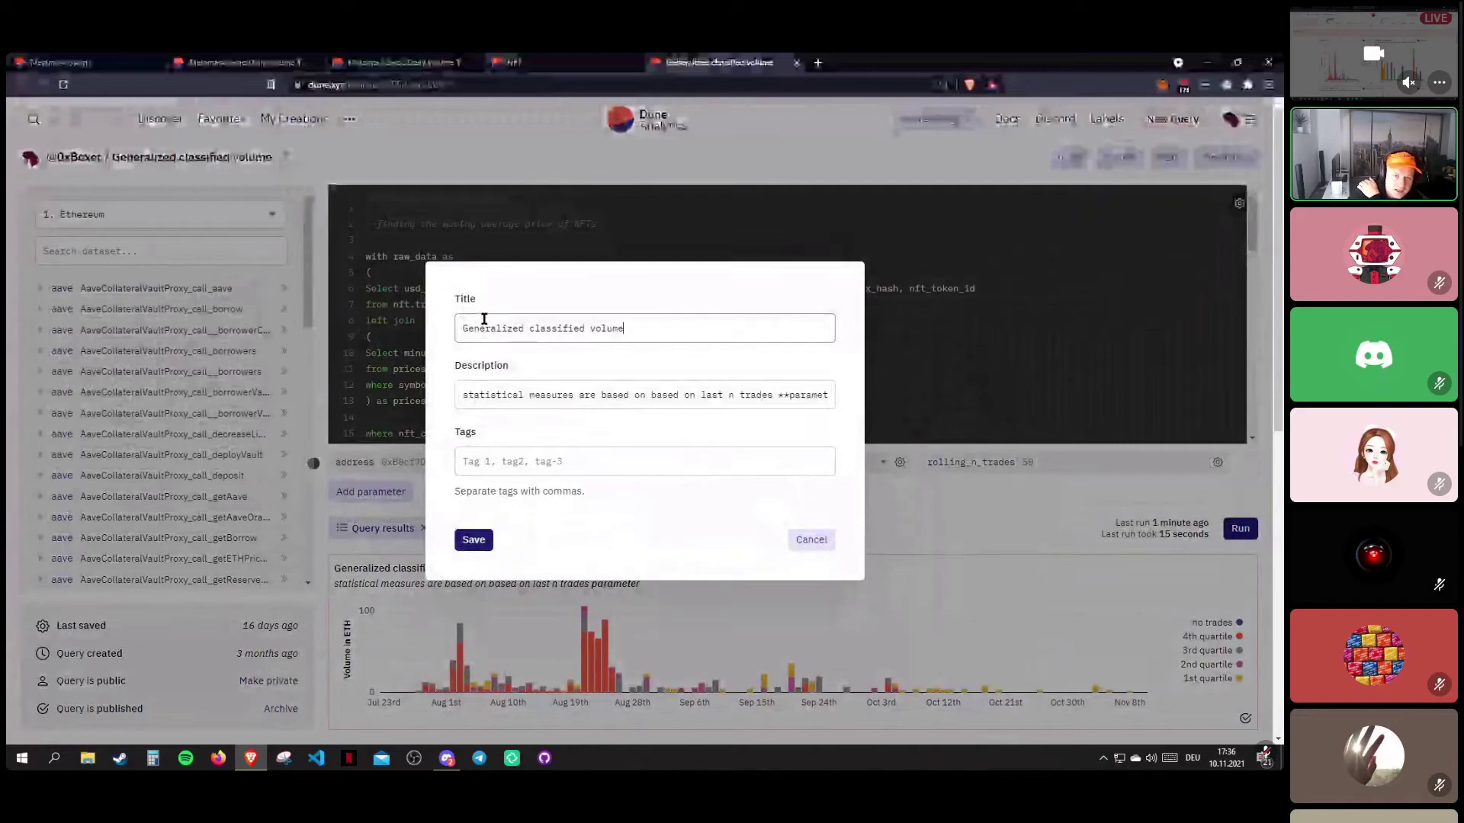
double_click(467, 363)
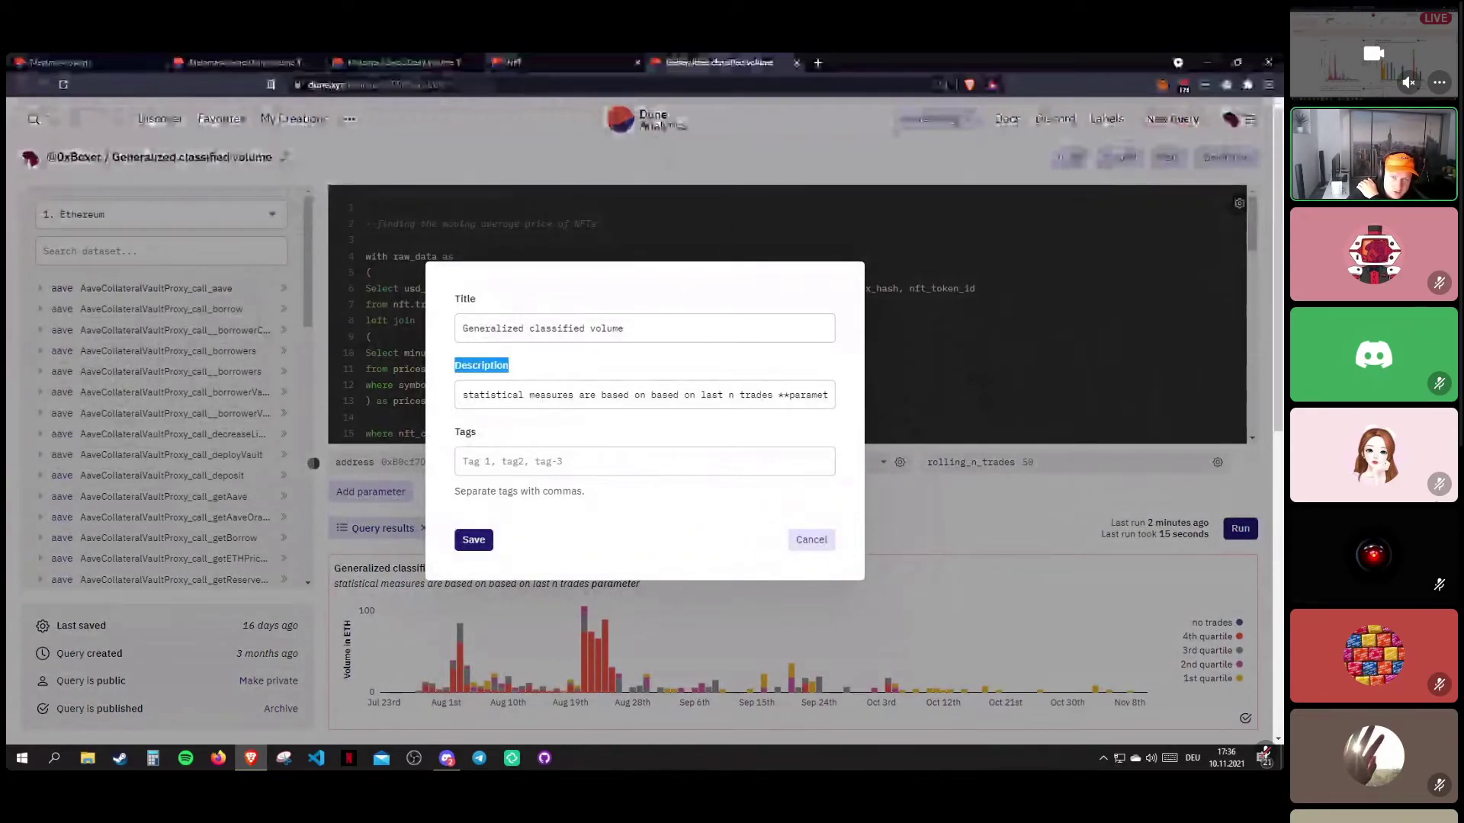
click(565, 62)
Select portions of the Generalized classified volume chart's description line on the dashboard.
click(220, 328)
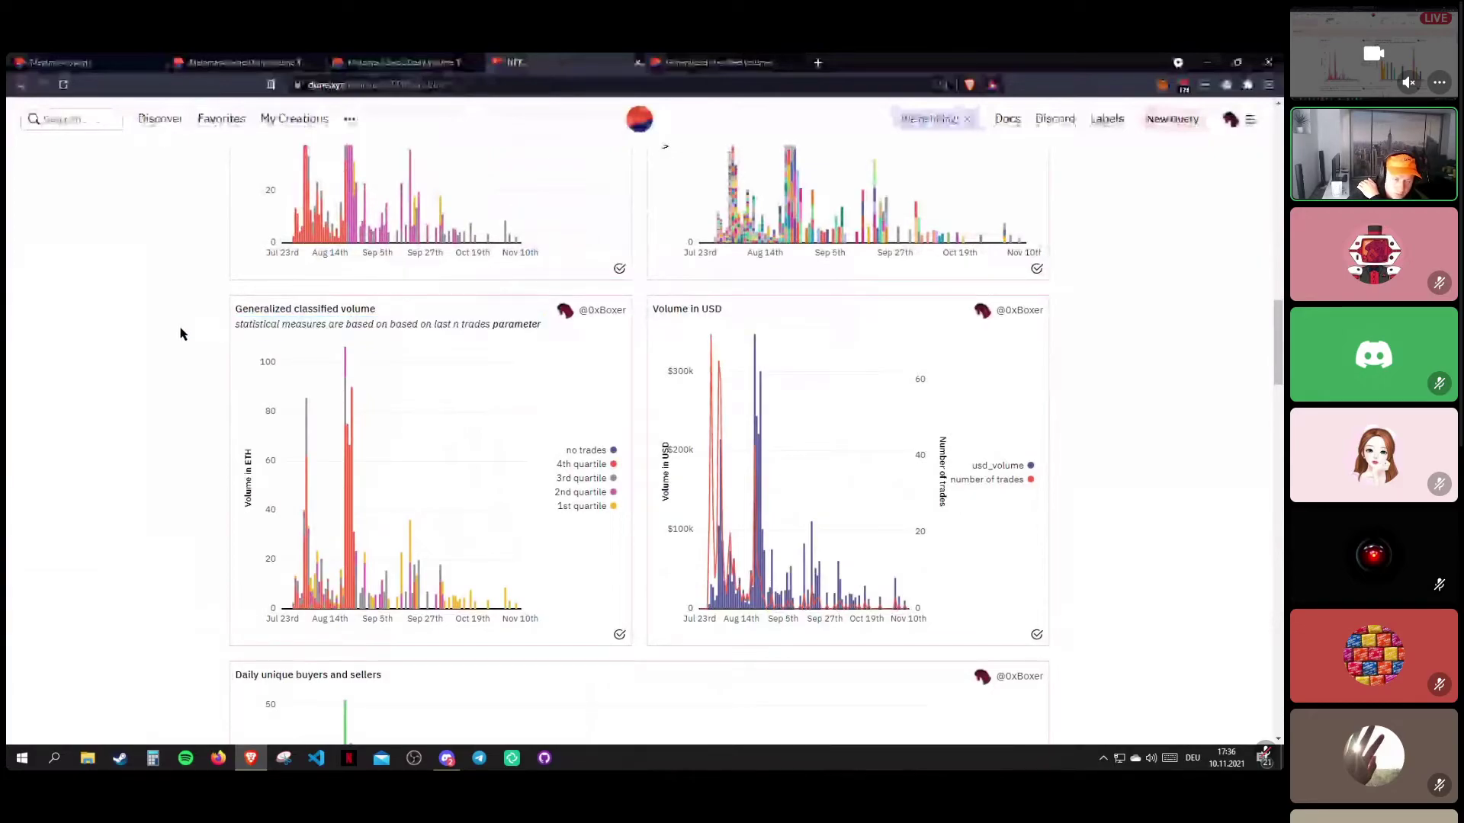
drag(237, 324, 507, 327)
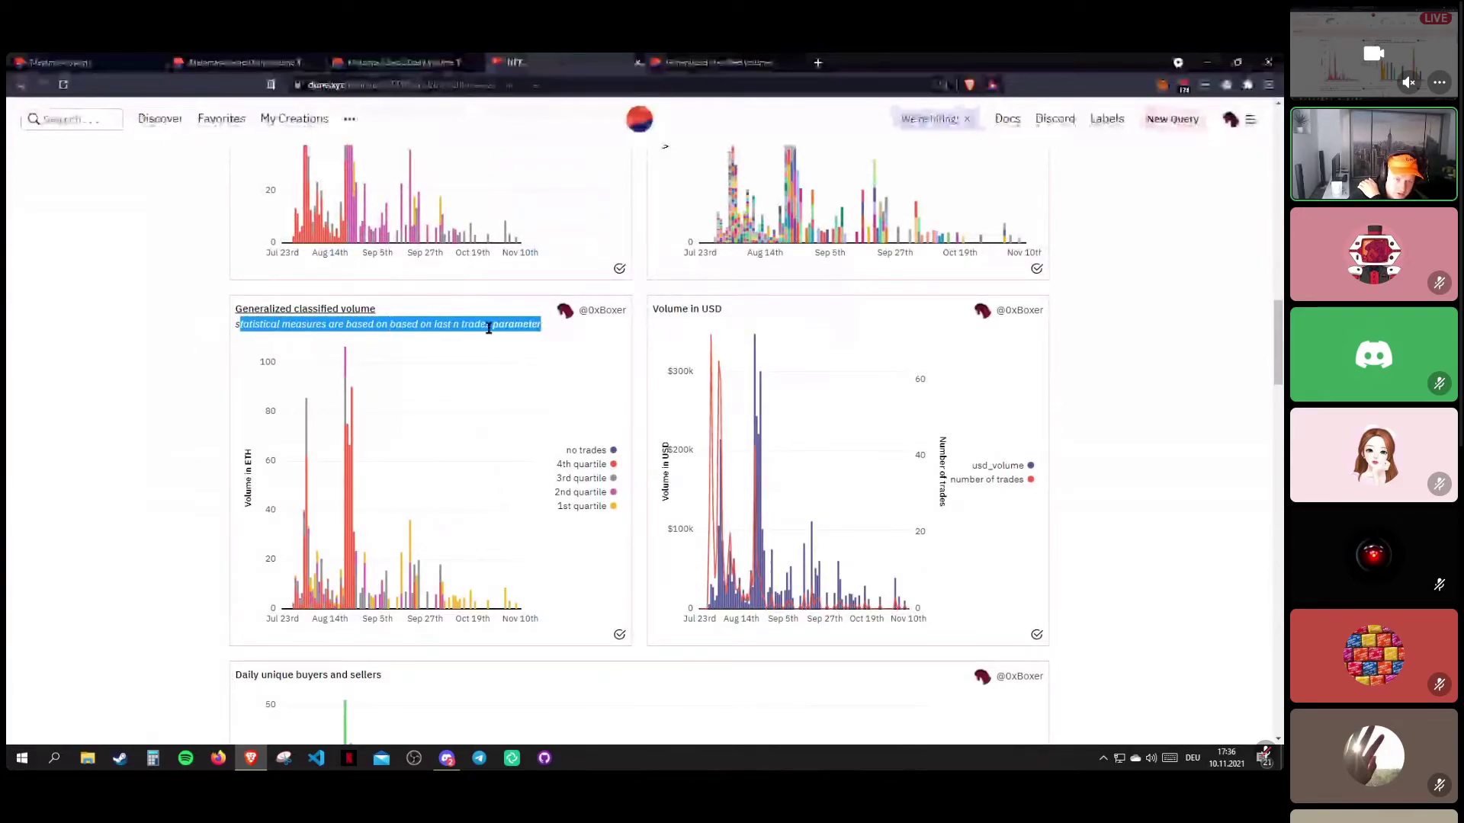
click(150, 369)
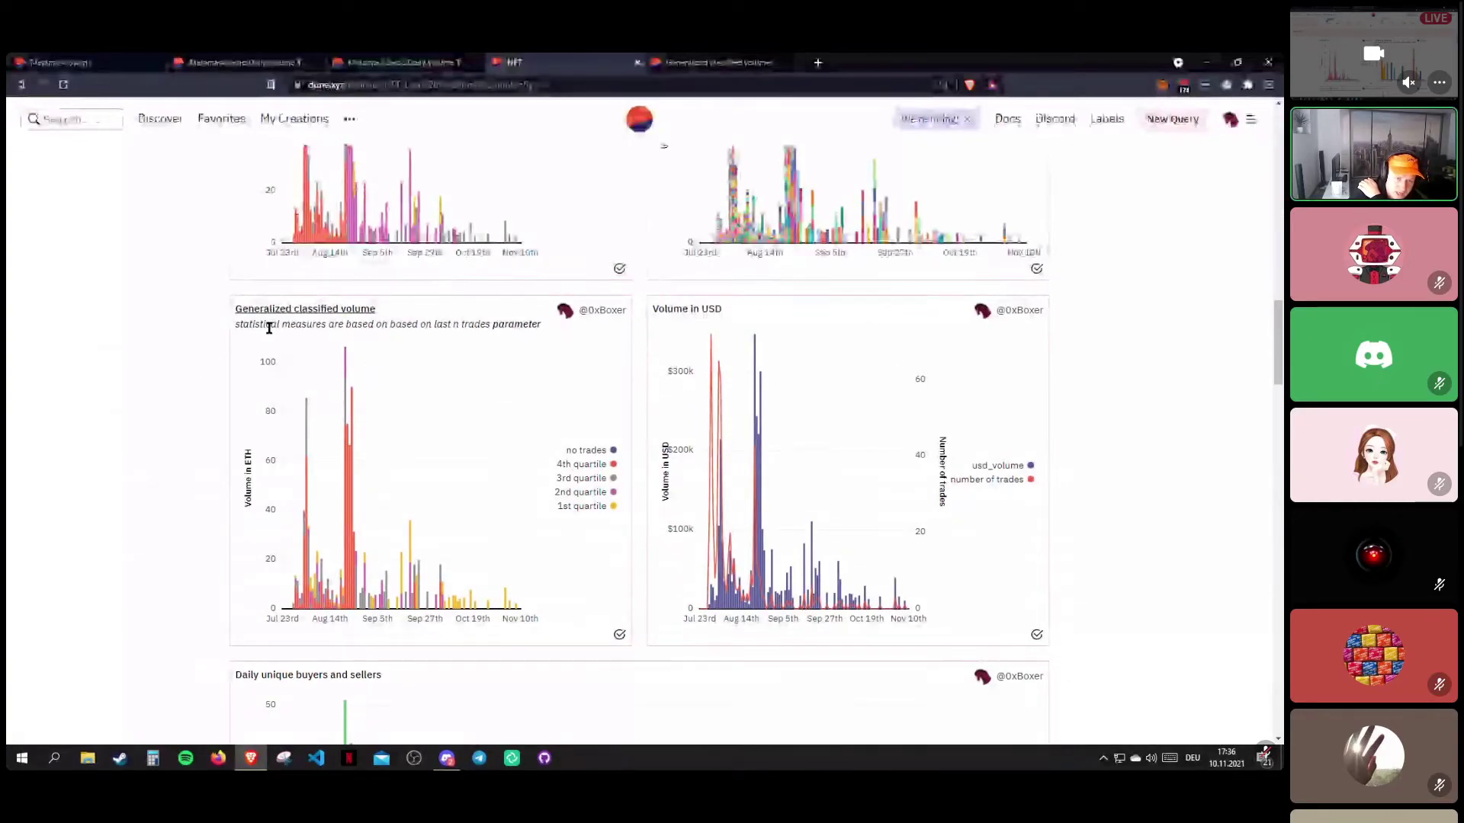
drag(237, 325, 532, 326)
click(349, 327)
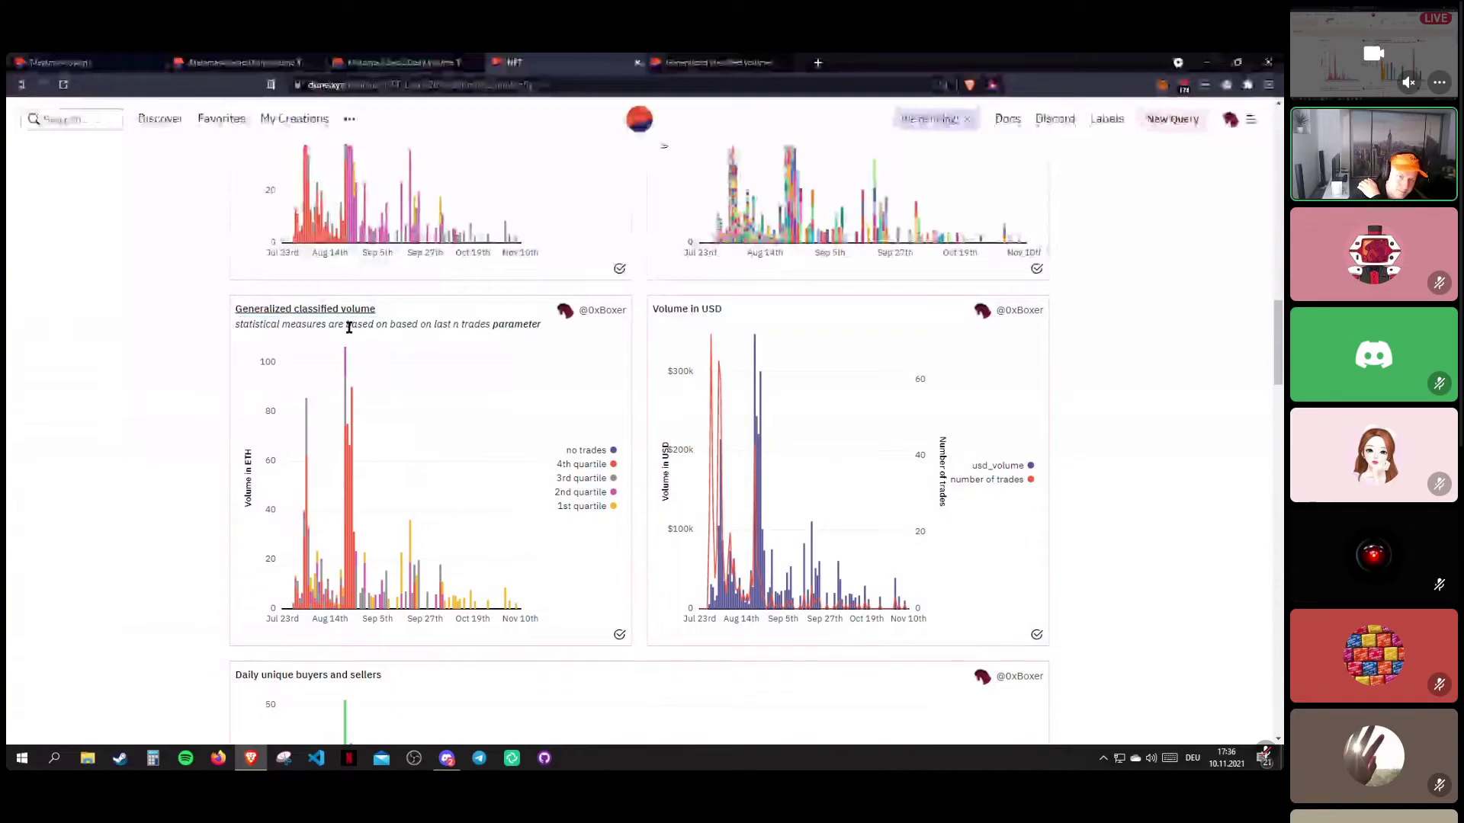
drag(318, 323, 378, 325)
click(279, 324)
drag(260, 326, 526, 327)
click(299, 323)
drag(247, 327, 483, 327)
click(490, 323)
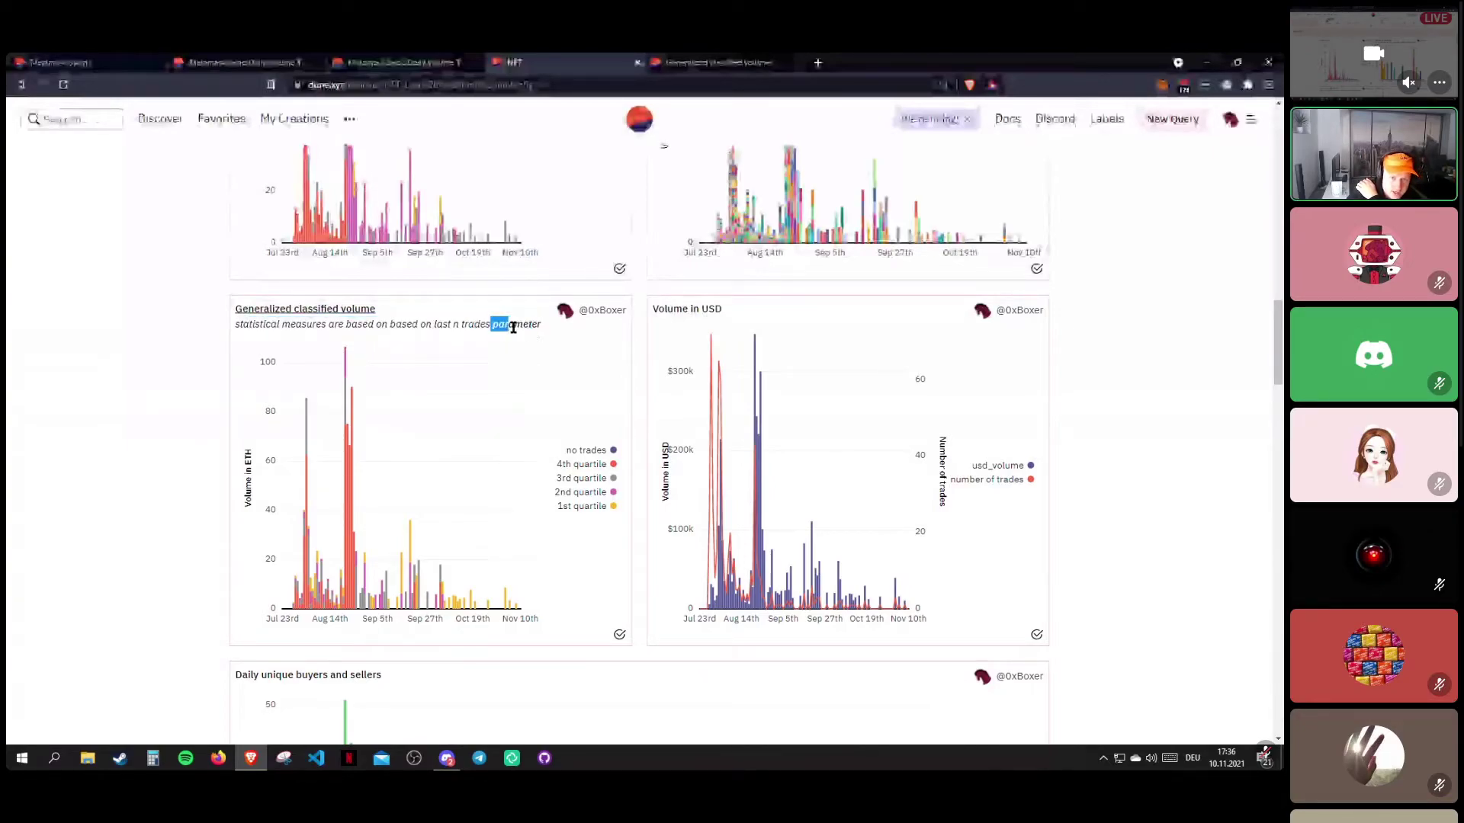
drag(321, 324, 513, 419)
Go back to the query tab showing the title and description editor.
scroll(512, 419, up, 1)
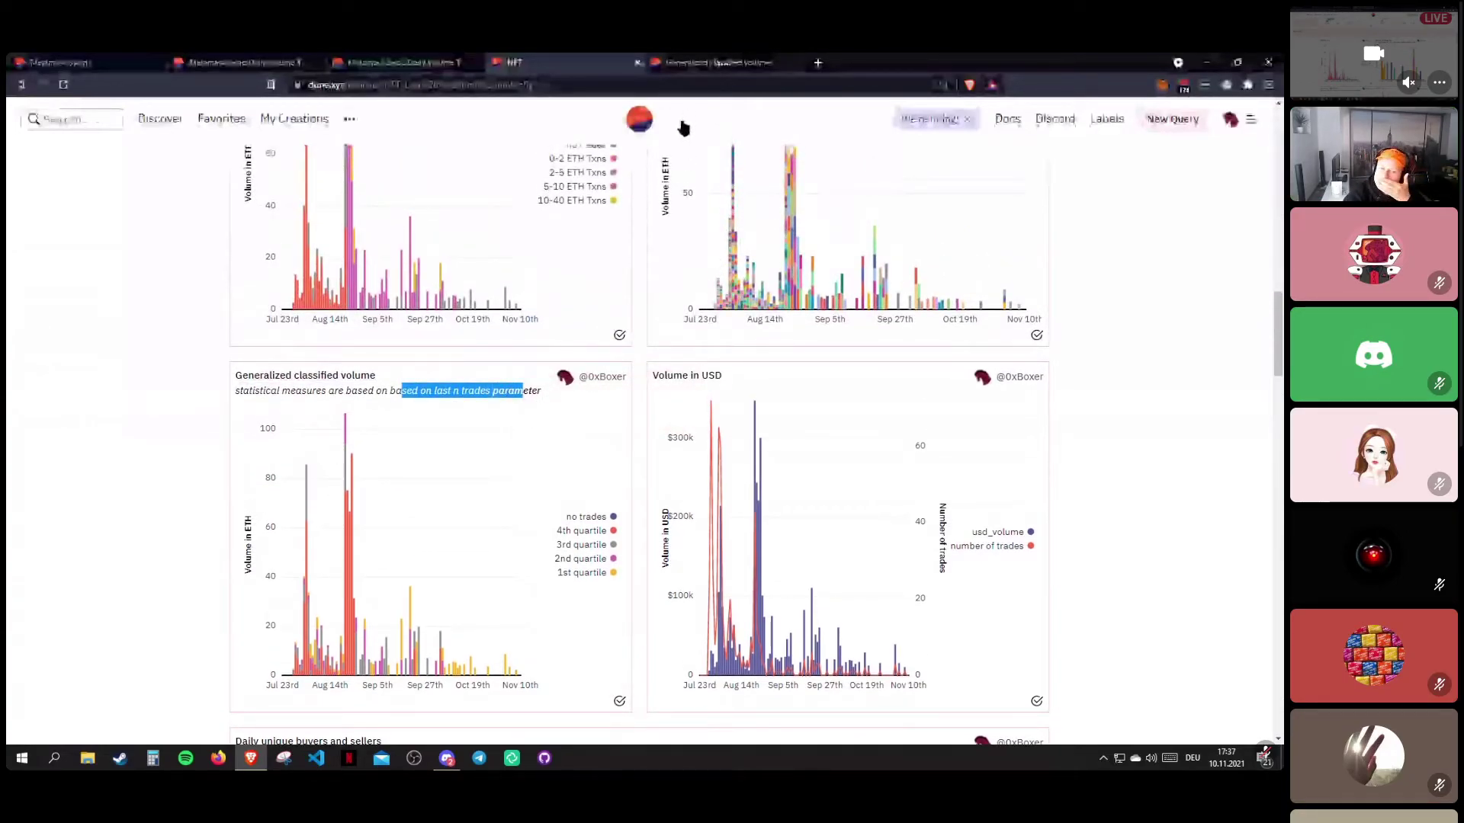
scroll(552, 458, down, 1)
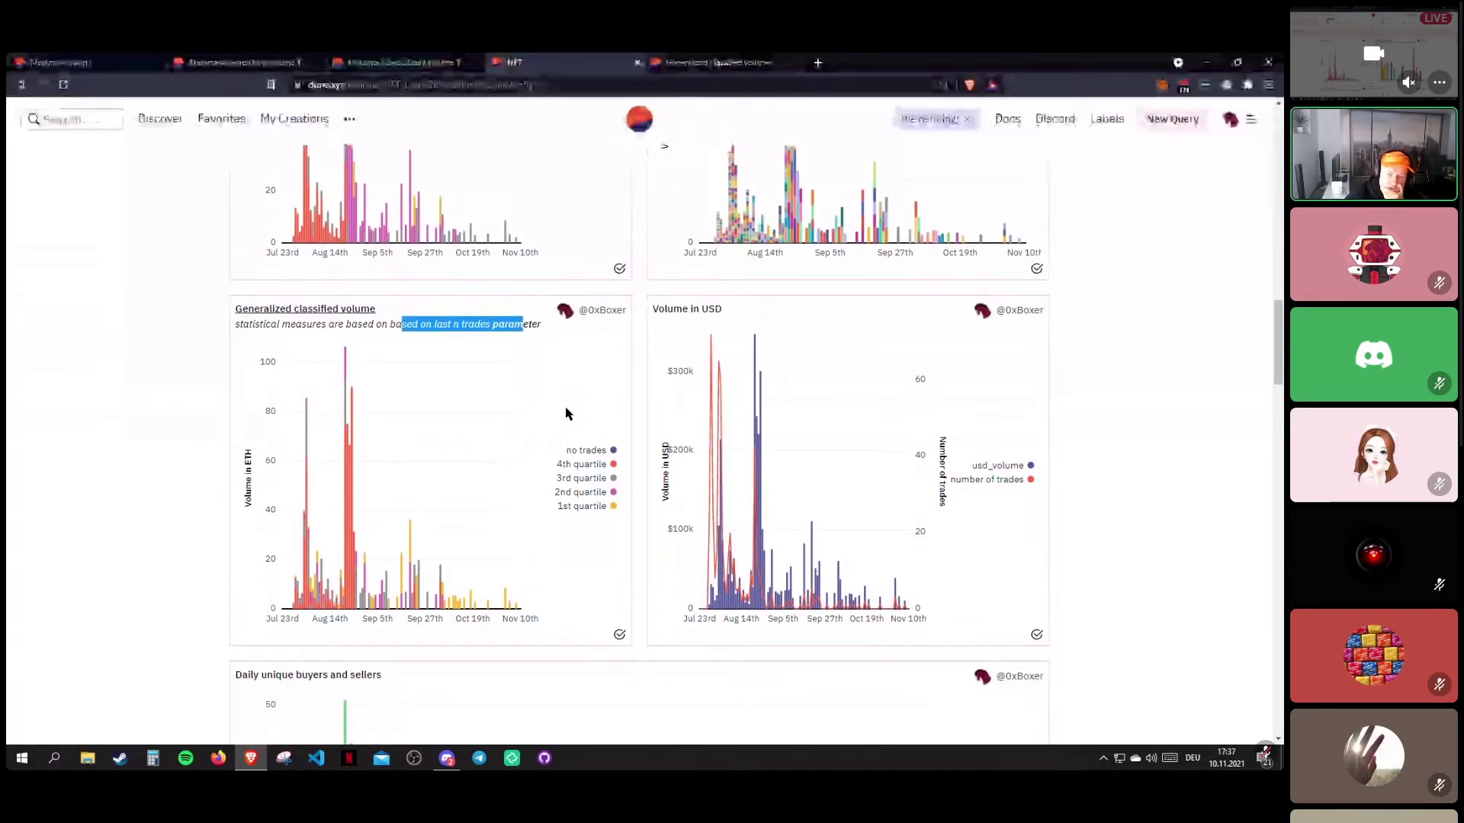
click(690, 62)
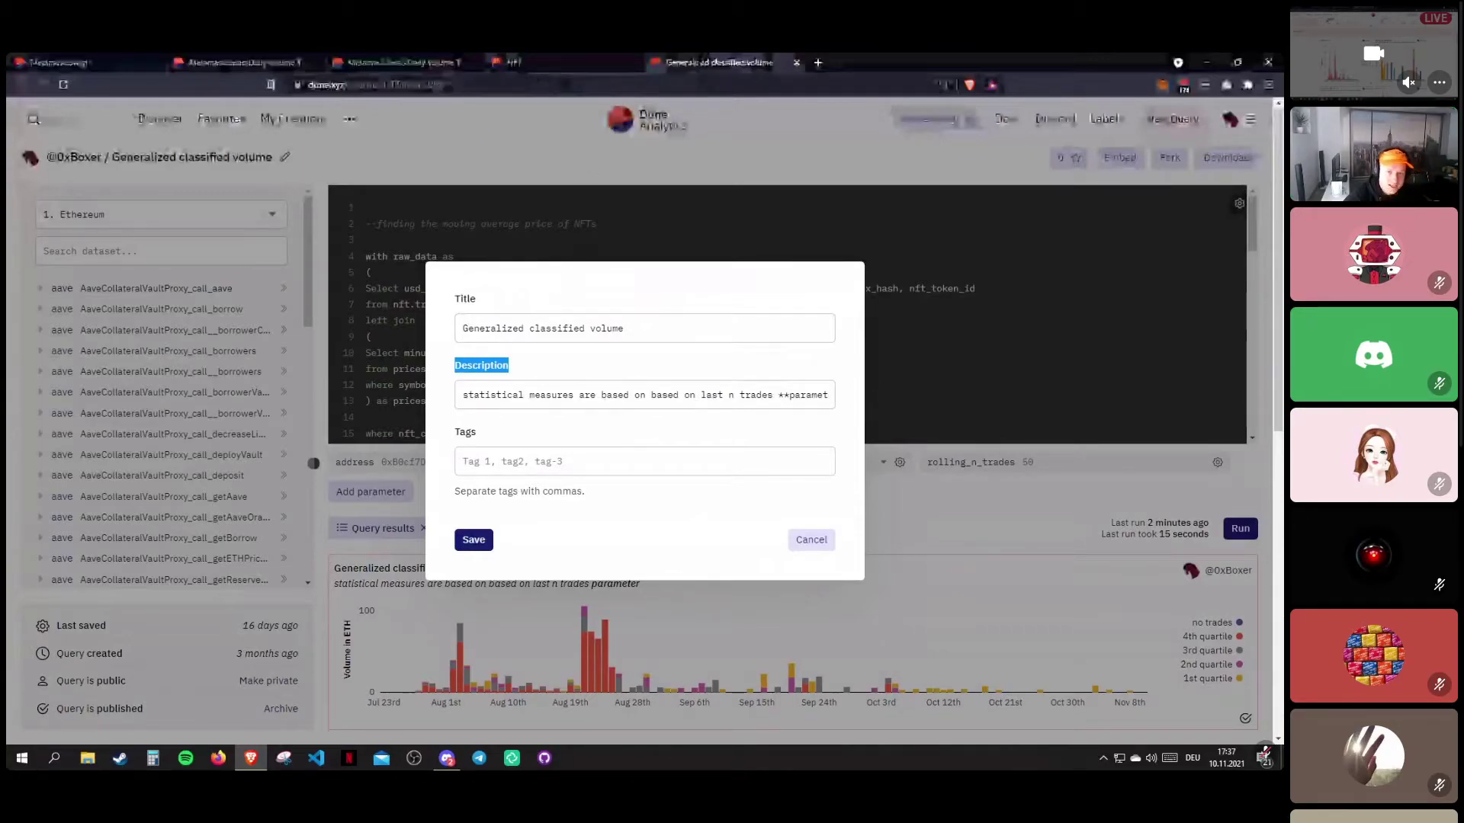
Cycle through the Metamask Swap and query tabs and land back on the NFT dashboard.
click(412, 62)
key(ctrl+shift+Tab)
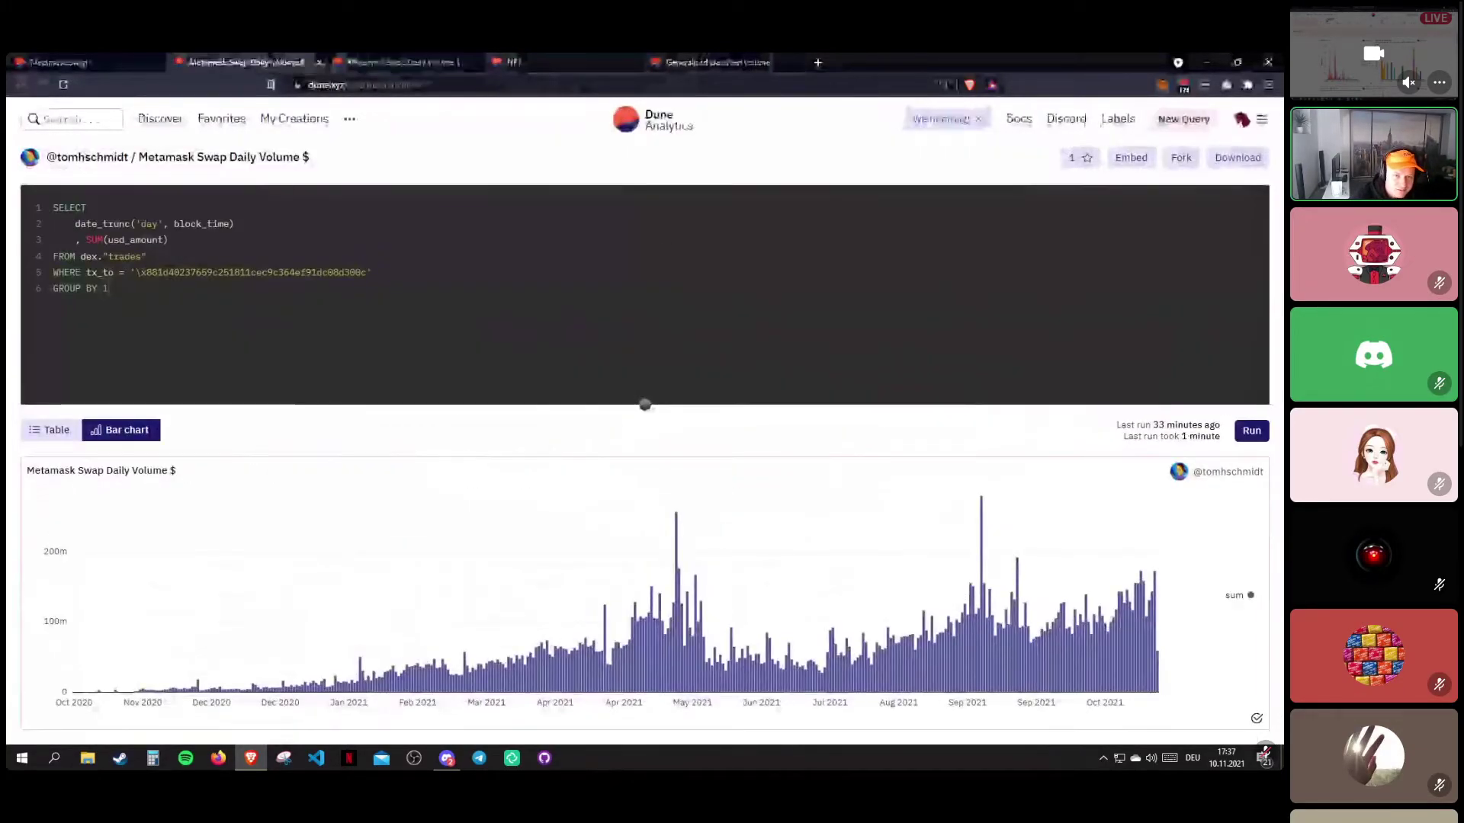
key(ctrl+Tab)
key(ctrl+Tab)
key(ctrl+Tab)
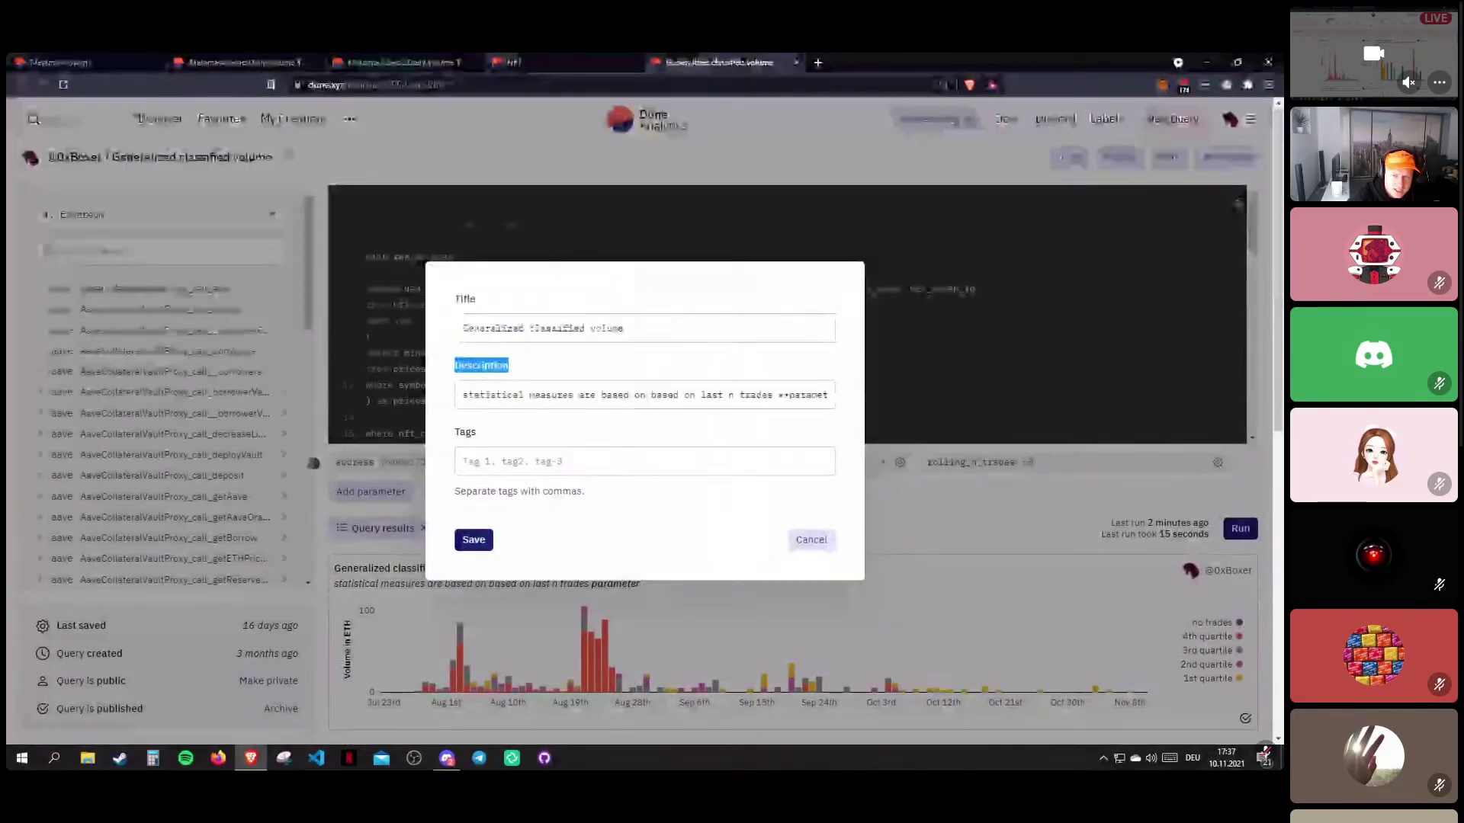
key(ctrl+shift+Tab)
key(ctrl+shift+Tab)
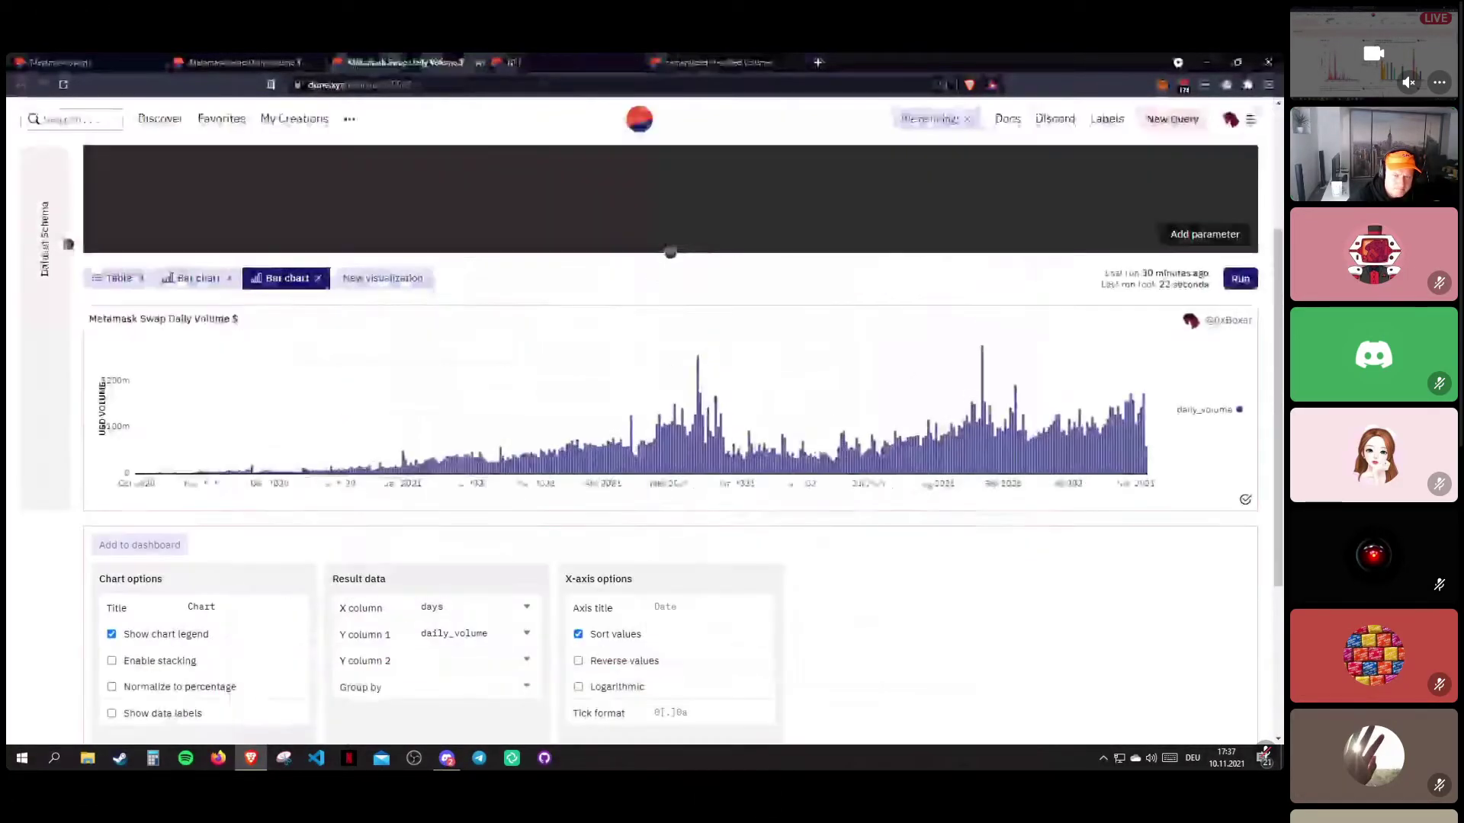
key(ctrl+shift+Tab)
key(ctrl+Tab)
key(ctrl+Tab)
key(ctrl+shift+Tab)
key(ctrl+shift+Tab)
key(ctrl+Tab)
key(ctrl+shift+Tab)
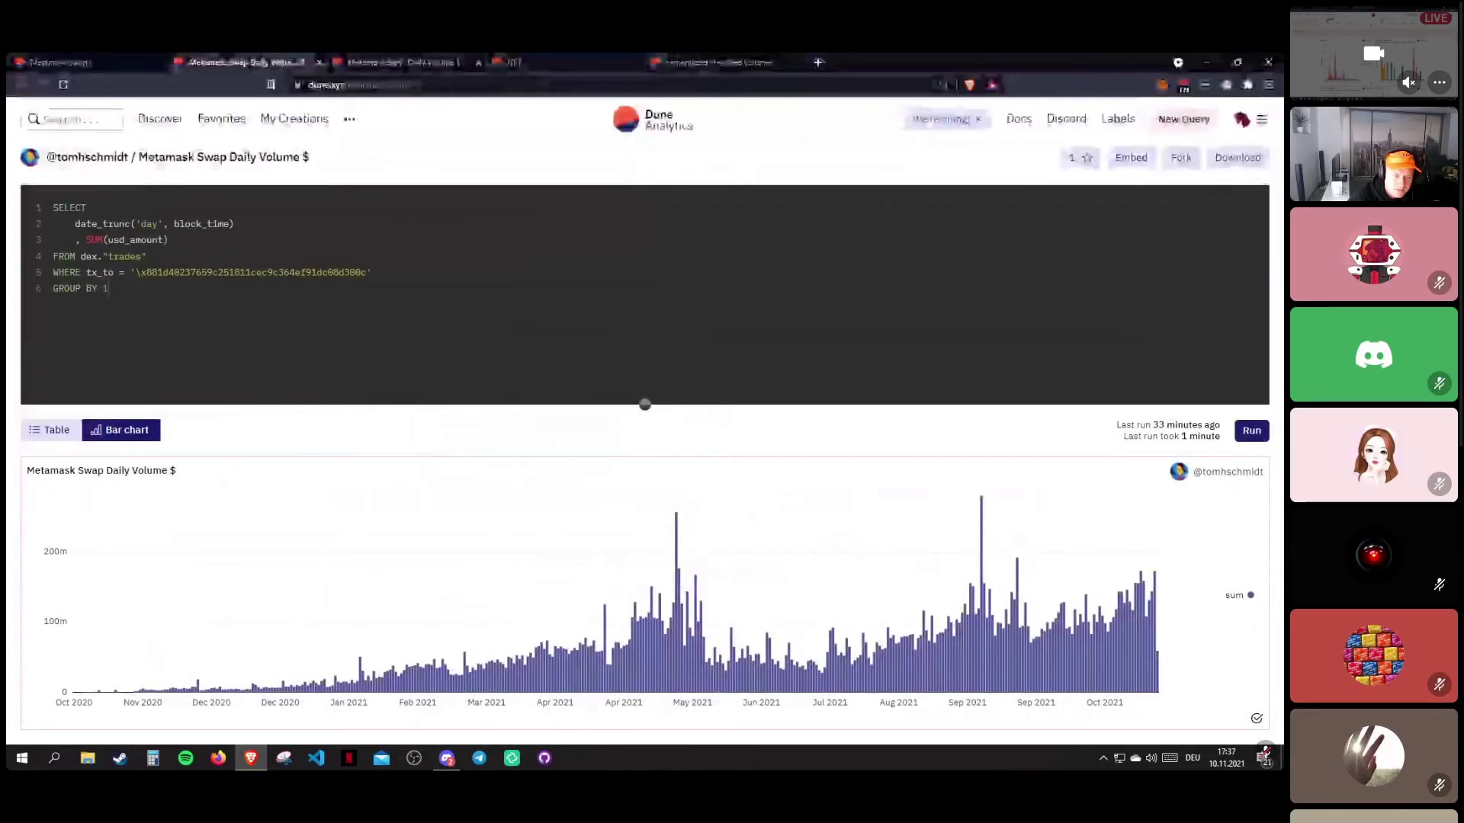
key(ctrl+Tab)
key(ctrl+Tab)
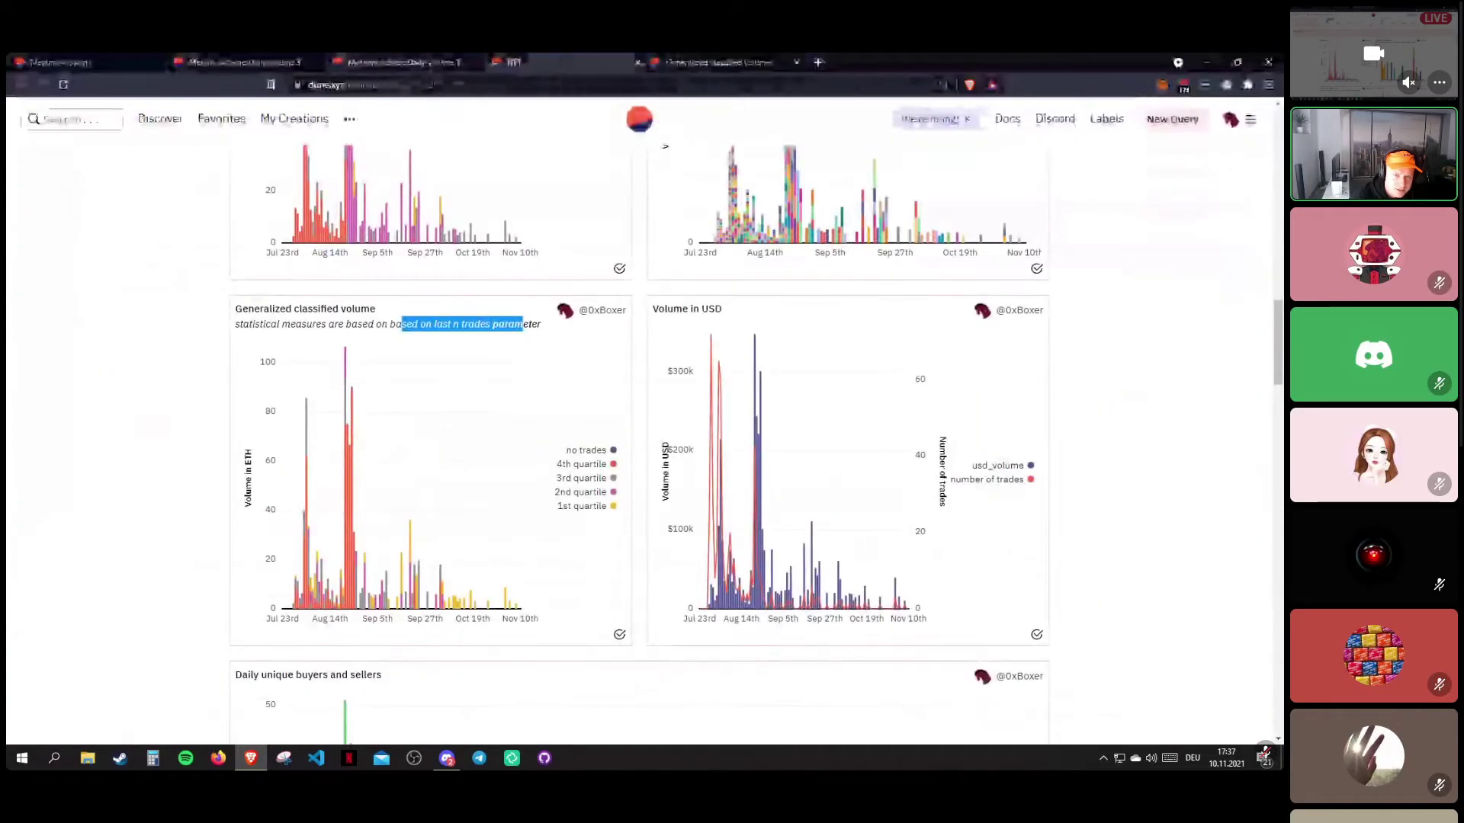
key(ctrl+Tab)
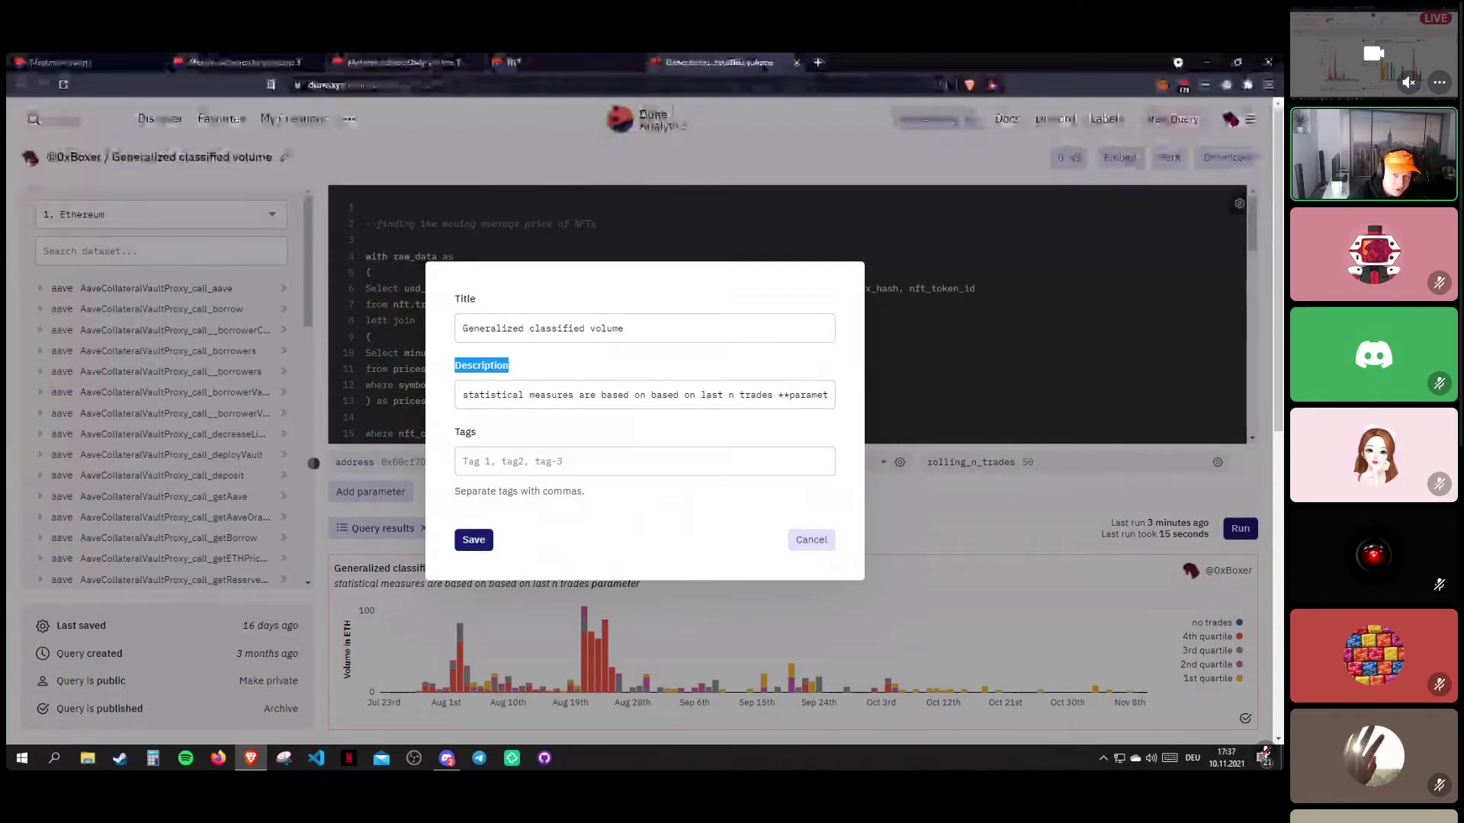
key(ctrl+shift+Tab)
key(ctrl+shift+Tab)
key(ctrl+Tab)
key(ctrl+Tab)
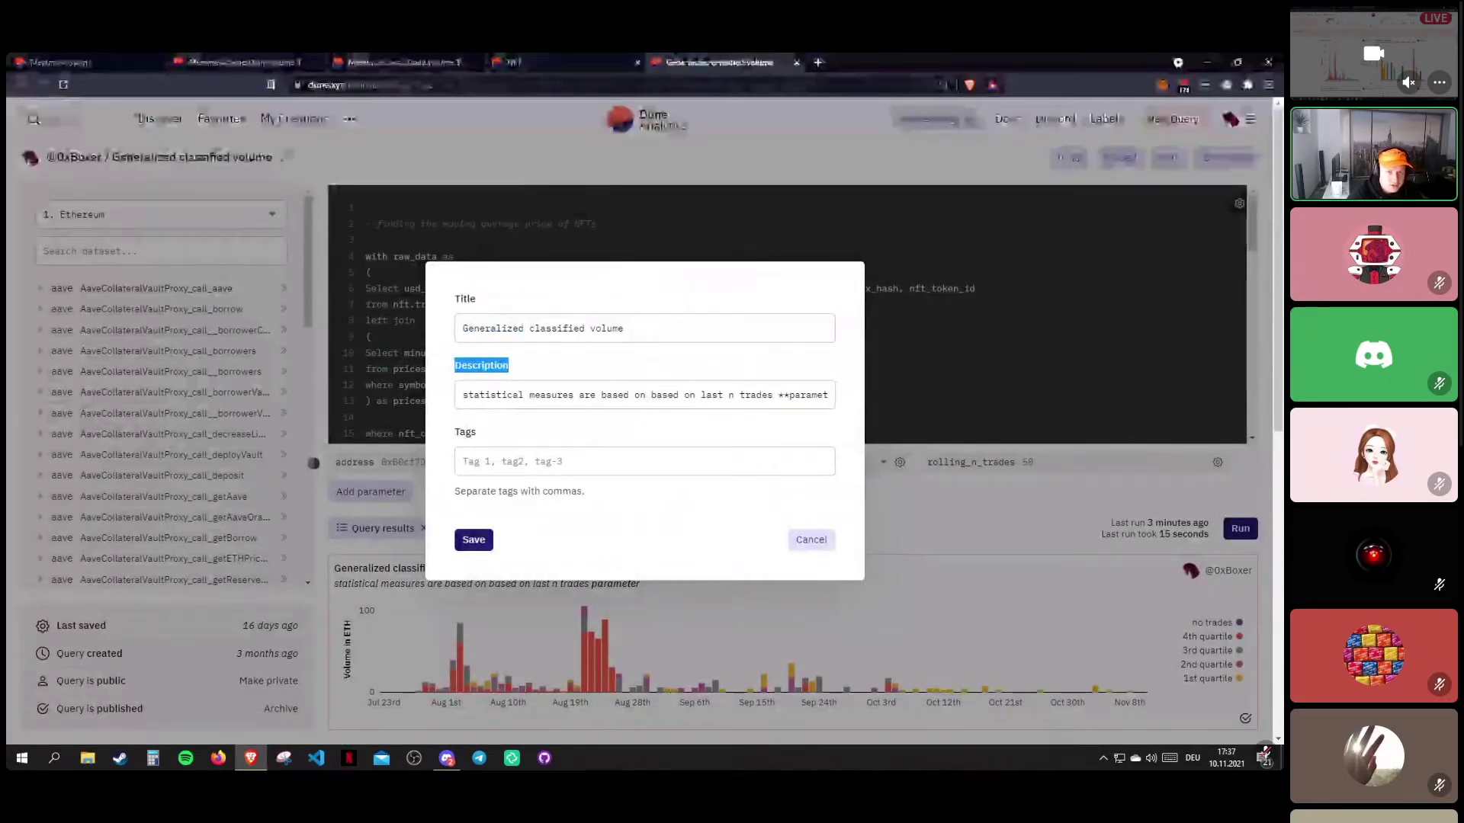
key(ctrl+shift+Tab)
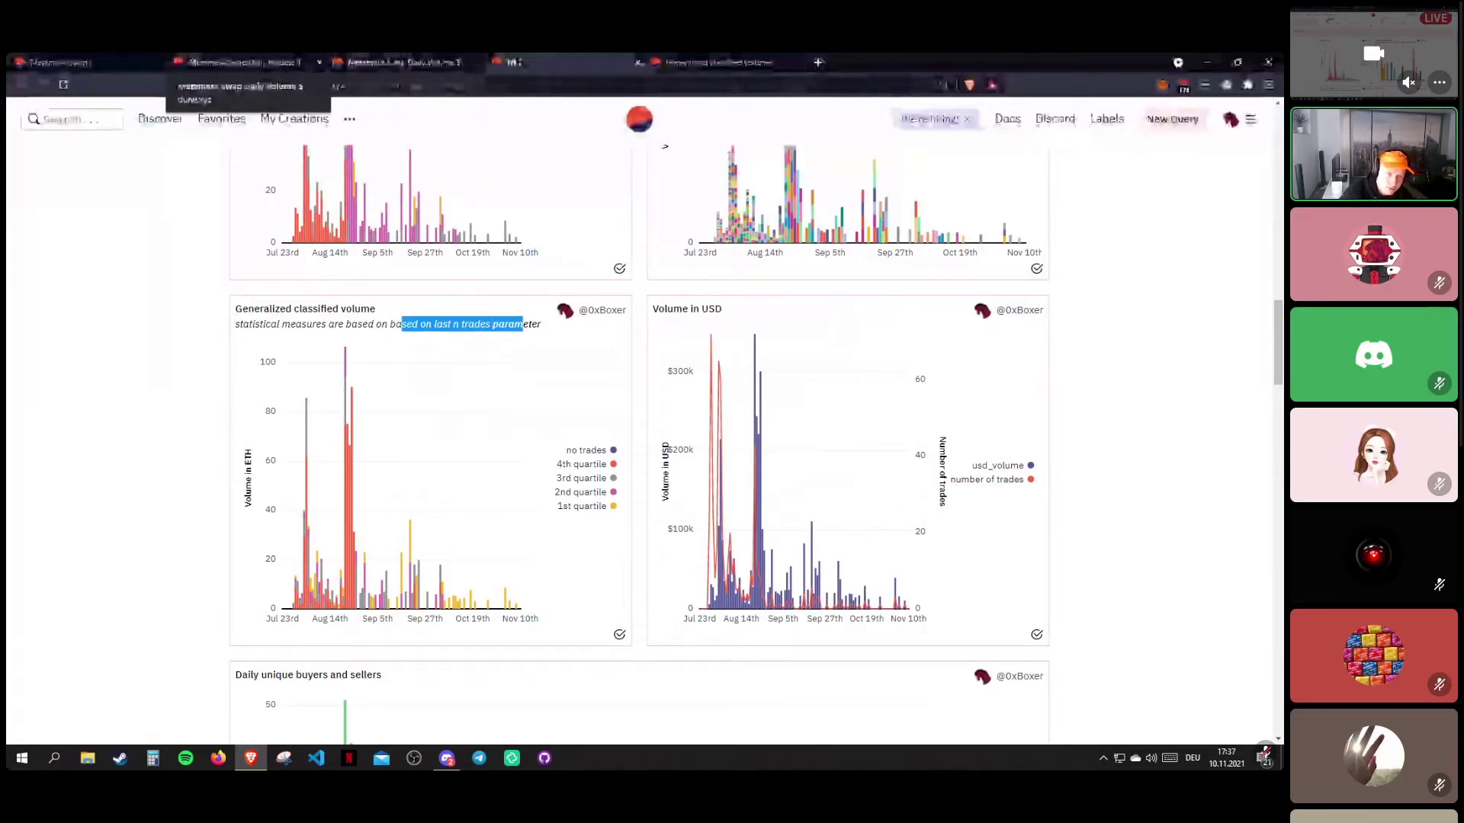
click(228, 62)
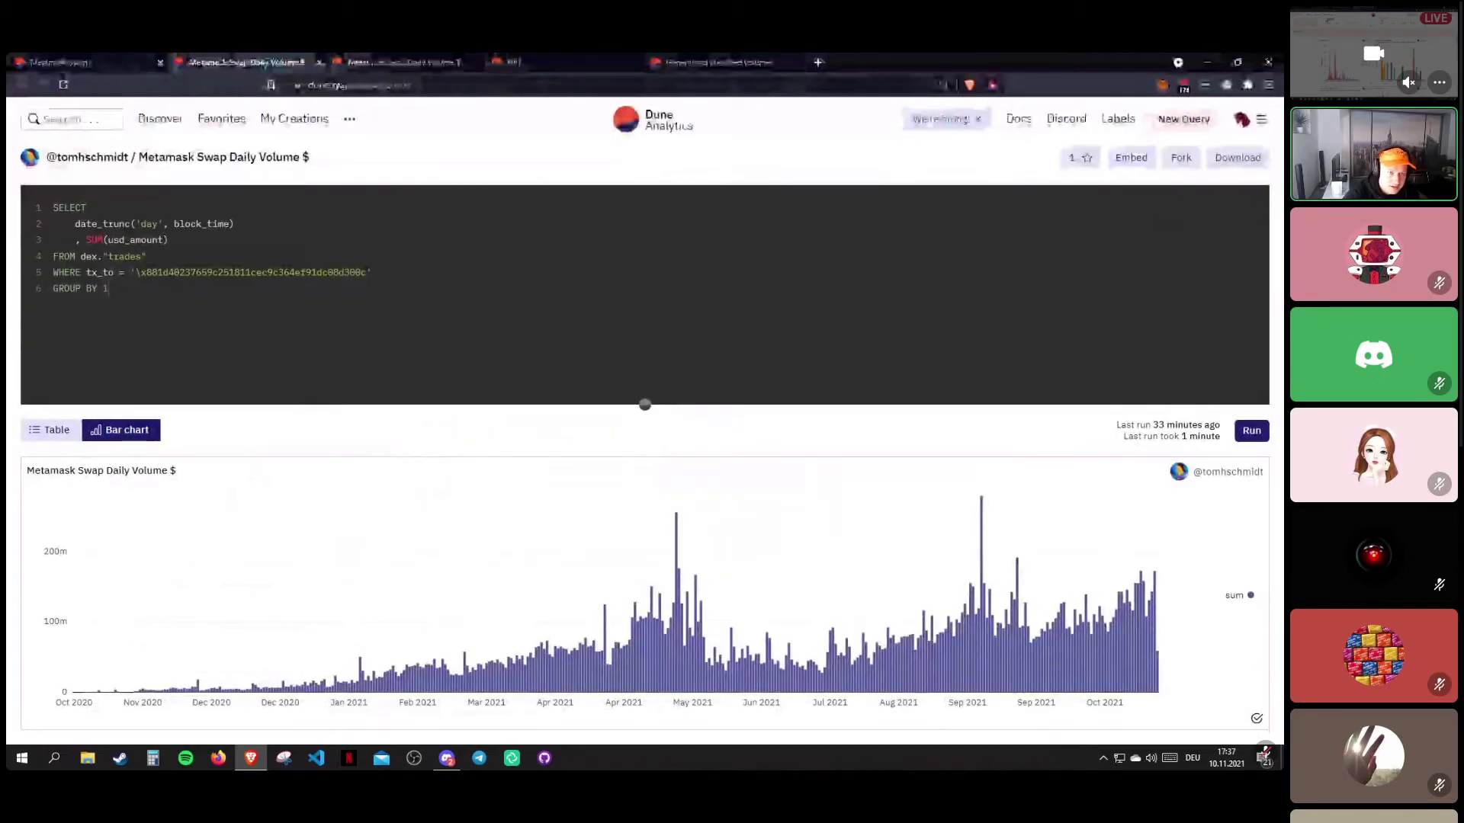
click(72, 62)
key(ctrl+Tab)
key(ctrl+Tab)
key(ctrl+Tab)
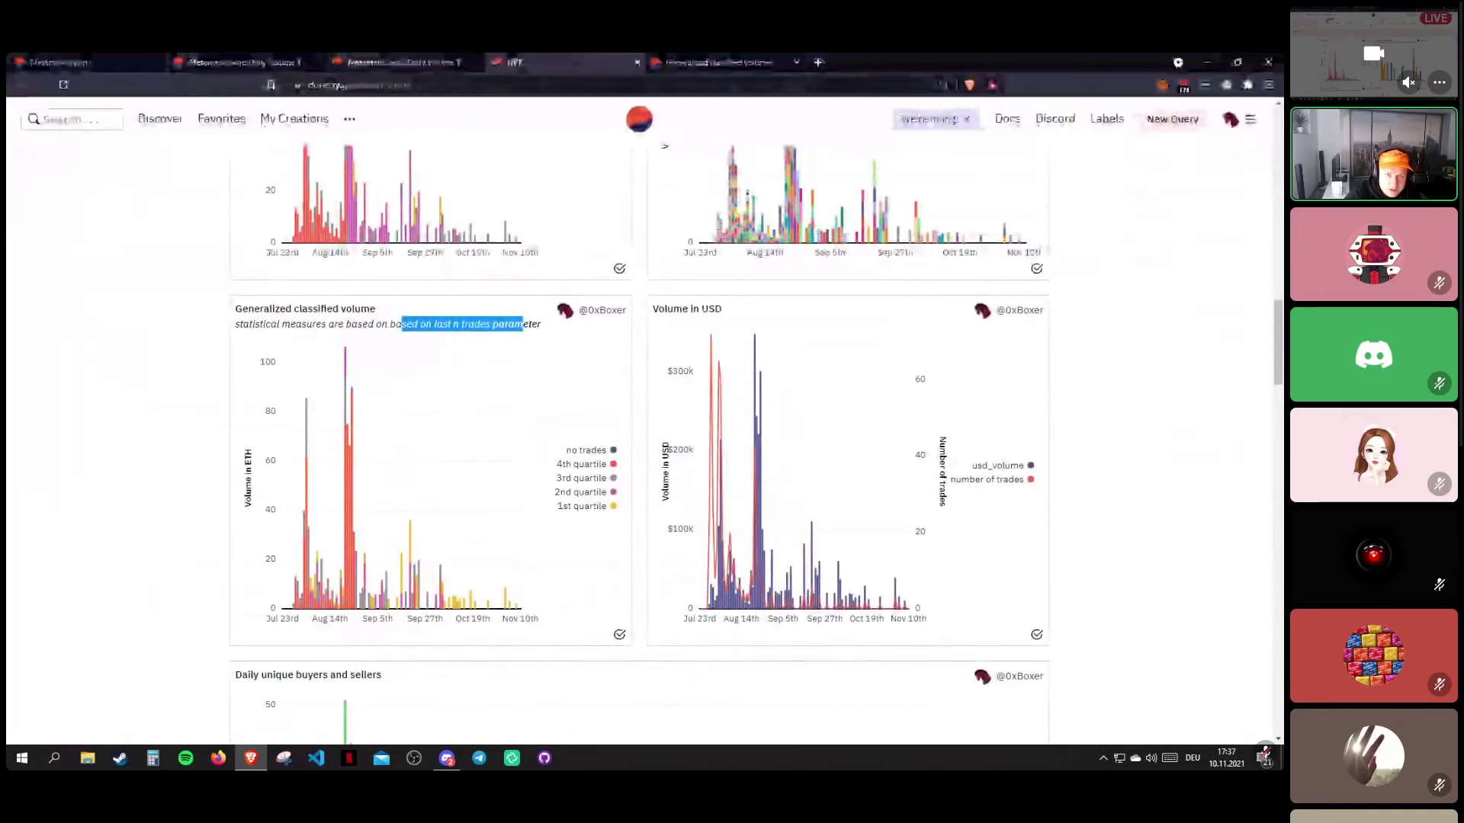
key(ctrl+Tab)
key(ctrl+shift+Tab)
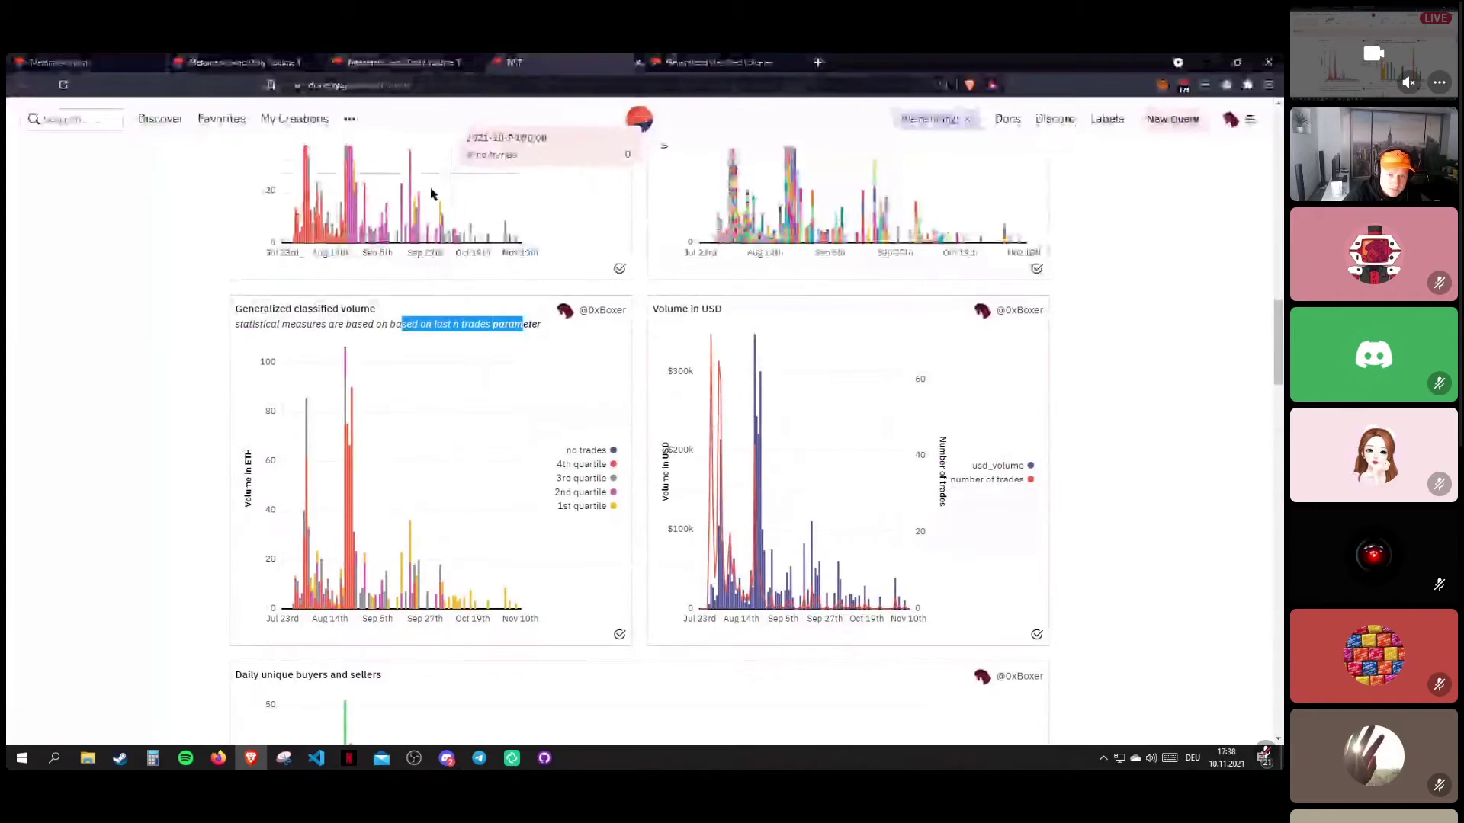
Scroll to the Volume data section with the Volume in ETH and individual-sales charts.
scroll(150, 295, down, 3)
scroll(151, 295, down, 2)
scroll(150, 295, up, 3)
scroll(150, 295, down, 3)
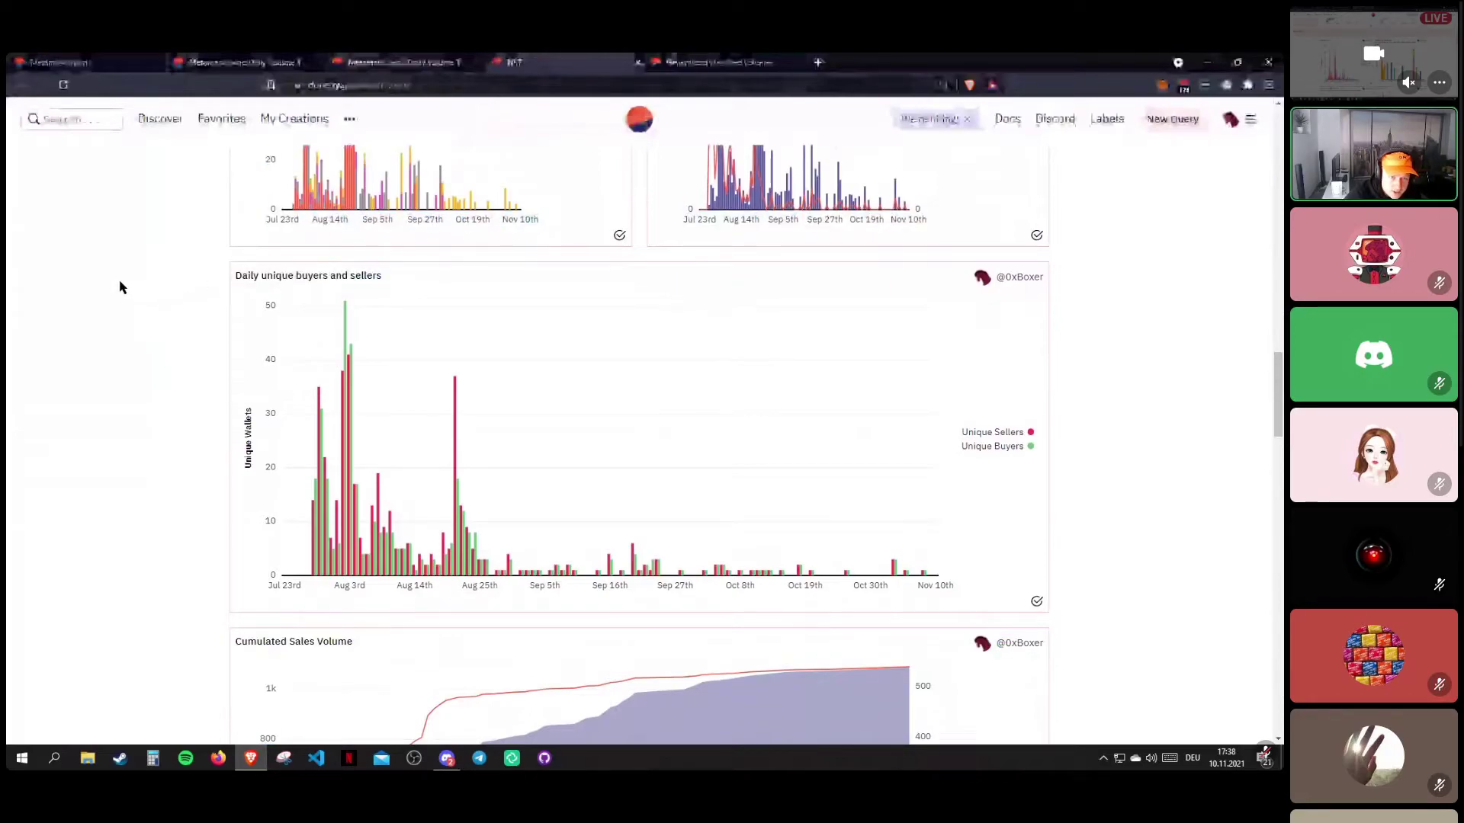
scroll(122, 288, up, 5)
scroll(118, 292, up, 6)
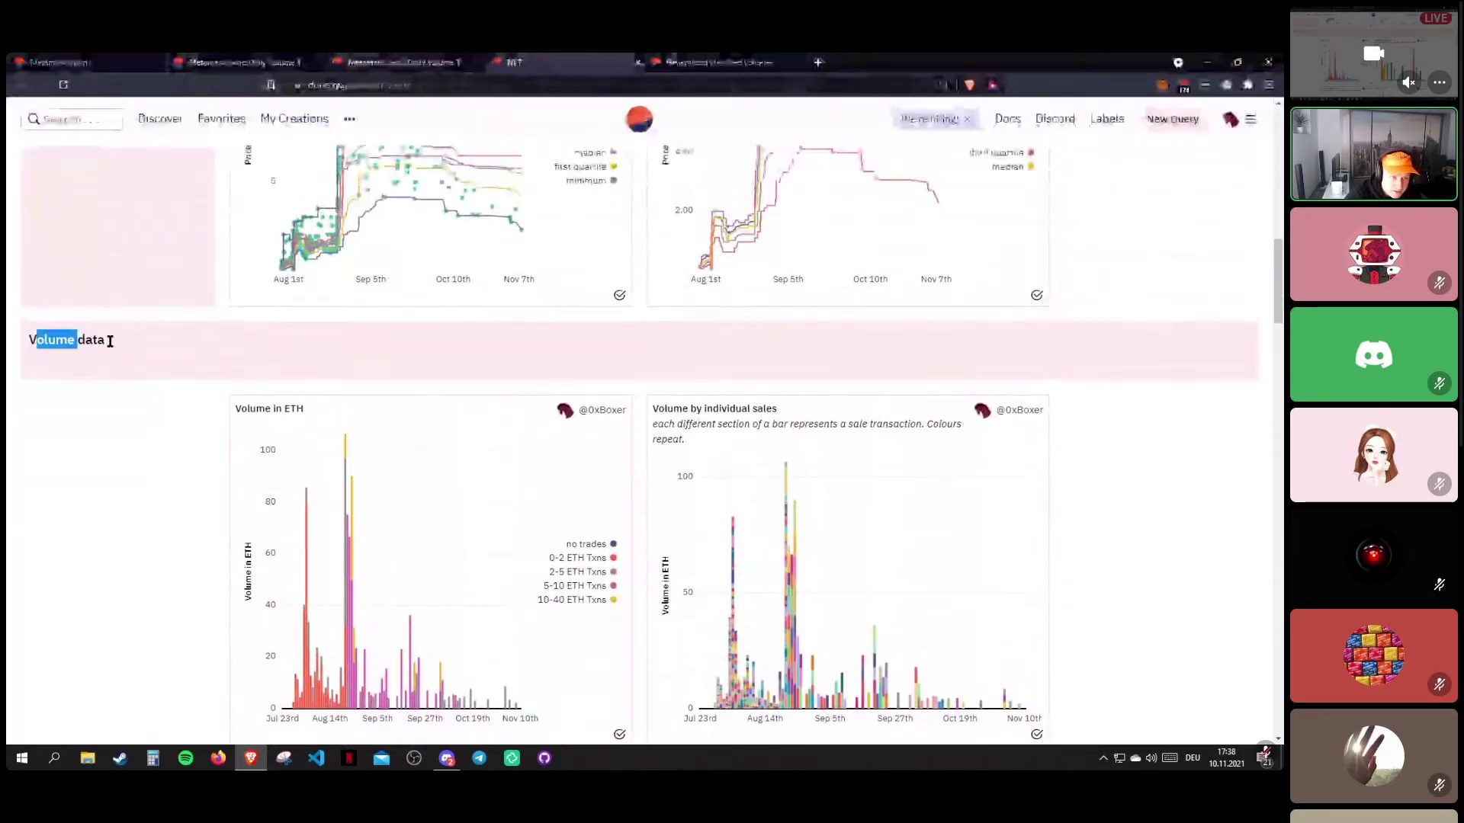
Select the Unique Wallets axis label text on the unique buyers and sellers chart.
scroll(164, 346, down, 10)
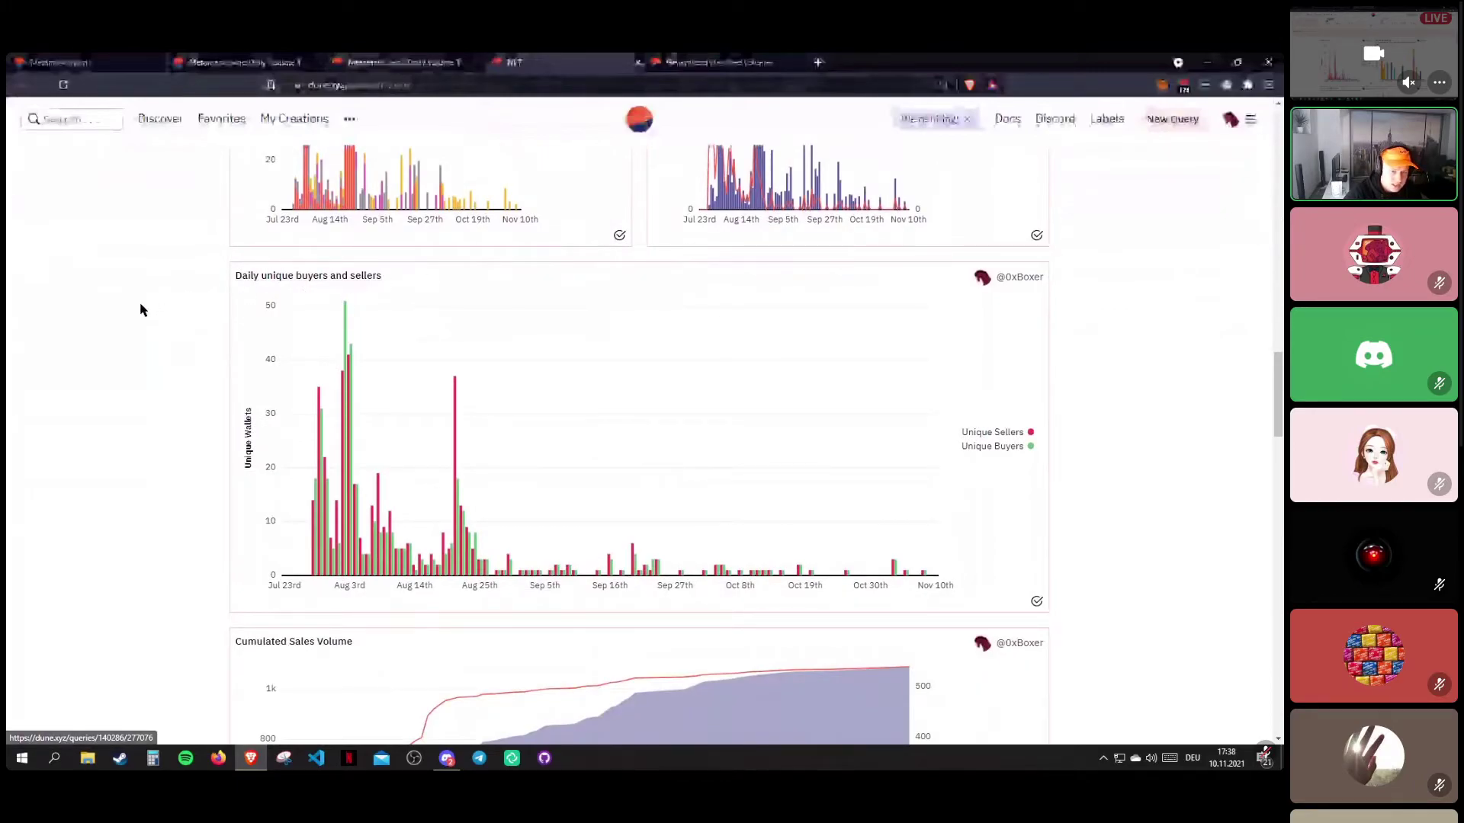
scroll(140, 309, down, 3)
scroll(140, 307, up, 2)
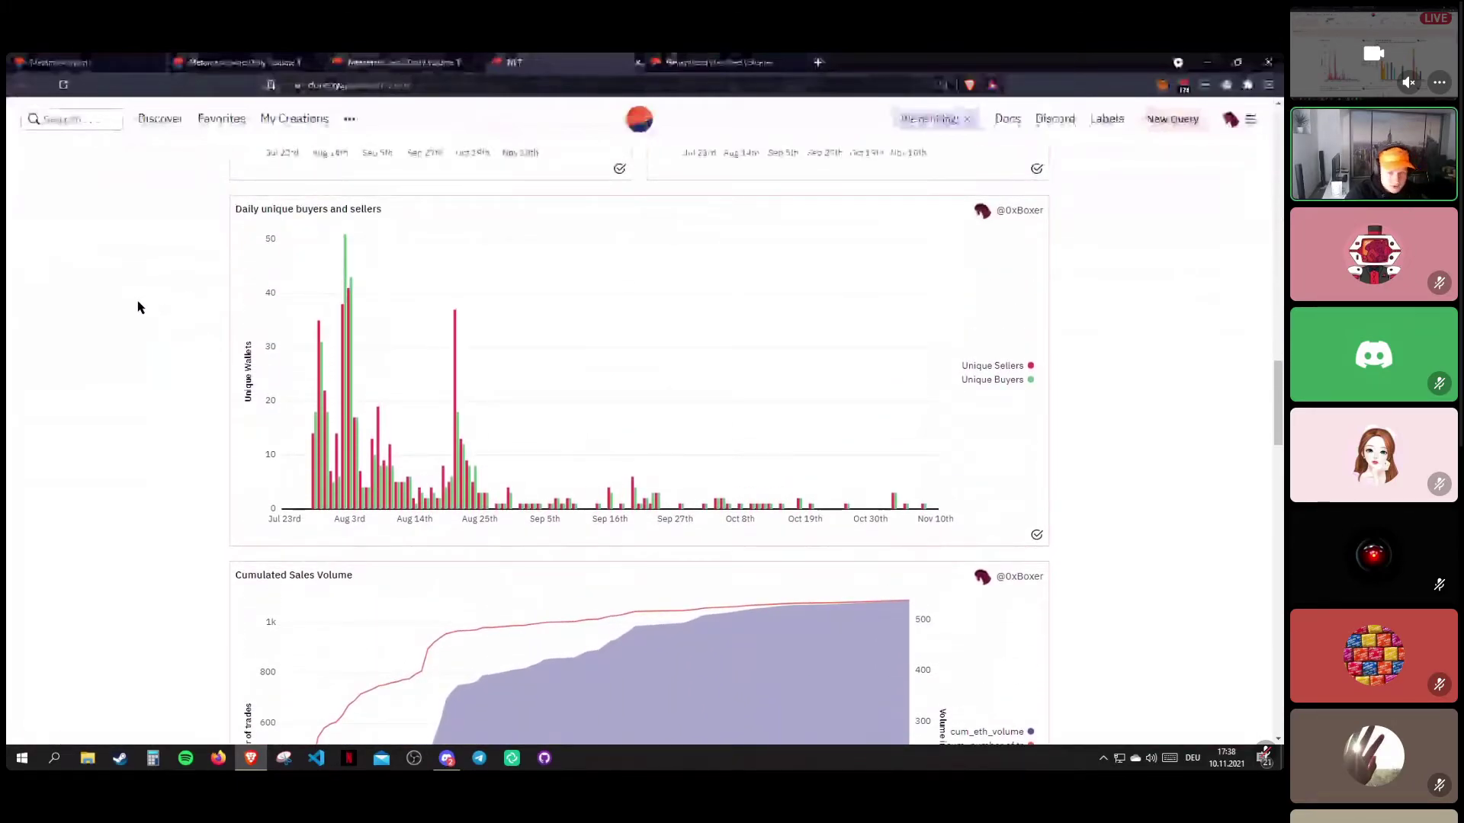
scroll(138, 307, up, 5)
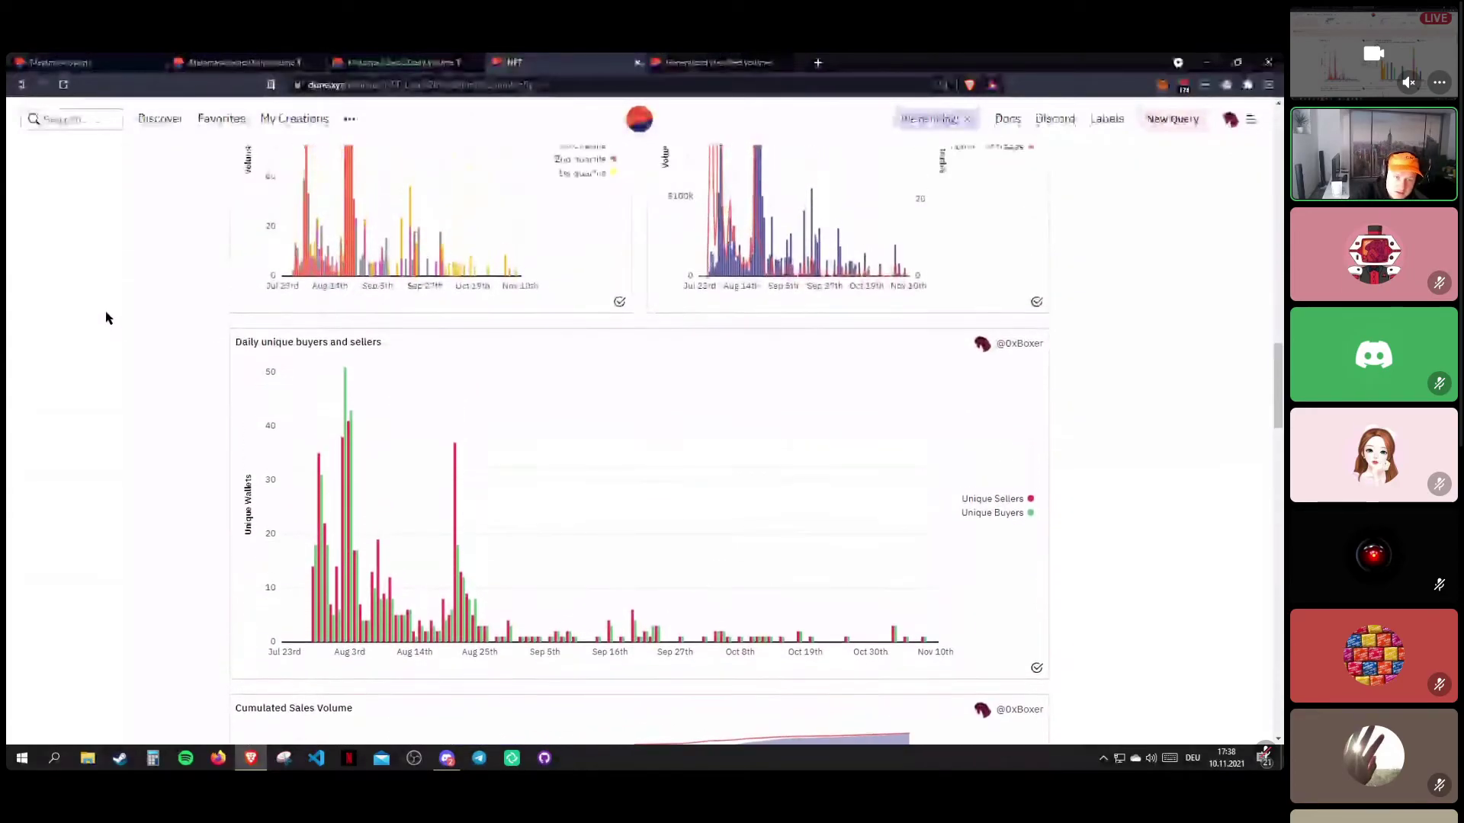
scroll(106, 318, down, 3)
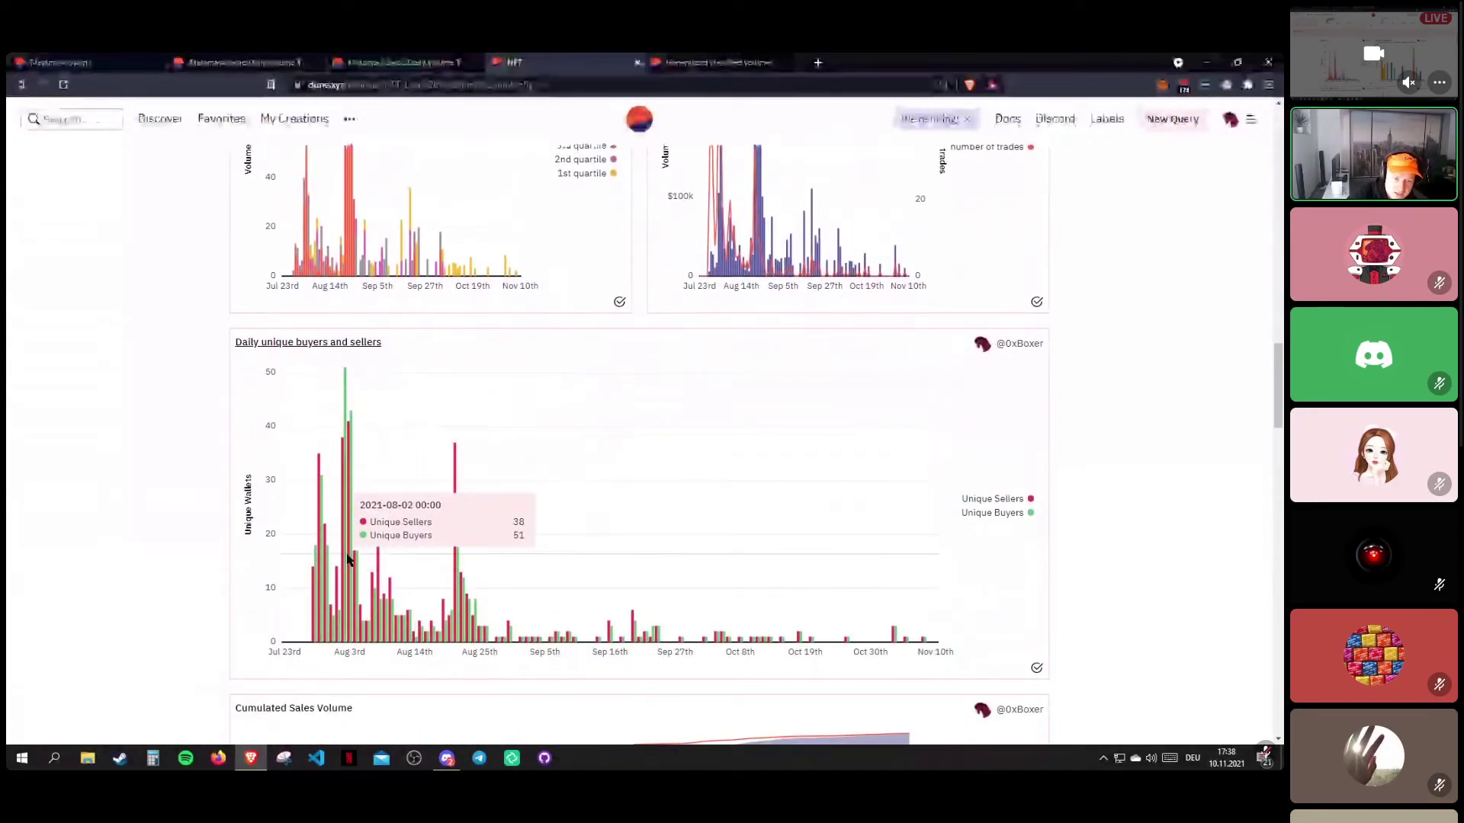
scroll(386, 545, up, 3)
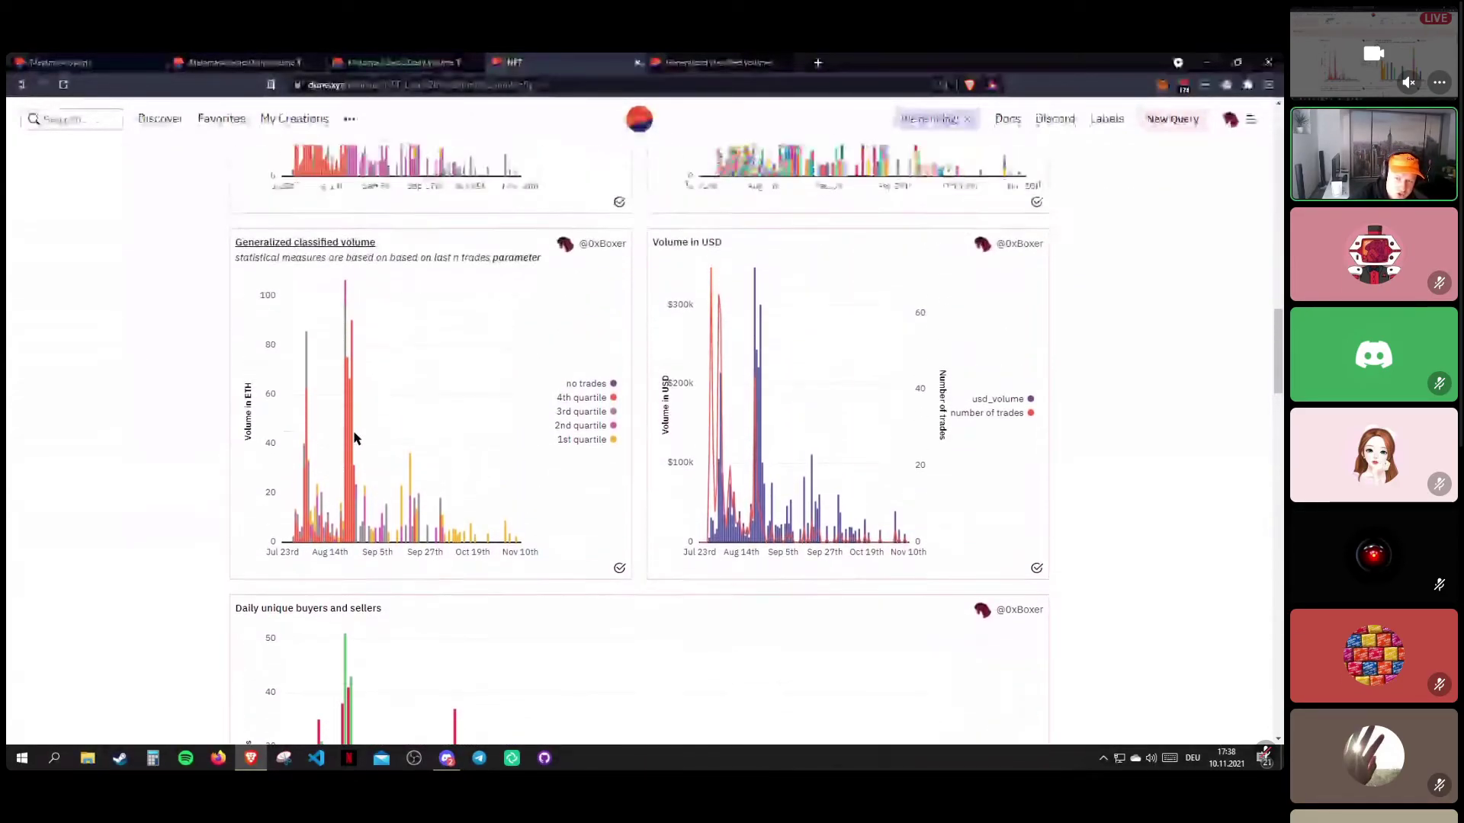
scroll(474, 456, down, 4)
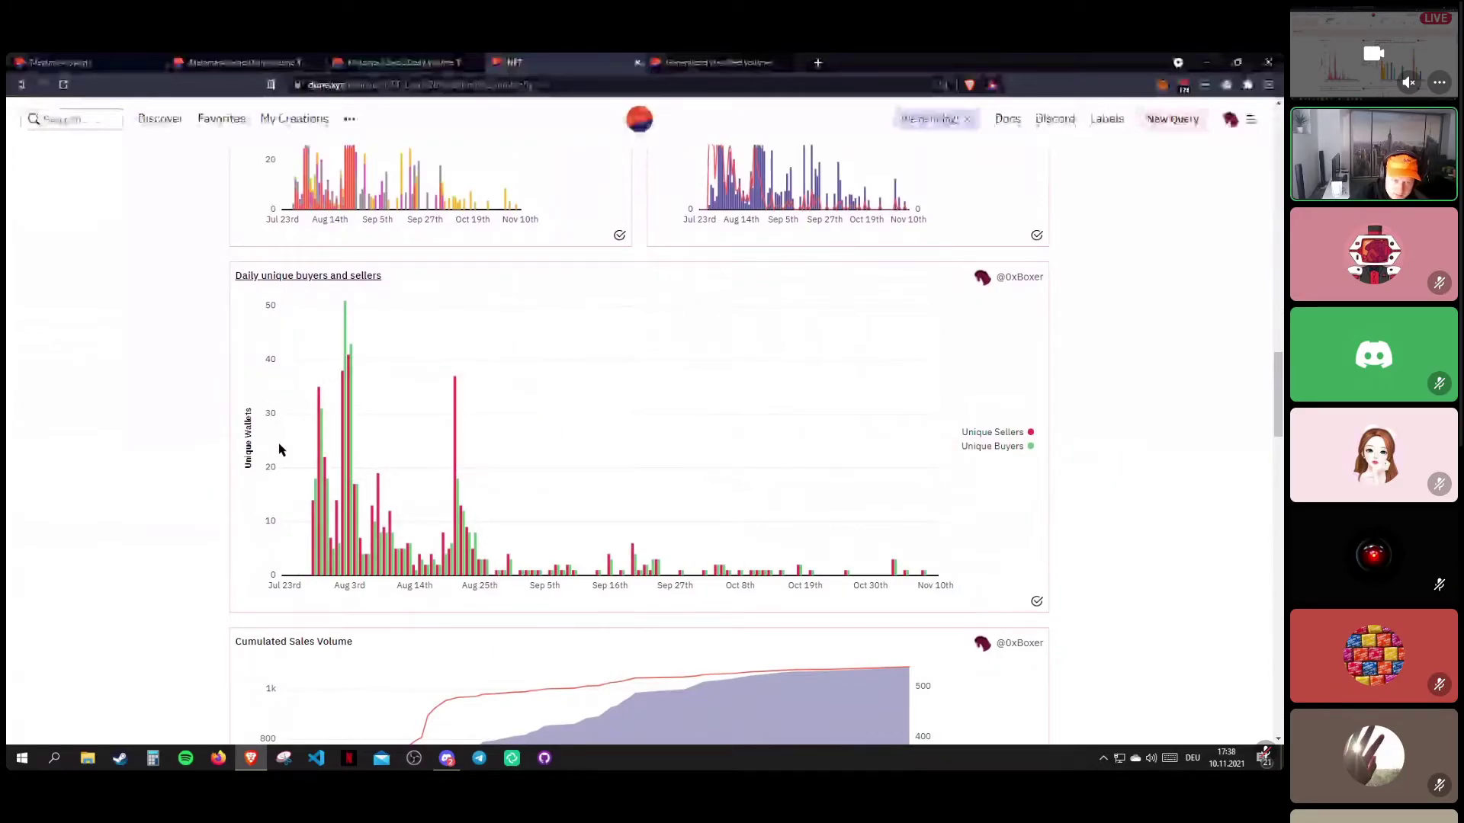
drag(251, 463, 256, 418)
click(252, 509)
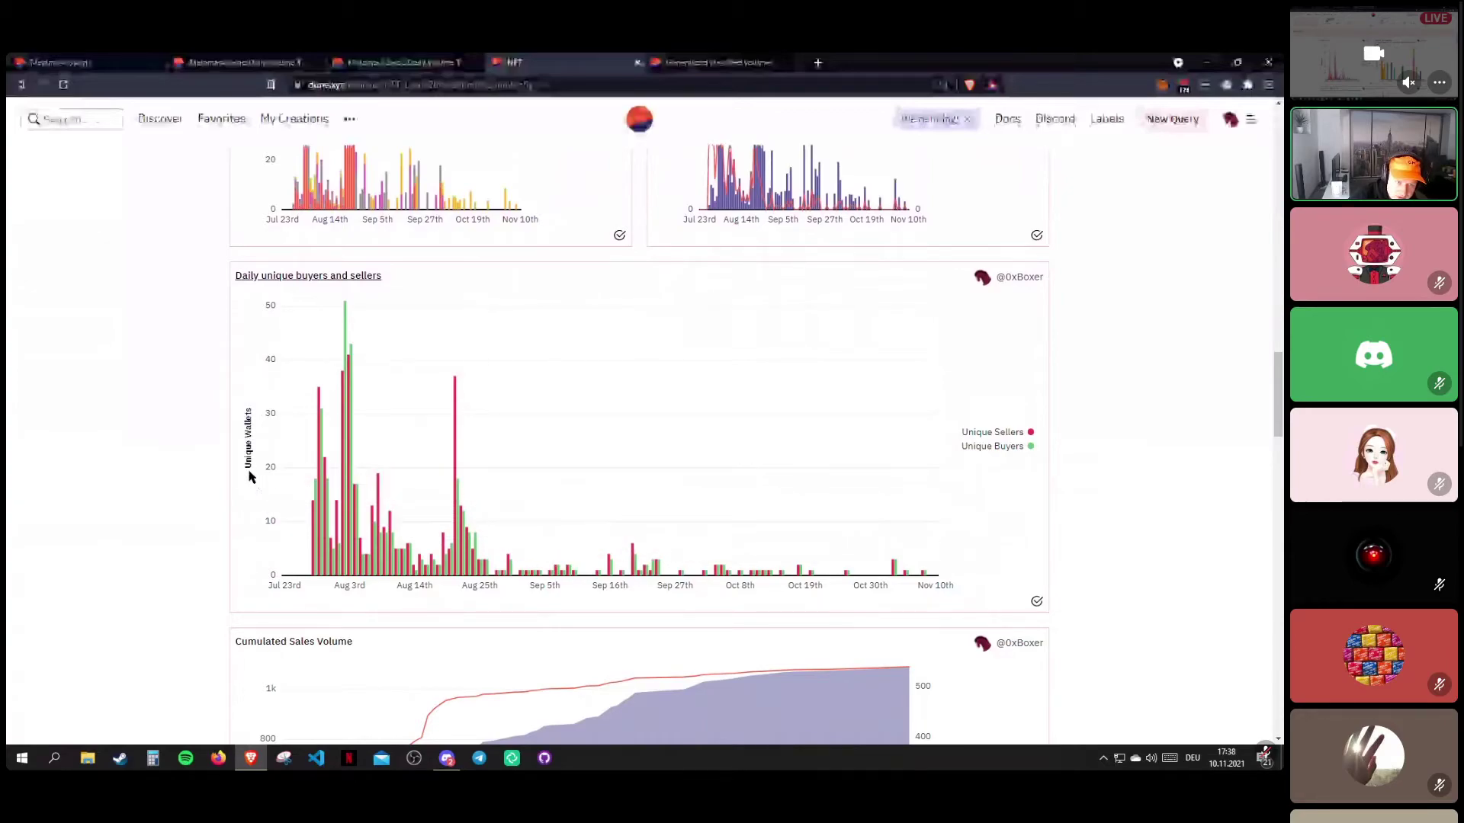
drag(251, 477, 251, 411)
drag(243, 512, 251, 412)
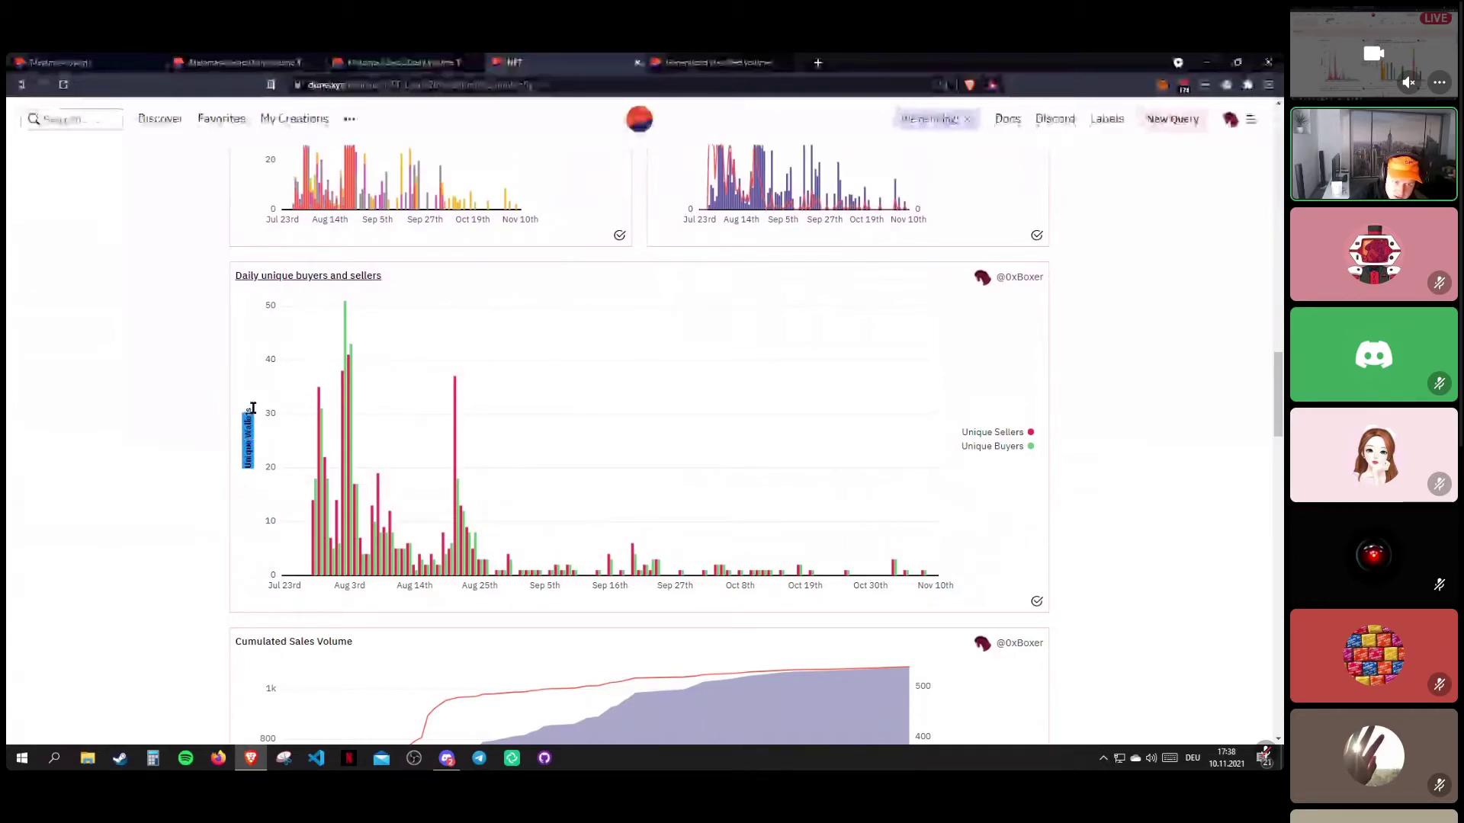
drag(258, 522, 241, 480)
click(236, 470)
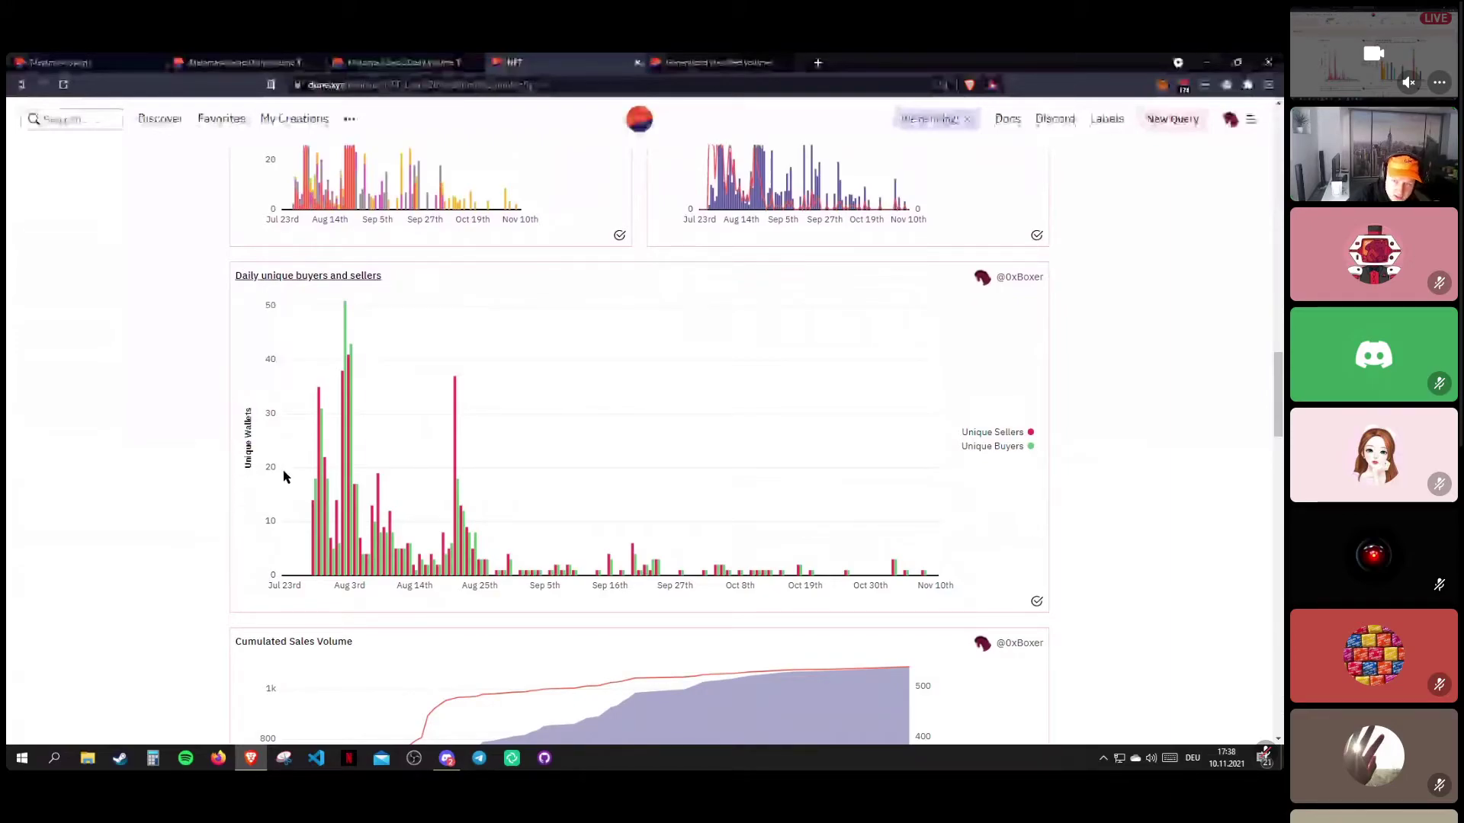
scroll(350, 425, down, 2)
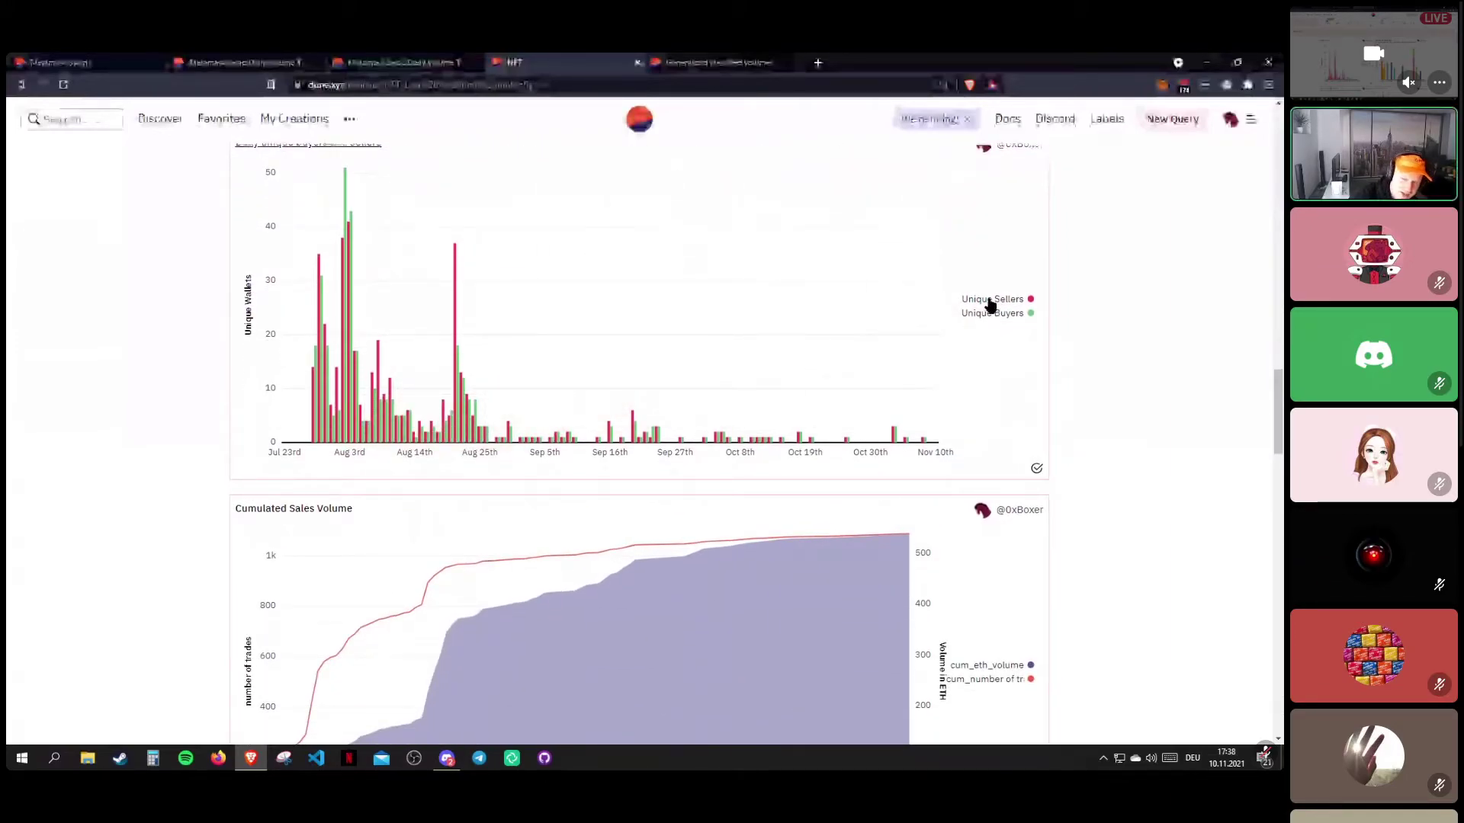
Toggle the Unique Buyers and Unique Sellers series off and back on.
click(993, 313)
click(997, 300)
click(999, 312)
click(1003, 300)
click(1005, 312)
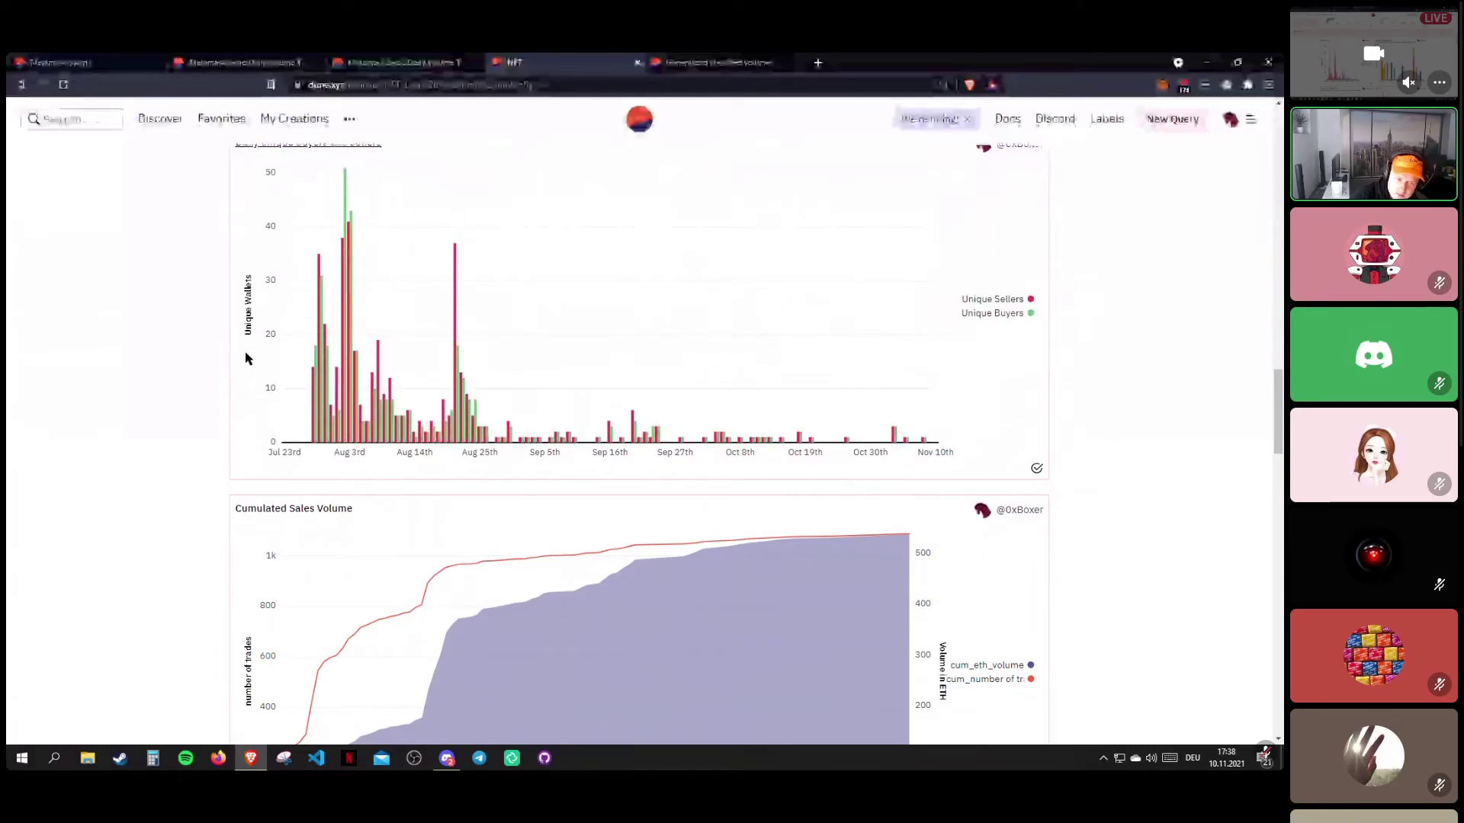
Open the Cumulated Sales Volume query in a new background tab.
triple_click(243, 330)
scroll(160, 378, down, 3)
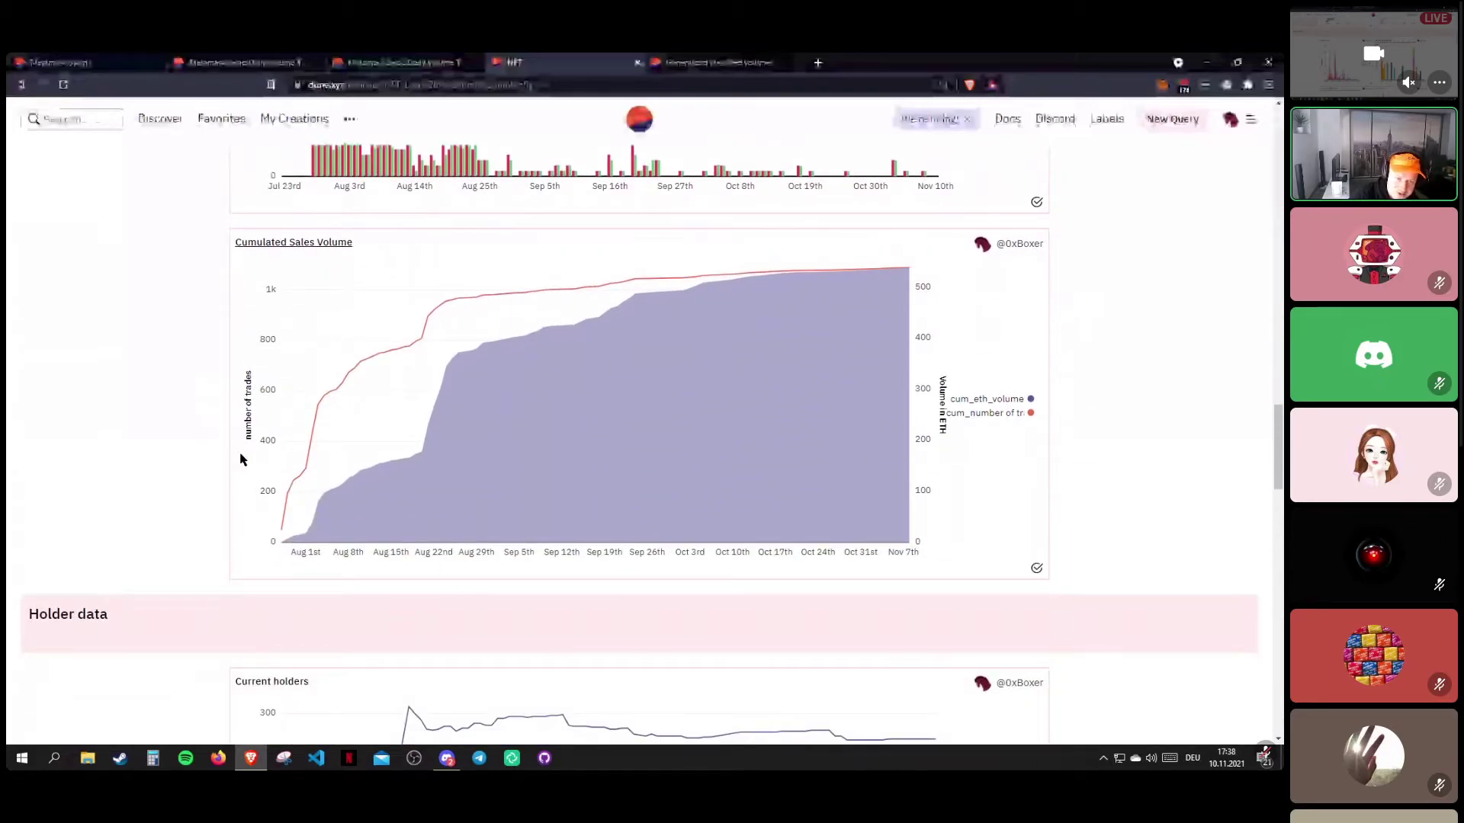
click(239, 488)
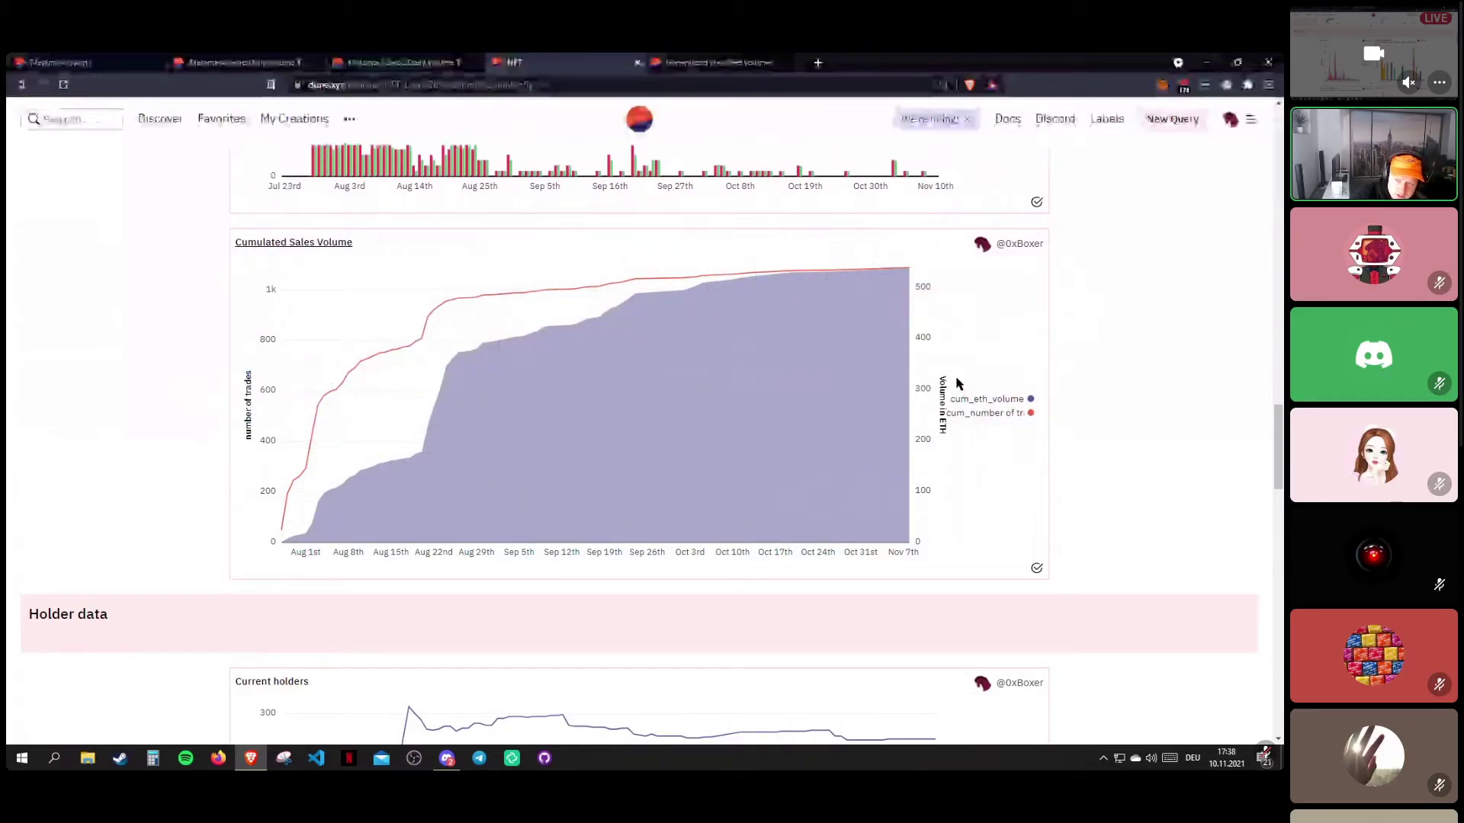
middle_click(305, 243)
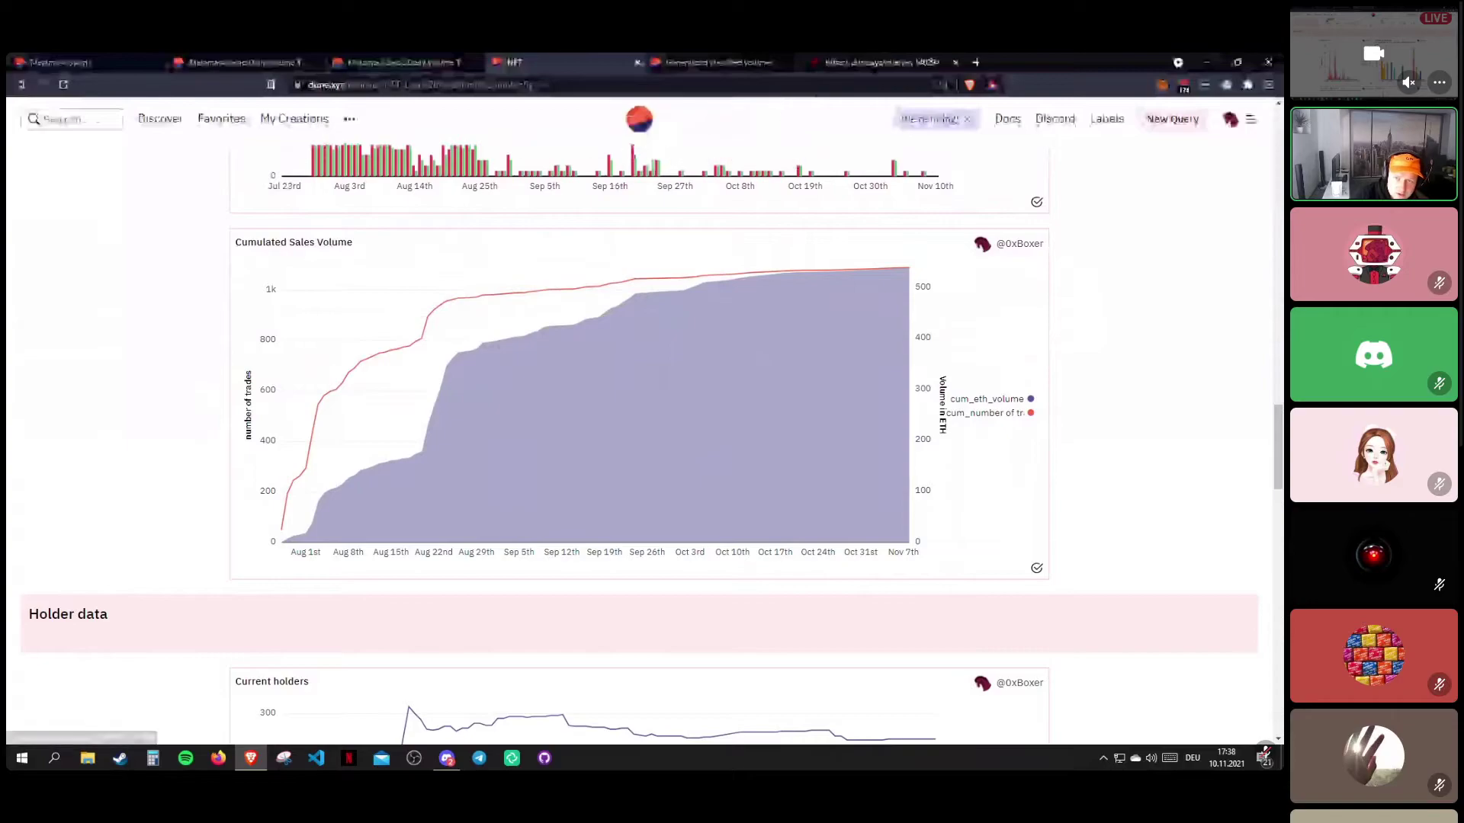
In the Cumulated Sales Volume query's chart options, uncheck Enable right y-axis.
key(ctrl+Tab)
scroll(763, 477, down, 6)
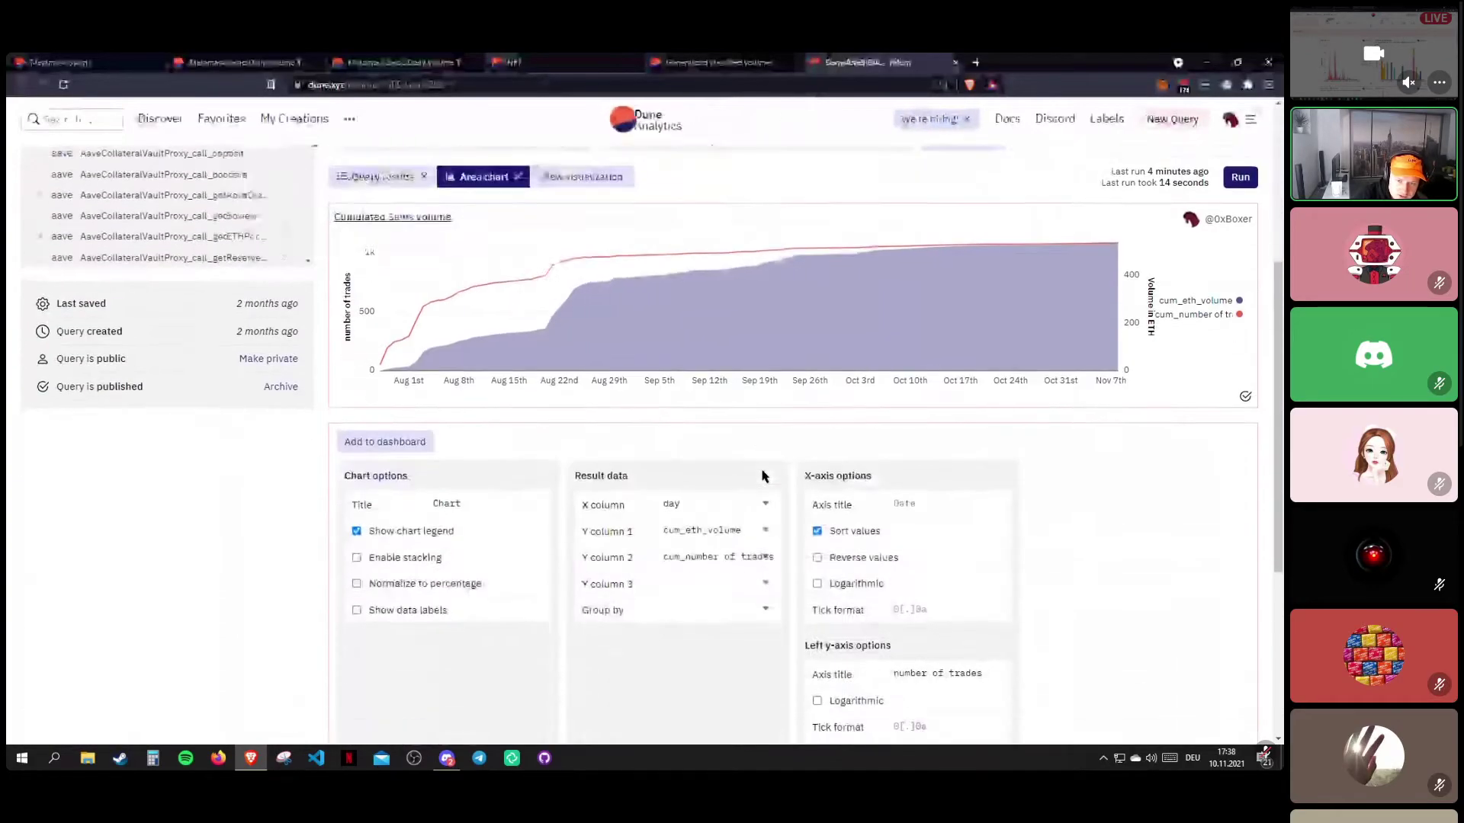
scroll(763, 476, down, 5)
scroll(680, 464, up, 3)
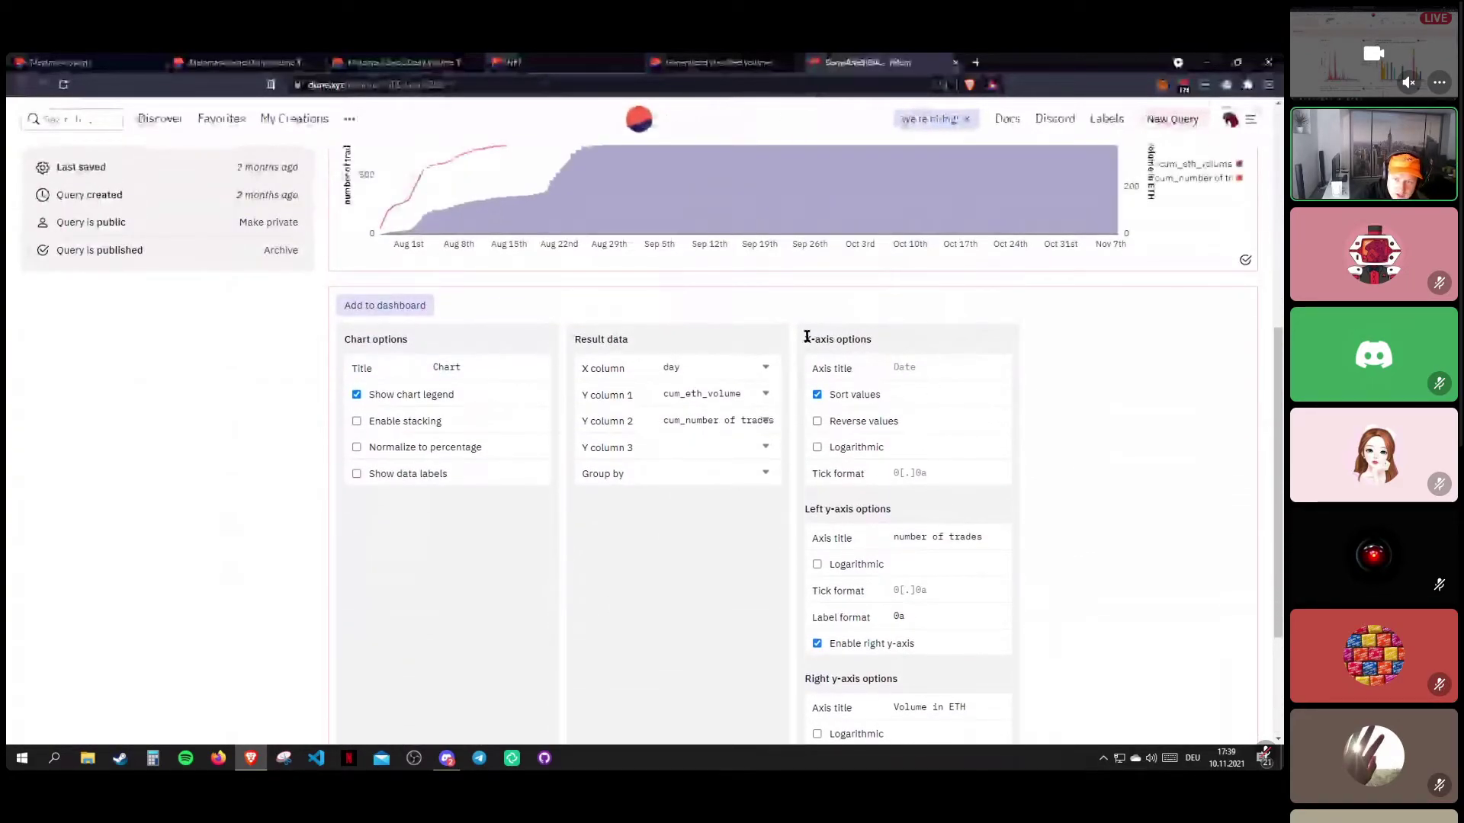
scroll(708, 505, down, 2)
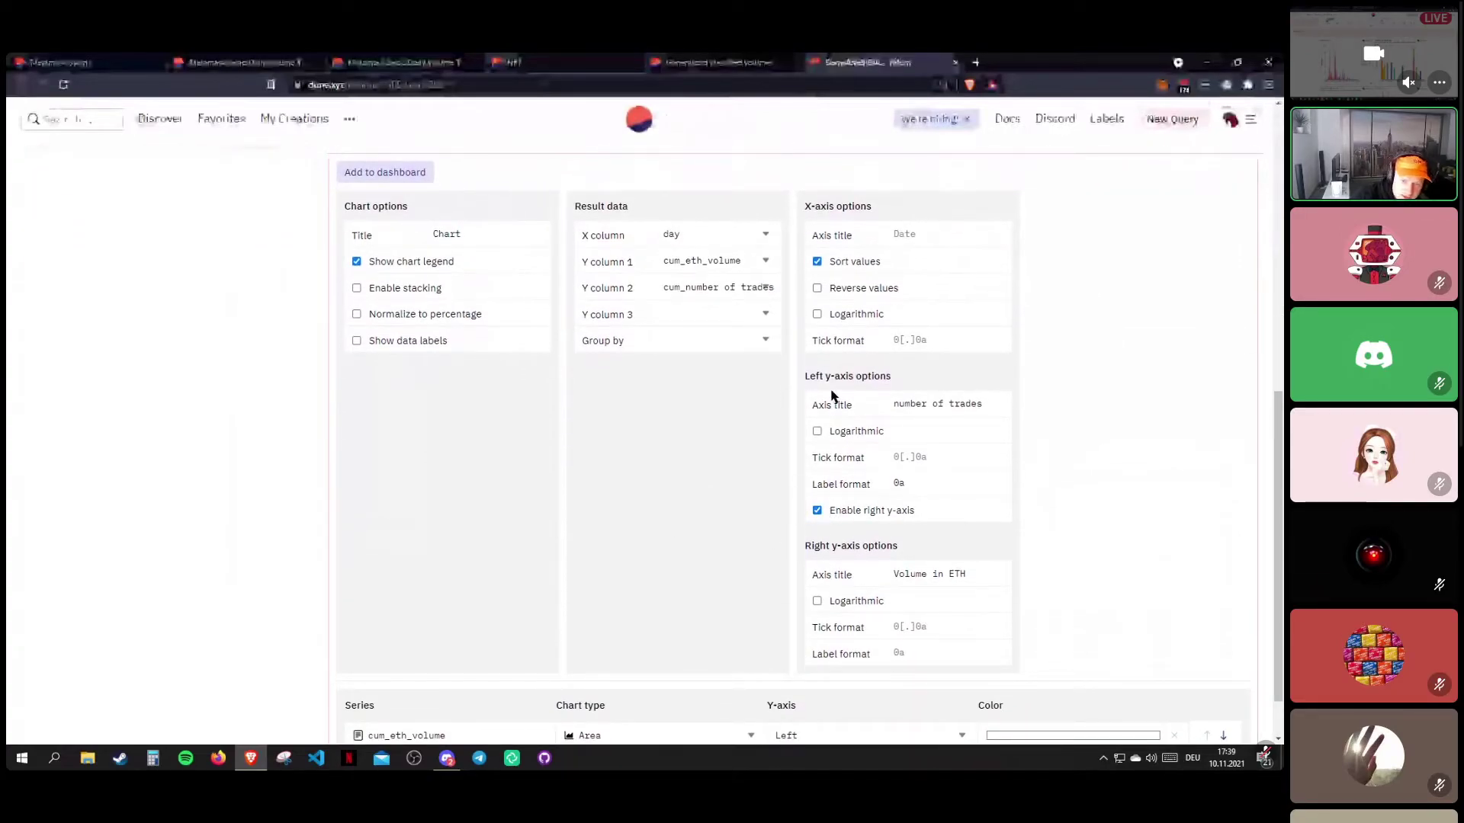
scroll(615, 393, up, 6)
scroll(614, 393, down, 3)
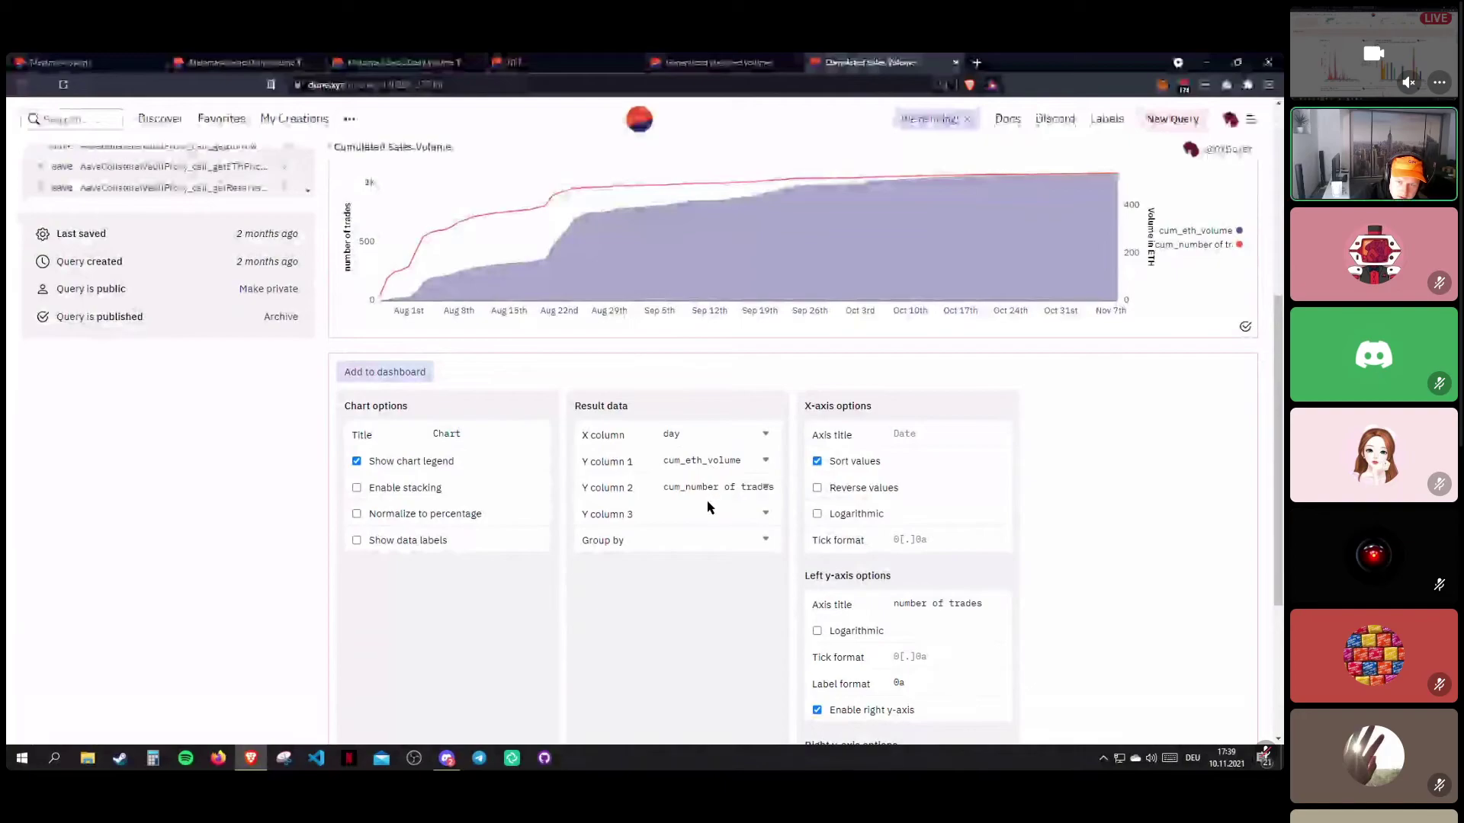
scroll(709, 507, down, 2)
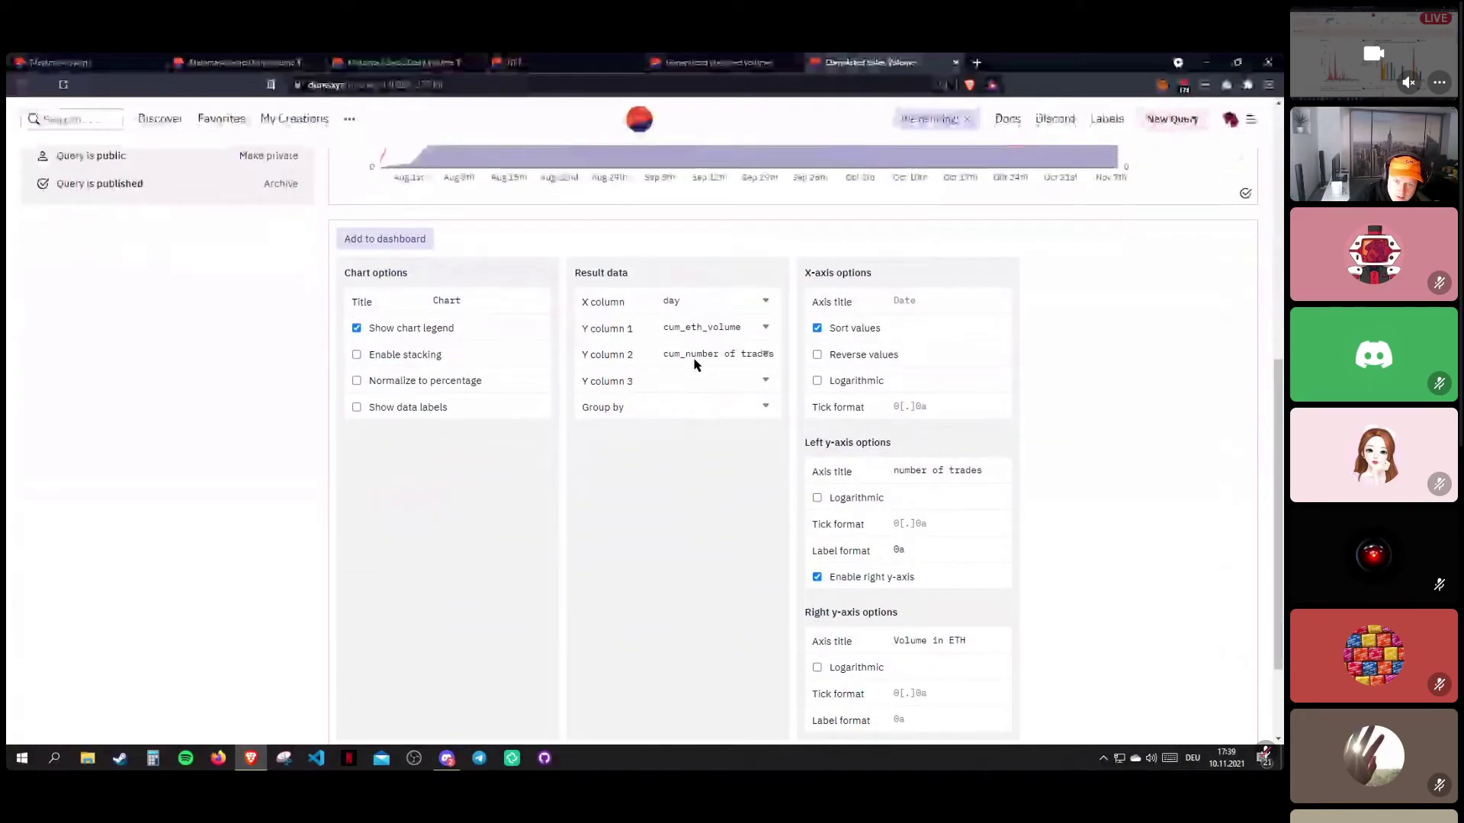
scroll(706, 445, down, 1)
click(853, 513)
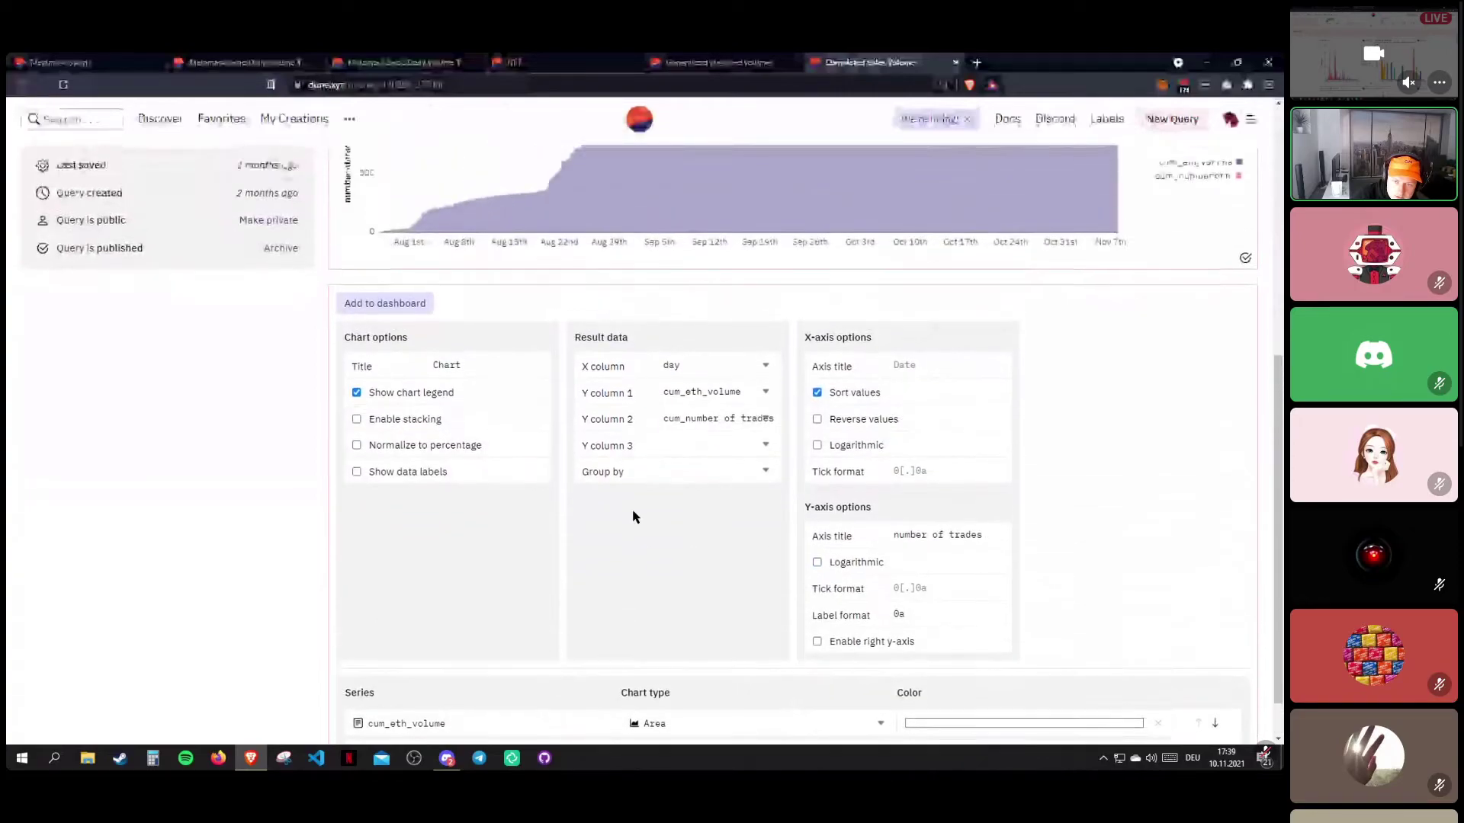
scroll(633, 517, up, 3)
scroll(579, 497, down, 1)
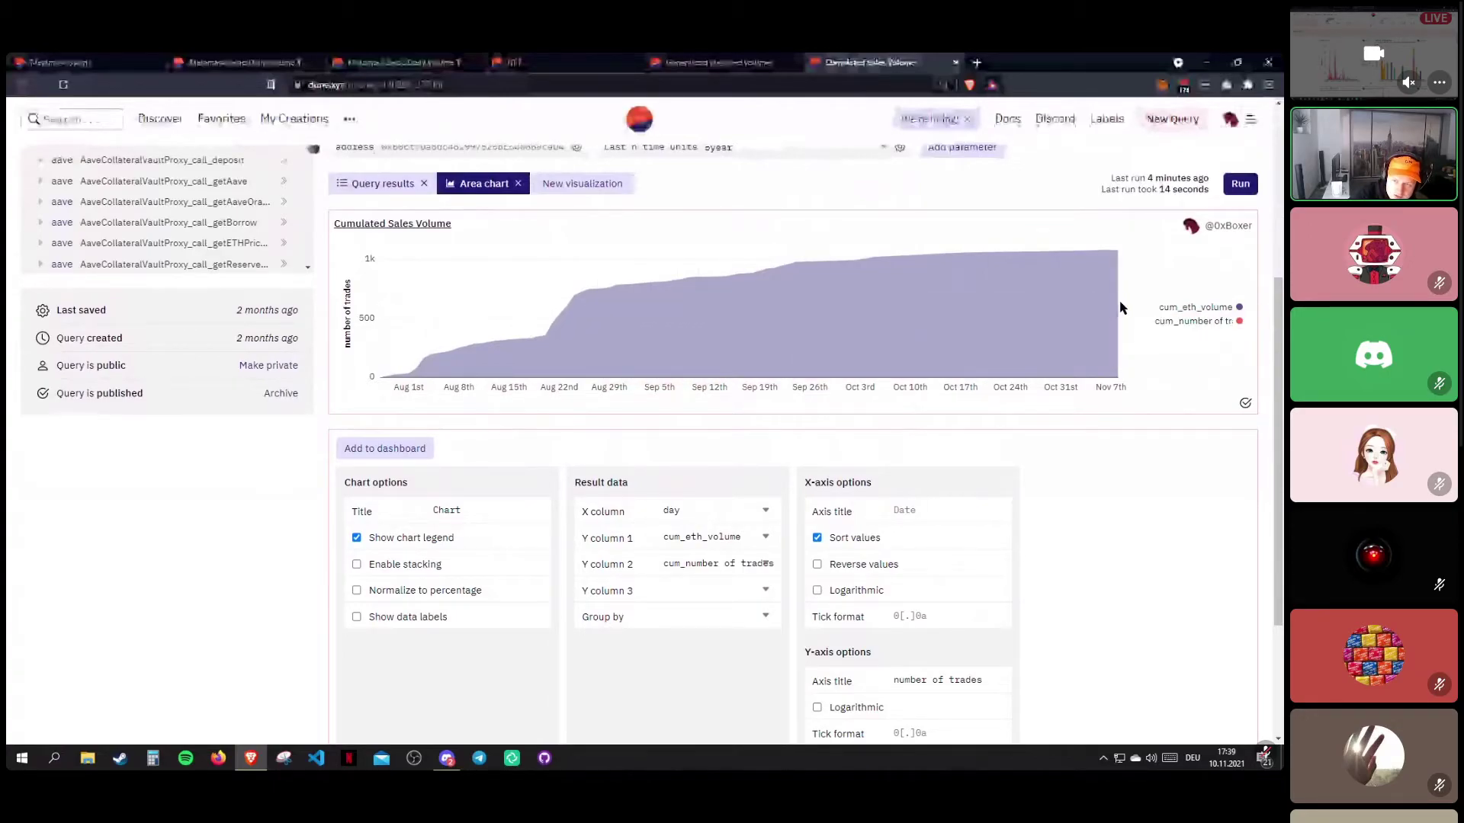
scroll(614, 549, down, 3)
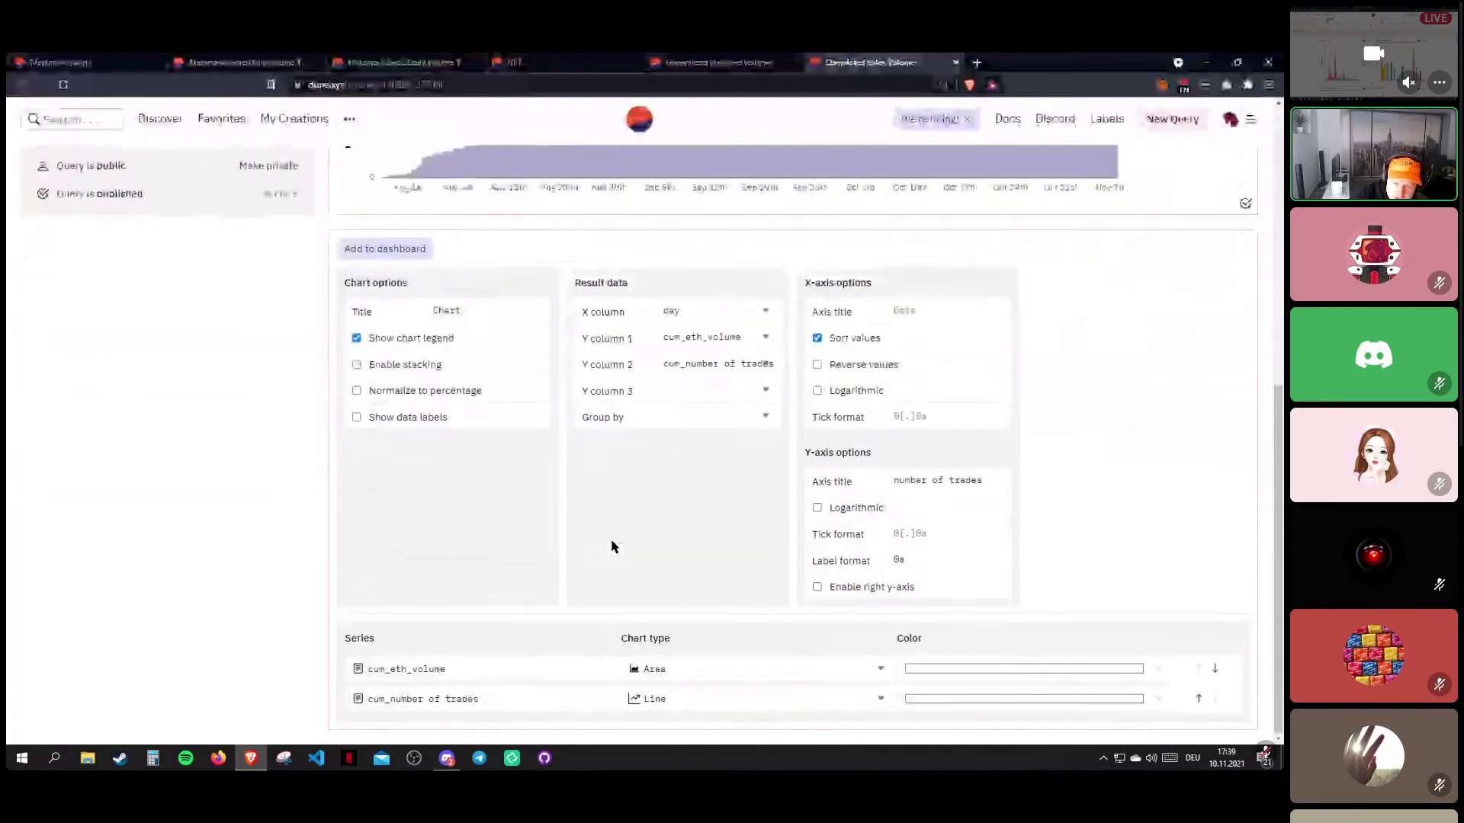
Make cum_number of trades an area series and check both series' visibility toggles.
click(711, 699)
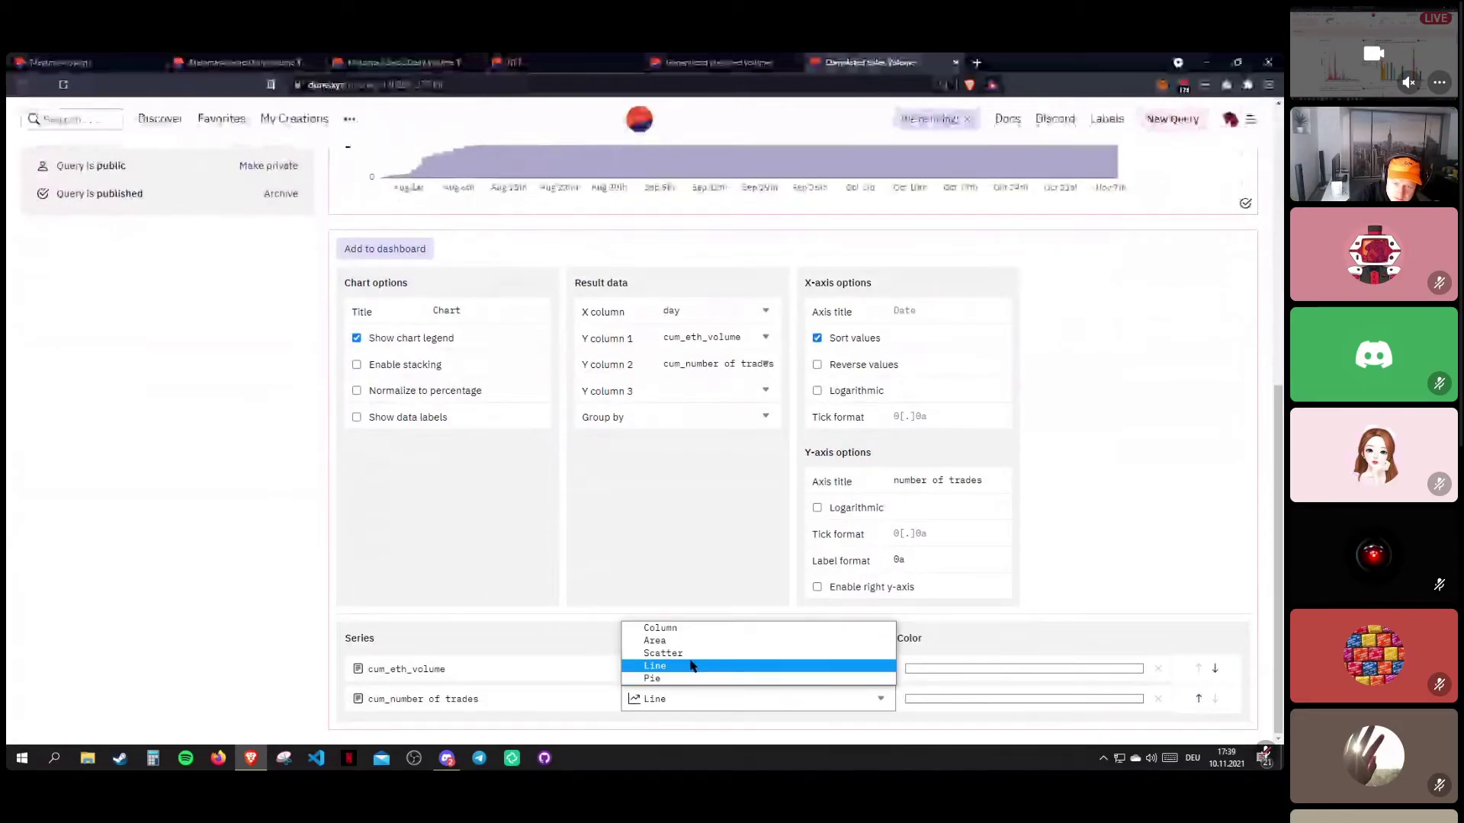
click(677, 641)
scroll(600, 541, up, 5)
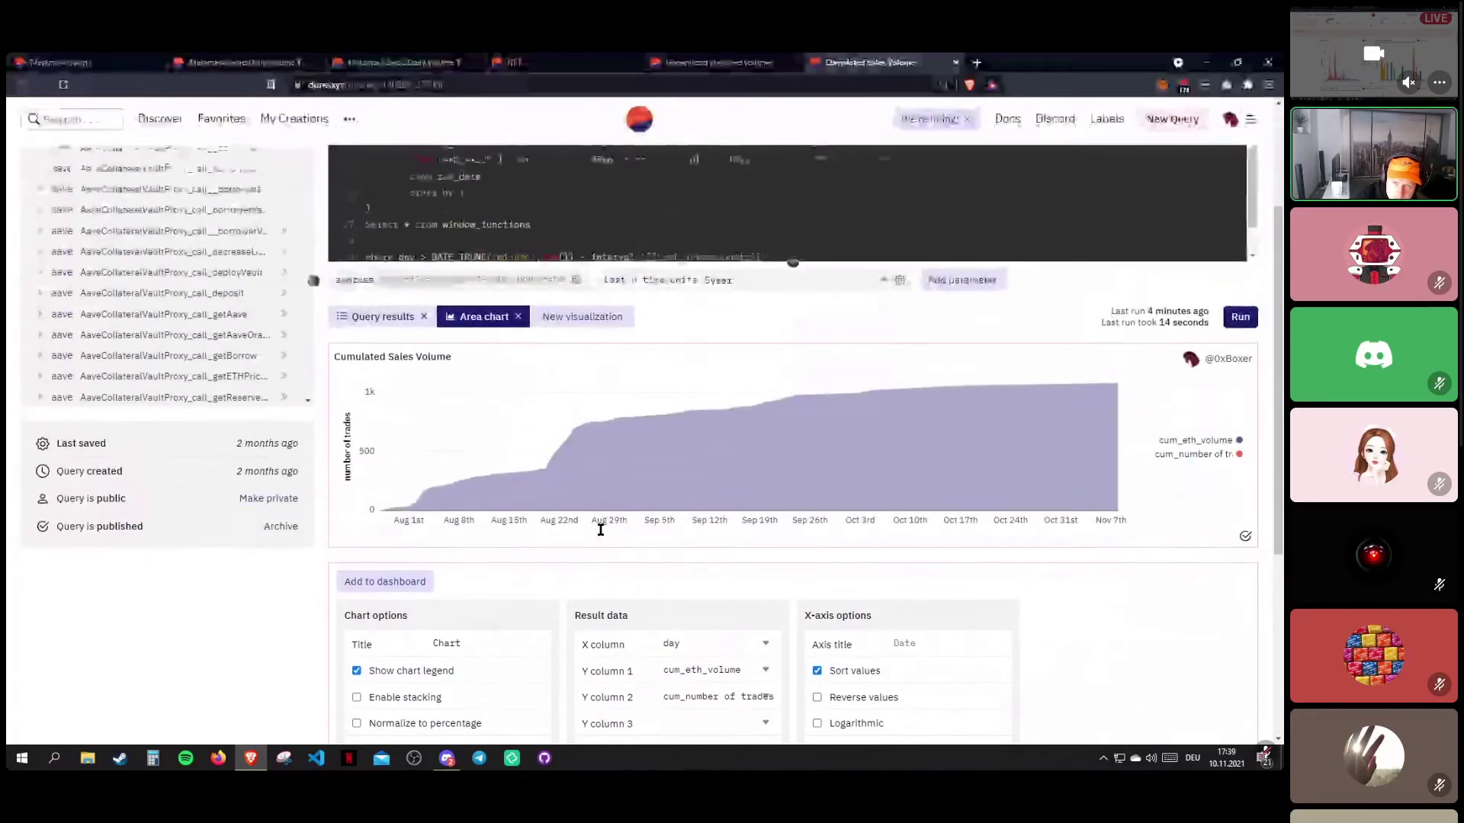
click(1178, 455)
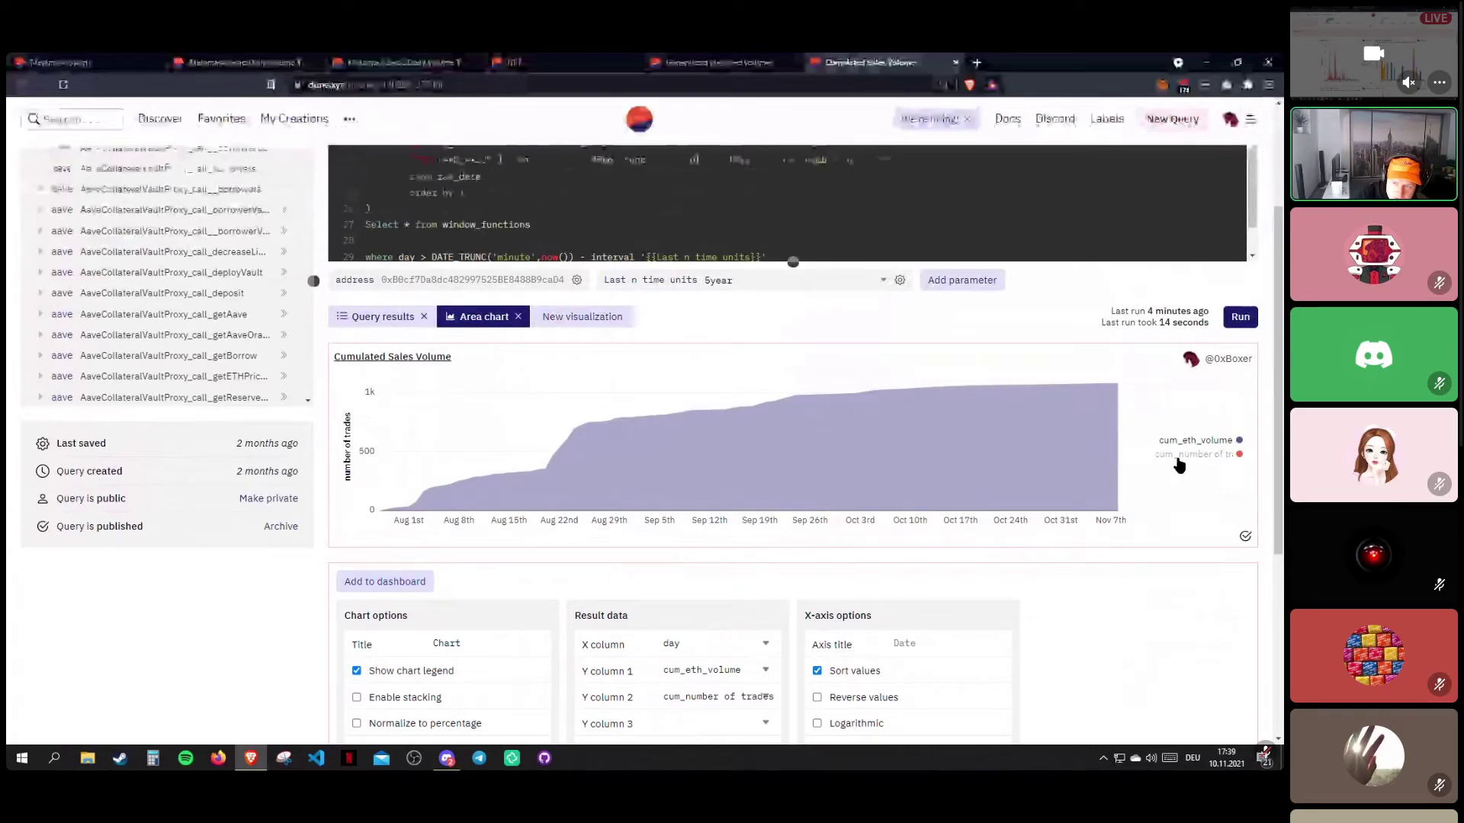
click(1193, 444)
click(1195, 445)
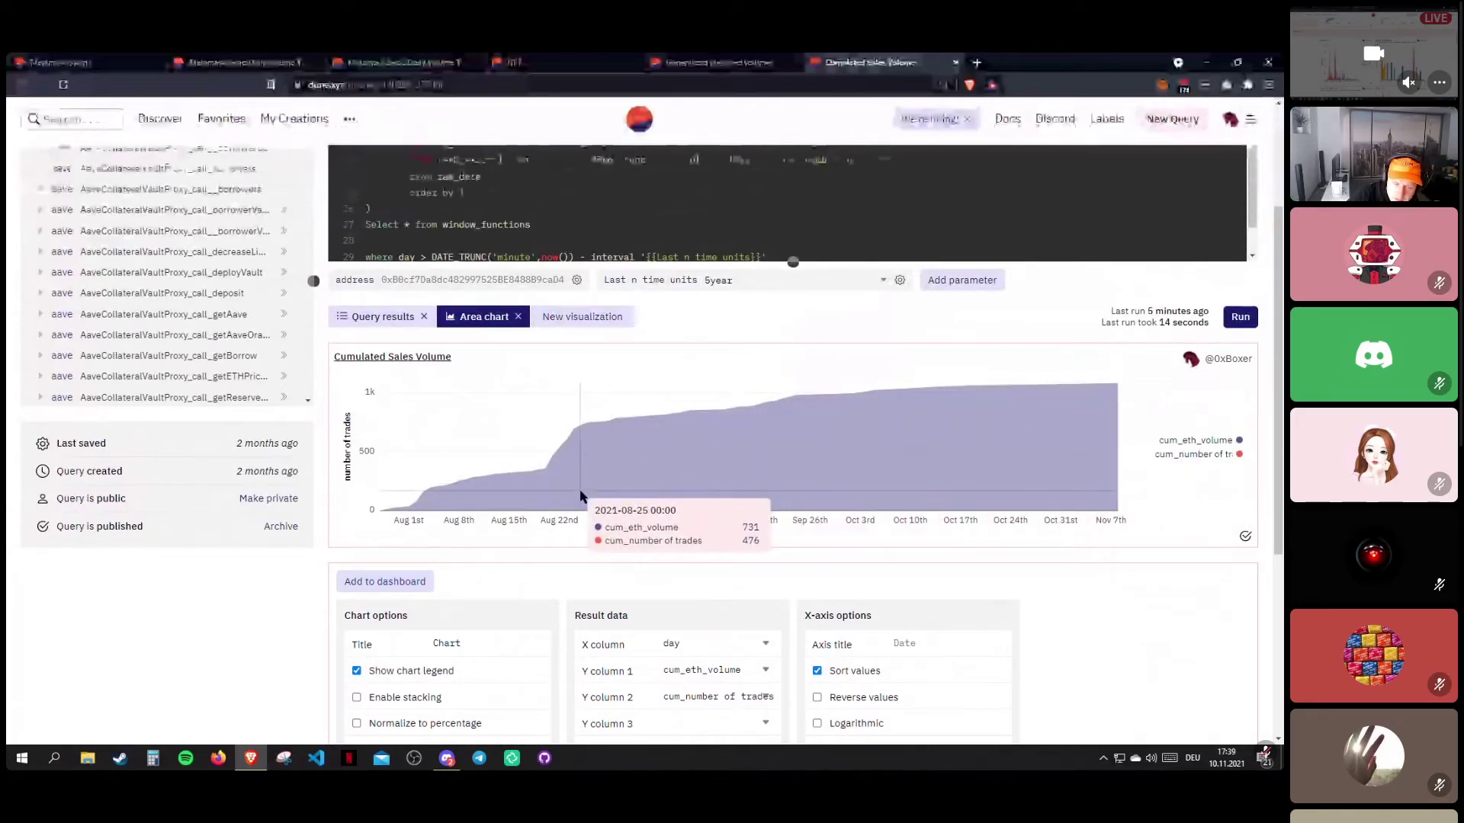
Plot day on X, cum_eth_volume as Y column 1 and cum_number of trades as Y column 2.
scroll(580, 496, down, 4)
click(713, 436)
click(696, 466)
click(698, 404)
click(699, 379)
click(690, 408)
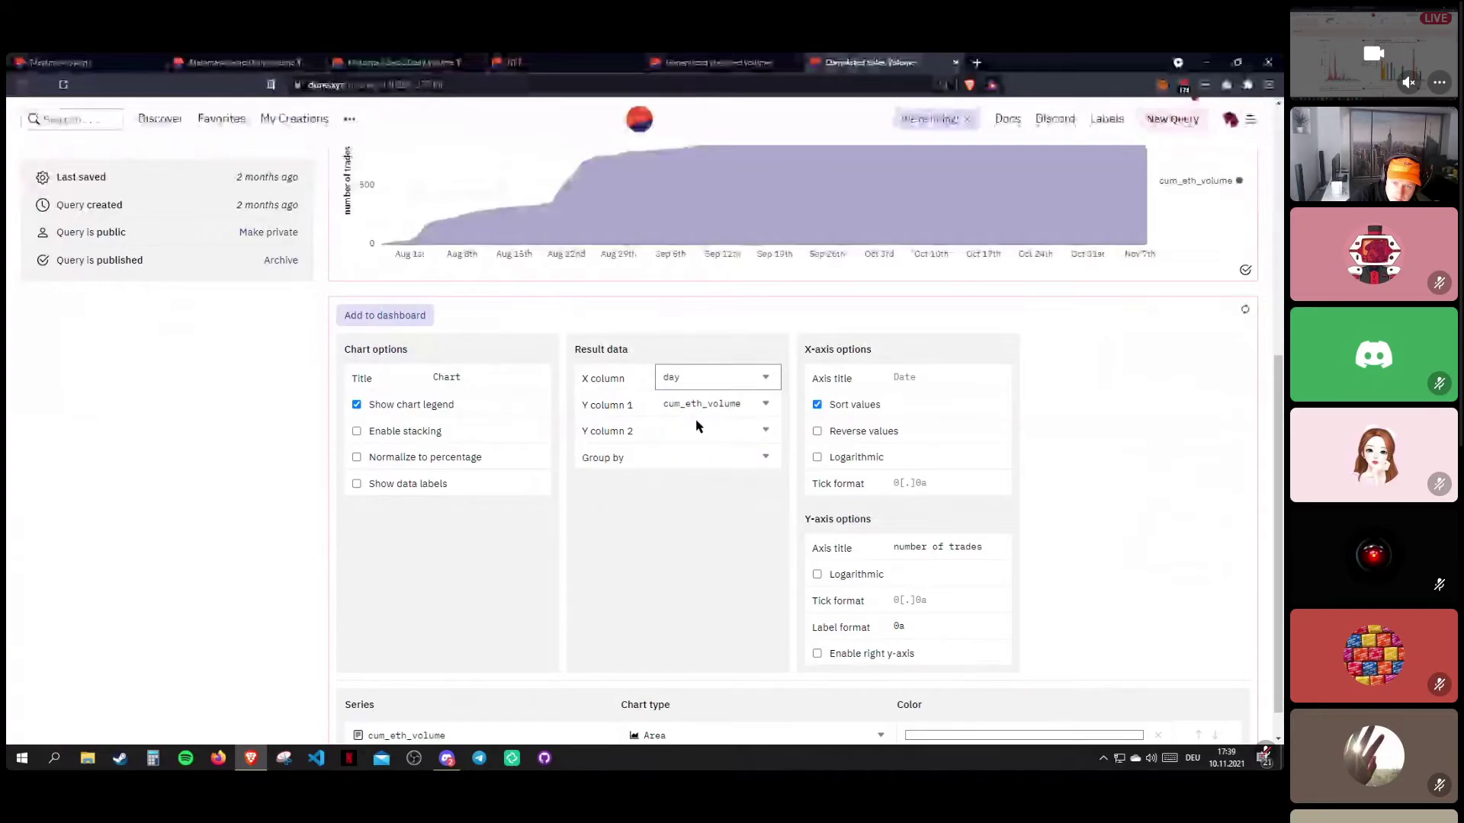
click(696, 436)
click(690, 485)
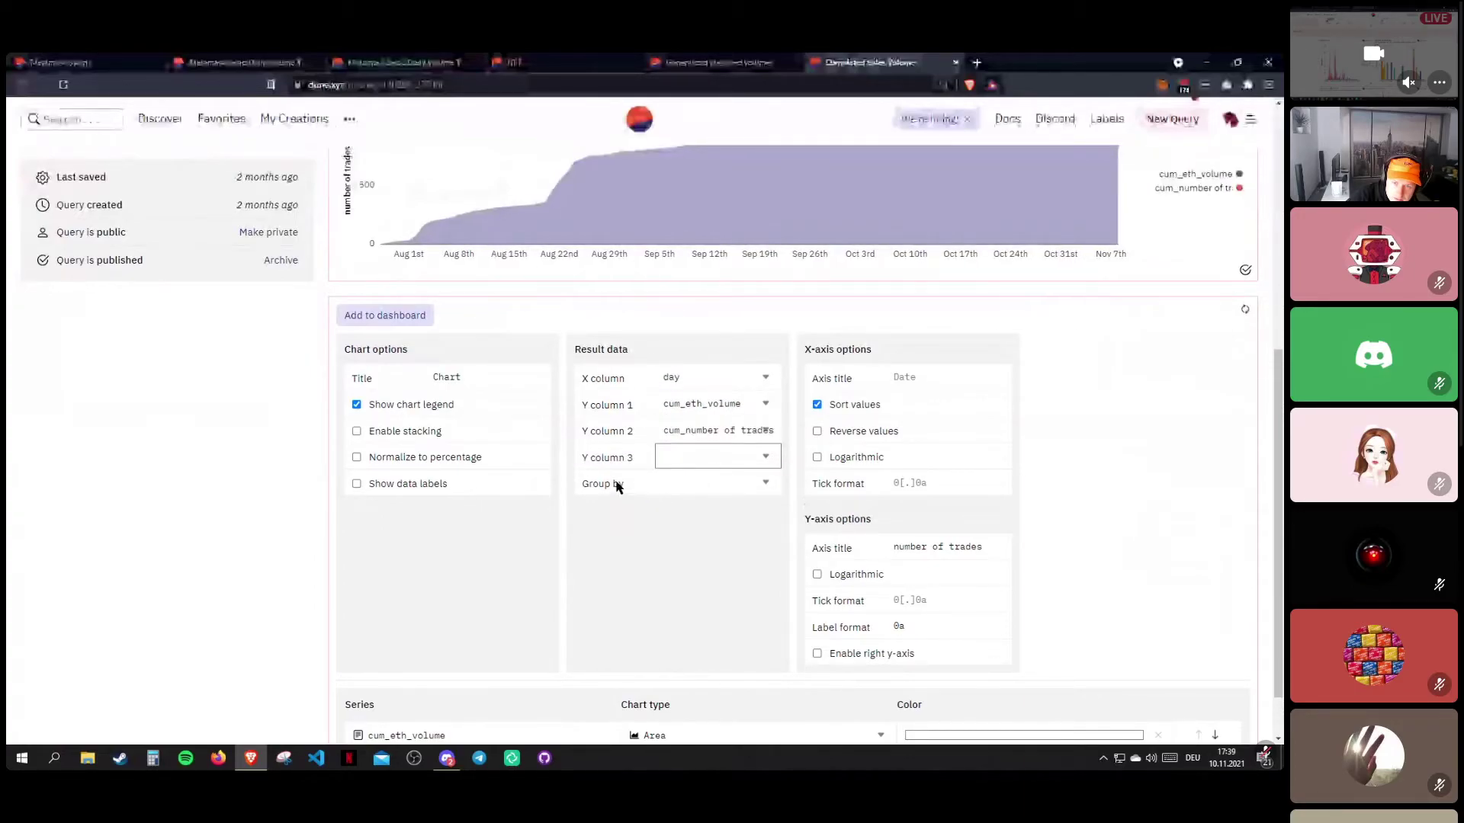
Enable the right y-axis on the area chart.
scroll(616, 482, up, 2)
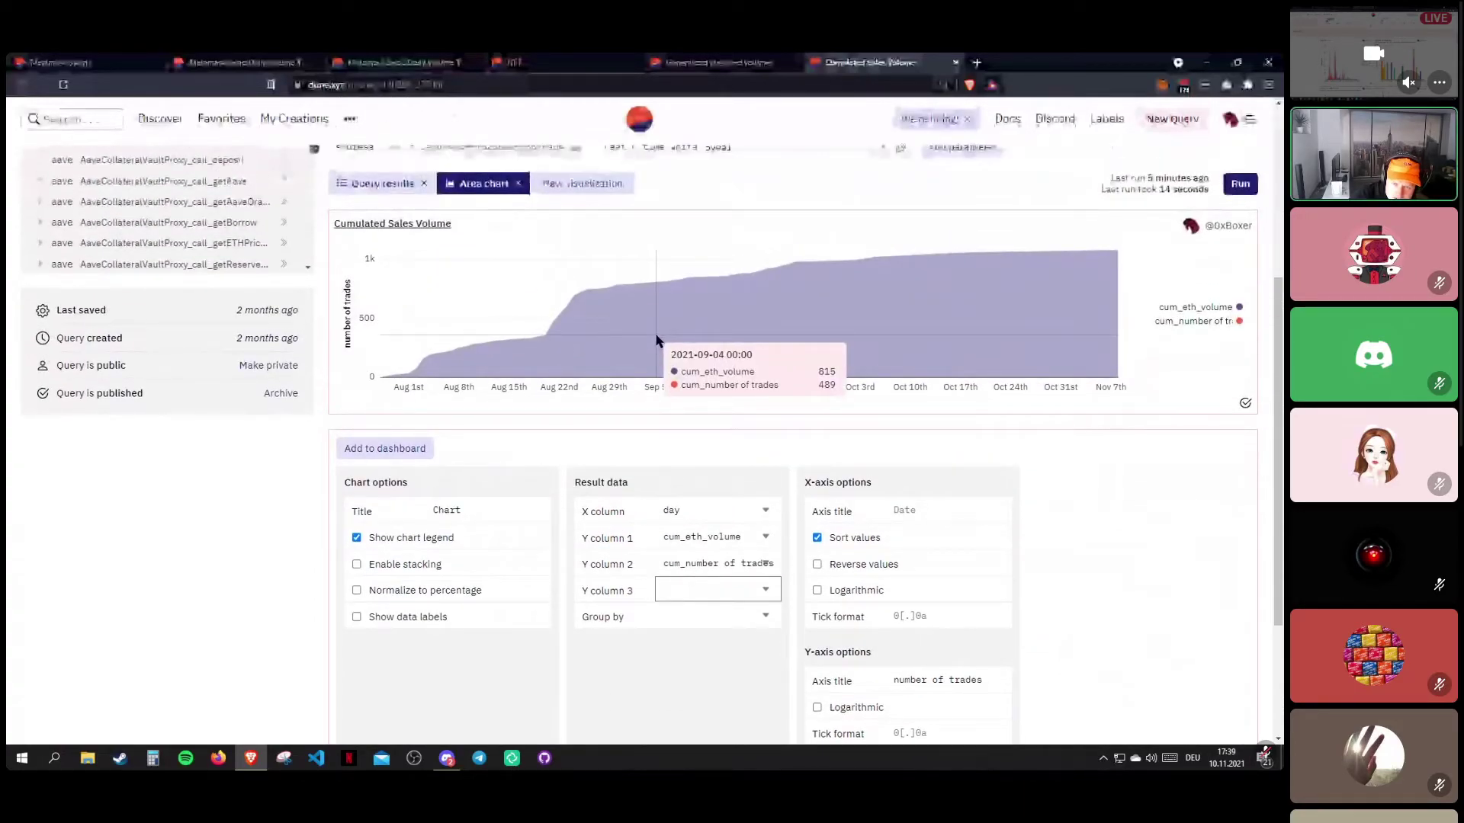
scroll(723, 558, down, 3)
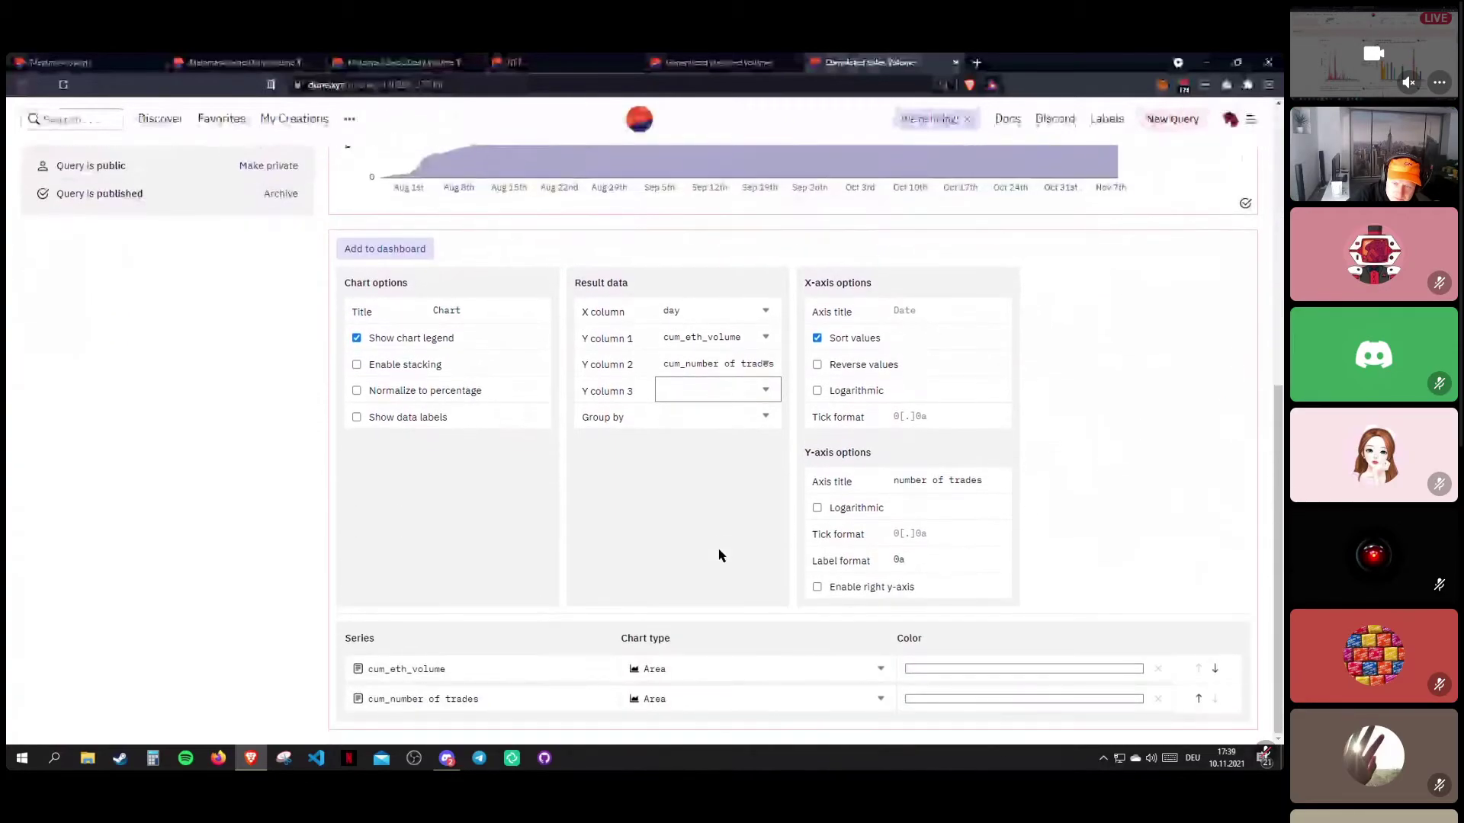
click(818, 587)
scroll(652, 525, up, 3)
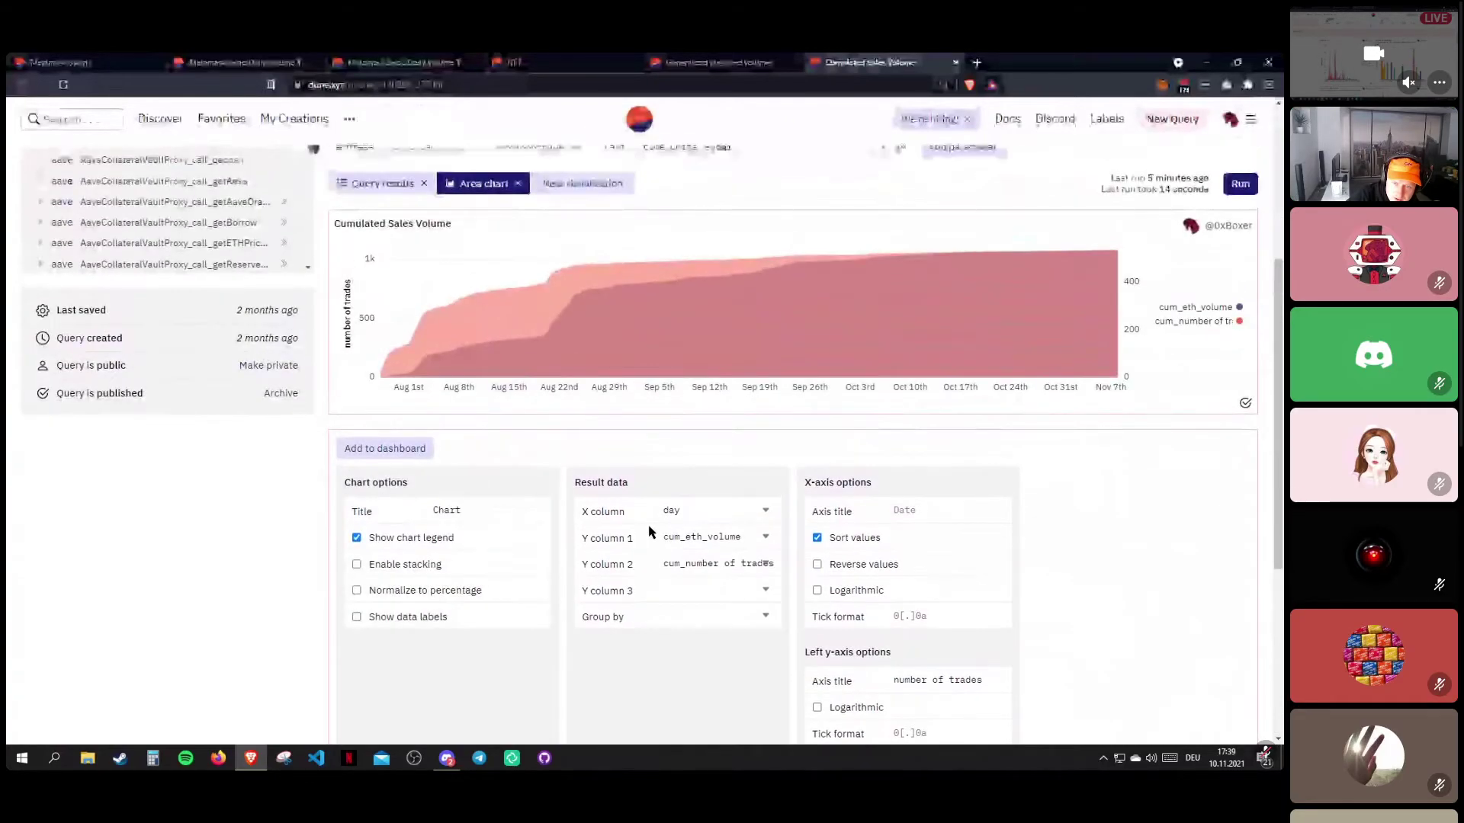
scroll(650, 526, down, 2)
scroll(650, 526, down, 3)
scroll(650, 518, up, 6)
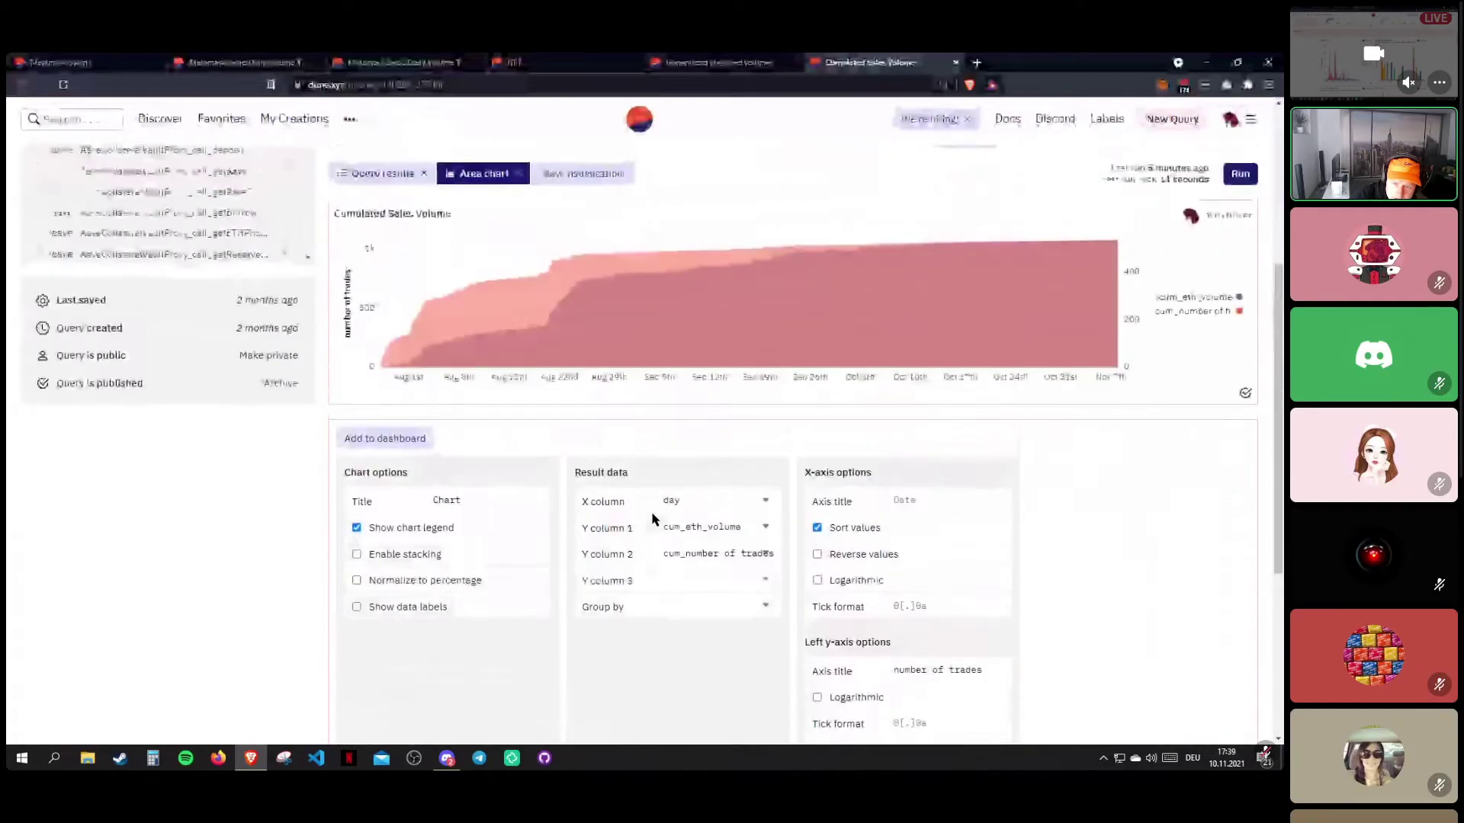
scroll(621, 487, down, 6)
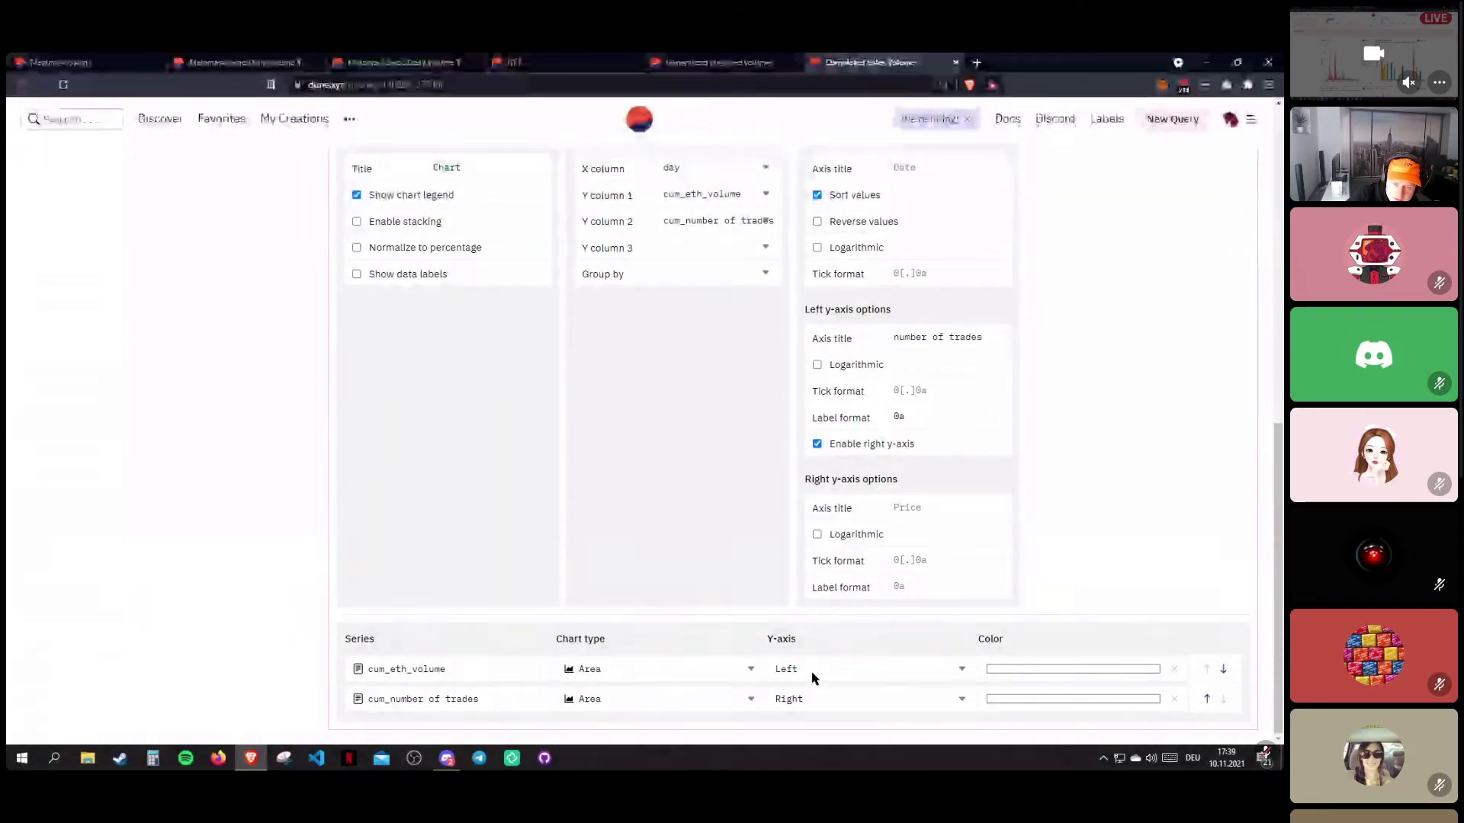
scroll(619, 548, up, 6)
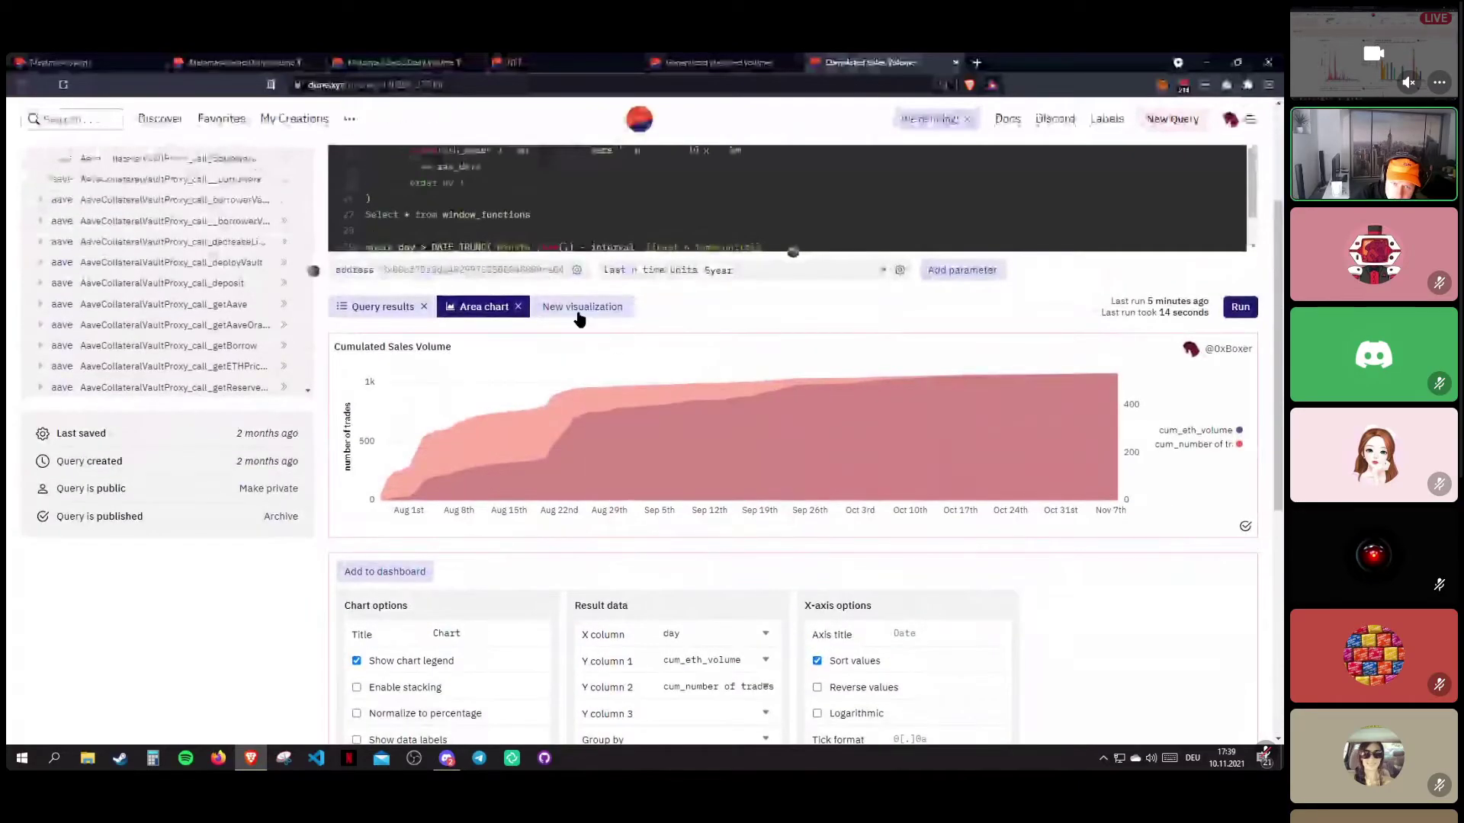
click(584, 306)
Add a new Line chart visualization for the Cumulated Sales Volume query.
click(499, 555)
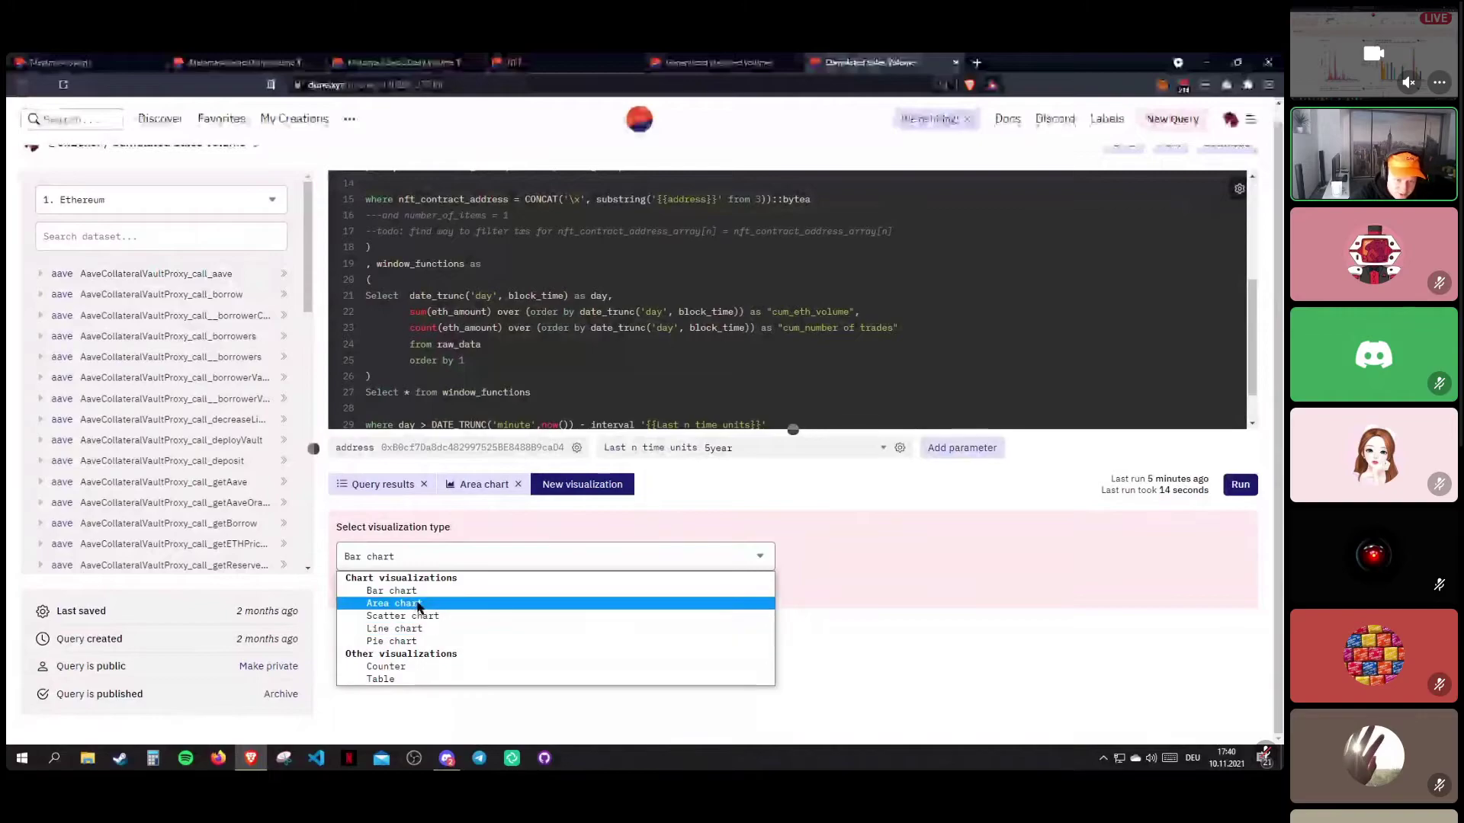
click(415, 629)
click(385, 588)
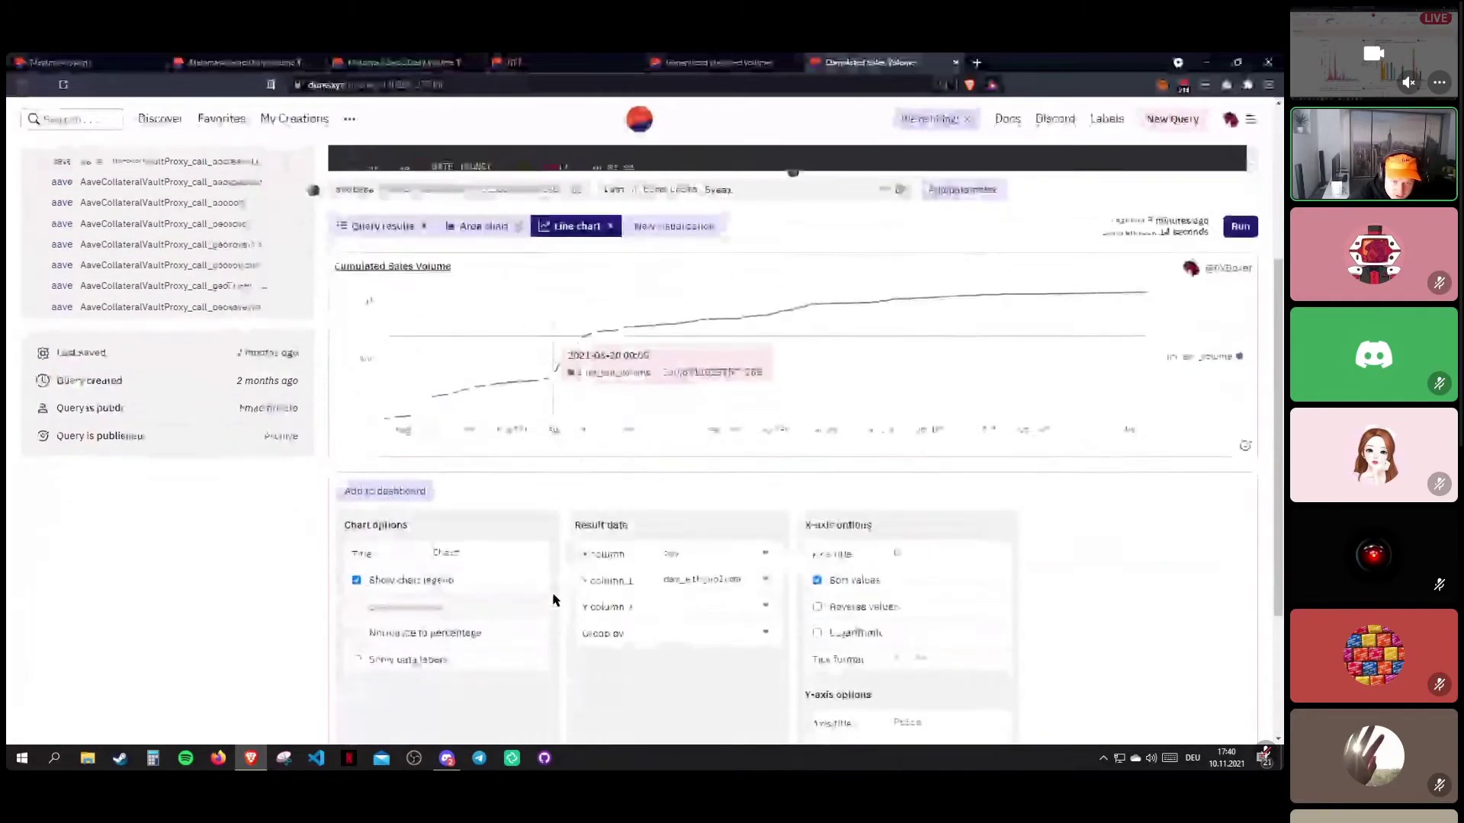
scroll(627, 417, down, 2)
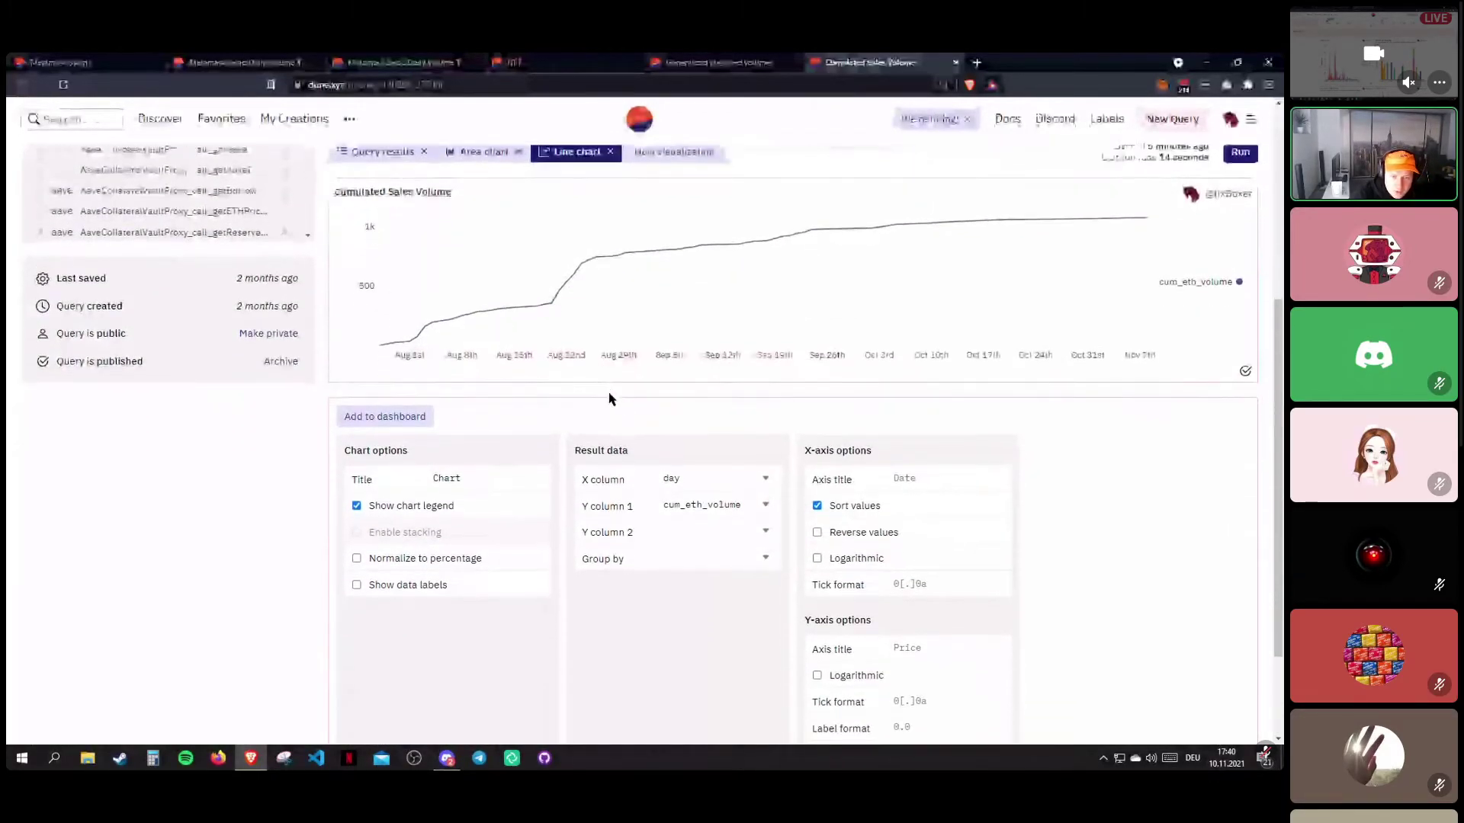
scroll(633, 457, down, 1)
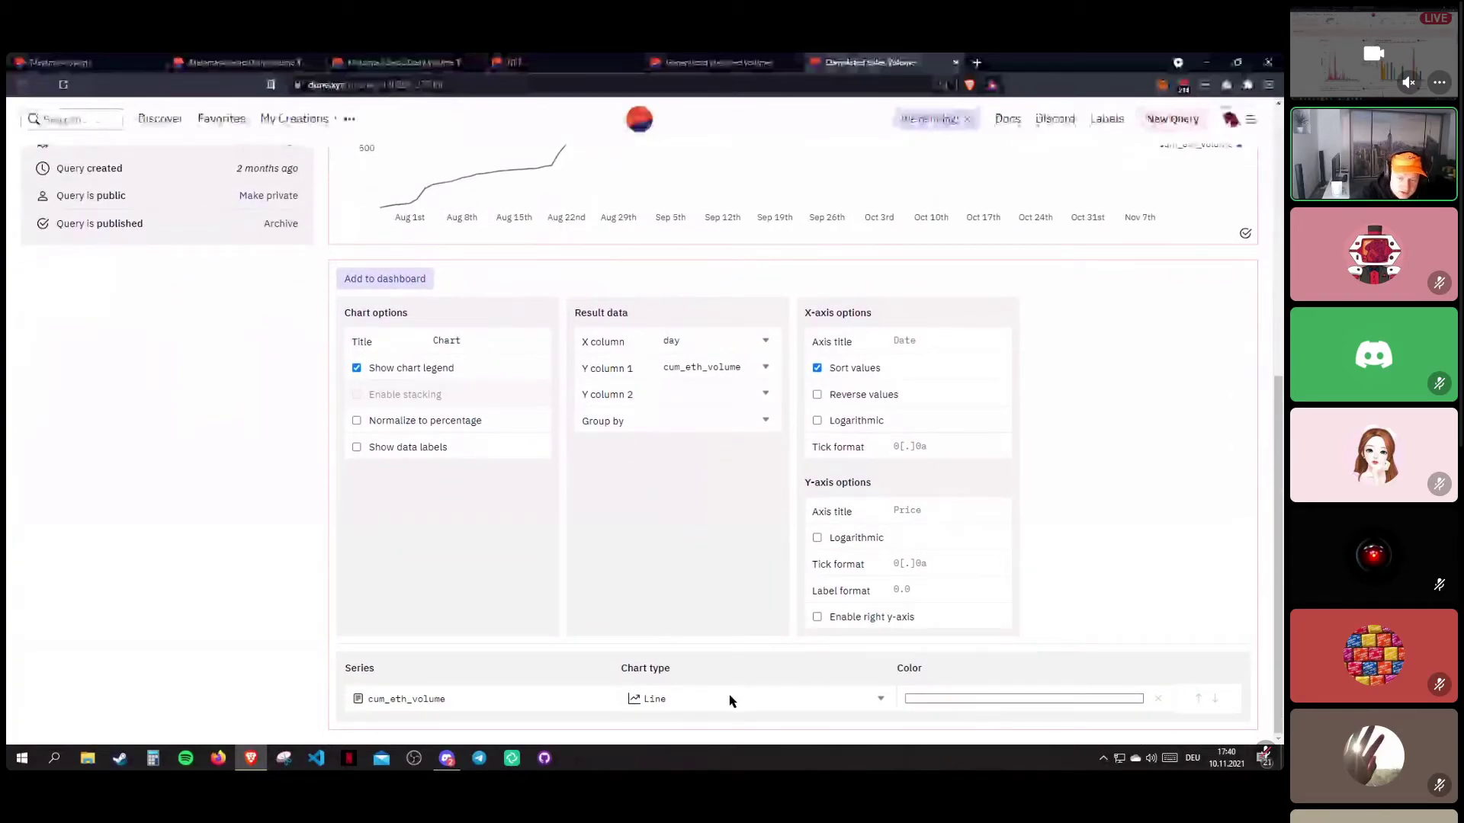
Keep the series drawn as a line, then display the raw query results table.
click(690, 701)
click(658, 576)
click(663, 705)
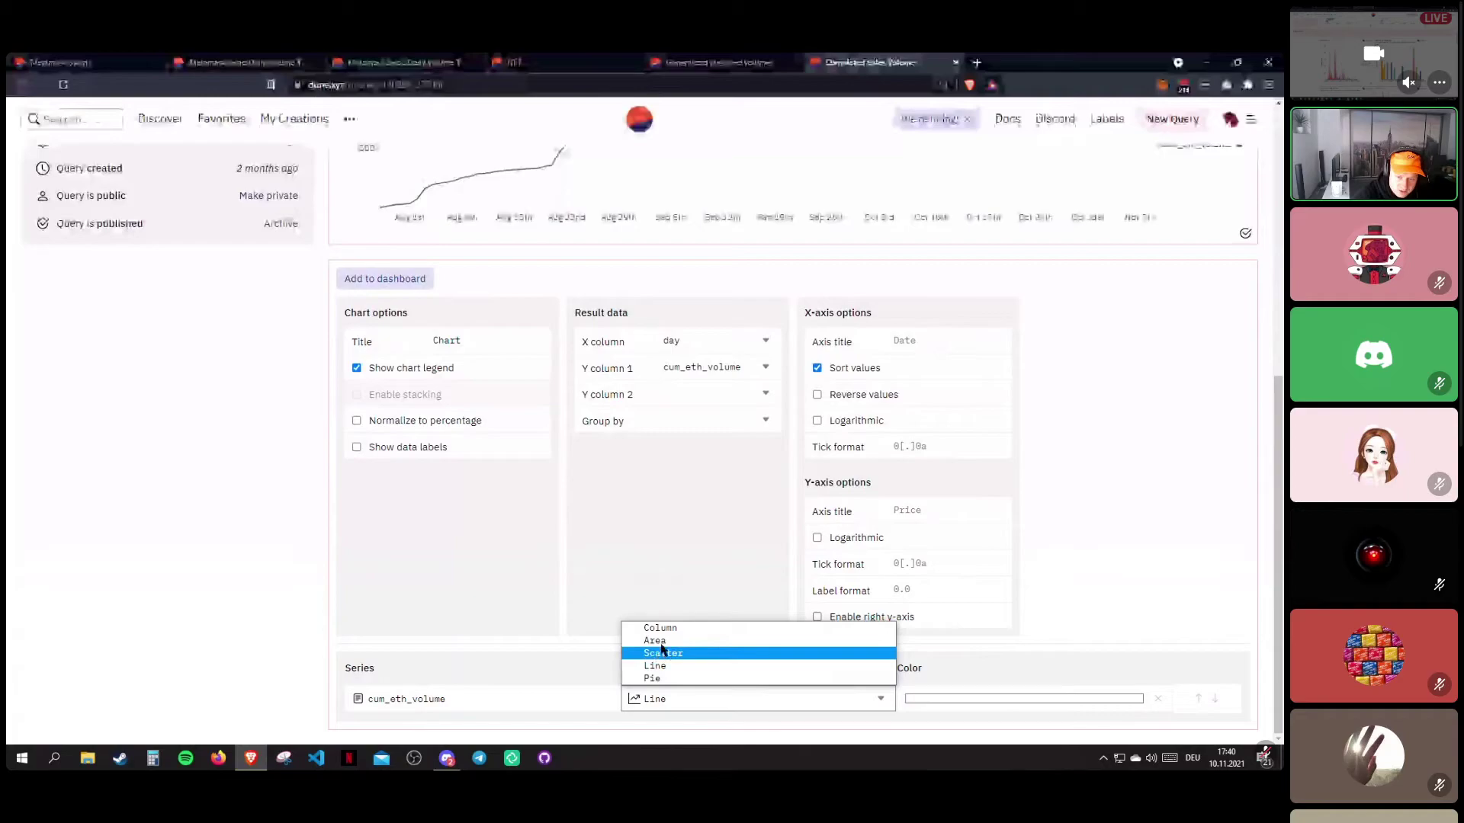
click(657, 666)
scroll(591, 578, up, 4)
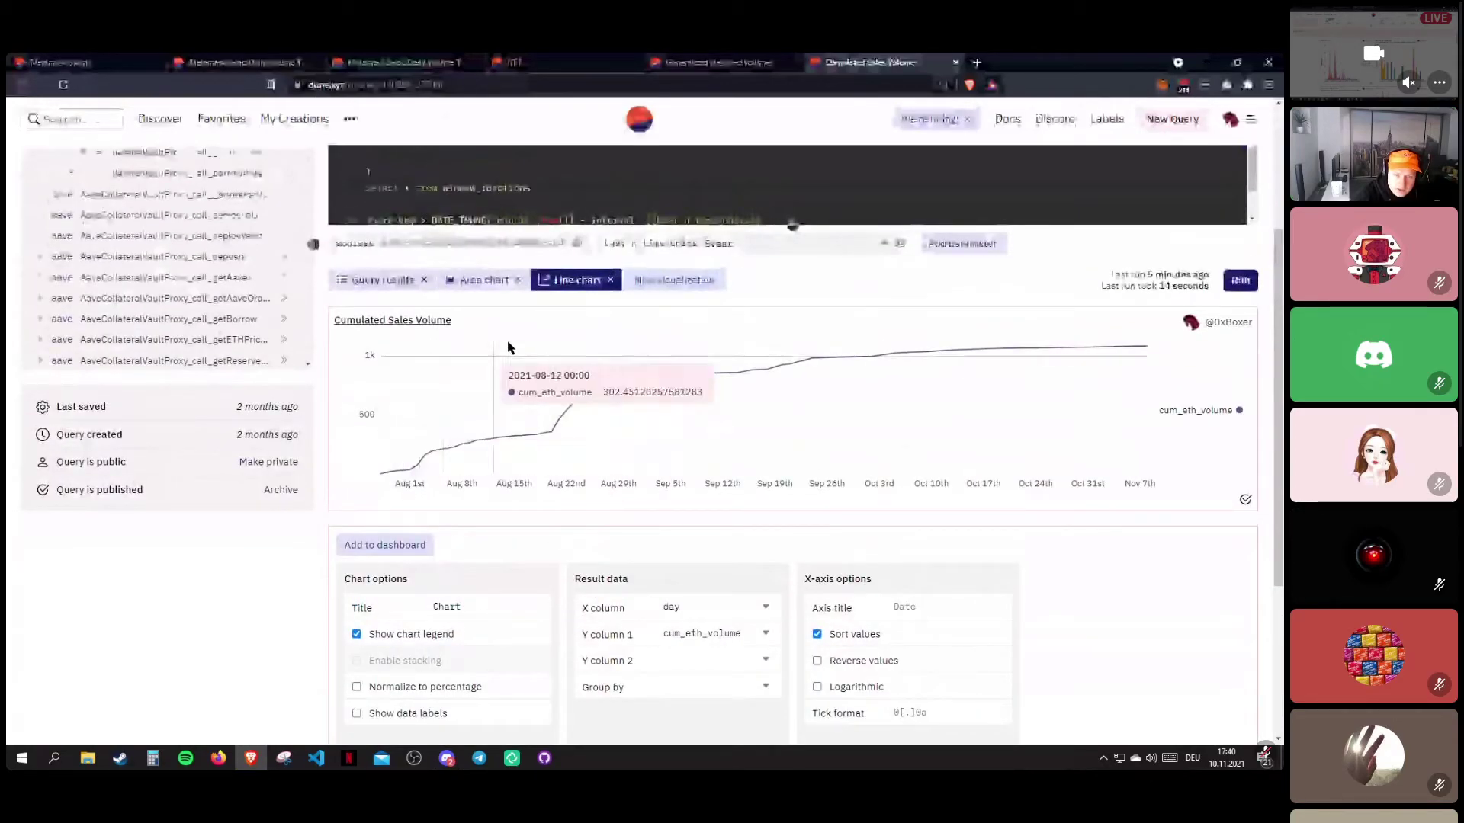
scroll(480, 495, up, 3)
click(391, 482)
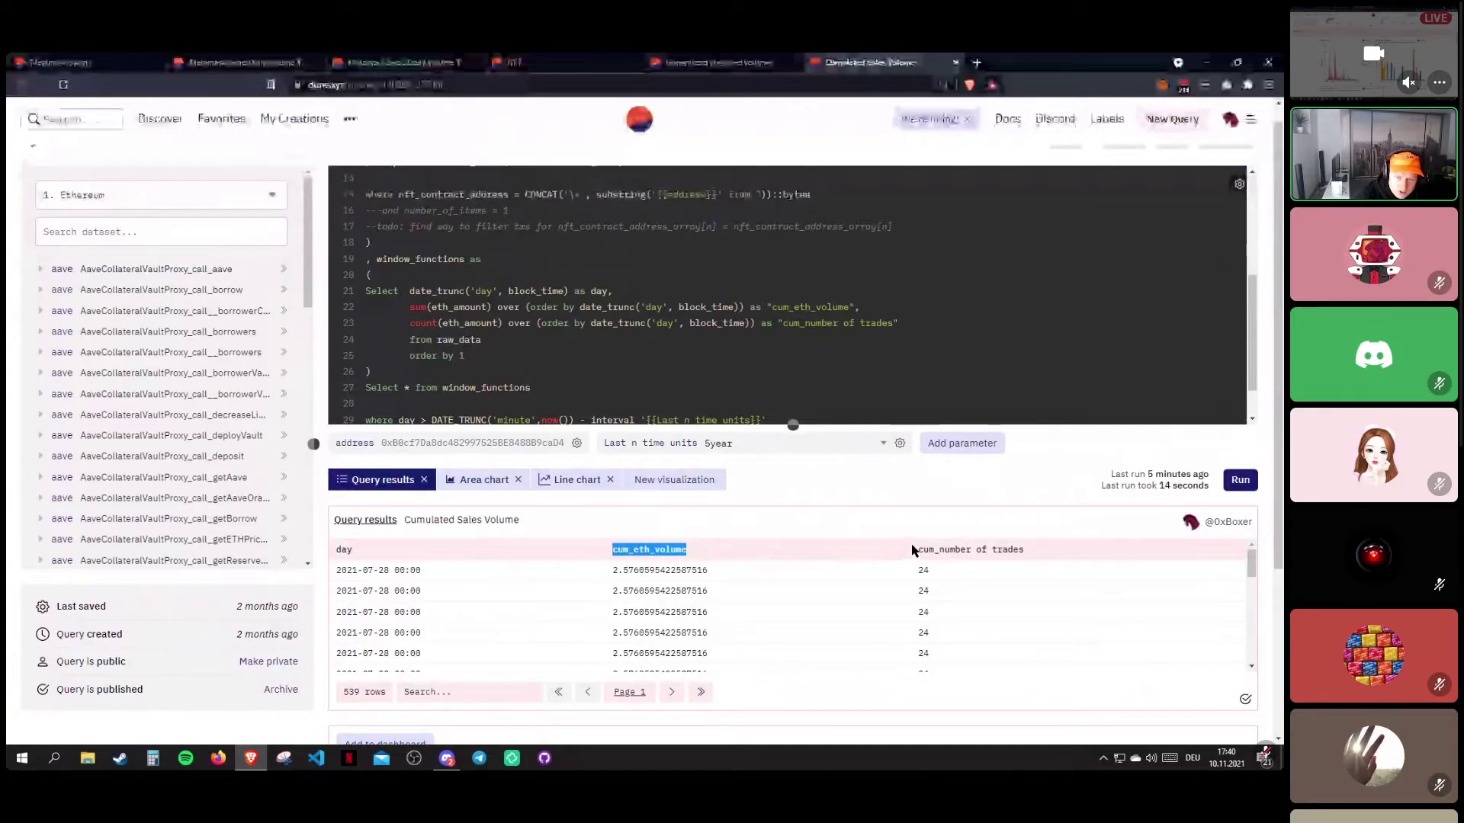
Select, then deselect, the cum_number of trades header in the results table.
drag(913, 551, 1059, 550)
click(762, 523)
scroll(745, 516, down, 1)
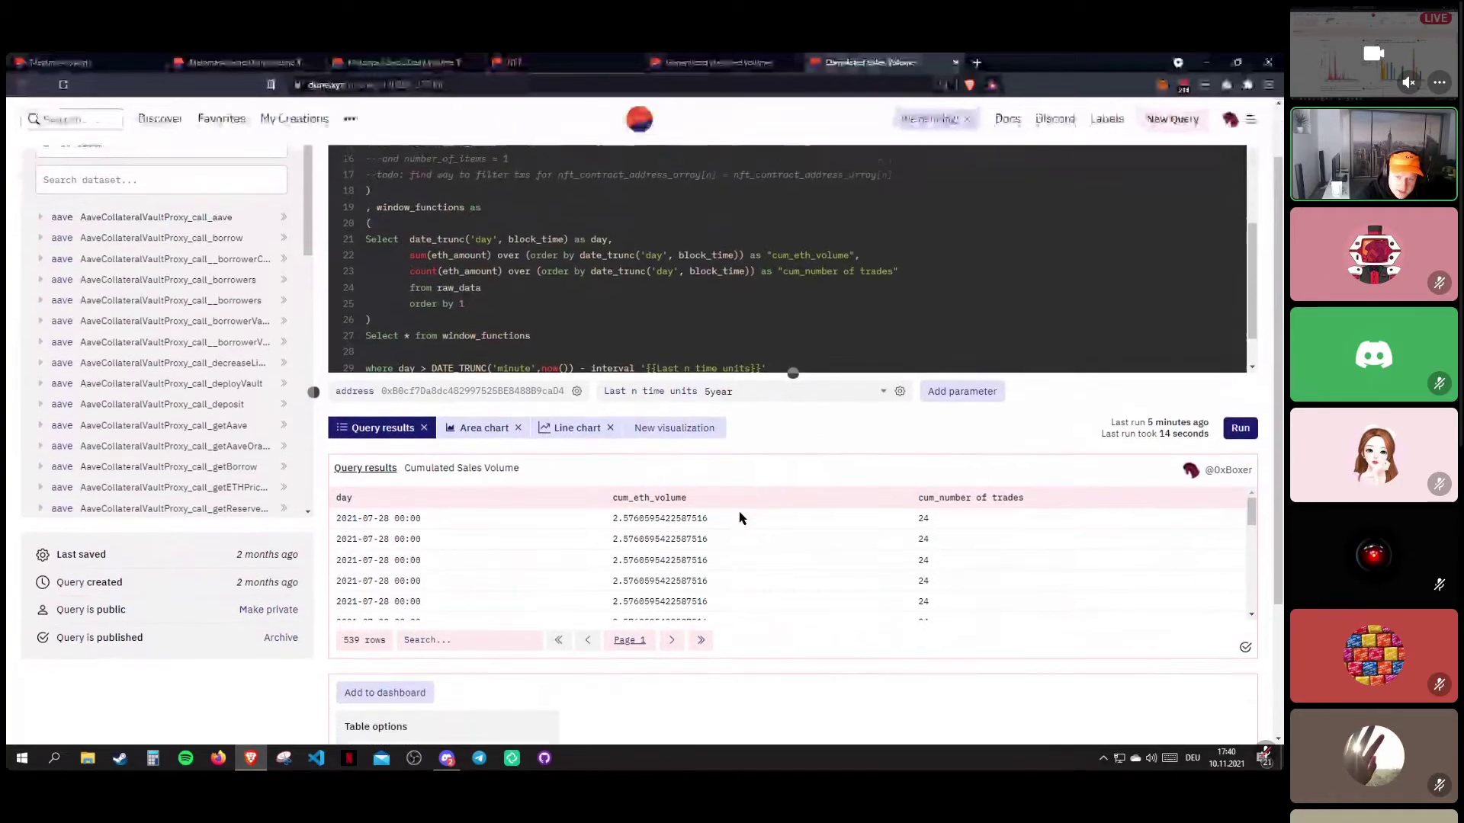
scroll(593, 509, down, 5)
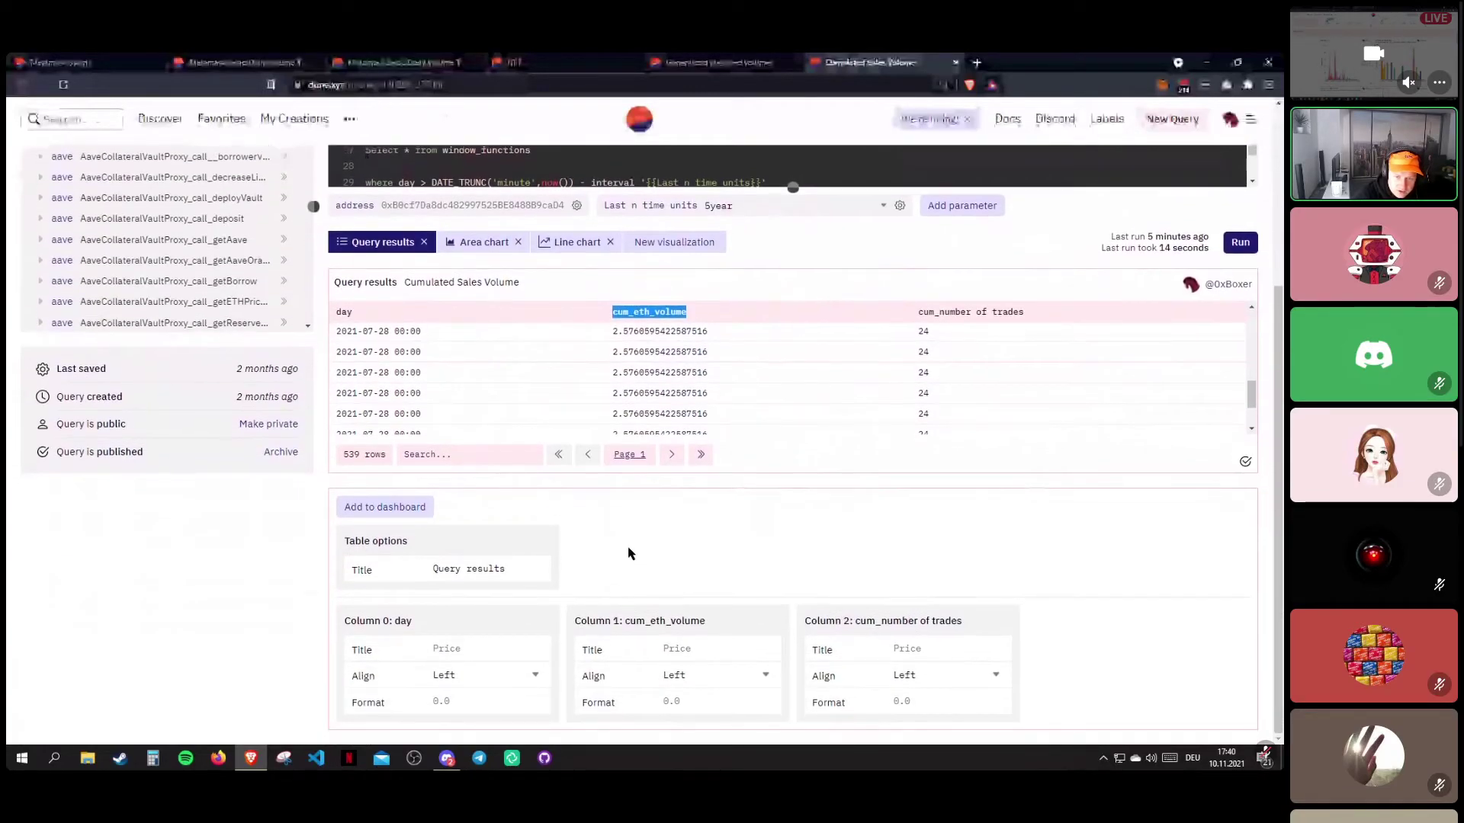
scroll(630, 550, up, 4)
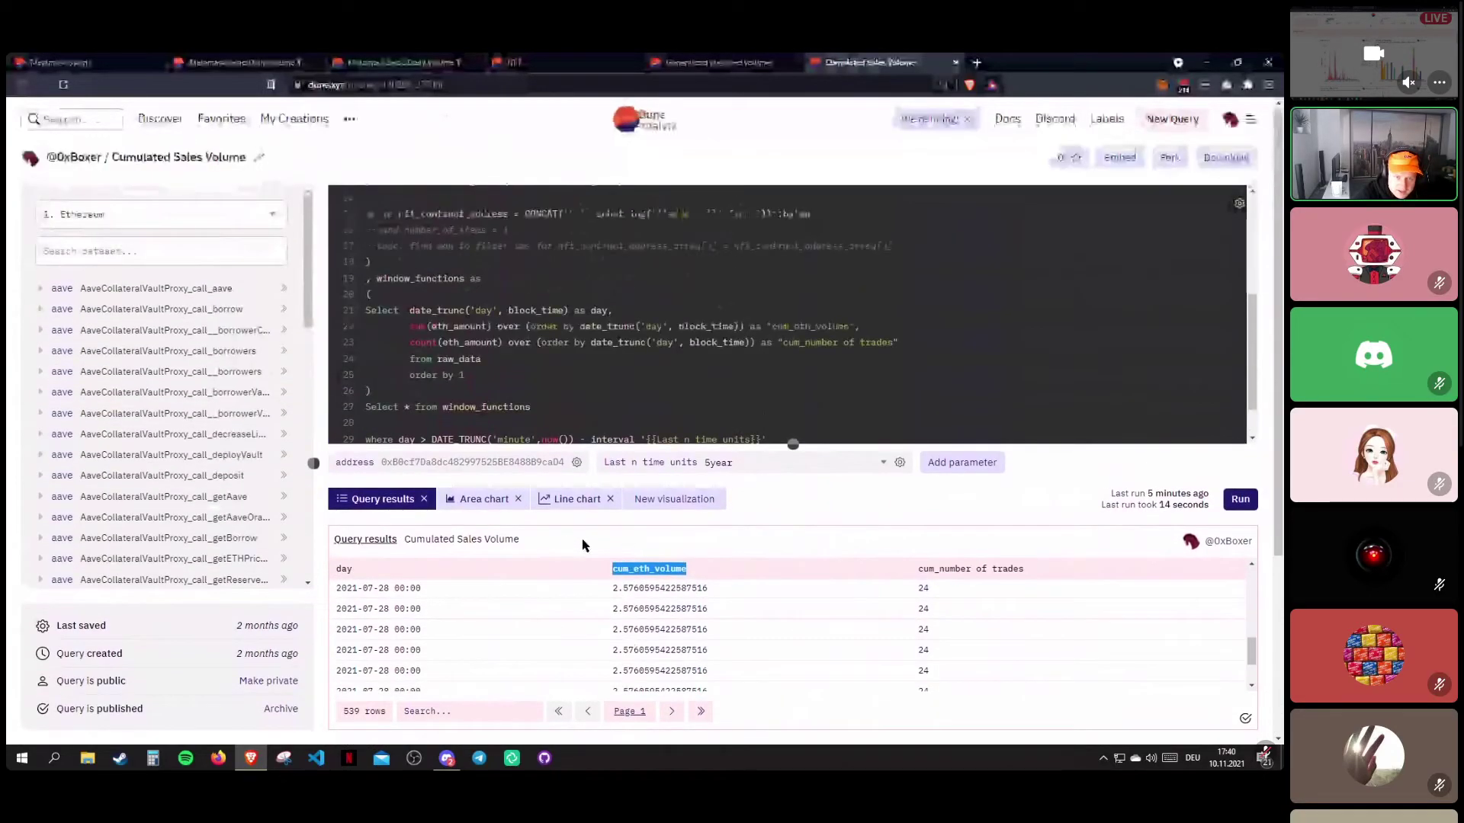
Glance at the Area chart, then return to the Line chart's options and Series table.
click(486, 501)
click(570, 500)
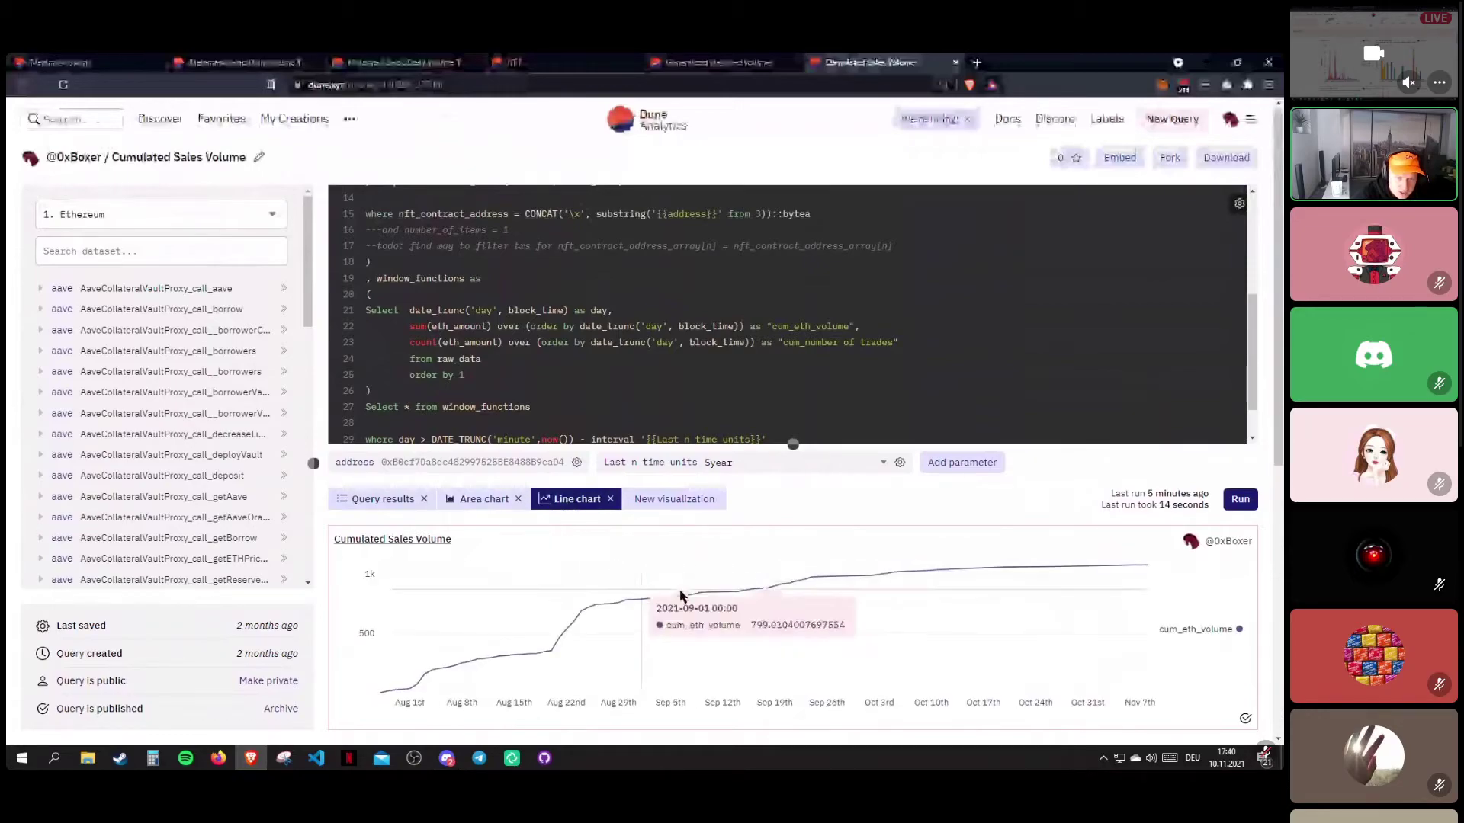
scroll(473, 579, down, 3)
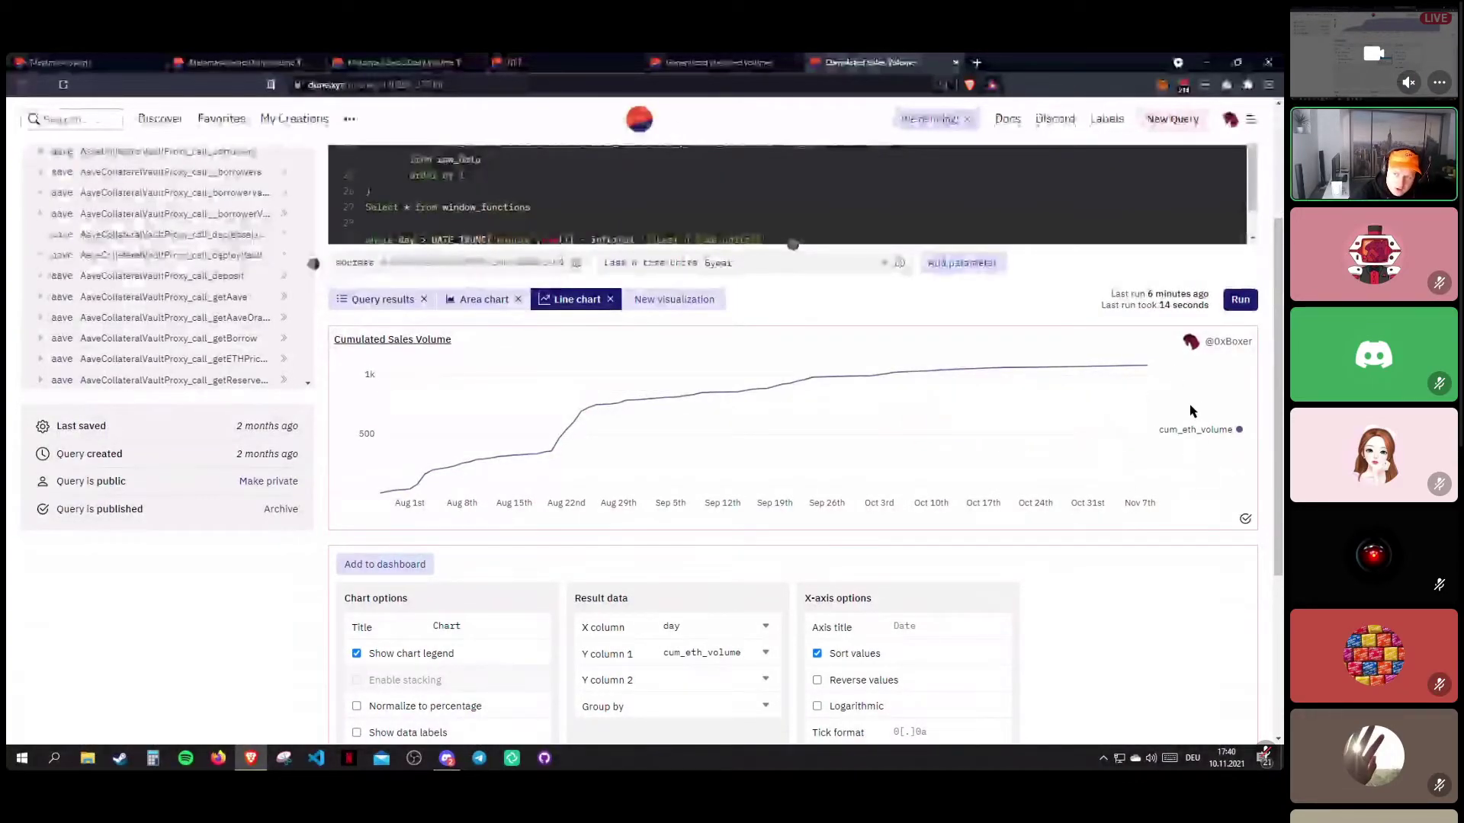
scroll(785, 482, down, 1)
scroll(786, 482, down, 2)
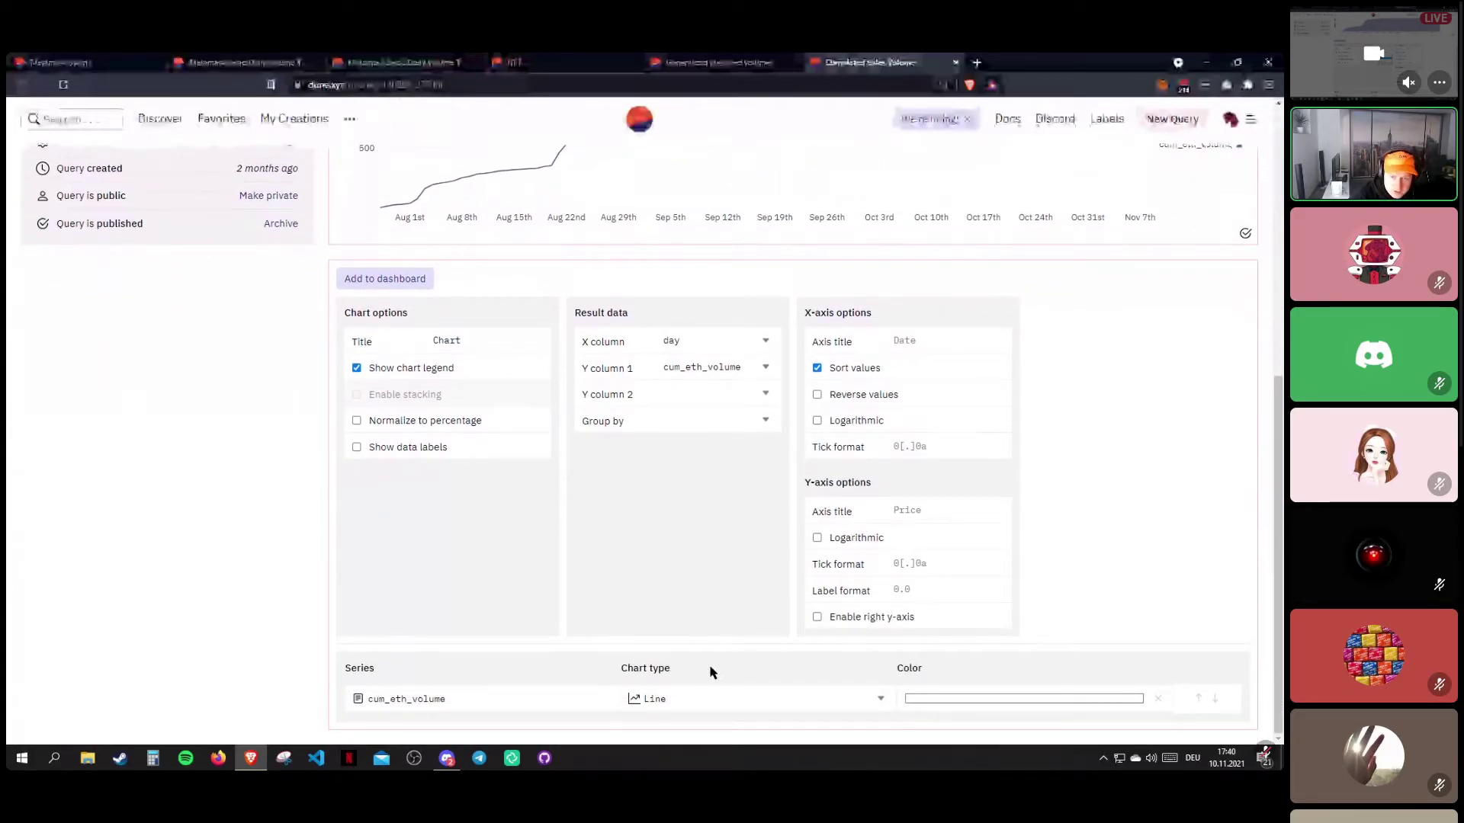
Turn the cum_eth_volume line series into a filled area.
click(714, 699)
click(661, 640)
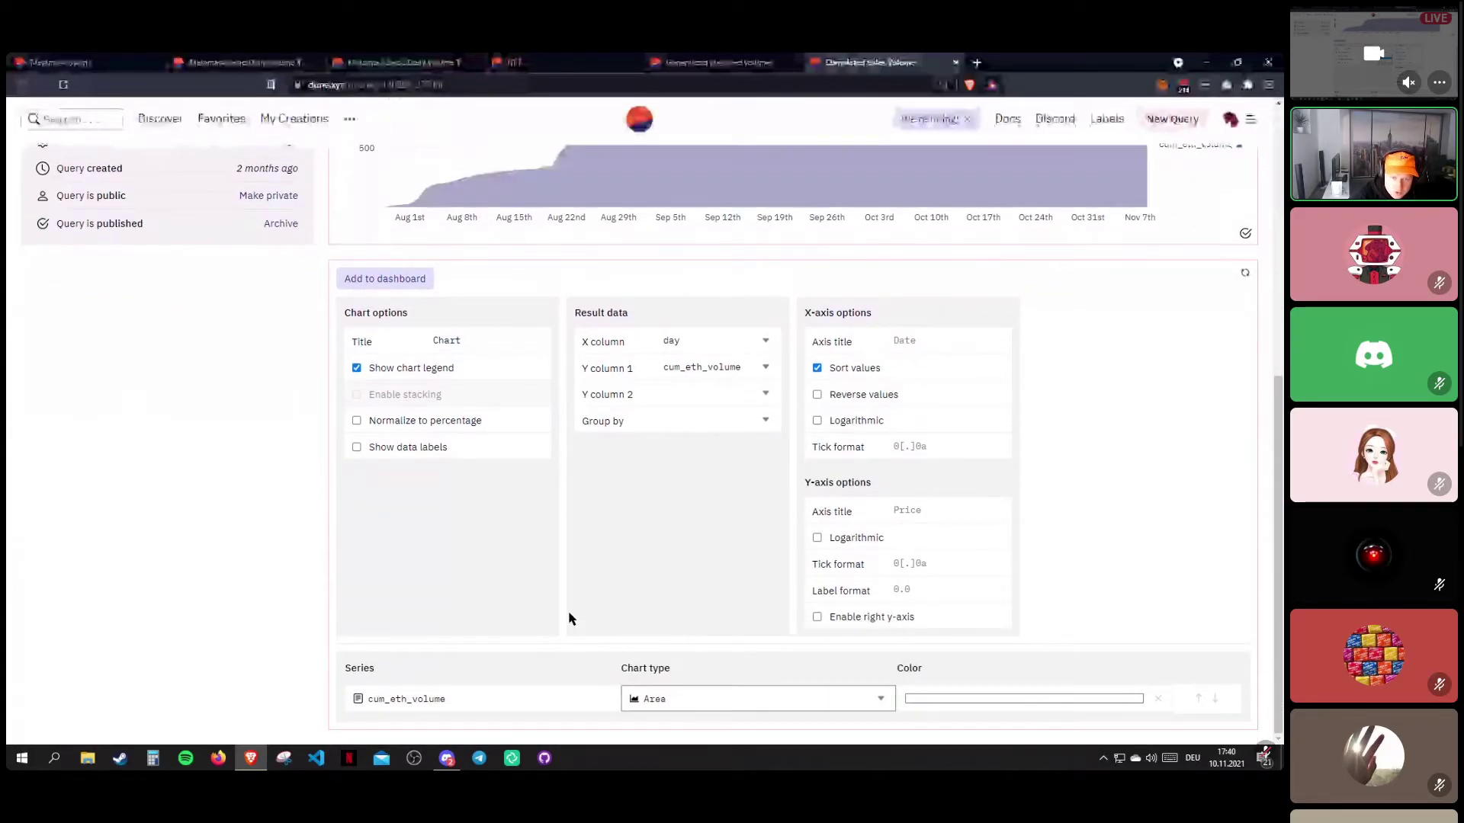
scroll(621, 562, up, 4)
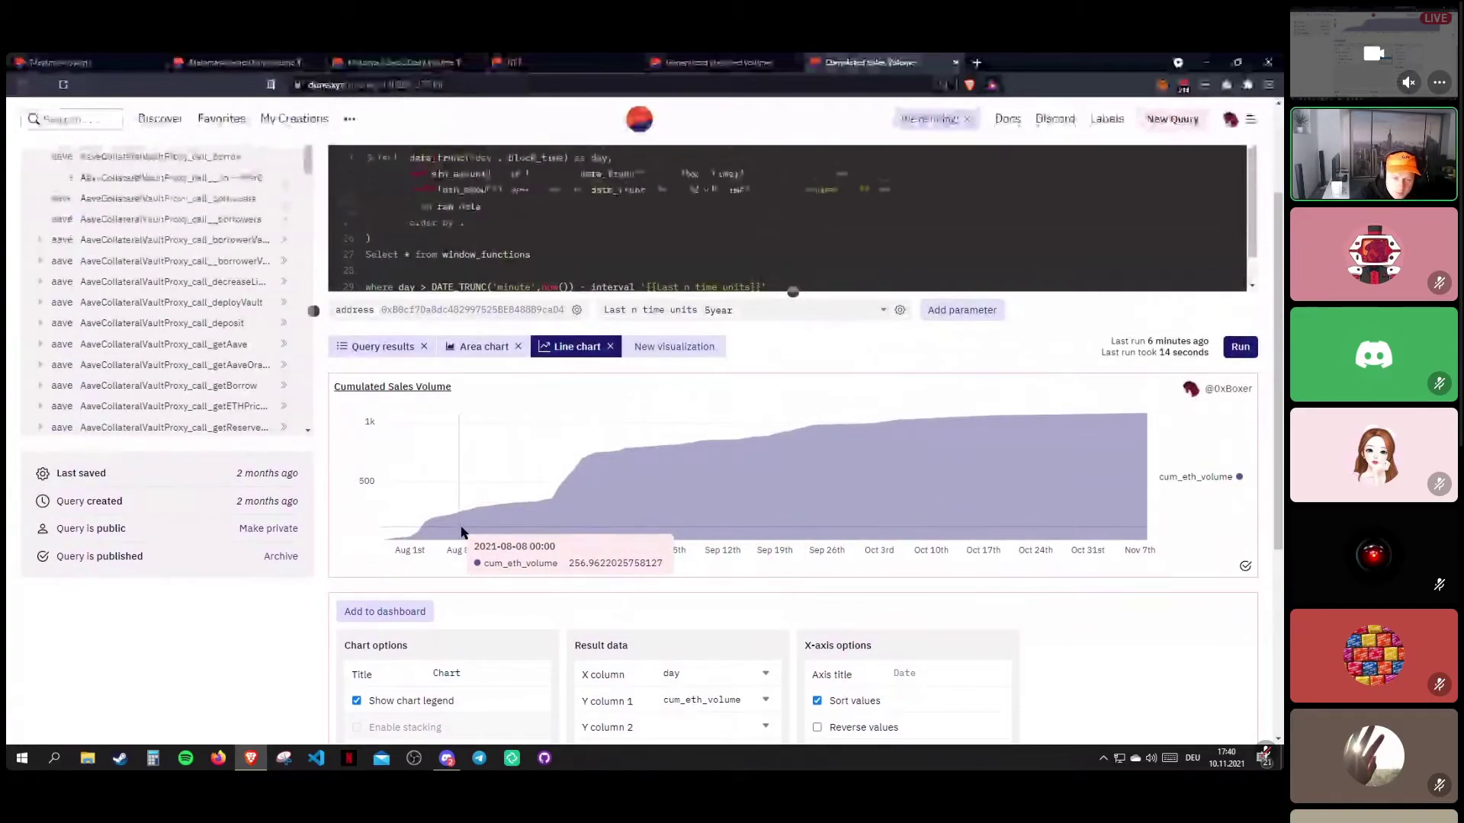
scroll(928, 515, down, 4)
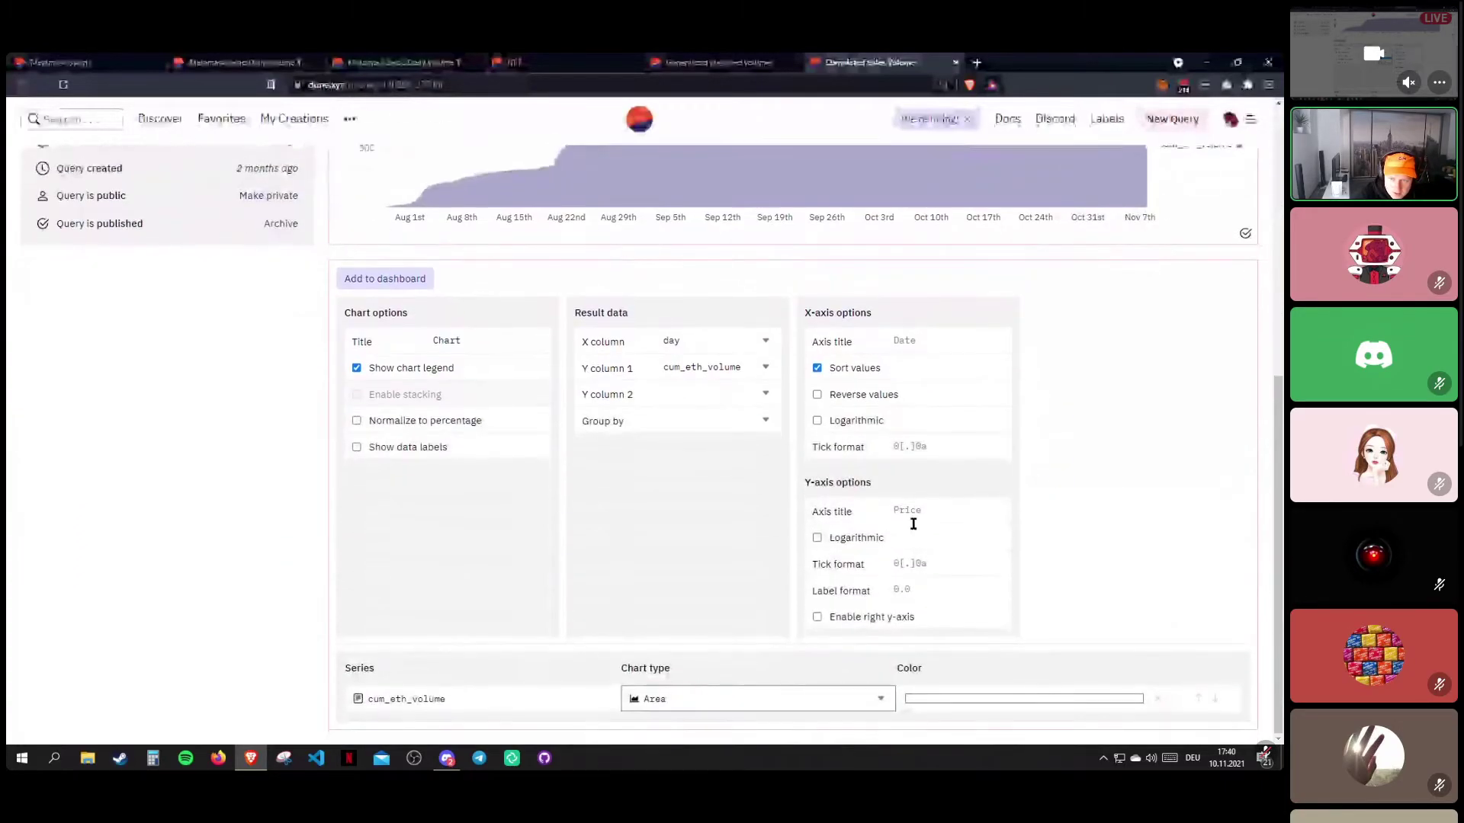
Edit the x-axis tick format and set the y-axis label format to 0.0.
click(924, 446)
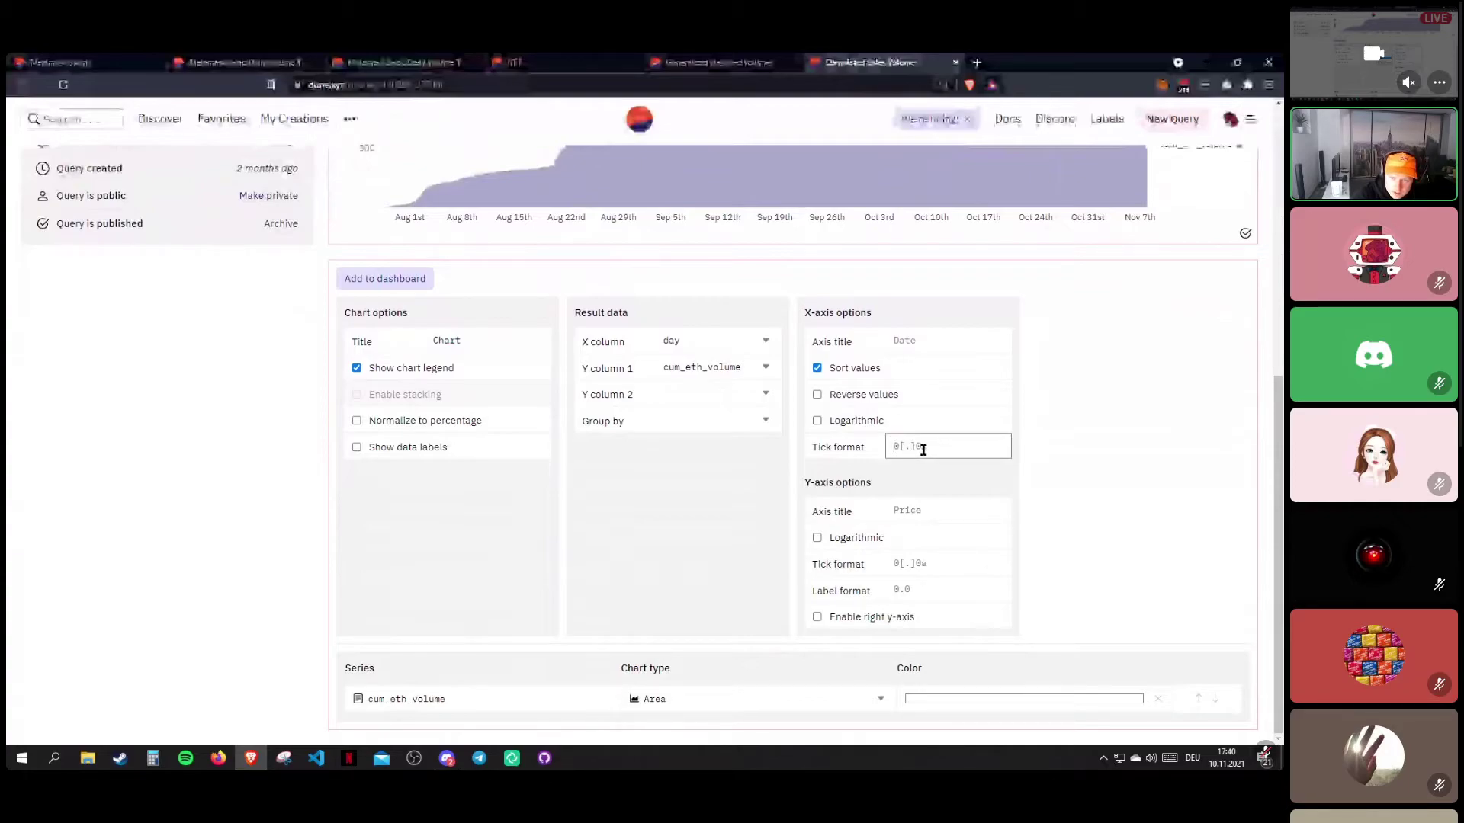
click(914, 591)
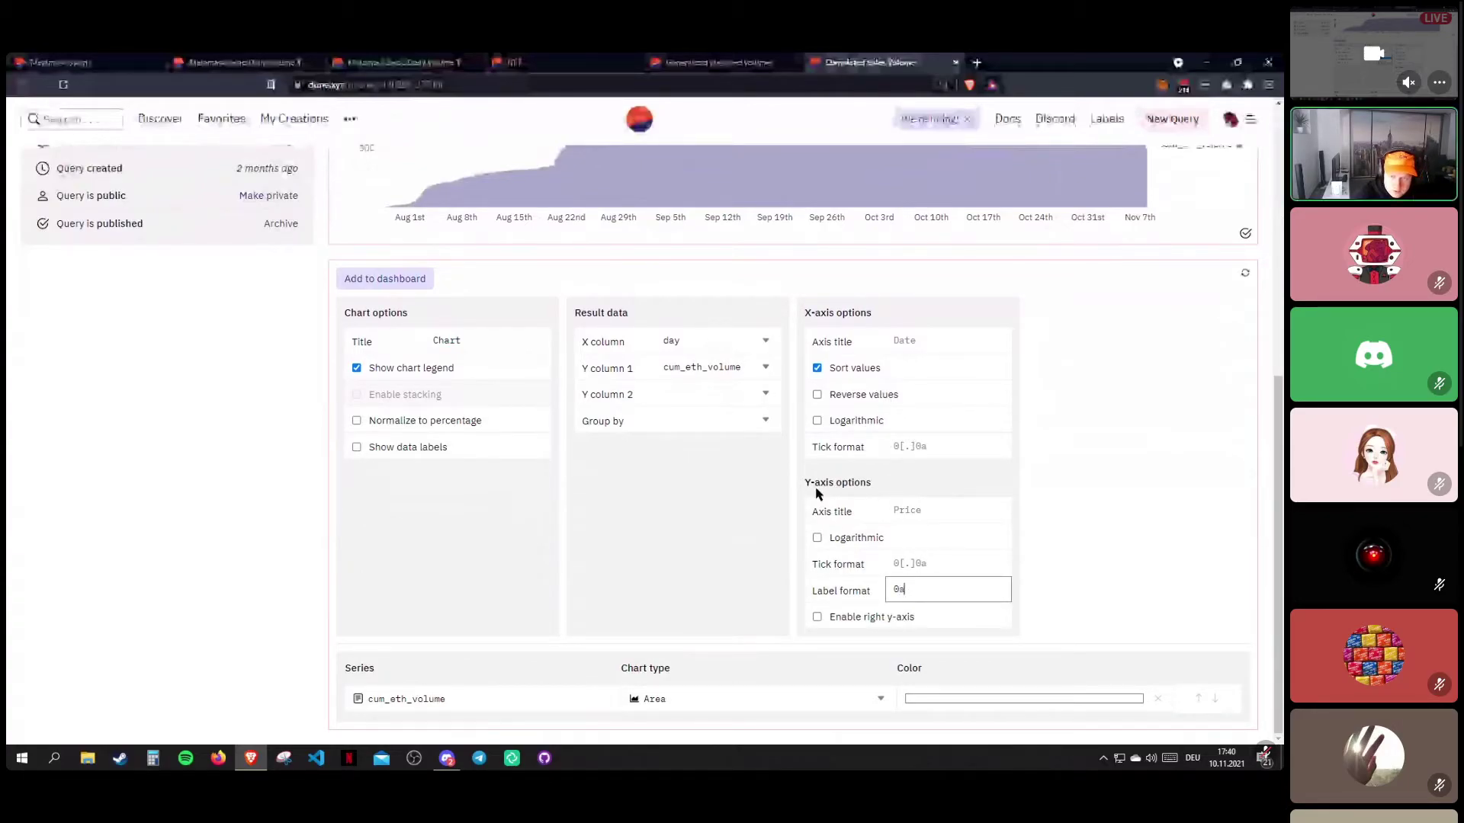
scroll(821, 509, up, 3)
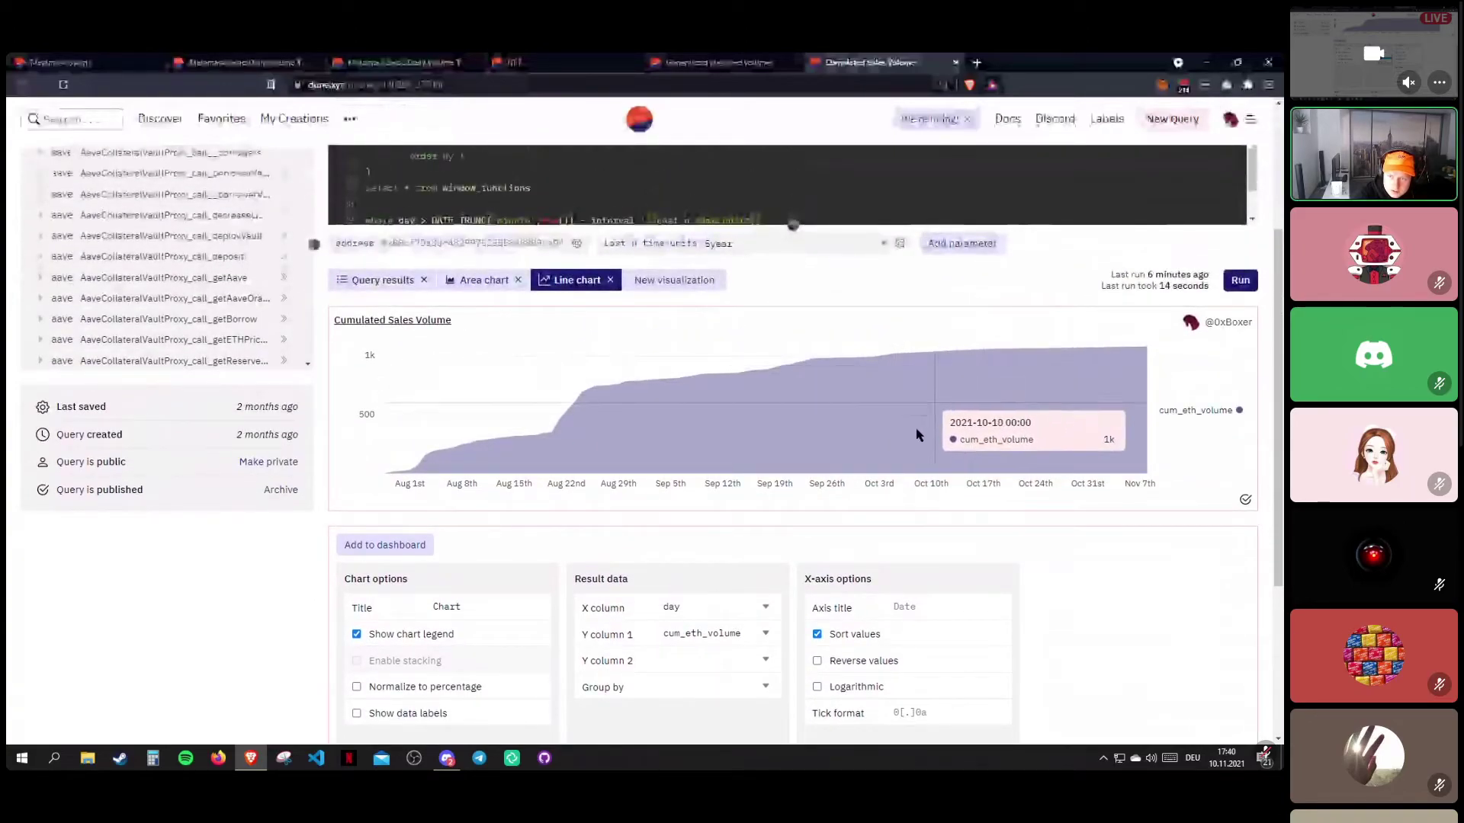
scroll(925, 421, down, 3)
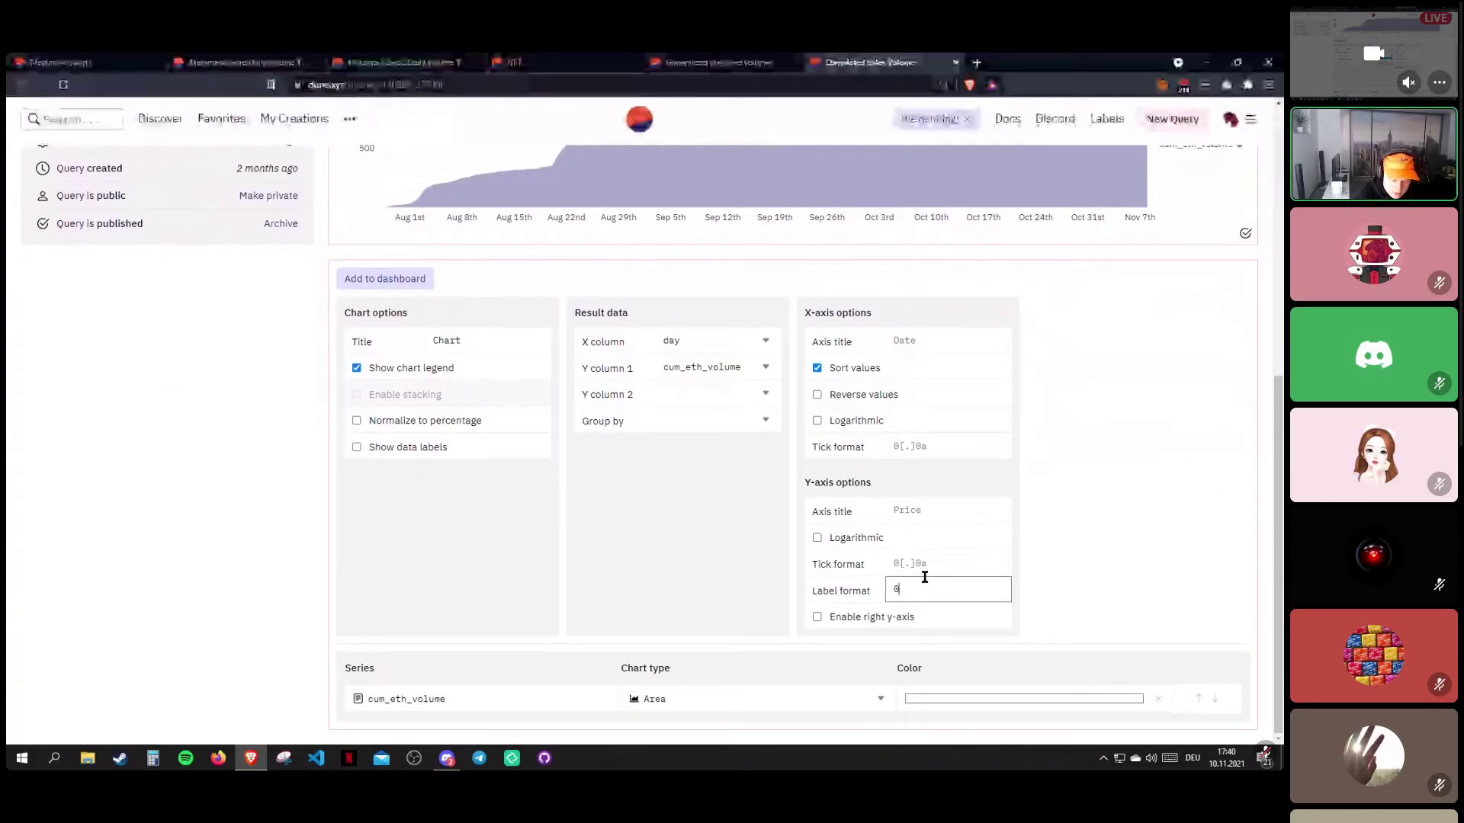
scroll(924, 577, up, 4)
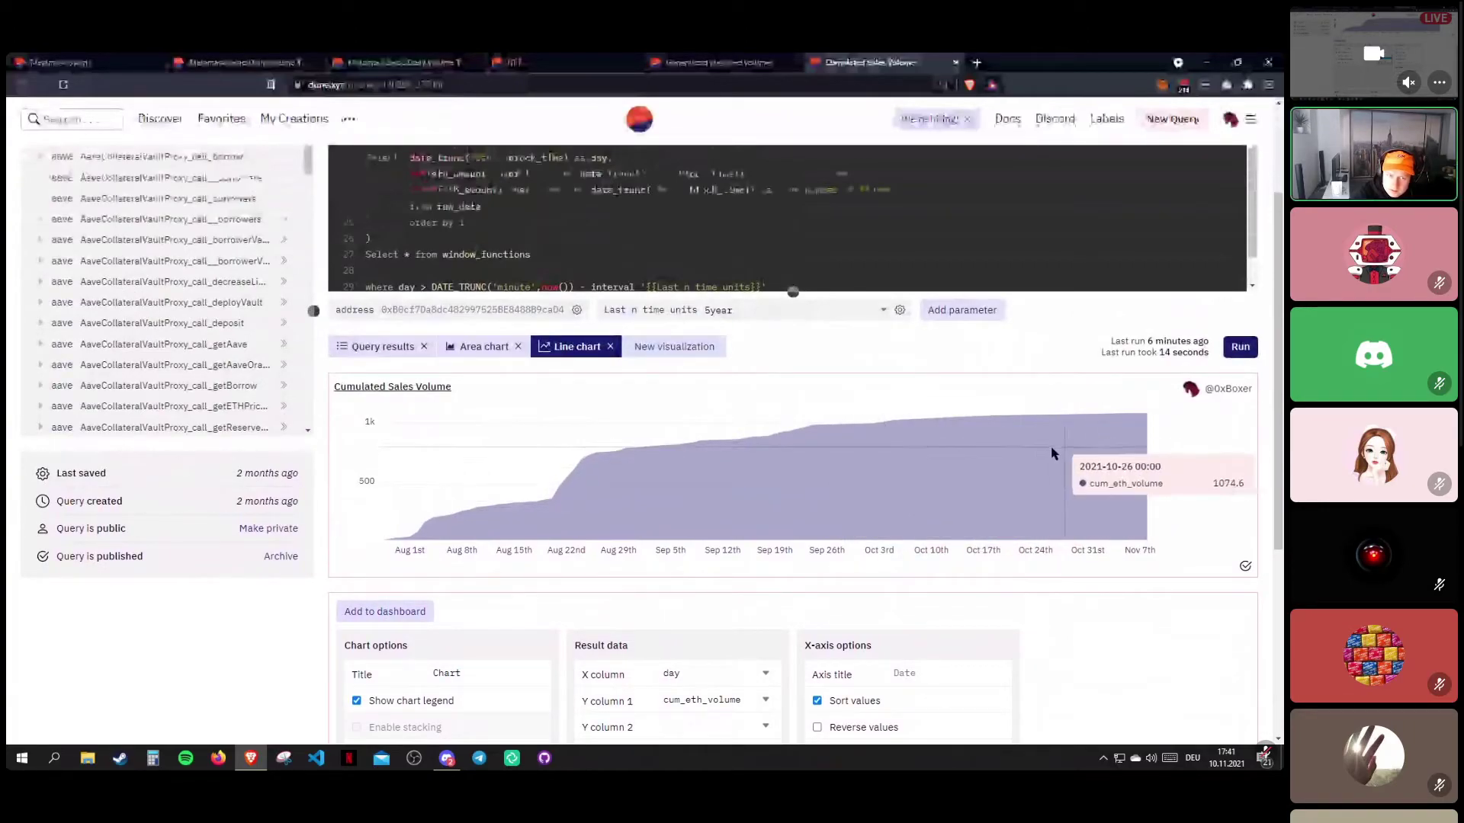
scroll(1041, 516, down, 3)
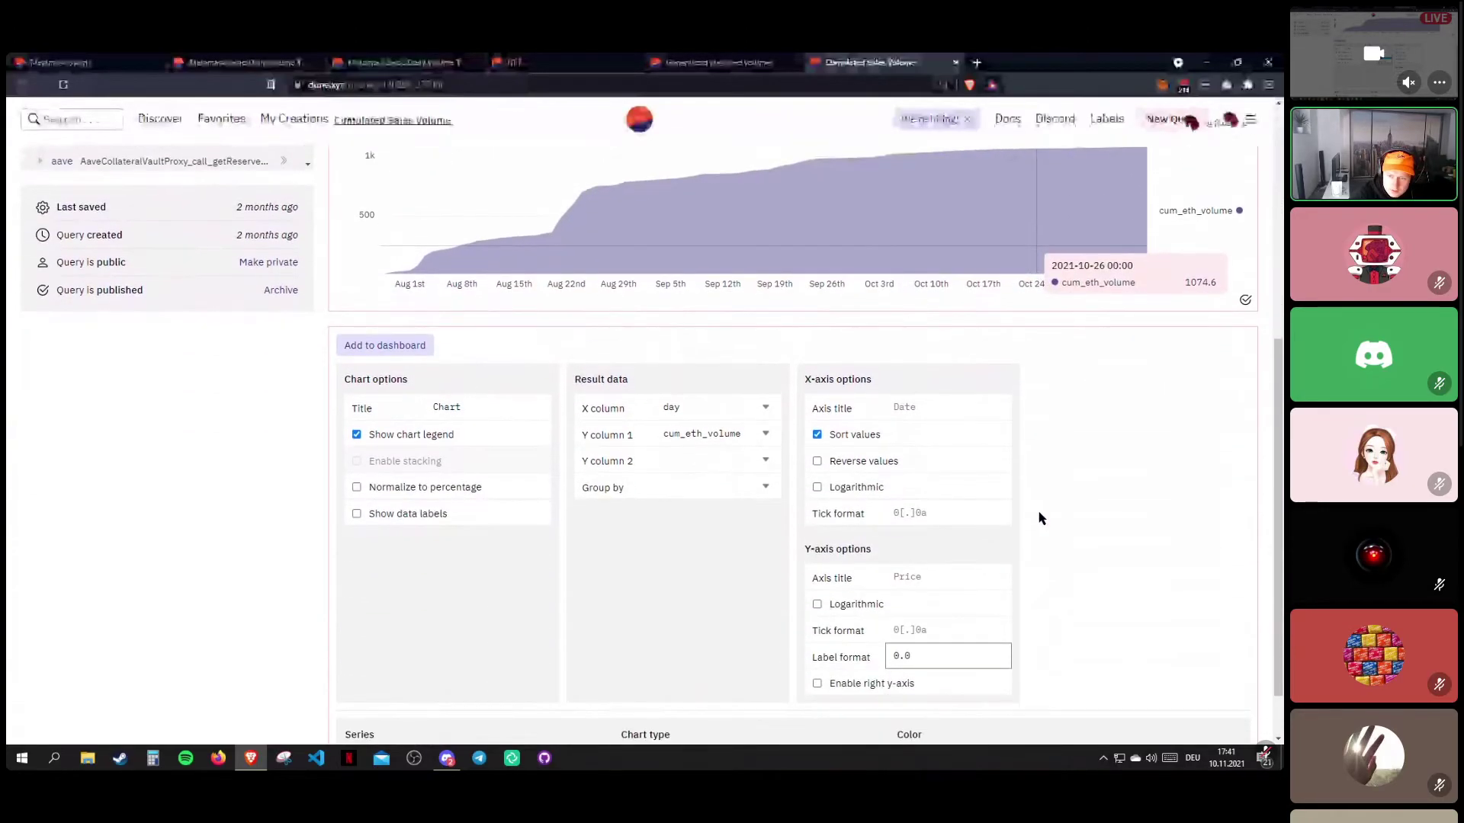
scroll(1062, 529, down, 1)
Add cum_number of trades as Y column 2 and enable the right y-axis.
click(675, 397)
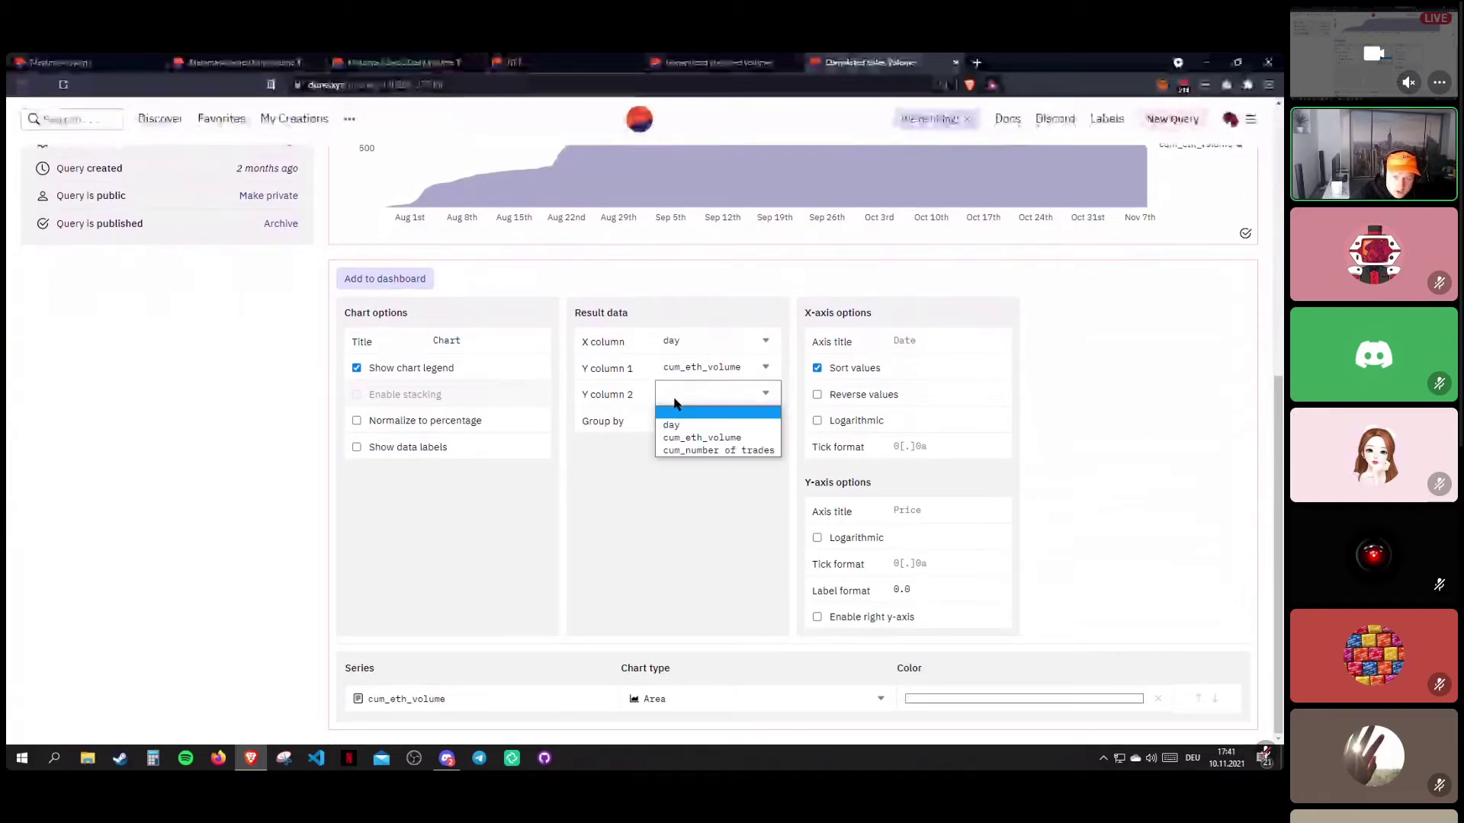
click(710, 448)
scroll(708, 507, up, 2)
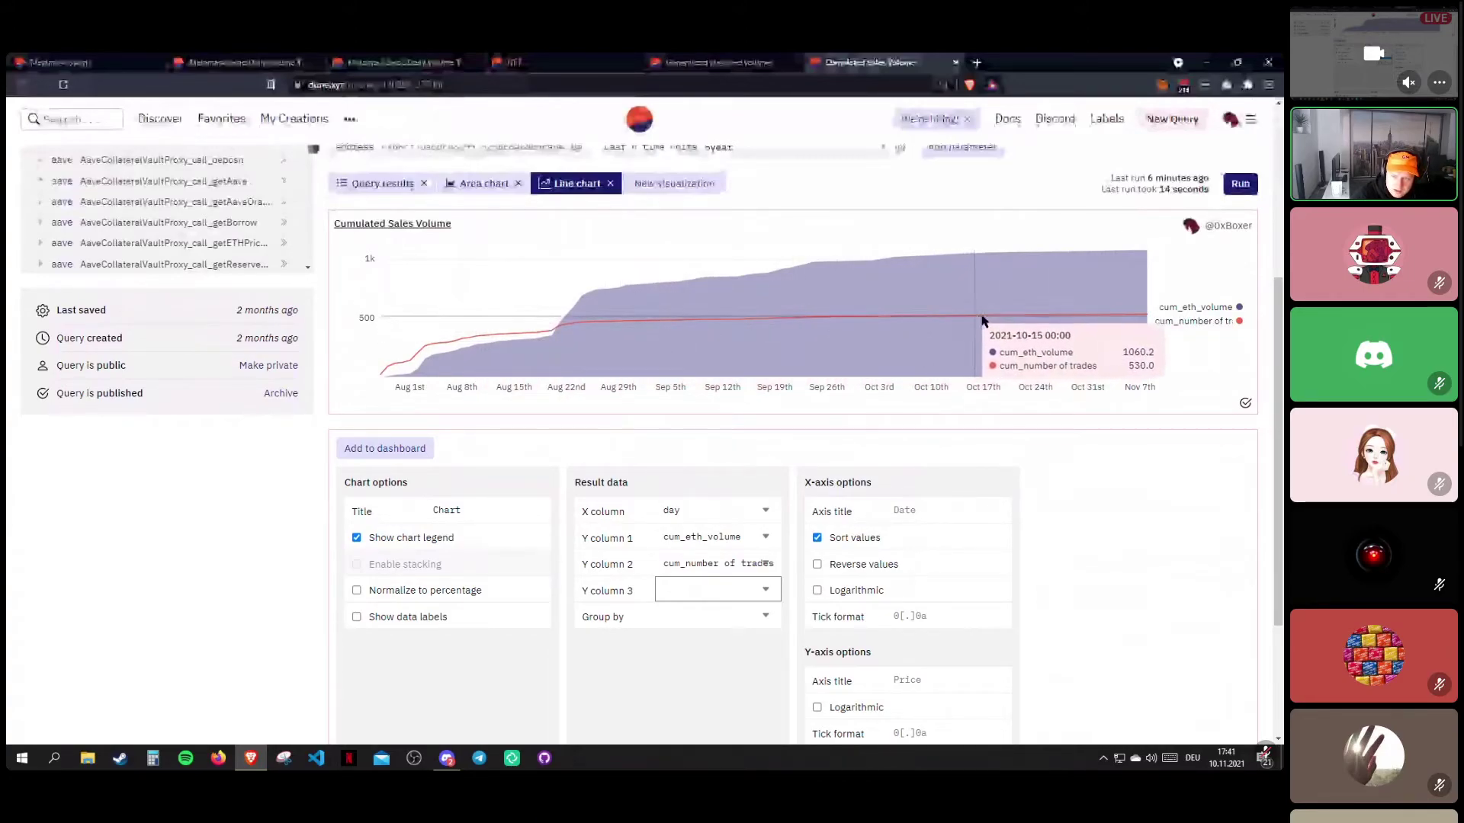
scroll(1045, 382, down, 3)
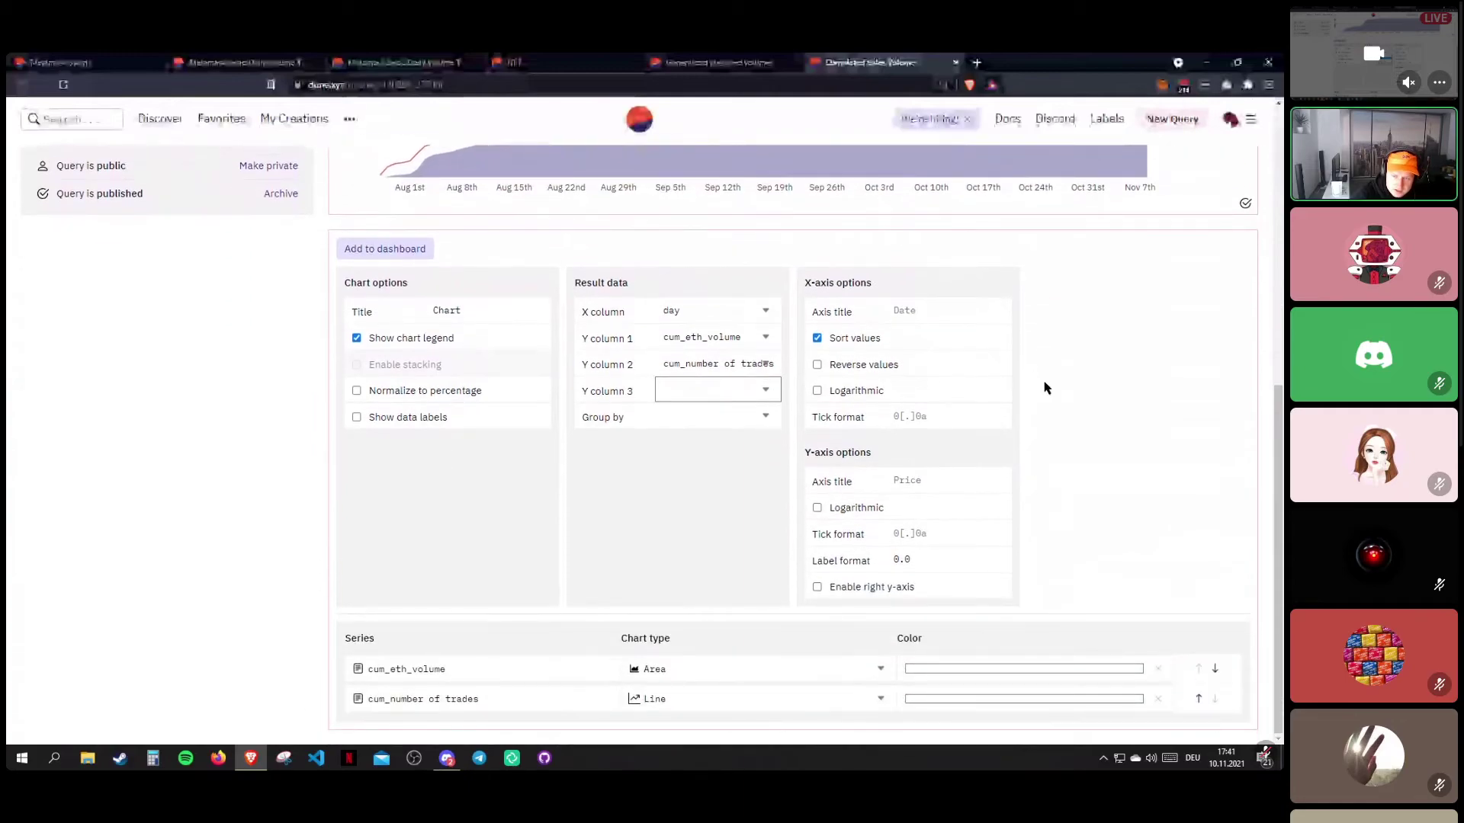
click(845, 590)
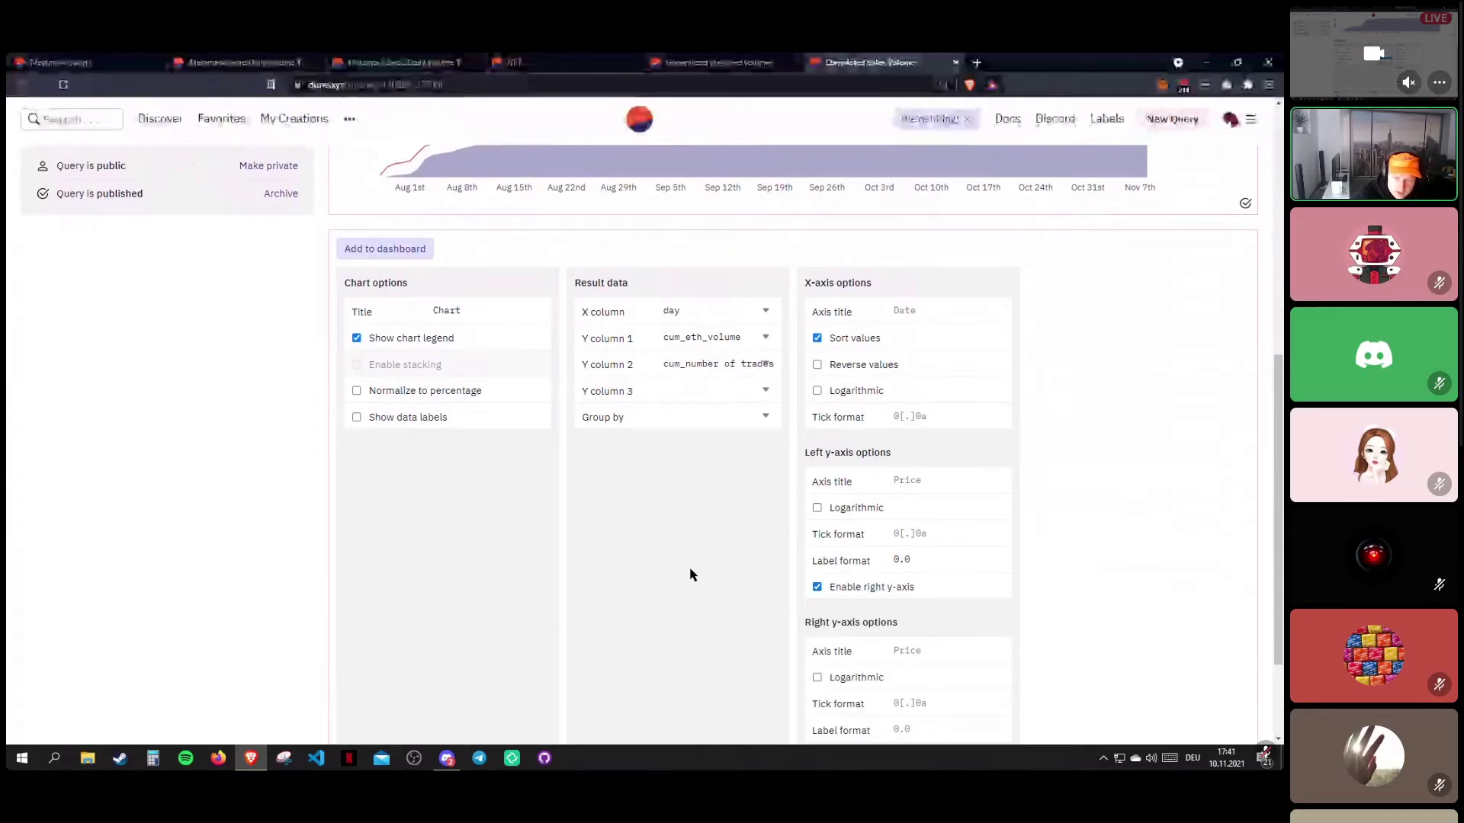
Assign the cum_number of trades series to the Right y-axis.
scroll(691, 575, down, 2)
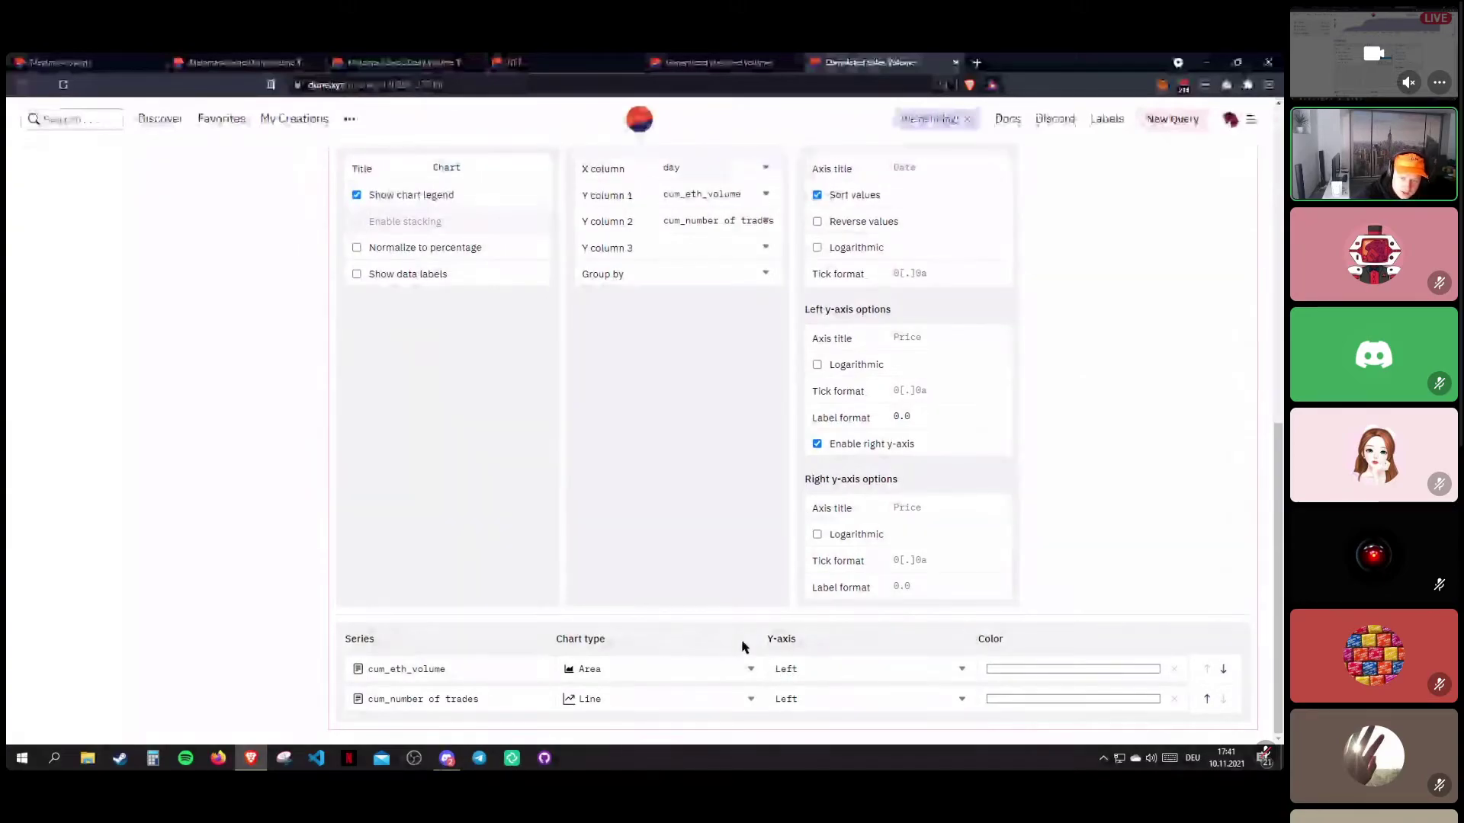
click(822, 645)
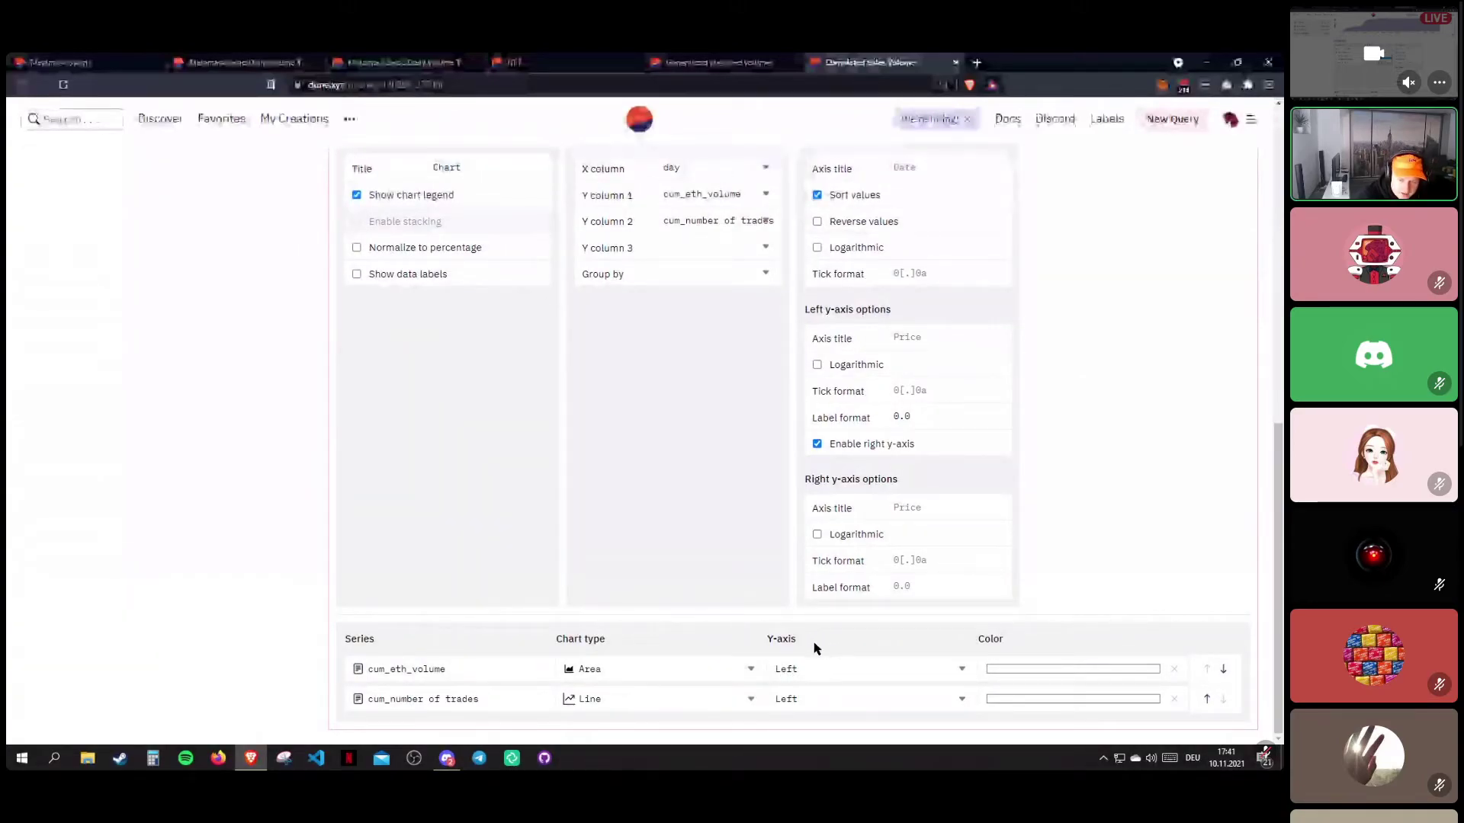
click(876, 708)
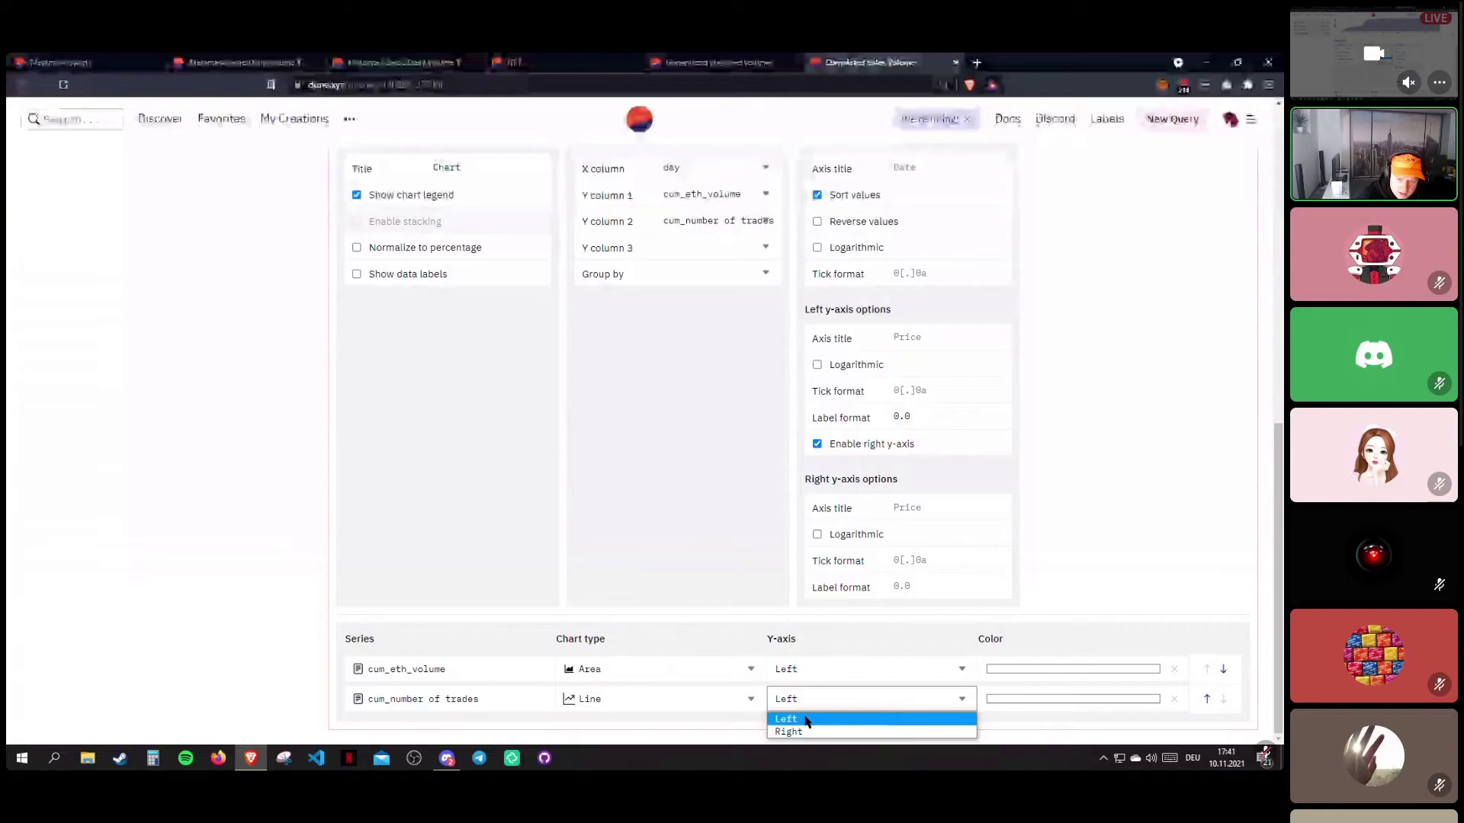
click(805, 732)
scroll(663, 569, up, 6)
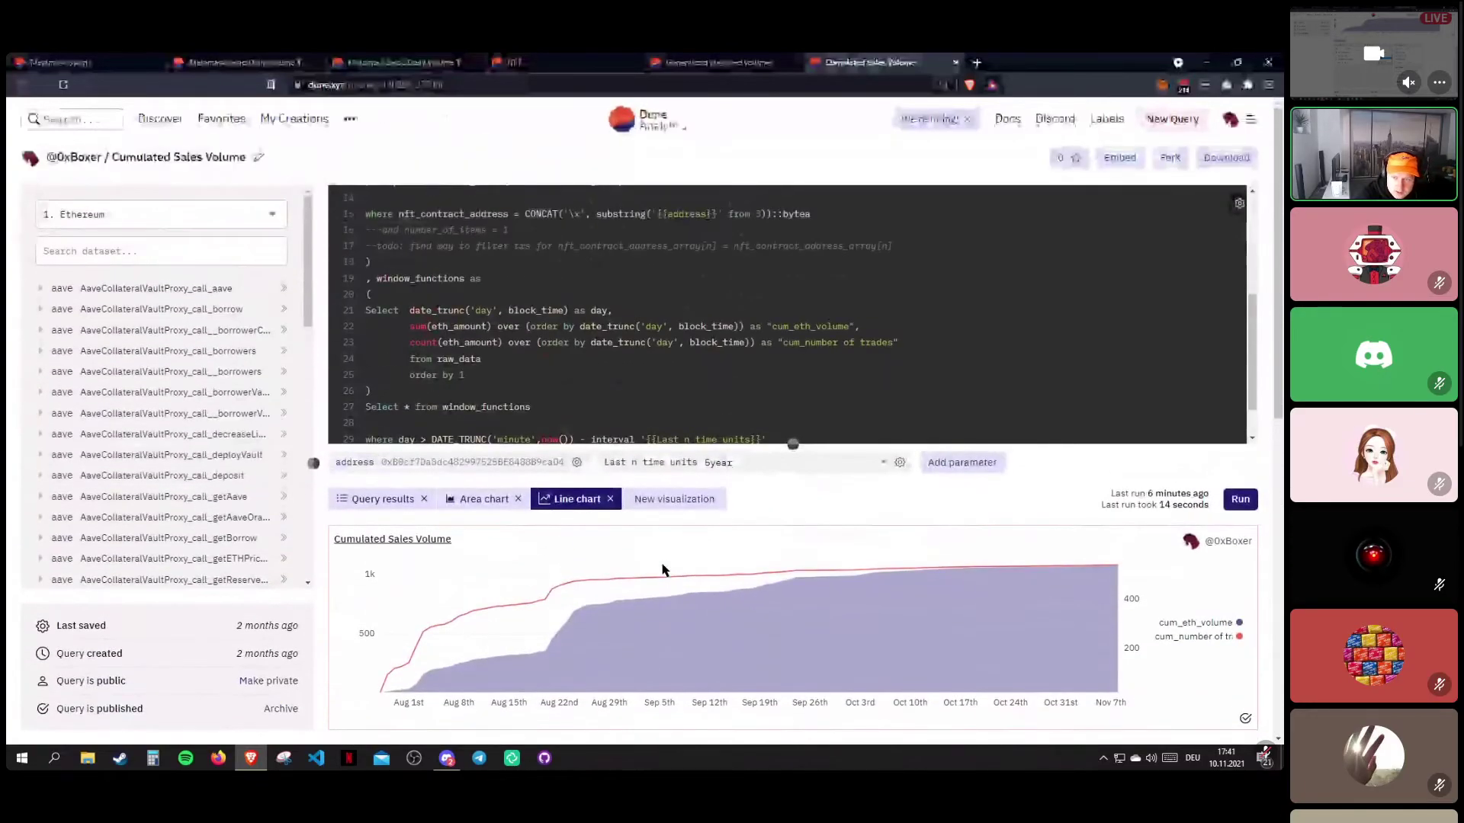
scroll(663, 569, down, 1)
scroll(655, 549, down, 4)
scroll(648, 507, down, 3)
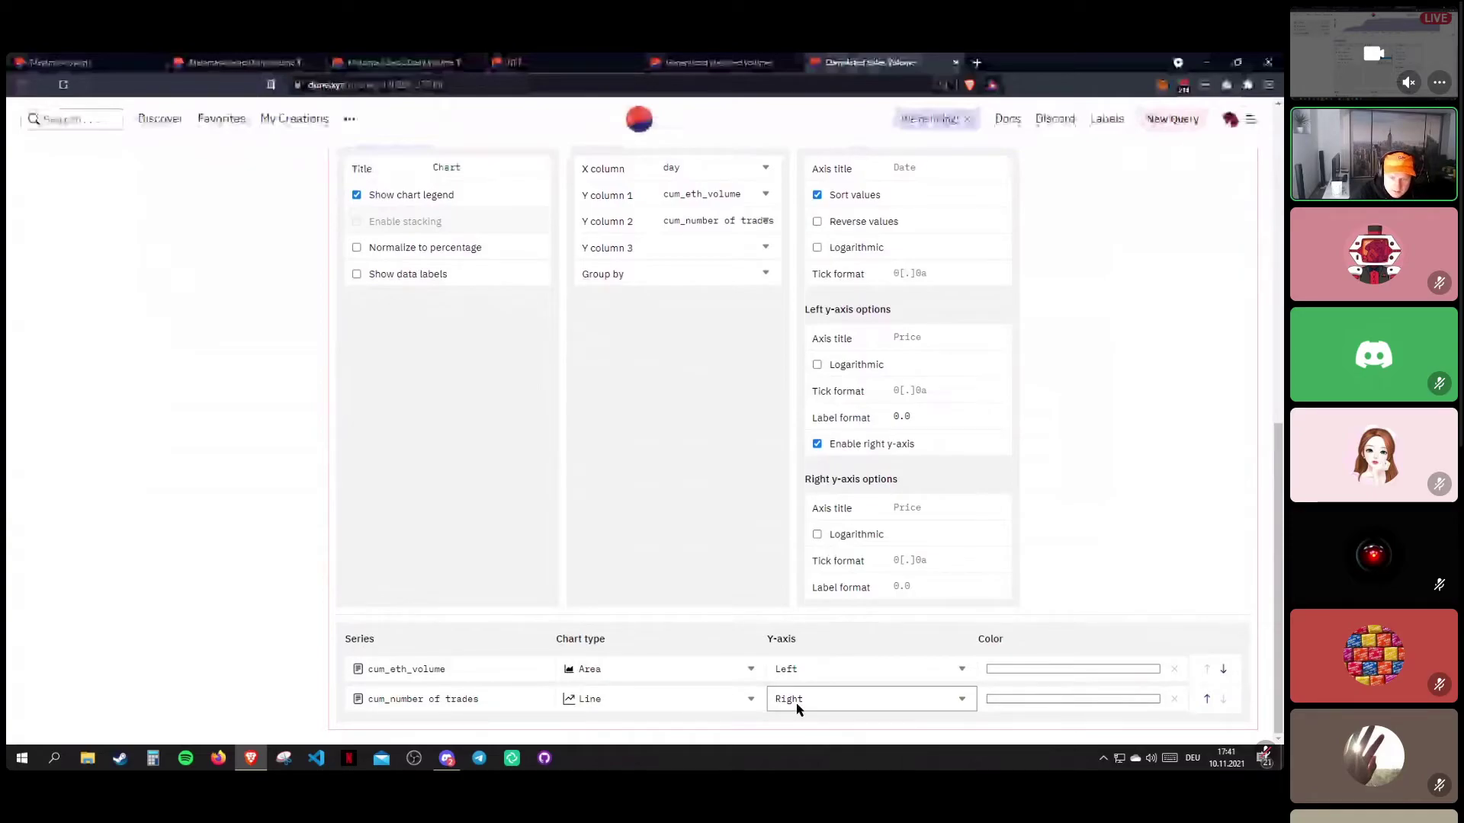
scroll(643, 546, up, 8)
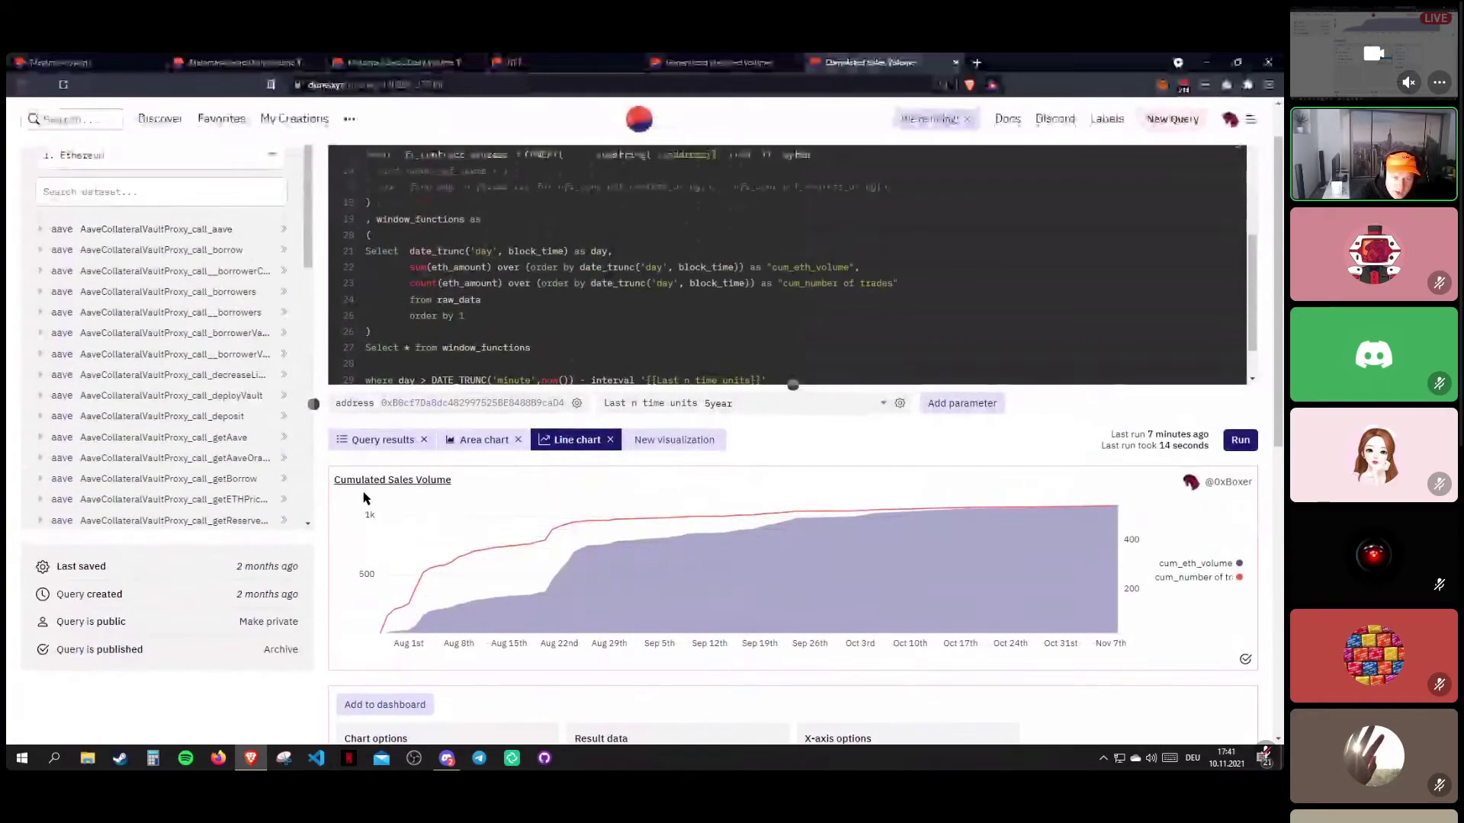
Compare against the Area chart visualization, then return to the Line chart.
drag(366, 512, 1122, 571)
click(366, 621)
scroll(366, 619, down, 2)
scroll(332, 506, down, 1)
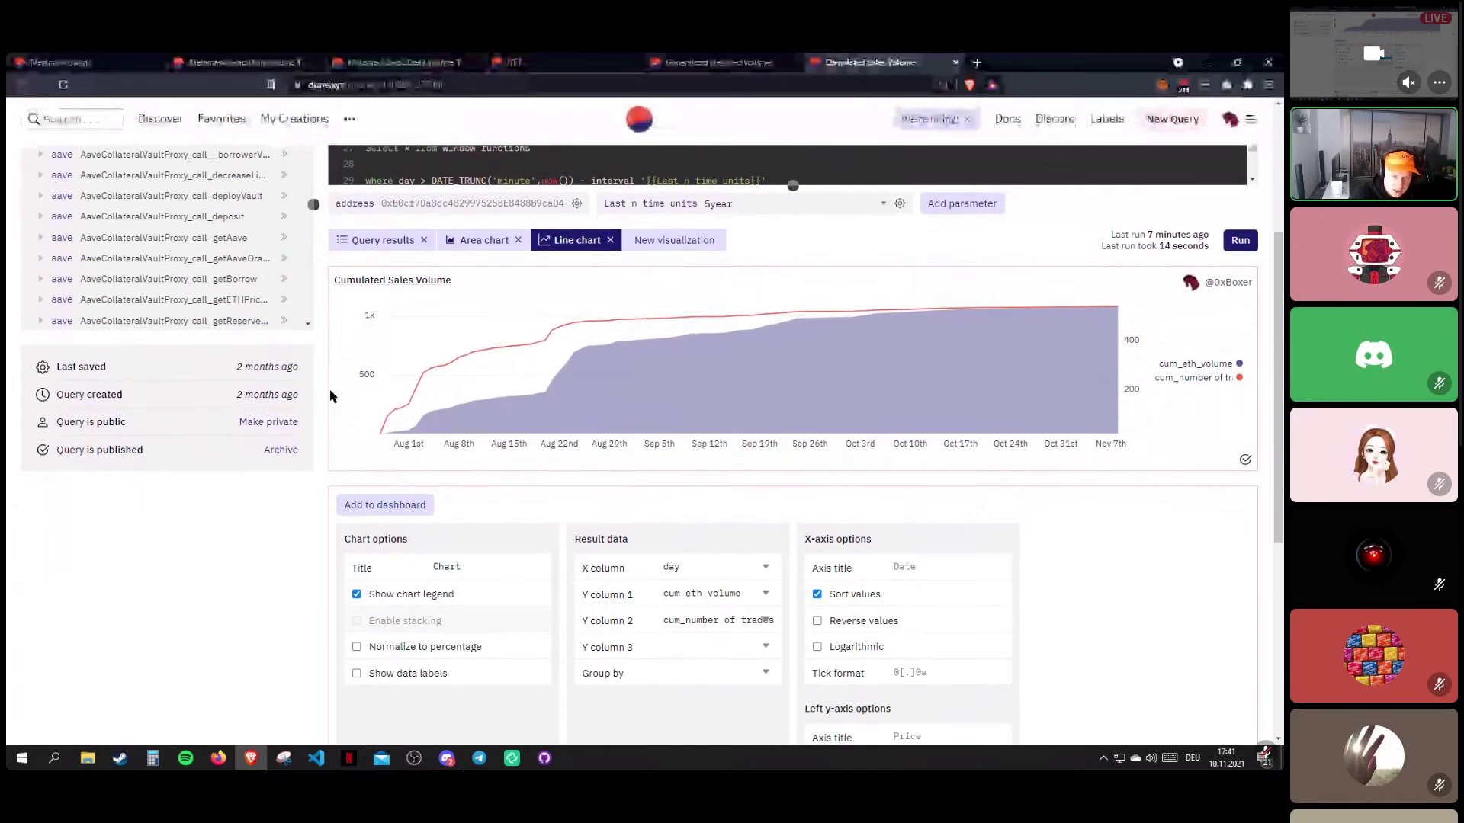
click(374, 404)
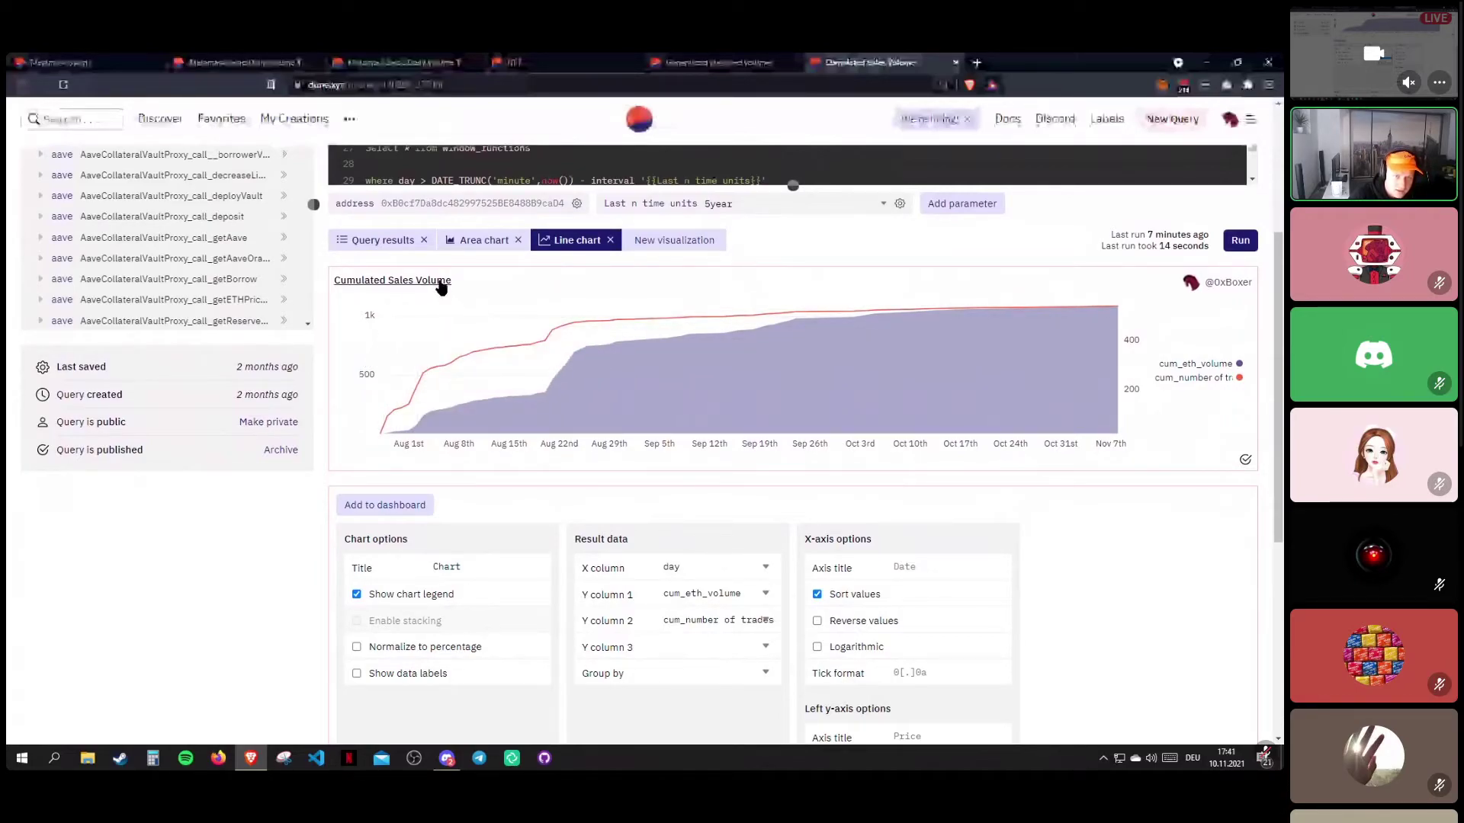
click(482, 240)
scroll(957, 557, down, 4)
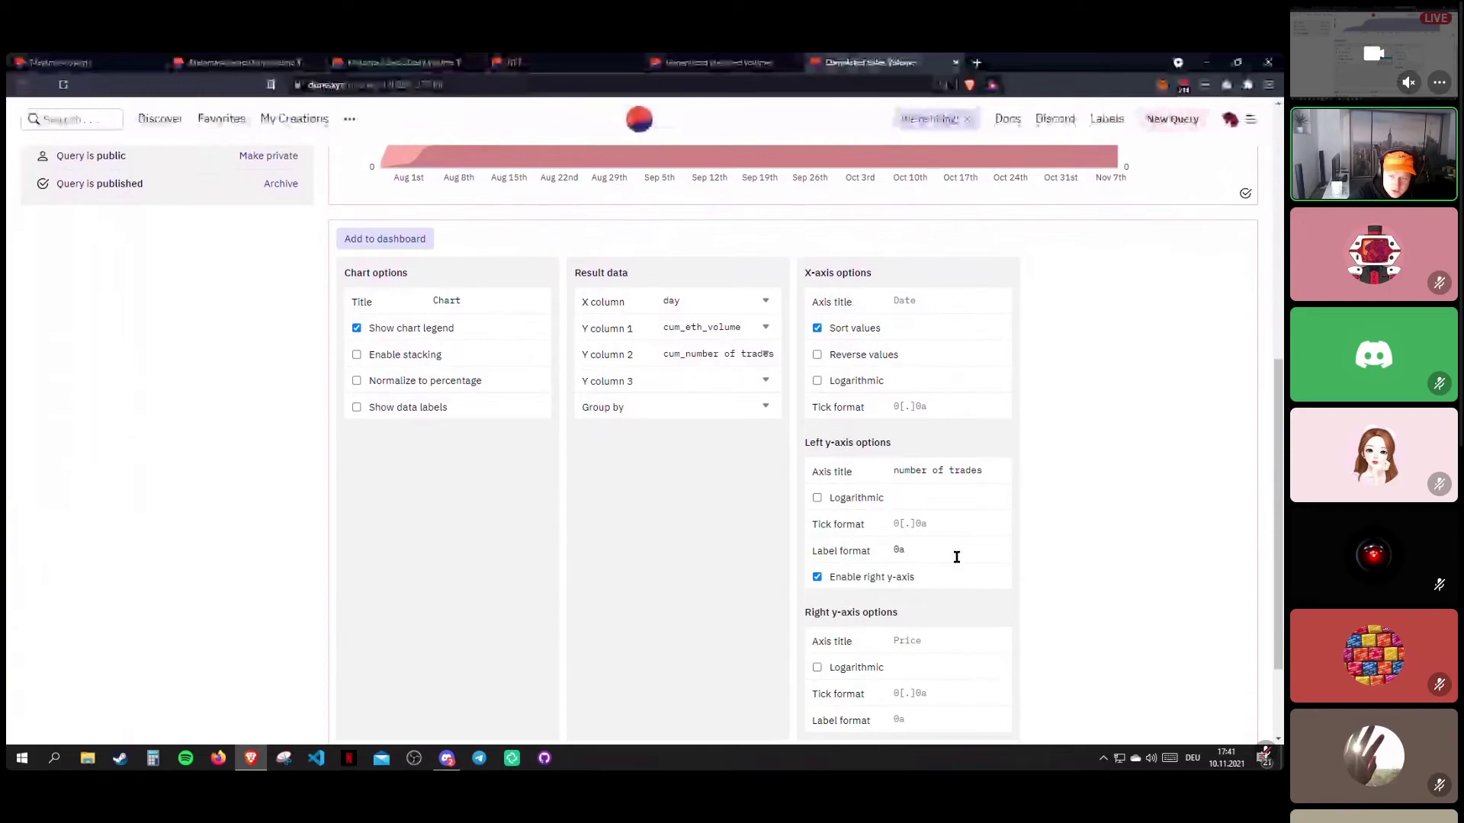
scroll(467, 350, up, 4)
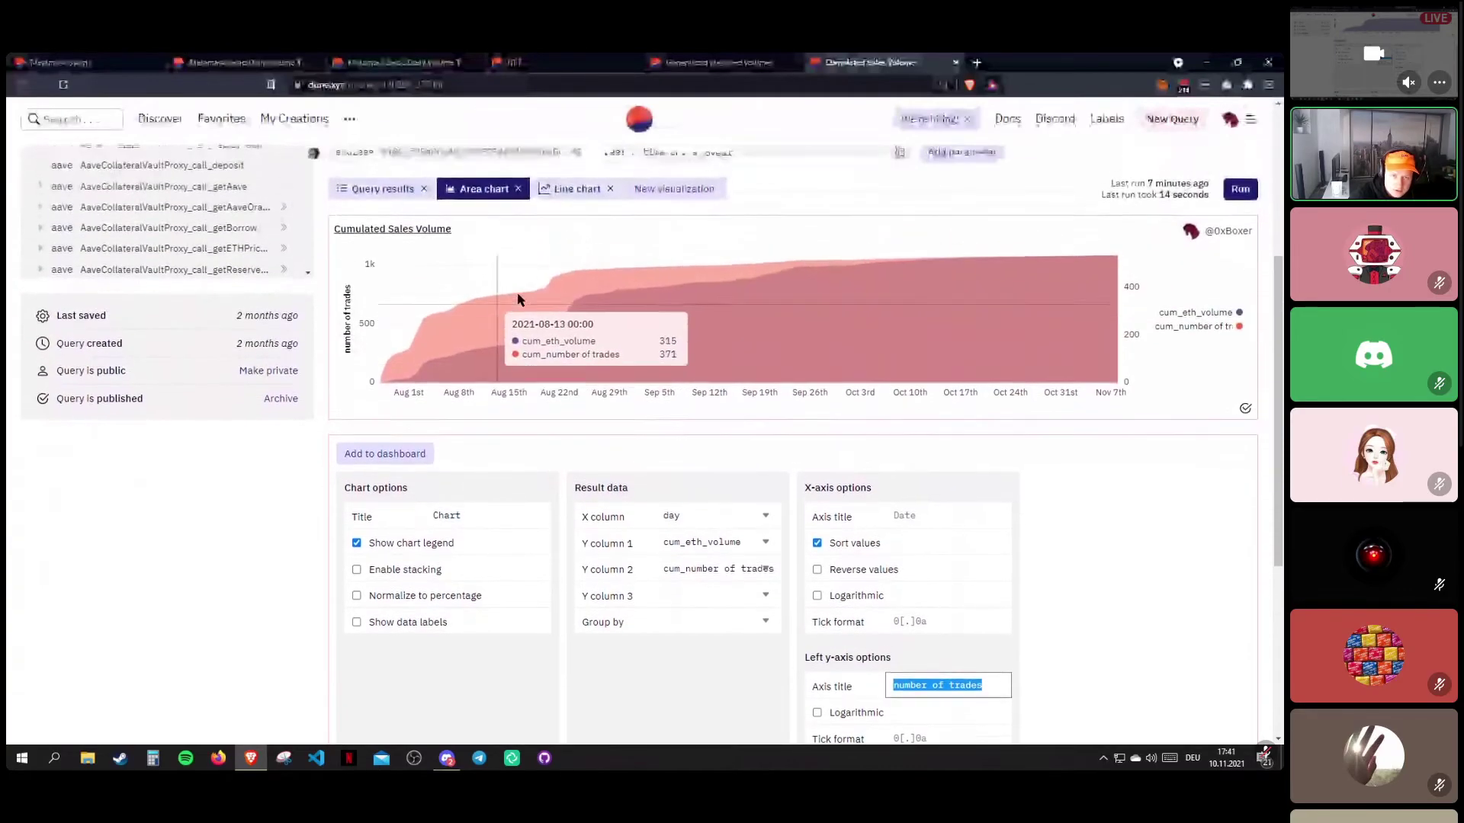
click(575, 240)
scroll(915, 496, down, 3)
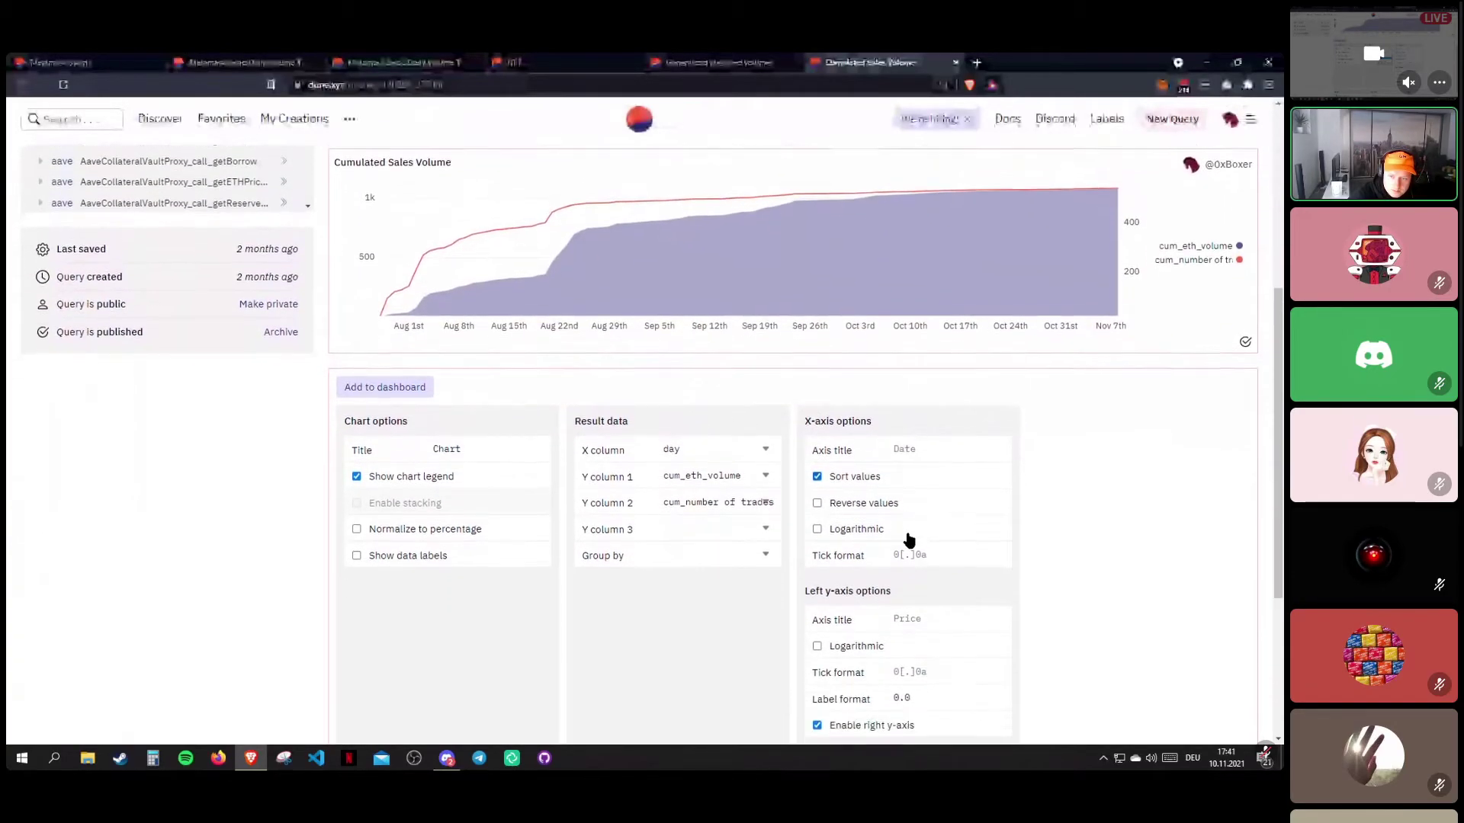
scroll(649, 572, down, 3)
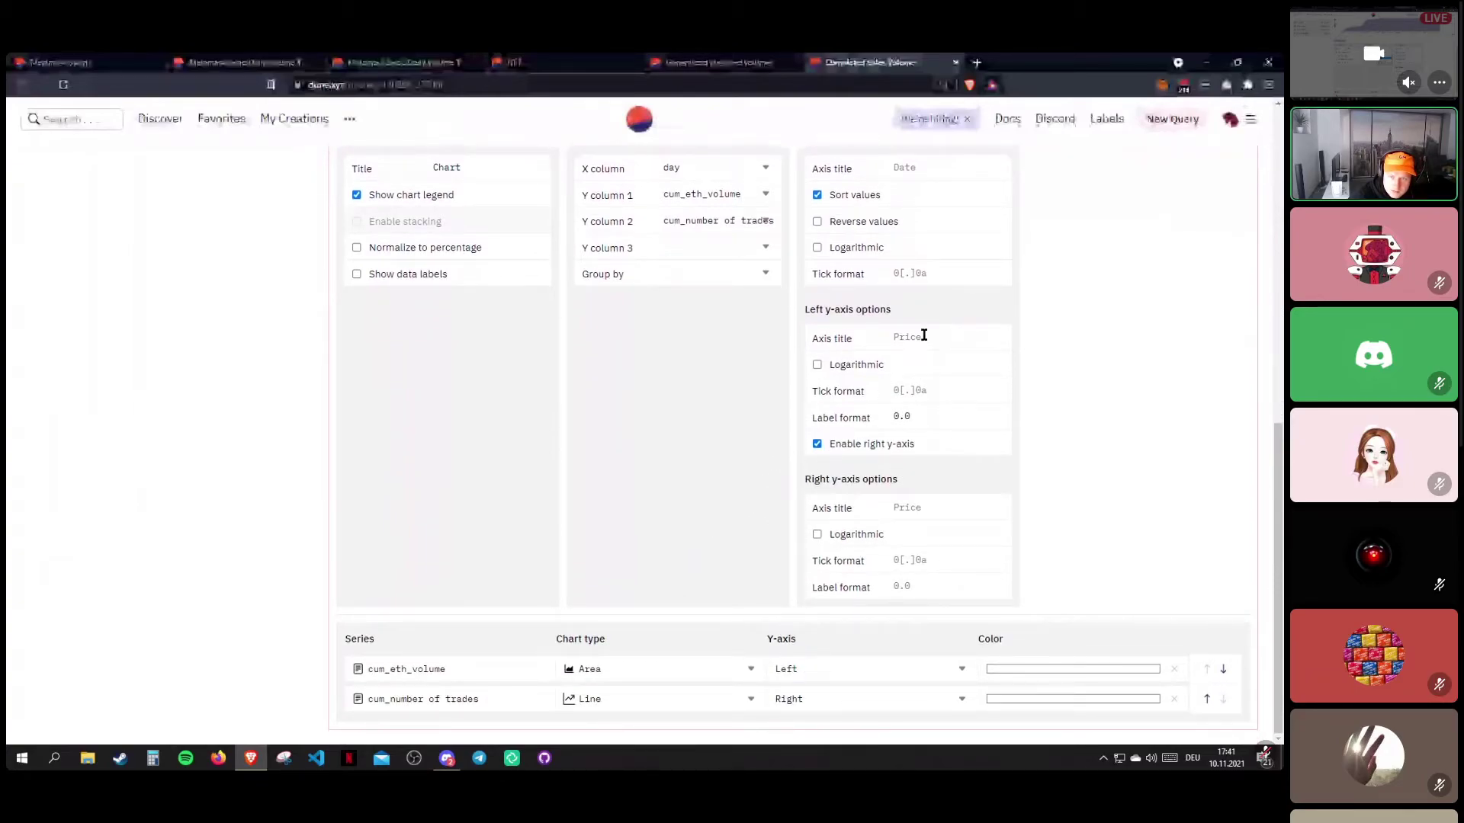
Title the right axis 'number of trades' and the left axis 'cumulated eth volume'.
click(931, 500)
text(number of trades)
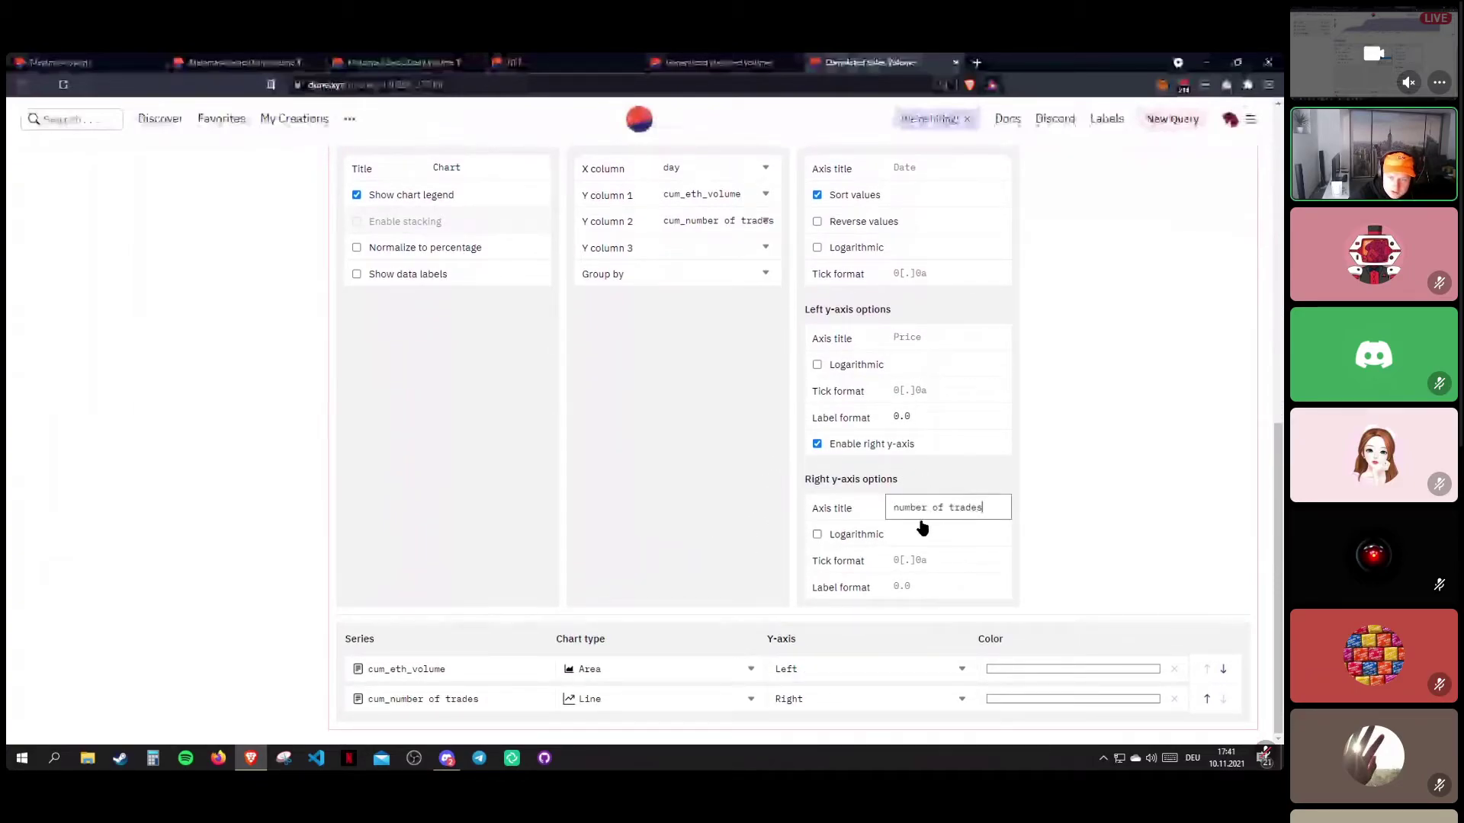
click(925, 335)
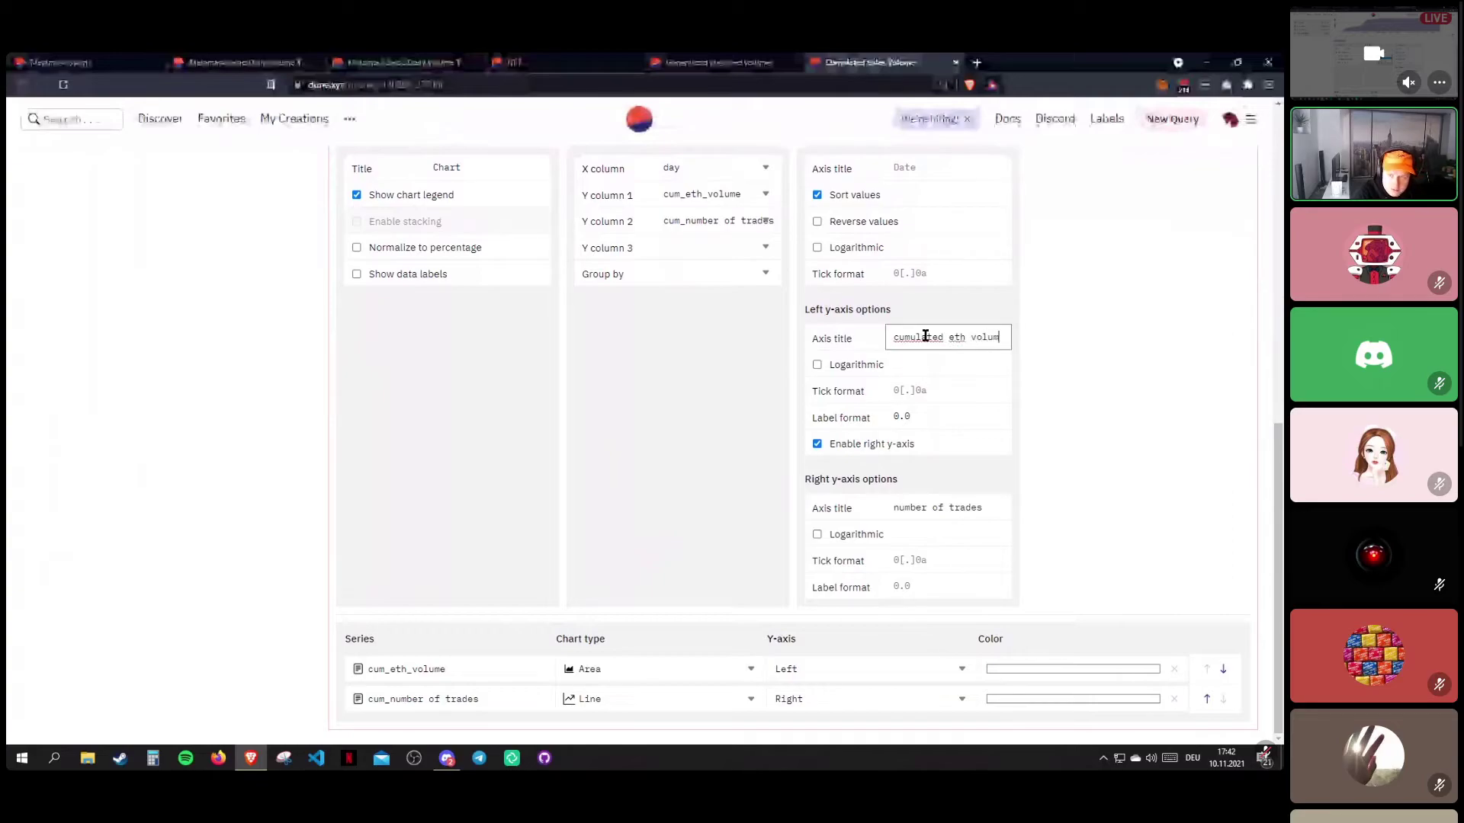
scroll(850, 335, up, 7)
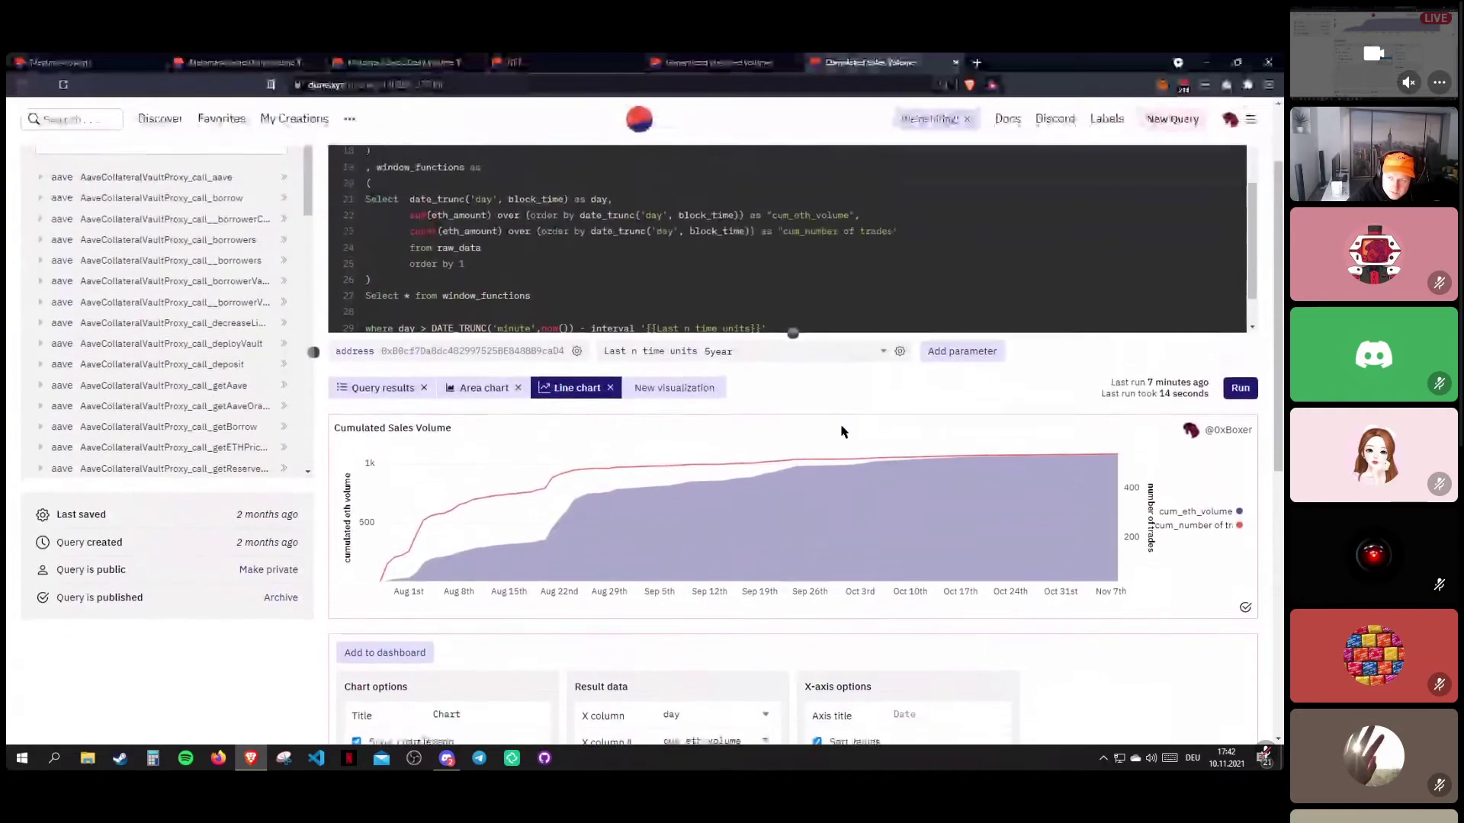
drag(1152, 473, 1158, 512)
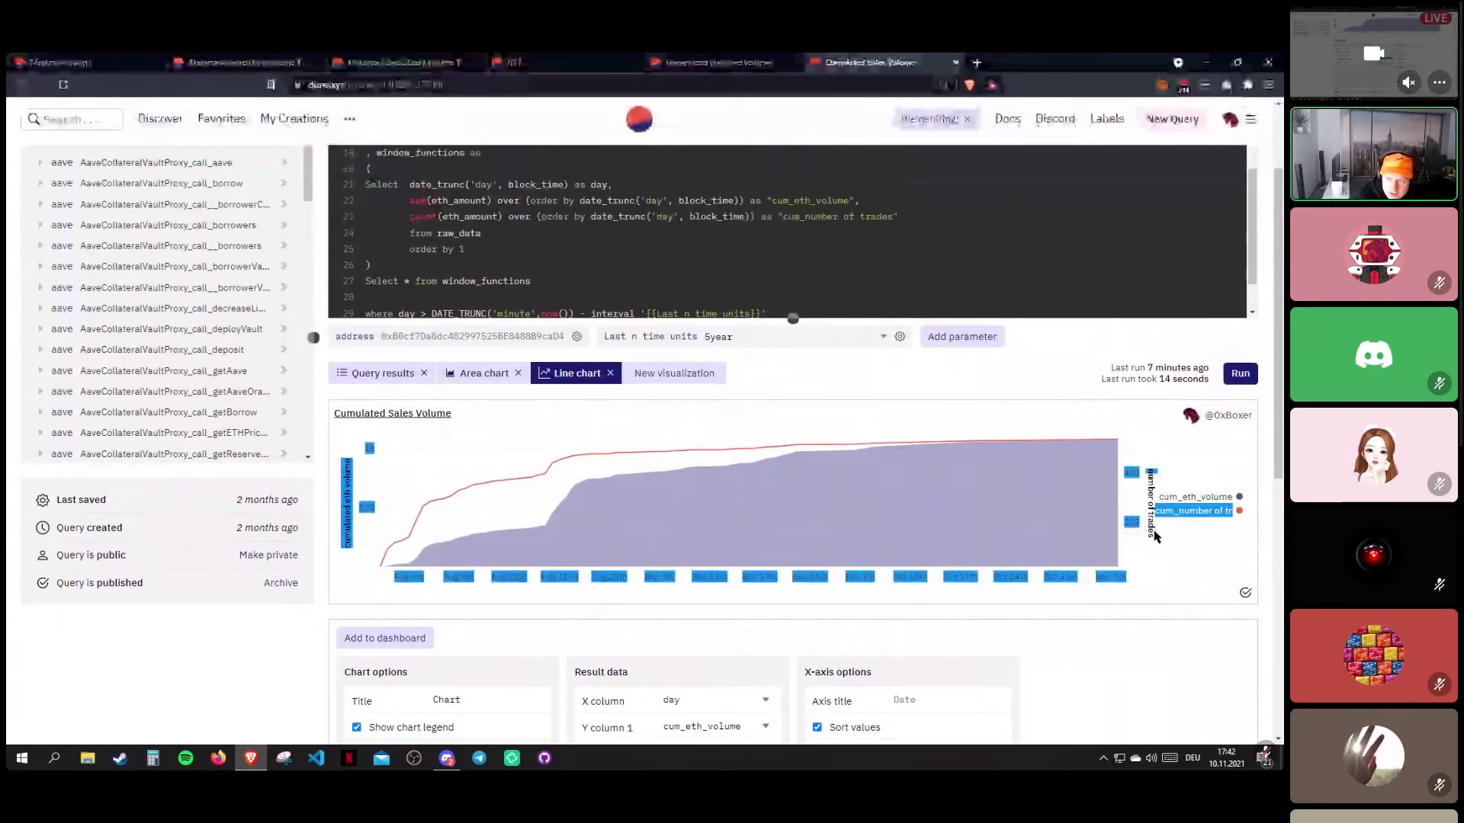
click(1196, 585)
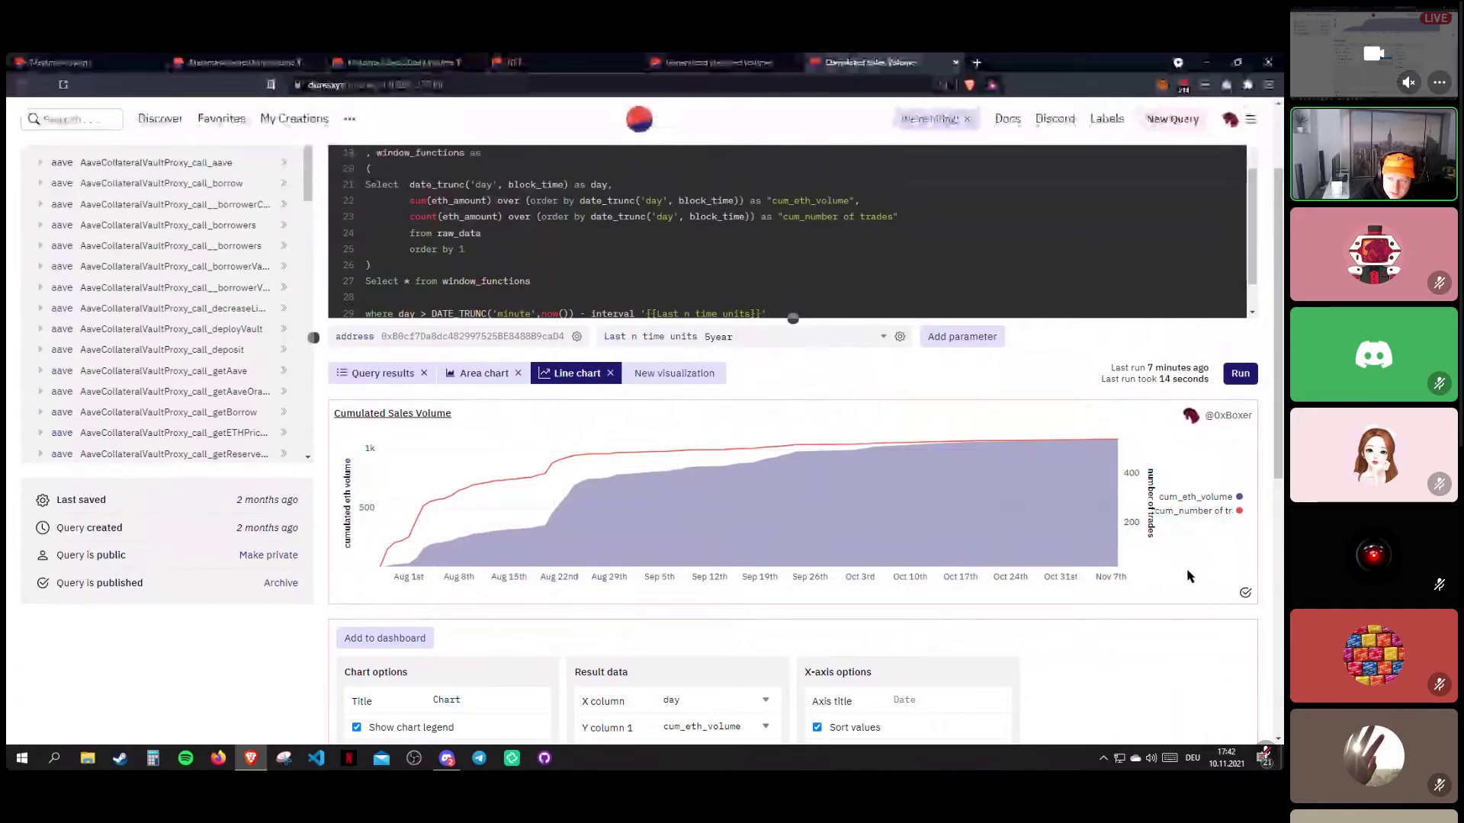
drag(1153, 545, 340, 474)
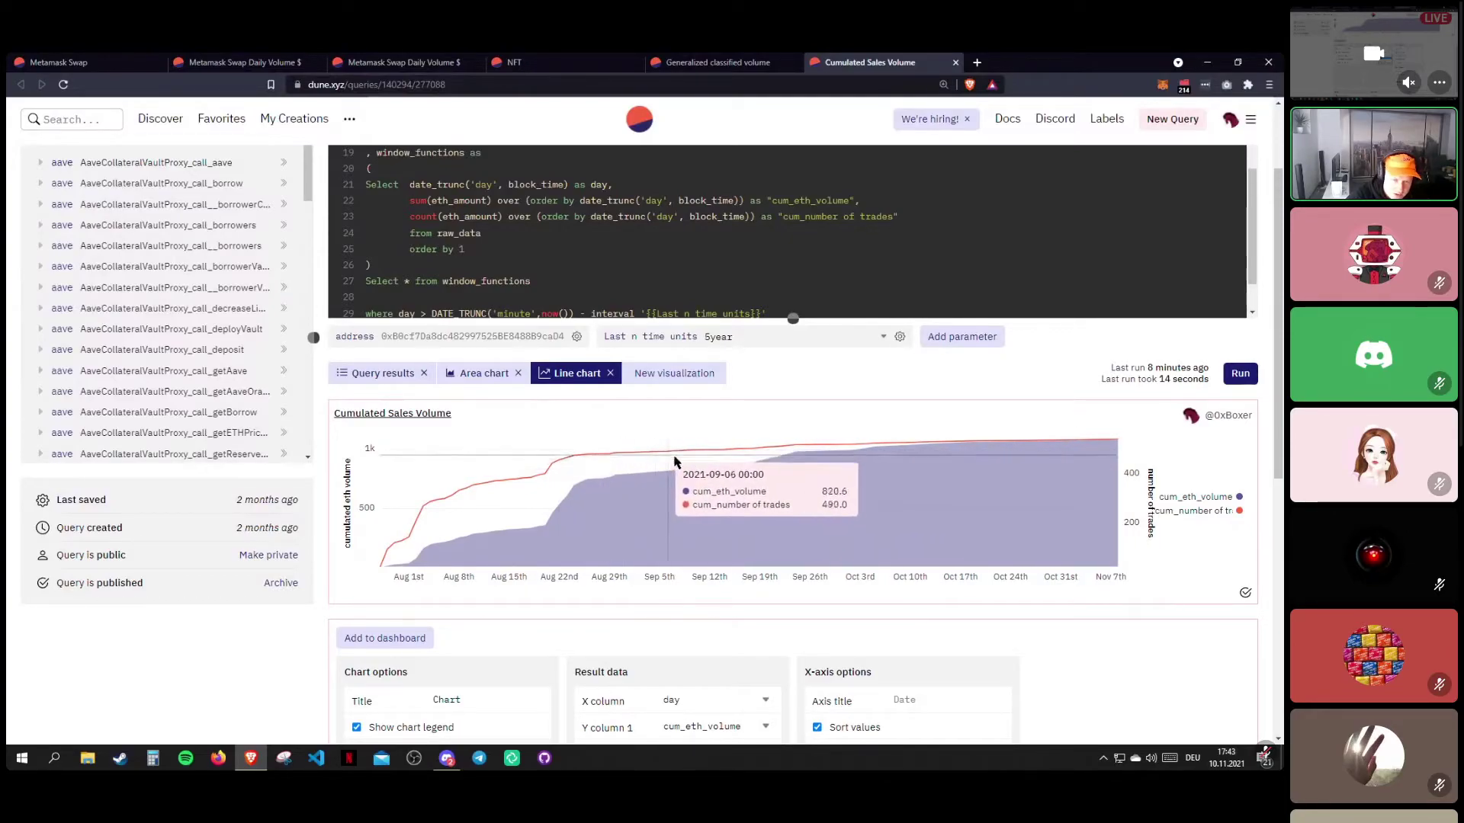
Review the Series table: cum_eth_volume area on the left, cum_number of trades line on the right.
scroll(679, 518, down, 5)
scroll(785, 575, down, 1)
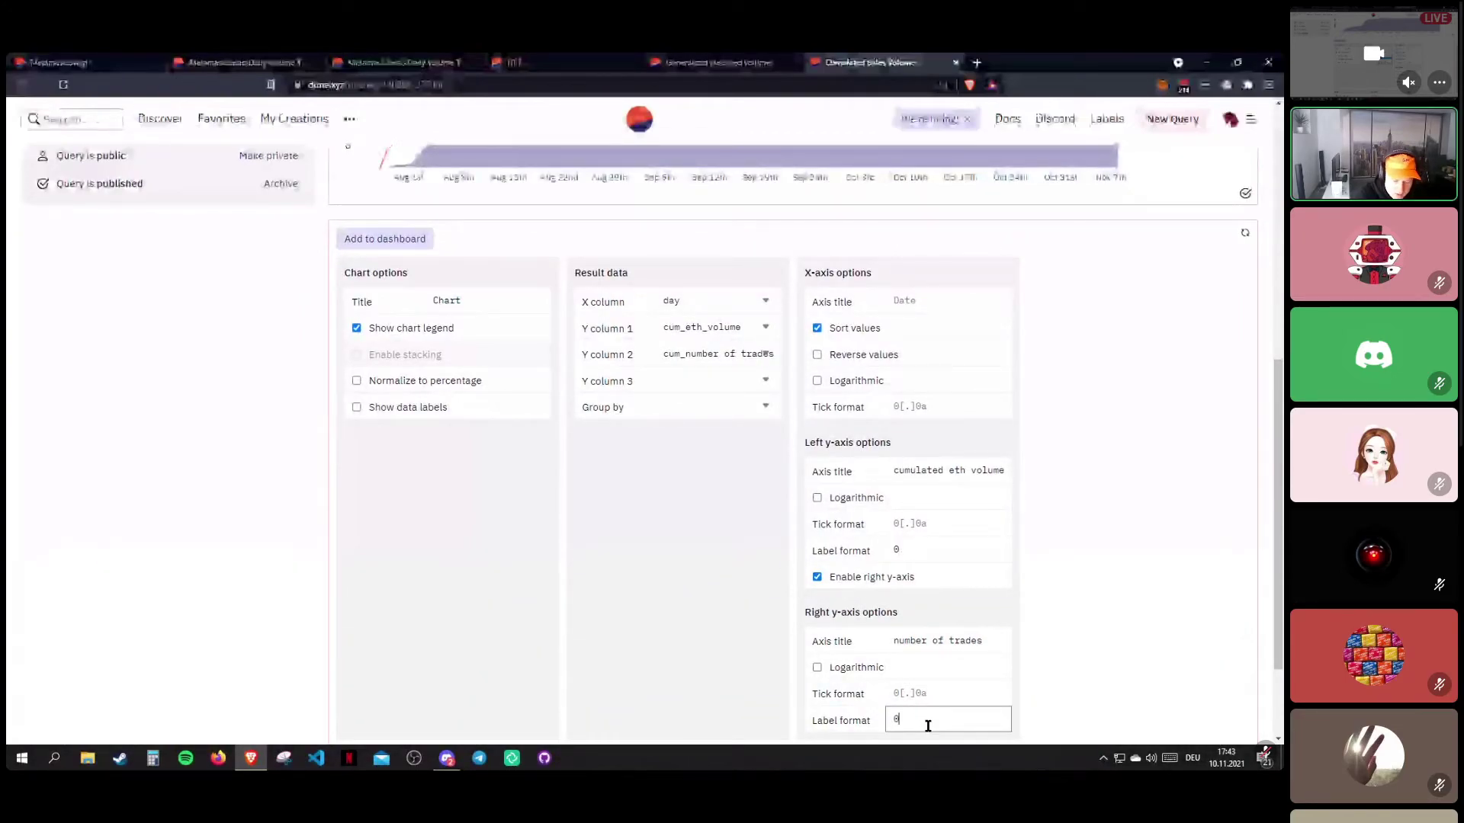
scroll(726, 543, up, 3)
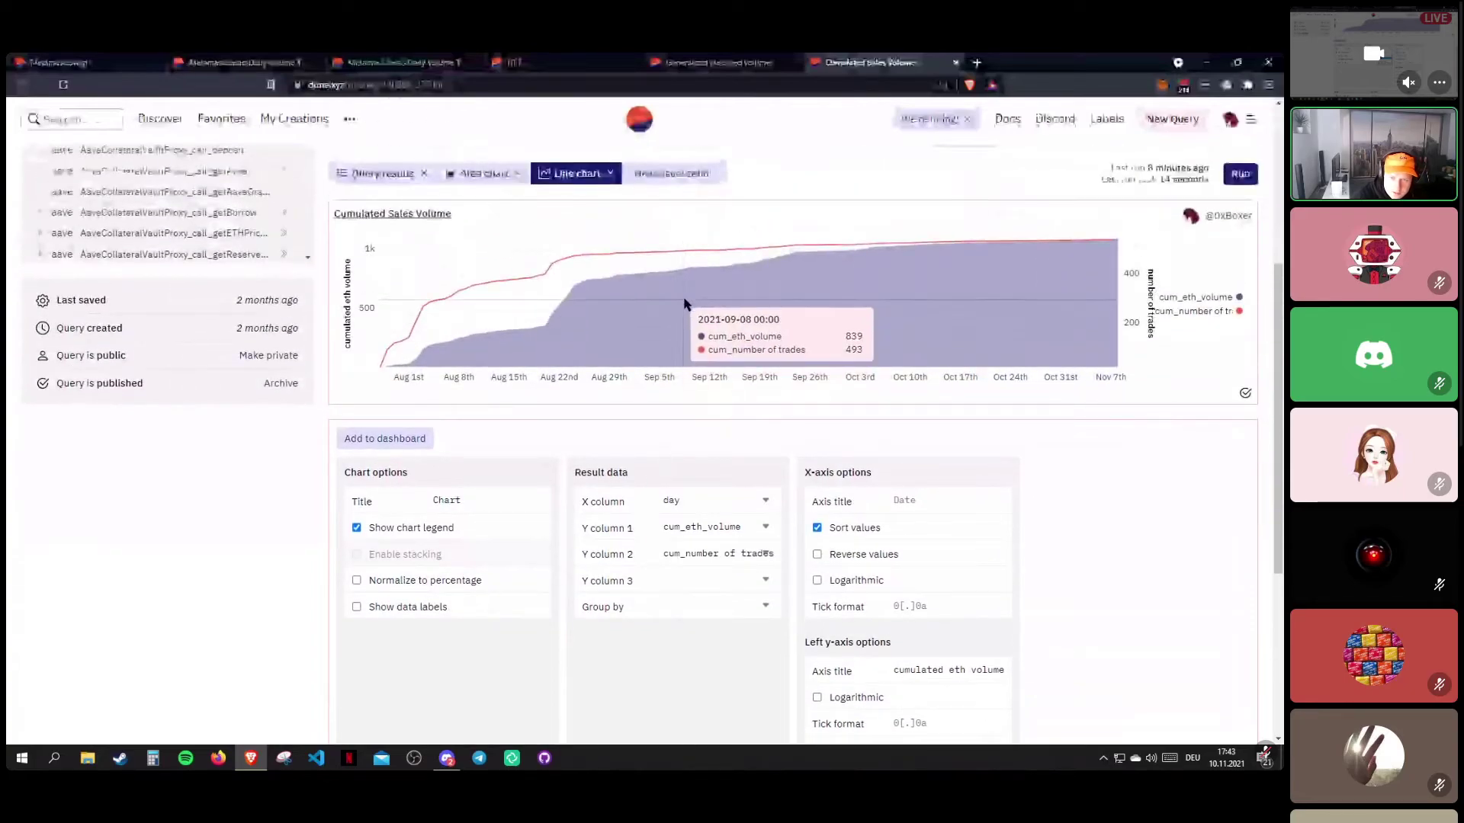
scroll(788, 465, down, 2)
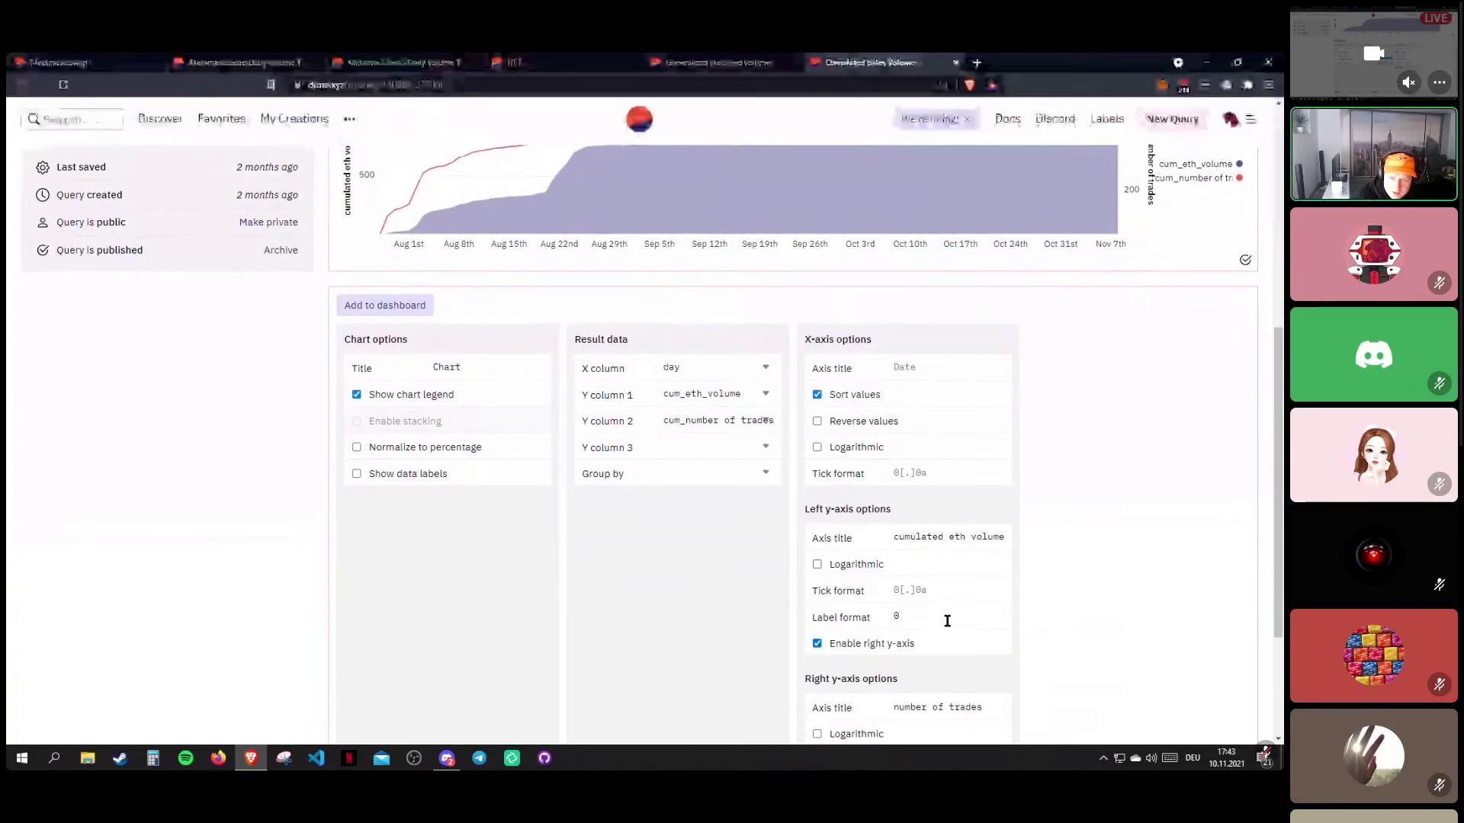
scroll(946, 622, down, 2)
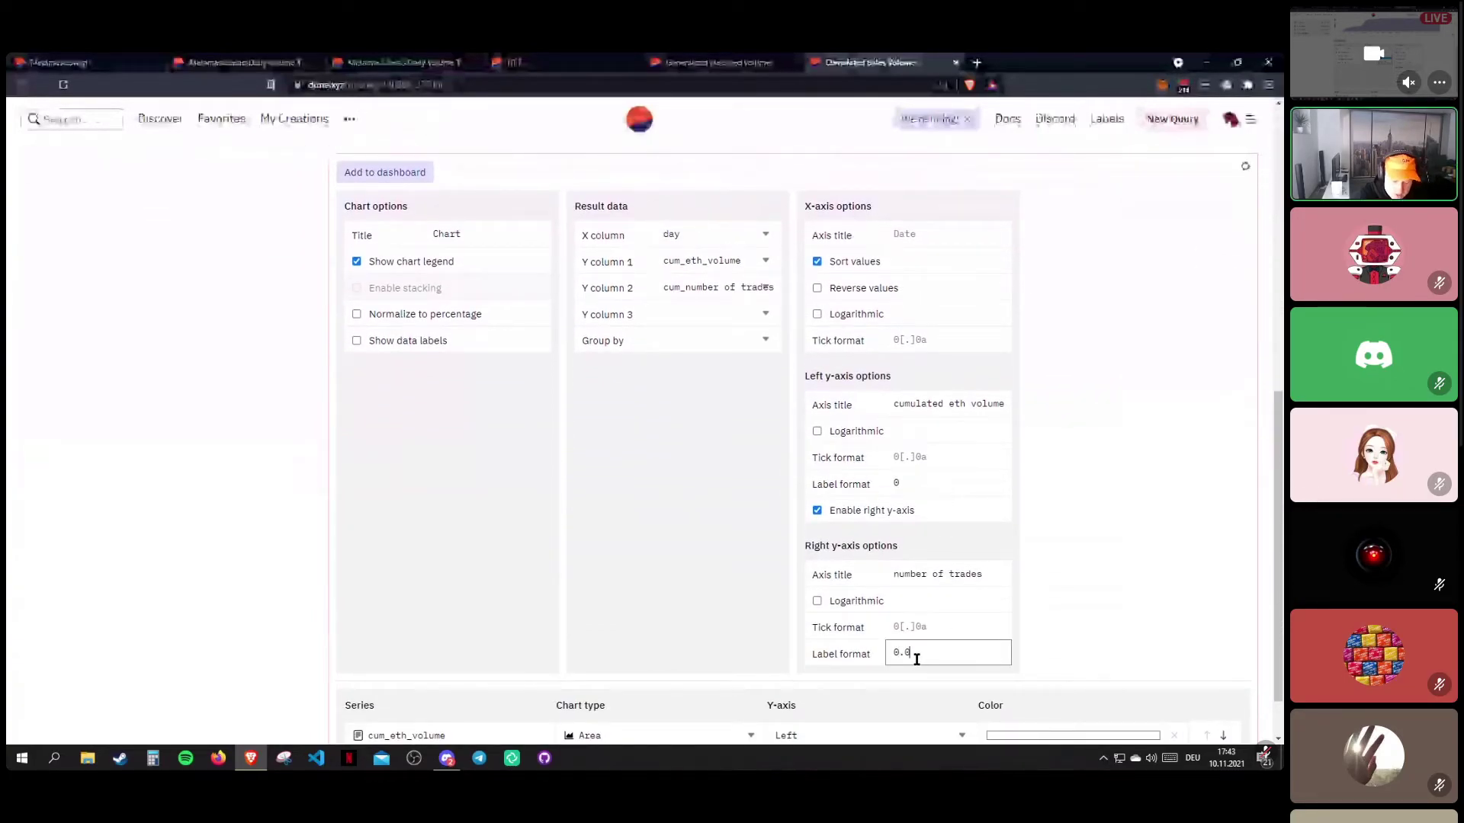
scroll(831, 567, up, 4)
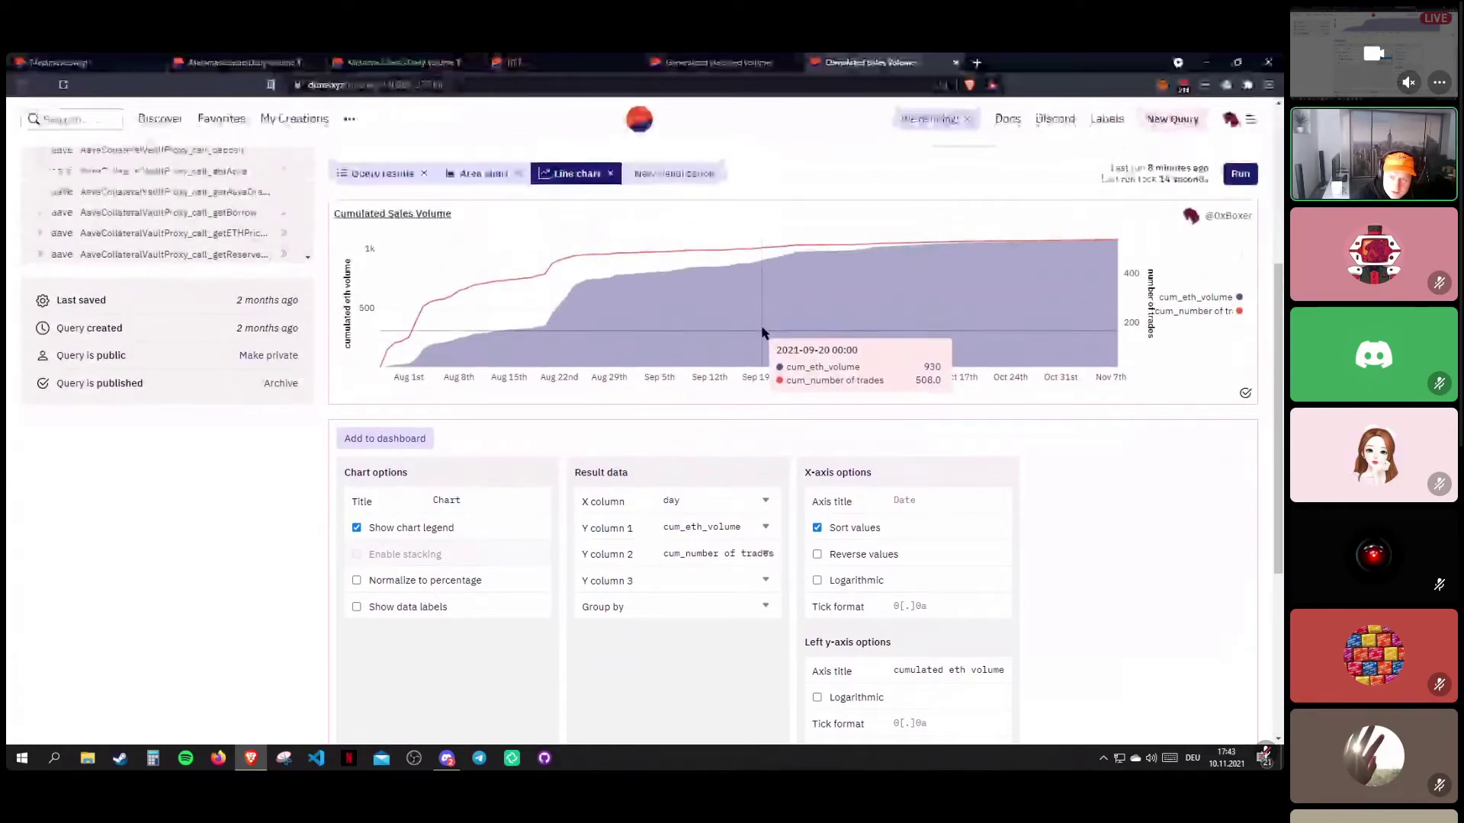
scroll(890, 619, down, 3)
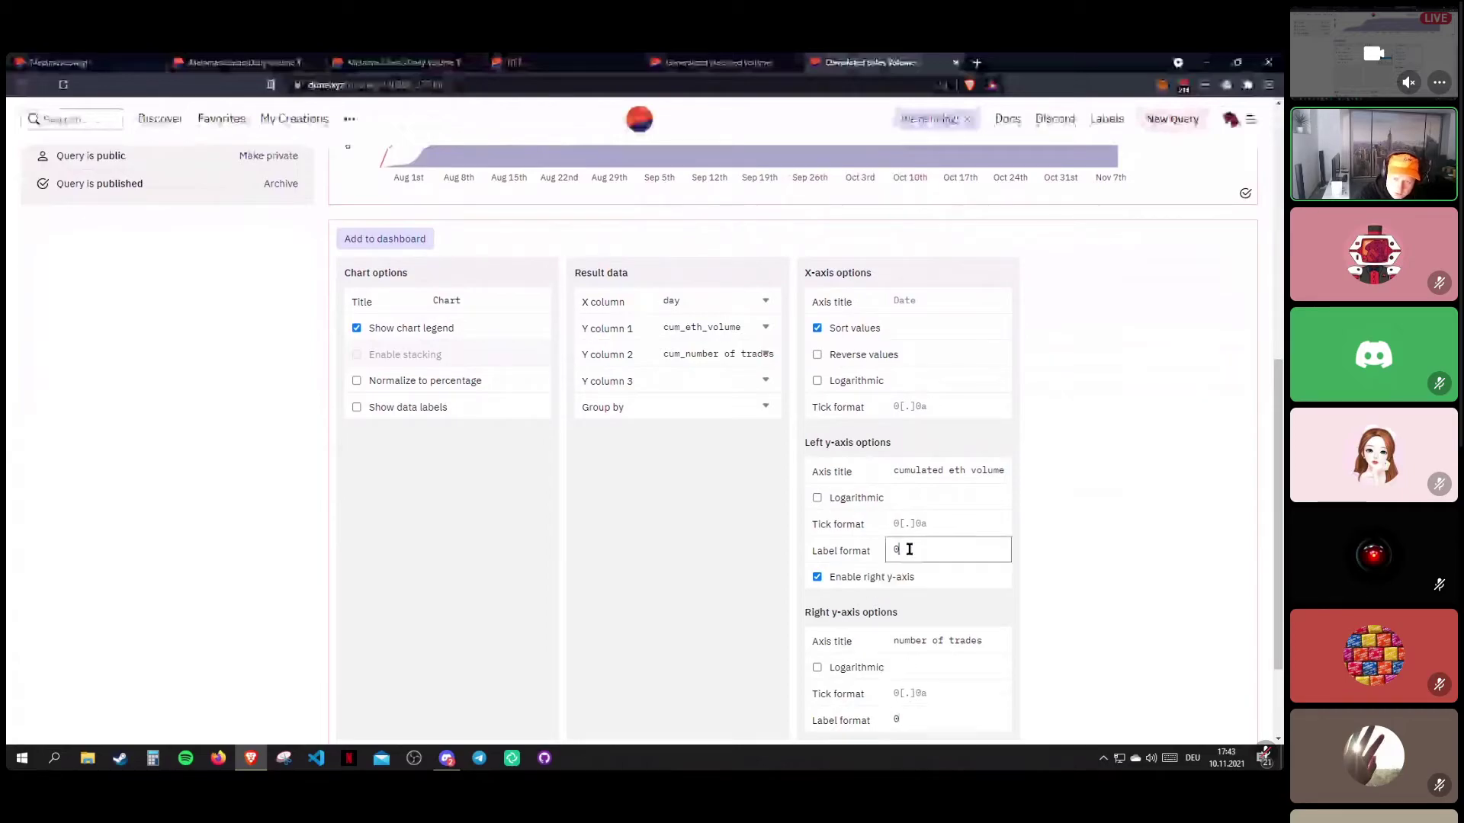
scroll(802, 521, up, 3)
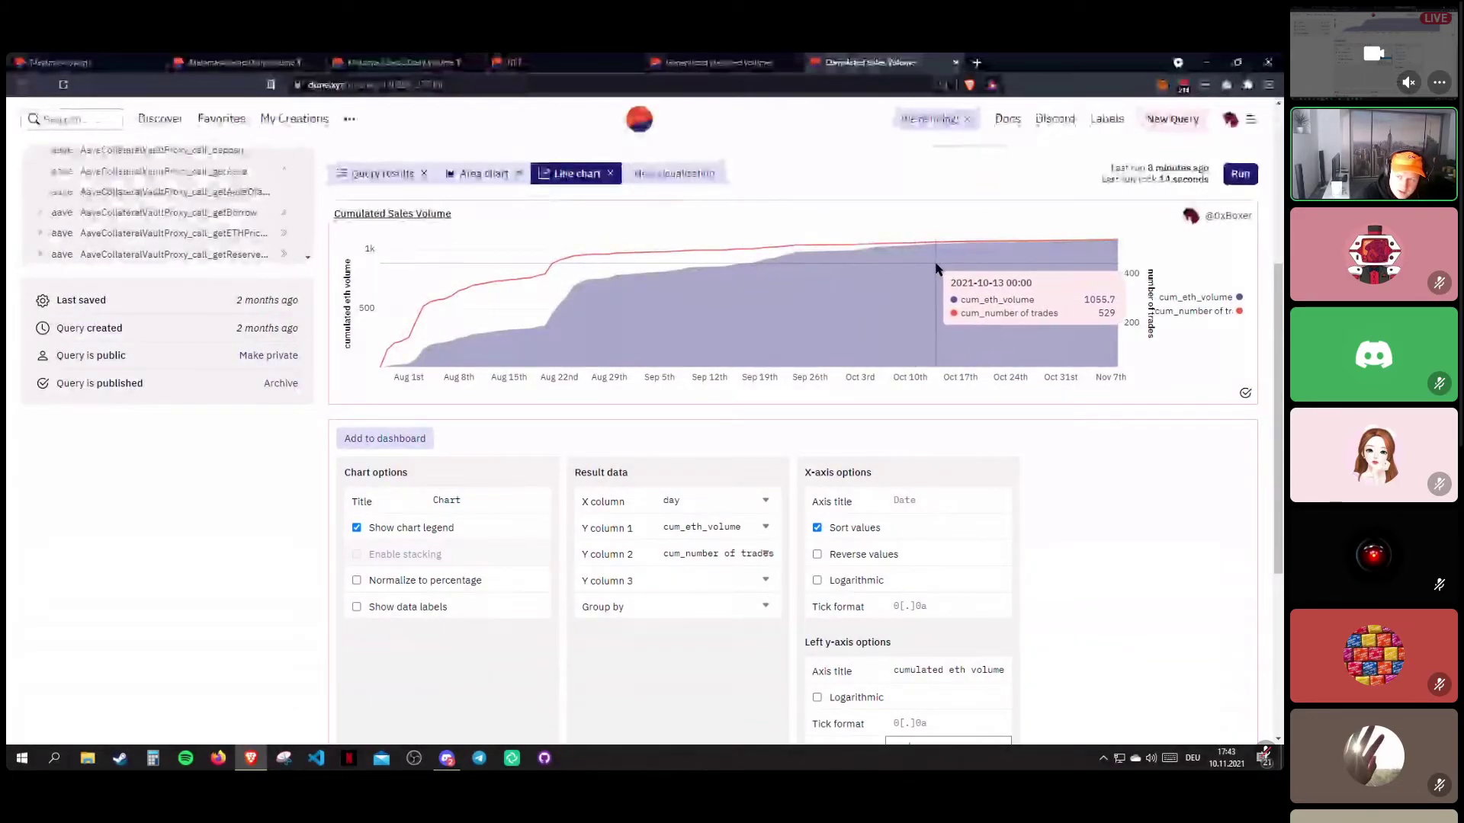
scroll(922, 450, down, 4)
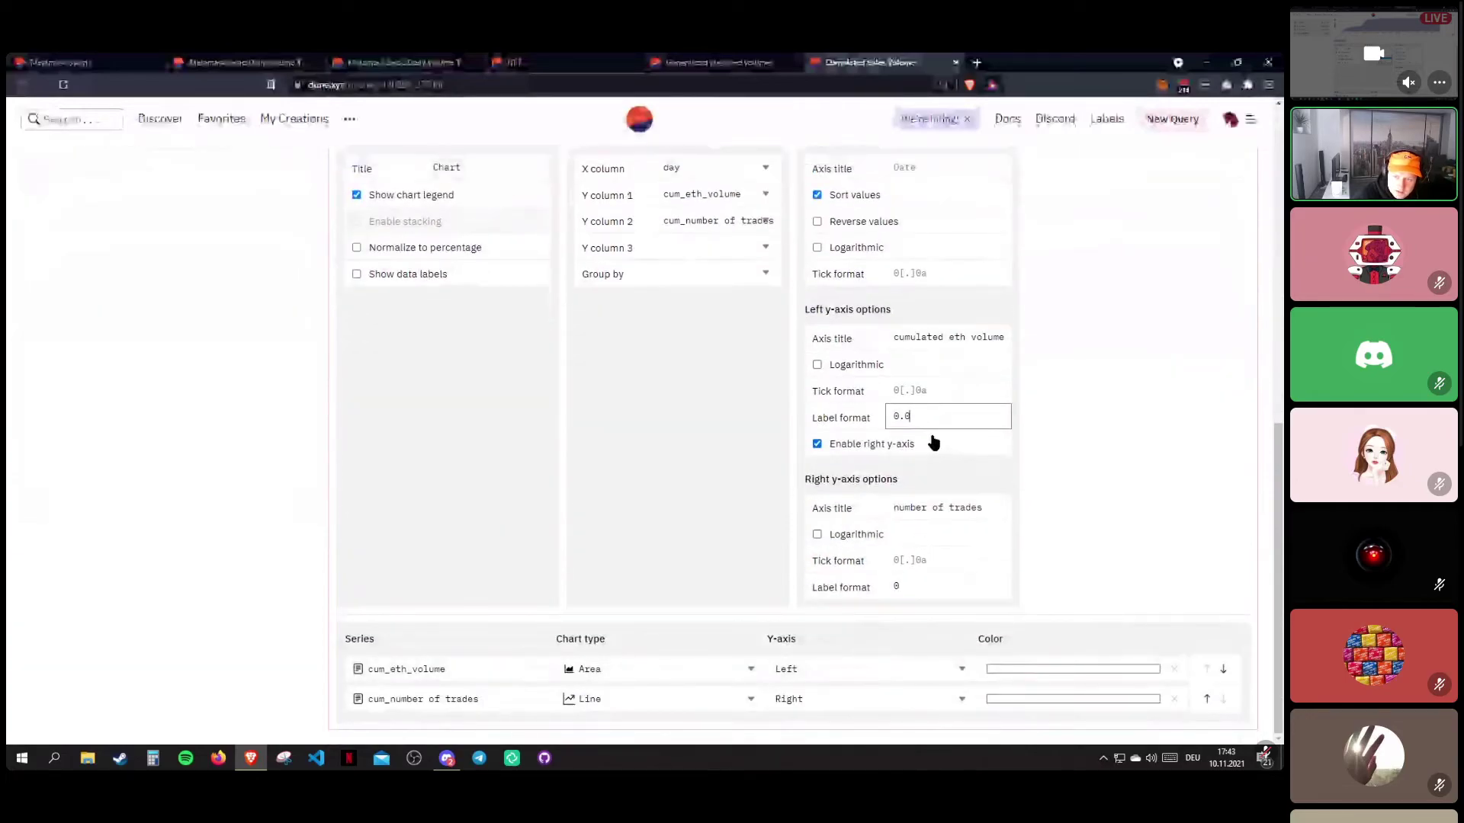
scroll(672, 422, up, 6)
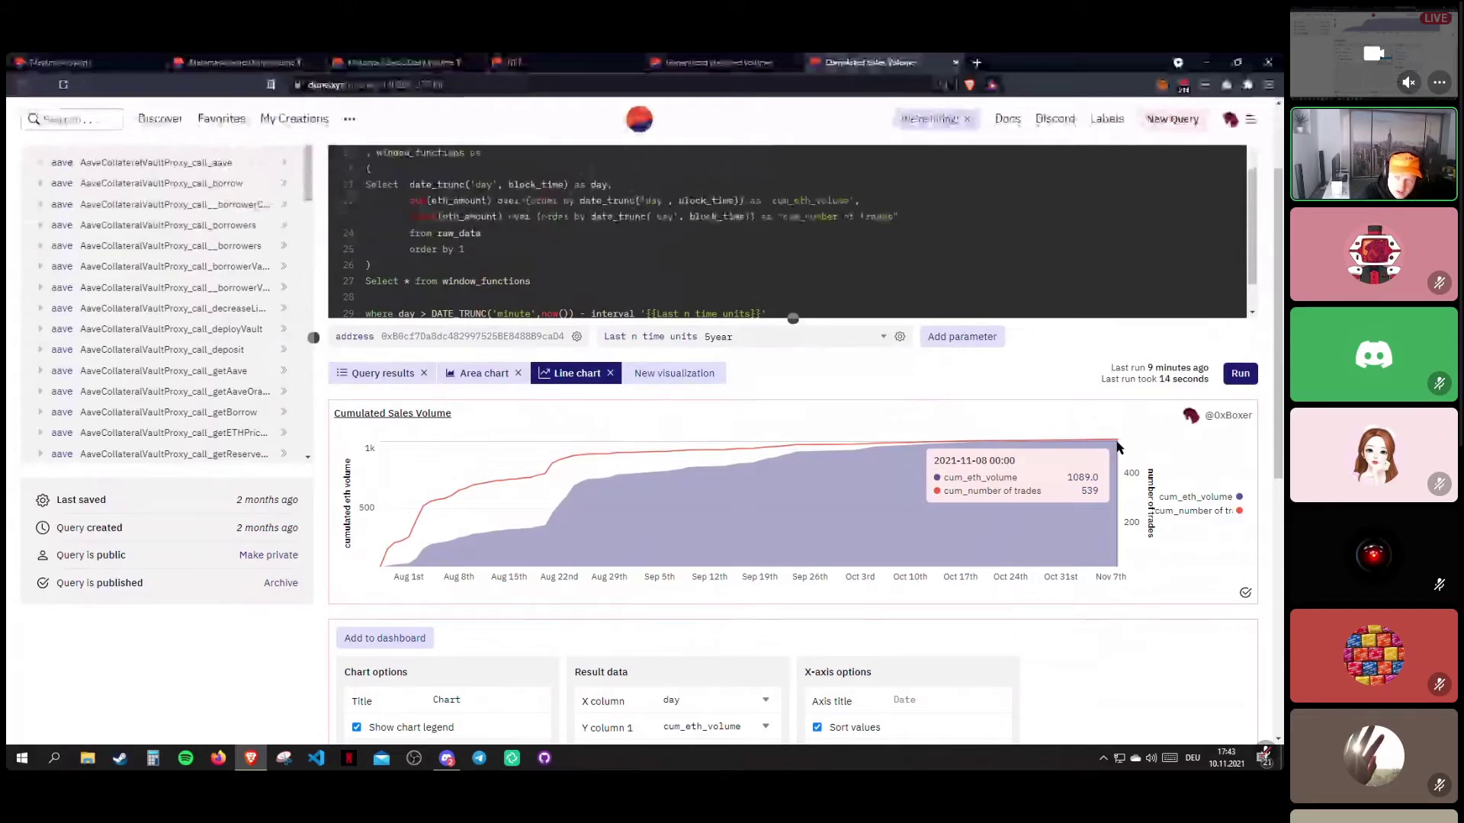
scroll(1117, 447, down, 2)
scroll(1046, 457, up, 2)
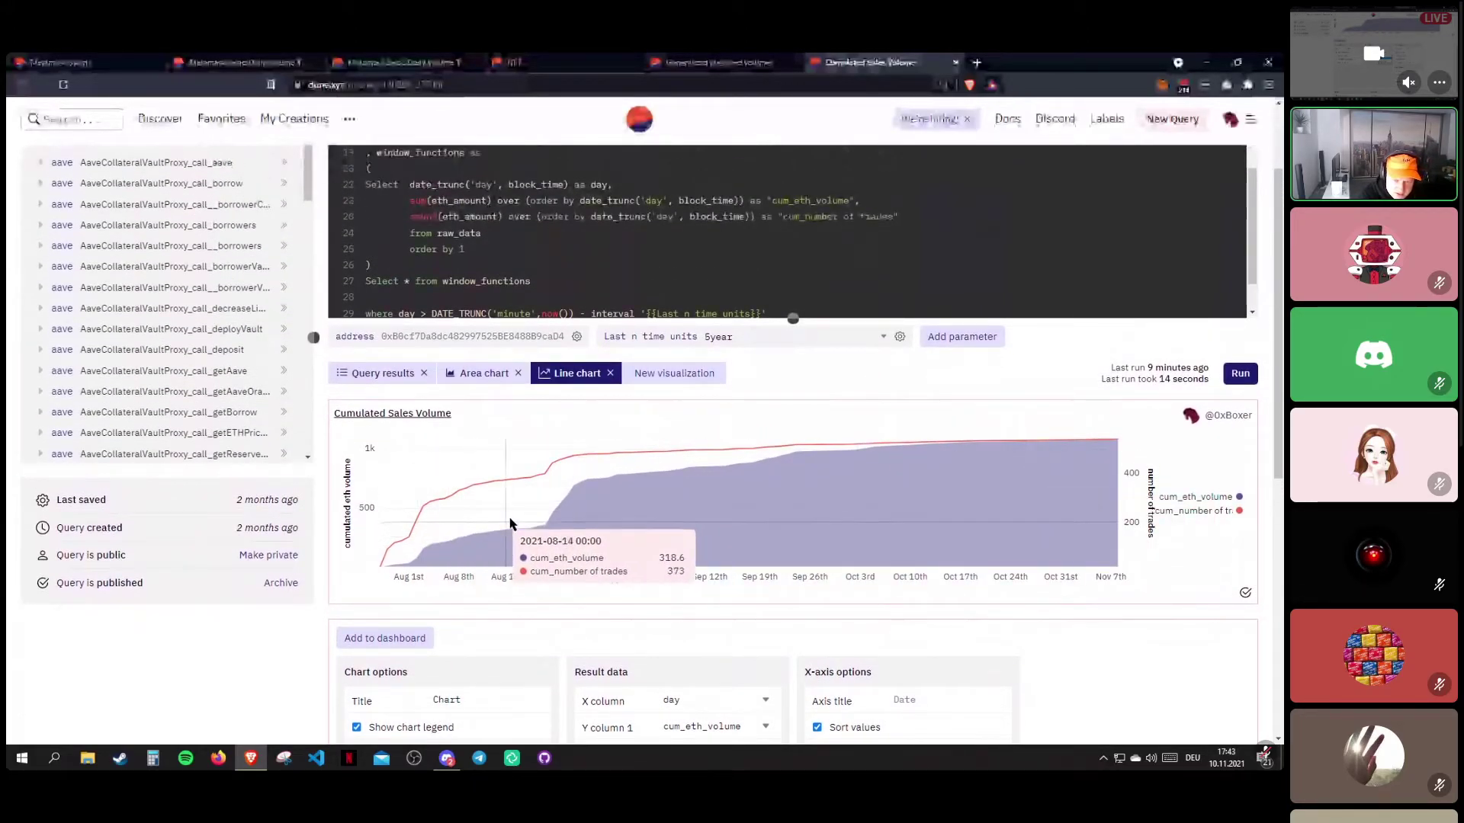
scroll(512, 518, down, 2)
scroll(605, 480, down, 4)
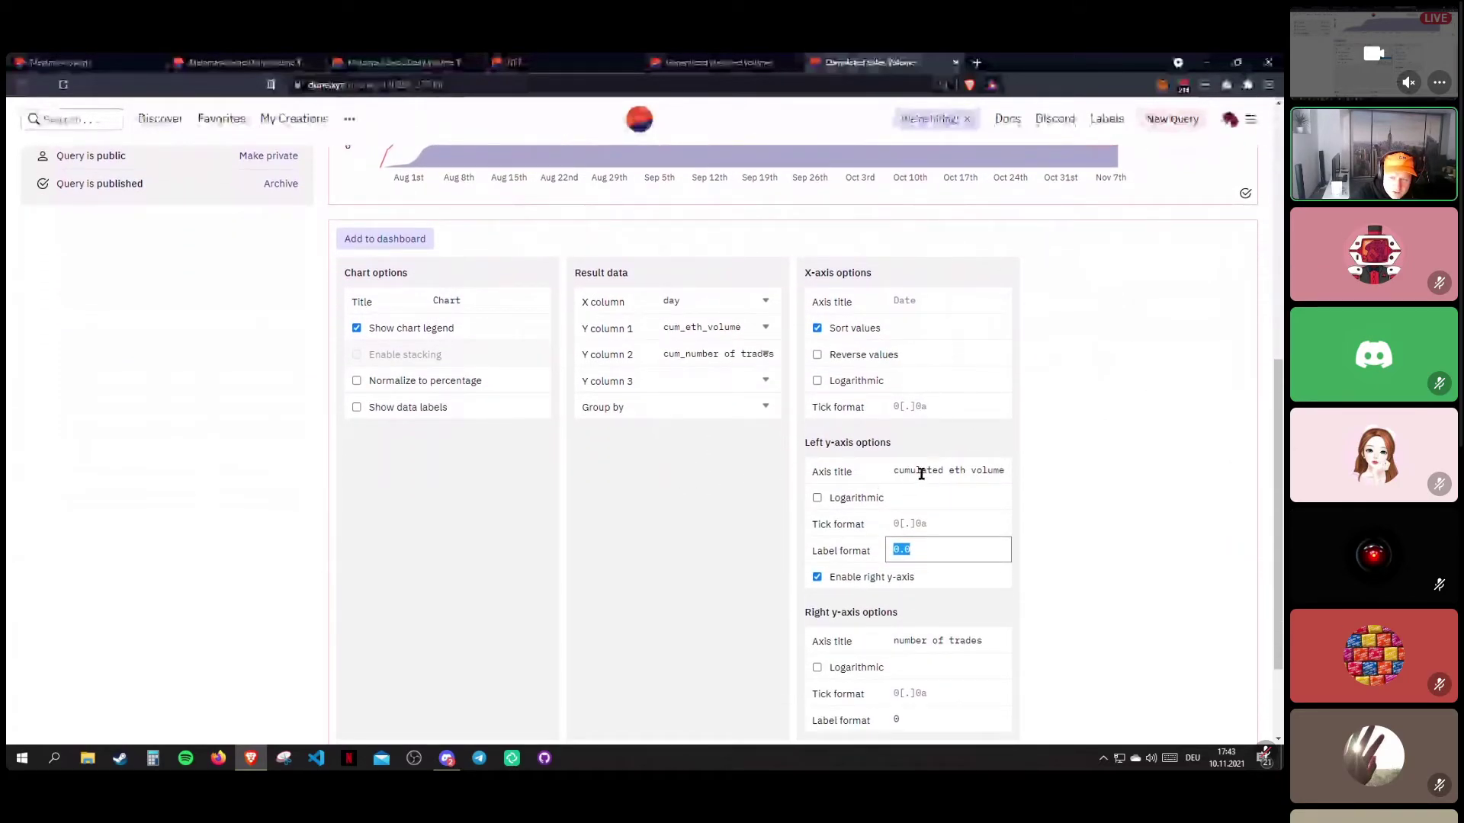
scroll(762, 534, down, 2)
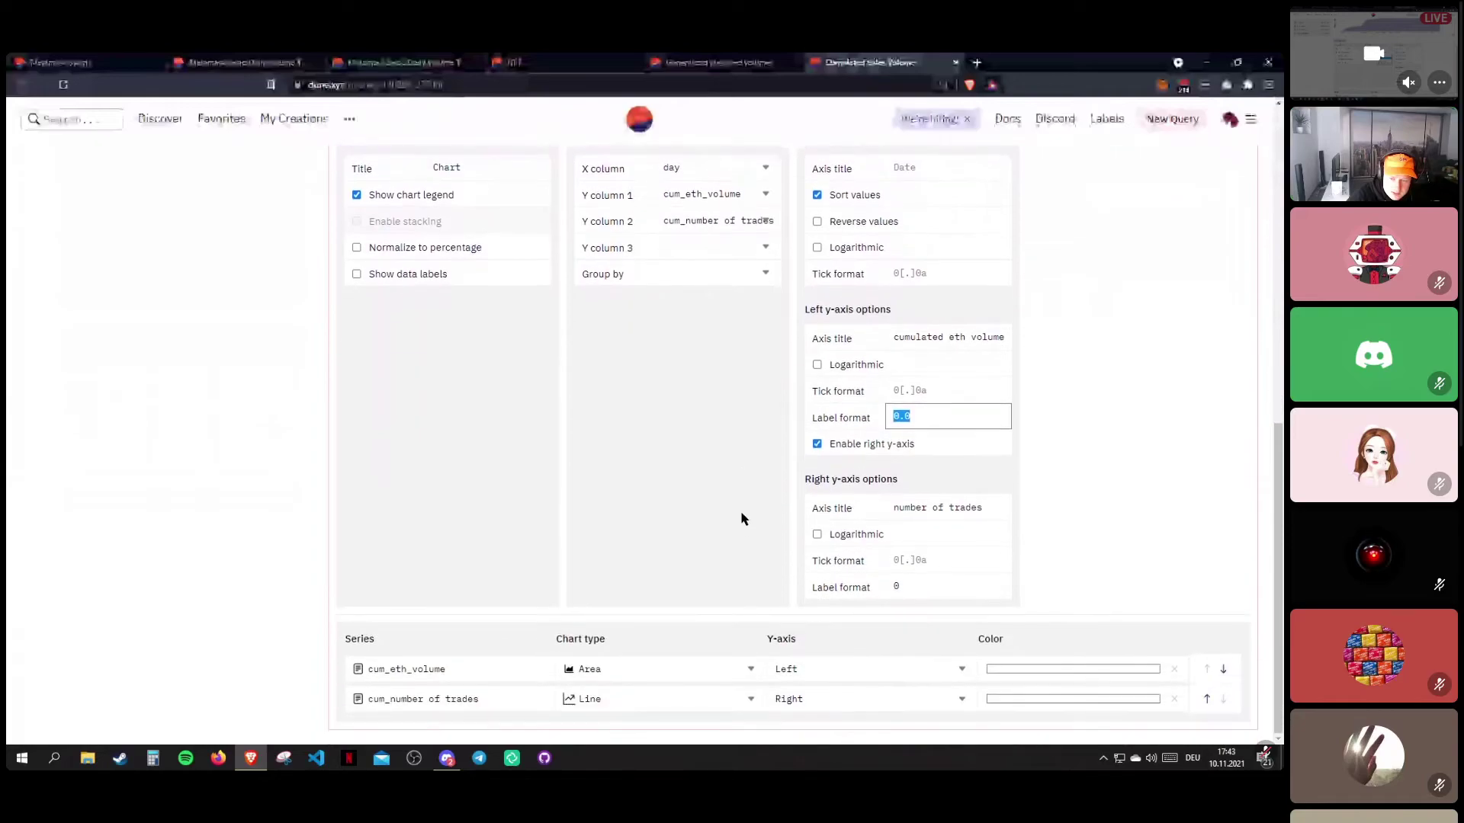
scroll(751, 513, up, 7)
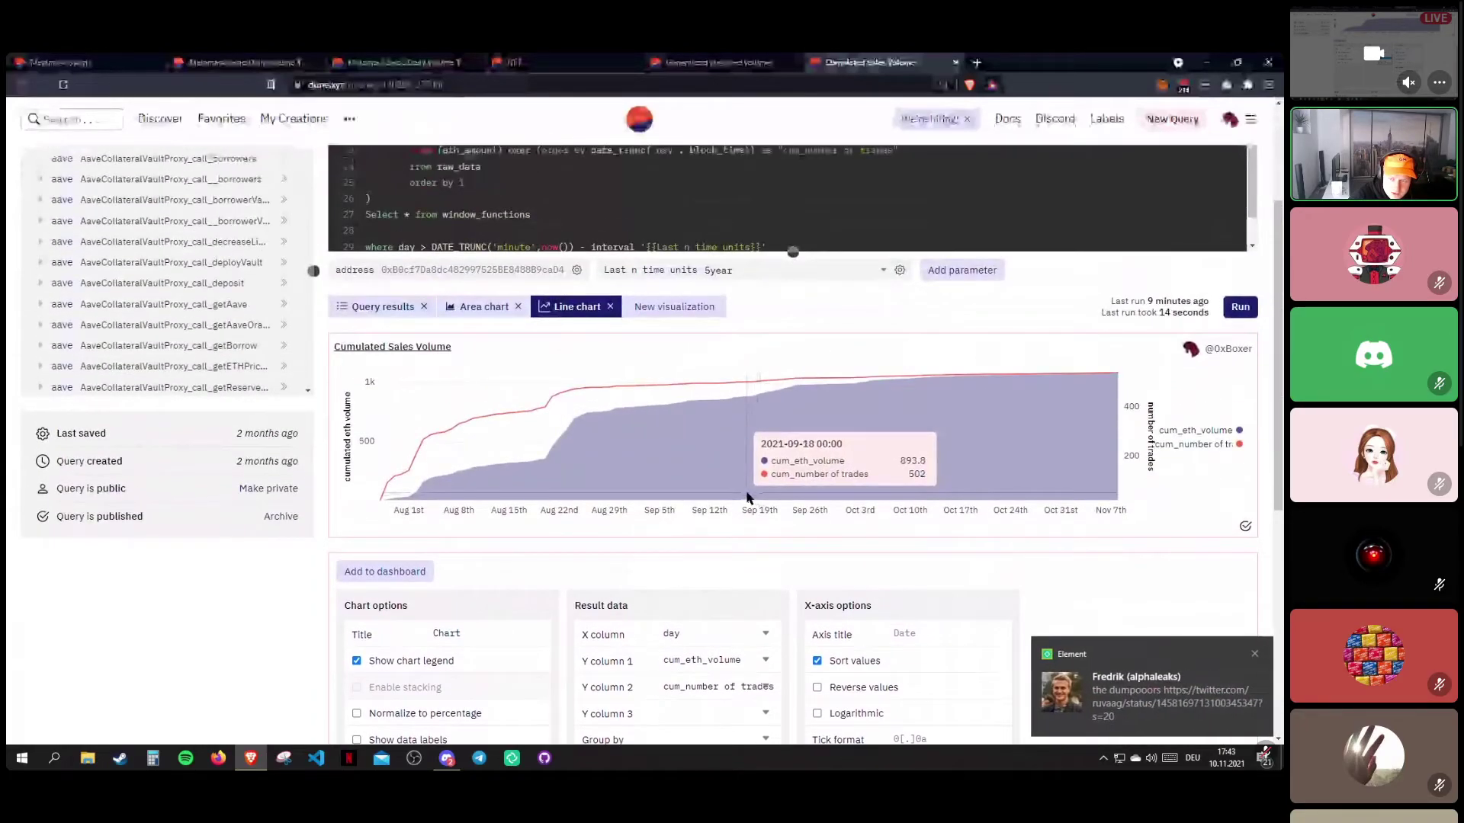
scroll(747, 492, down, 7)
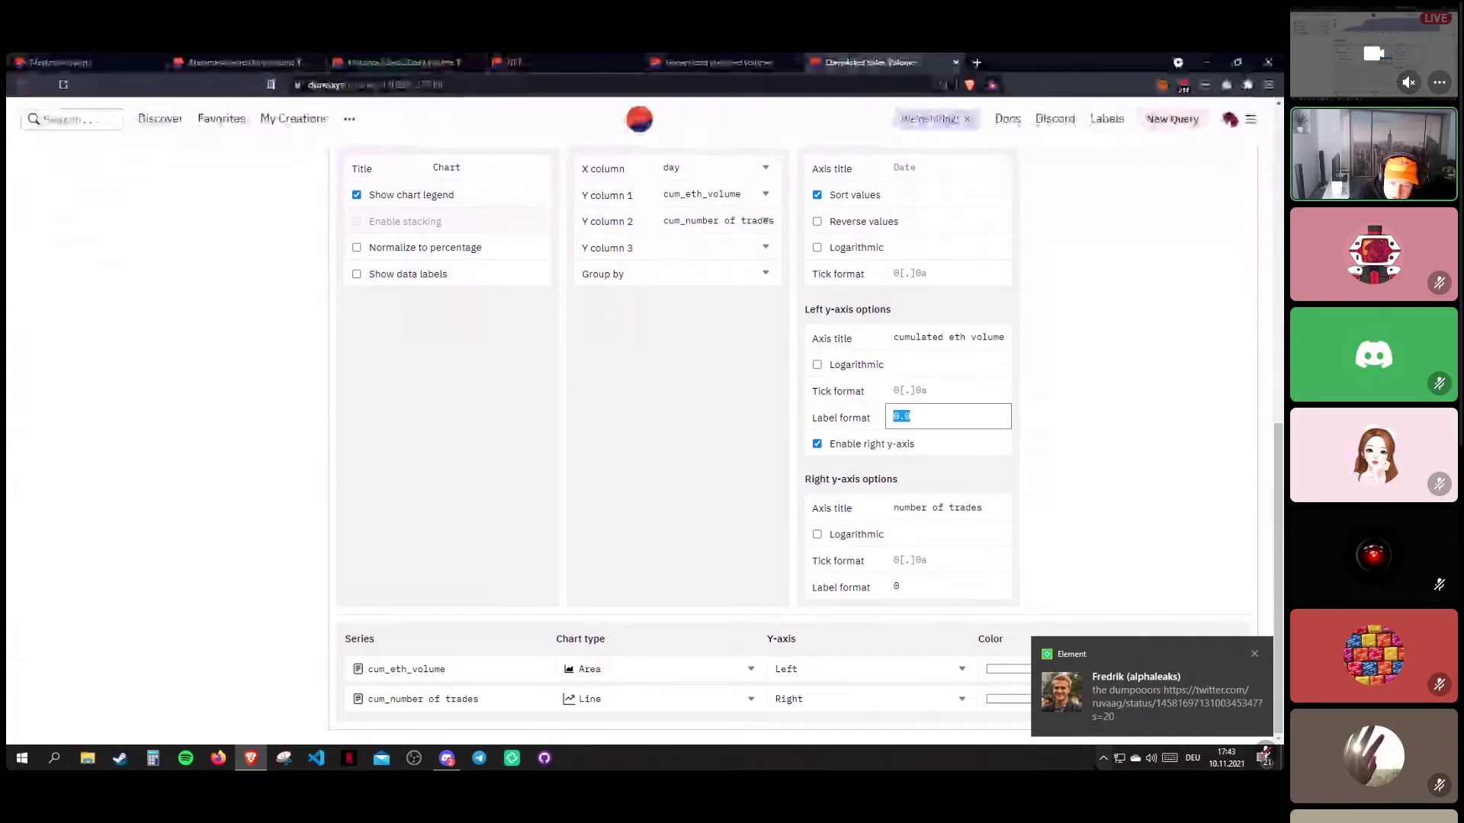
Dismiss the chat notification and quit a background system-tray application.
key(alt+Tab)
click(1254, 654)
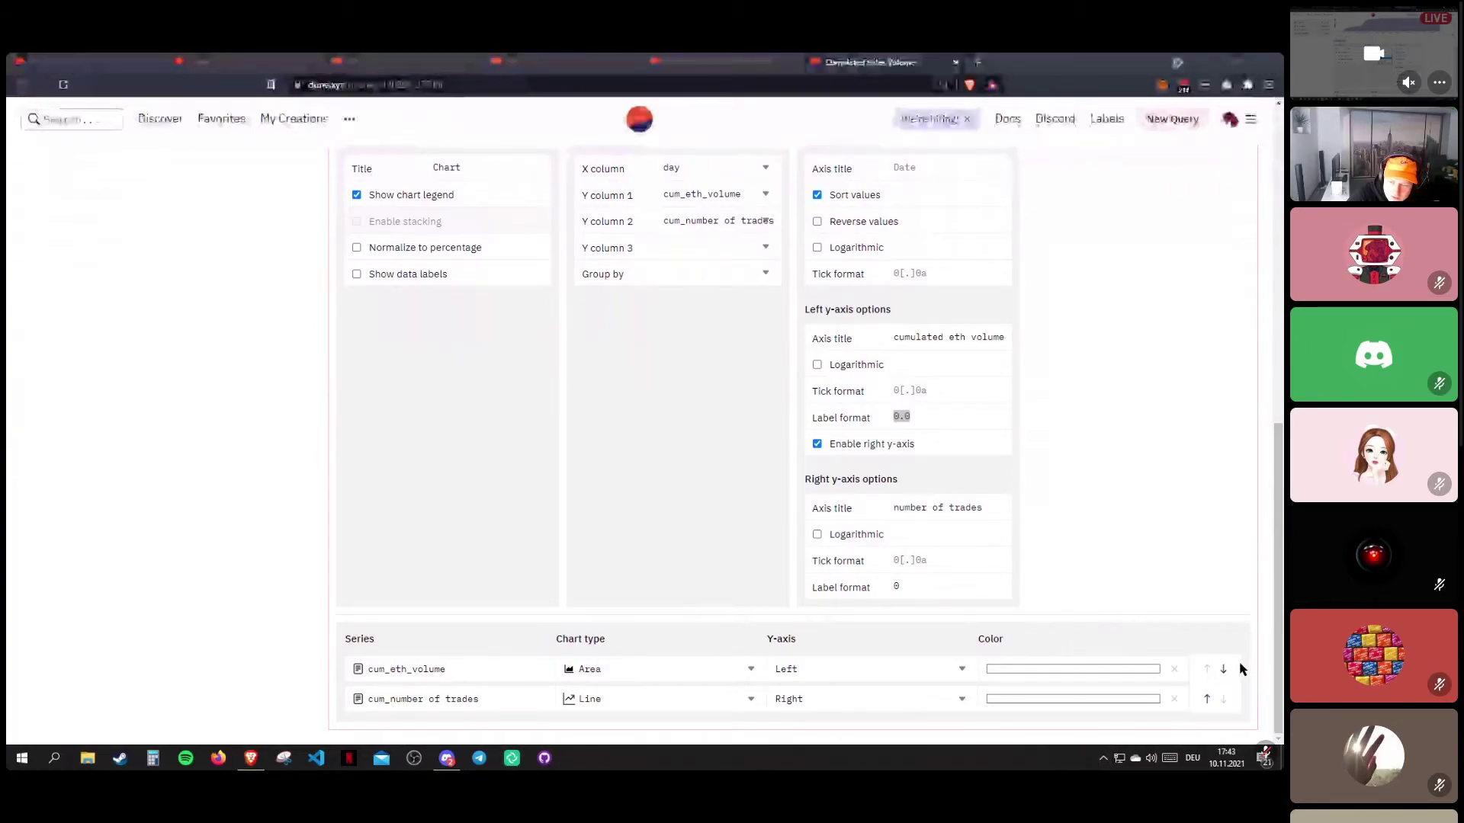
click(1103, 758)
right_click(1075, 714)
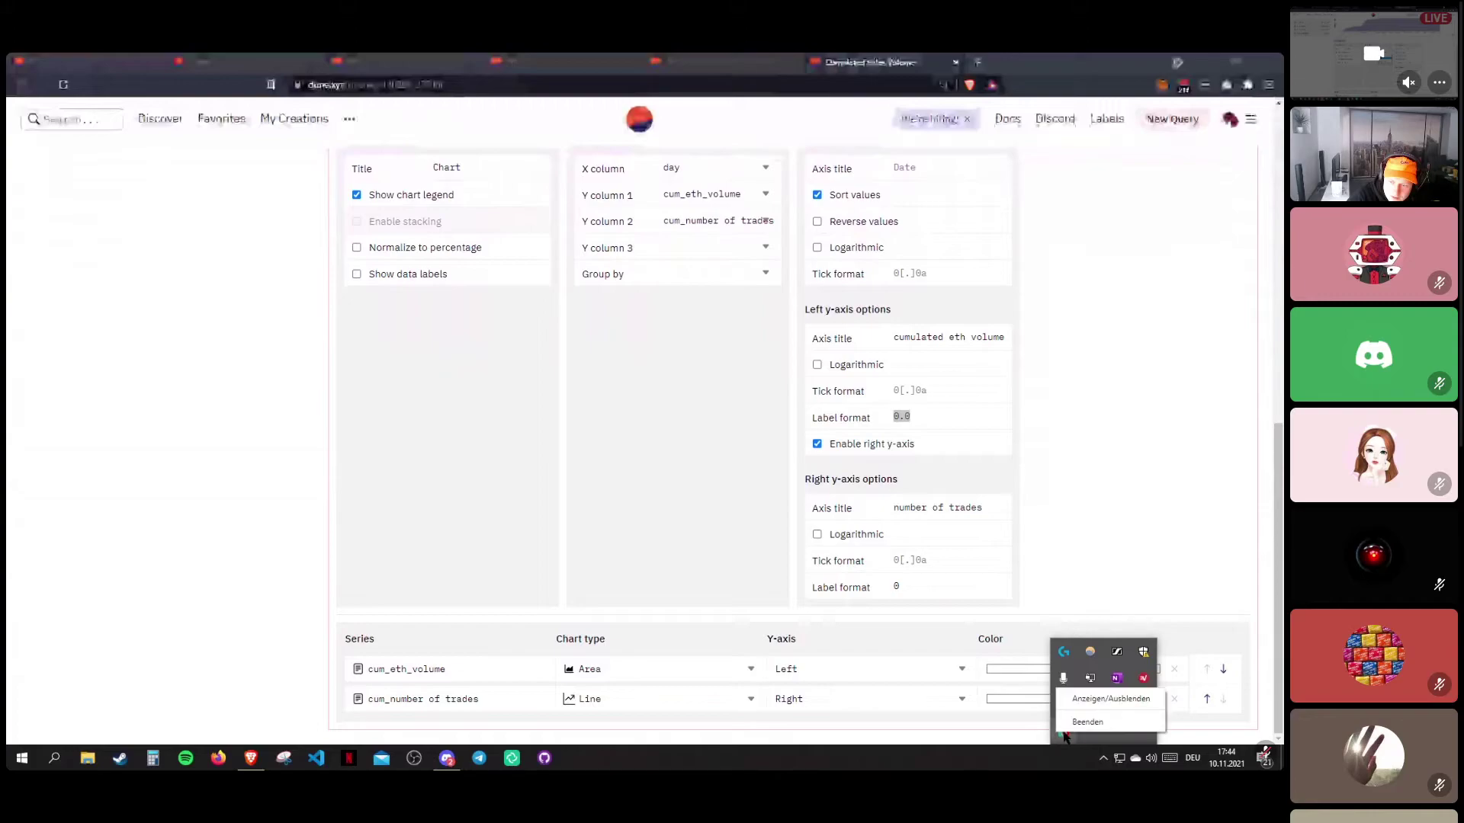
click(1090, 718)
scroll(564, 534, up, 5)
scroll(649, 476, down, 4)
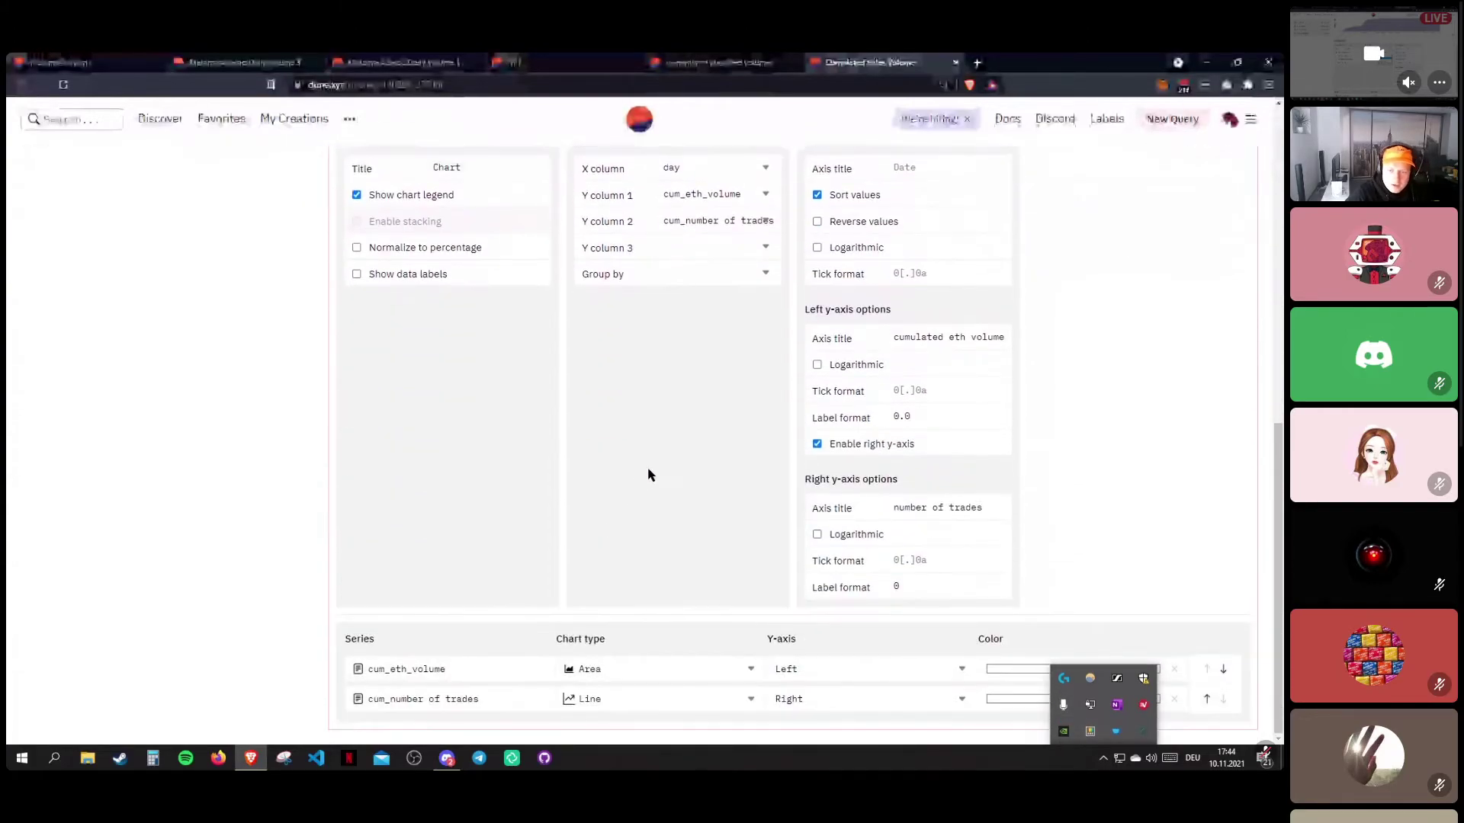
click(595, 465)
Scroll back through the chart settings toward the query editor.
scroll(594, 465, up, 7)
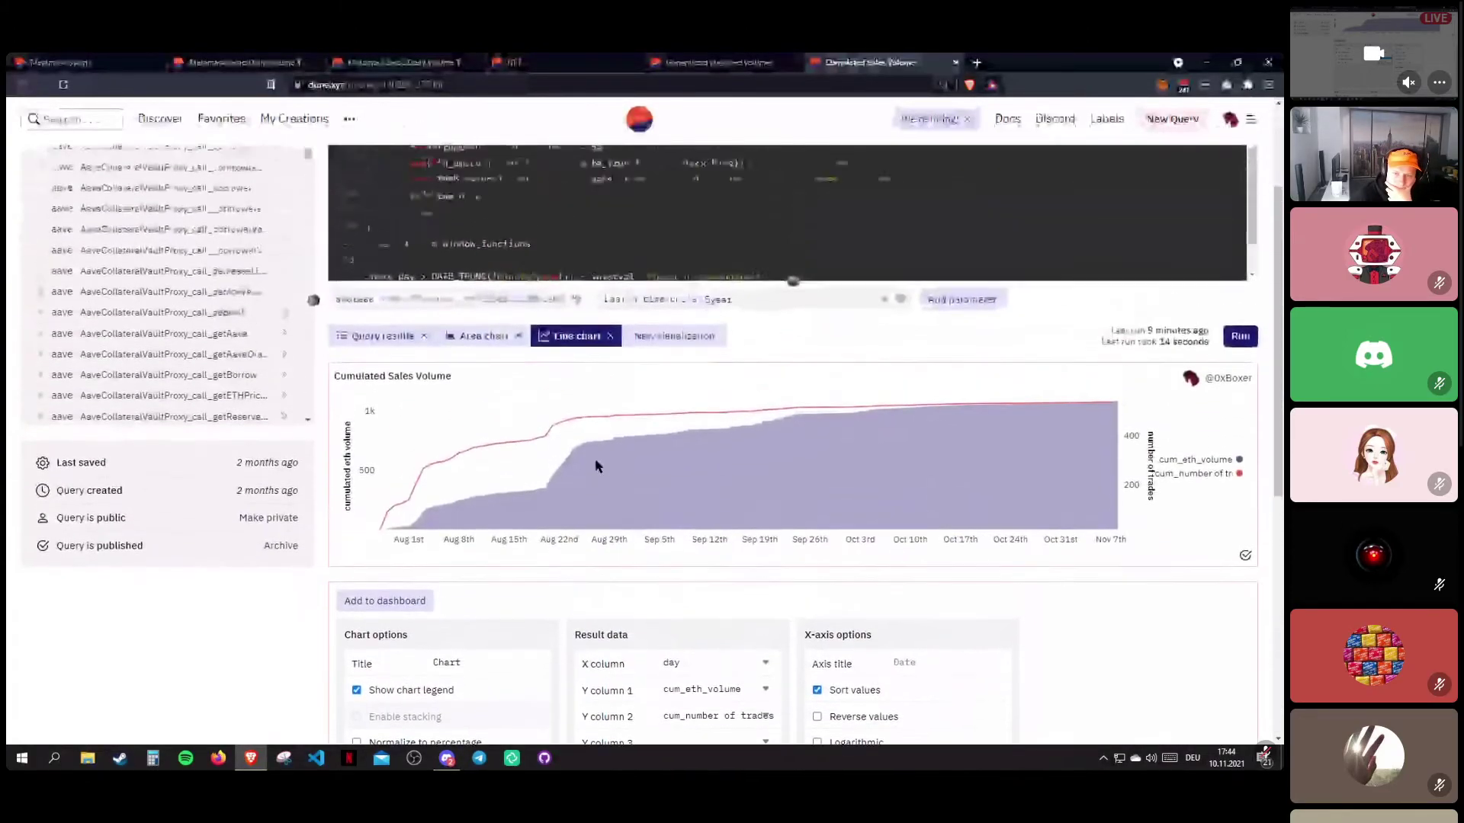
scroll(571, 534, down, 2)
scroll(621, 497, up, 2)
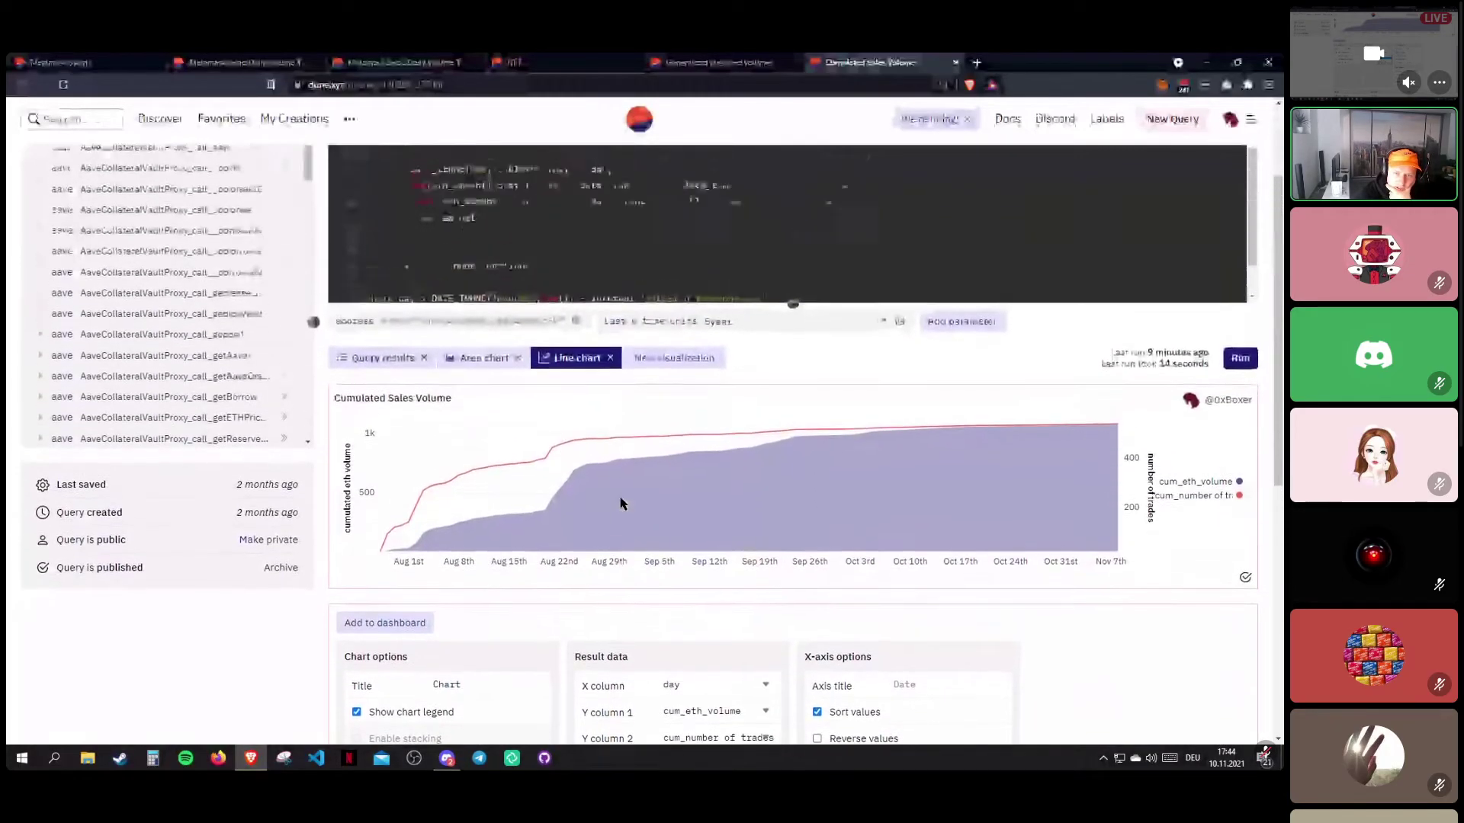
scroll(519, 526, down, 3)
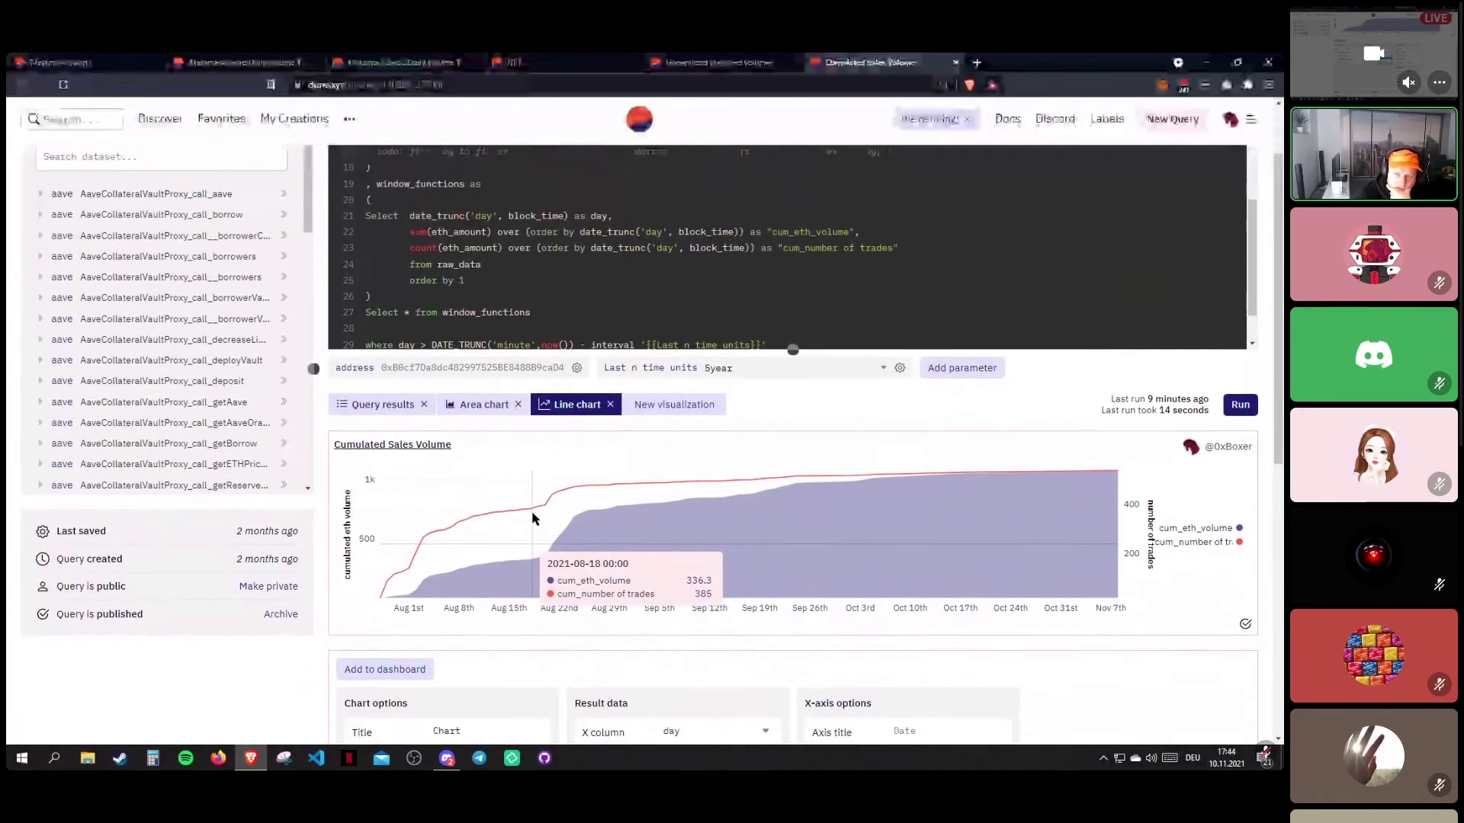
scroll(534, 530, down, 2)
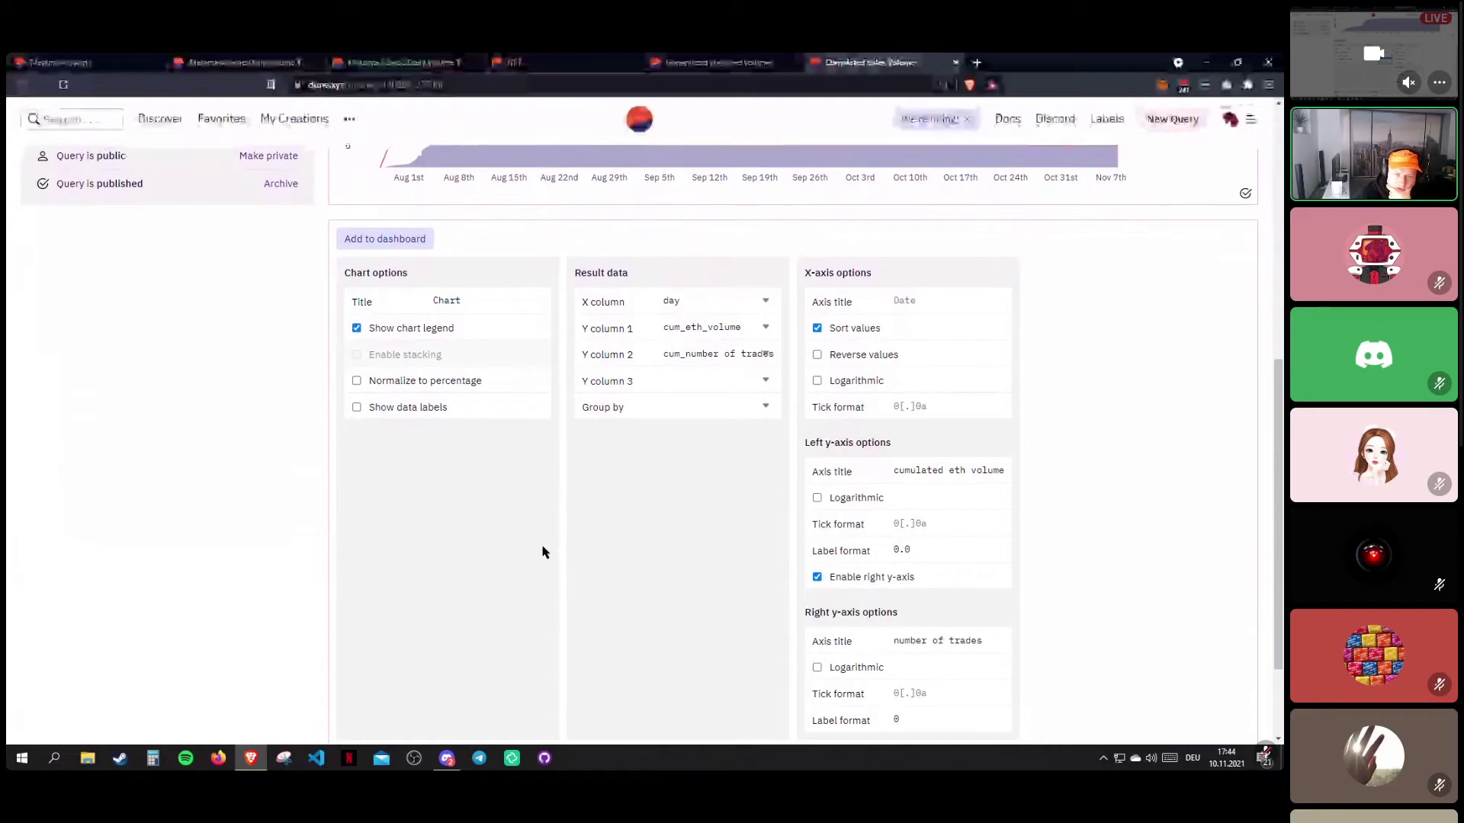
scroll(542, 549, down, 2)
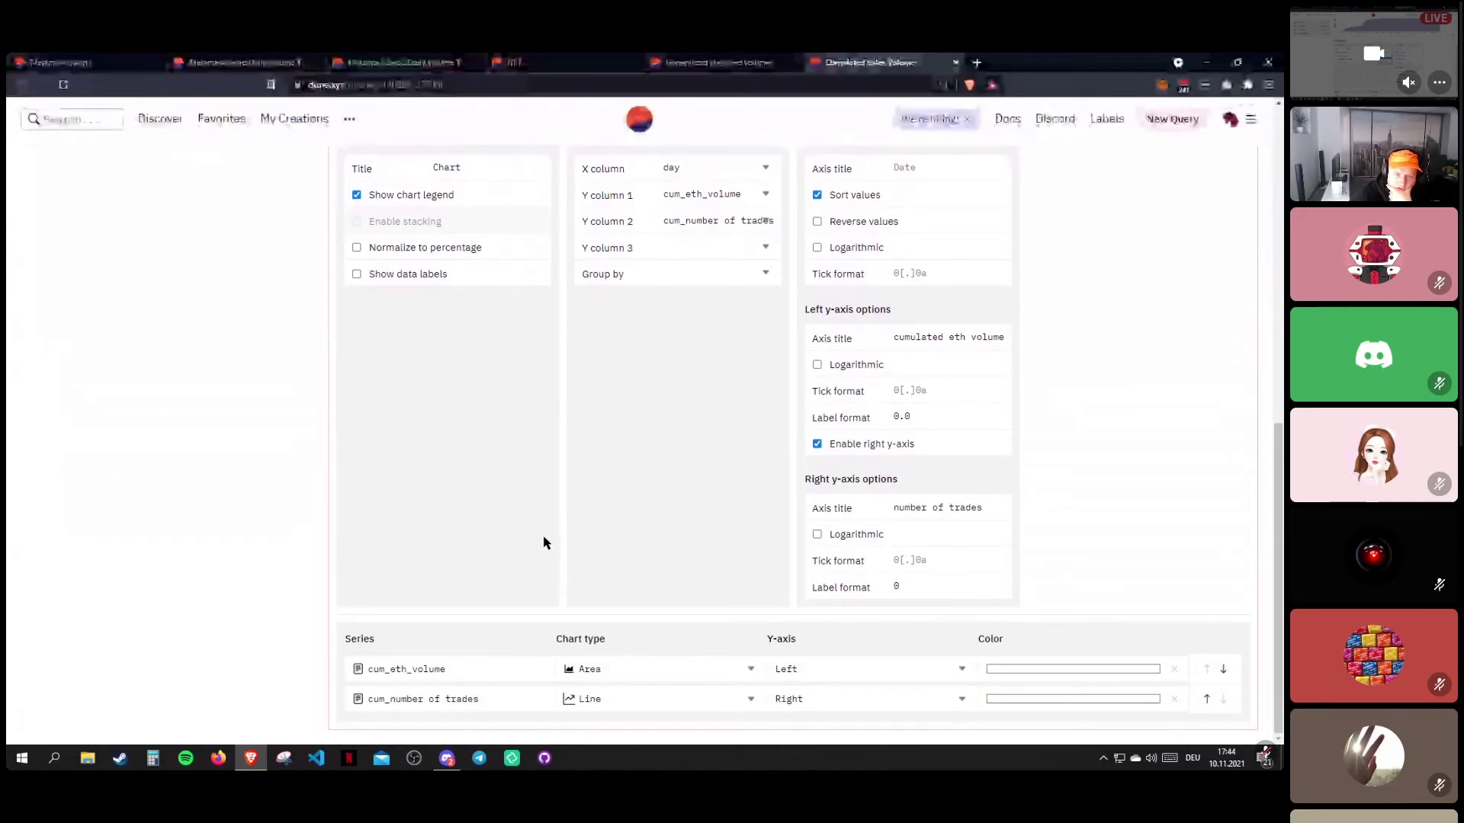
scroll(544, 542, up, 8)
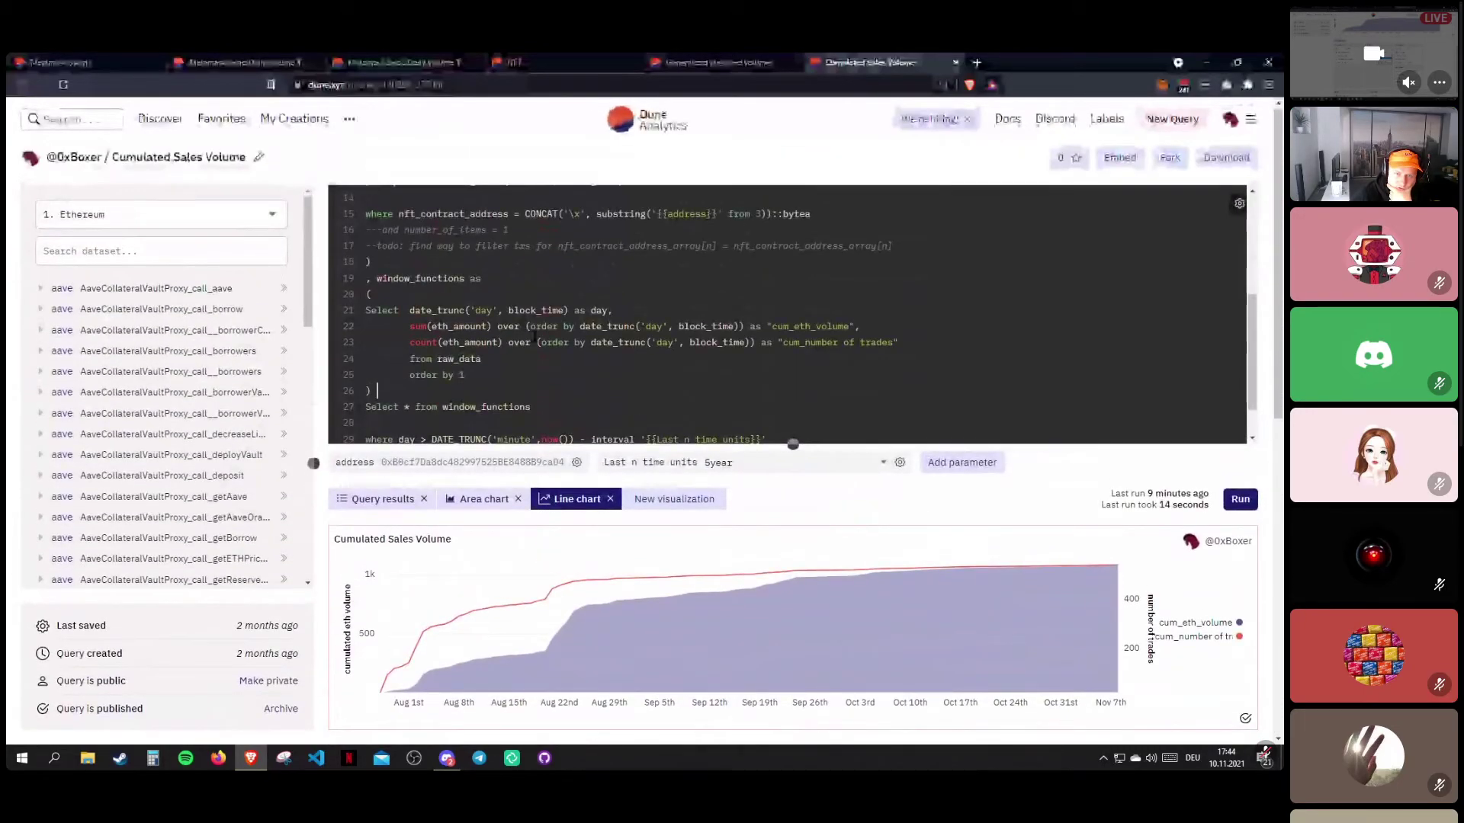
Return to the NFT dashboard and review the Cumulated Sales Volume chart.
click(564, 62)
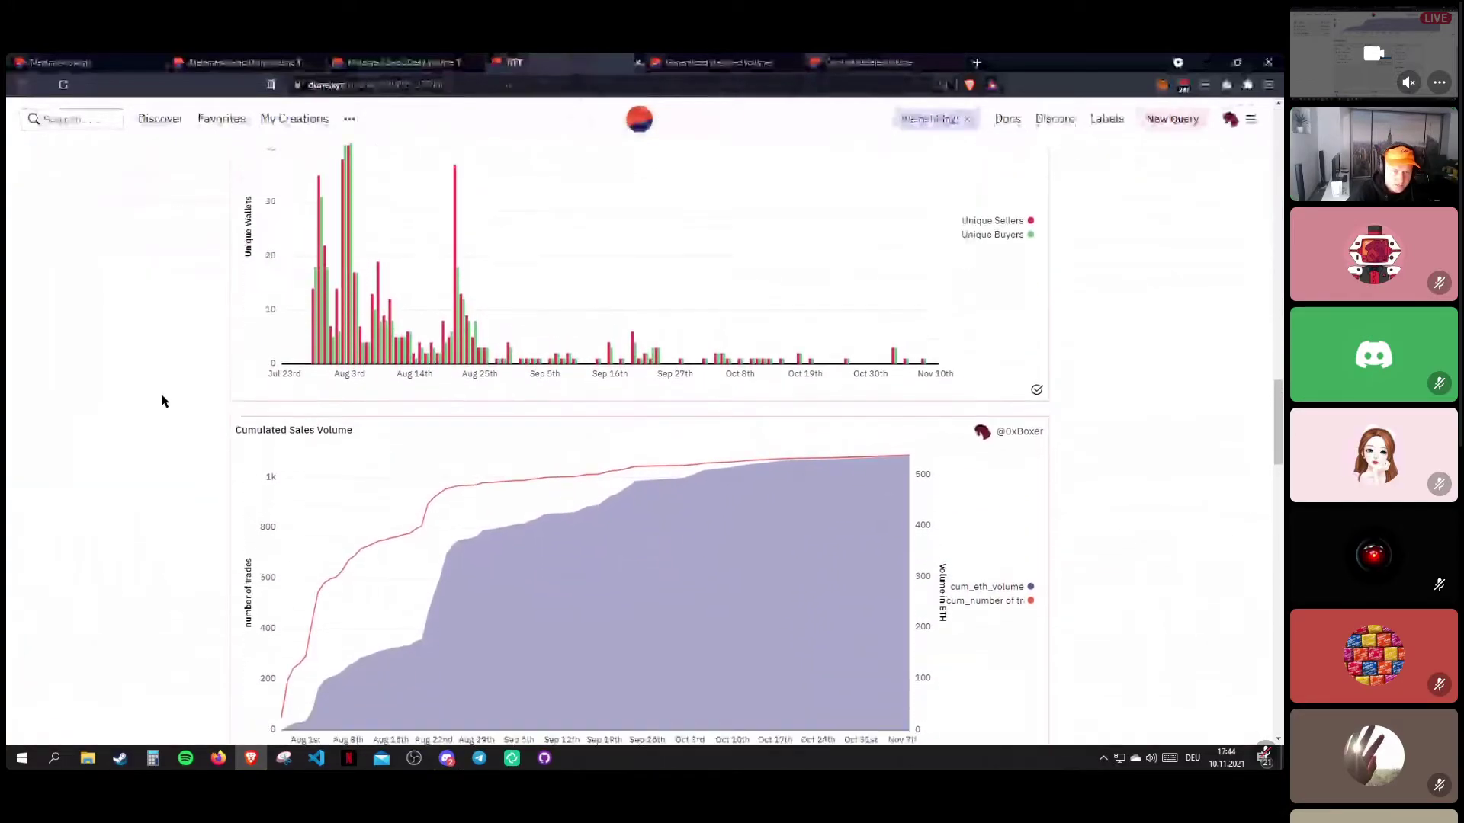
scroll(162, 401, up, 15)
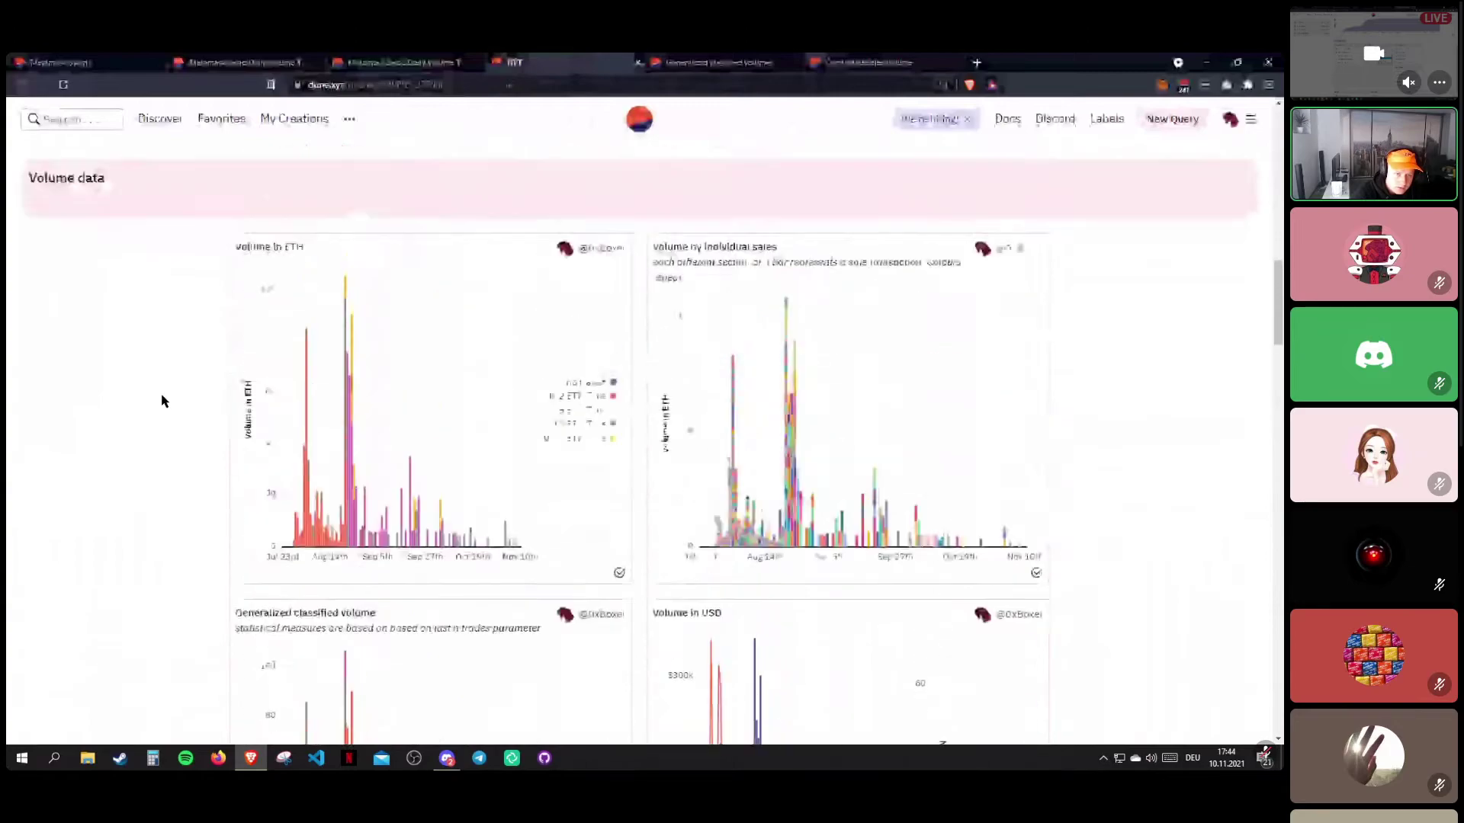
drag(25, 473, 114, 476)
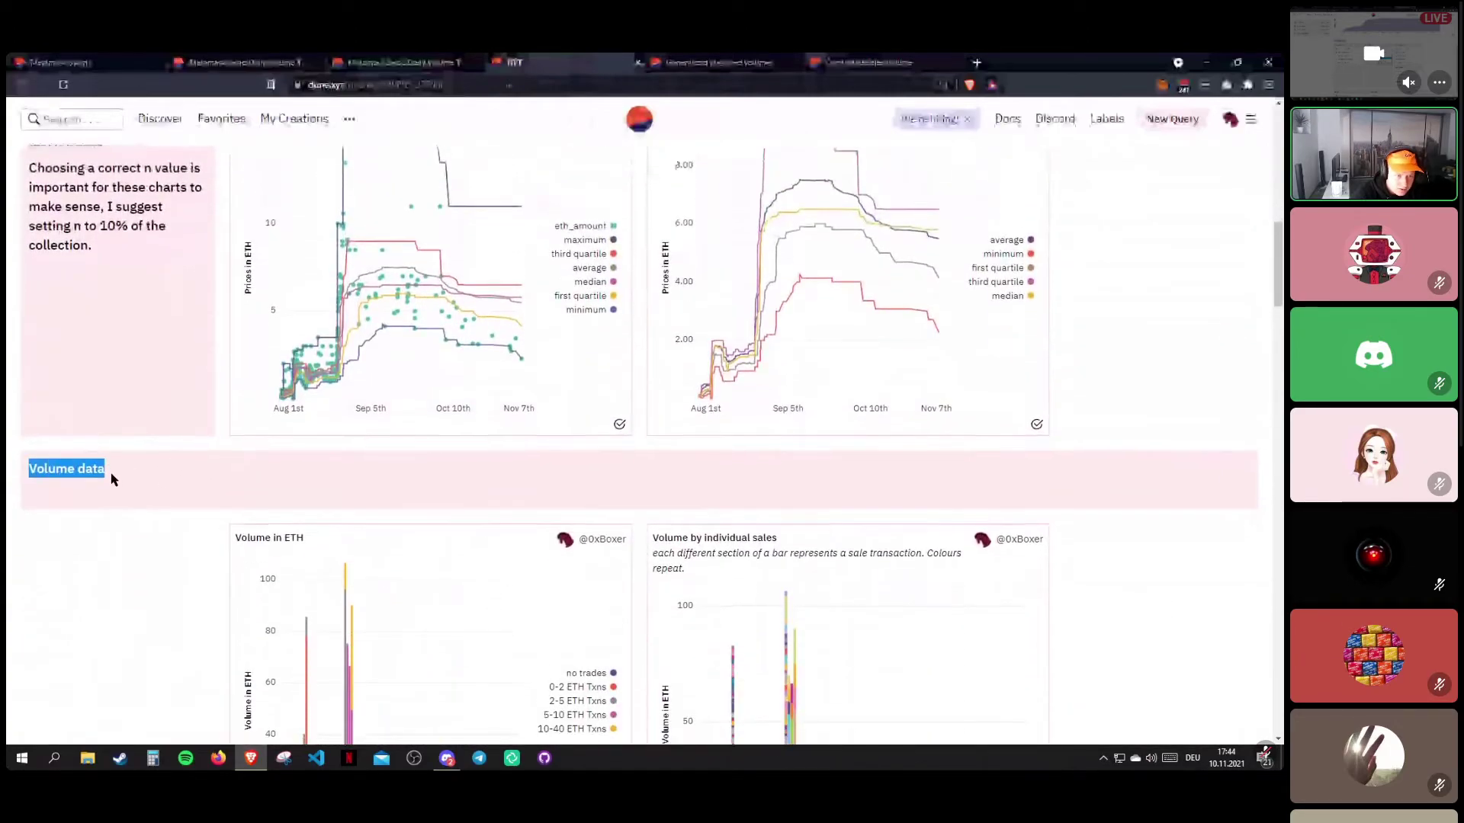
scroll(130, 461, down, 5)
scroll(468, 330, up, 2)
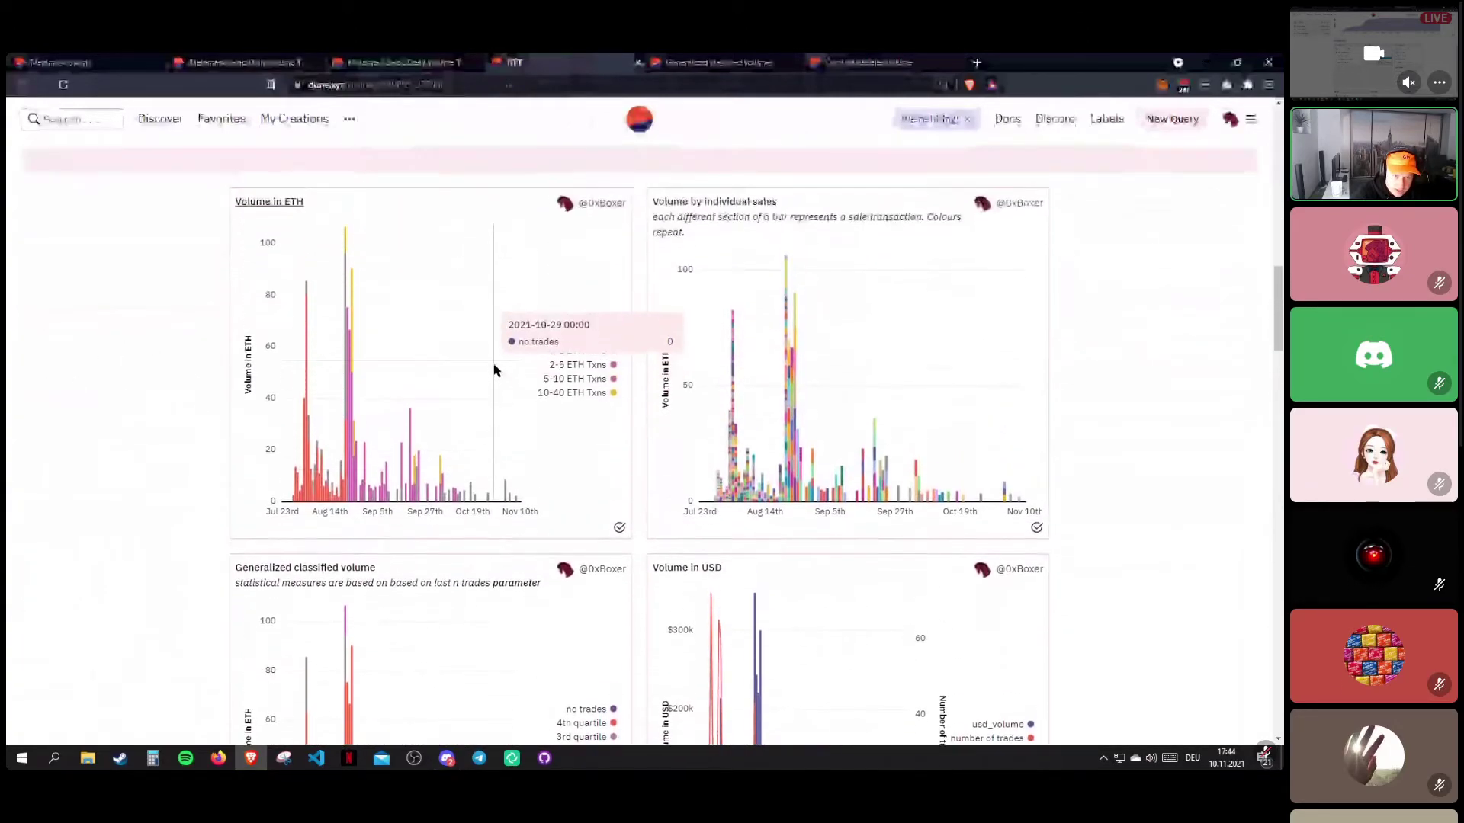
Scroll past the volume charts down to the Holder data section's Current holders chart.
scroll(453, 396, down, 4)
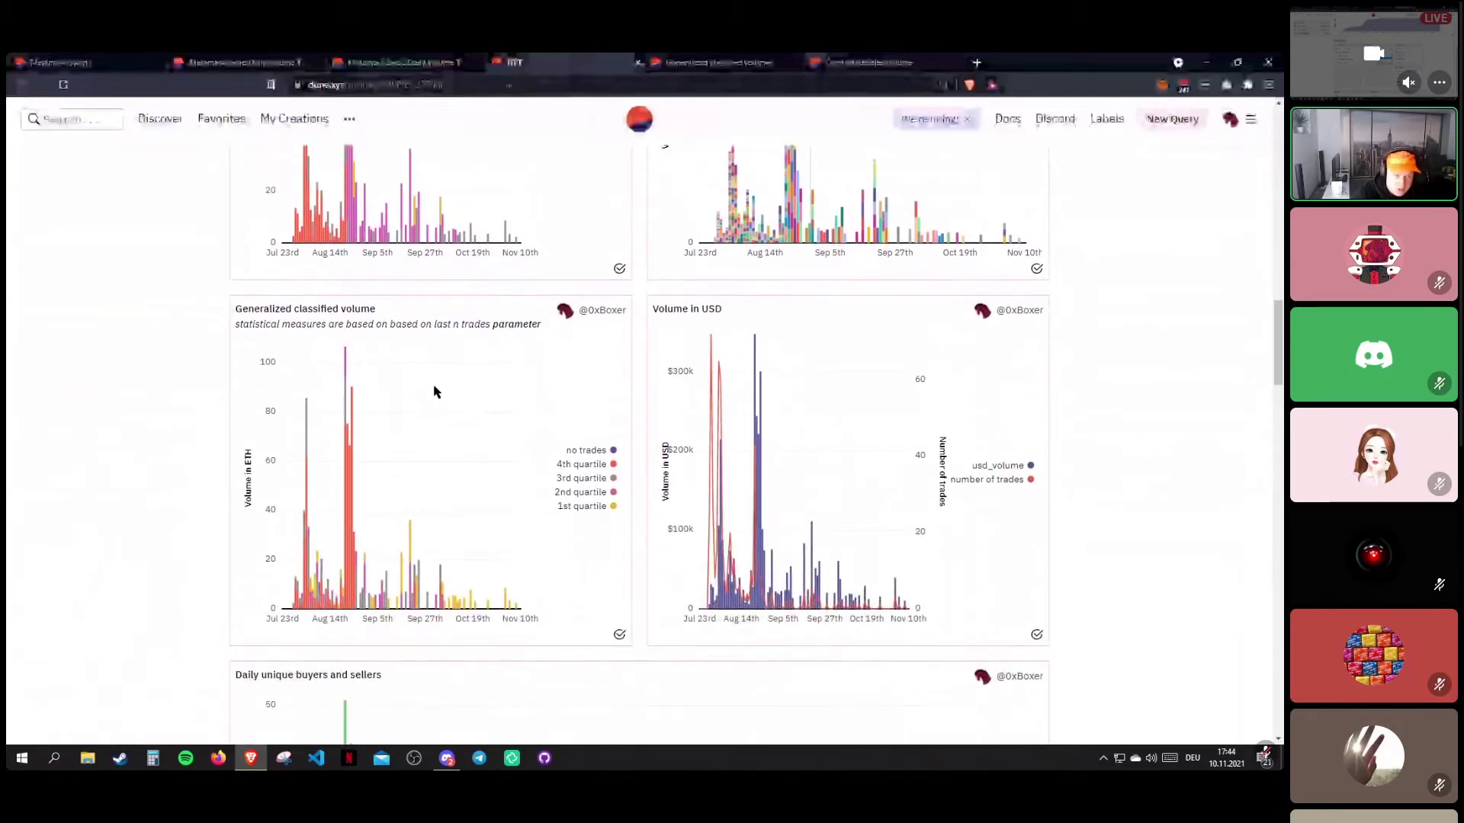
scroll(532, 388, down, 4)
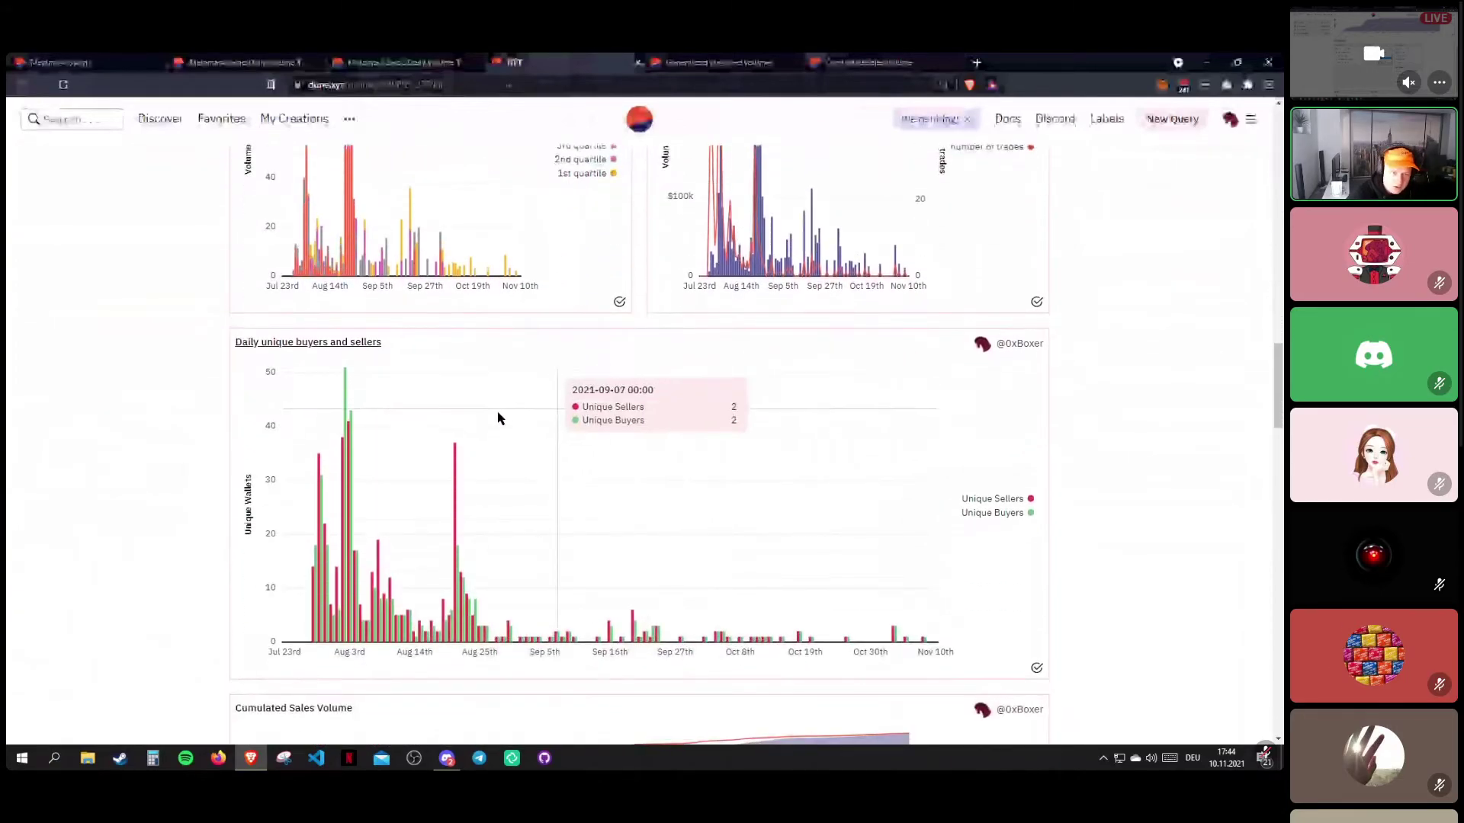
scroll(439, 363, down, 5)
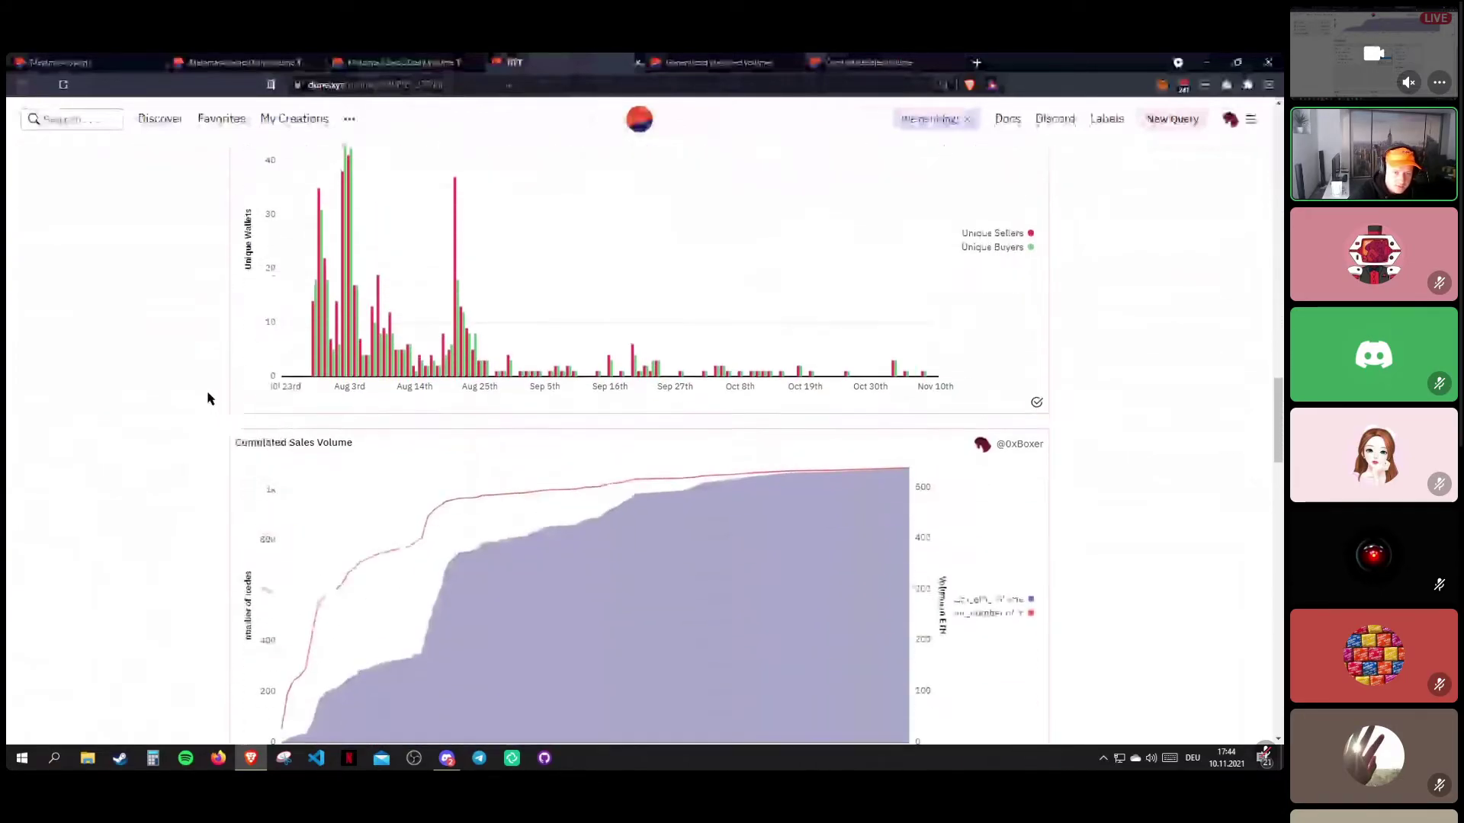
scroll(177, 386, up, 9)
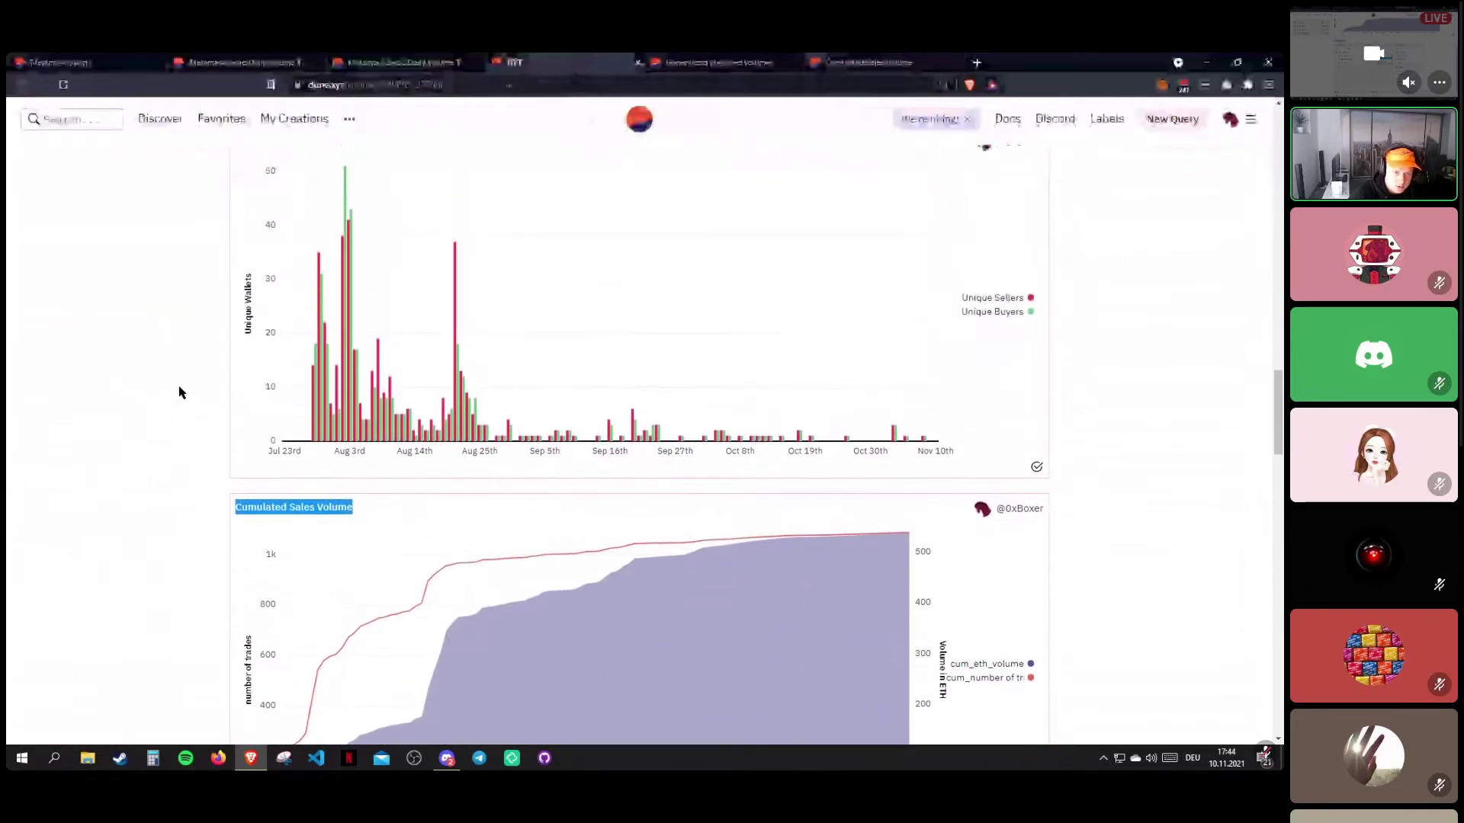
scroll(120, 406, down, 4)
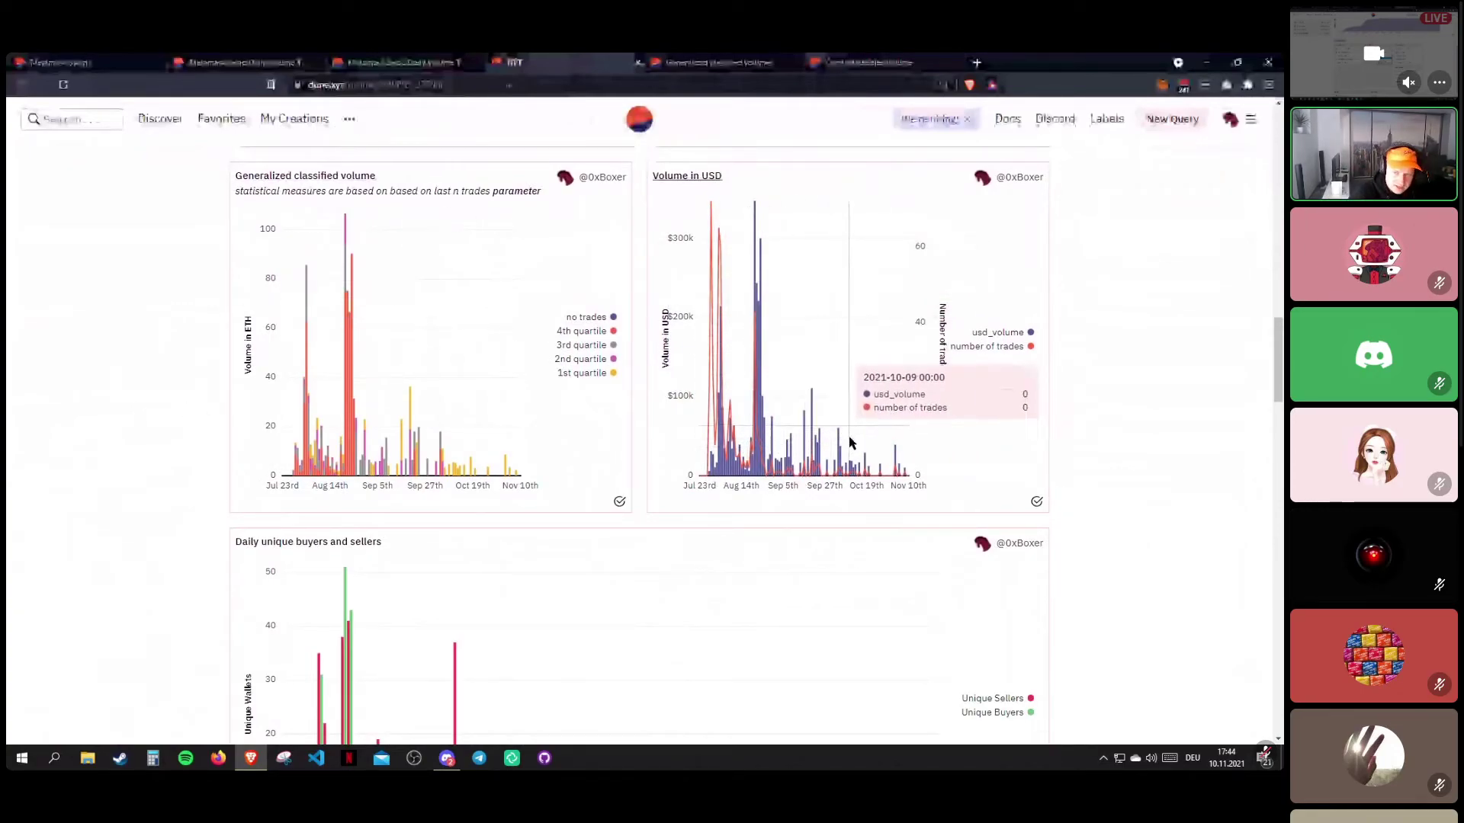
scroll(575, 441, down, 3)
scroll(356, 352, down, 2)
scroll(193, 369, up, 2)
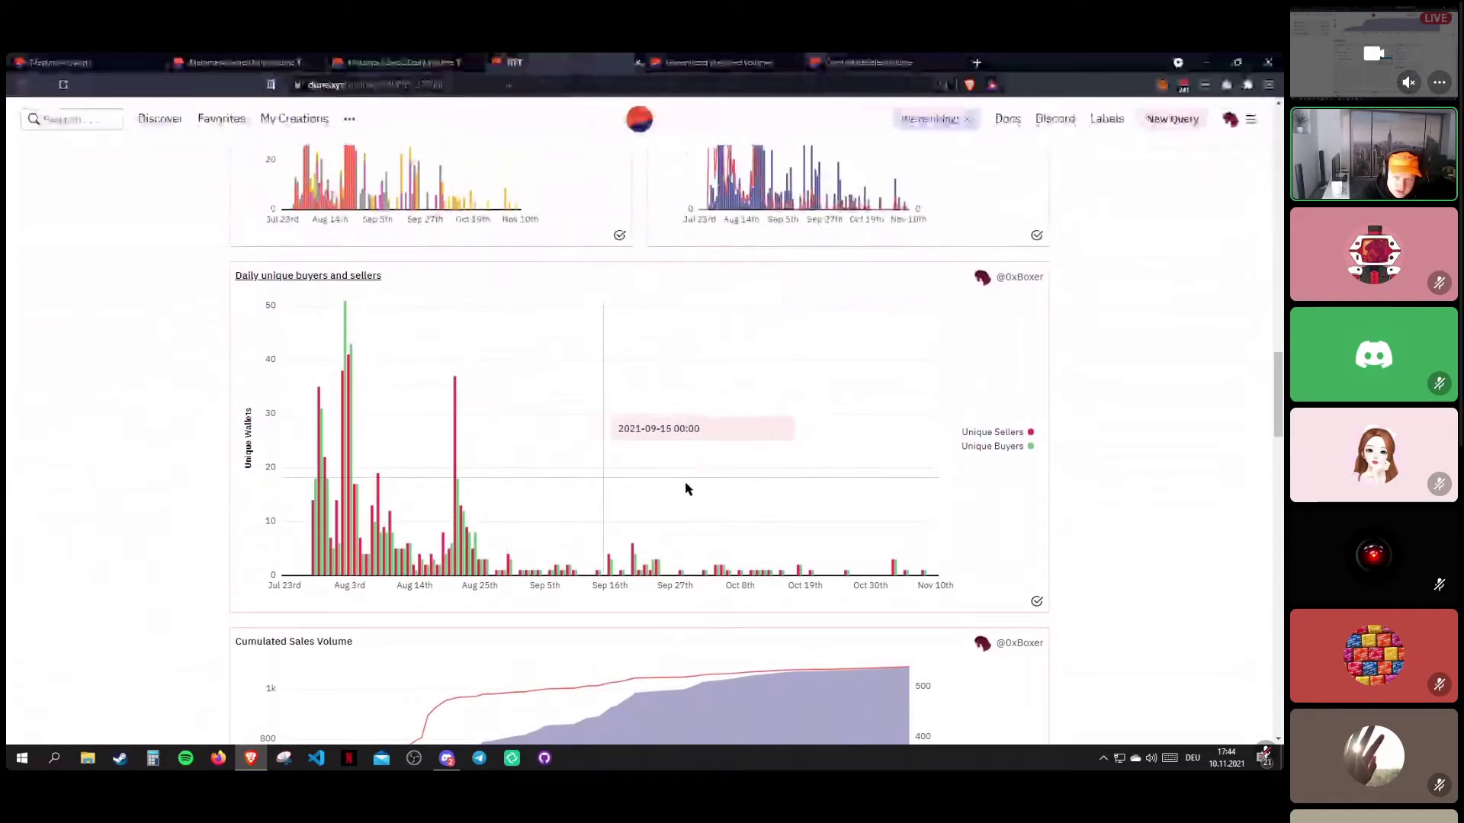
scroll(735, 418, down, 5)
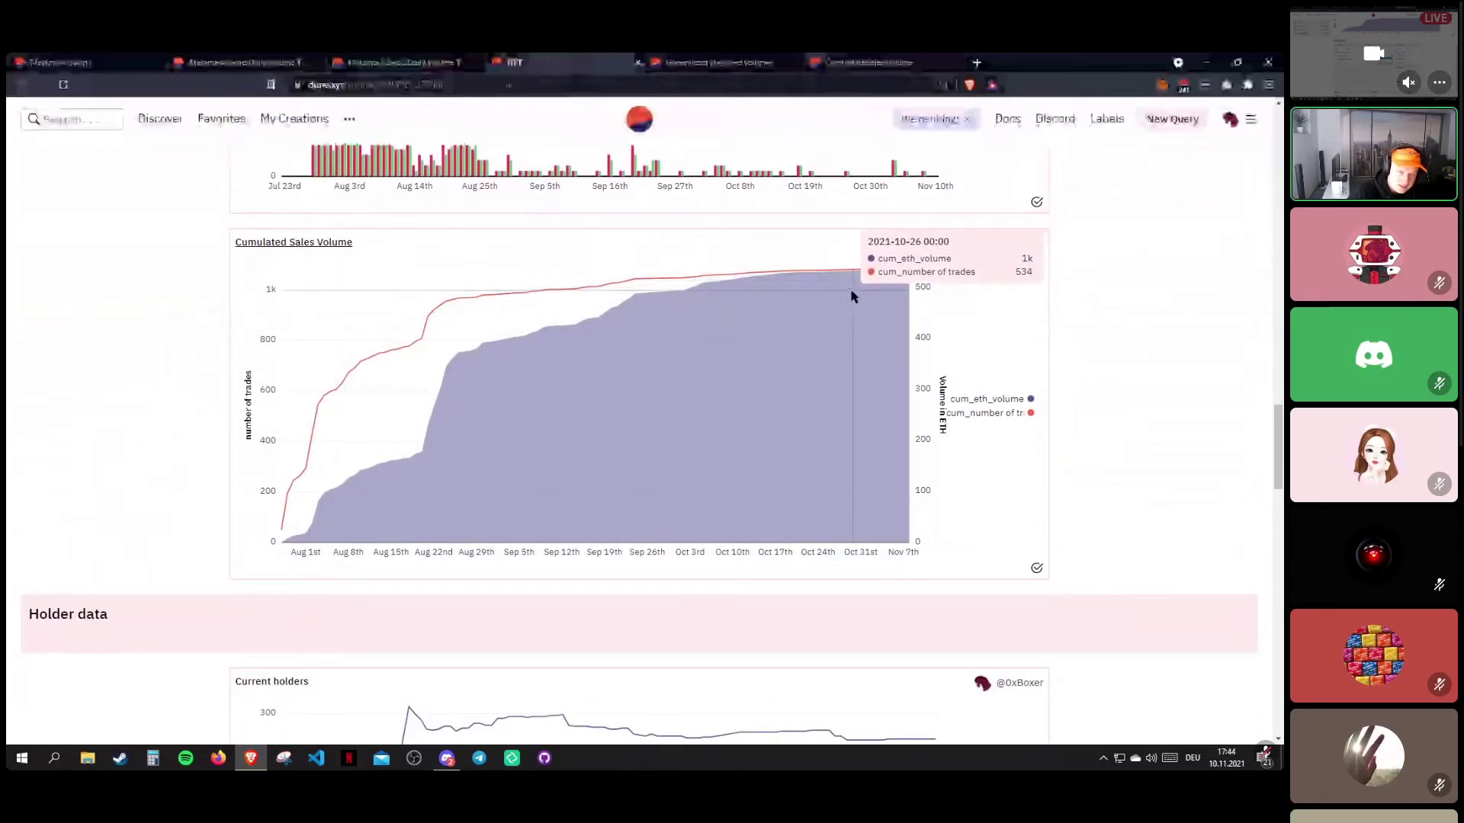
scroll(152, 321, down, 3)
scroll(176, 314, up, 15)
scroll(176, 331, down, 10)
scroll(164, 344, down, 5)
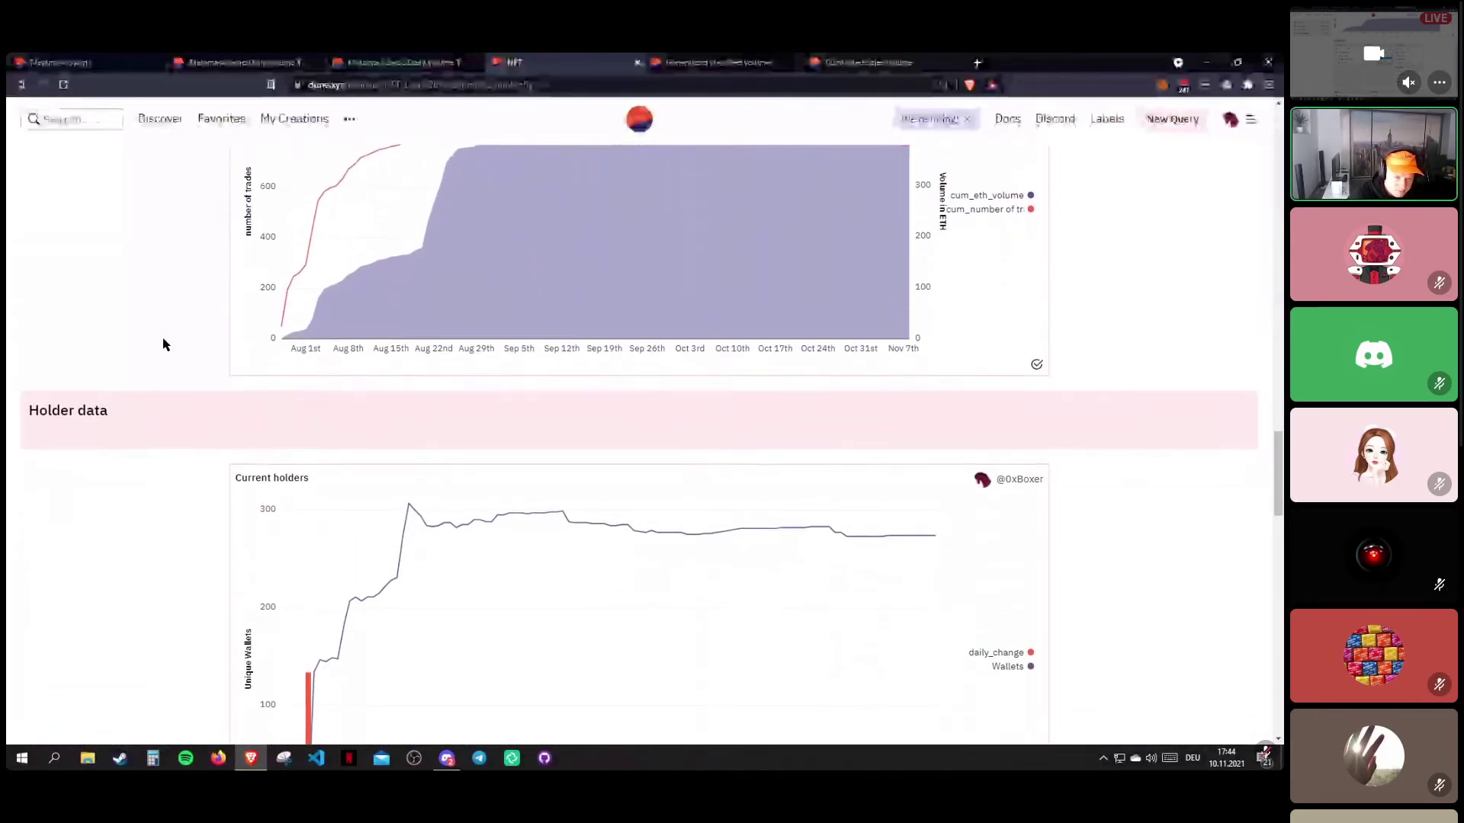
scroll(163, 344, down, 5)
scroll(163, 344, up, 4)
scroll(163, 344, down, 1)
Scroll through the Holder data section's Current holders and Unique wallets charts.
scroll(163, 345, up, 1)
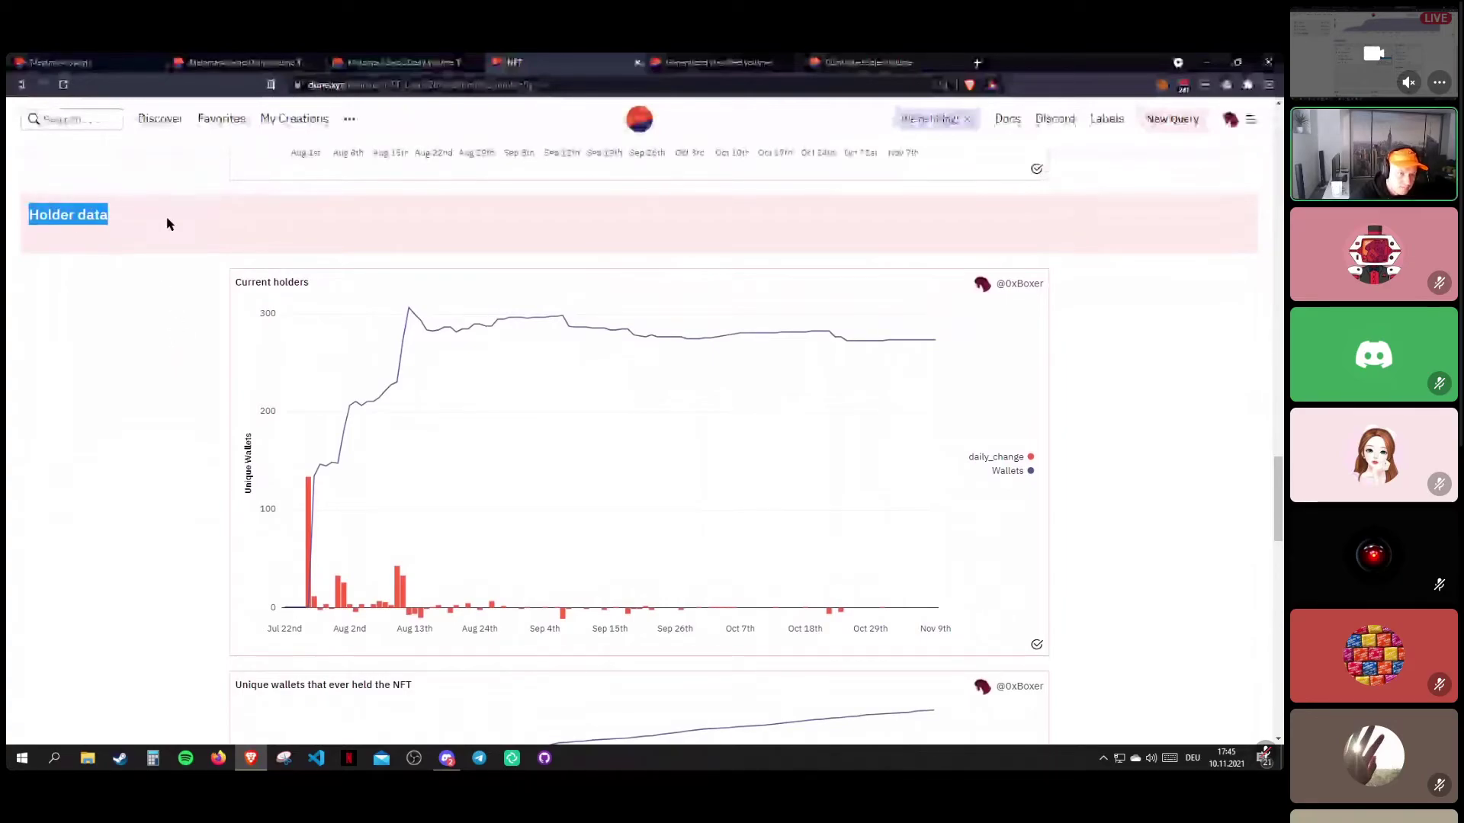
scroll(183, 314, up, 15)
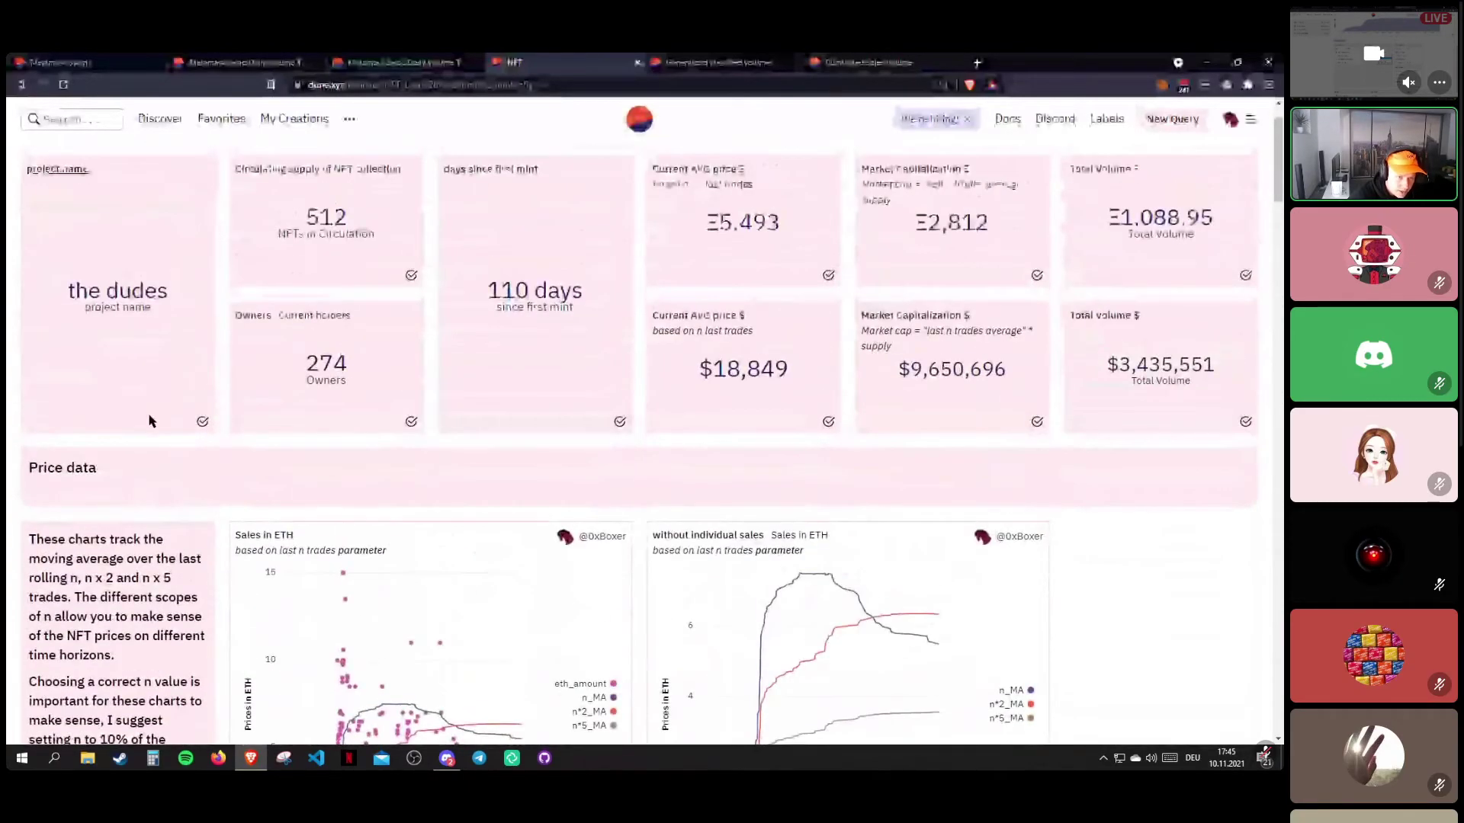
scroll(152, 381, down, 12)
drag(55, 206, 127, 215)
scroll(162, 267, down, 12)
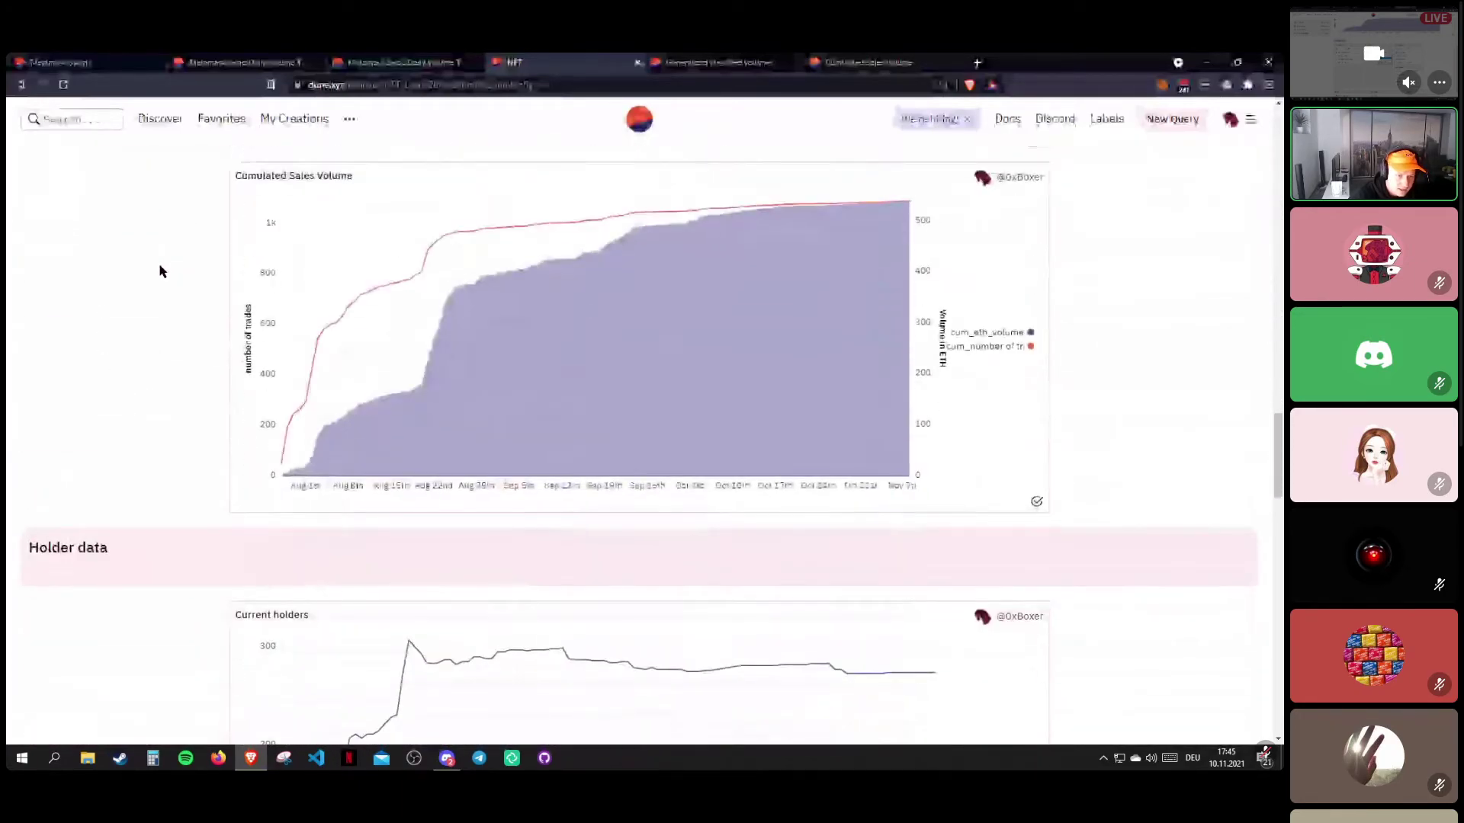
drag(106, 283, 144, 333)
scroll(144, 333, down, 3)
scroll(144, 363, up, 2)
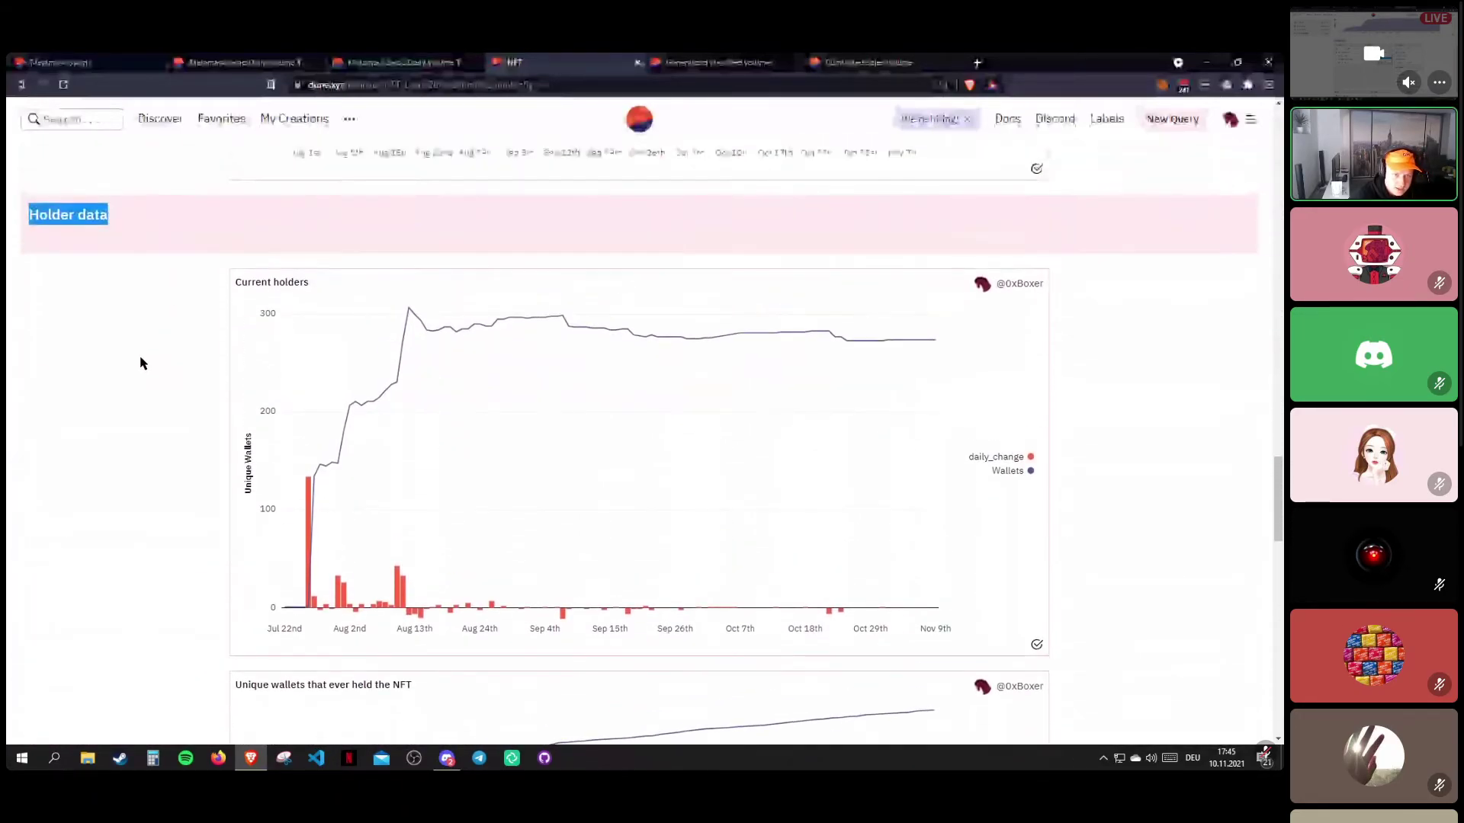
scroll(141, 362, down, 2)
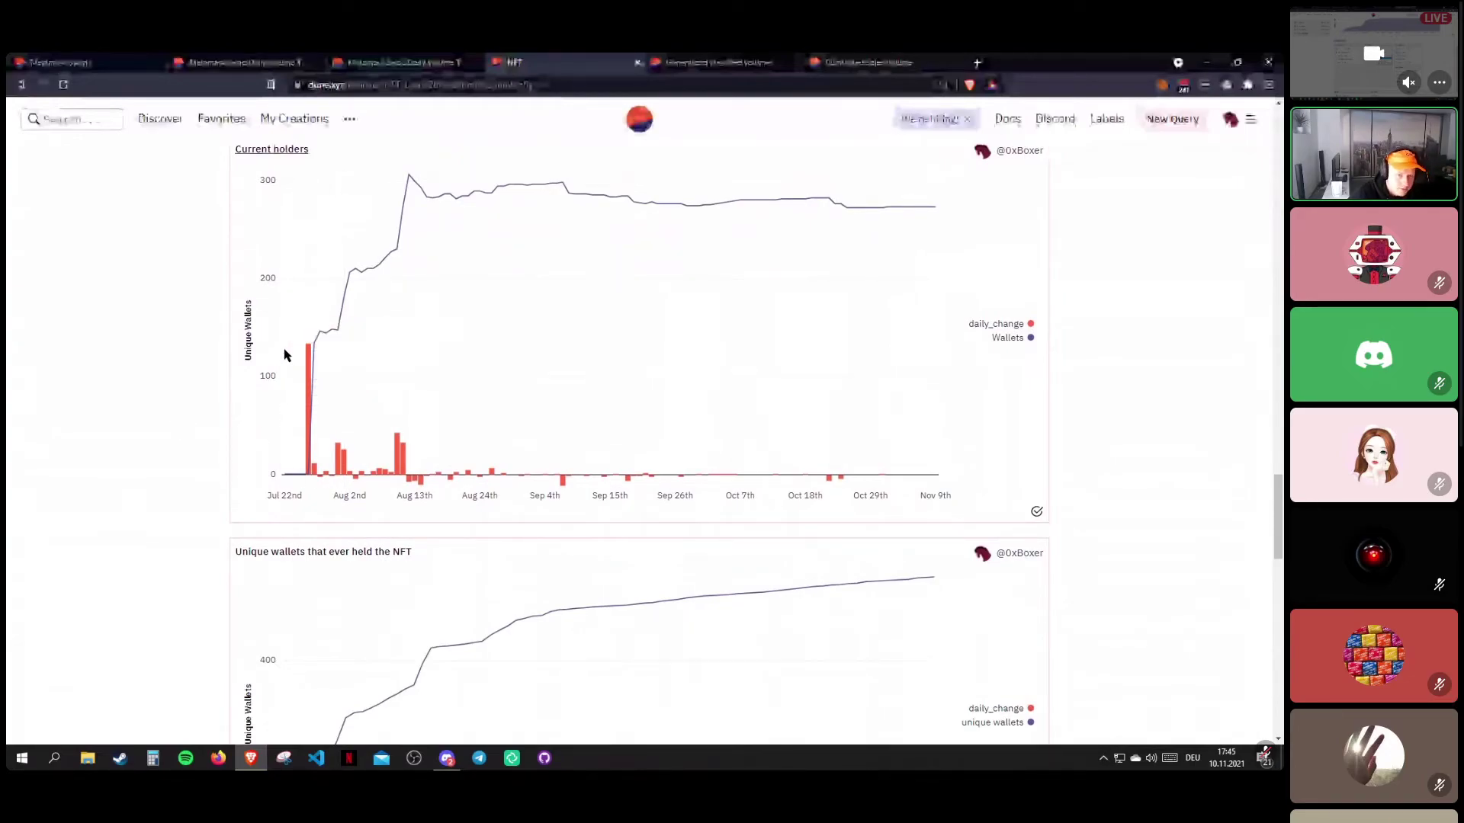
scroll(130, 321, up, 1)
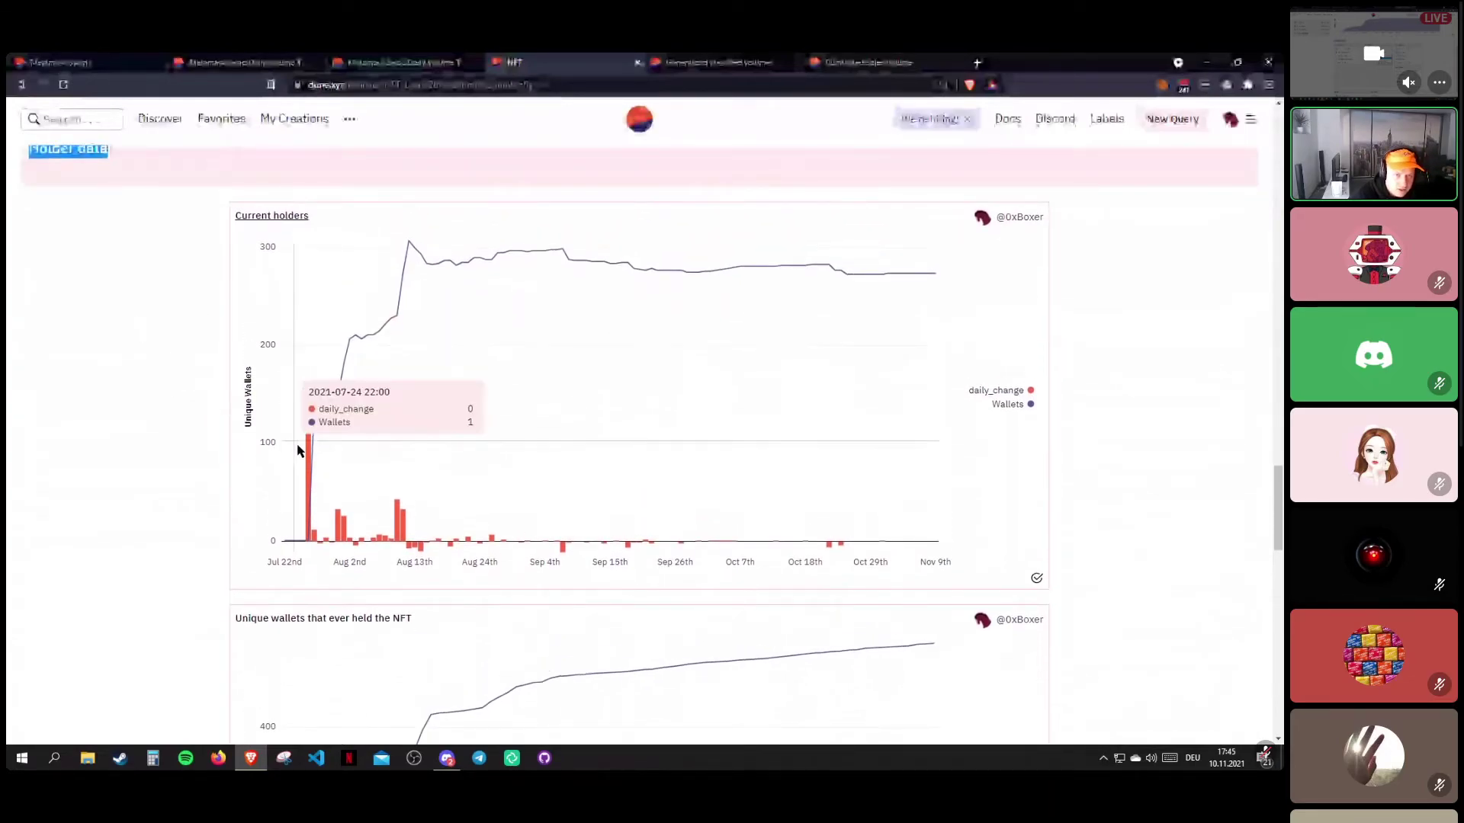
scroll(145, 301, down, 3)
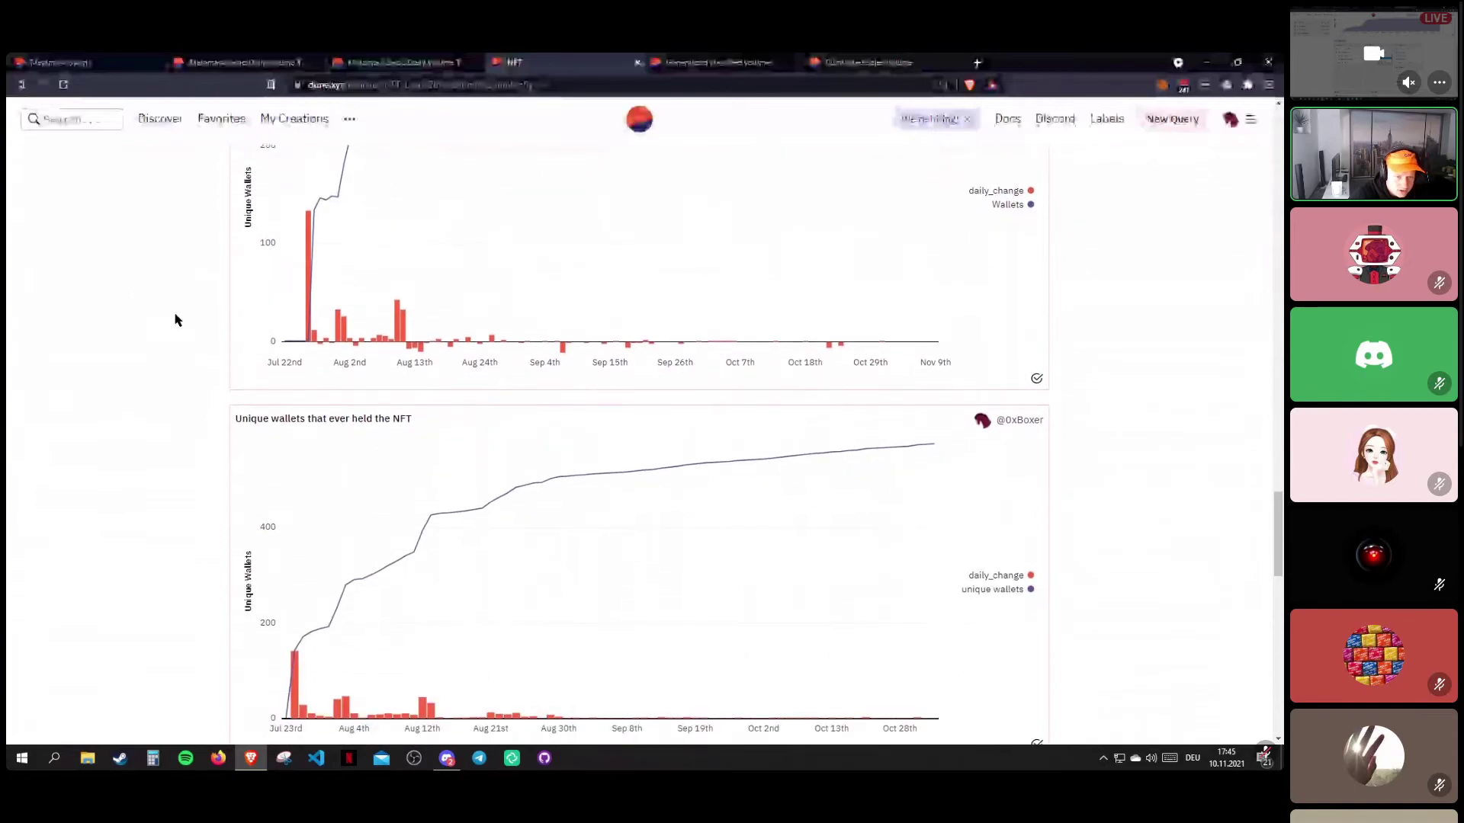
Highlight a holder chart's title and axis labels, then clear the selection.
drag(441, 428, 144, 412)
click(460, 440)
scroll(144, 412, down, 2)
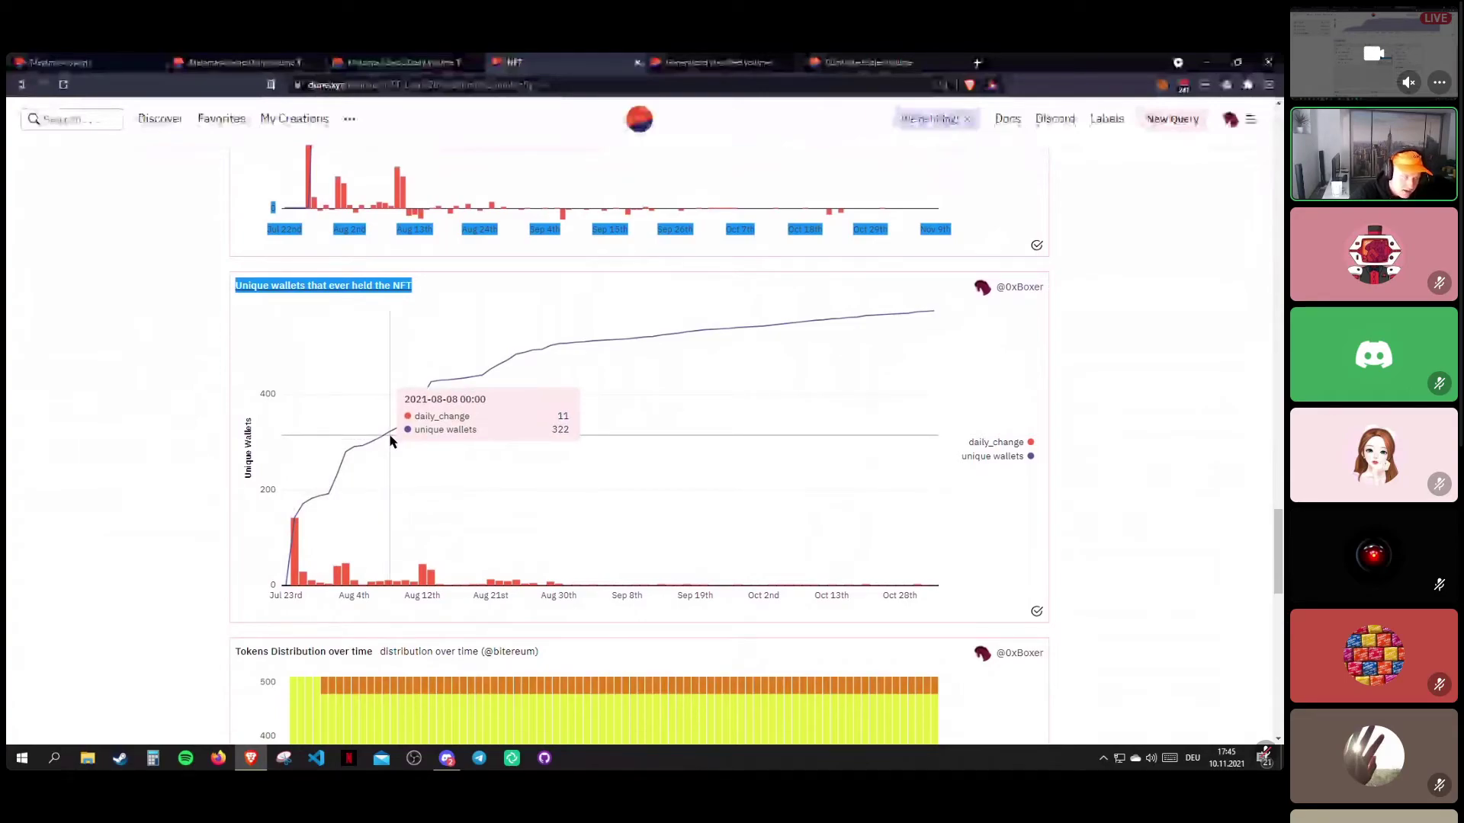
click(140, 376)
Scroll down to the Tokens Distribution over time chart and highlight its title.
scroll(458, 461, up, 4)
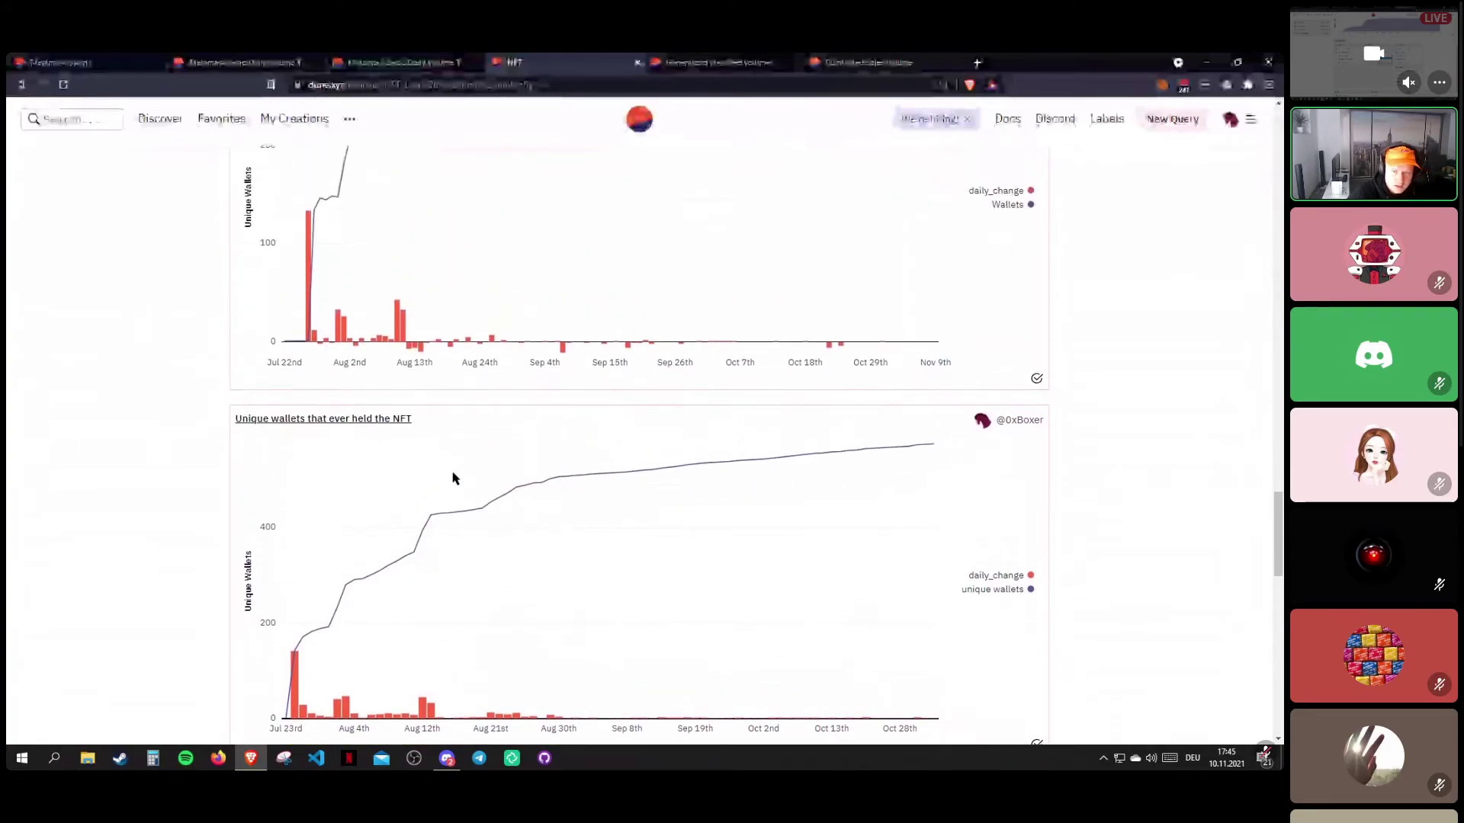
scroll(465, 453, down, 1)
scroll(324, 445, up, 2)
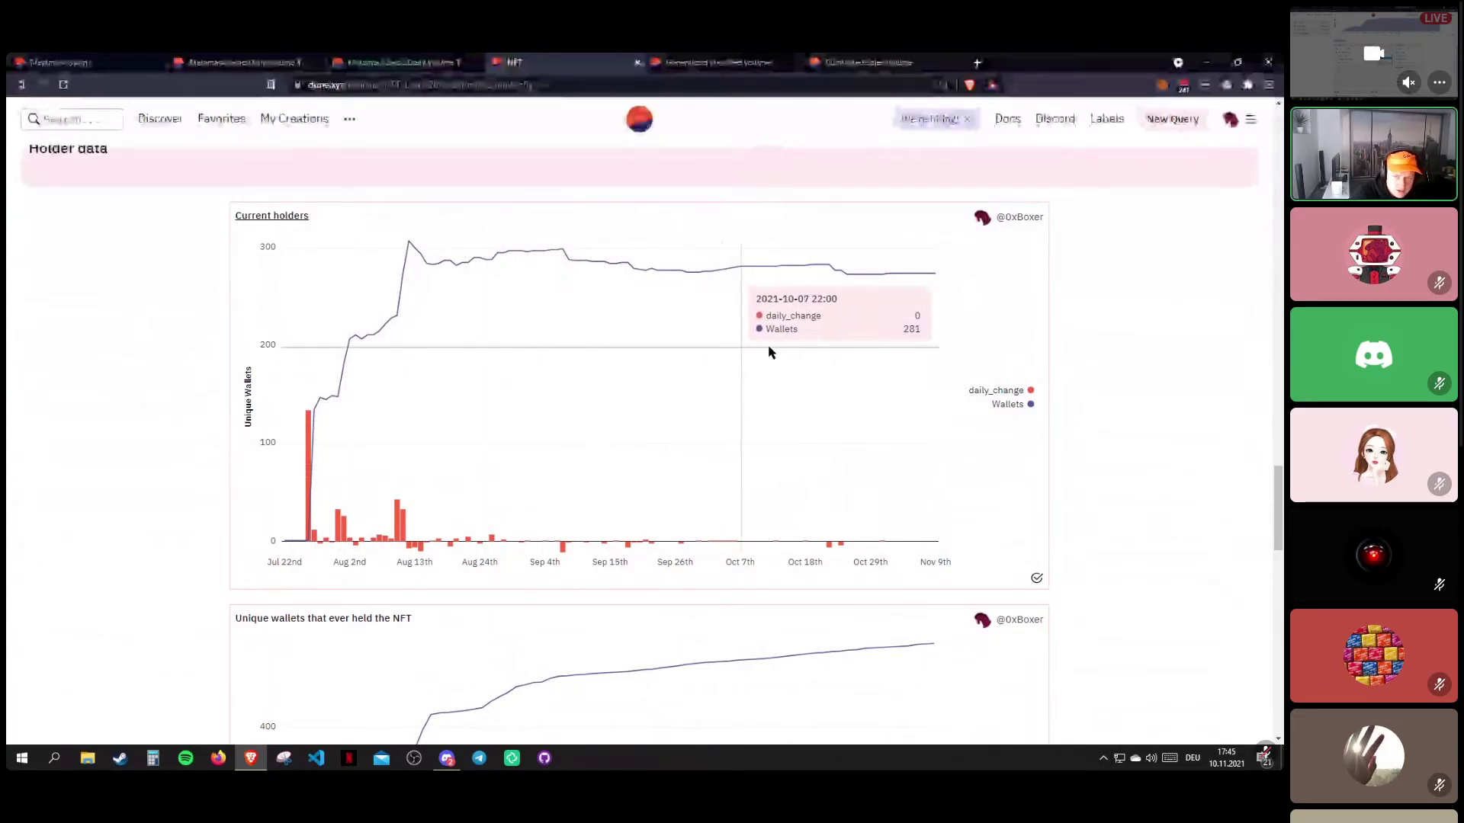
scroll(869, 375, down, 3)
scroll(406, 424, up, 3)
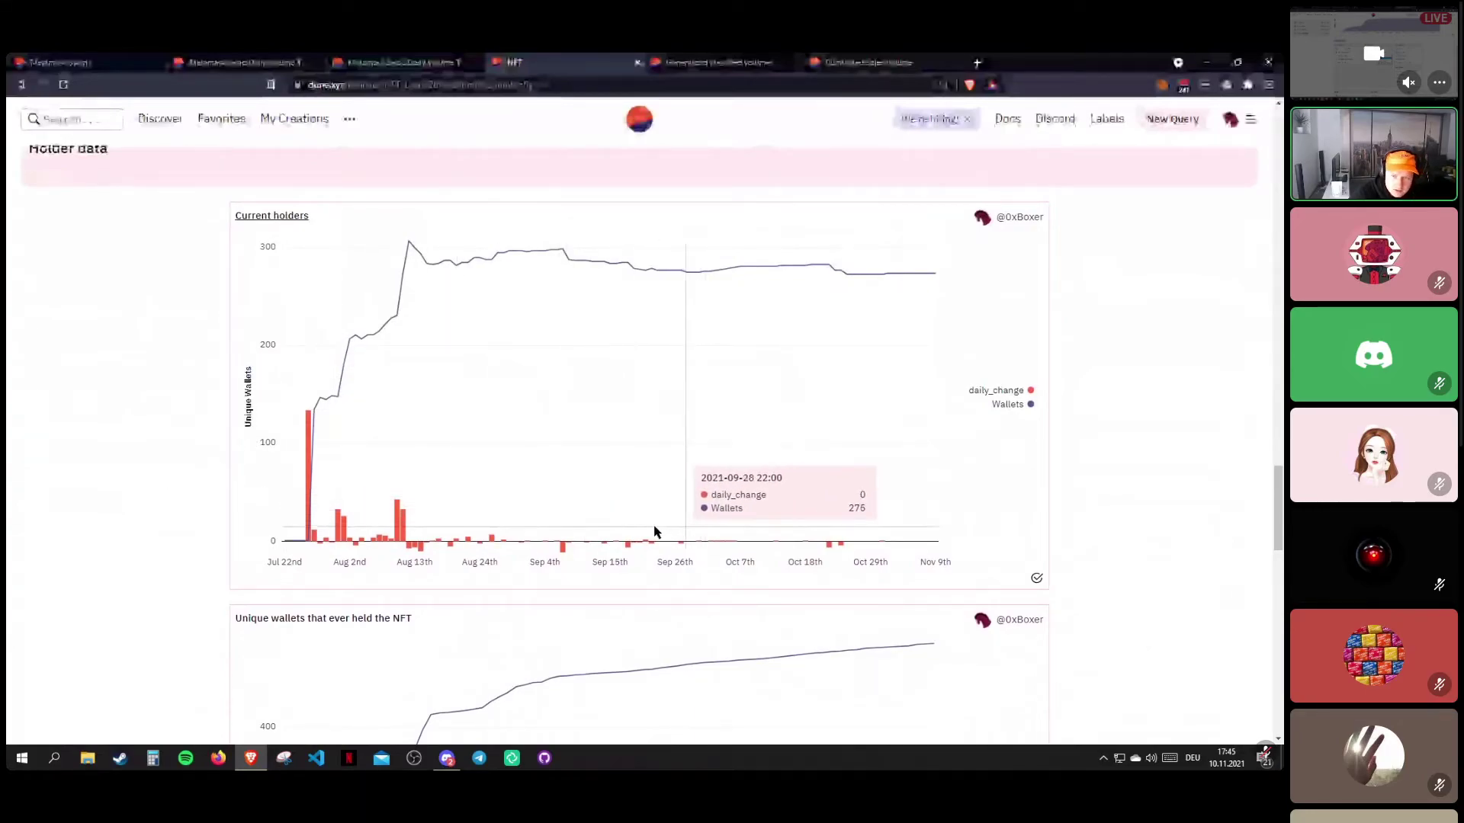
scroll(457, 457, down, 4)
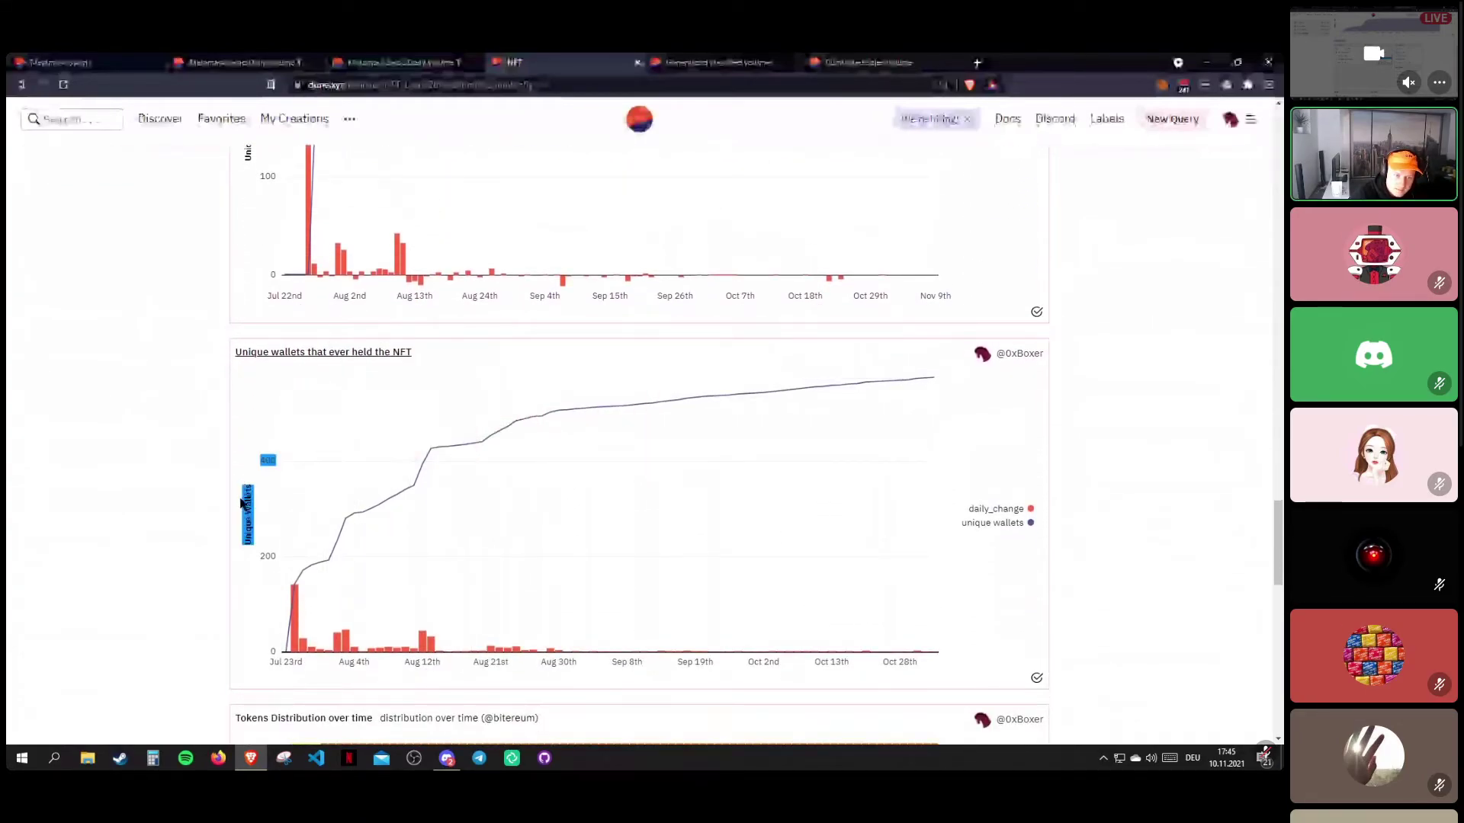
scroll(248, 554, down, 4)
scroll(347, 444, up, 3)
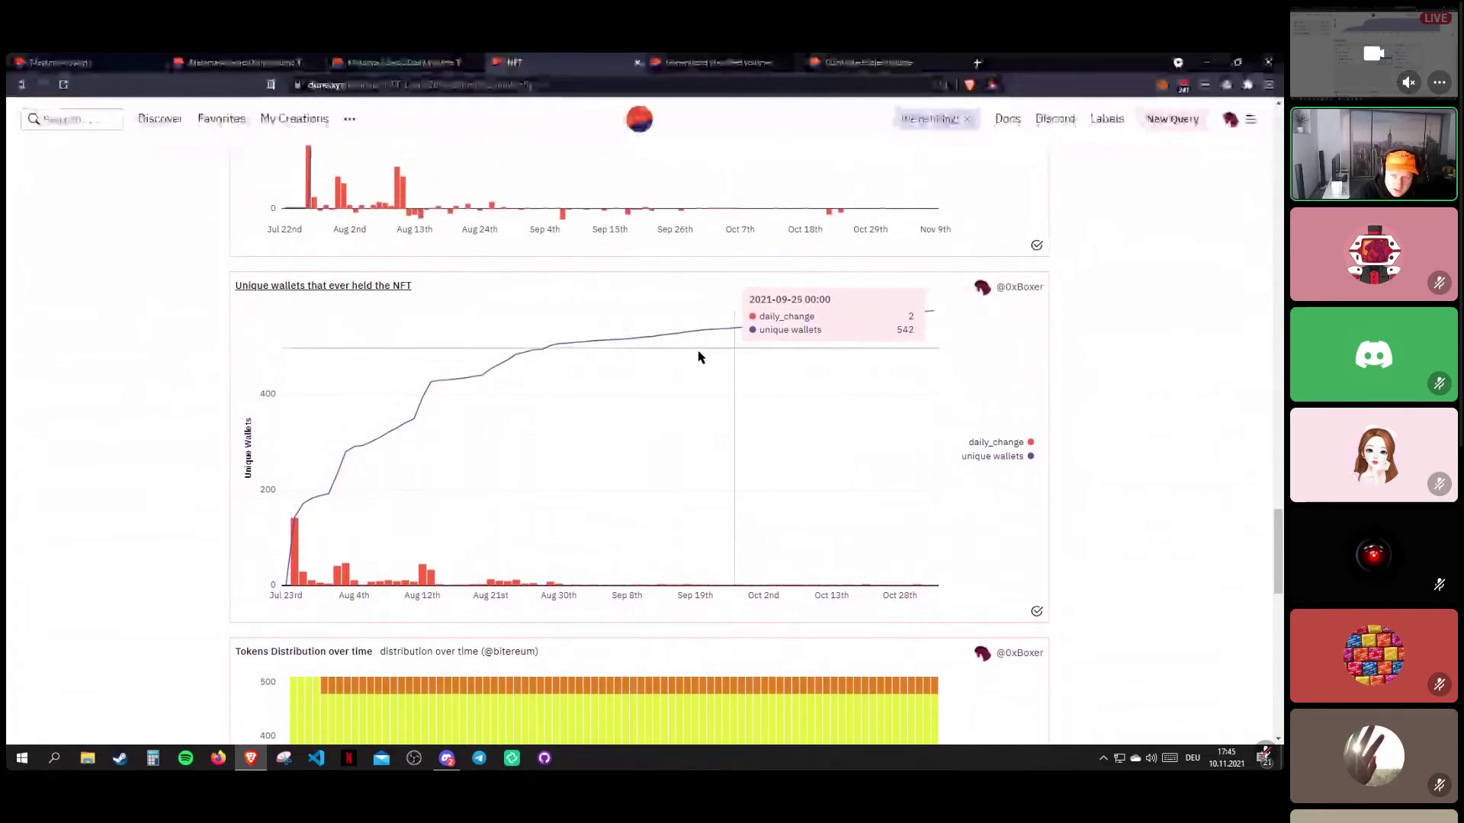
scroll(429, 437, up, 2)
scroll(429, 437, up, 2)
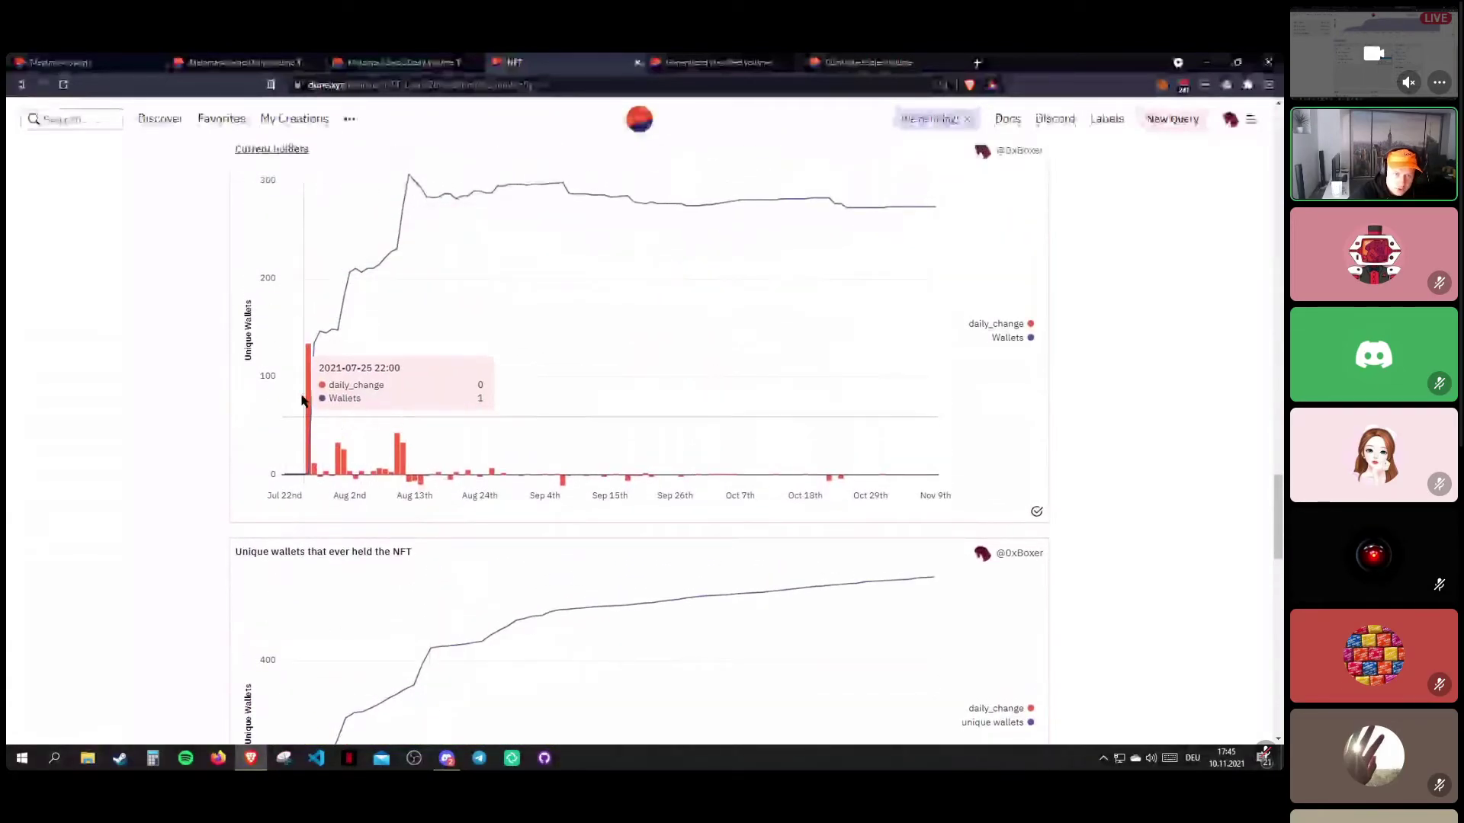
scroll(506, 496, down, 4)
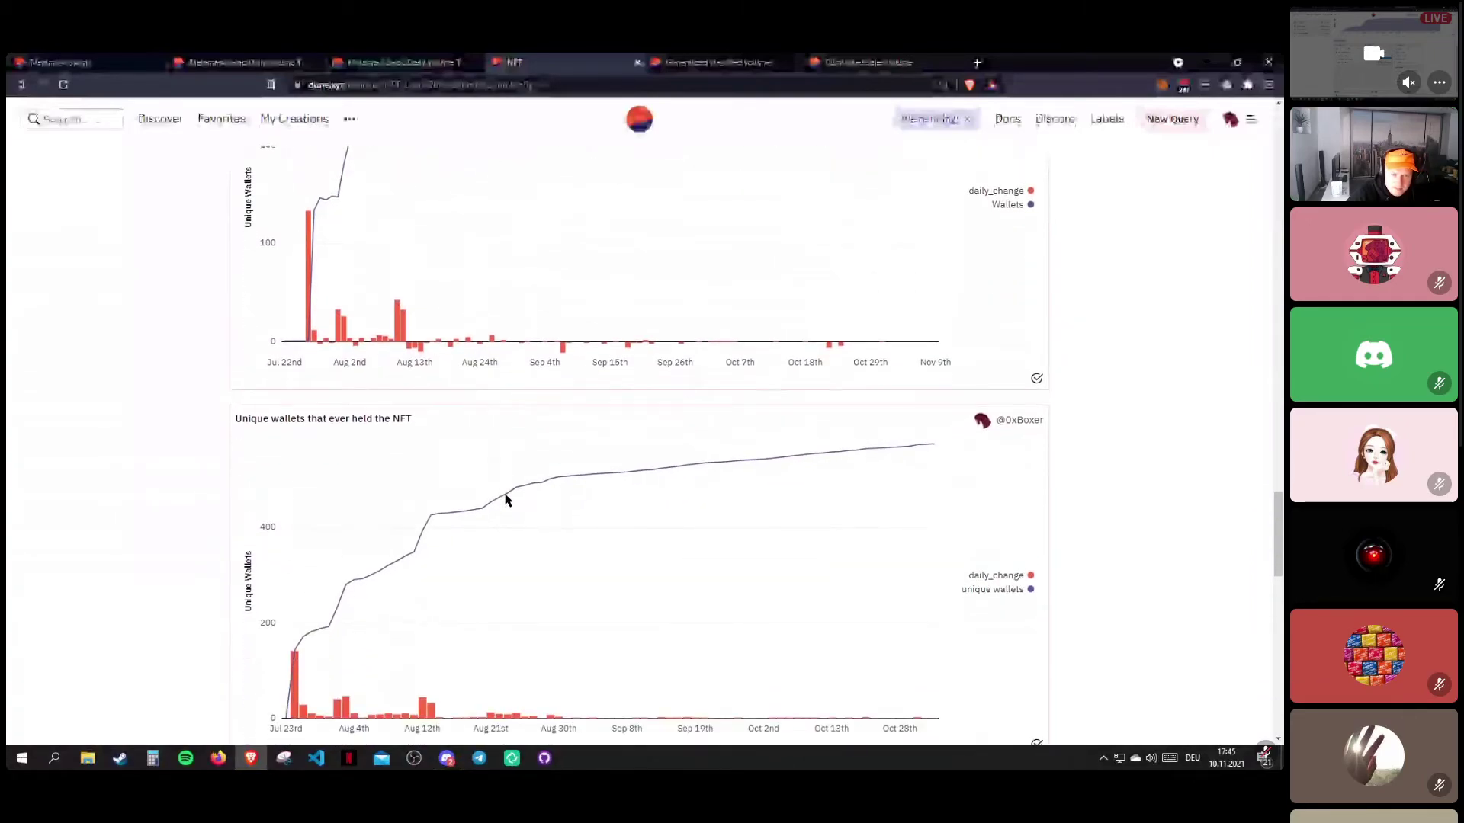
scroll(509, 497, up, 5)
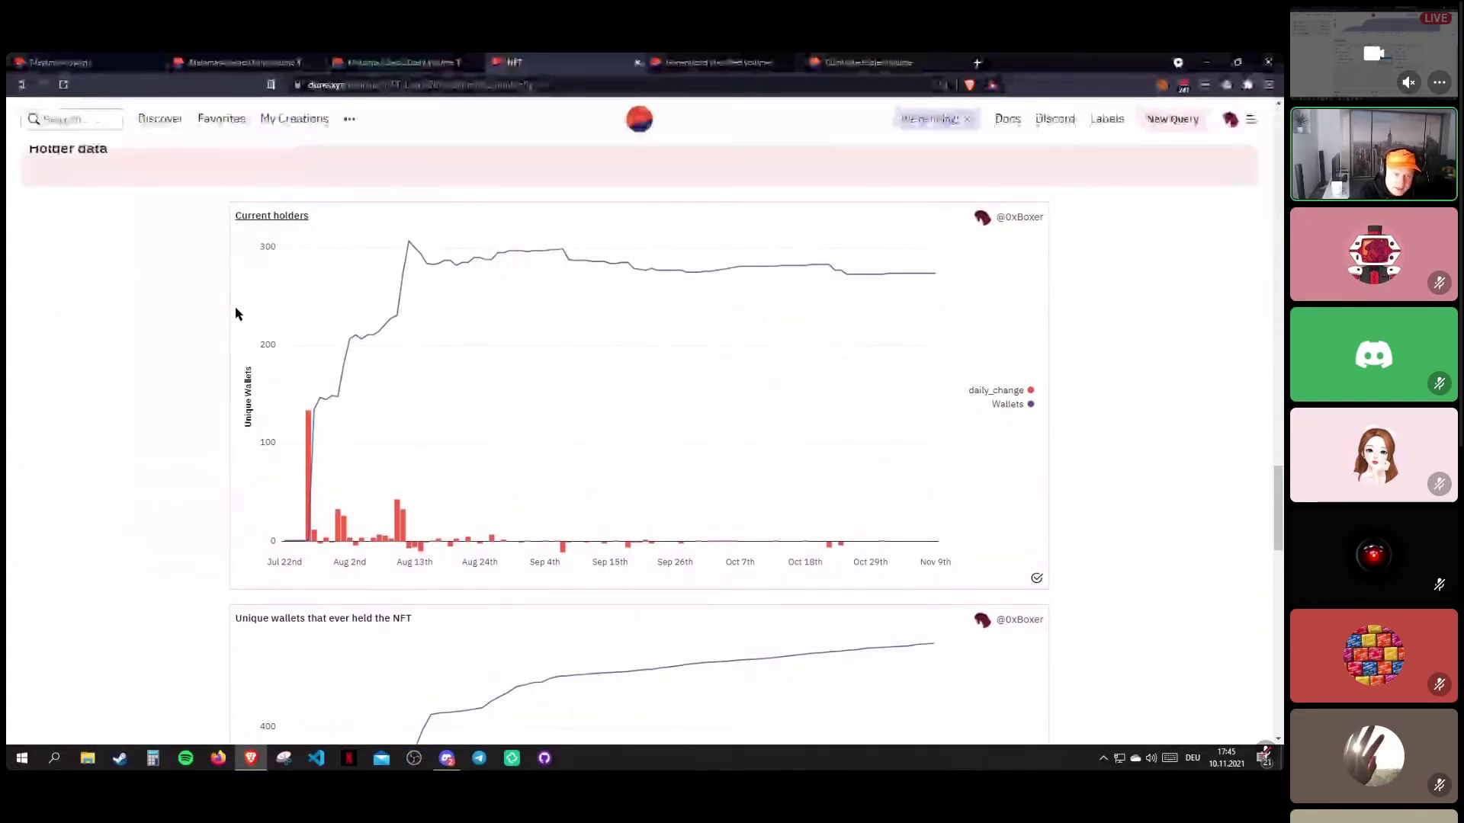
scroll(289, 427, down, 3)
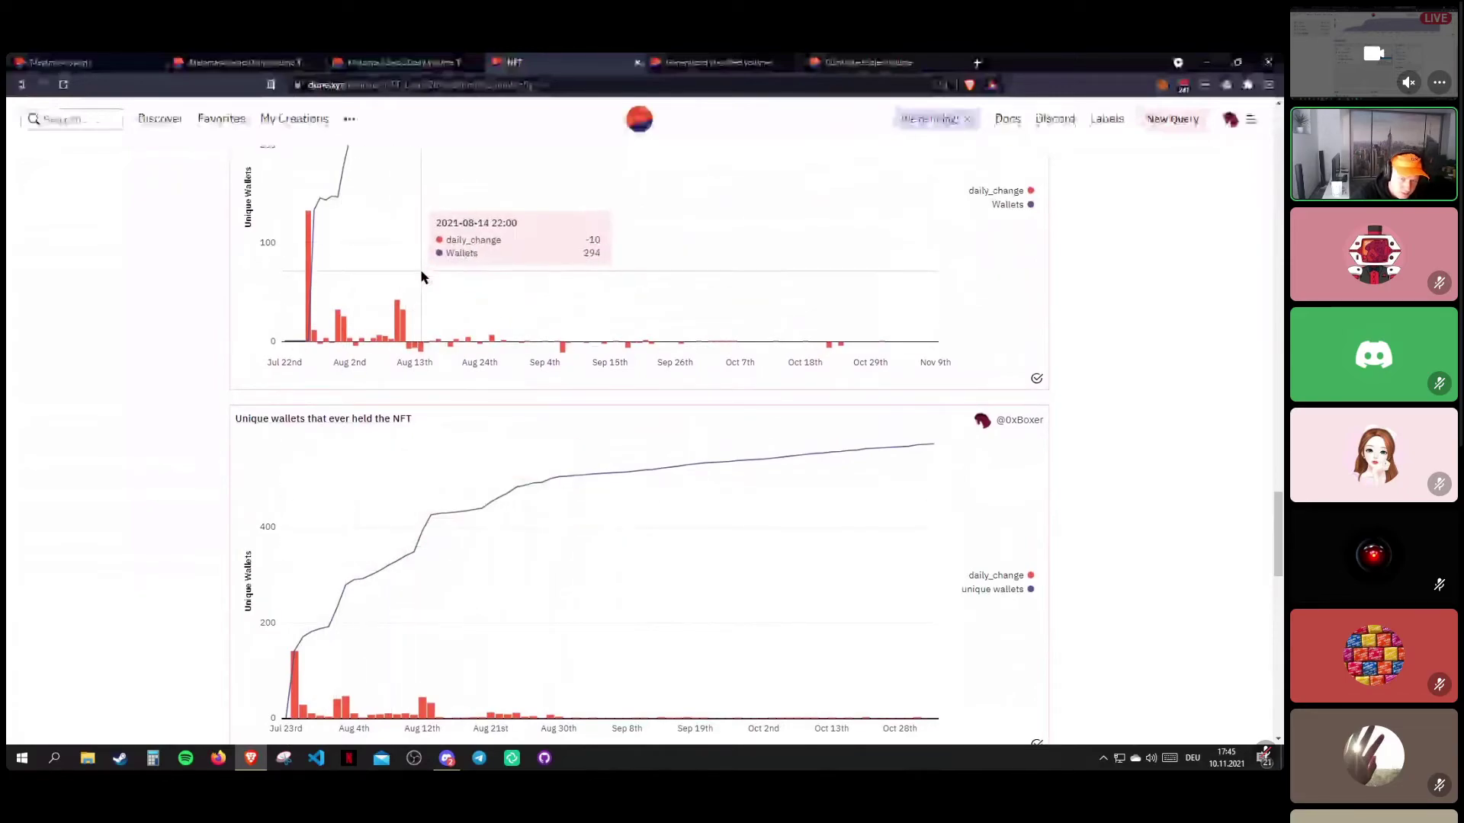
scroll(423, 276, up, 4)
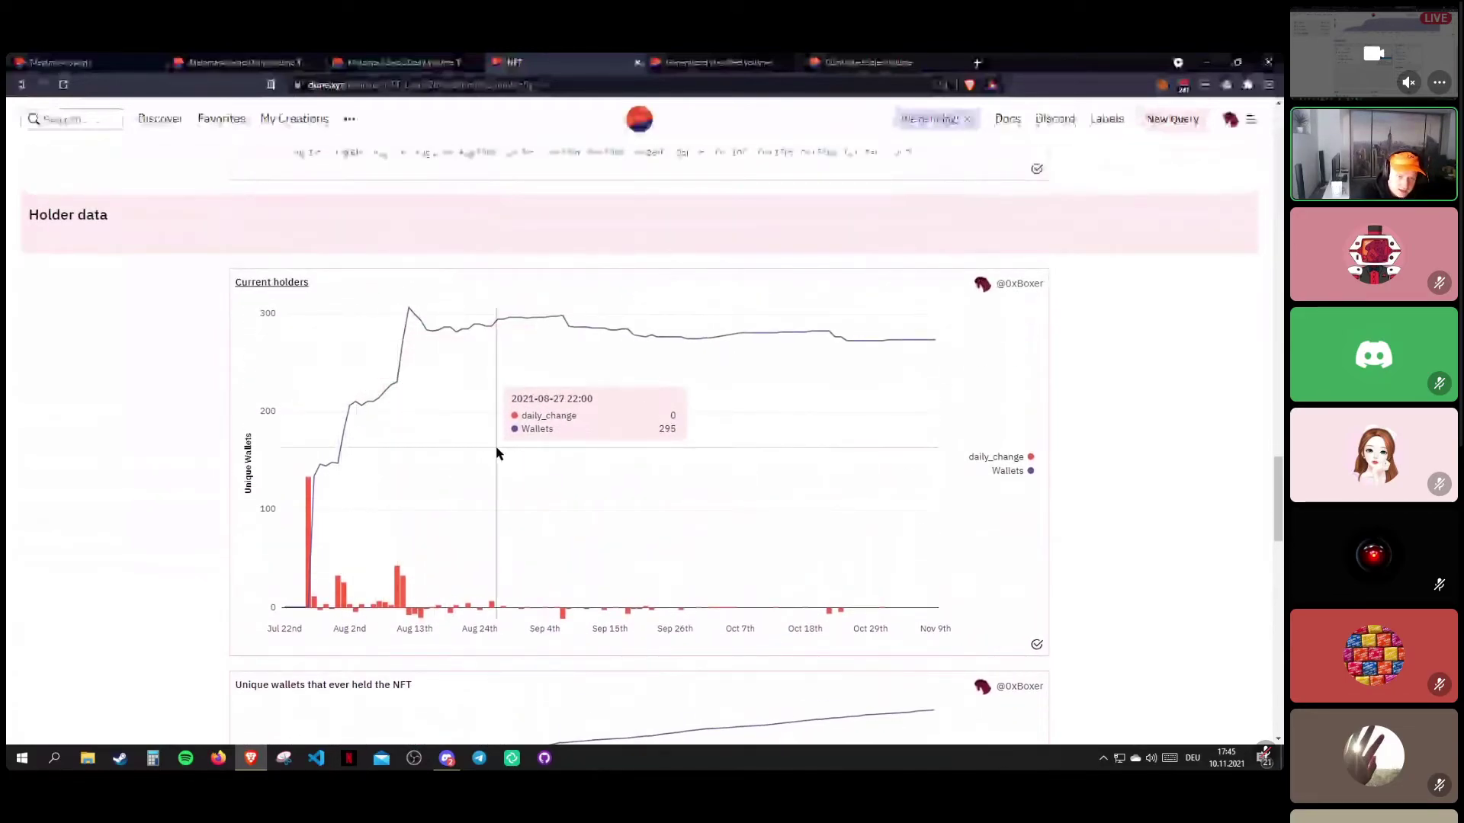
scroll(496, 461, down, 4)
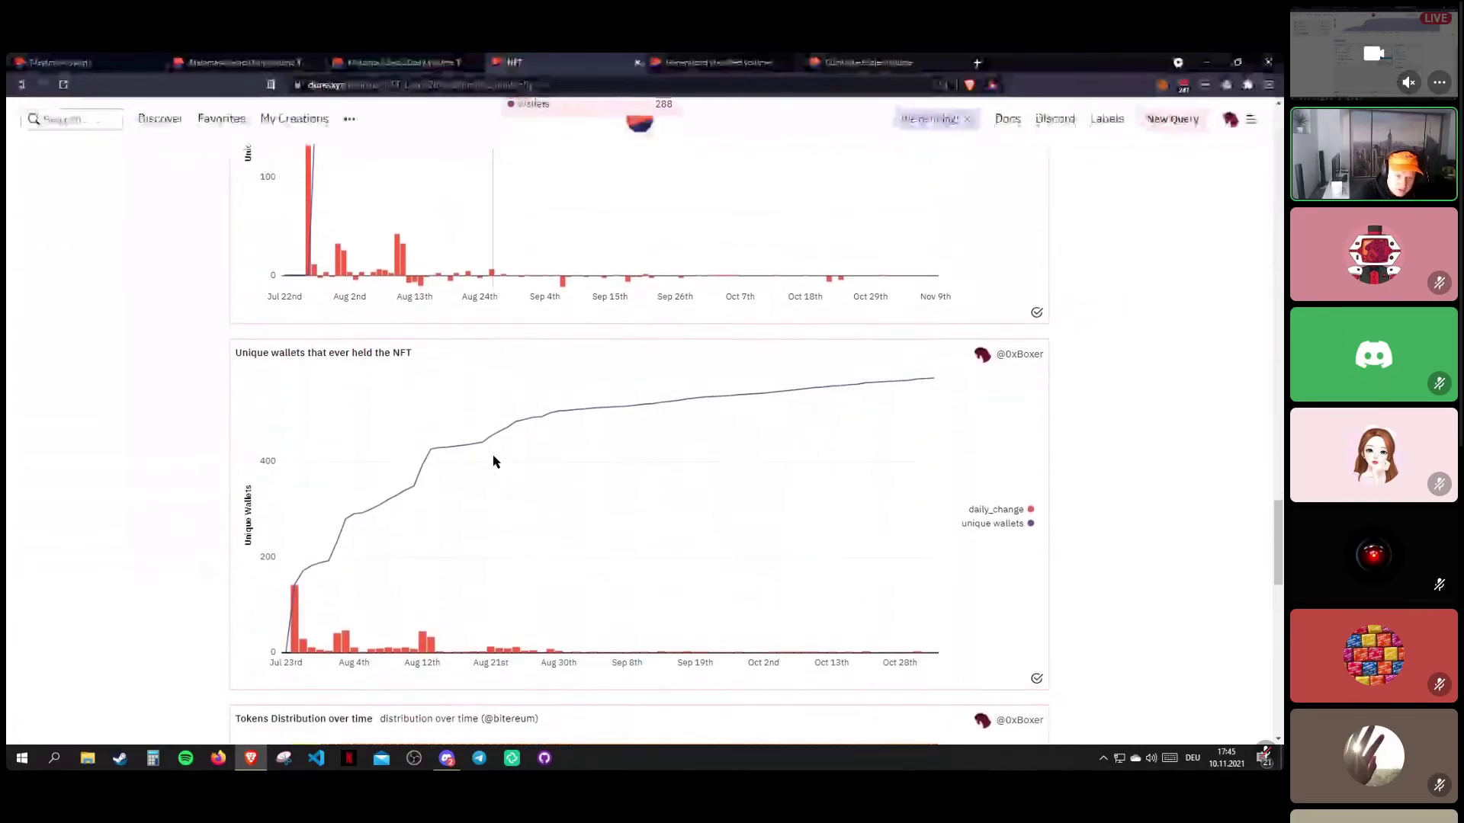
scroll(496, 462, up, 3)
scroll(493, 461, down, 2)
scroll(534, 473, down, 2)
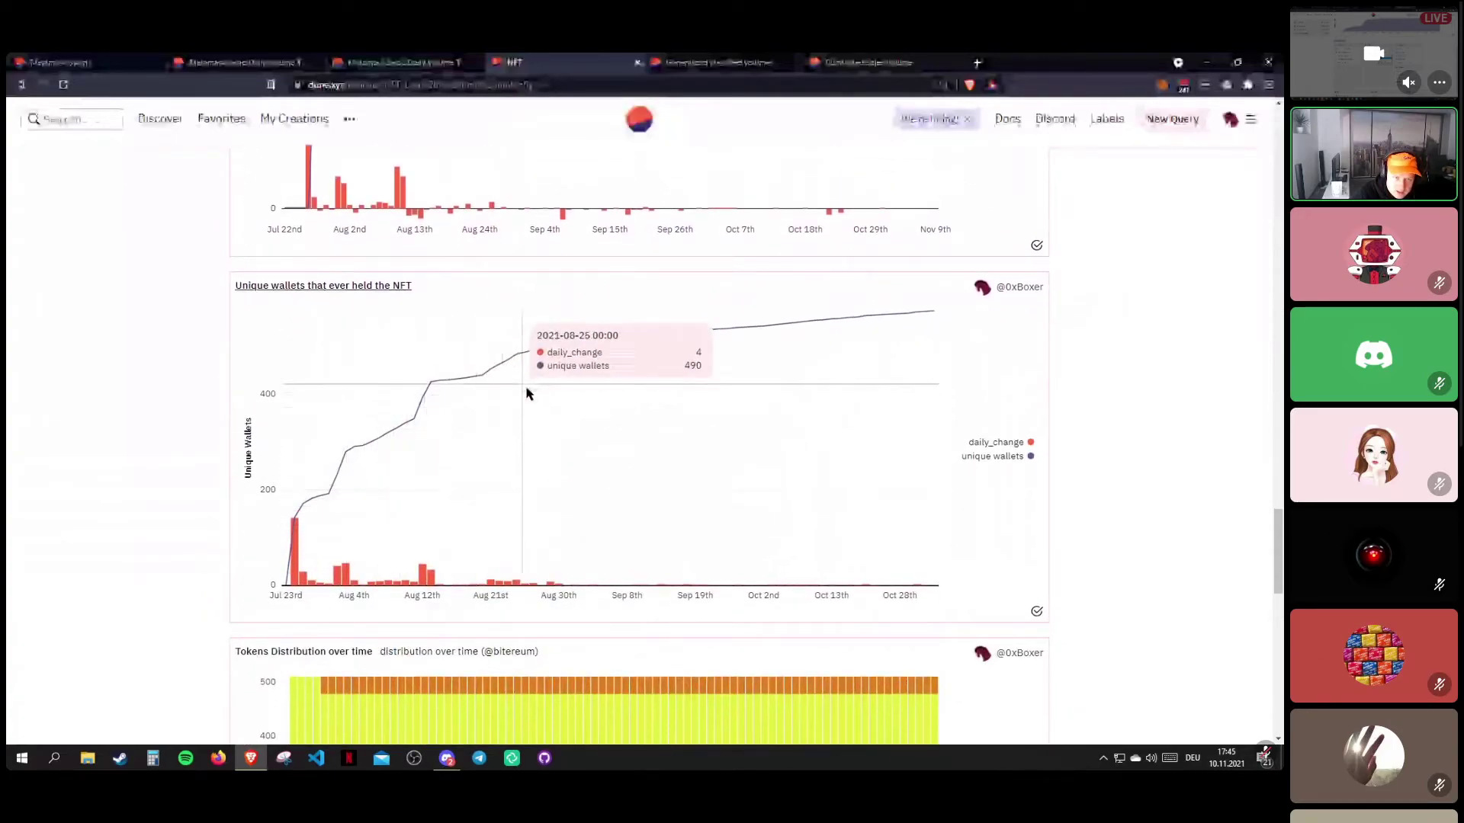
scroll(458, 427, up, 3)
scroll(457, 387, up, 2)
scroll(470, 409, down, 3)
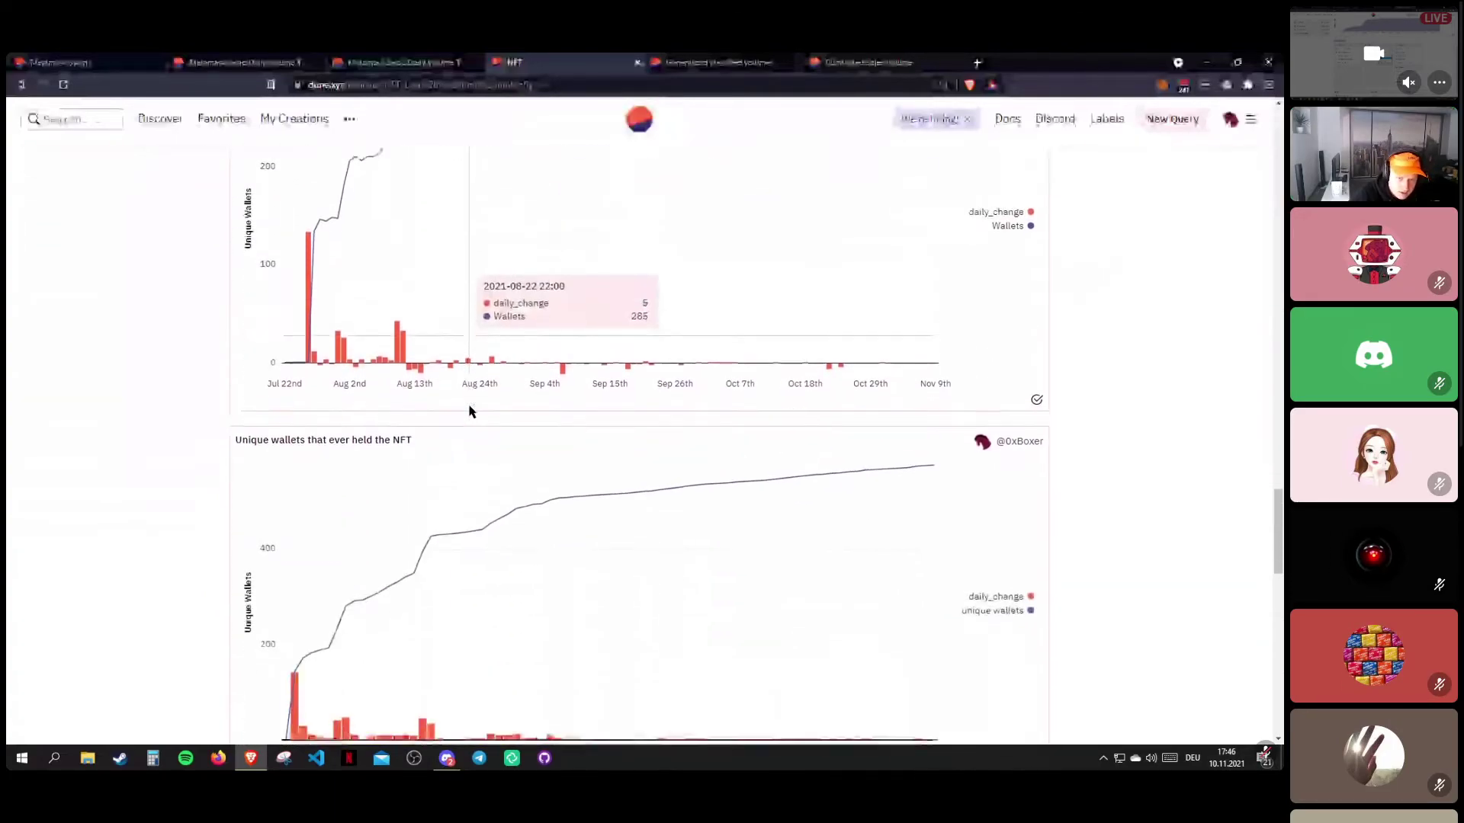
scroll(498, 398, down, 2)
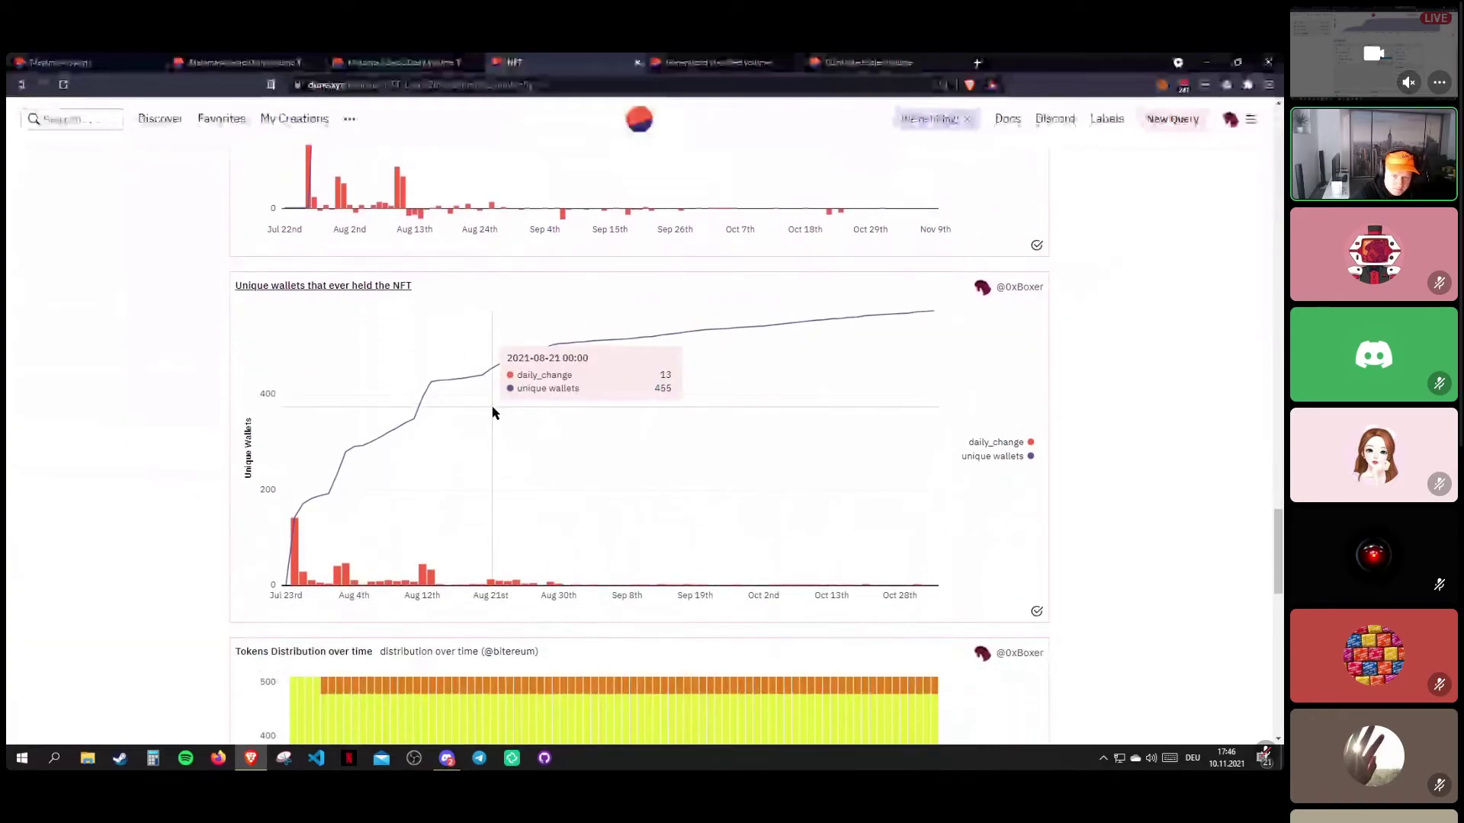
scroll(495, 408, up, 6)
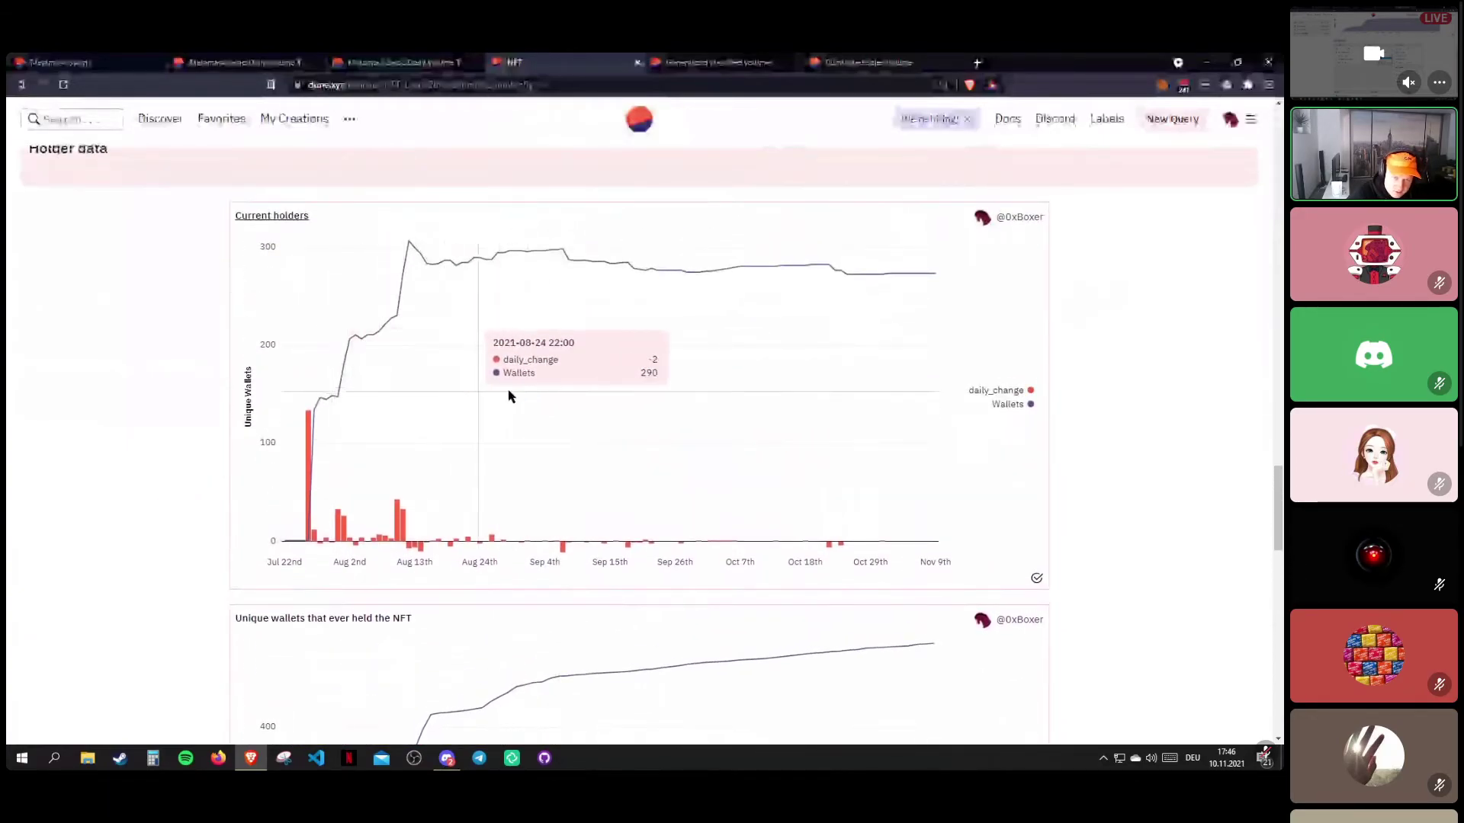
scroll(509, 395, down, 11)
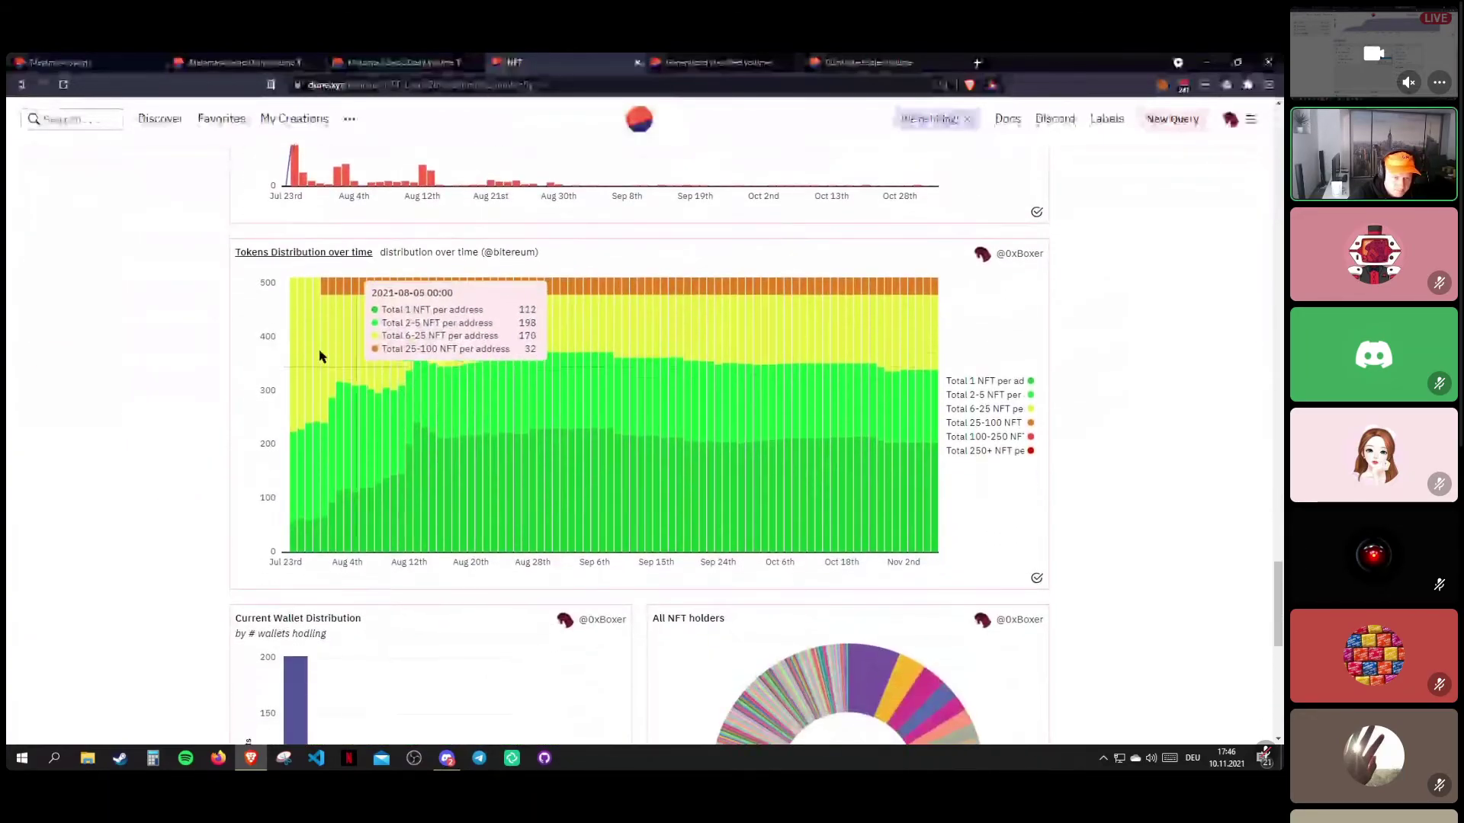
drag(279, 251, 510, 253)
click(211, 271)
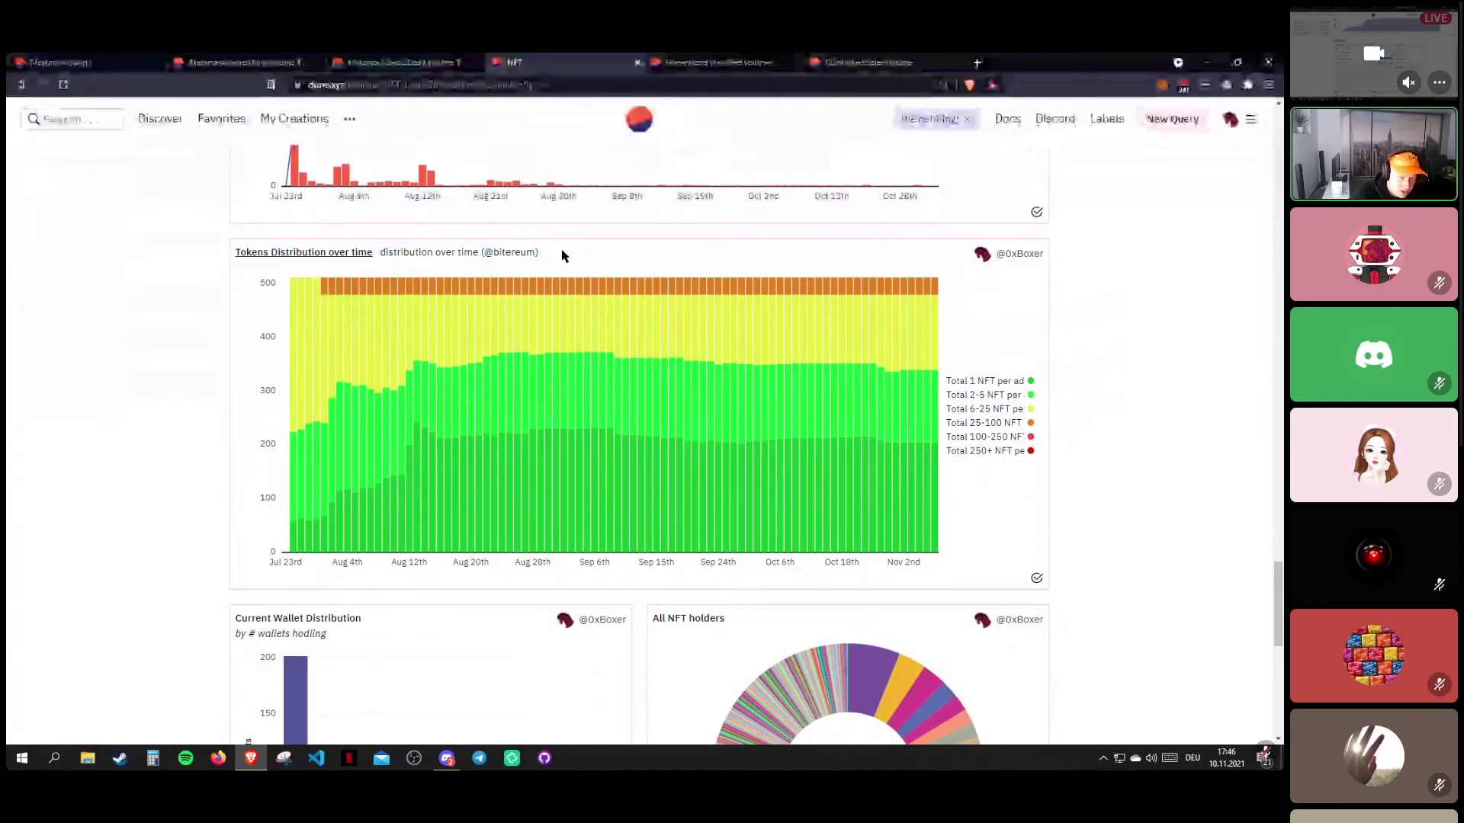
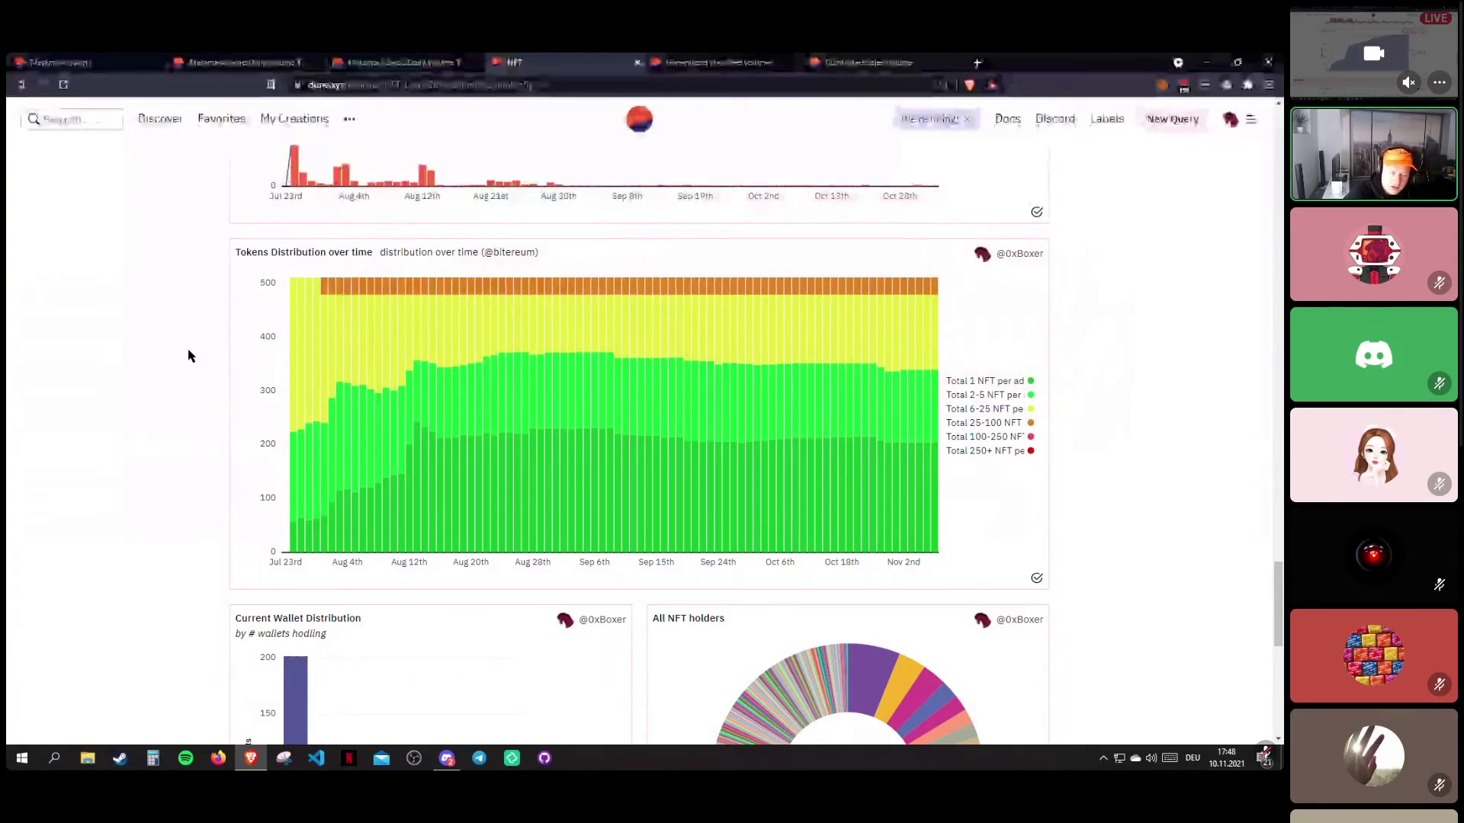
Scroll down the NFT holder dashboard to the Current NFT Ownership Table.
scroll(191, 356, down, 1)
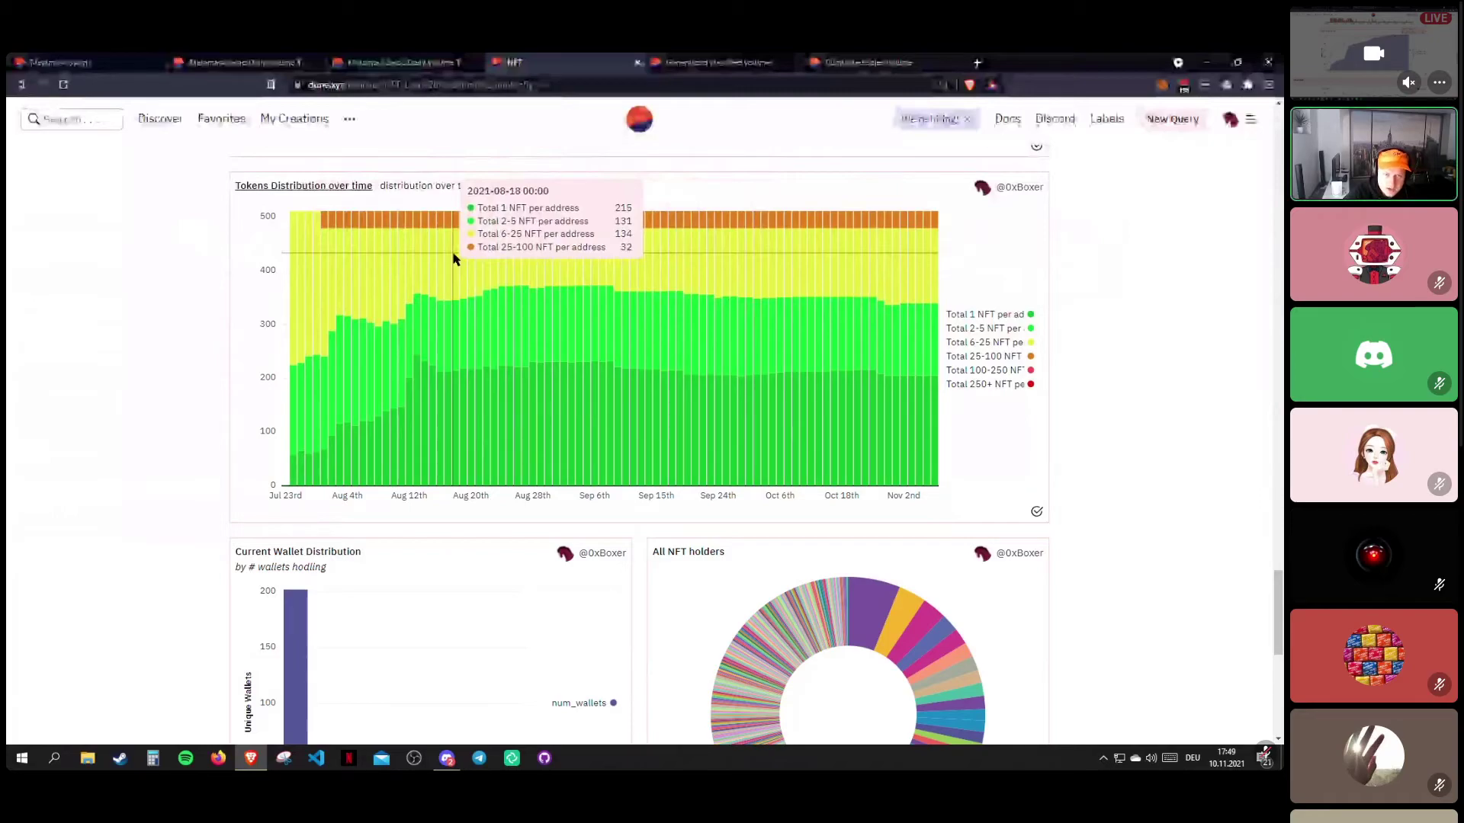
scroll(533, 320, down, 1)
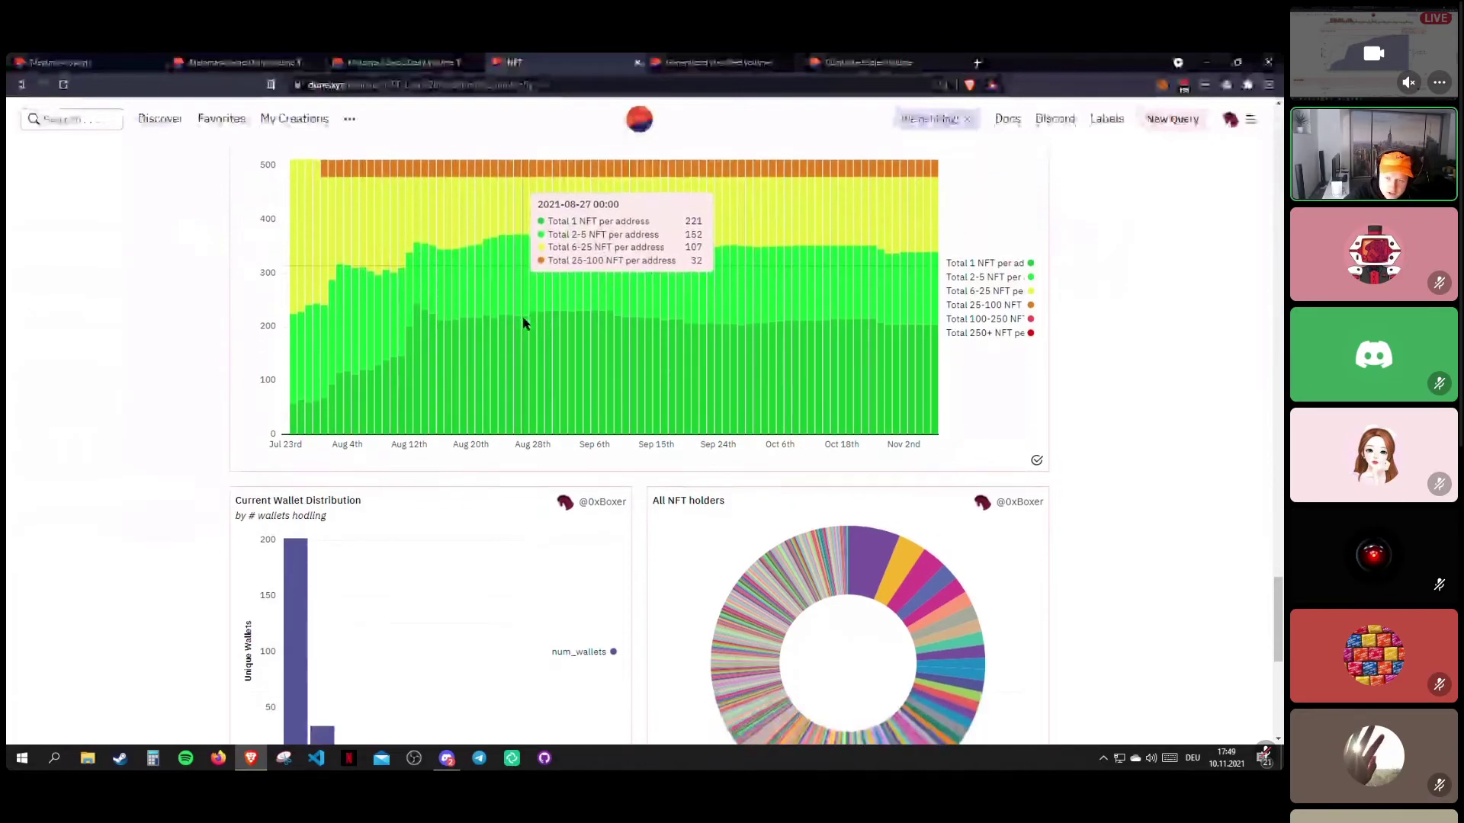
scroll(526, 320, up, 1)
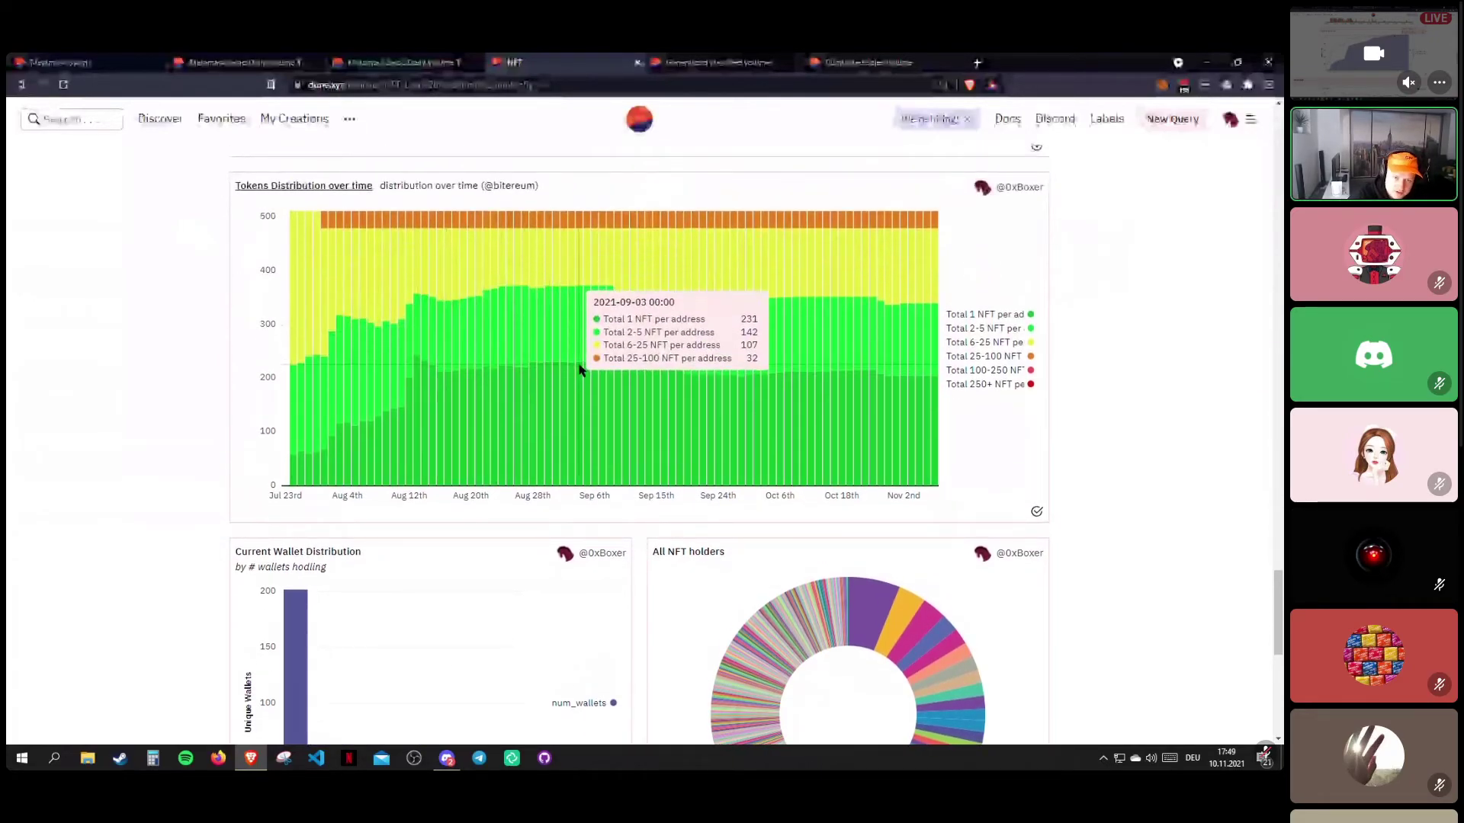
scroll(579, 372, down, 1)
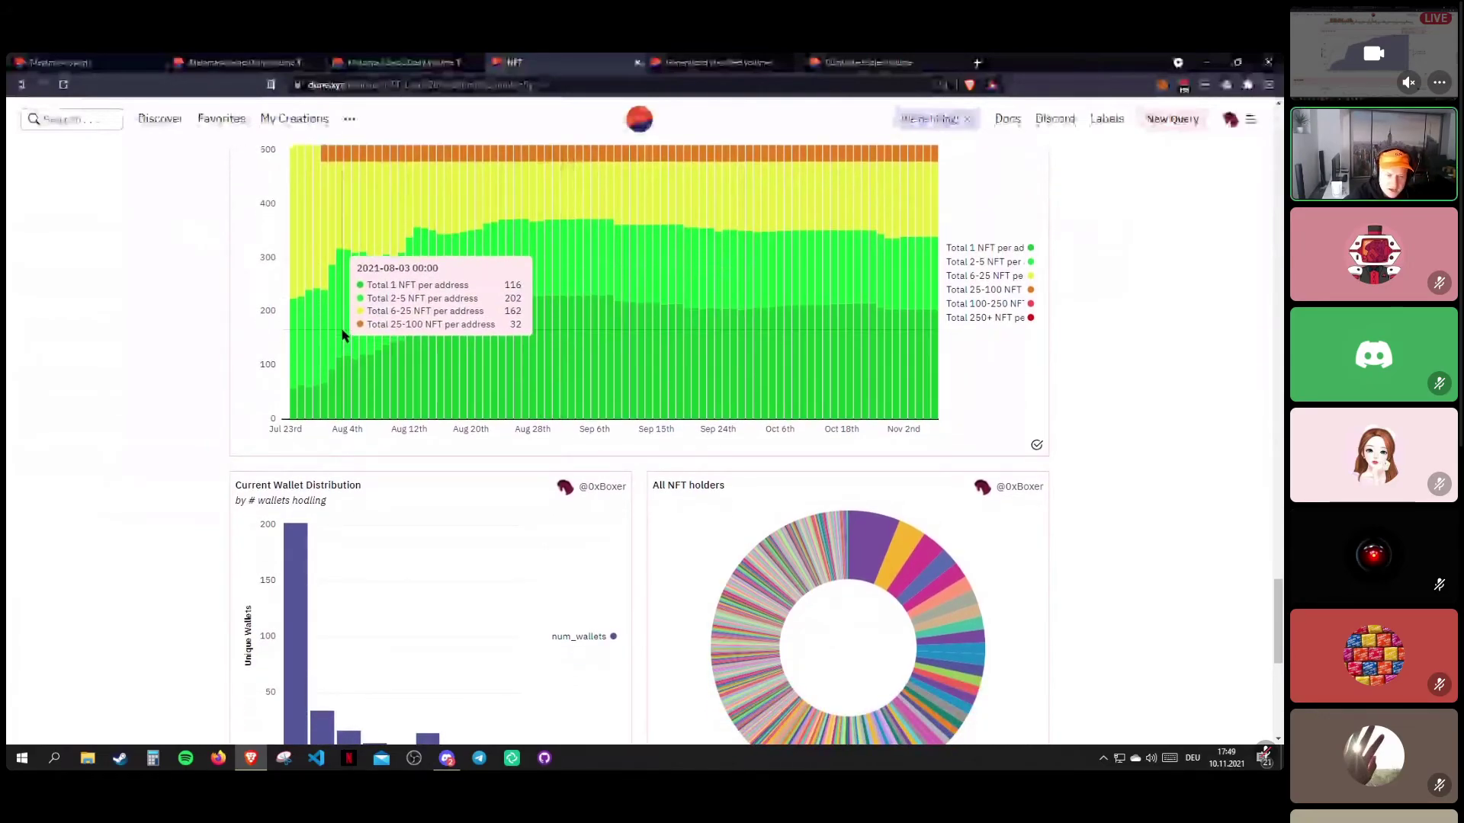
scroll(438, 337, down, 2)
scroll(168, 345, up, 2)
scroll(467, 391, down, 2)
scroll(767, 413, down, 1)
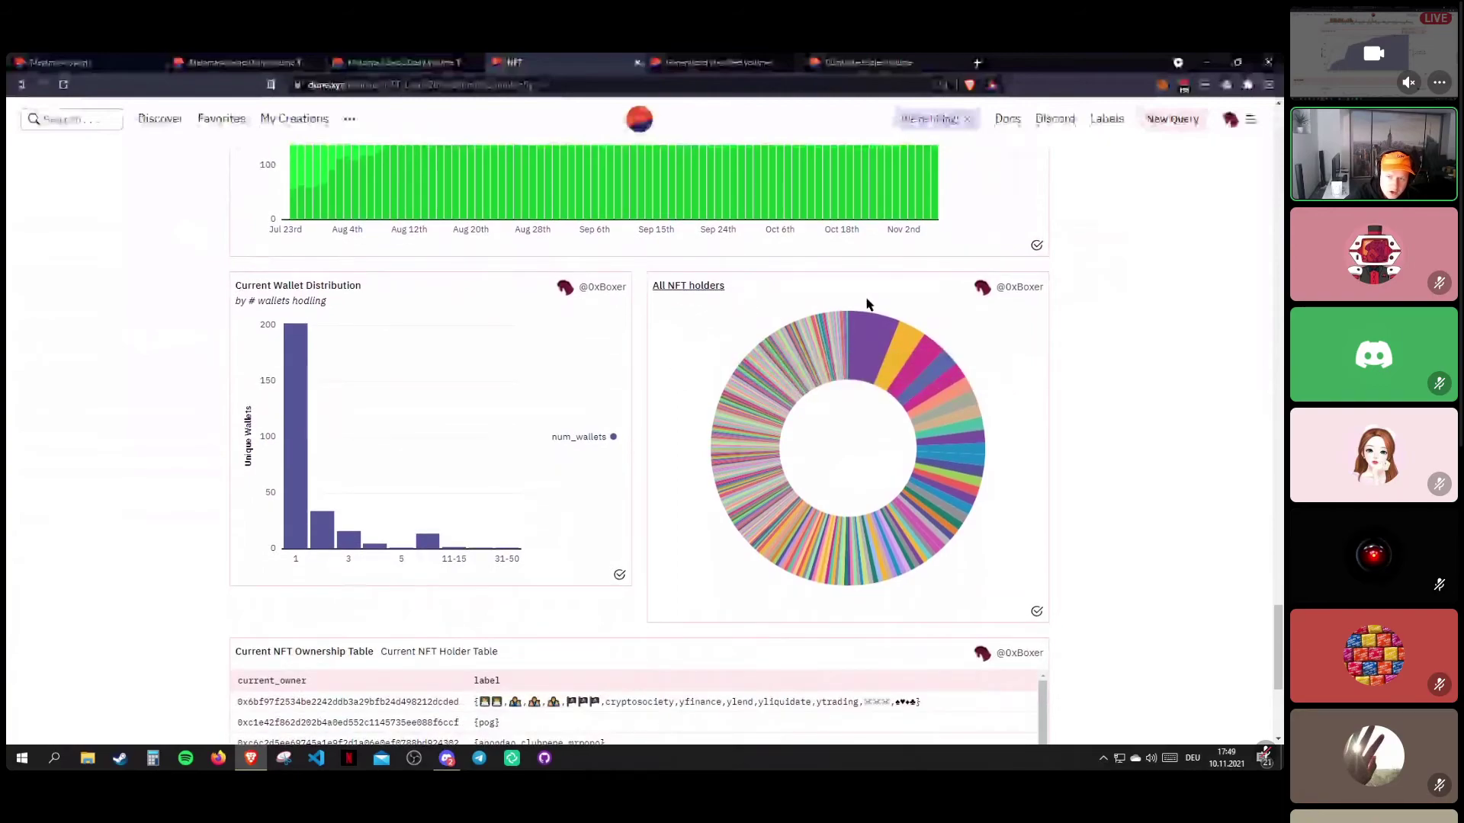
mouse_move(887, 347)
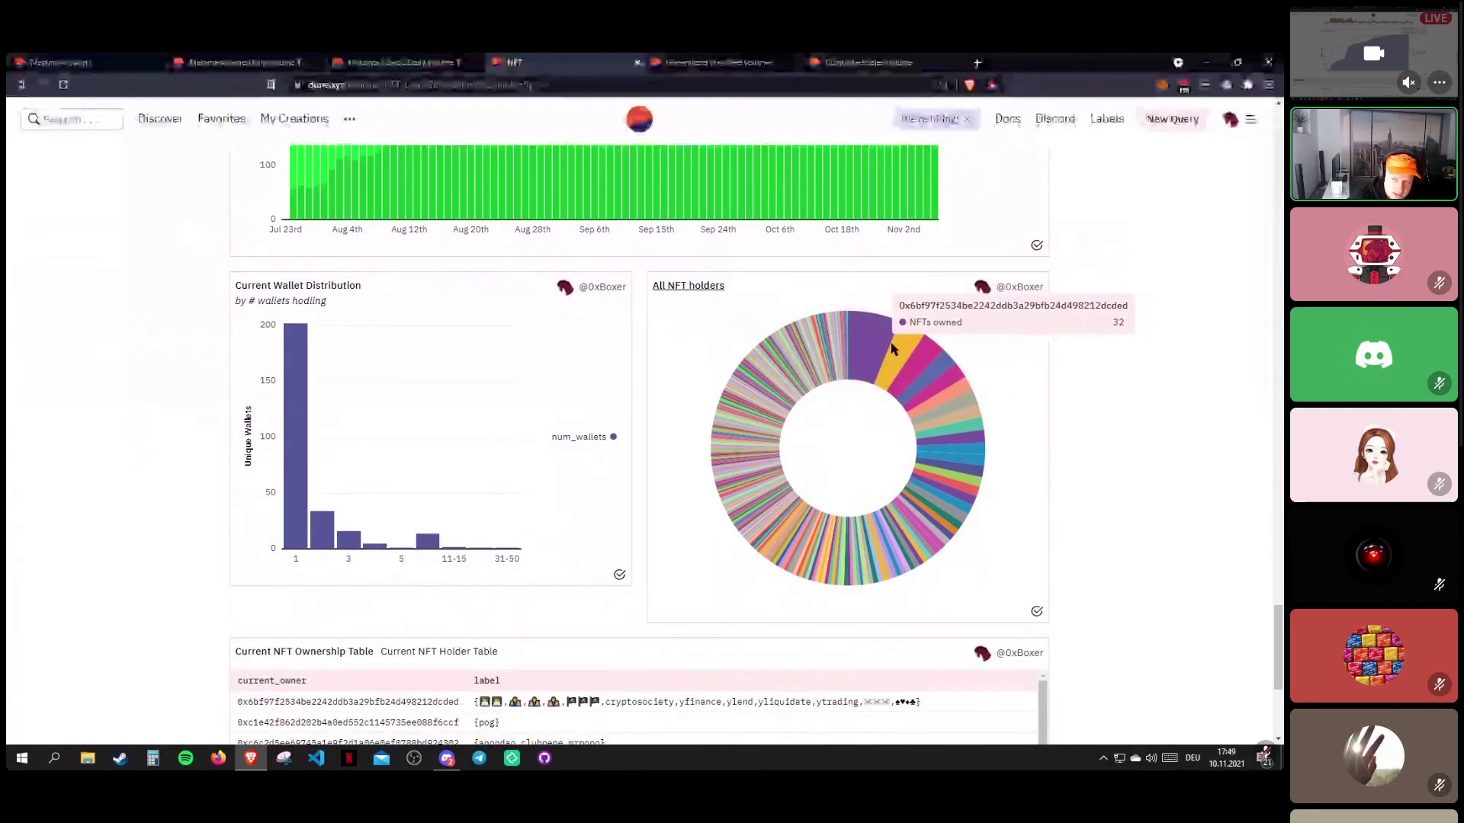
scroll(875, 366, up, 5)
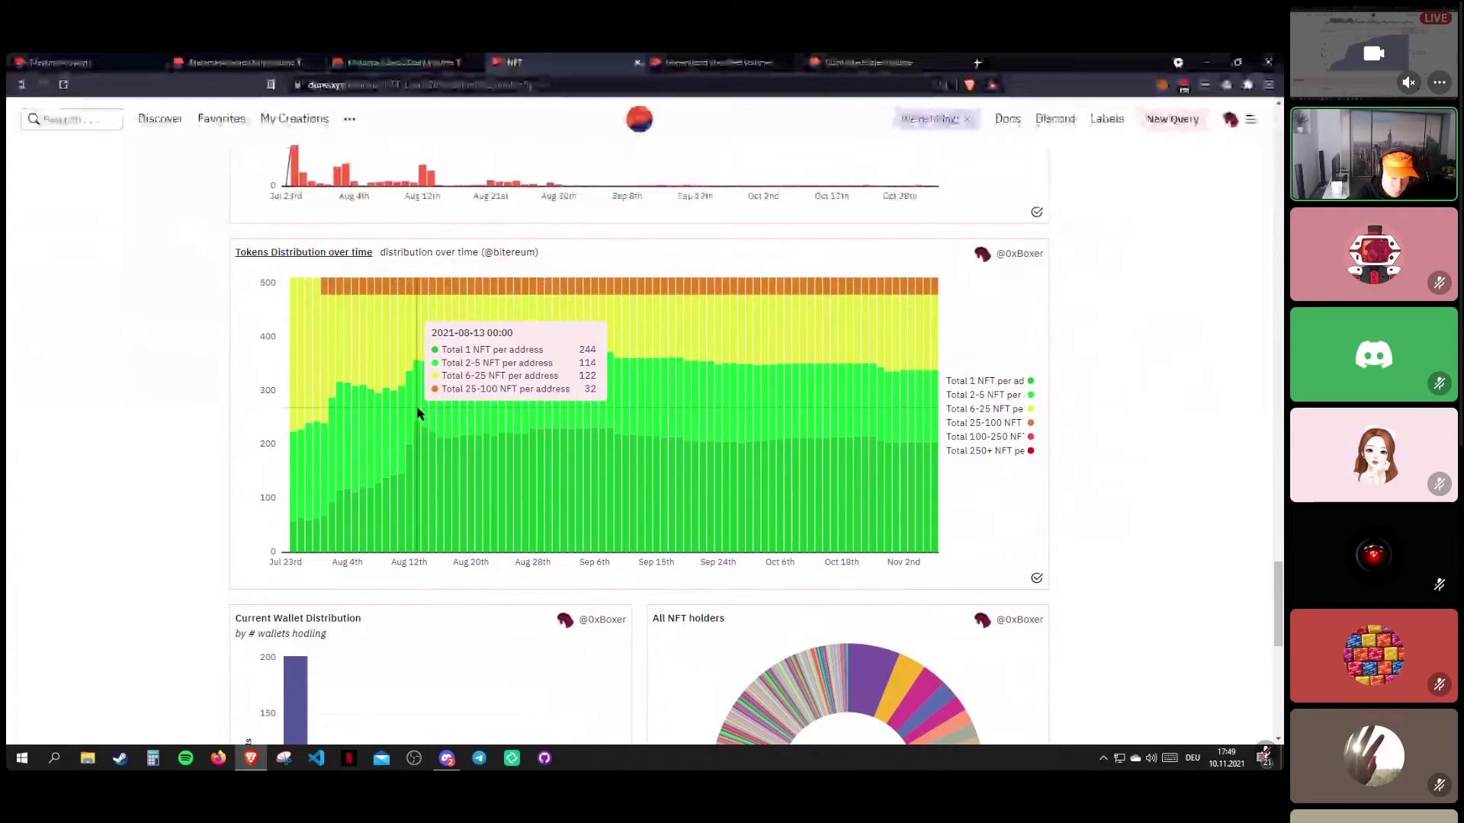
scroll(418, 412, down, 3)
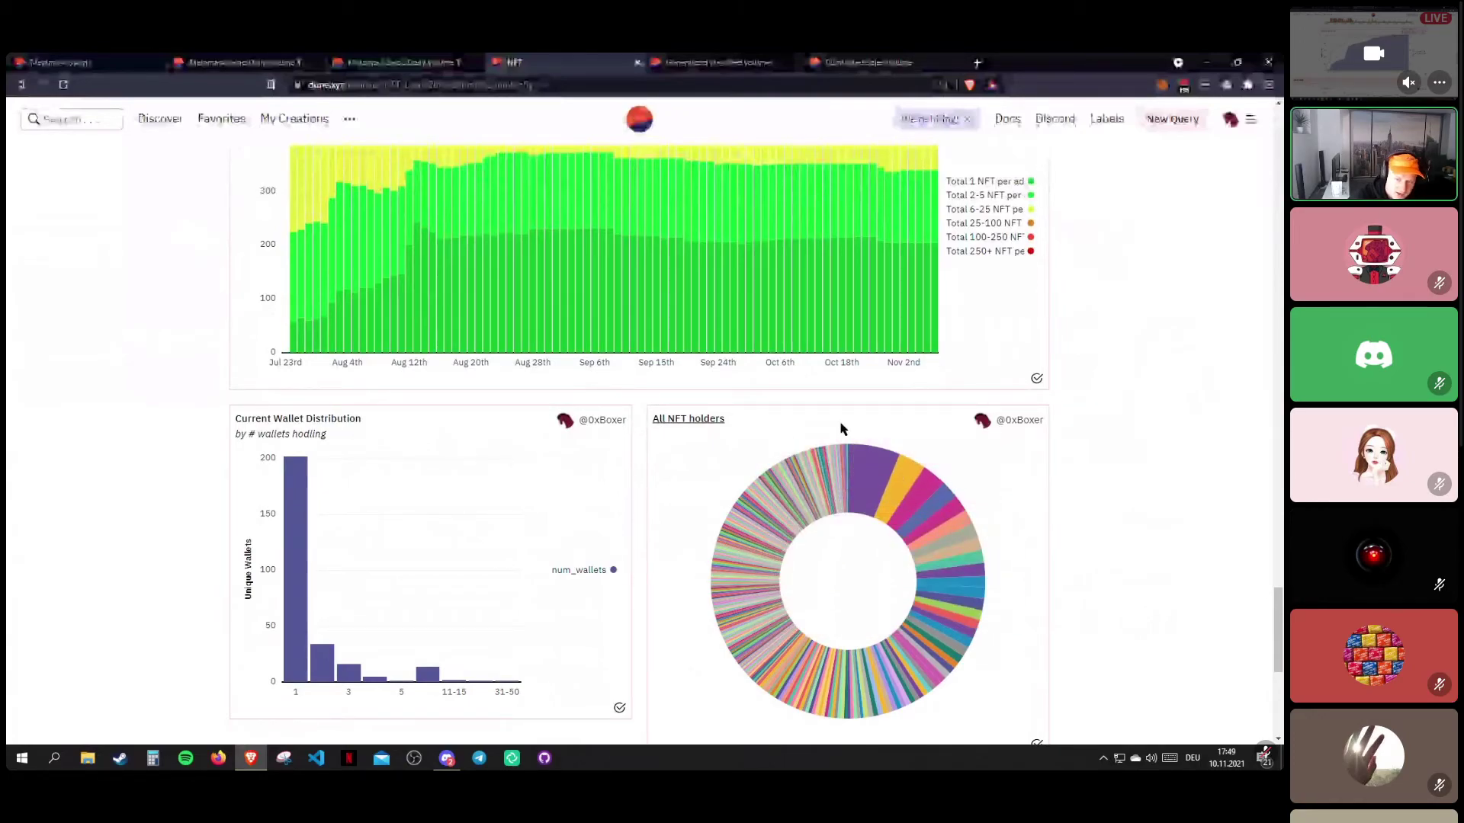
scroll(796, 413, down, 1)
scroll(796, 413, down, 1)
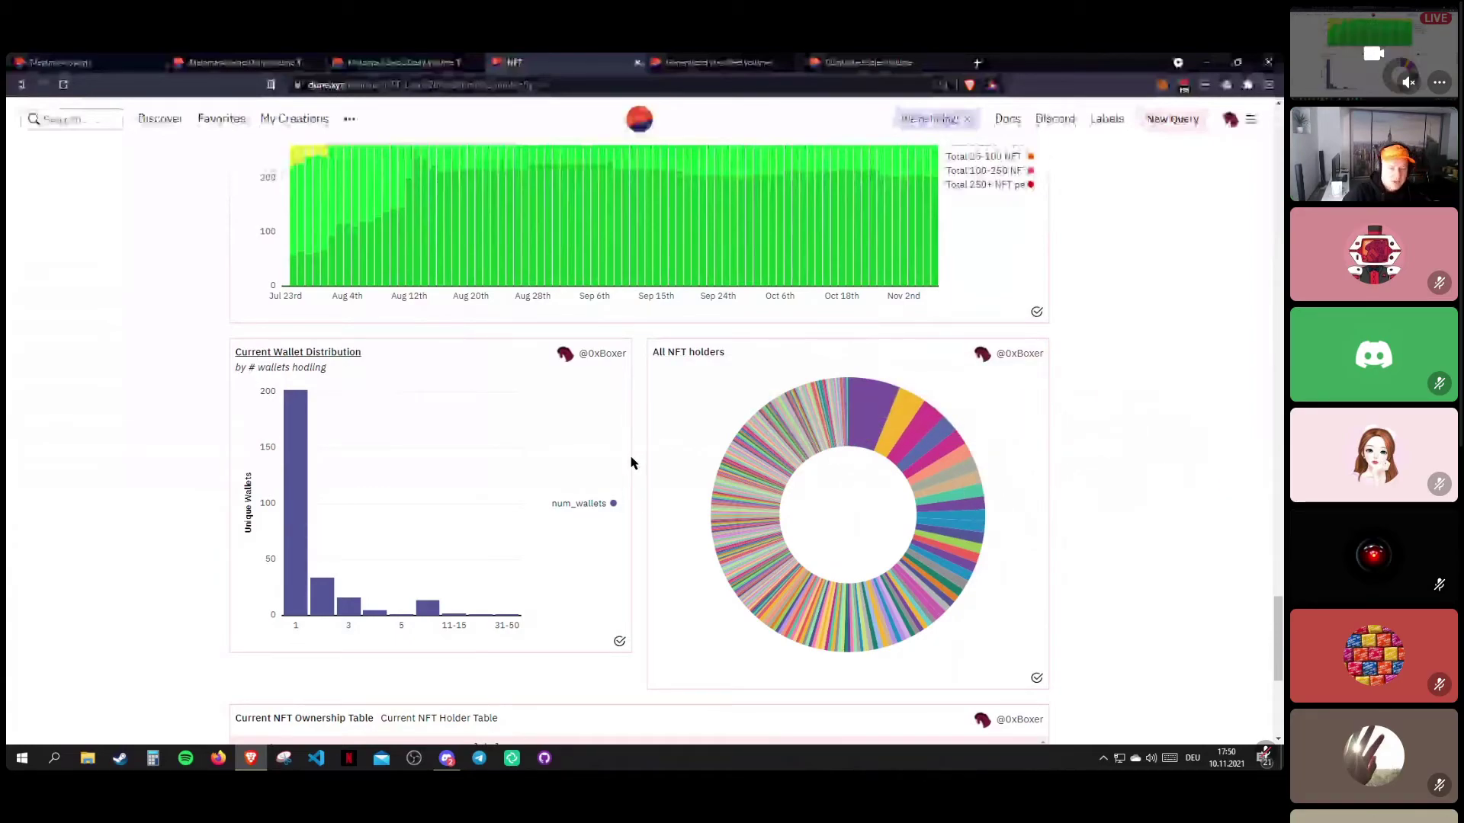
scroll(631, 463, down, 1)
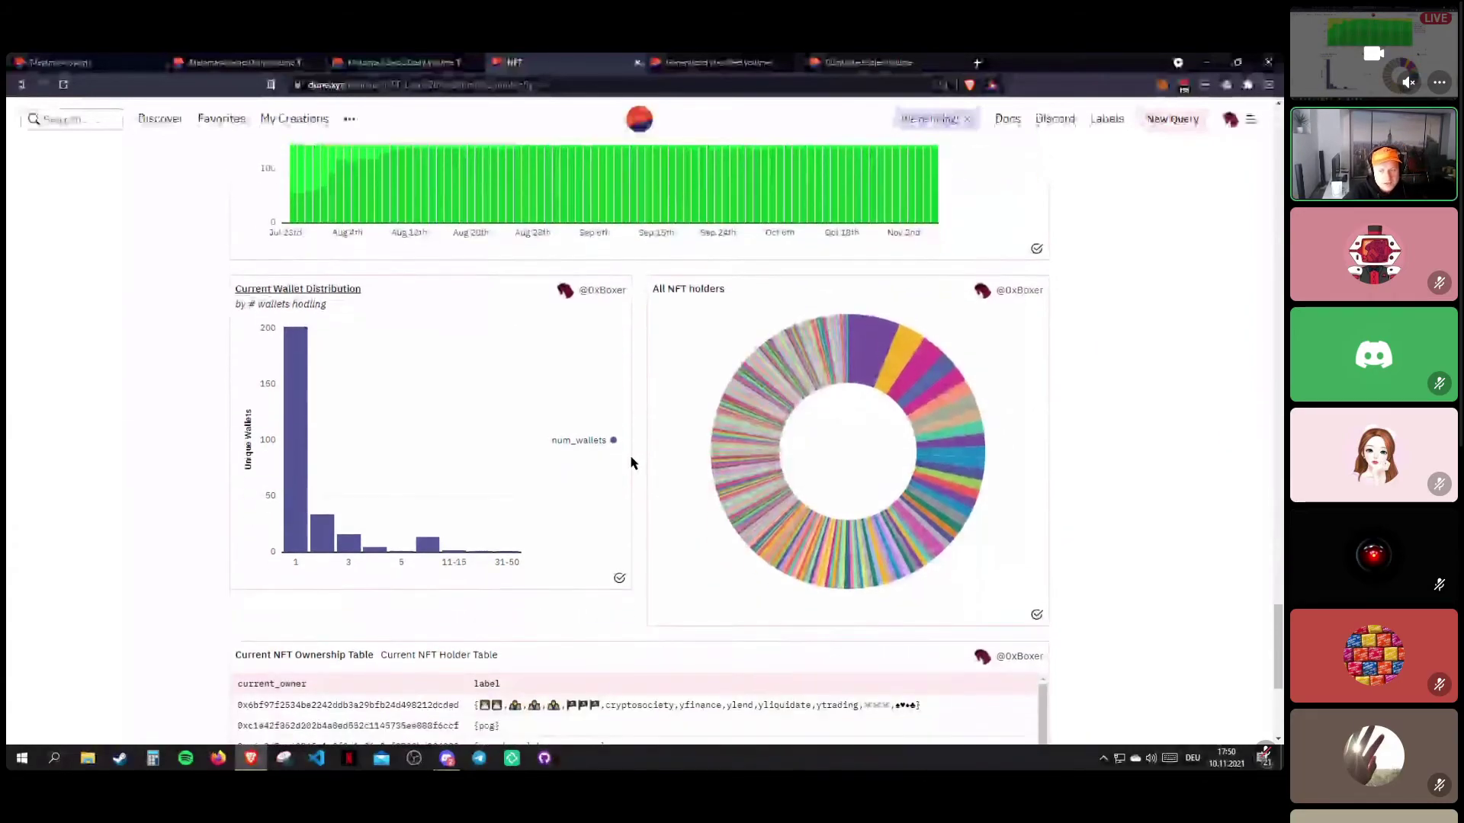
scroll(631, 463, down, 1)
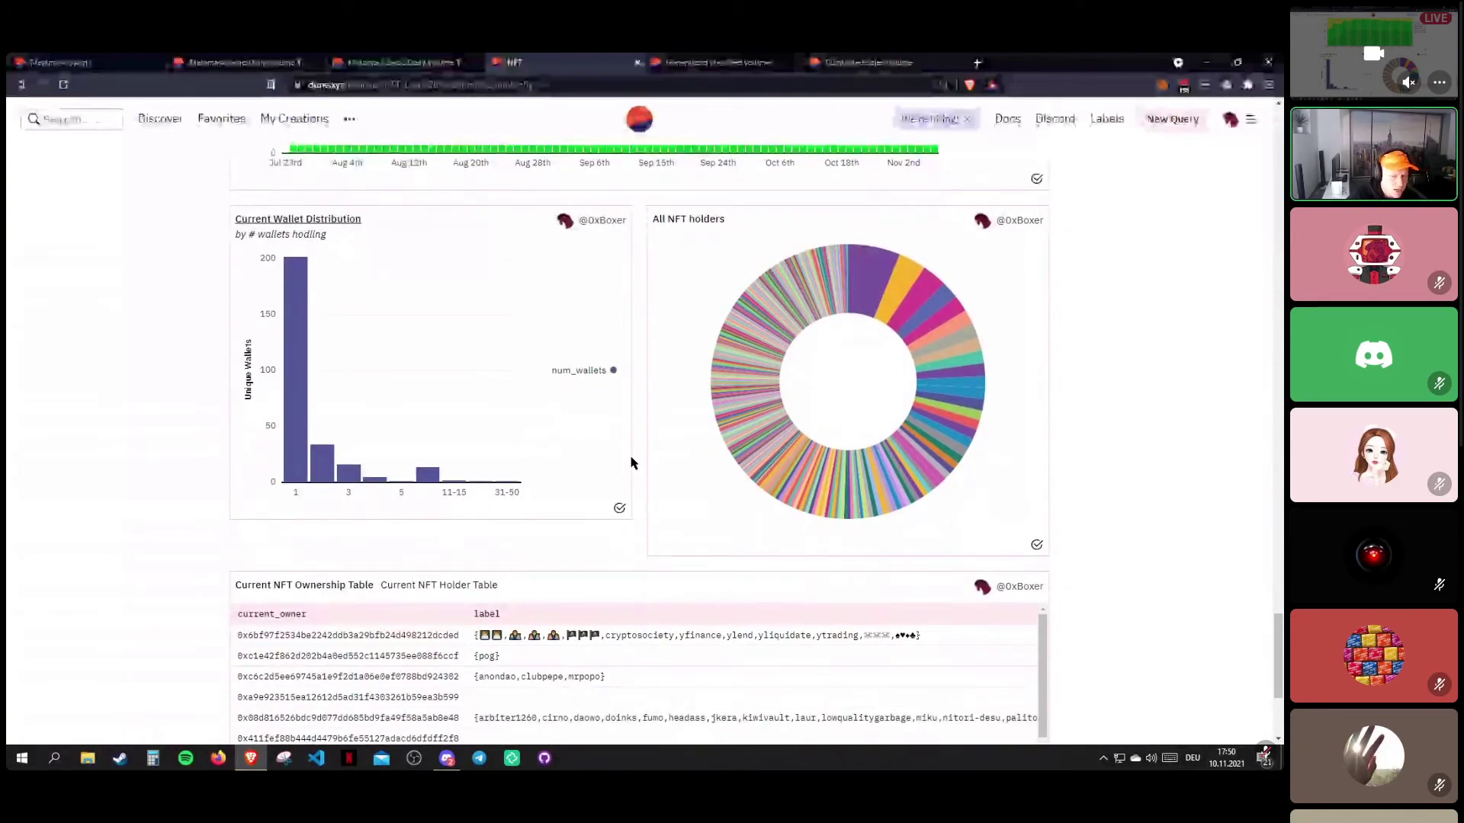
scroll(625, 462, up, 1)
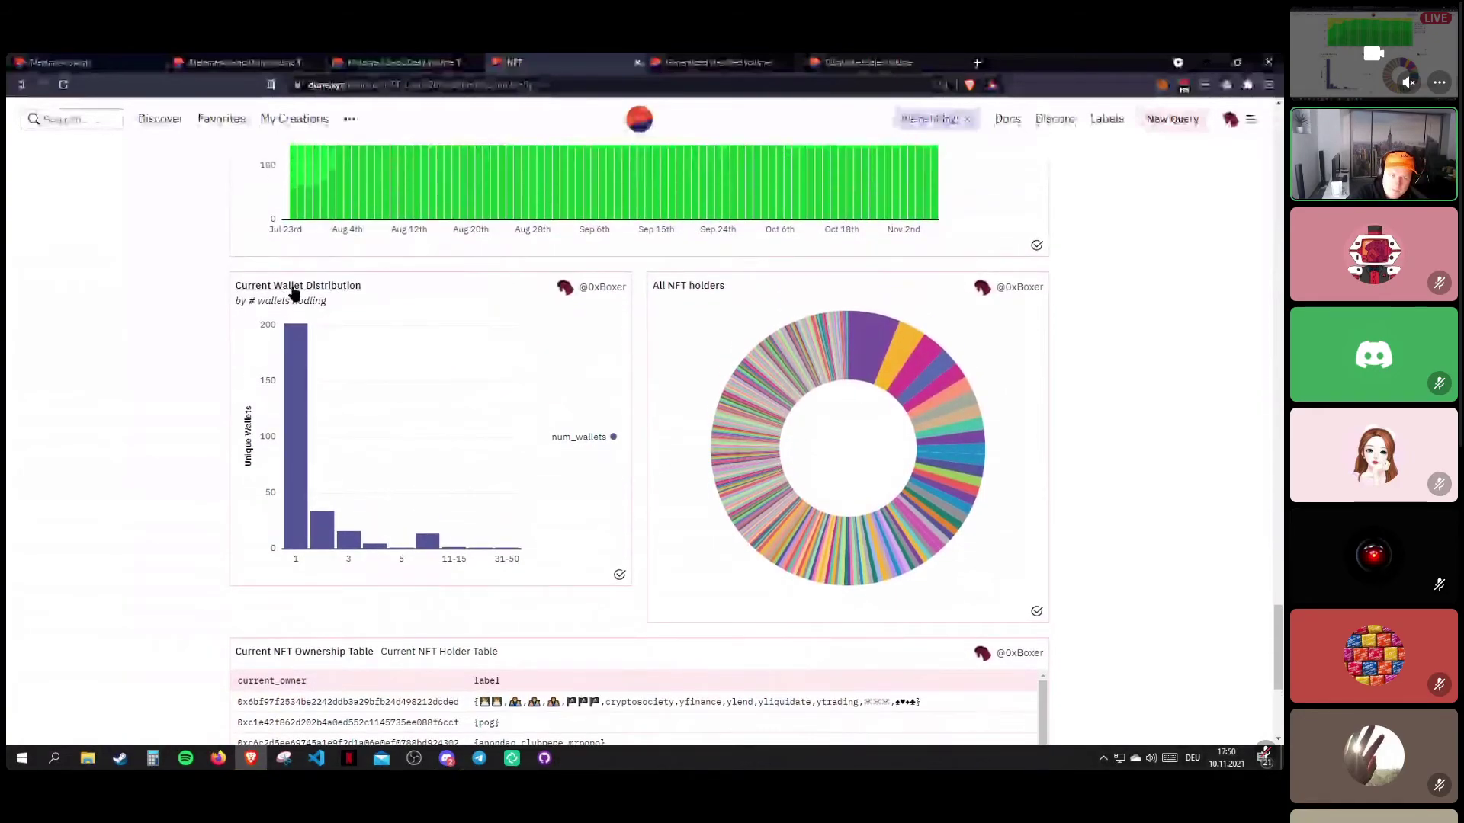
mouse_move(317, 388)
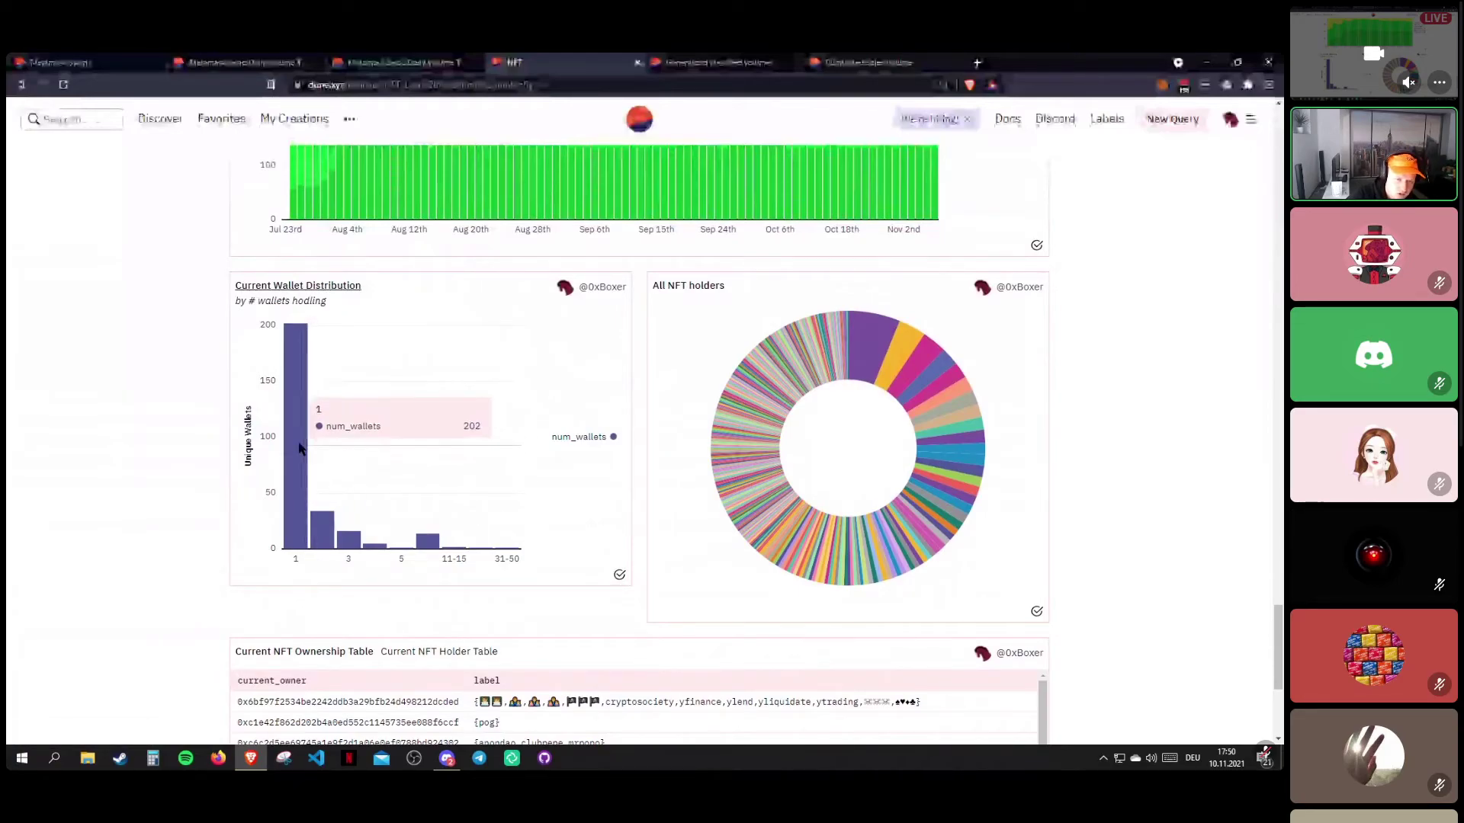
scroll(194, 421, up, 1)
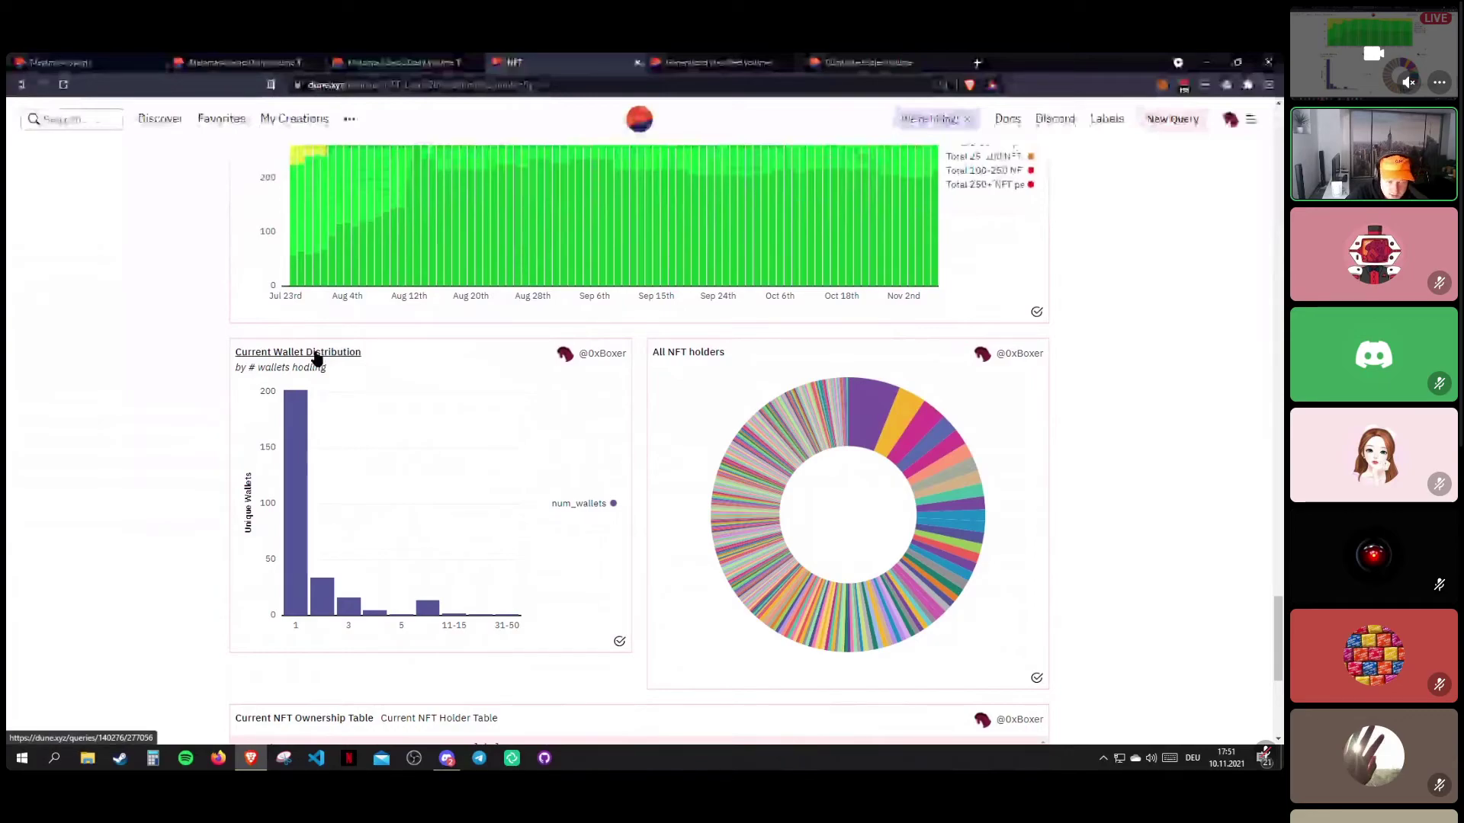
scroll(187, 381, up, 4)
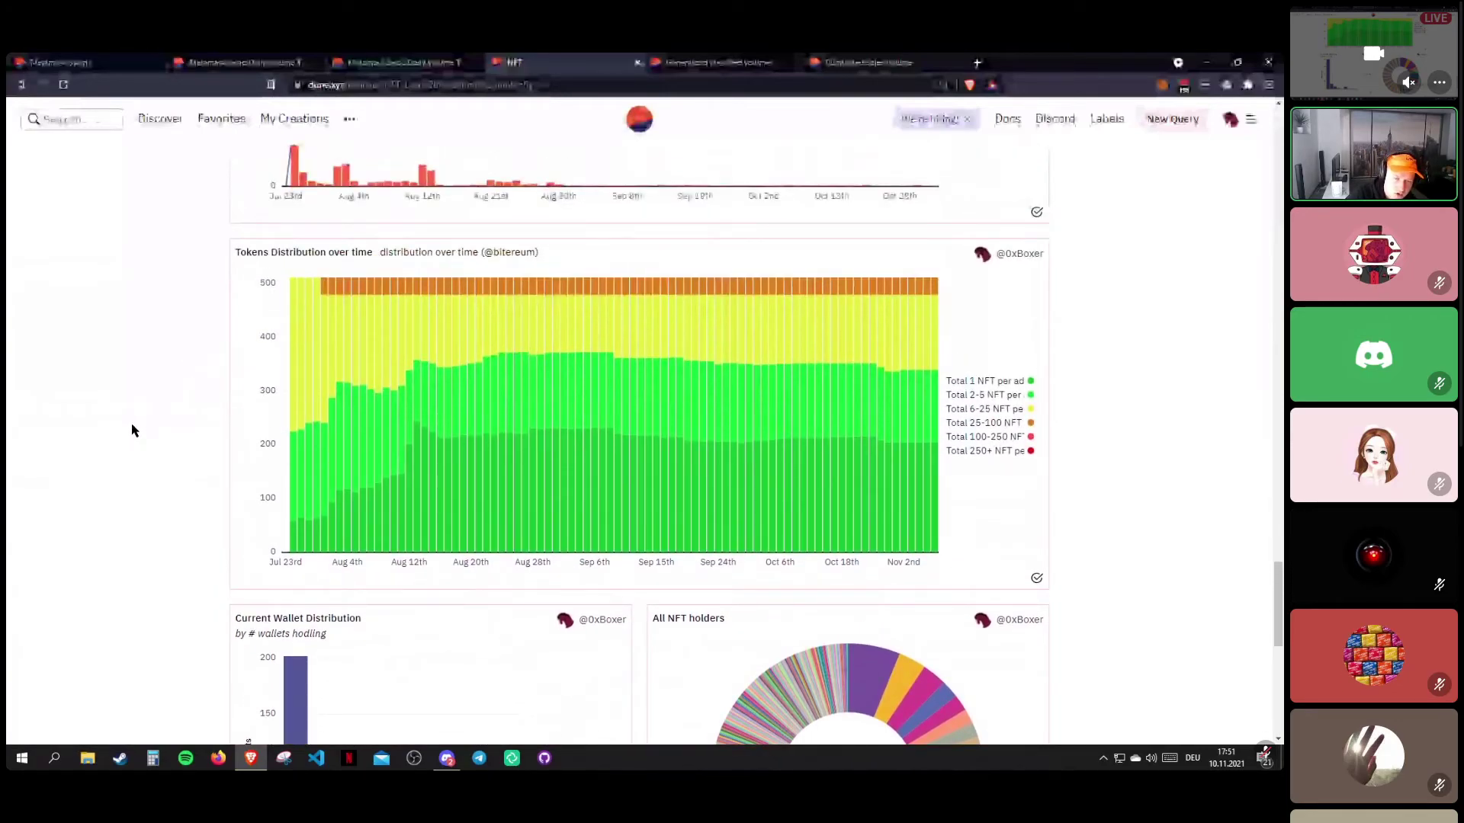
scroll(132, 431, down, 5)
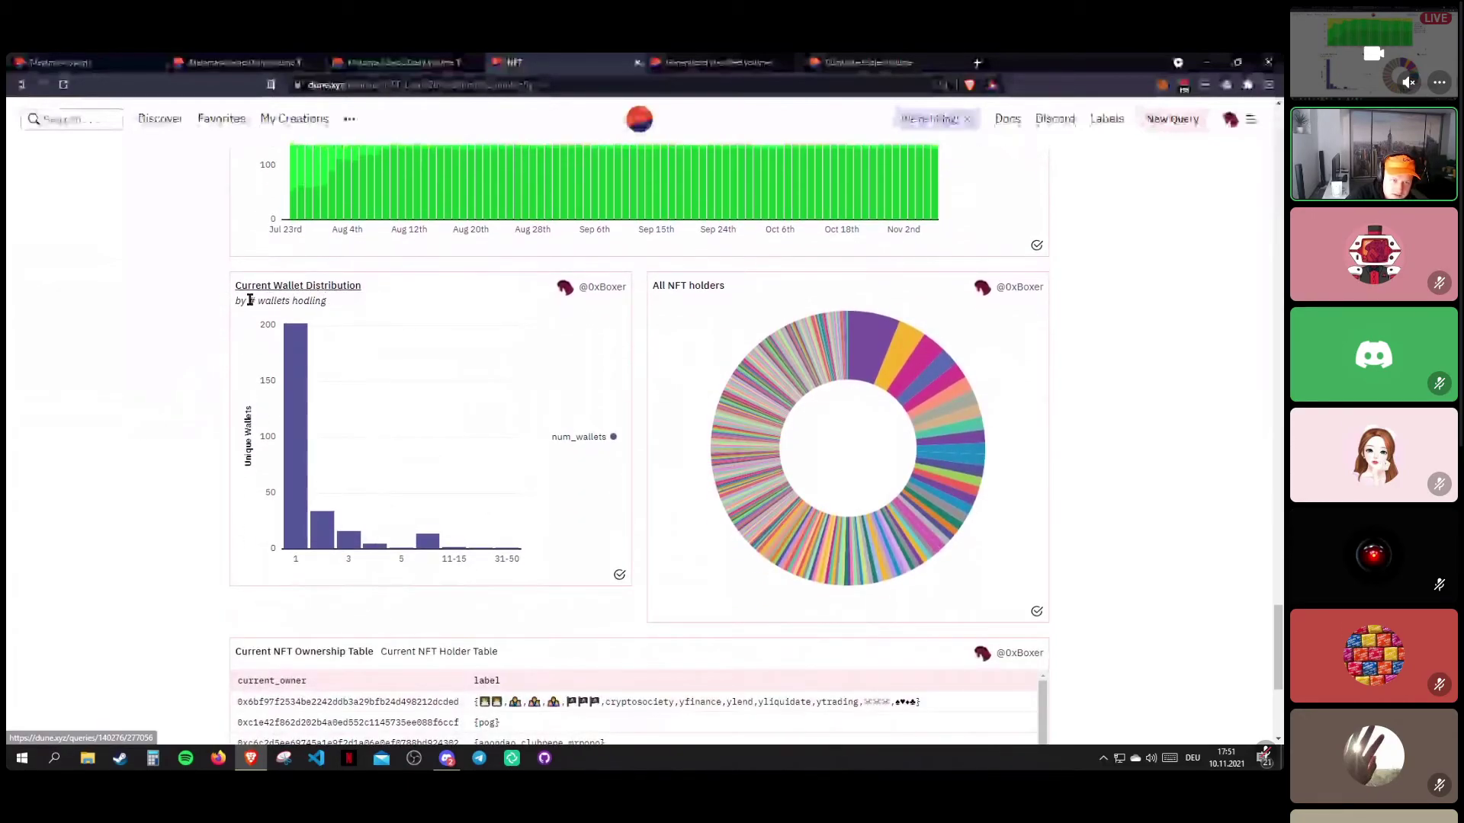
mouse_move(290, 428)
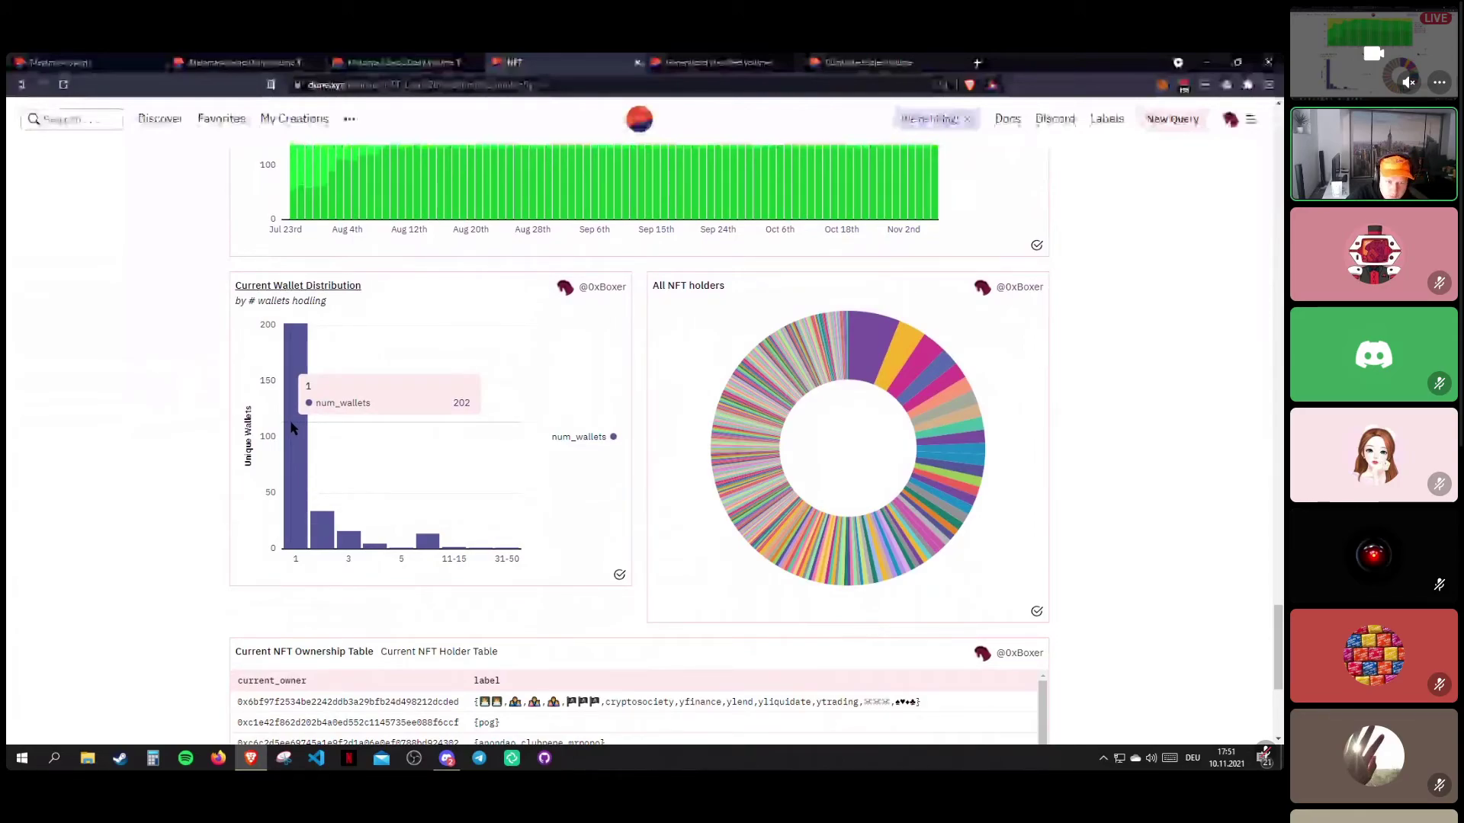
mouse_move(323, 450)
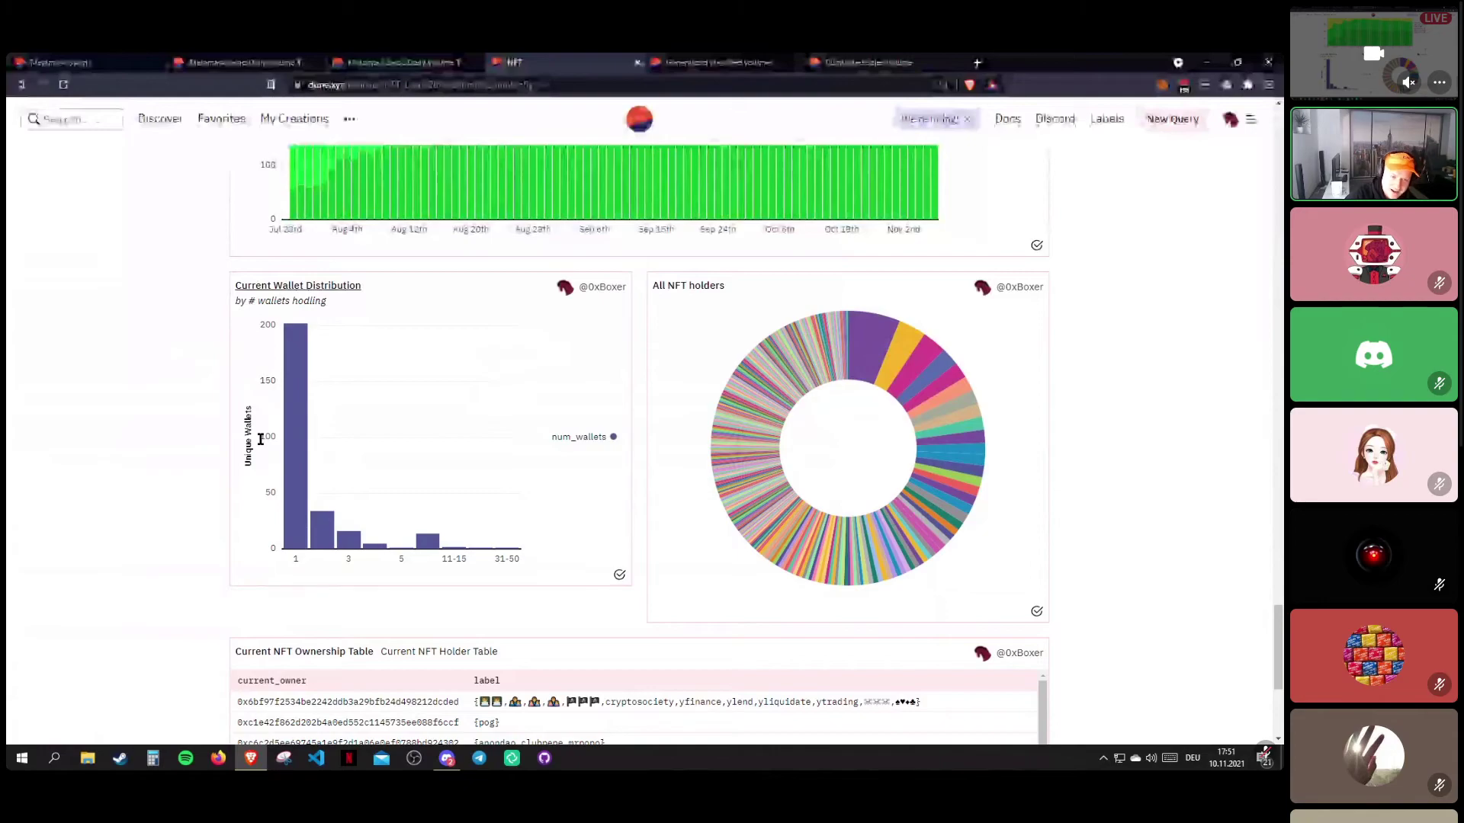
scroll(268, 423, up, 3)
scroll(268, 414, down, 4)
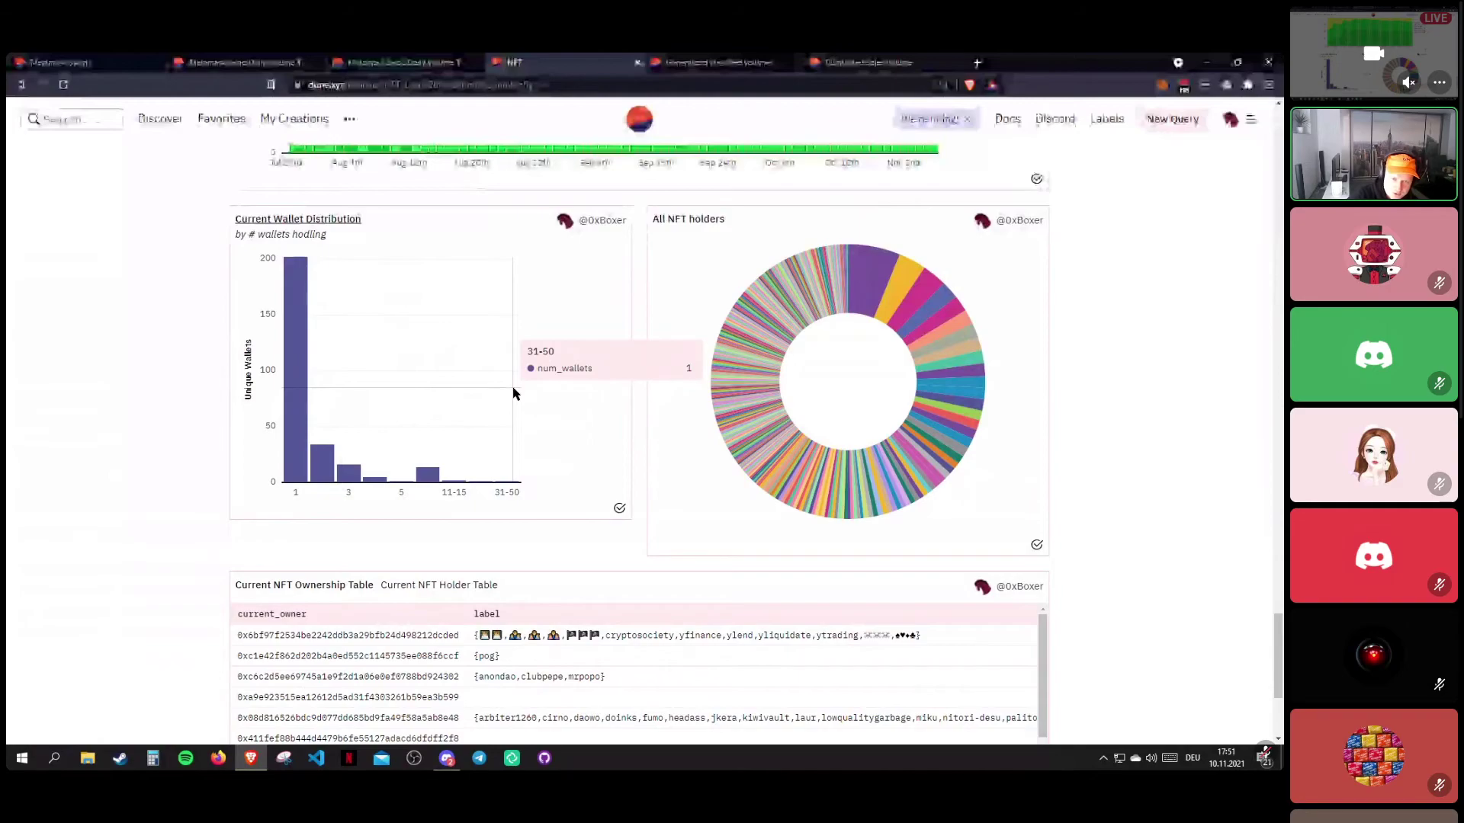
scroll(523, 386, down, 3)
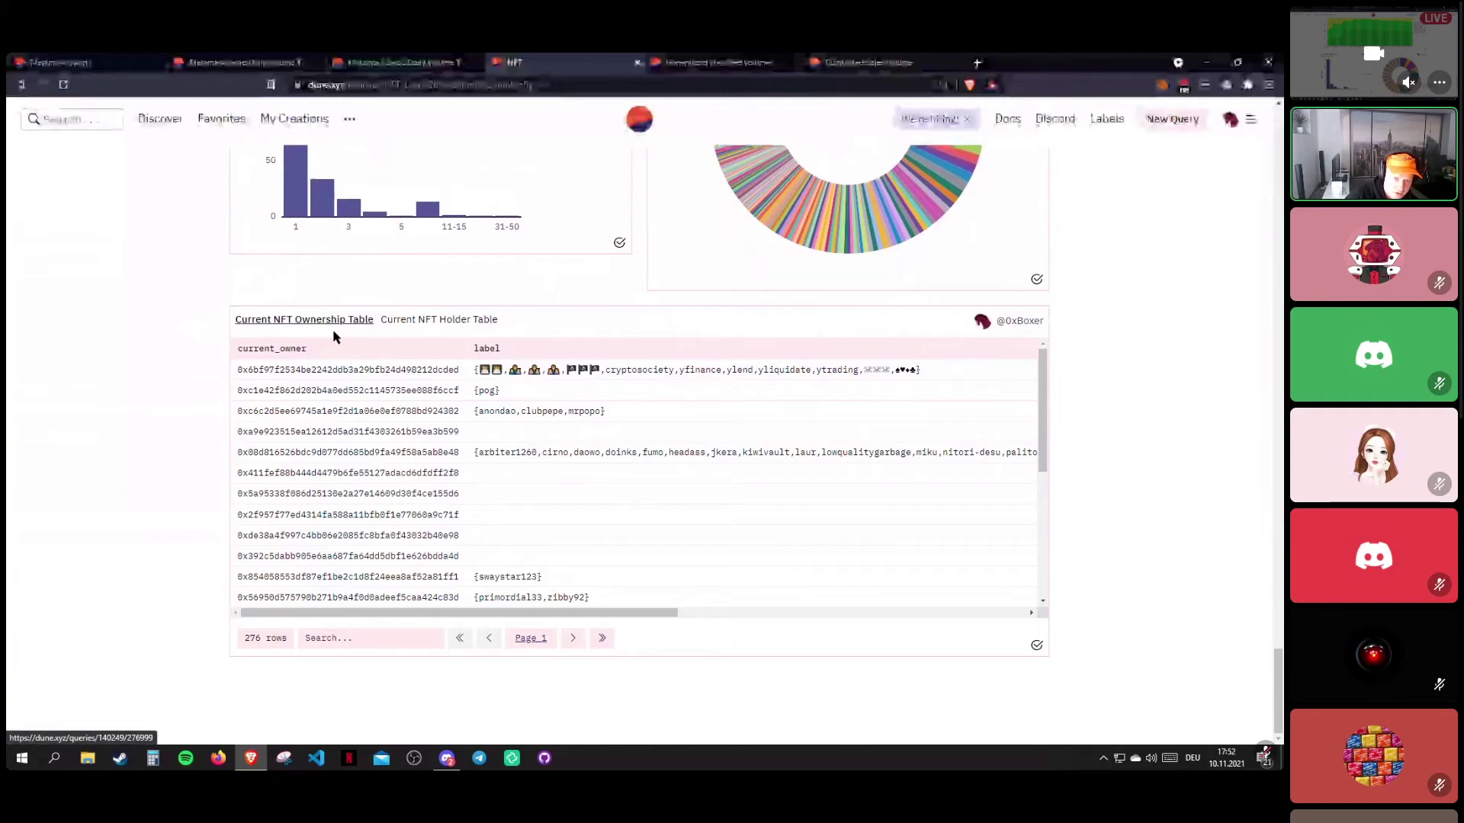
Select the top holder's current_owner wallet address in the first row of the ownership table.
double_click(312, 370)
double_click(306, 390)
scroll(404, 425, down, 2)
scroll(449, 458, up, 2)
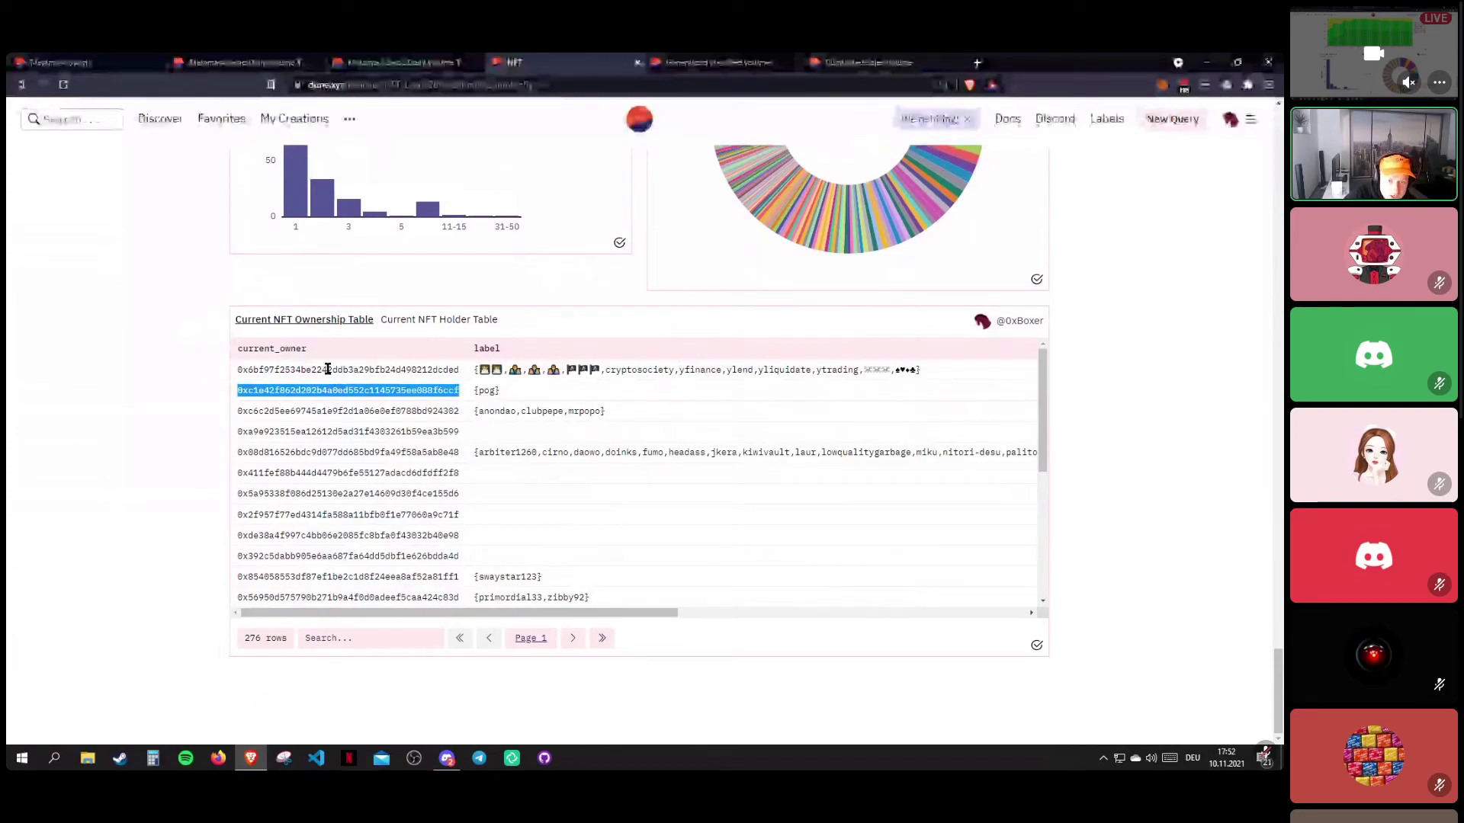
scroll(326, 371, up, 3)
mouse_move(870, 270)
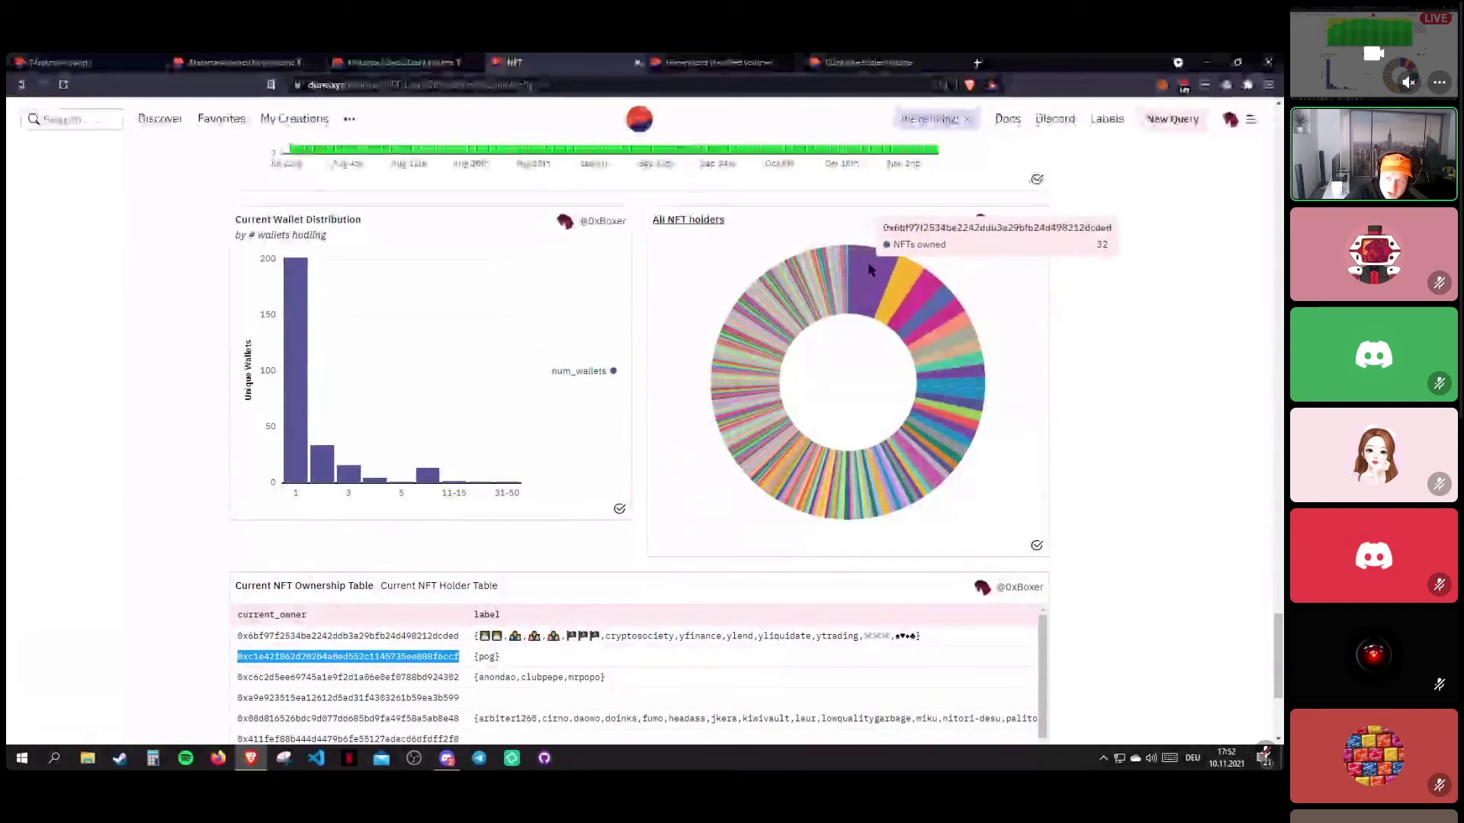
scroll(56, 473, down, 2)
click(295, 505)
double_click(295, 506)
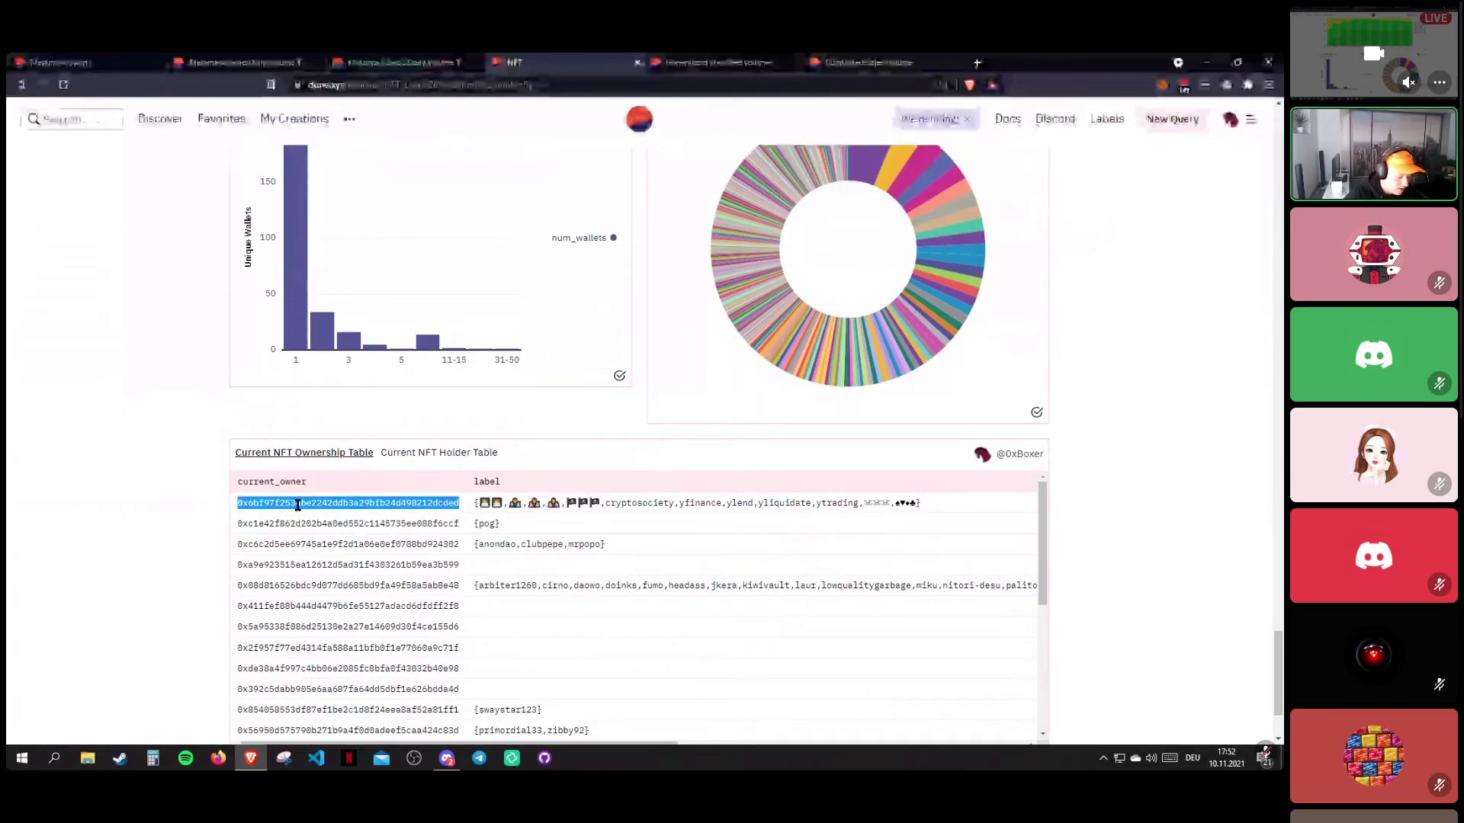
Open a Brave private window and load zapper.fi from the 'zapp' address-bar suggestion.
click(977, 63)
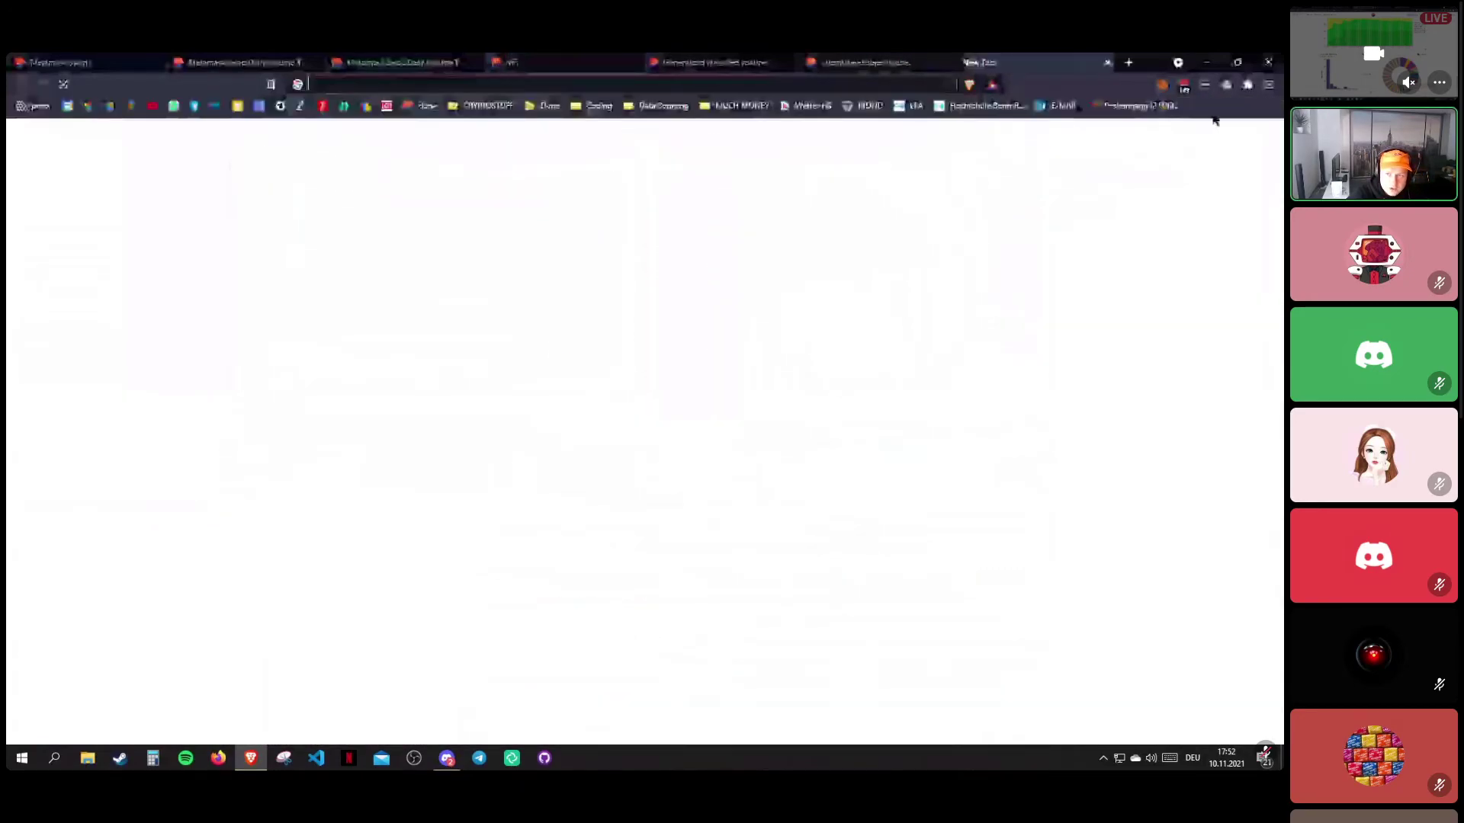
text(zapier.com/app/zaps)
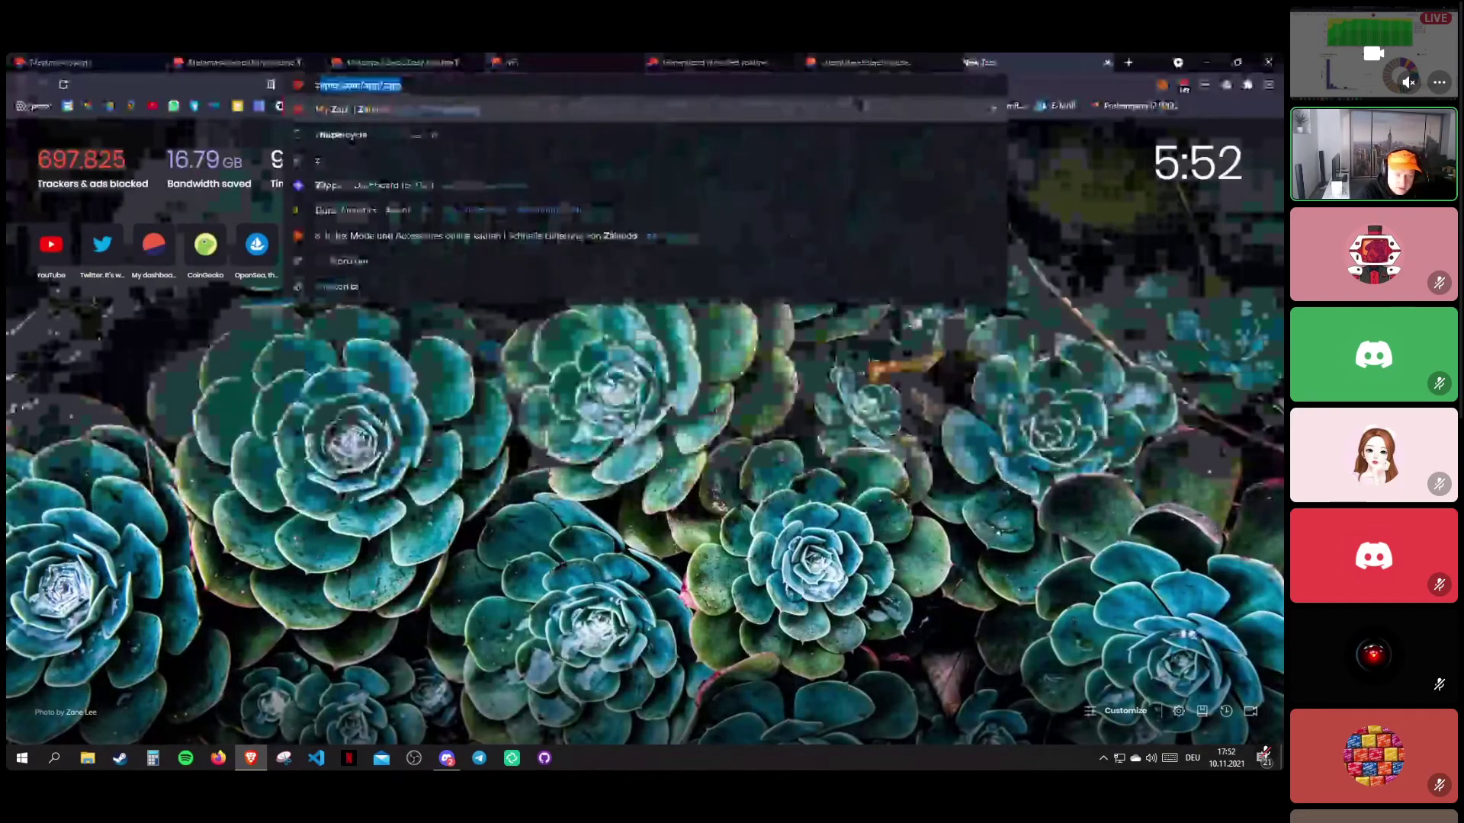
click(1268, 84)
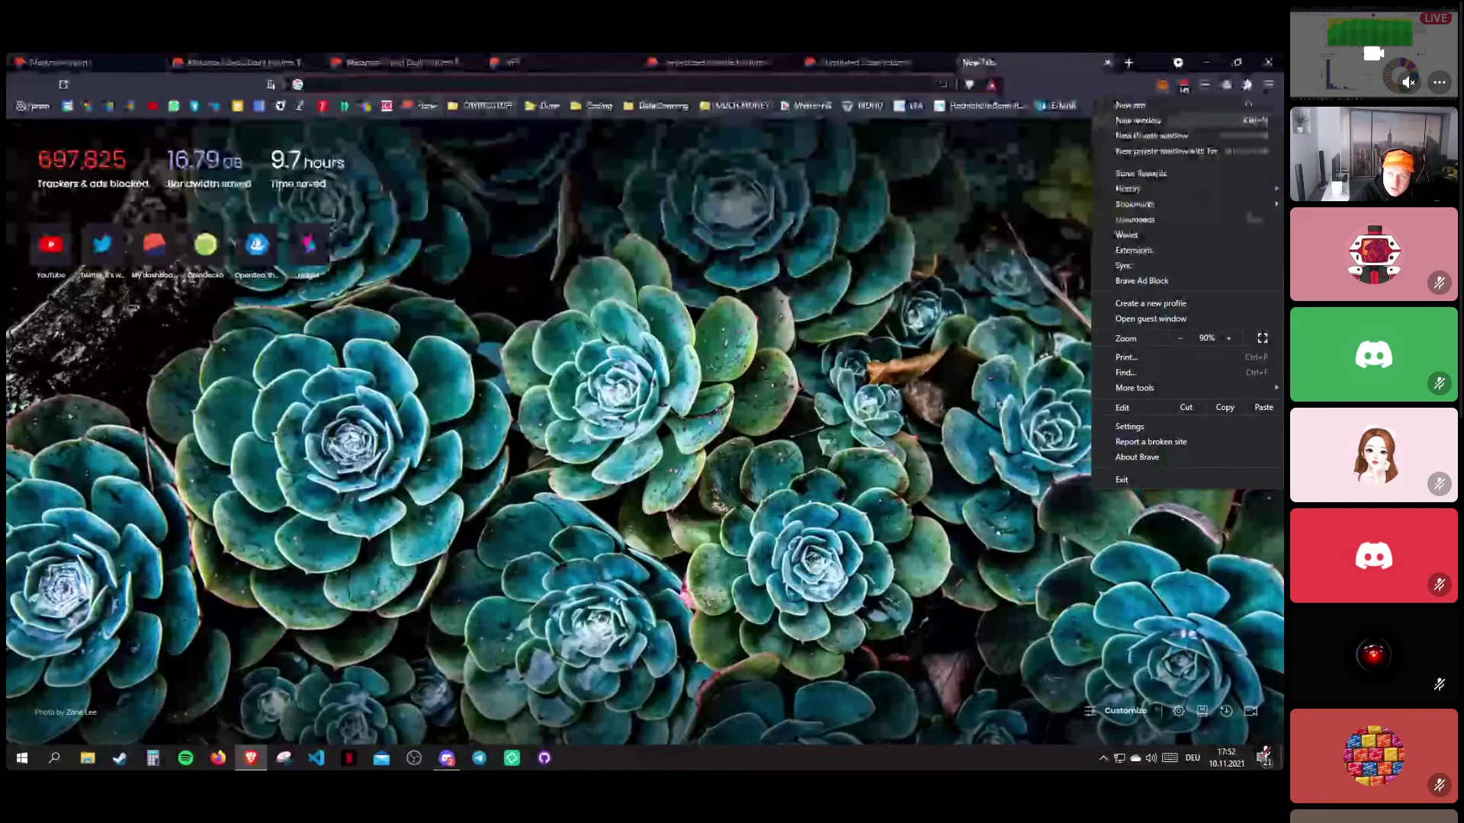
click(1151, 151)
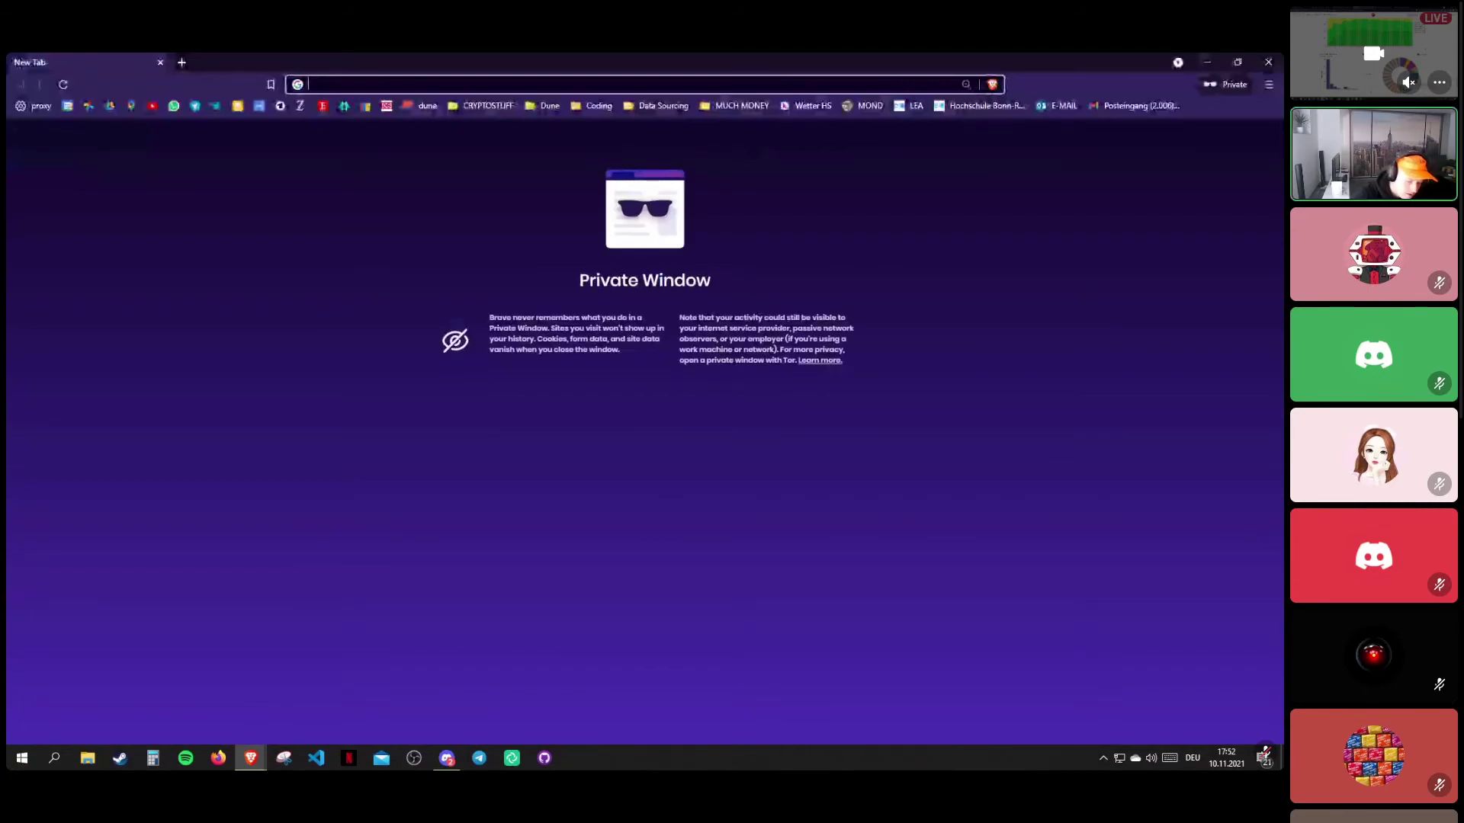
text(zapper)
key(Return)
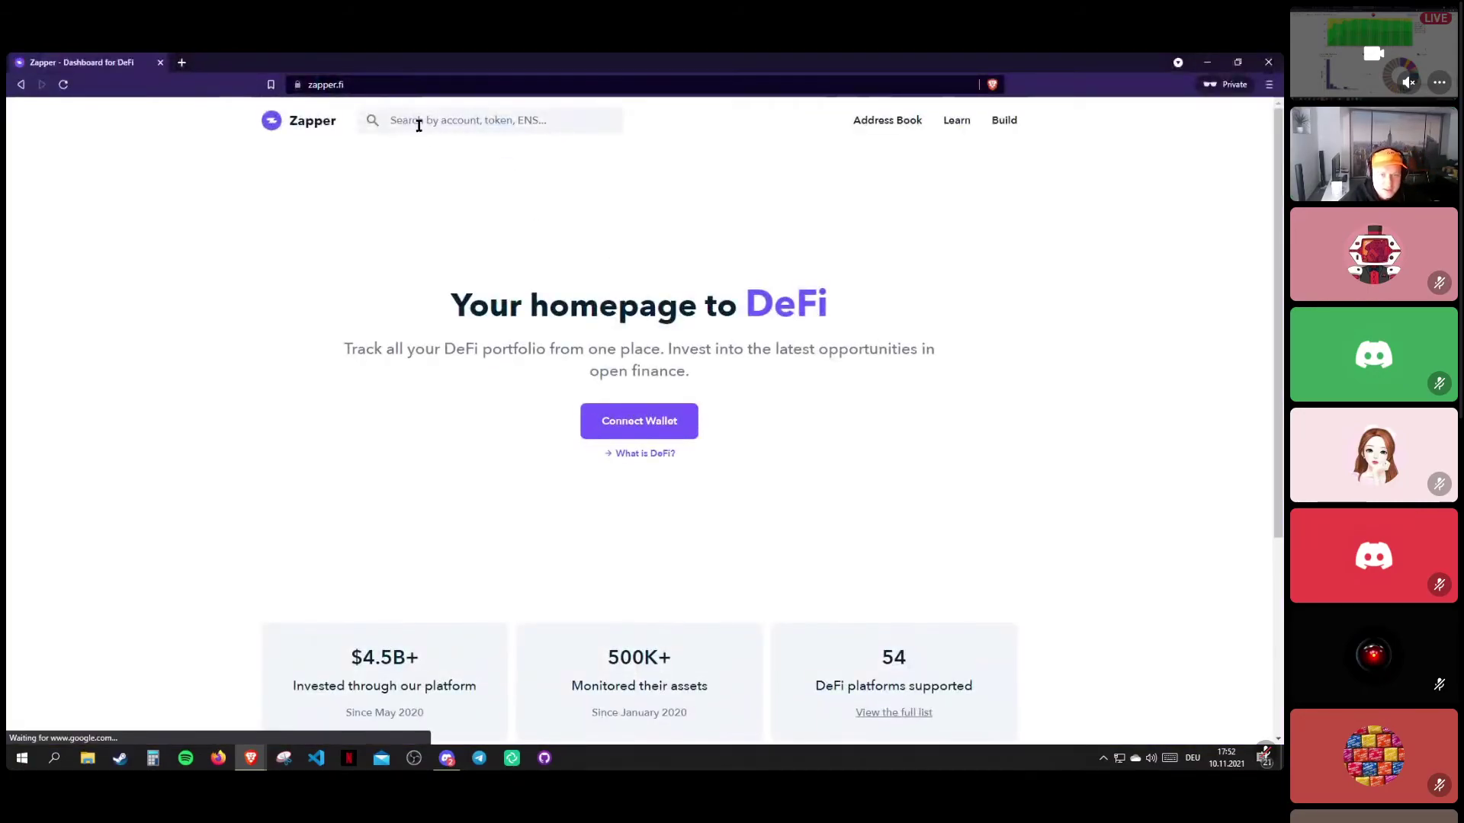
click(418, 125)
key(ctrl+v)
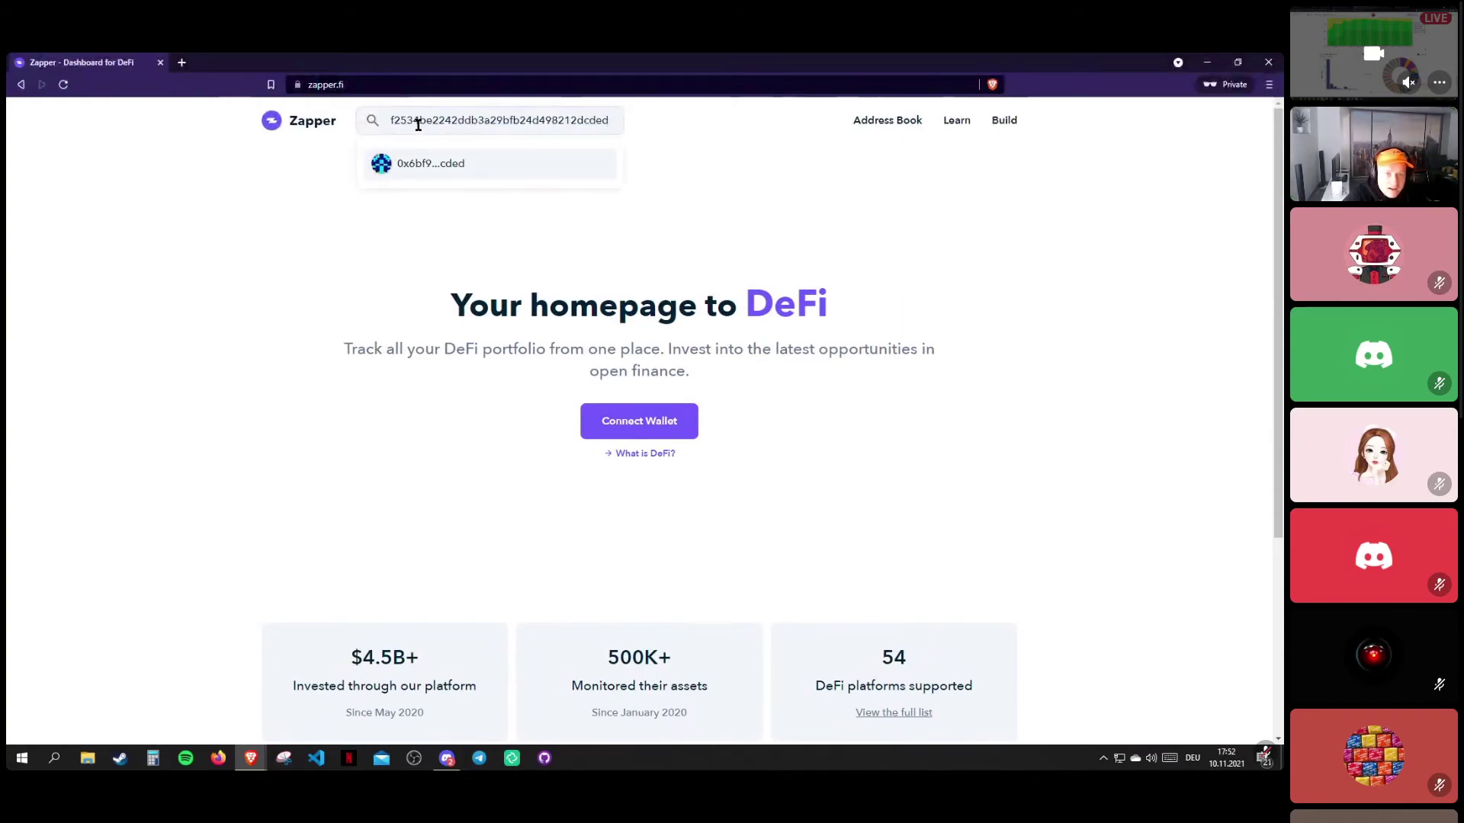
click(426, 168)
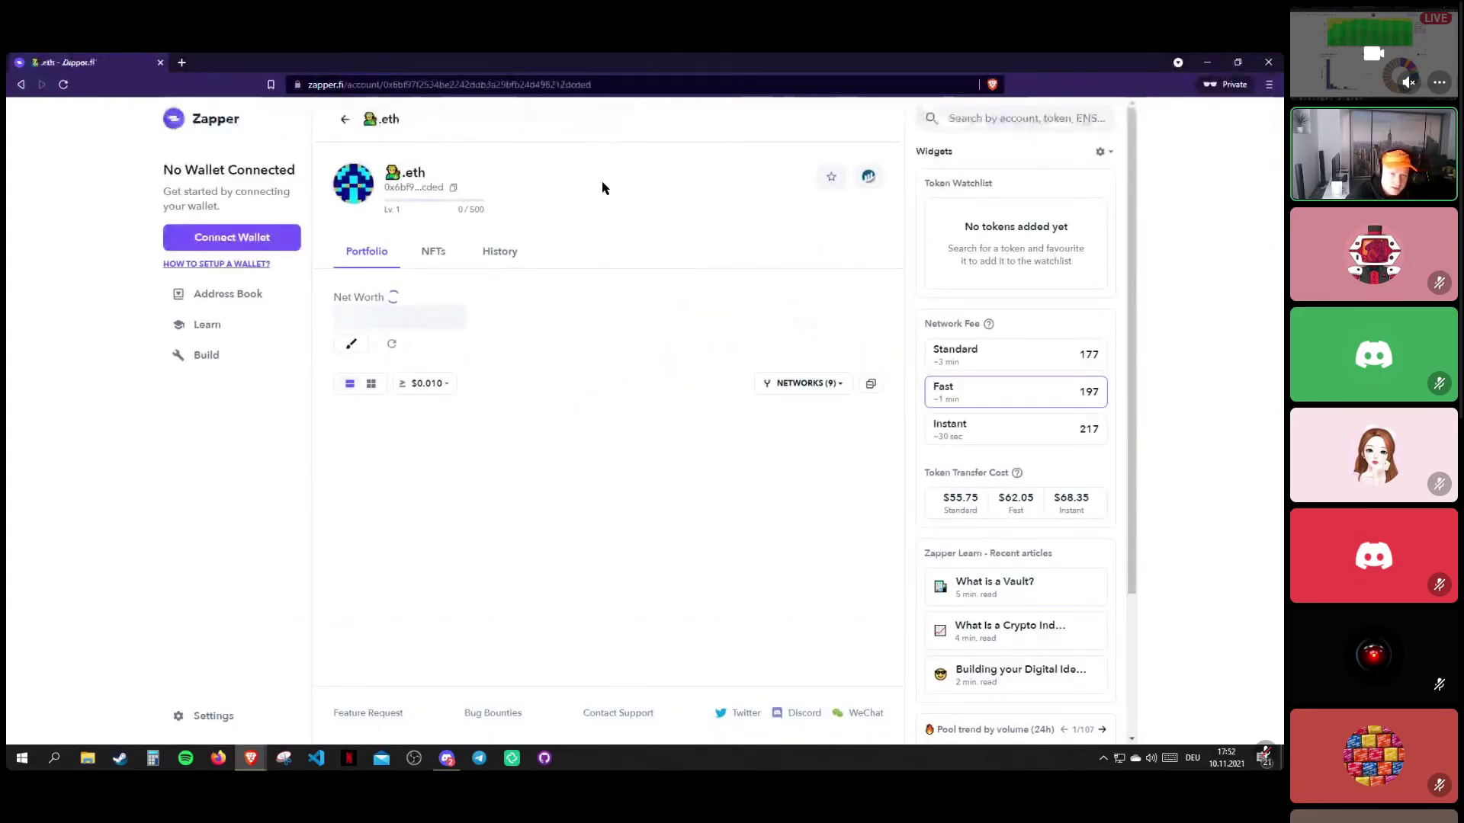
Check the holder's Portfolio ($1,817,229.13 net worth) and NFTs tabs, which show no NFTs.
click(427, 254)
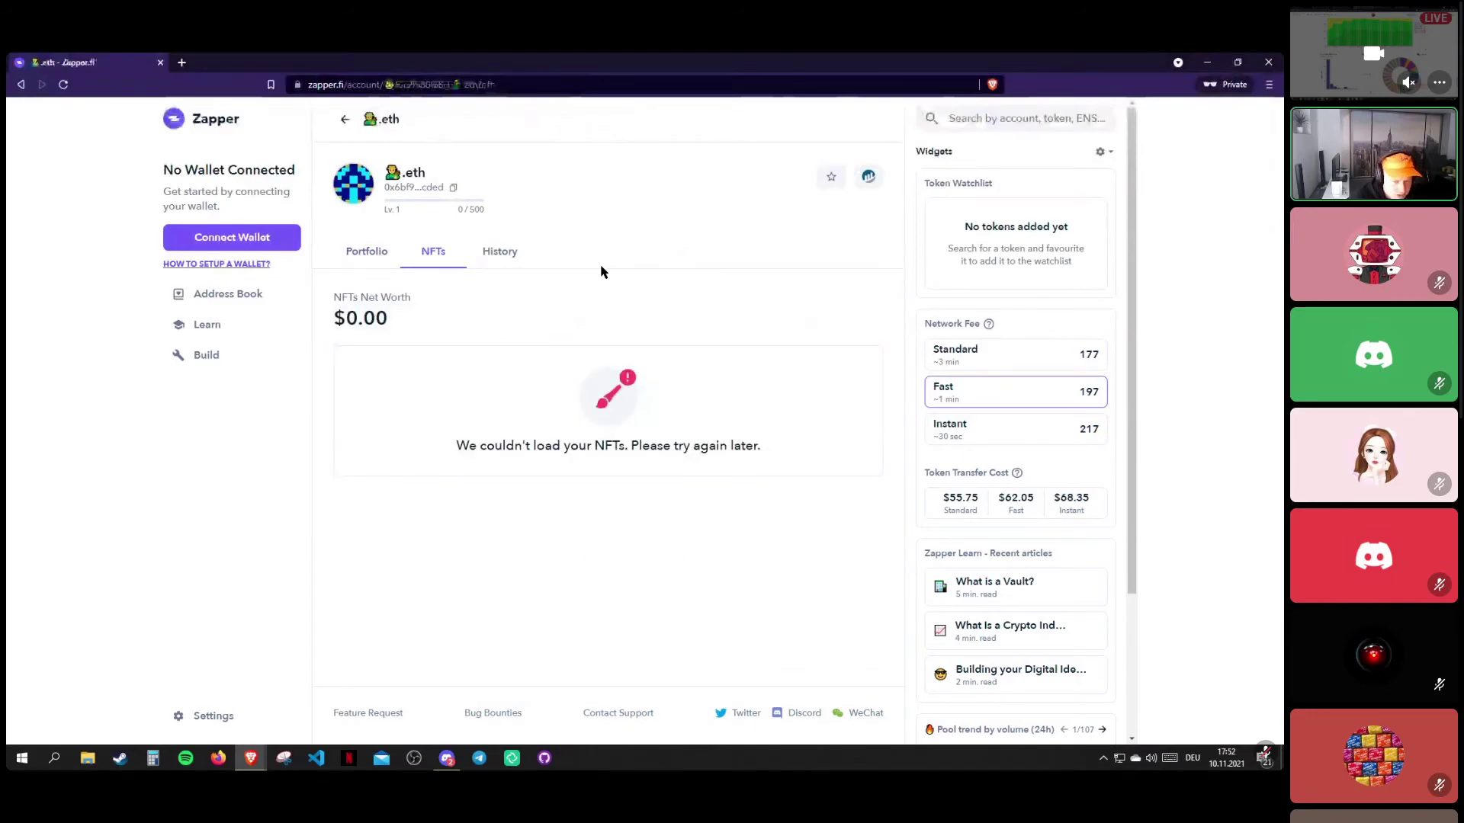
click(374, 259)
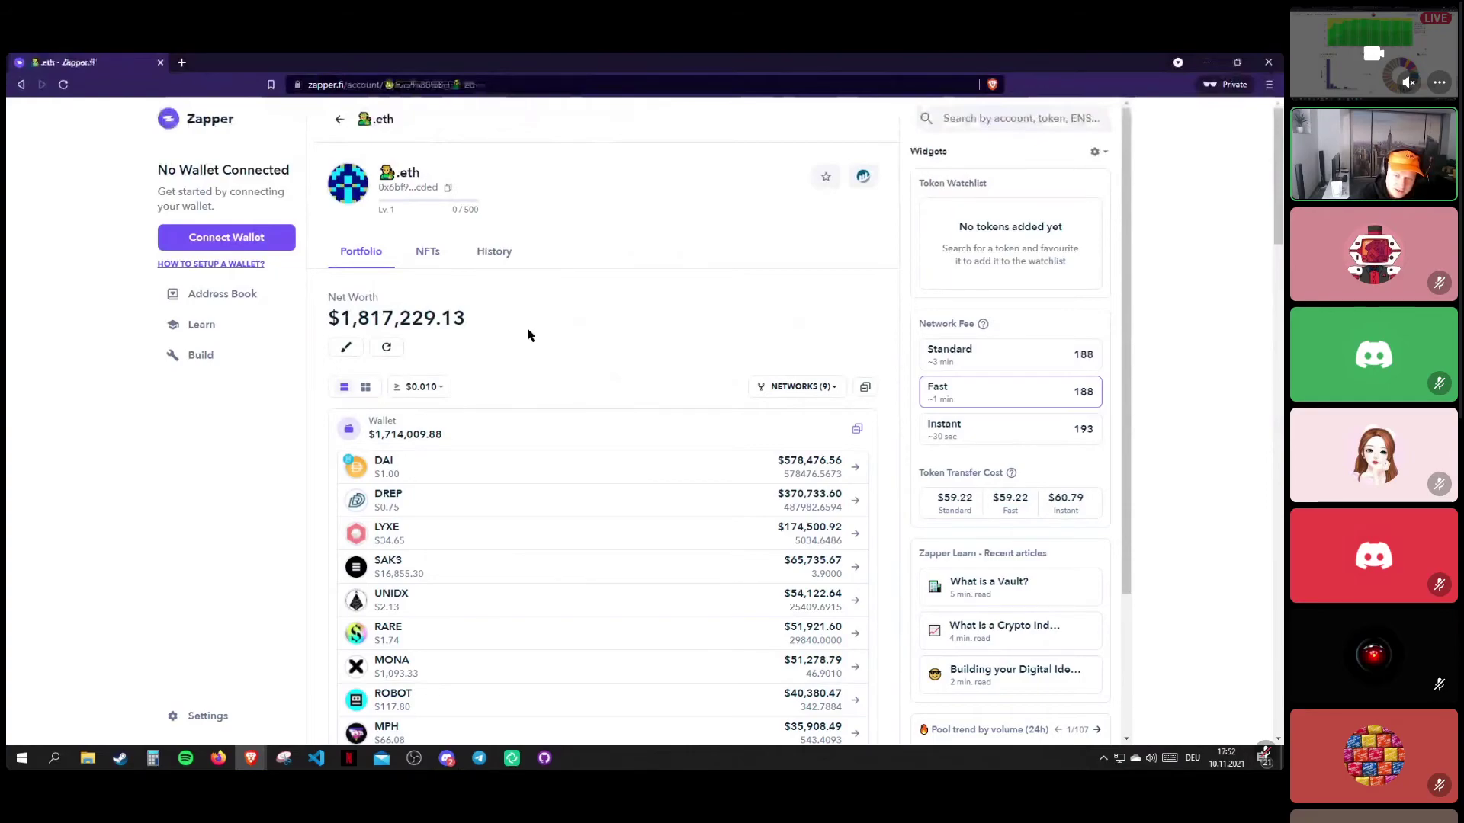
scroll(527, 336, down, 3)
scroll(527, 336, up, 3)
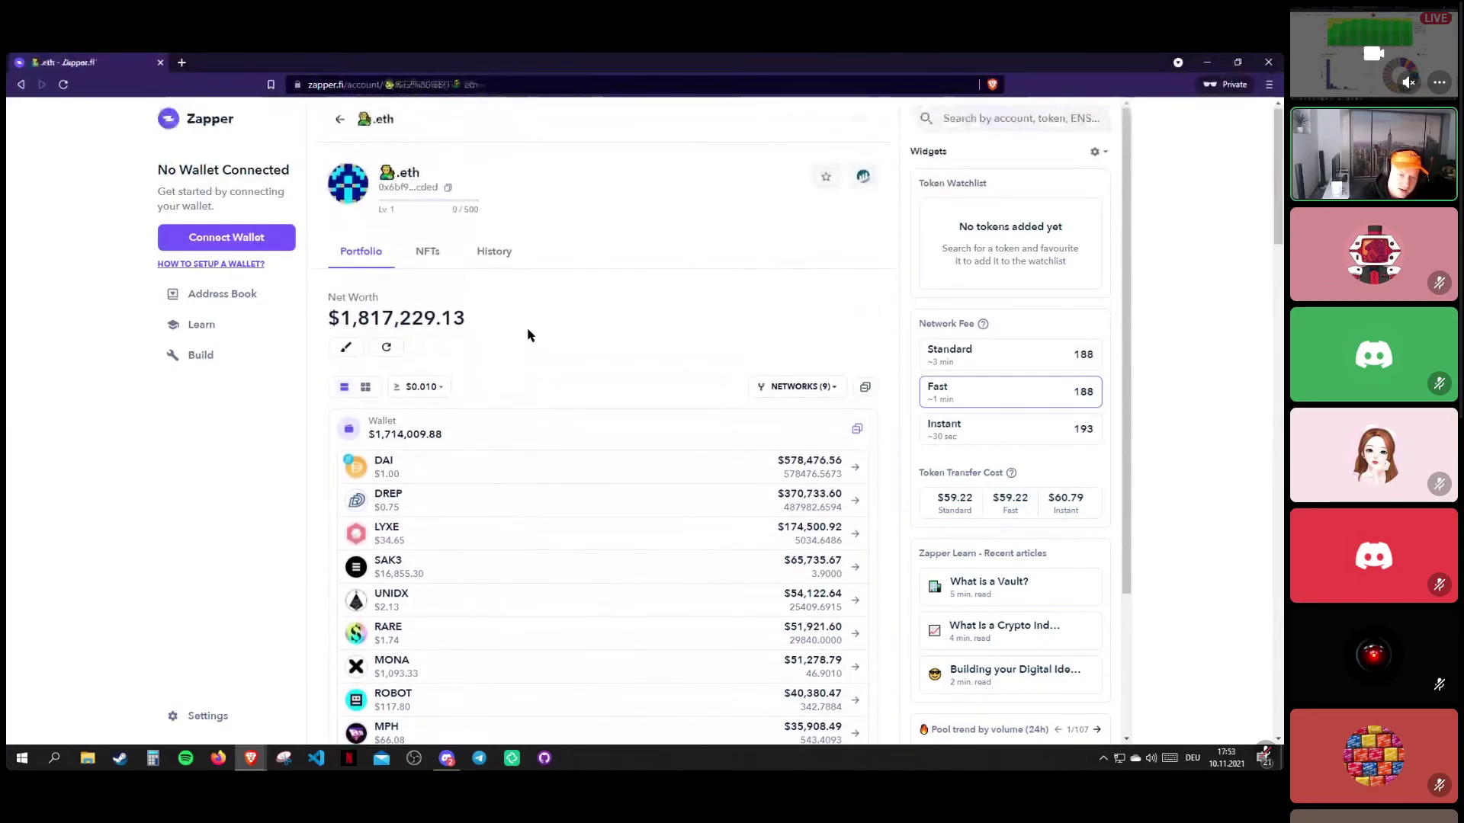
click(428, 251)
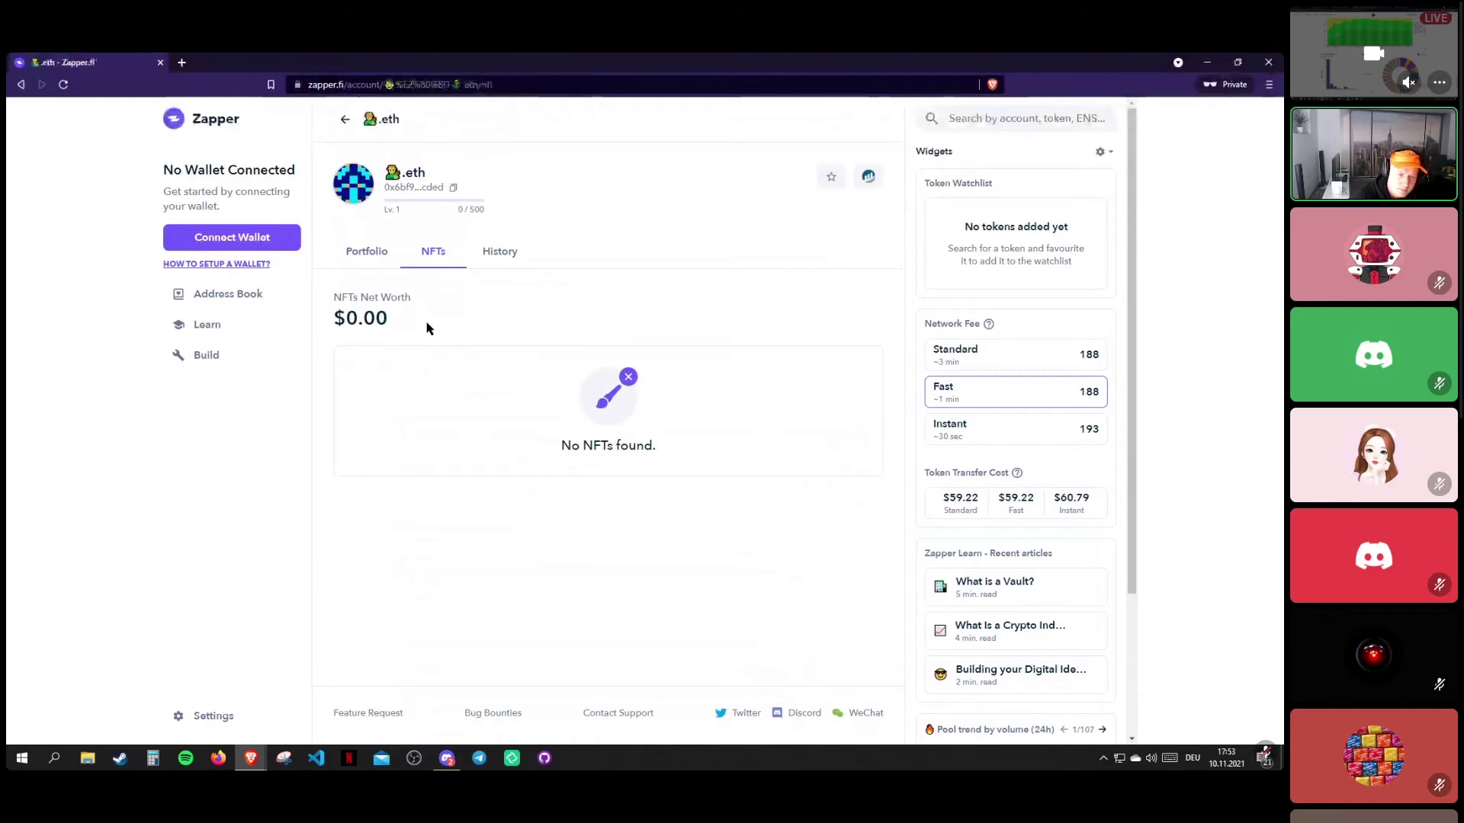
Load OpenSea in the private window, then return to the Dune dashboard tab in the main window.
click(400, 85)
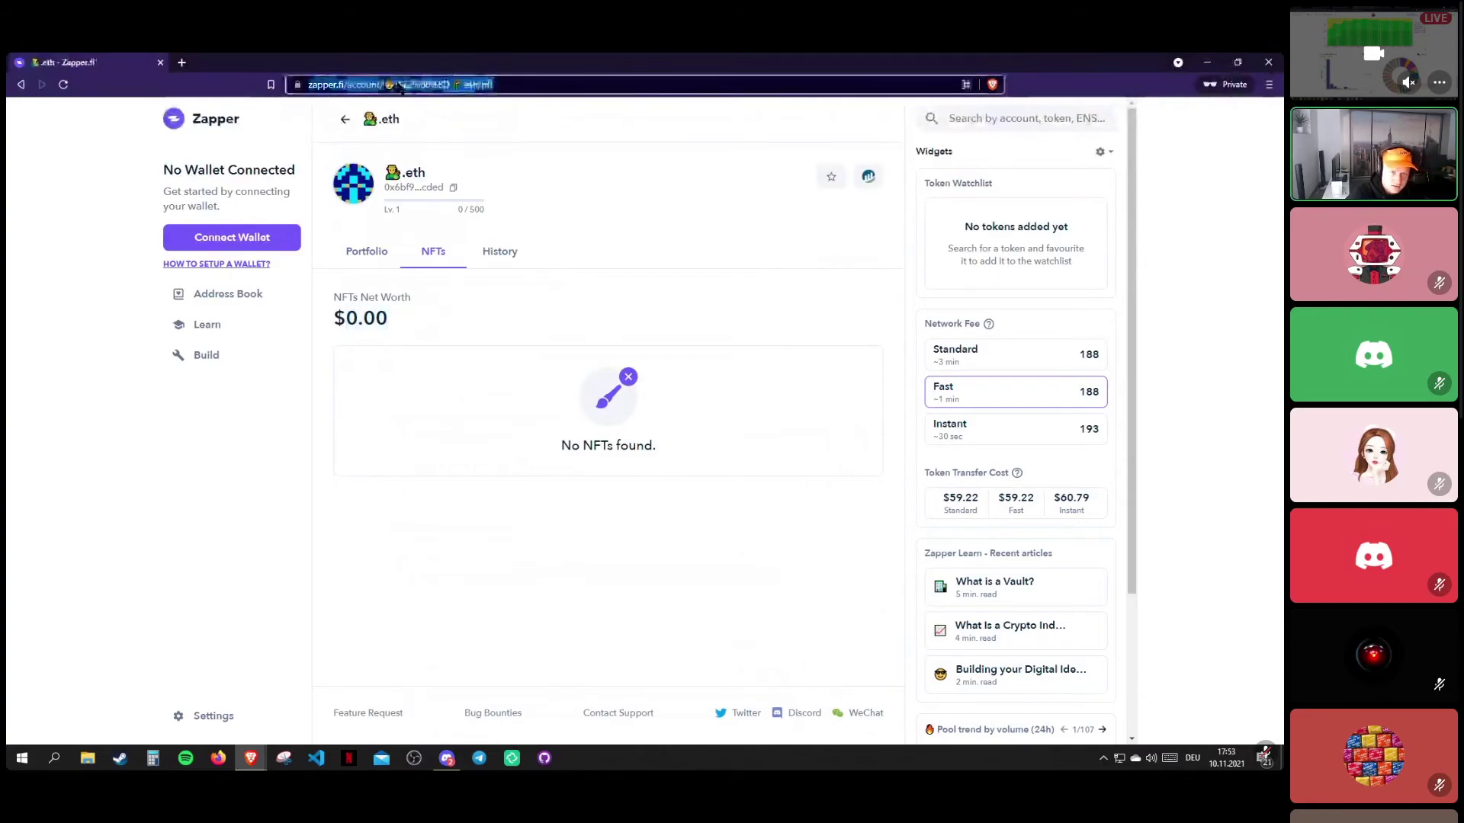
text(opensea)
key(Return)
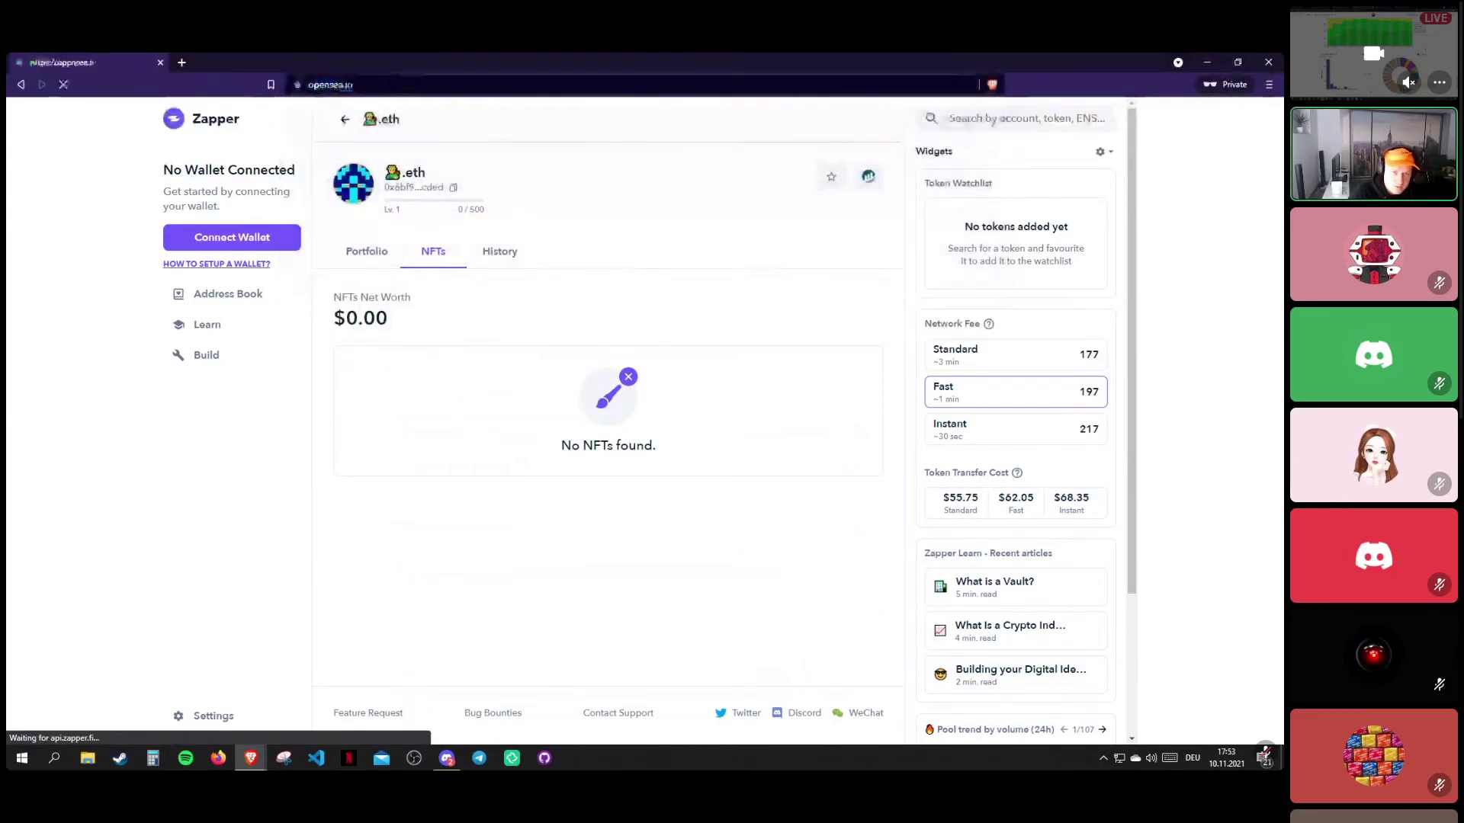
key(alt+Tab)
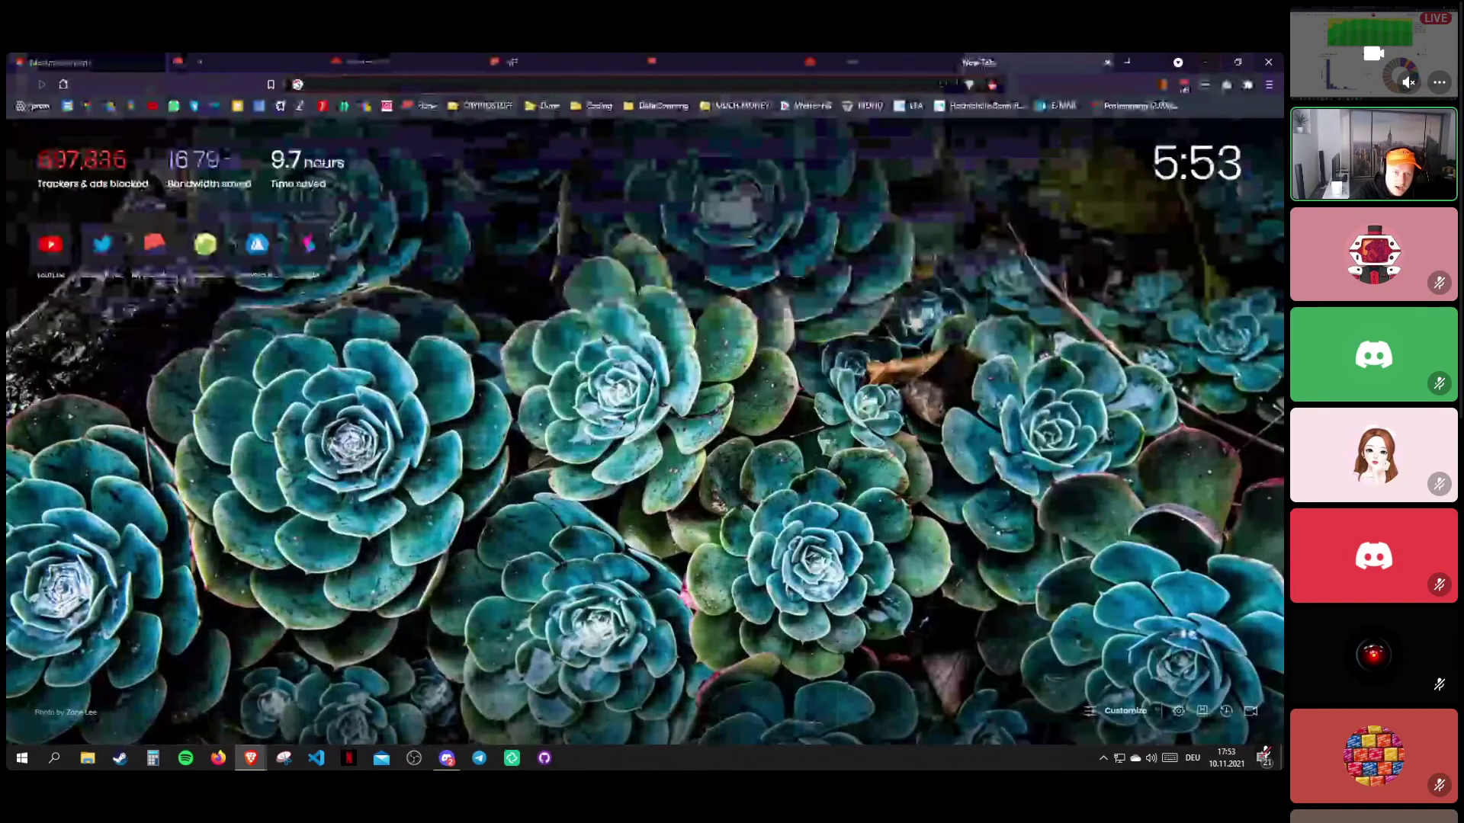
key(ctrl+shift+Tab)
key(ctrl+shift+Tab)
key(ctrl+shift+Tab)
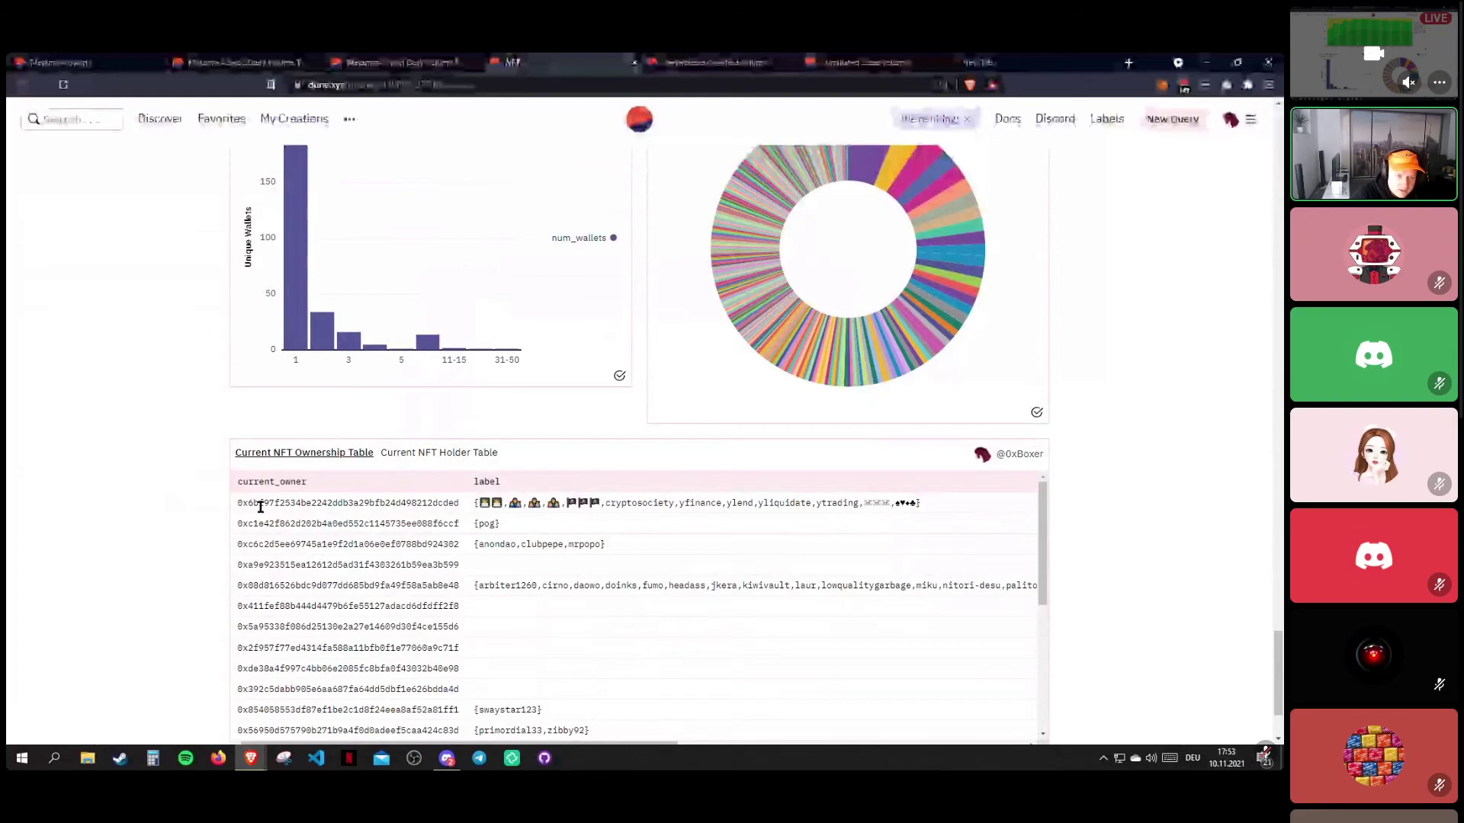
Try drag-selecting the first owner's address text in the Current NFT Ownership Table.
drag(242, 503, 438, 503)
click(294, 503)
drag(278, 504, 359, 504)
scroll(913, 288, up, 2)
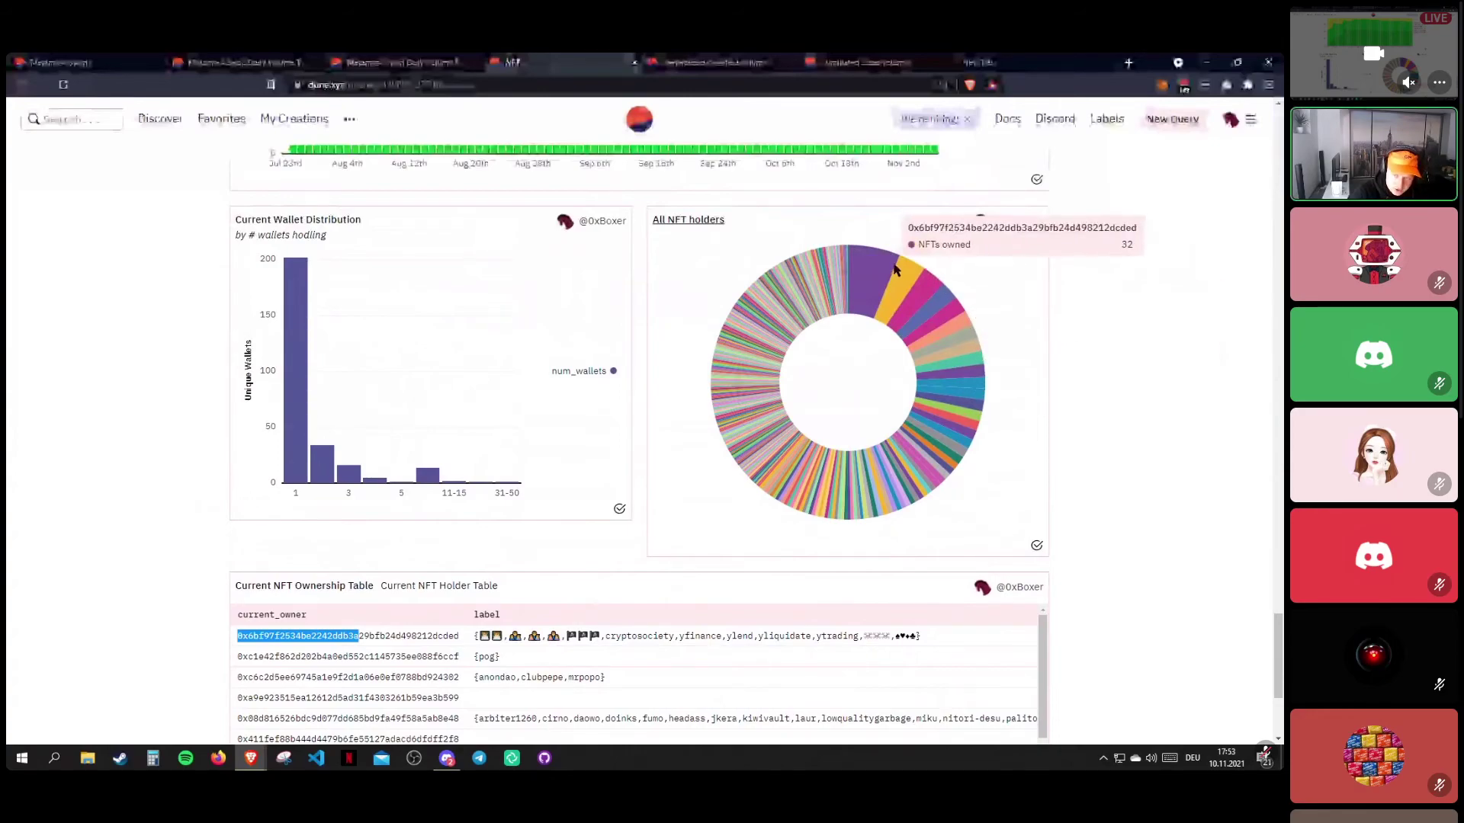
scroll(622, 456, down, 3)
Select the whole top holder address, labelled cryptosociety, yfinance, yliquidate and ytrading.
double_click(375, 435)
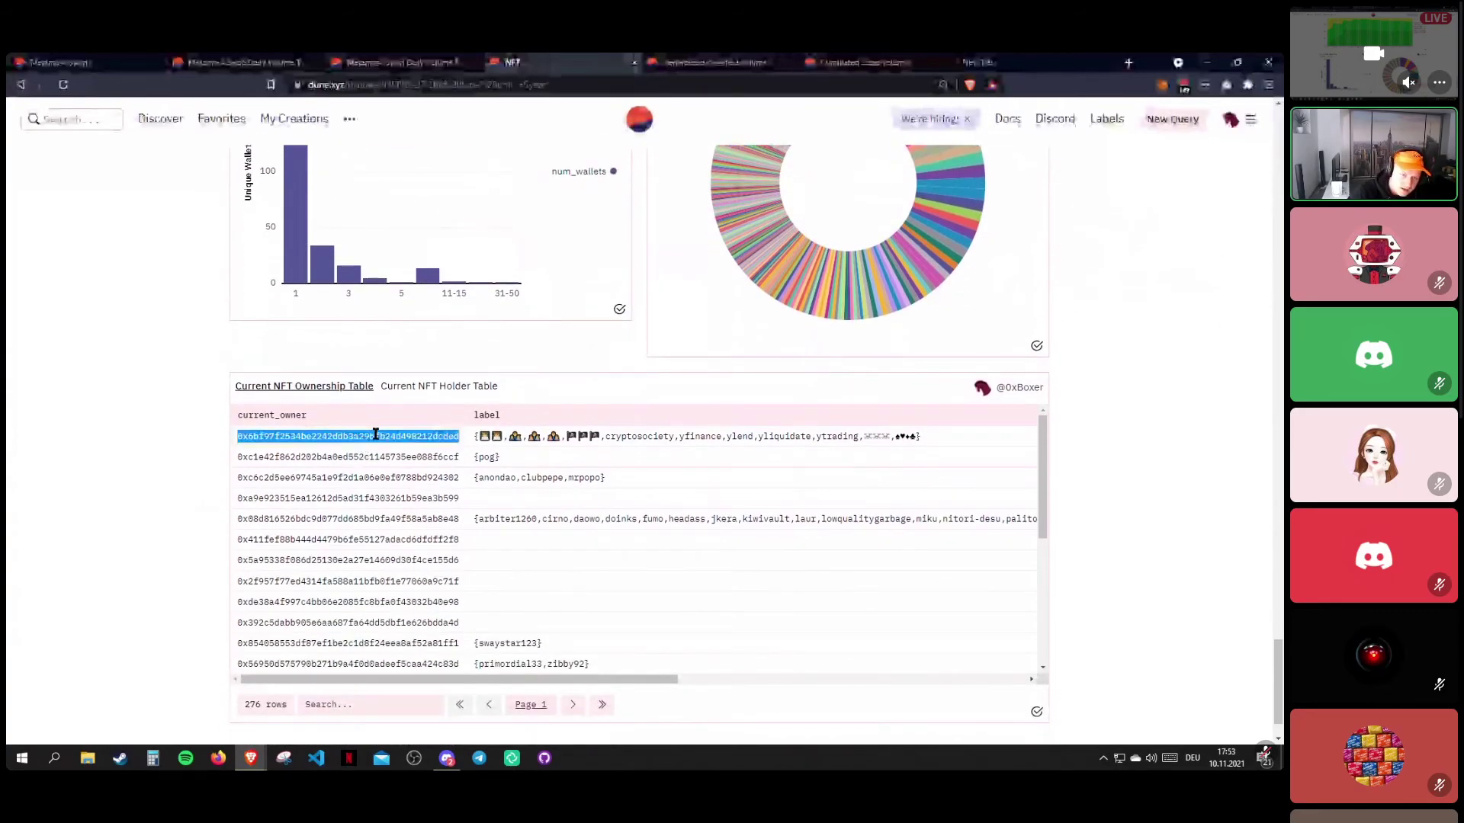
click(343, 439)
double_click(287, 435)
click(251, 436)
double_click(251, 436)
double_click(282, 436)
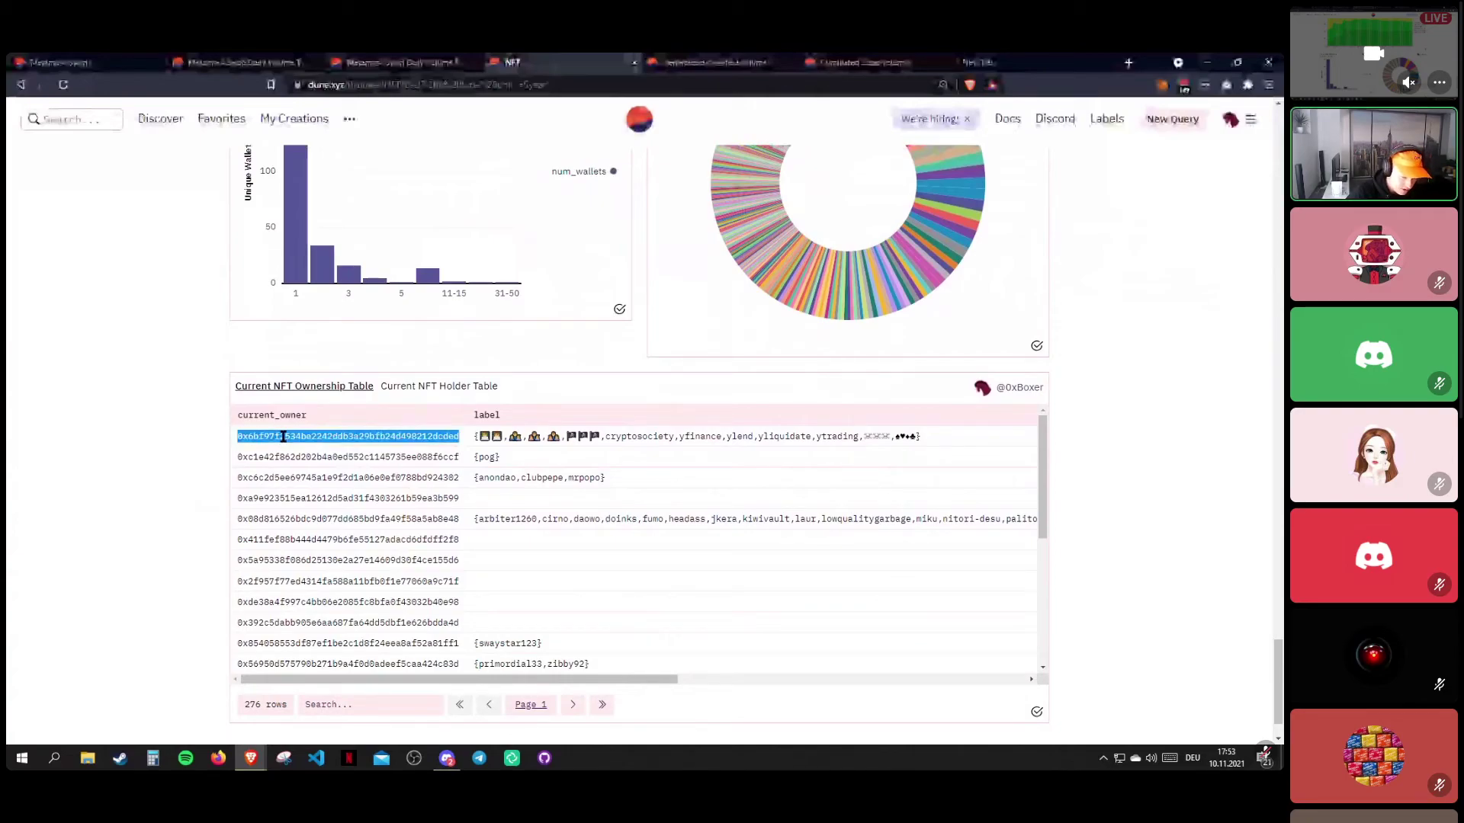
click(240, 432)
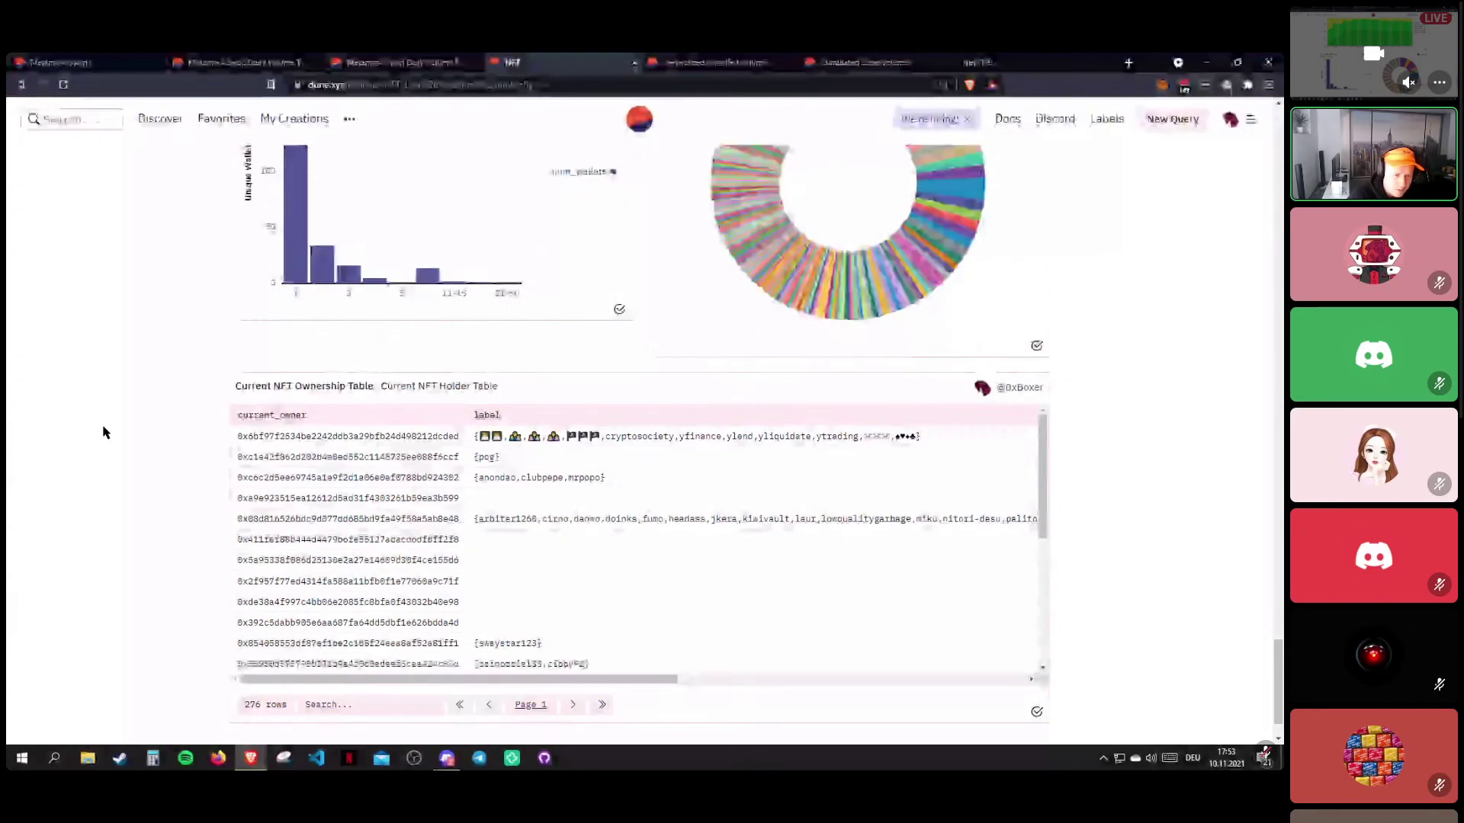
double_click(302, 436)
click(302, 436)
double_click(301, 436)
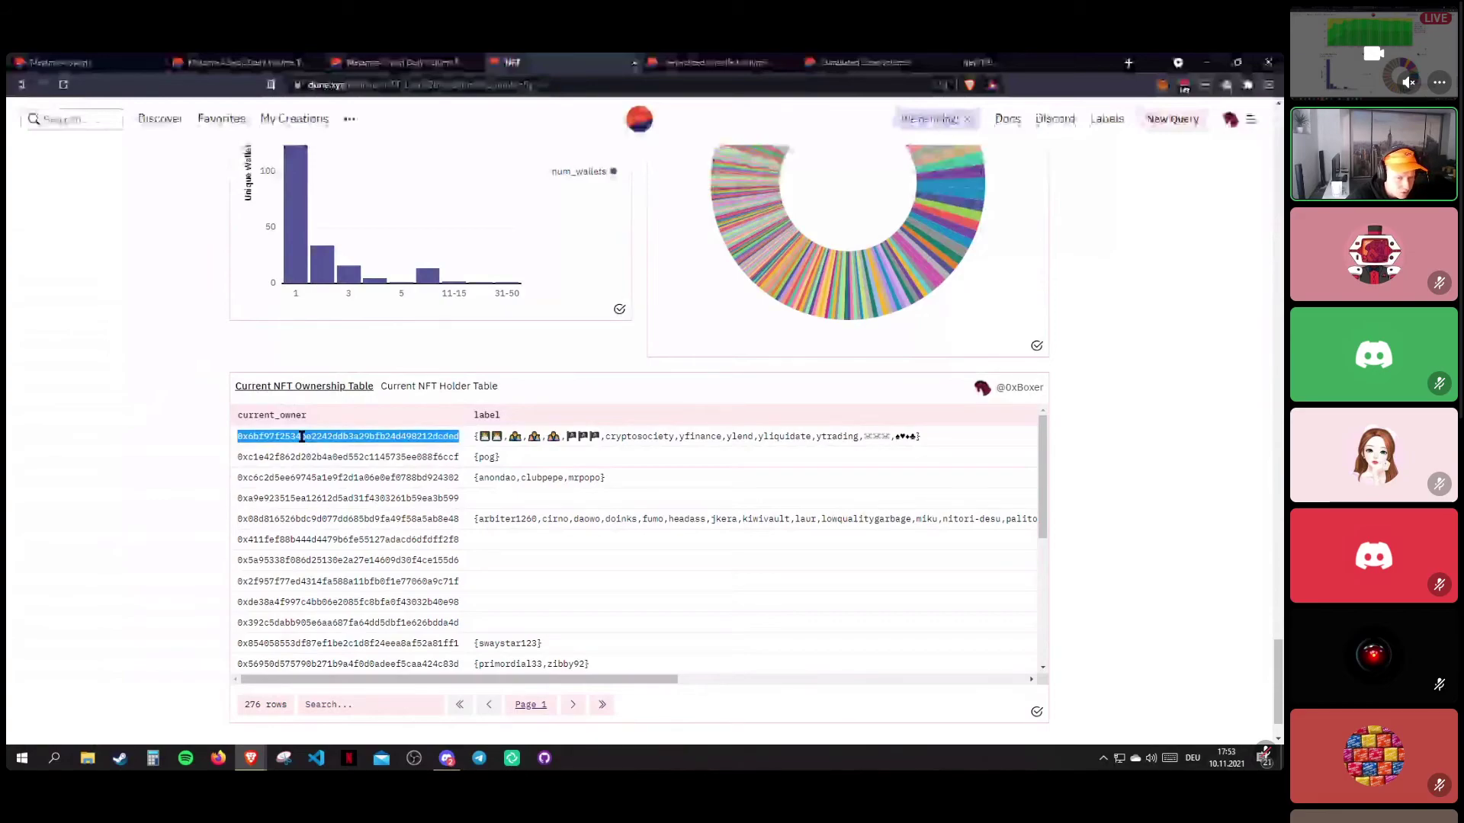
click(297, 436)
double_click(298, 436)
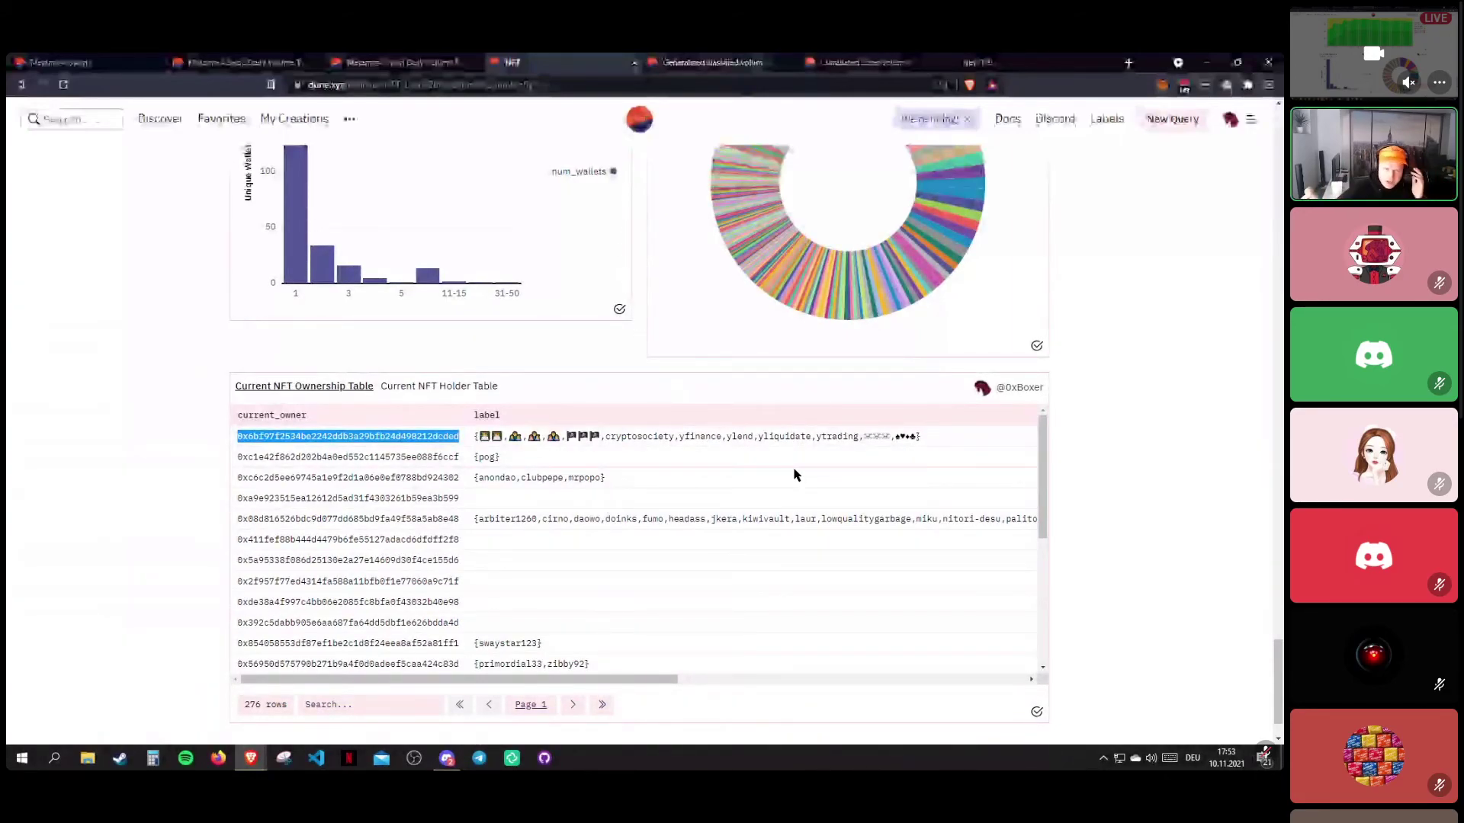
scroll(196, 483, up, 15)
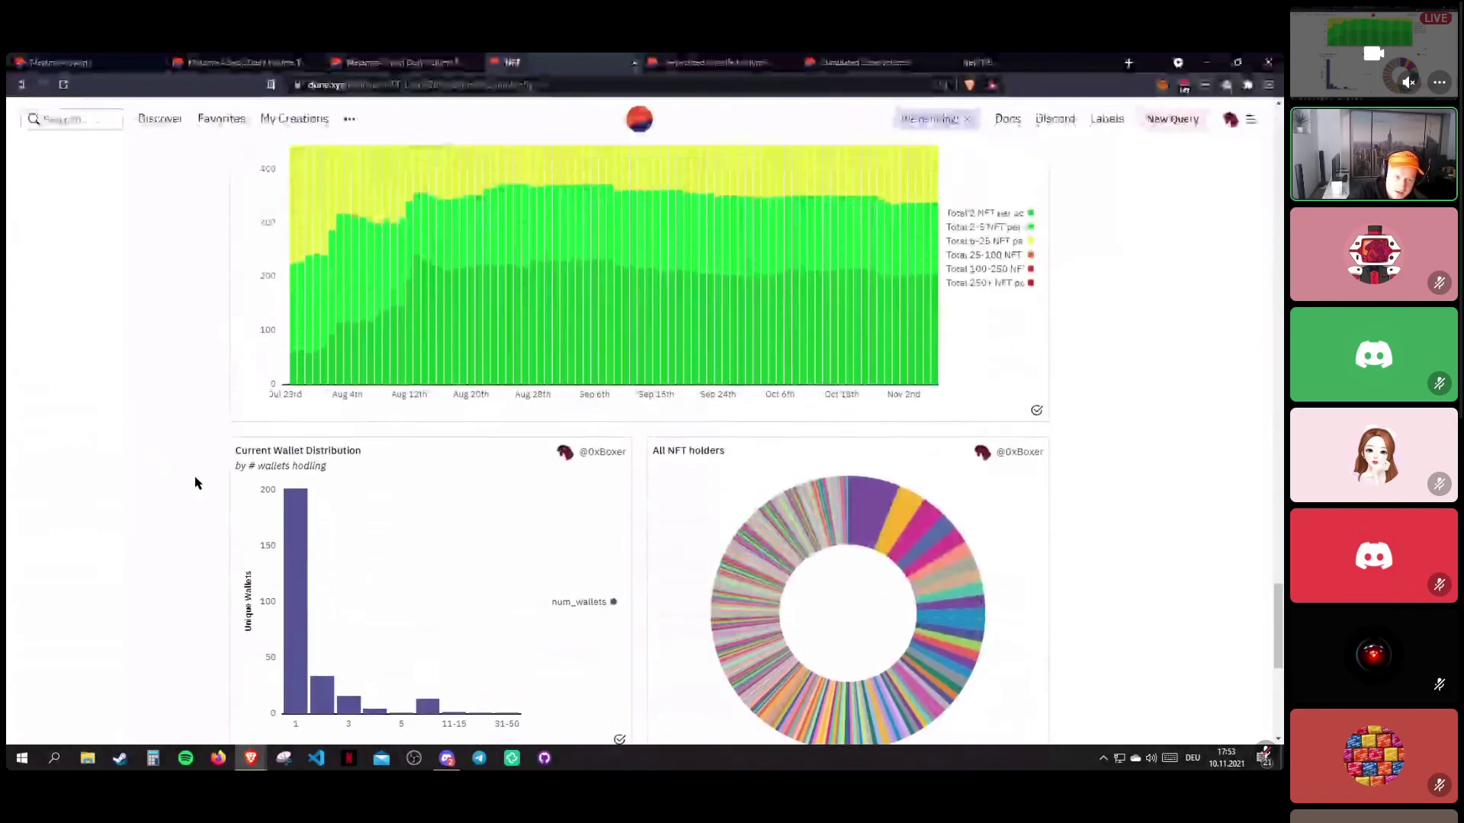
scroll(196, 483, up, 15)
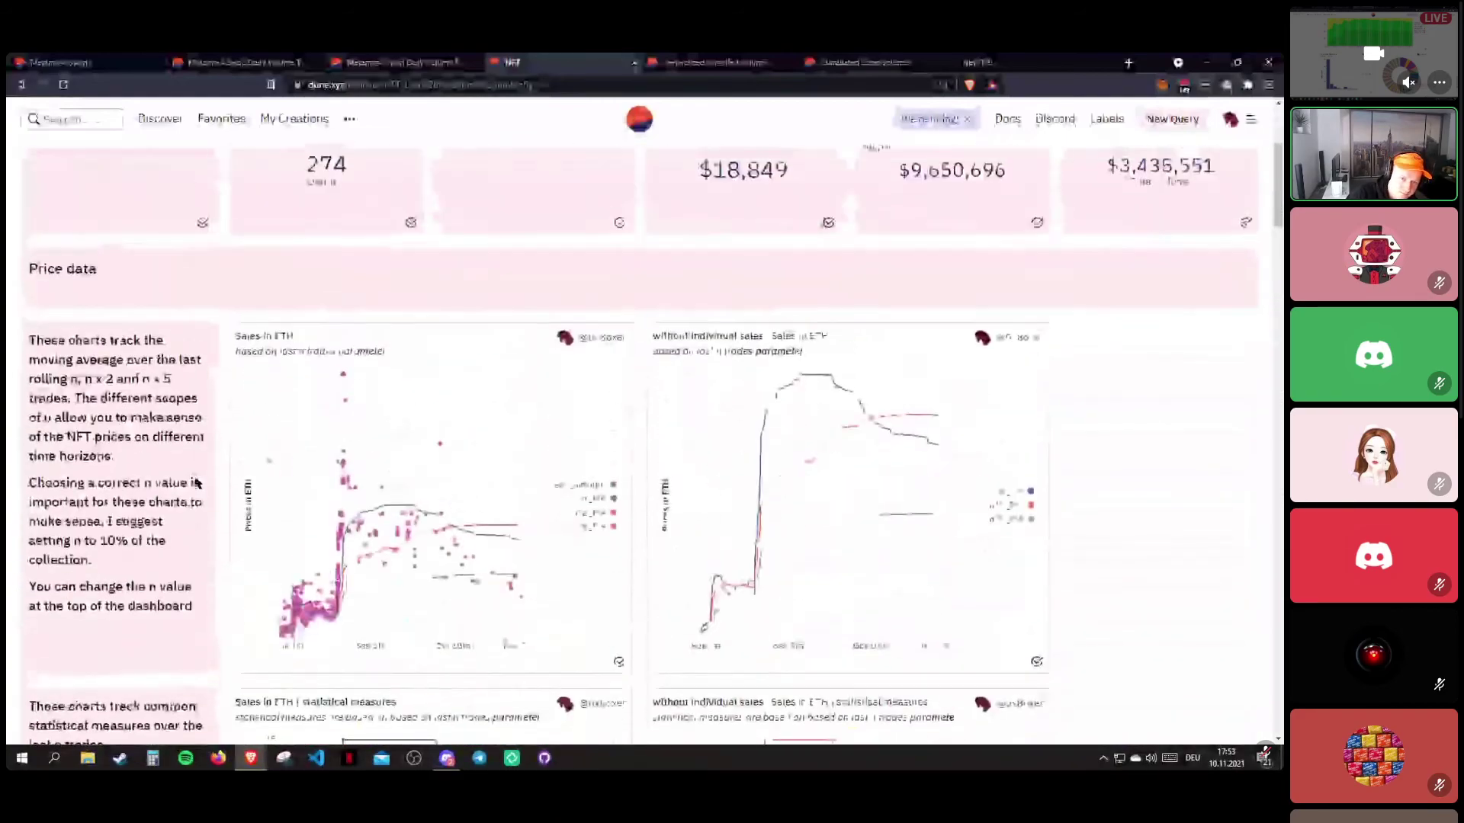
scroll(196, 484, up, 1)
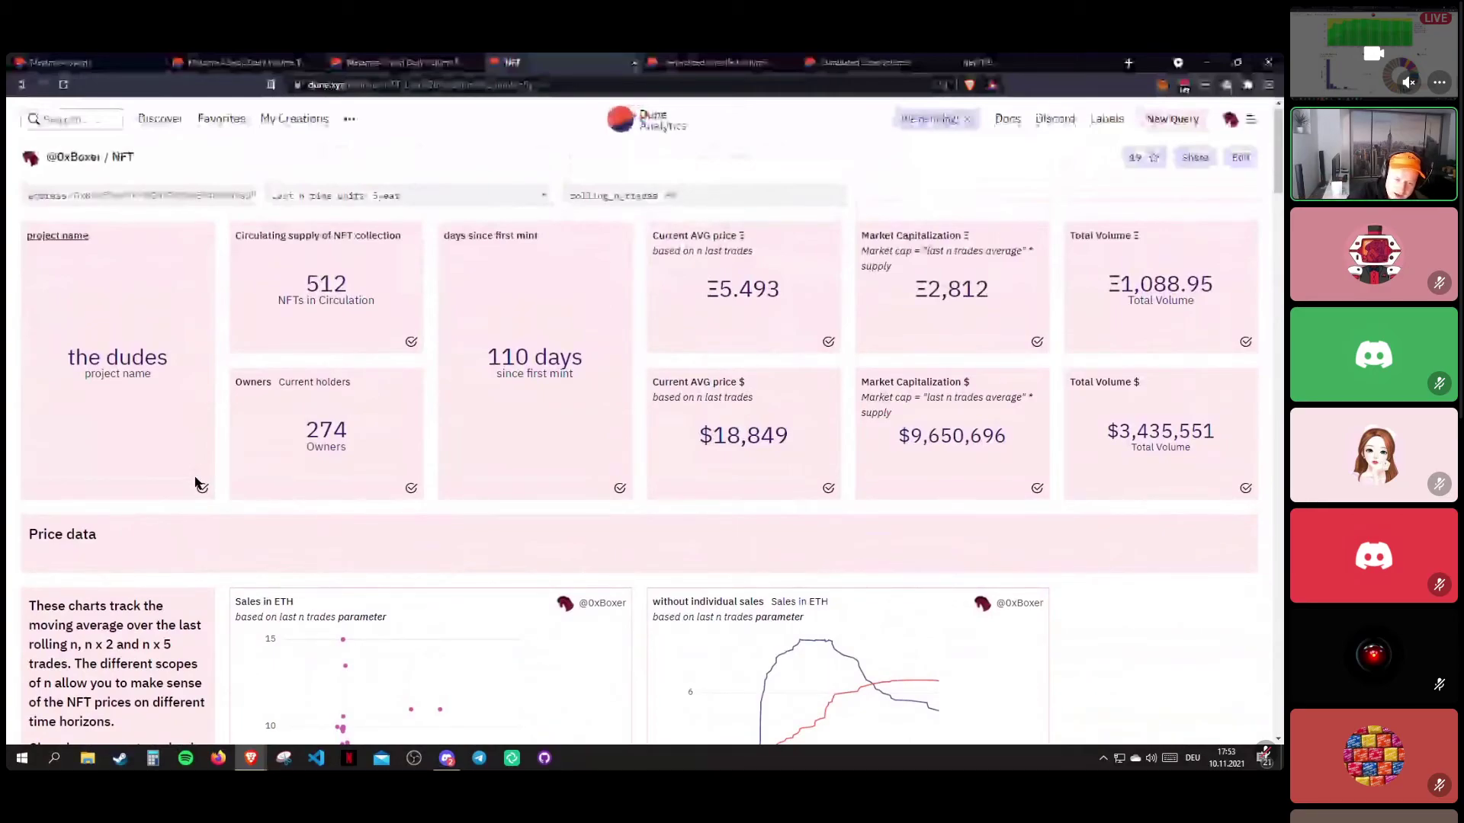
scroll(196, 483, down, 15)
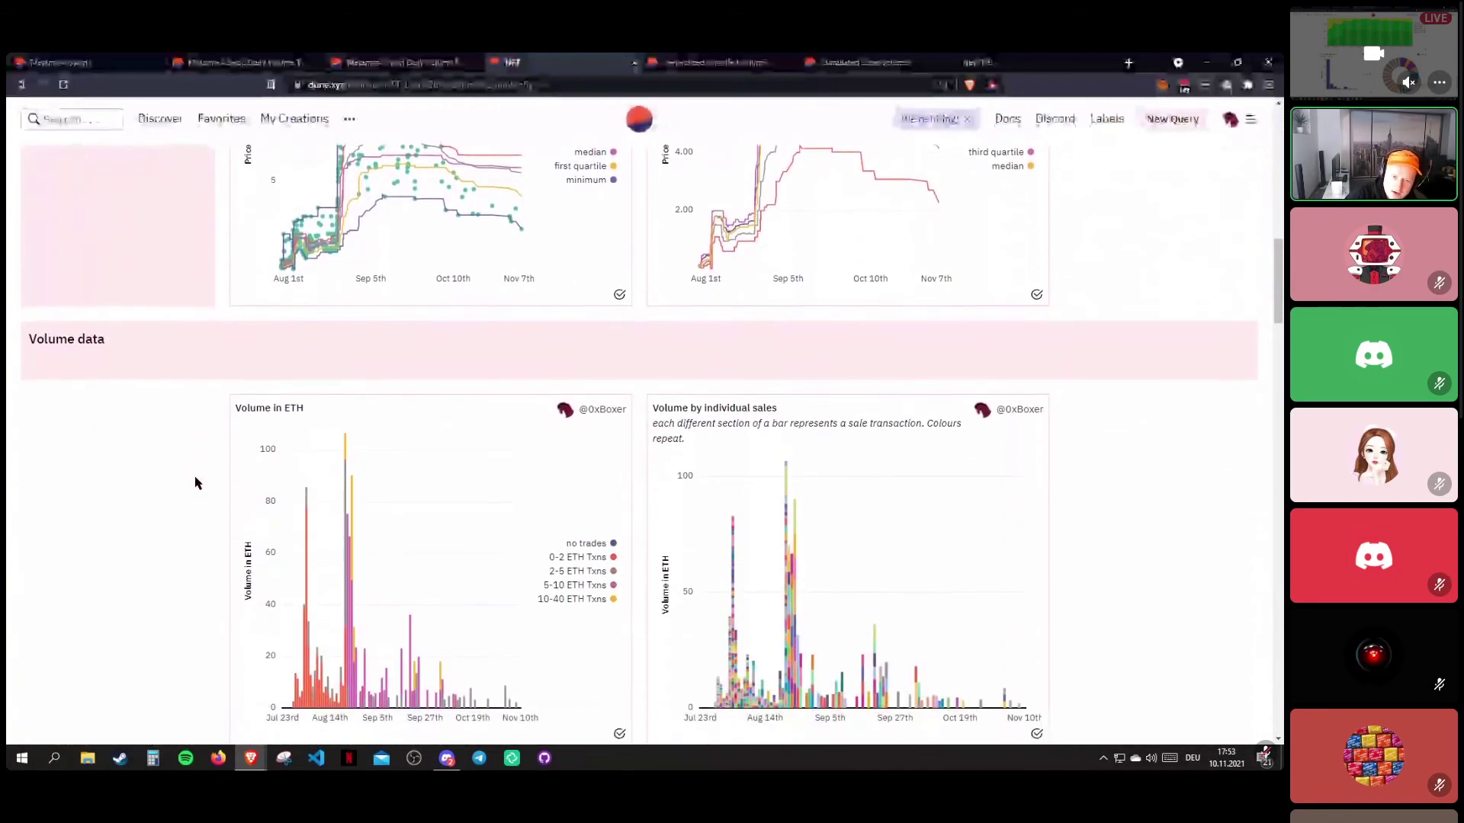
scroll(196, 483, down, 9)
scroll(196, 483, up, 3)
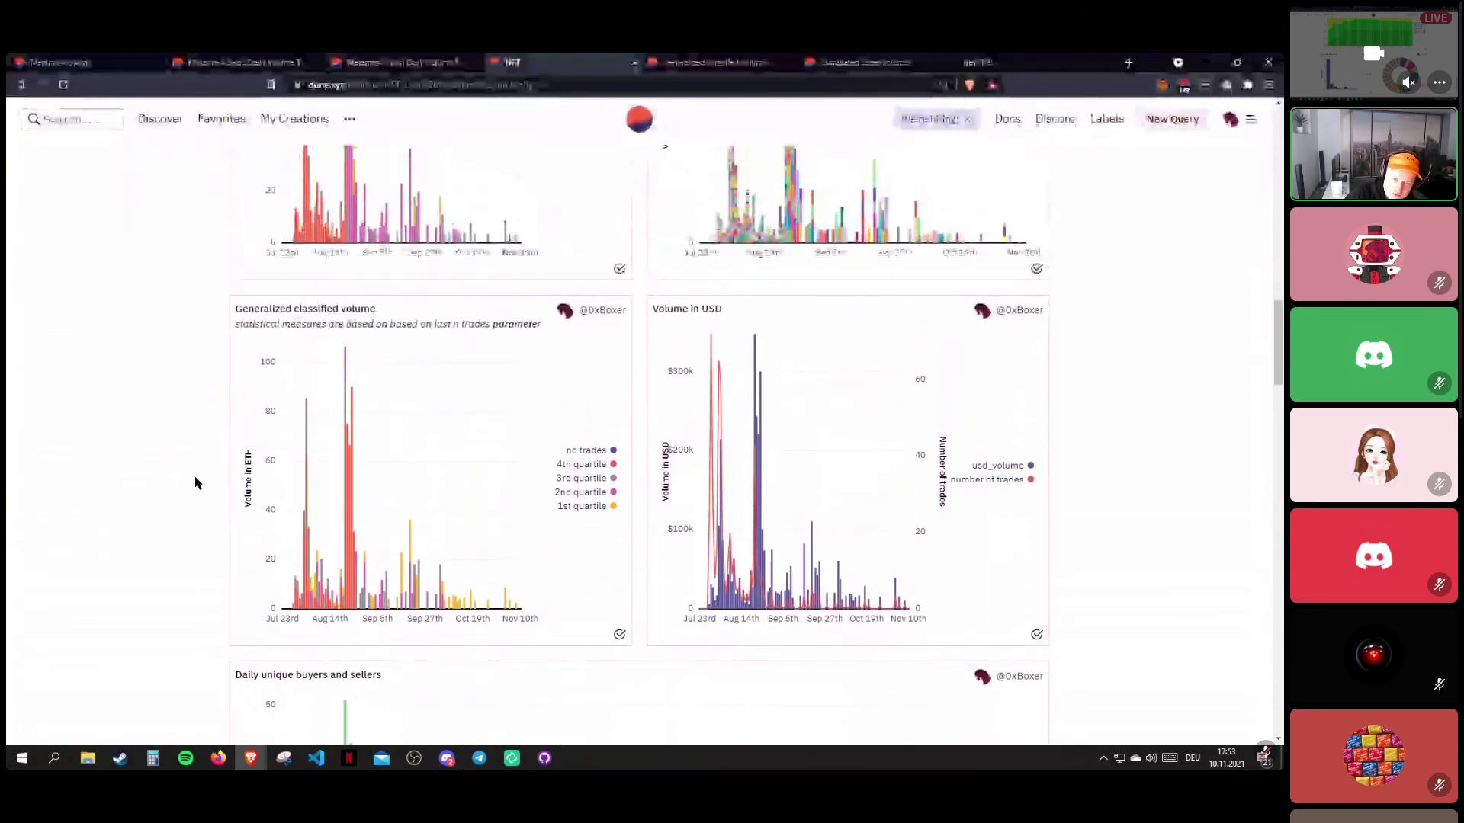
scroll(196, 484, up, 20)
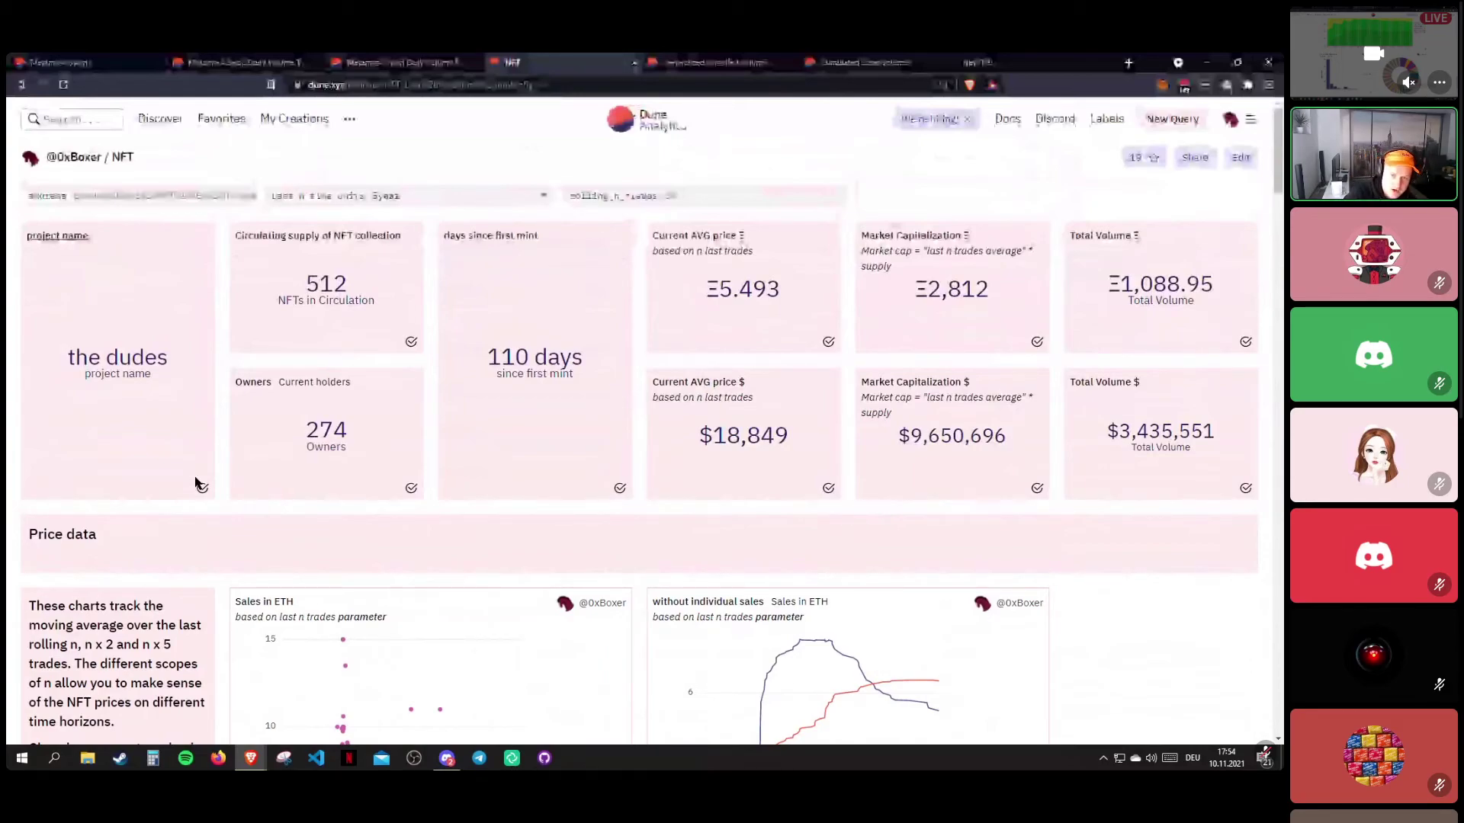
scroll(241, 415, down, 3)
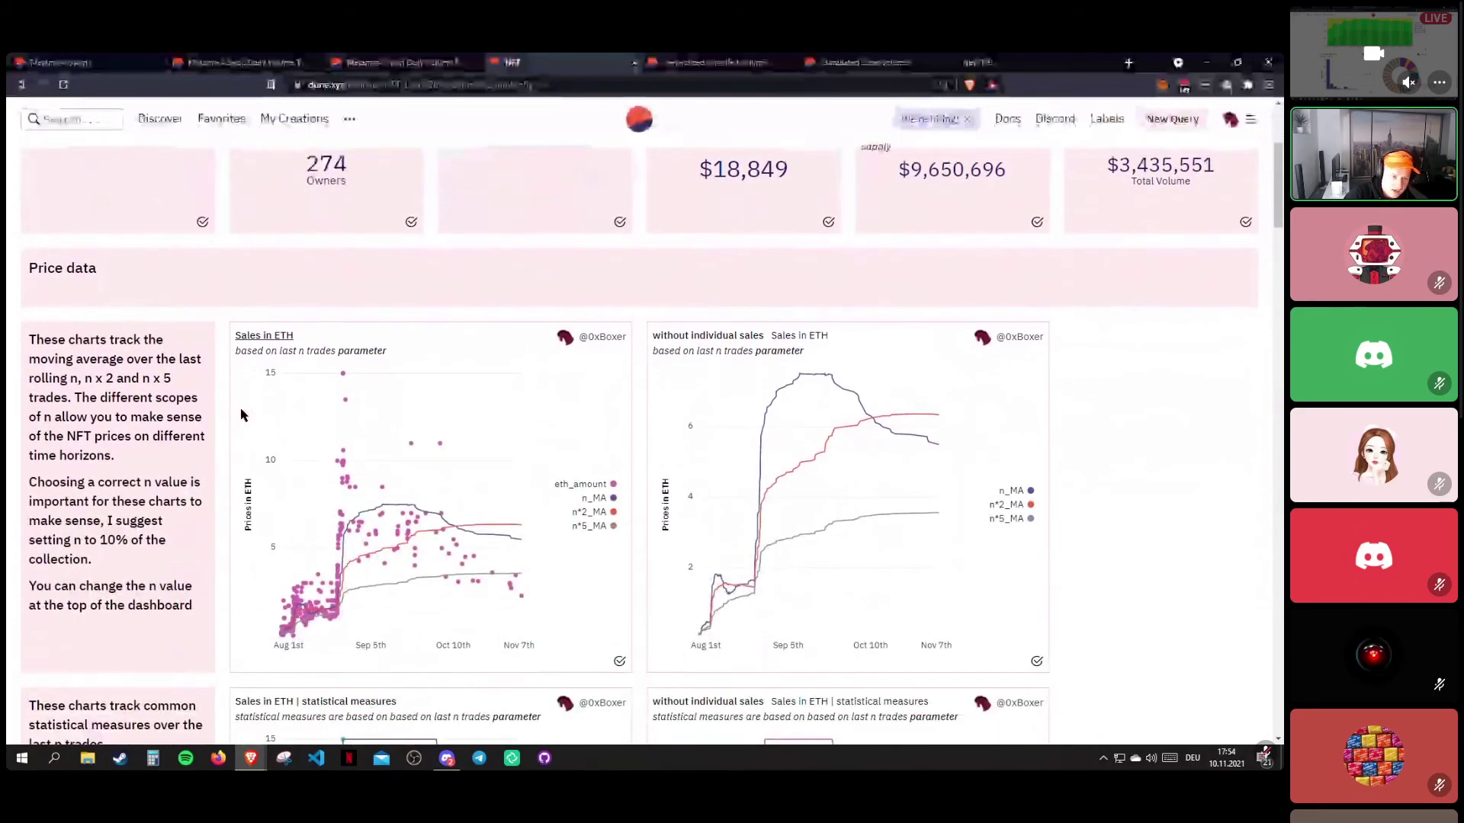
scroll(241, 415, down, 1)
drag(31, 282, 106, 453)
scroll(111, 395, down, 1)
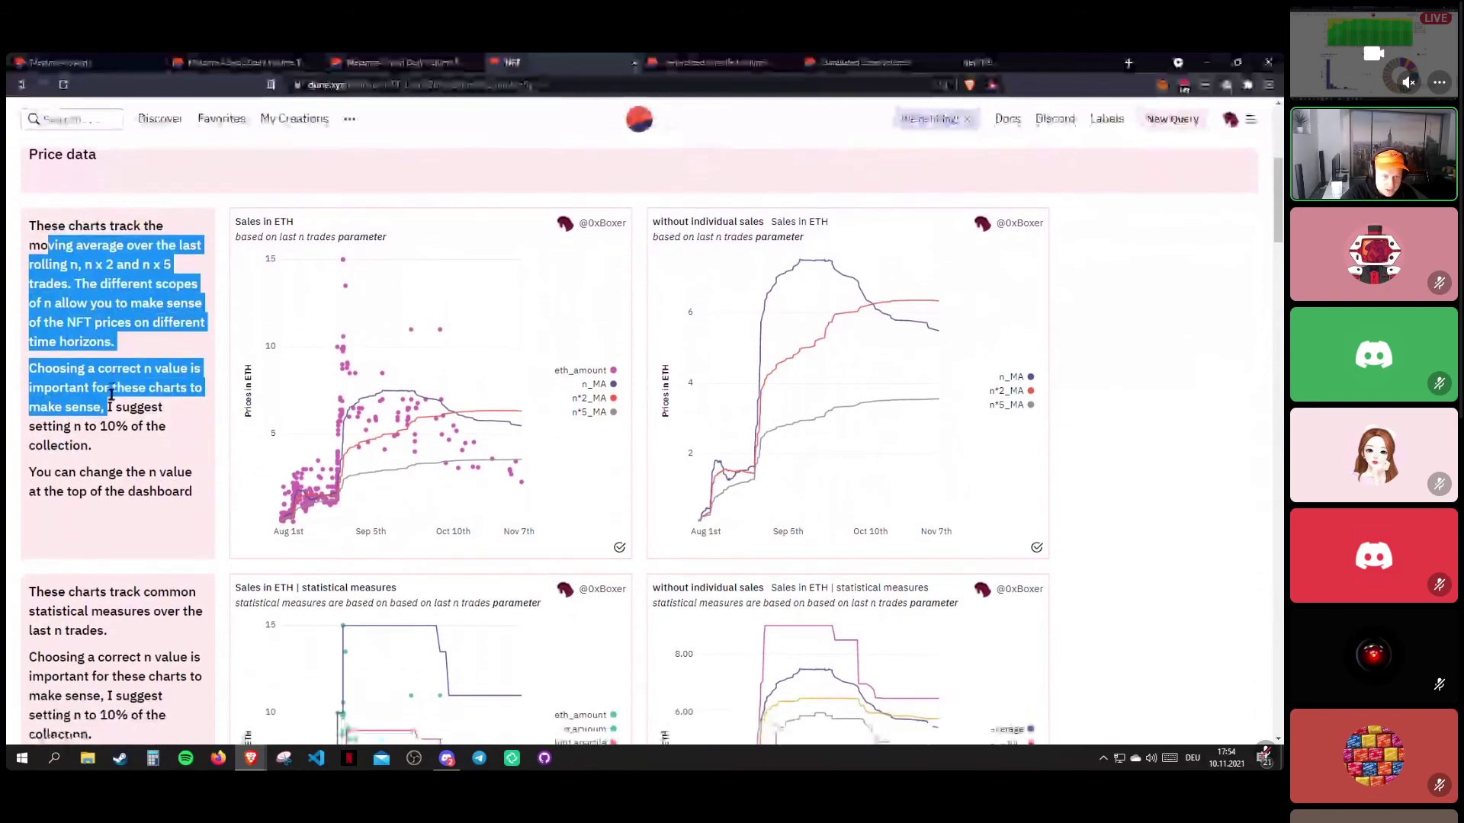
scroll(111, 394, up, 4)
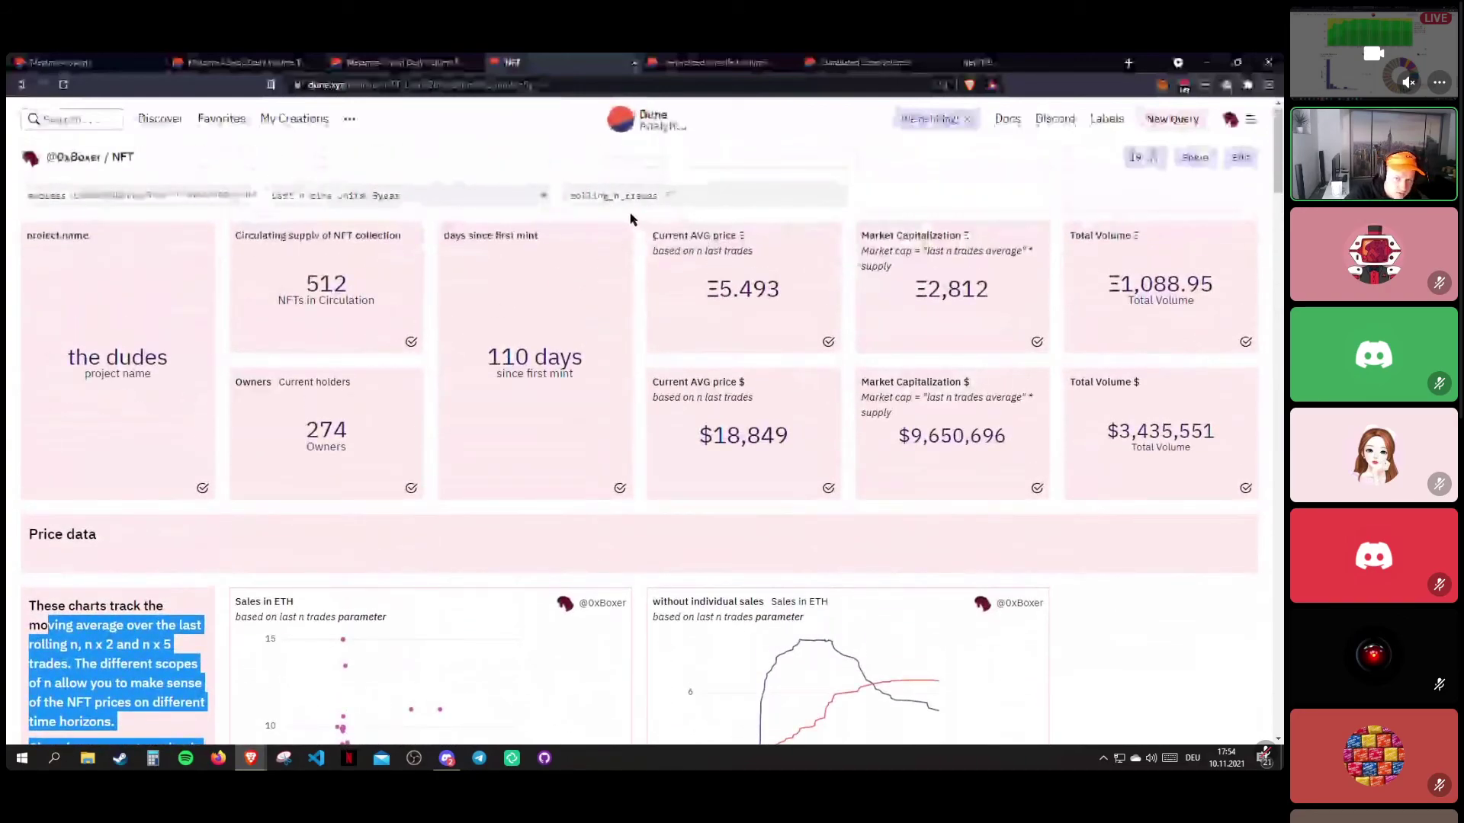
click(670, 199)
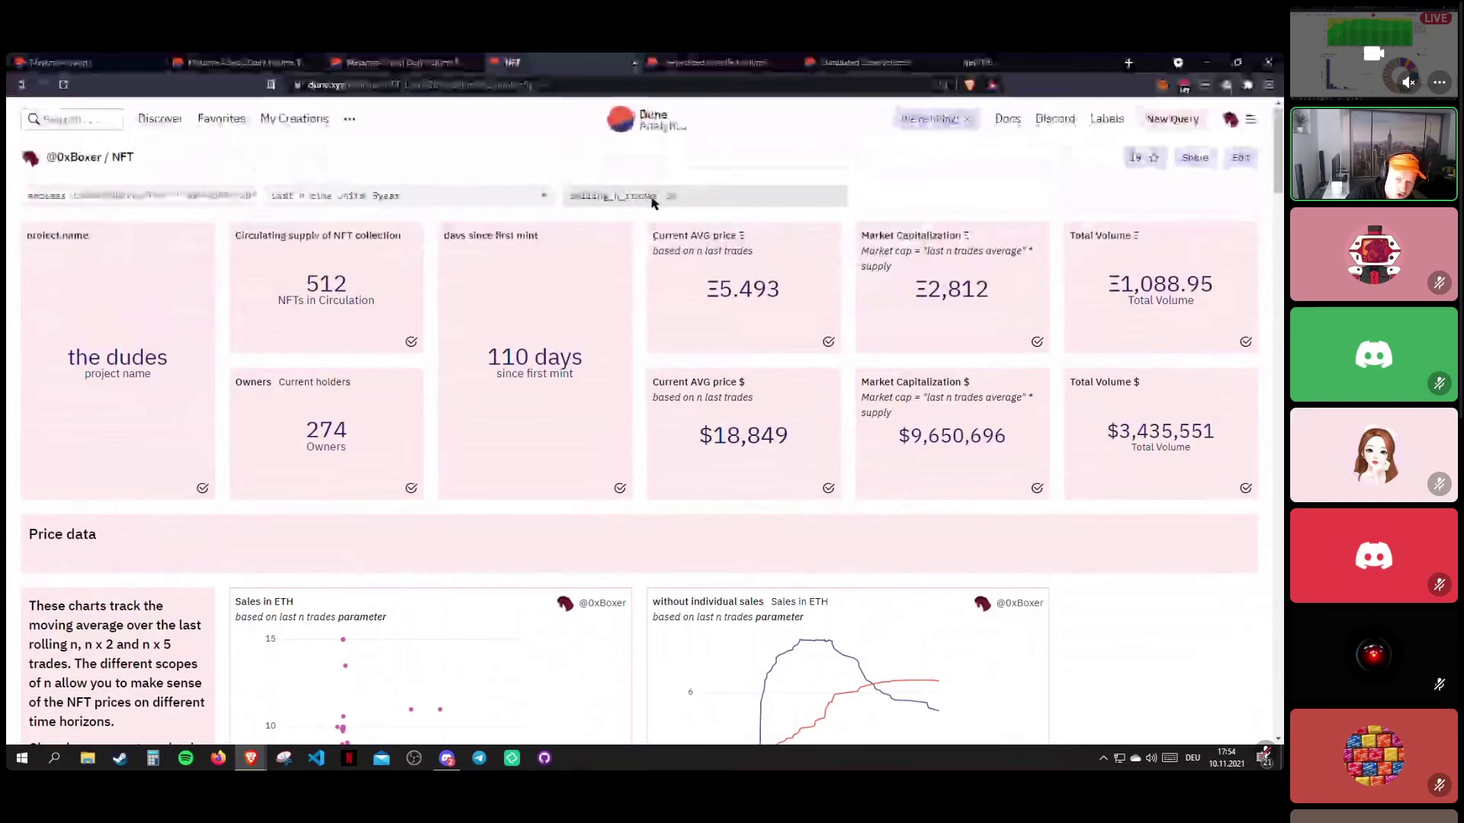
scroll(541, 335, down, 2)
drag(95, 503, 174, 502)
drag(83, 565, 149, 630)
click(79, 593)
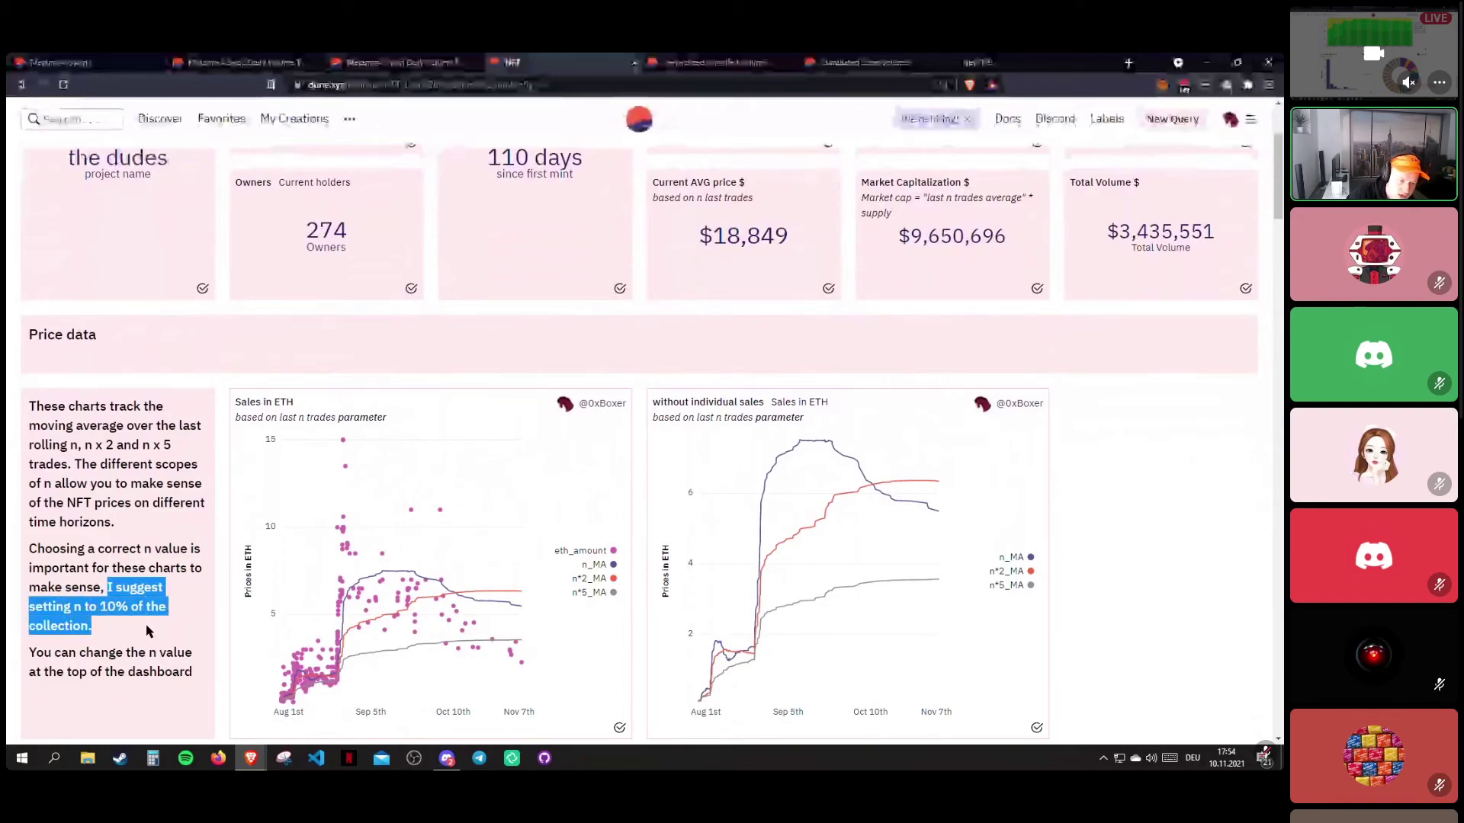
drag(62, 608, 147, 606)
click(69, 621)
drag(45, 625, 161, 608)
click(59, 627)
double_click(60, 627)
click(124, 609)
click(25, 610)
click(113, 608)
click(127, 607)
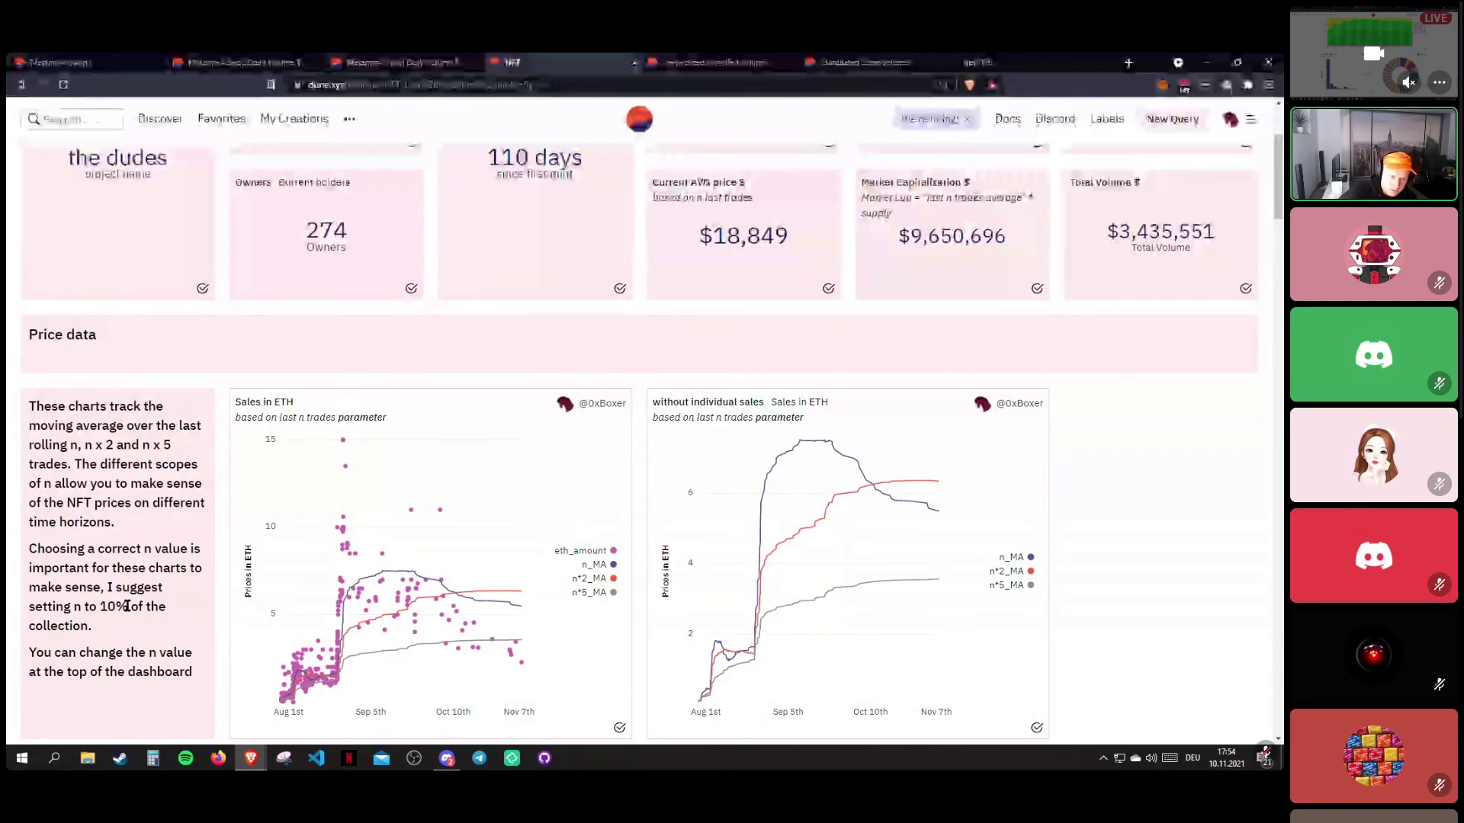
scroll(106, 543, down, 3)
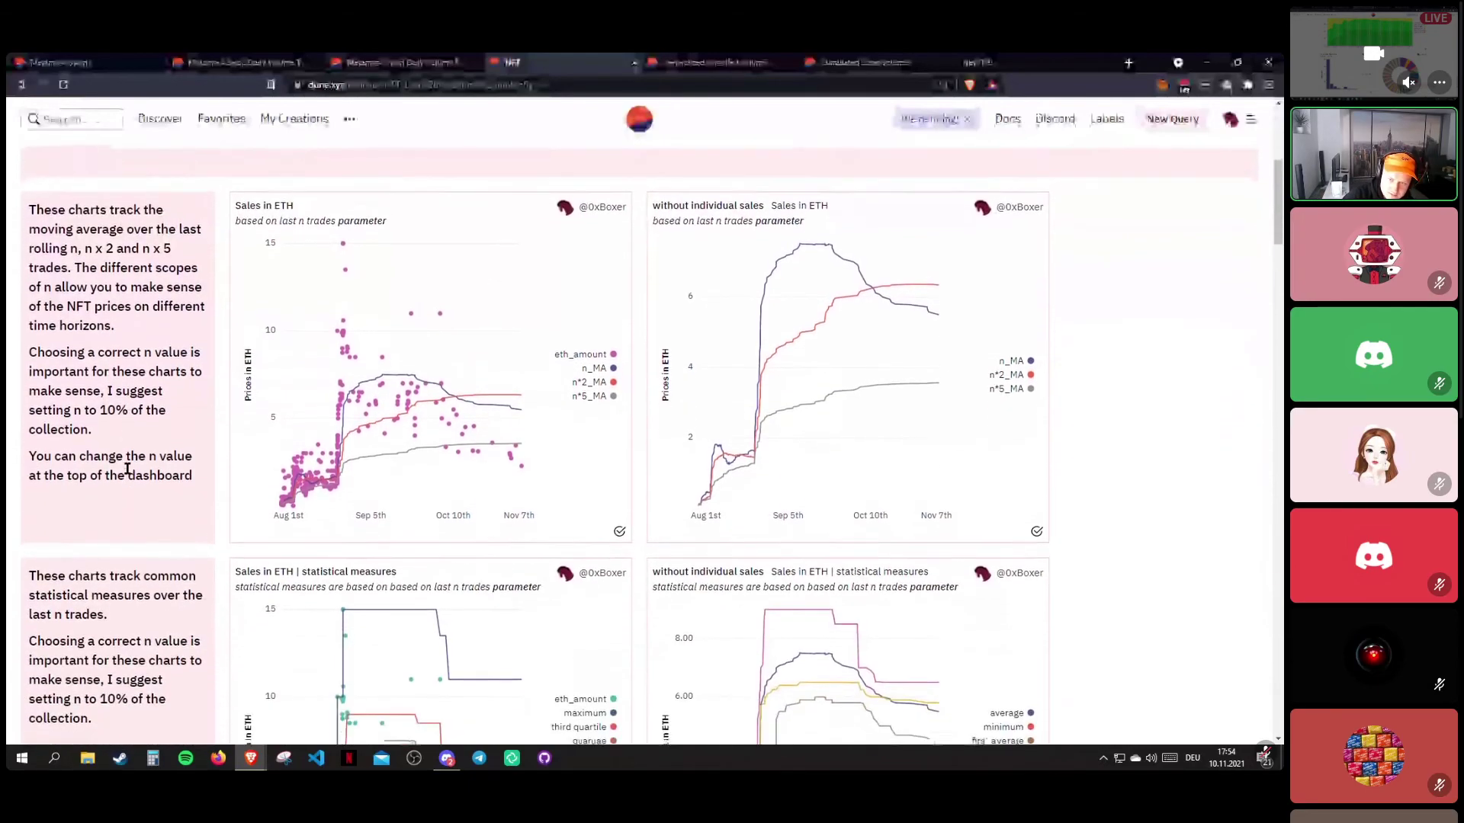
drag(71, 451, 139, 455)
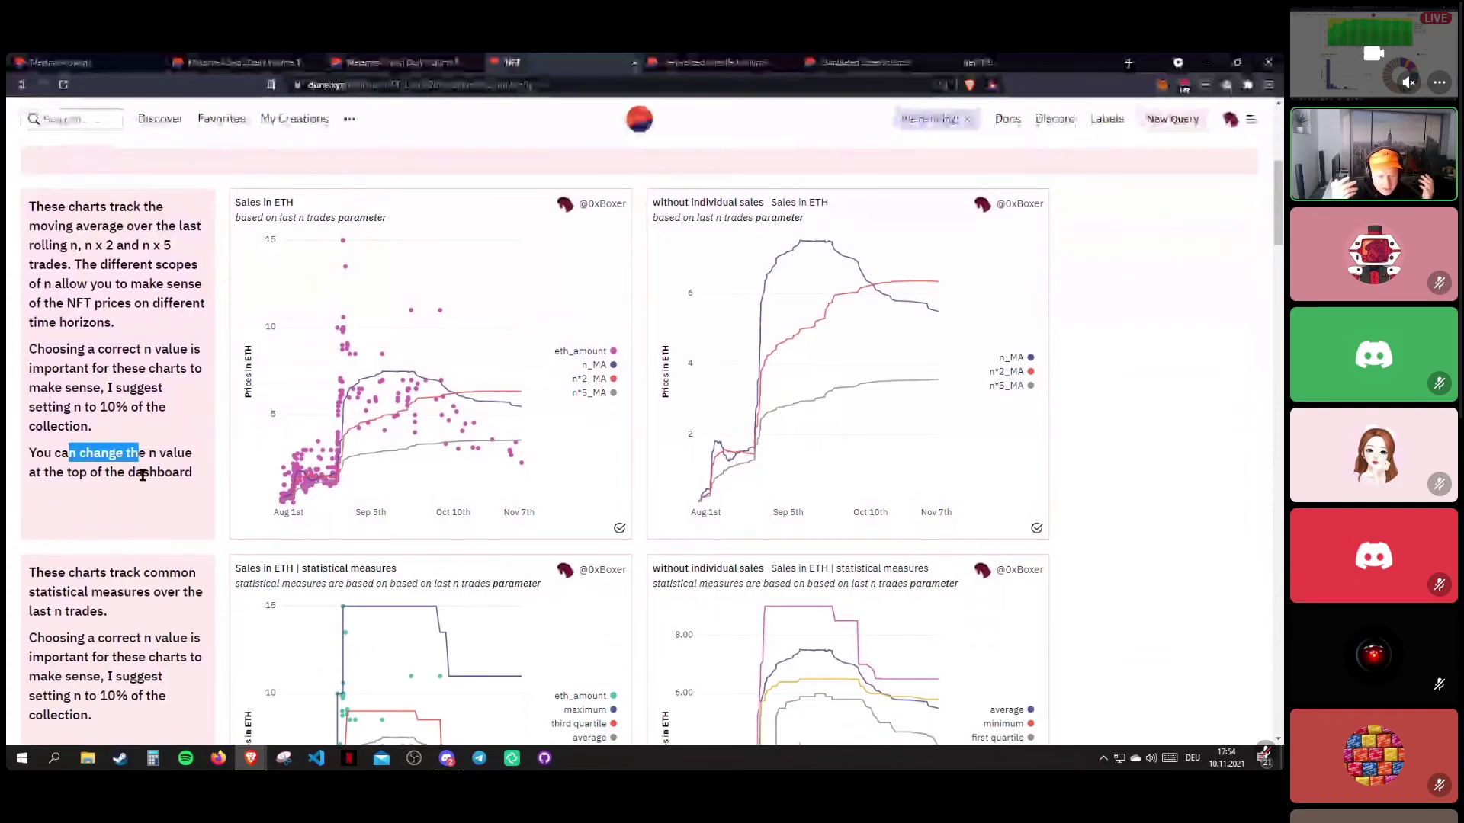
scroll(159, 369, down, 9)
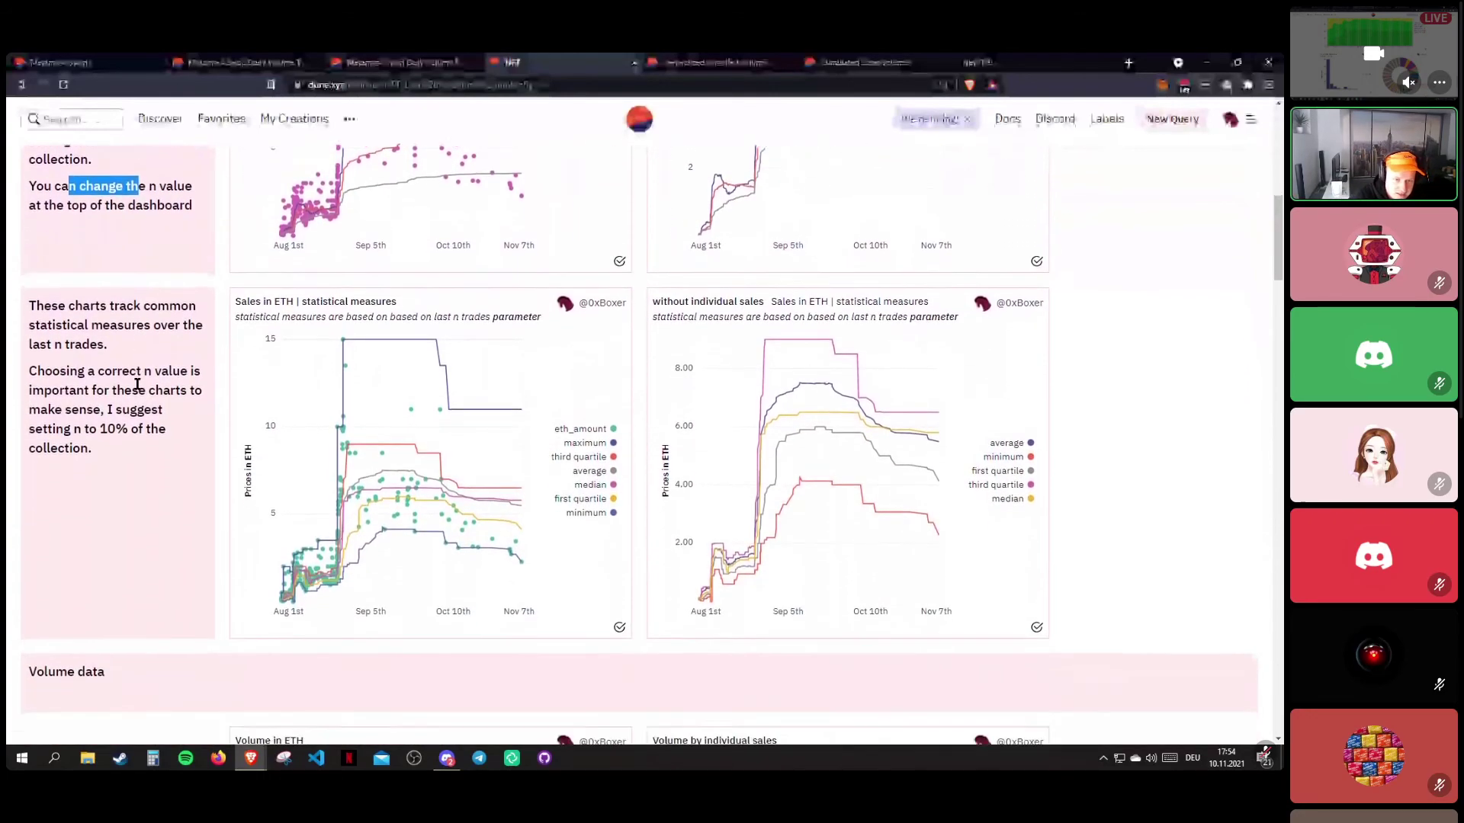
scroll(60, 339, down, 16)
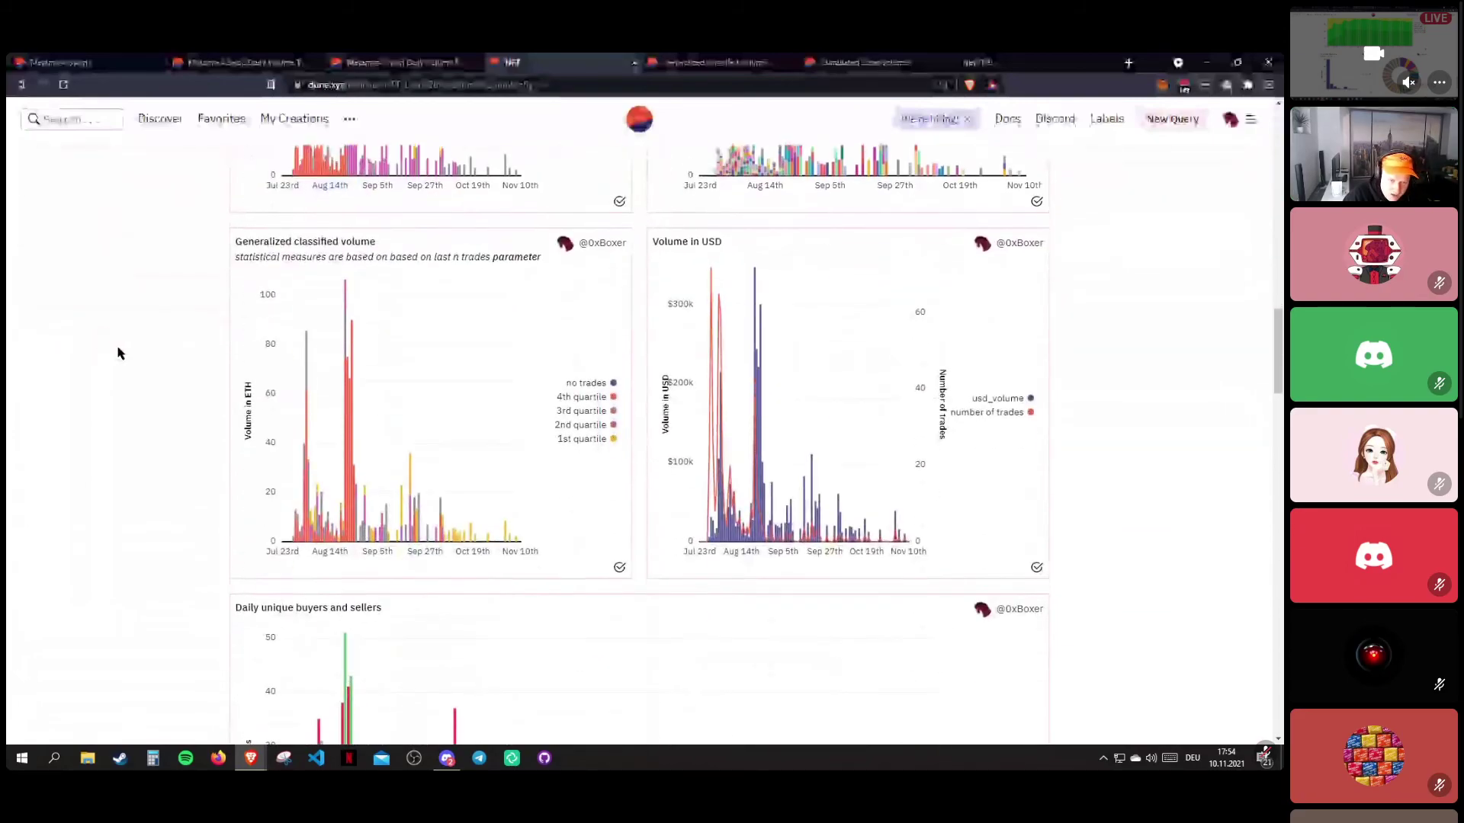
scroll(141, 359, up, 10)
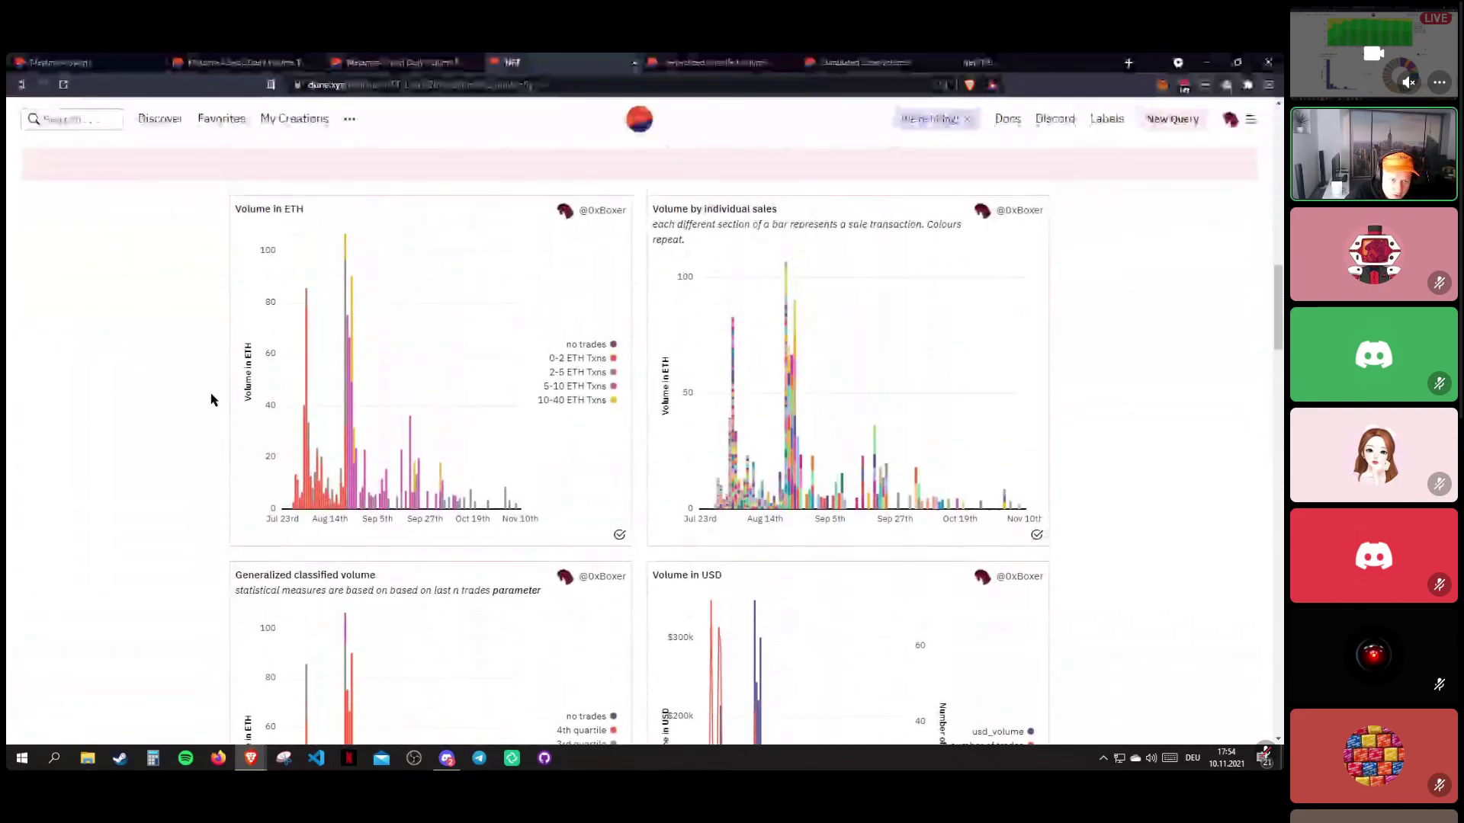
triple_click(46, 347)
scroll(47, 349, up, 5)
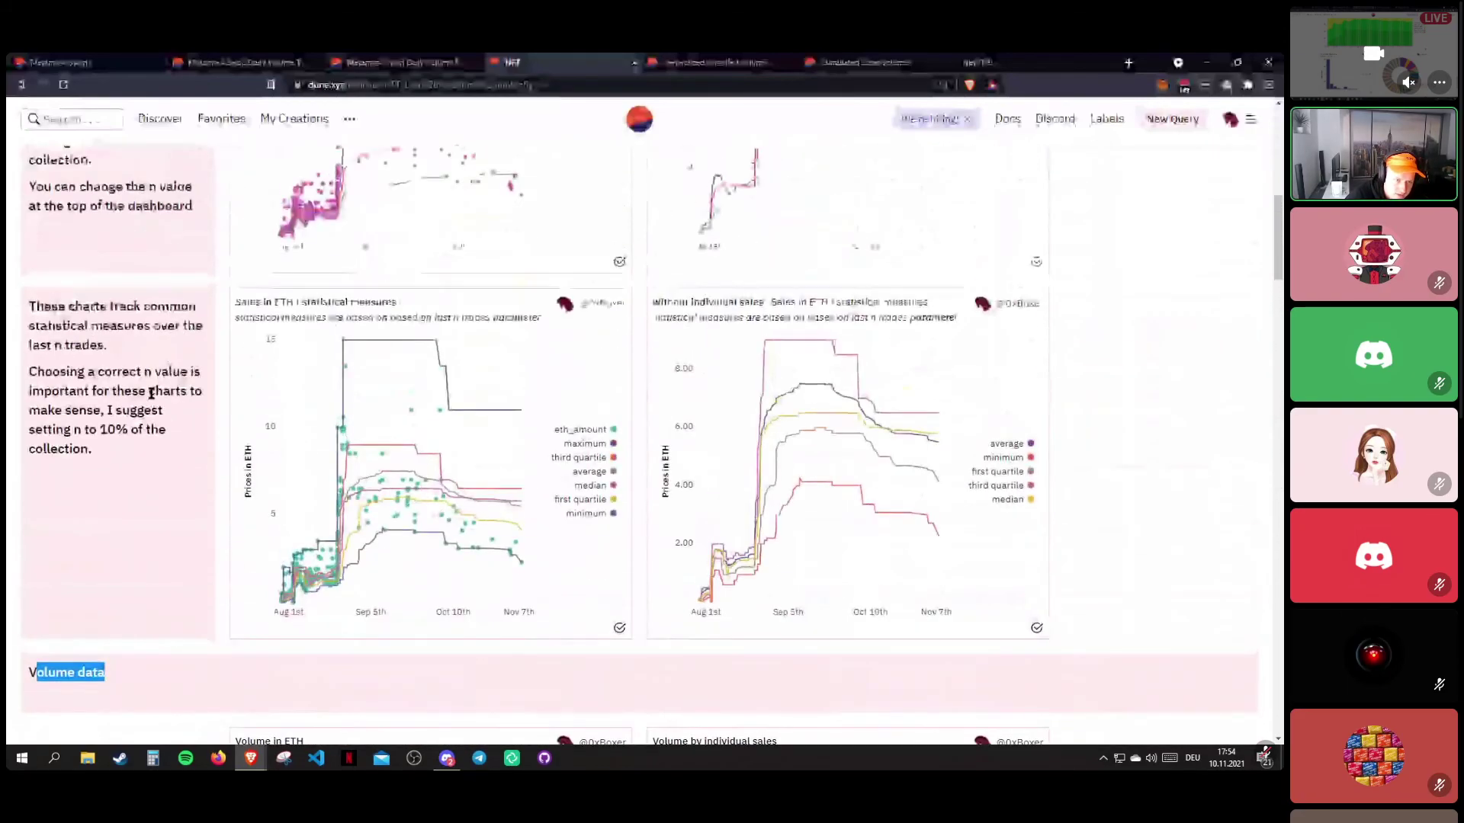
click(56, 317)
drag(73, 449, 92, 450)
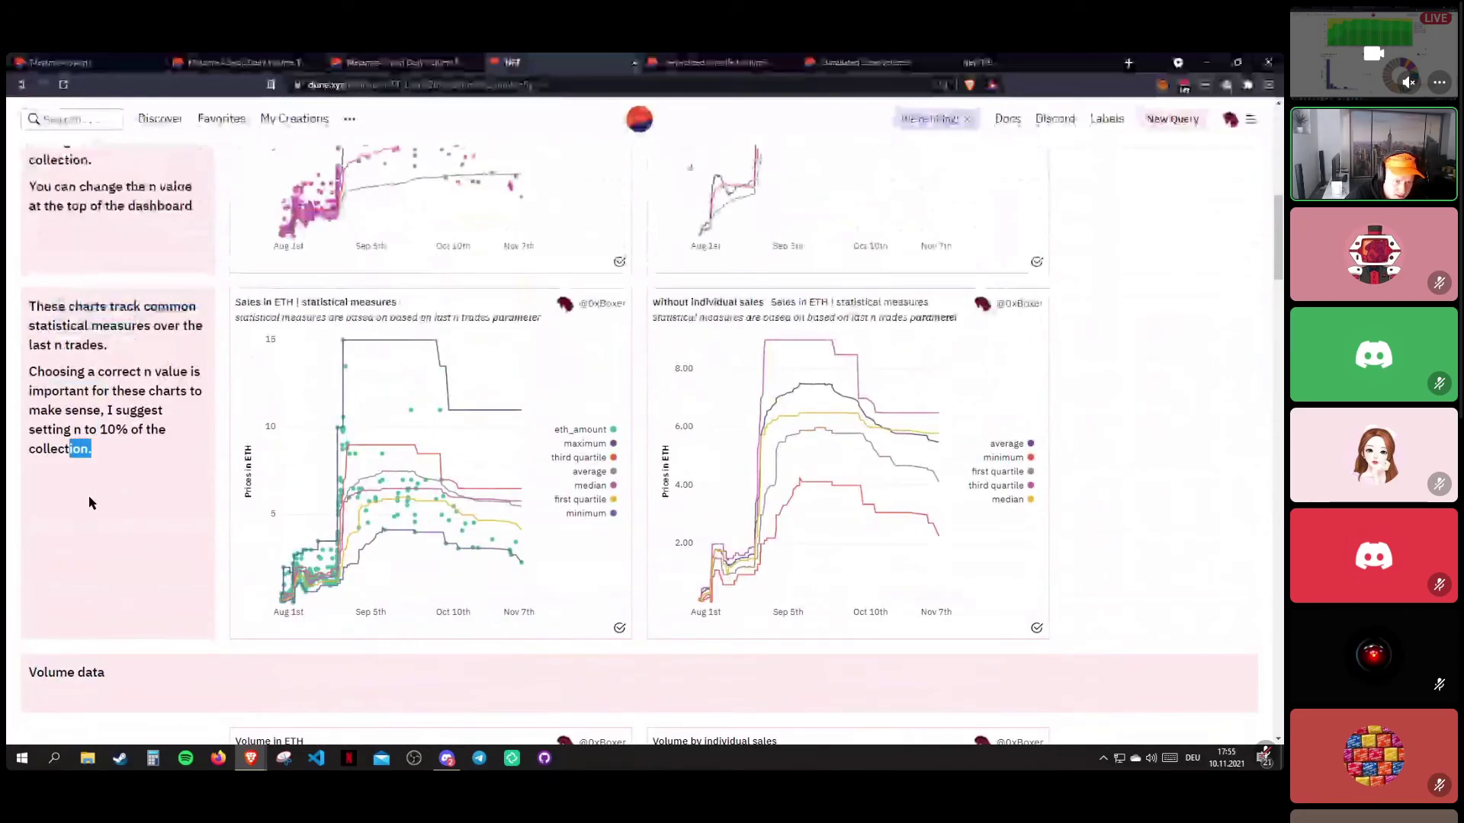
scroll(95, 458, down, 6)
scroll(197, 498, down, 15)
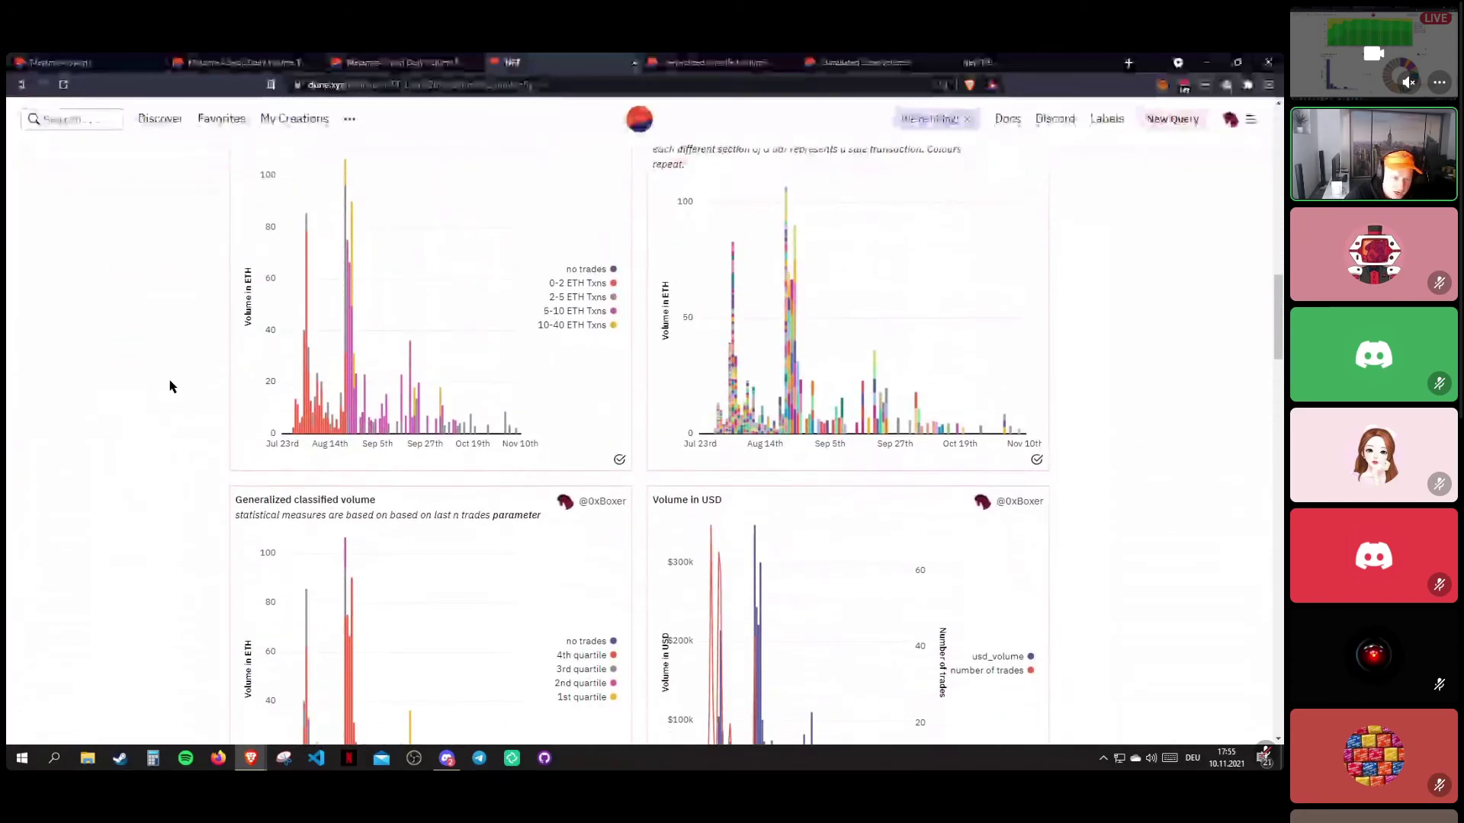
scroll(160, 312, down, 12)
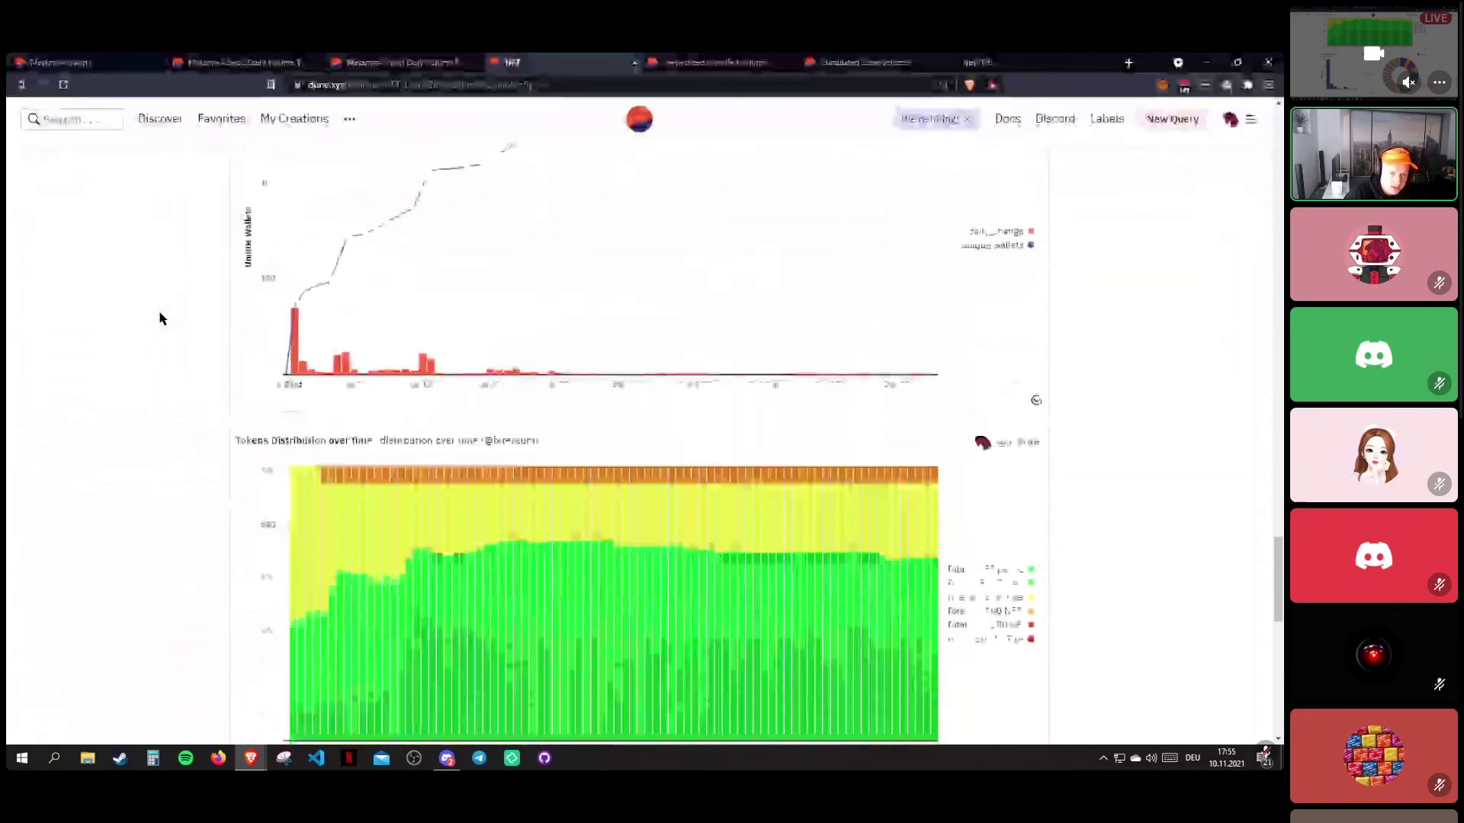
scroll(160, 316, down, 6)
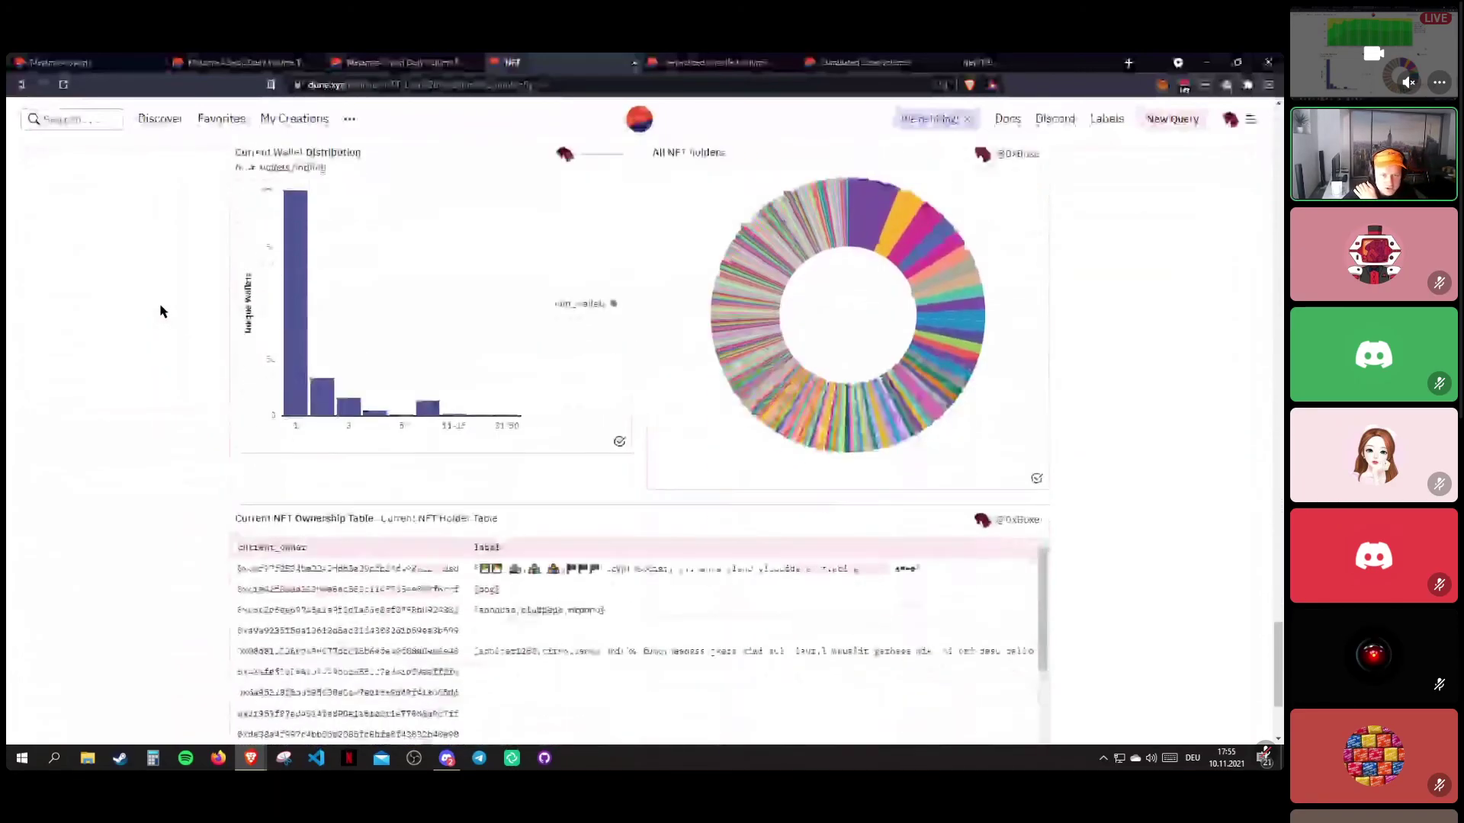
scroll(160, 311, up, 20)
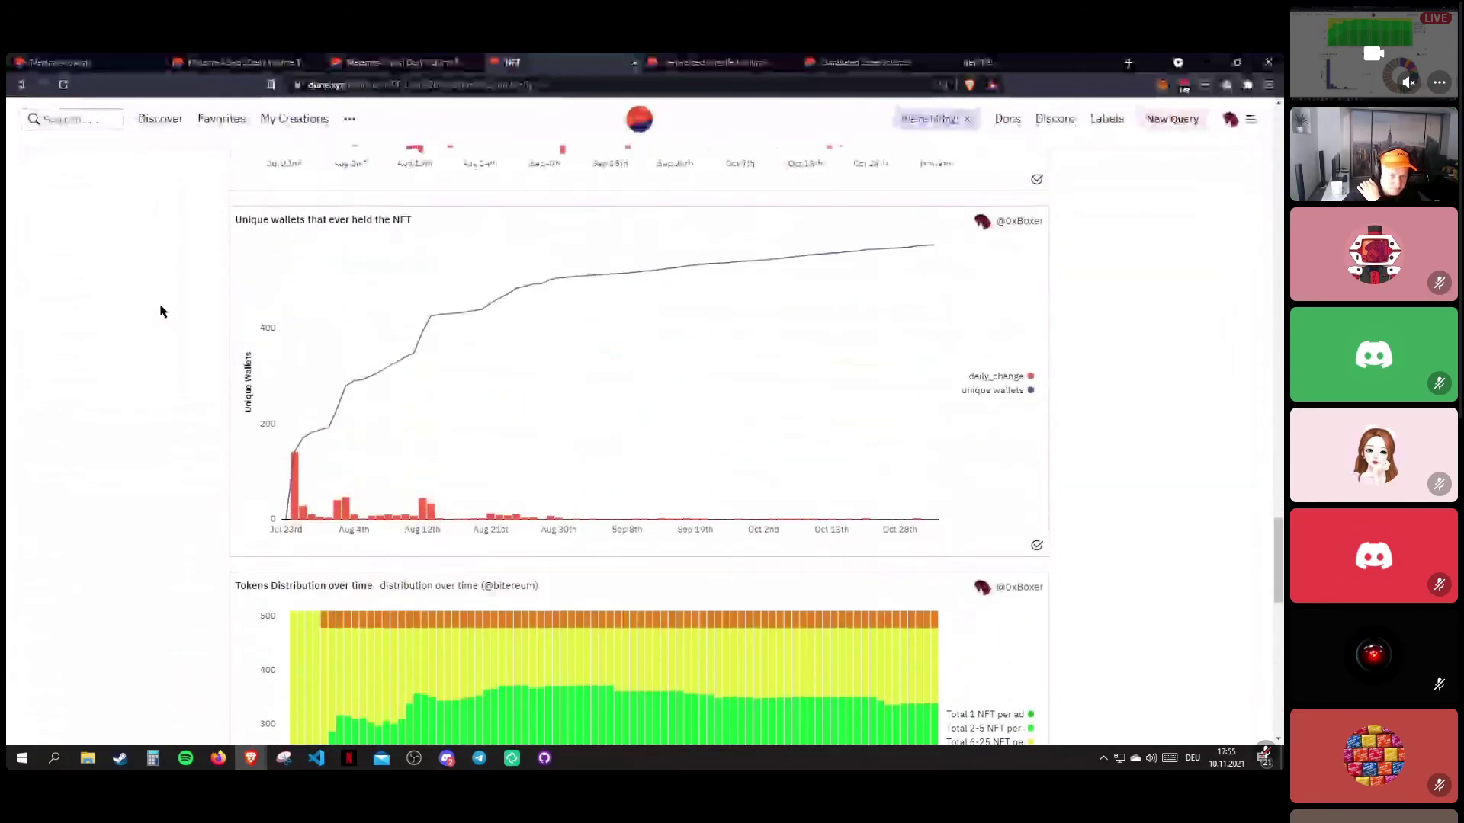
scroll(160, 311, up, 20)
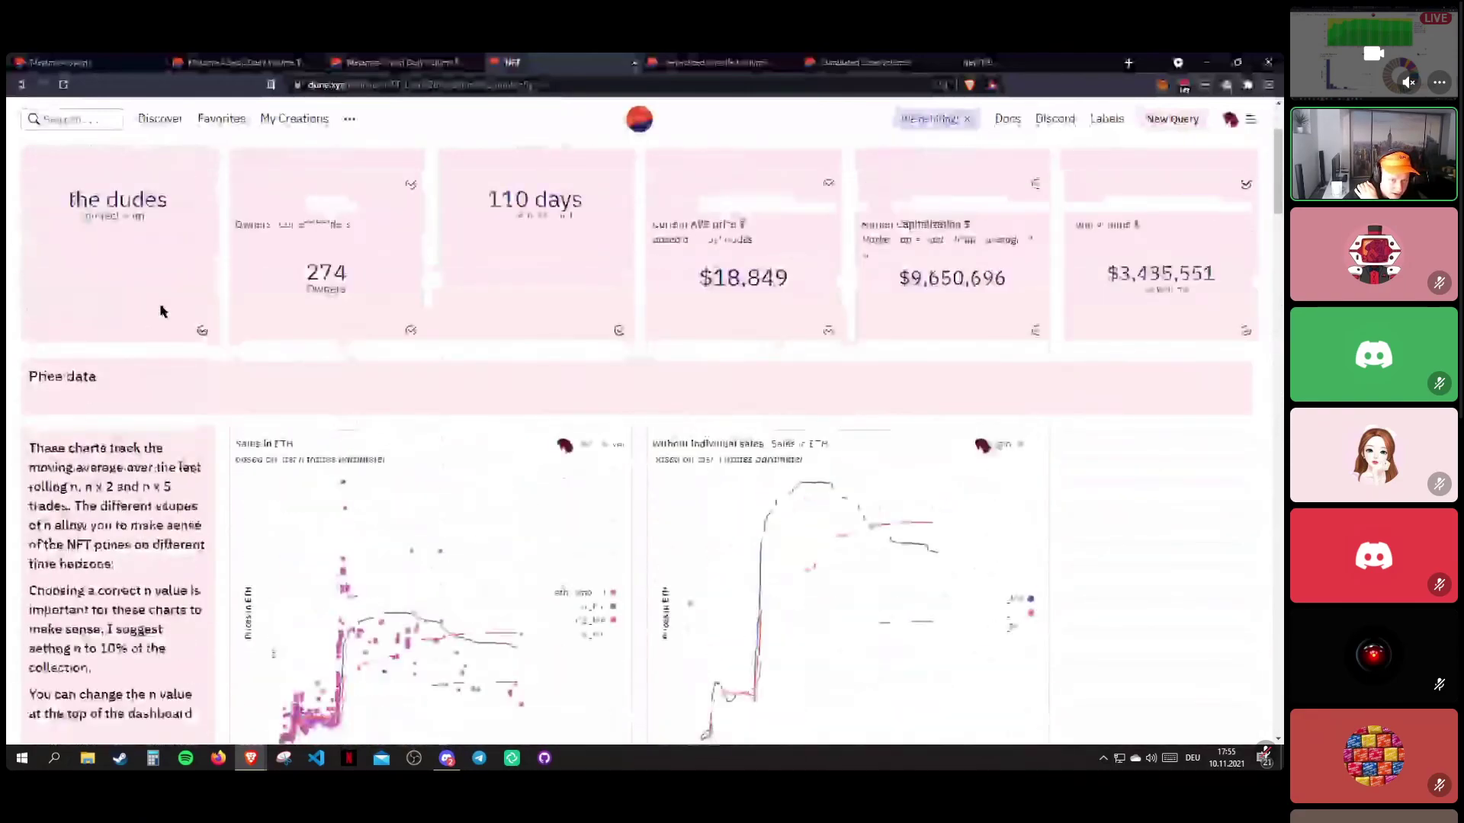
scroll(160, 312, up, 2)
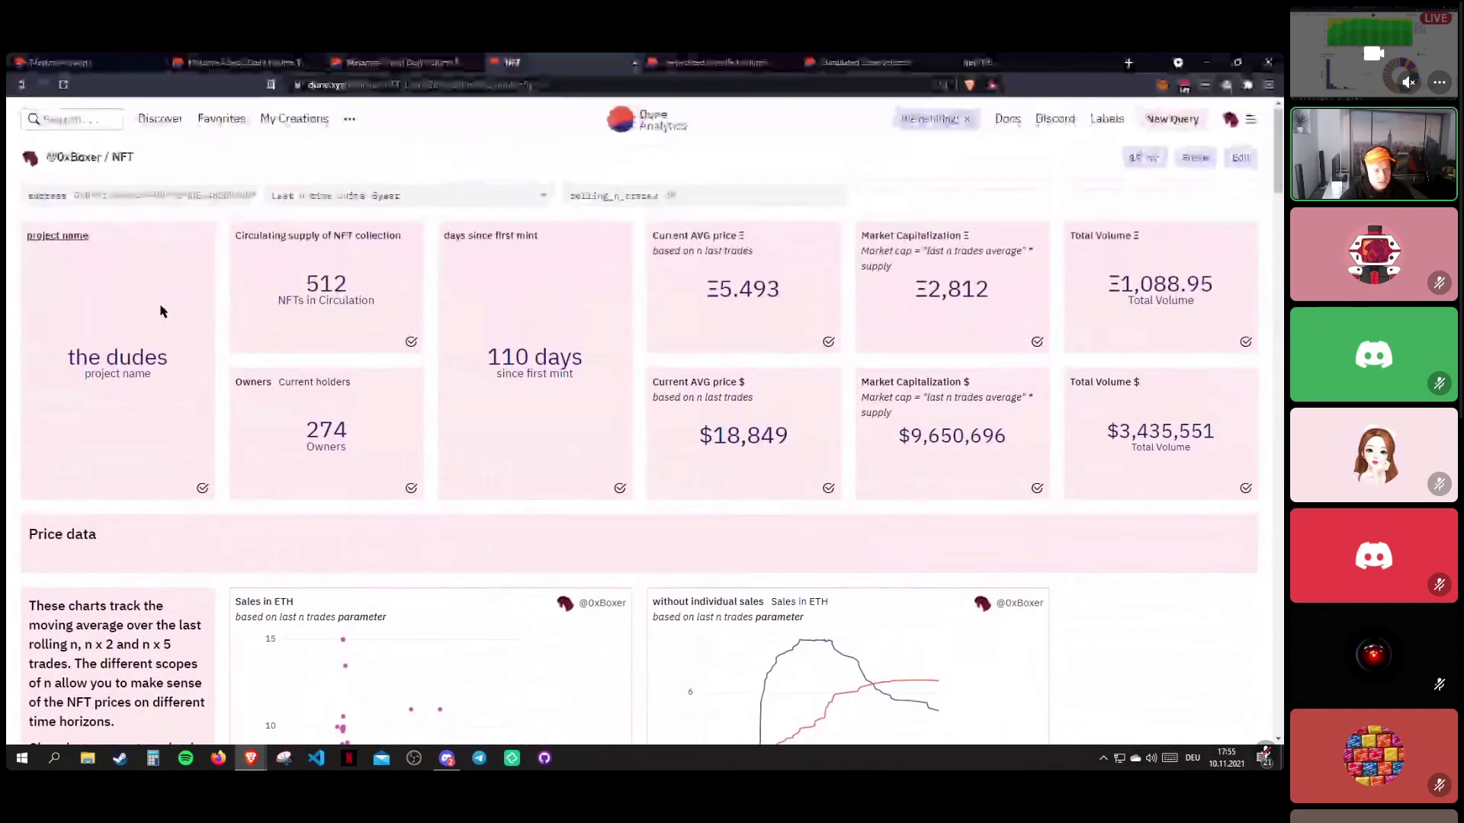